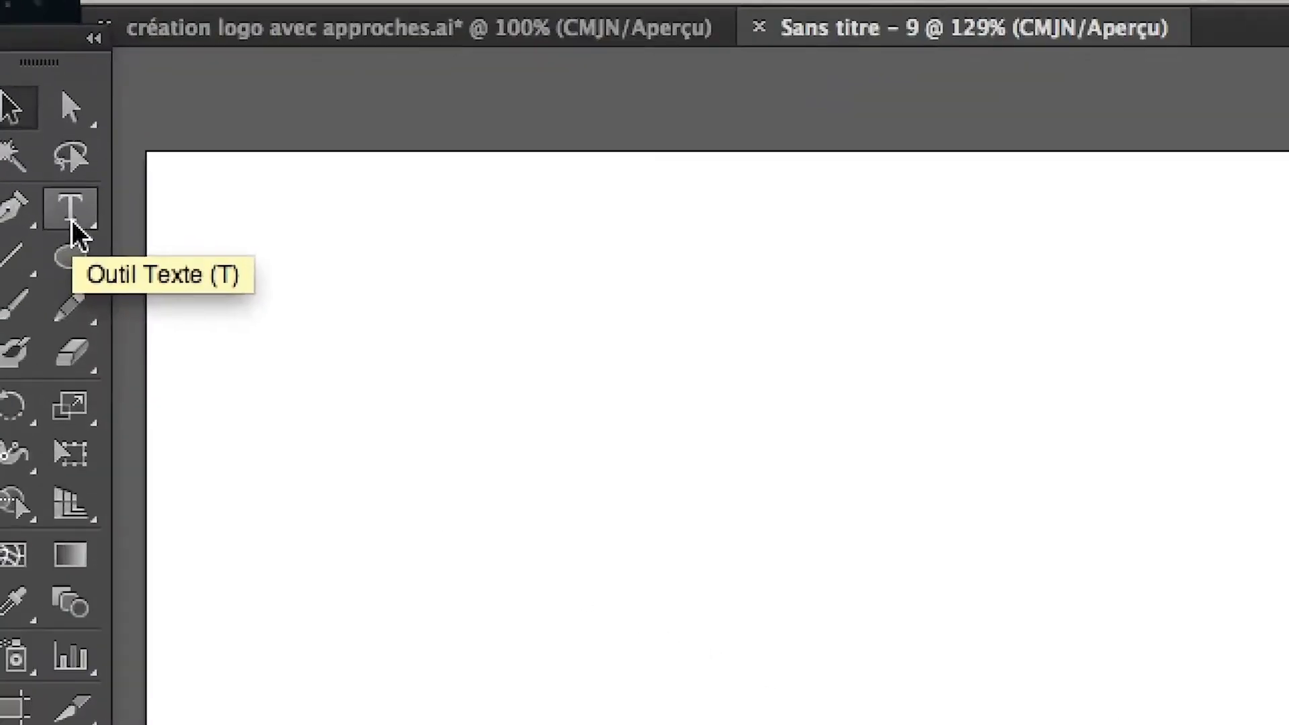
- Create the text "Amarok" on the artboard and enlarge it to span most of the visible artboard width
left_click(72, 222)
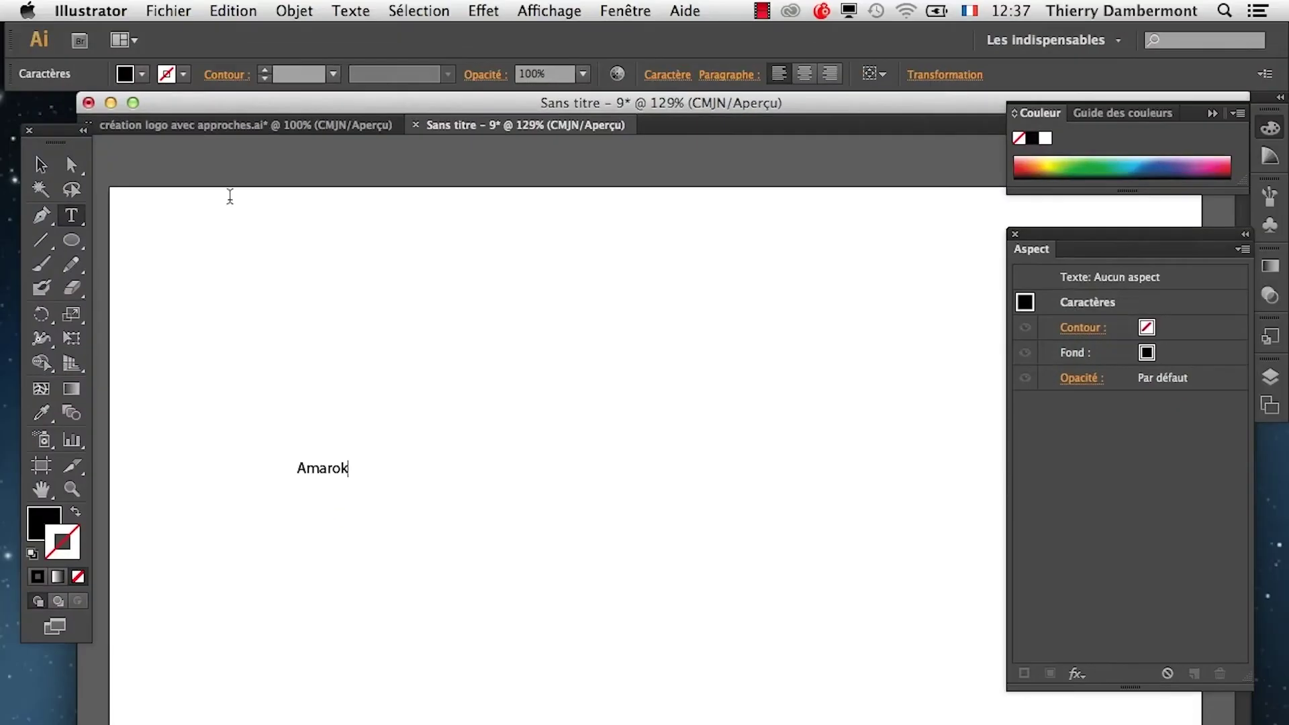
key("Escape")
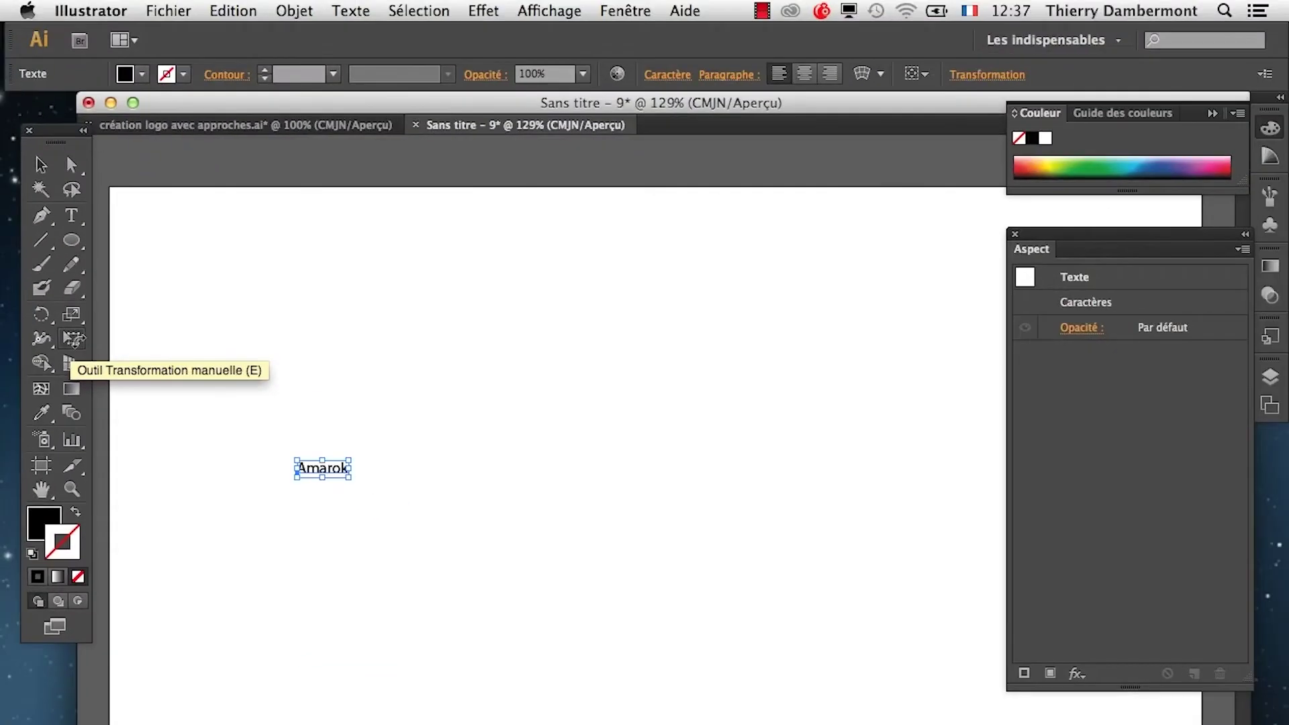
left_click(75, 340)
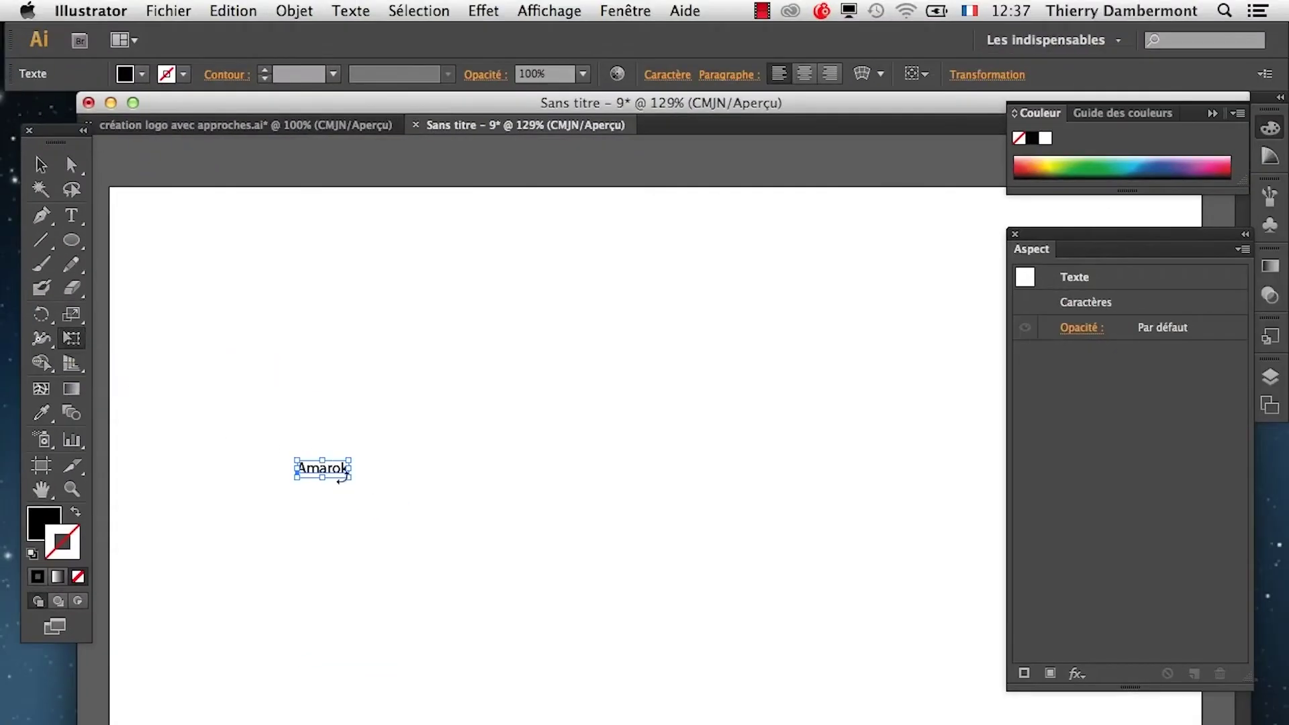
left_click_drag(414, 516, 866, 678)
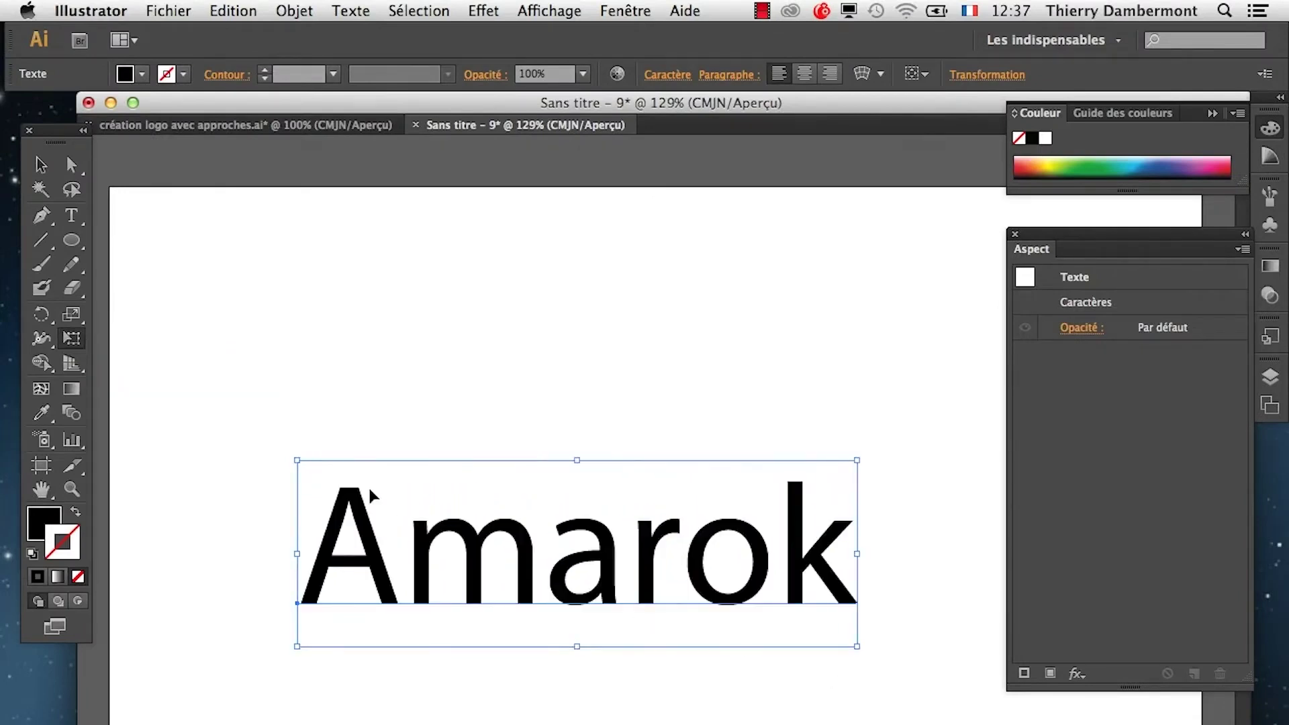
left_click_drag(297, 463, 159, 368)
left_click_drag(376, 565, 424, 531)
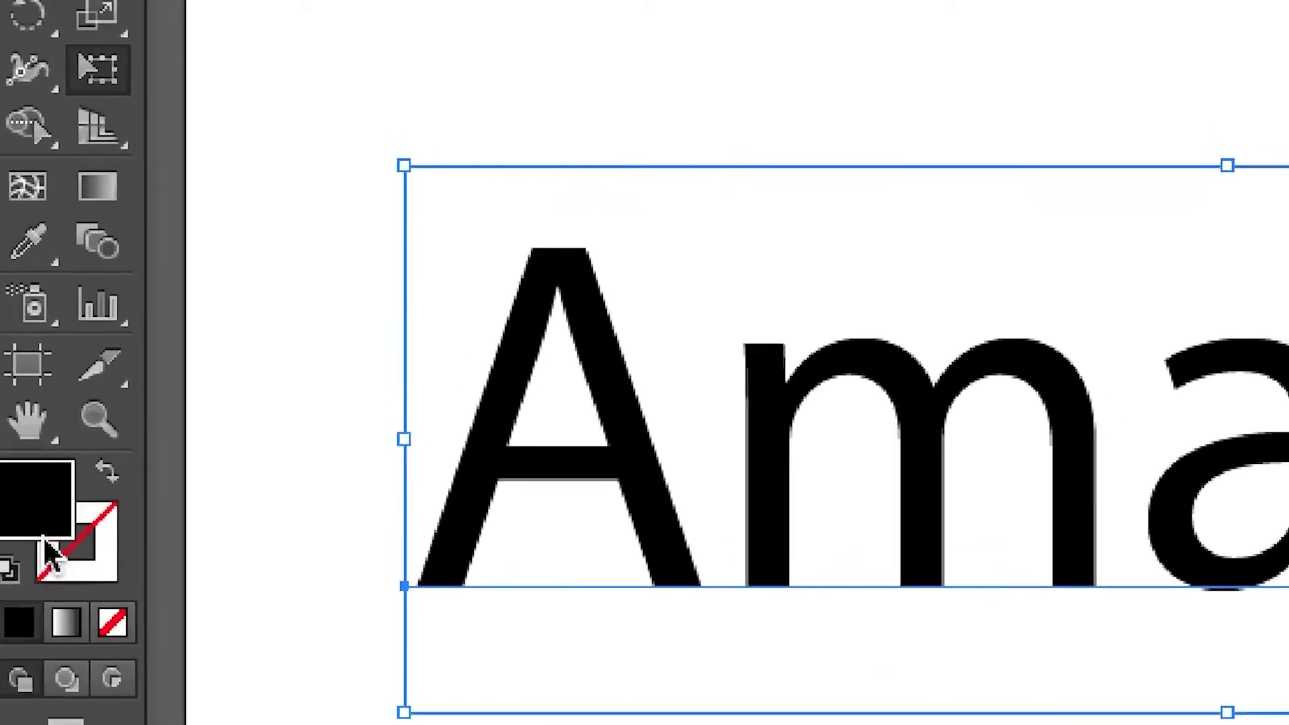
- Remove the fill from the "Amarok" characters and add a new fill to the text object's appearance
left_click(68, 569)
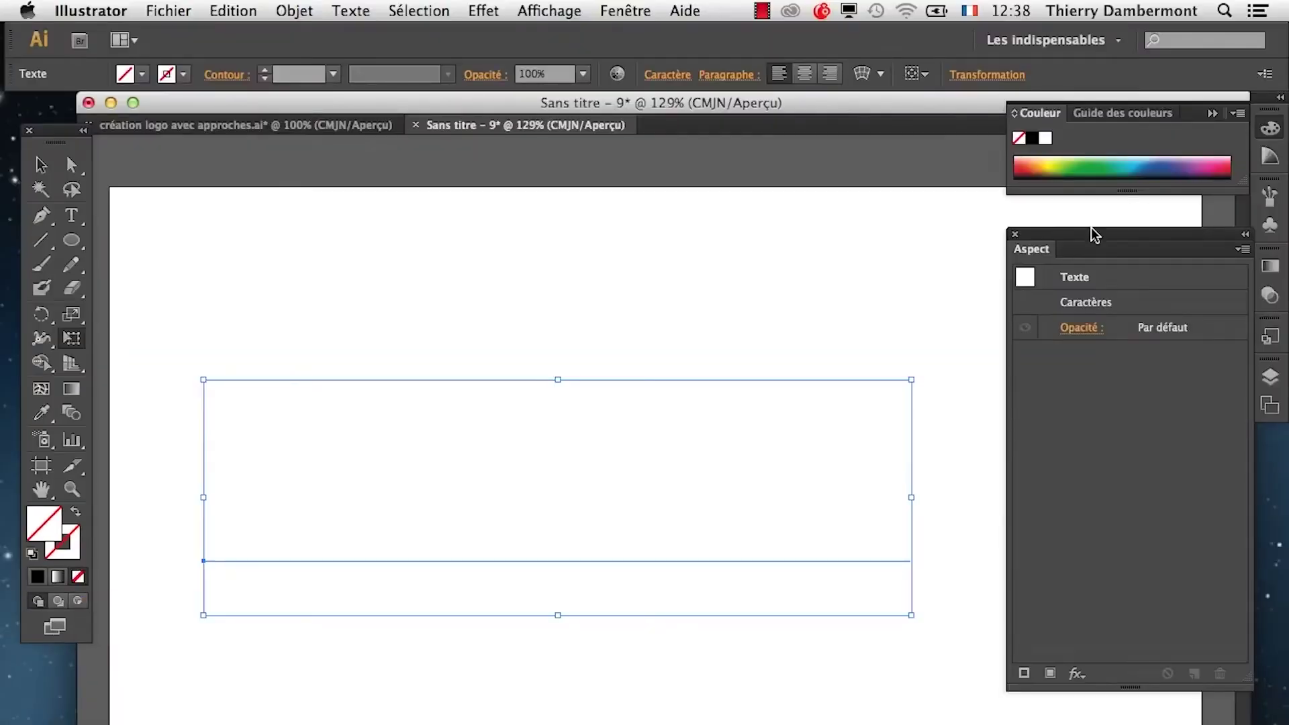
left_click_drag(1064, 235, 969, 238)
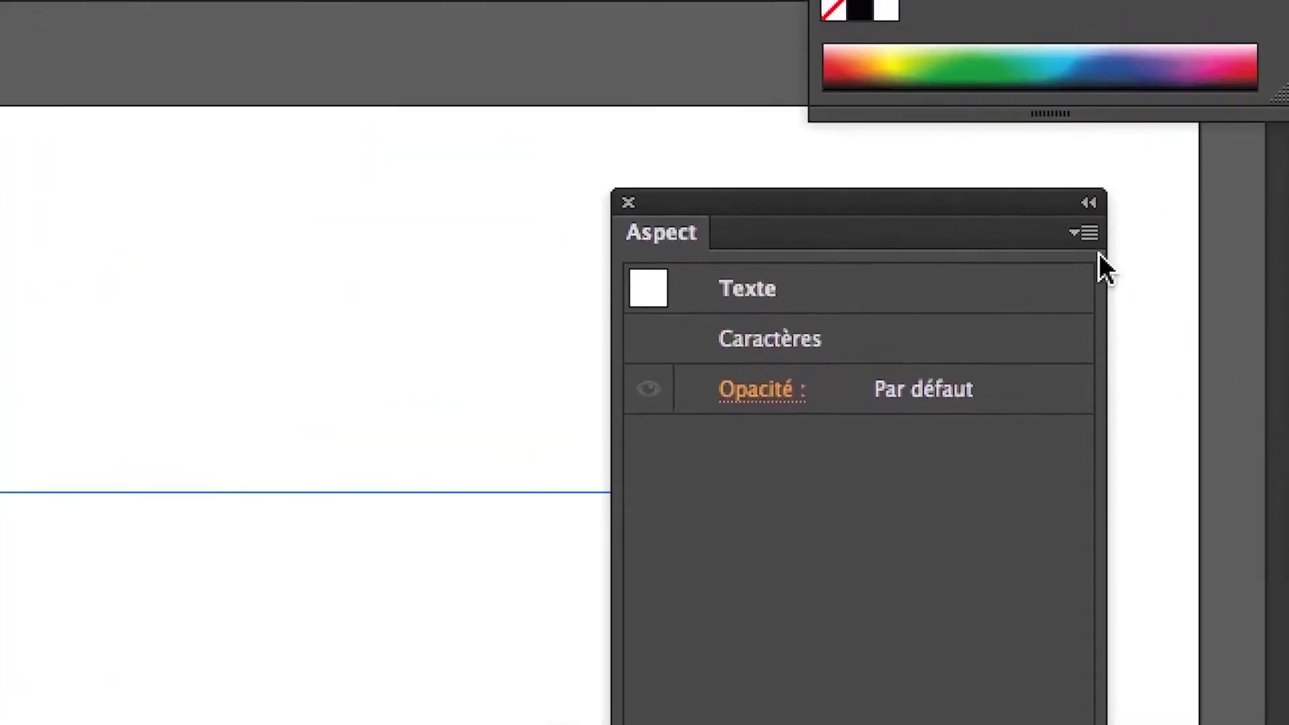
left_click(1084, 233)
left_click(1031, 241)
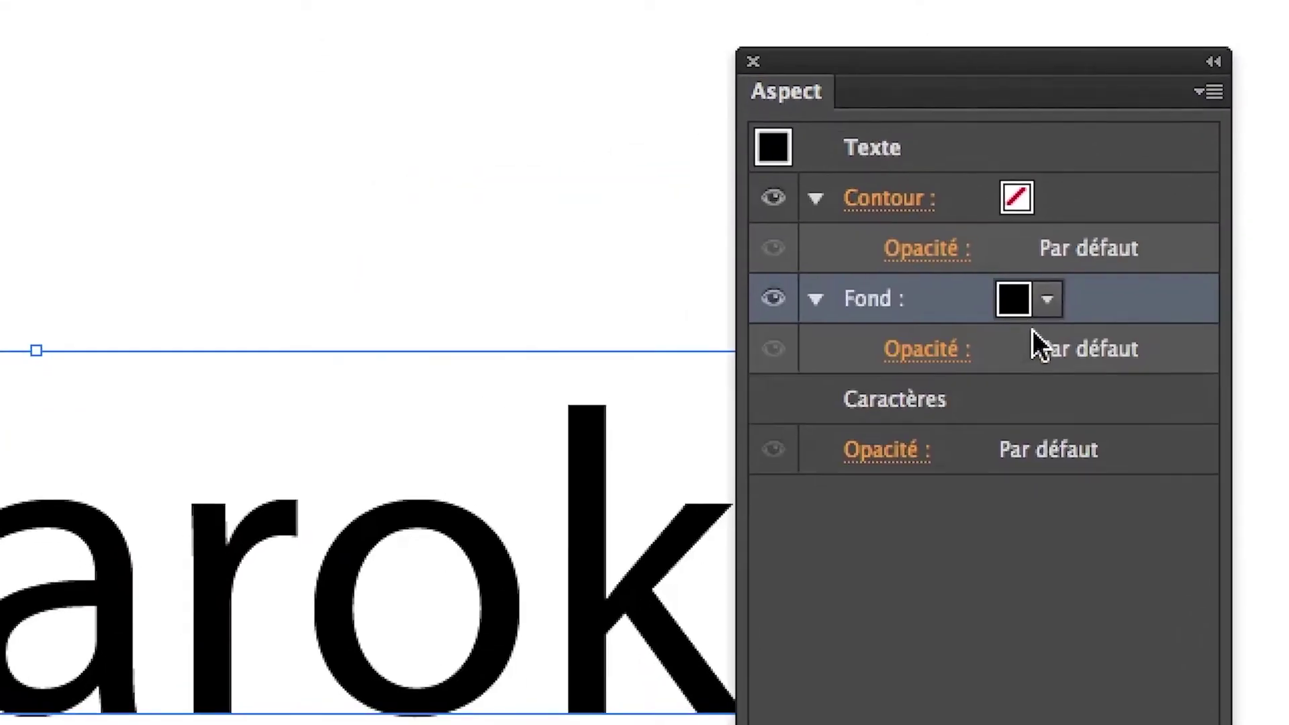
- Set the text object's new fill to the teal swatch C=80 M=10 J=45 N=0
left_click(1040, 320)
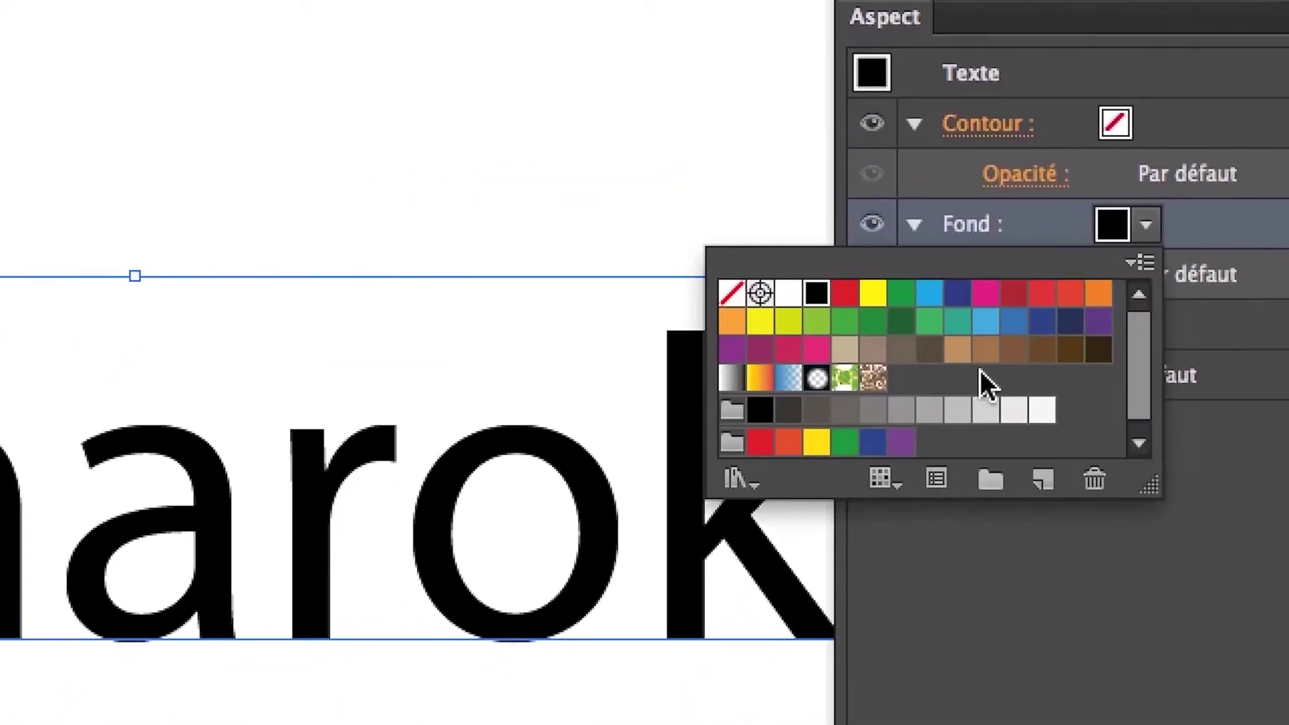
left_click(957, 320)
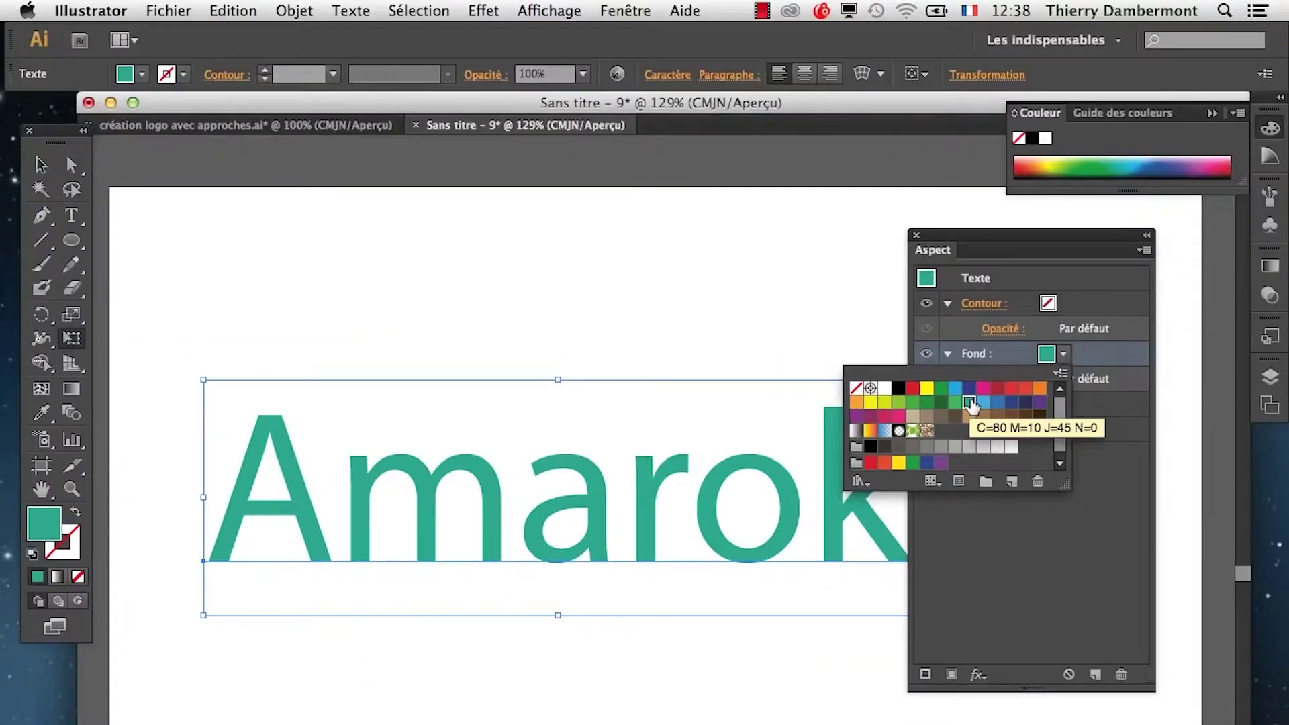
left_click(971, 403)
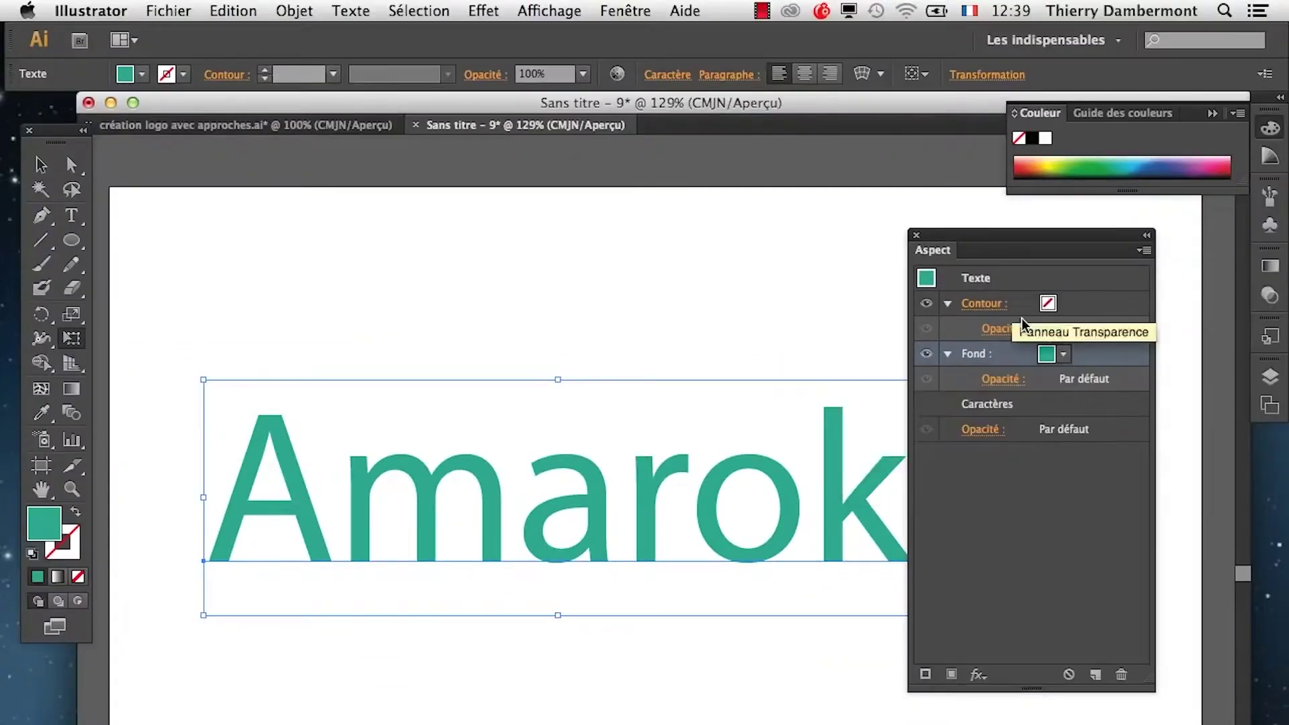
left_click_drag(960, 232, 1049, 249)
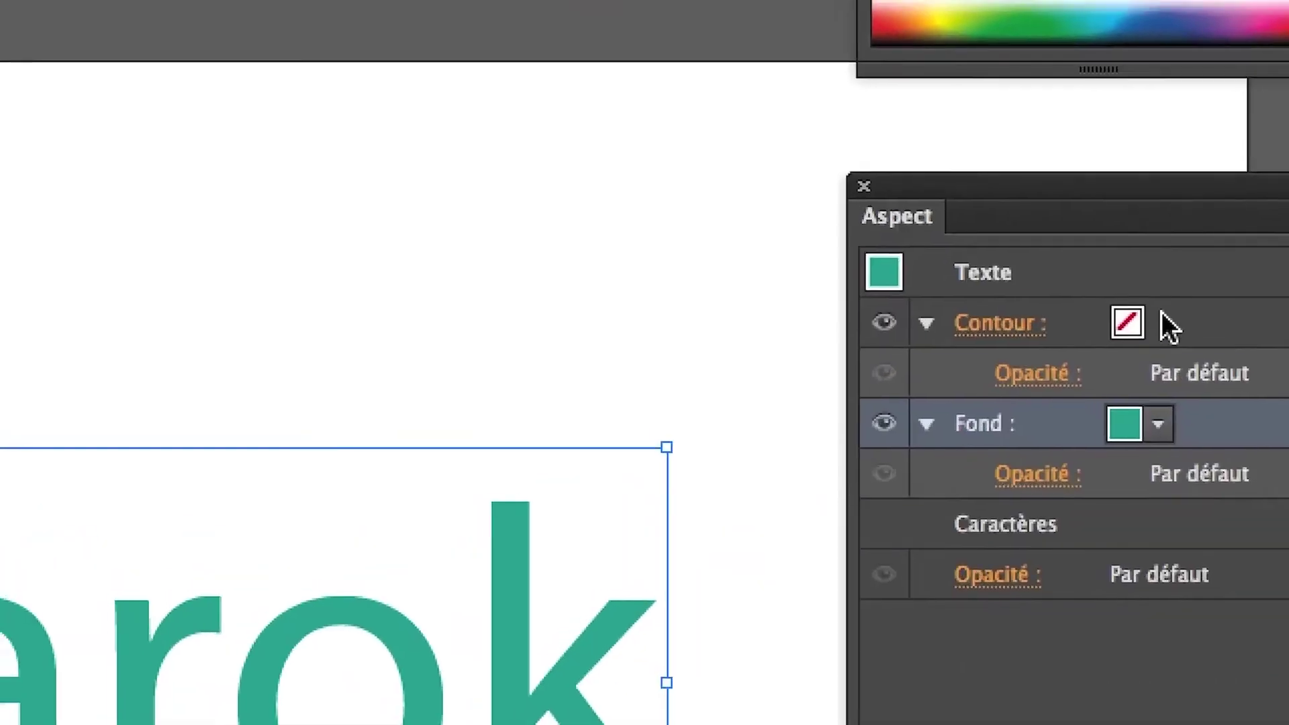
- Give the text object's stroke a medium brown swatch colour and a weight of 4 pt
left_click(1163, 315)
left_click(1159, 319)
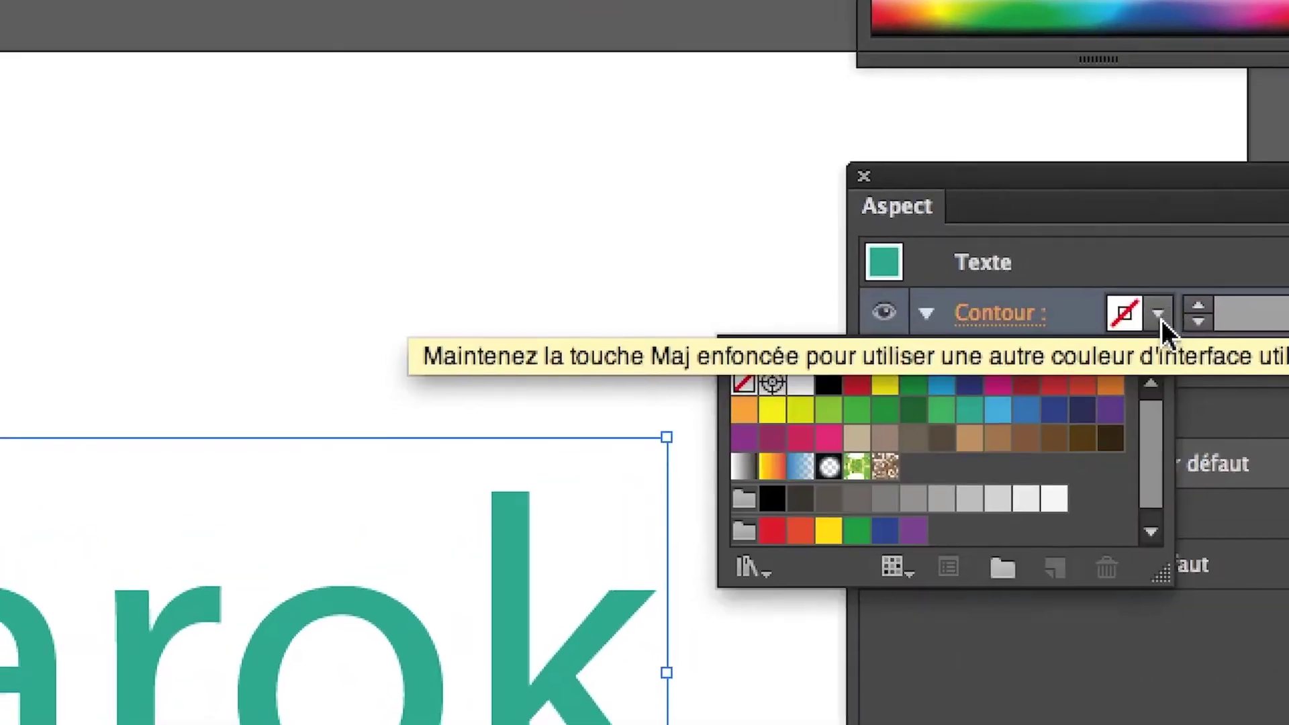
left_click(1142, 344)
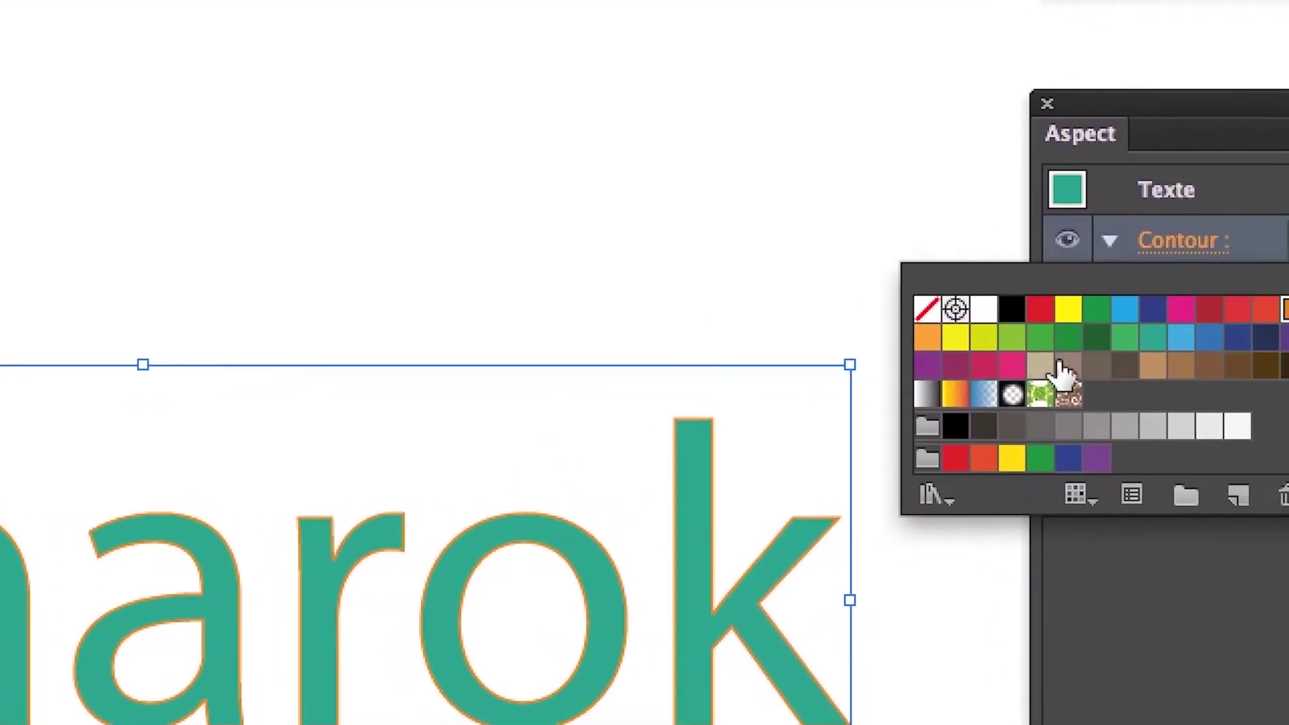
left_click(1217, 357)
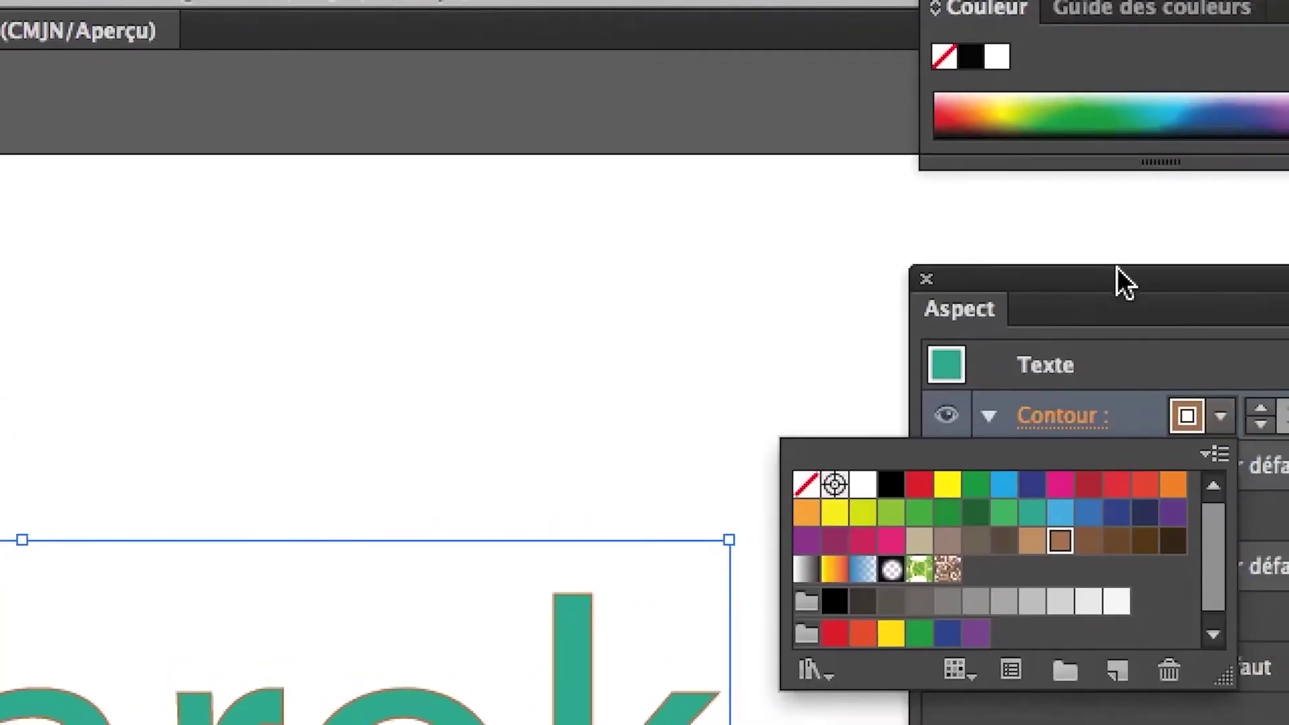
key("Escape")
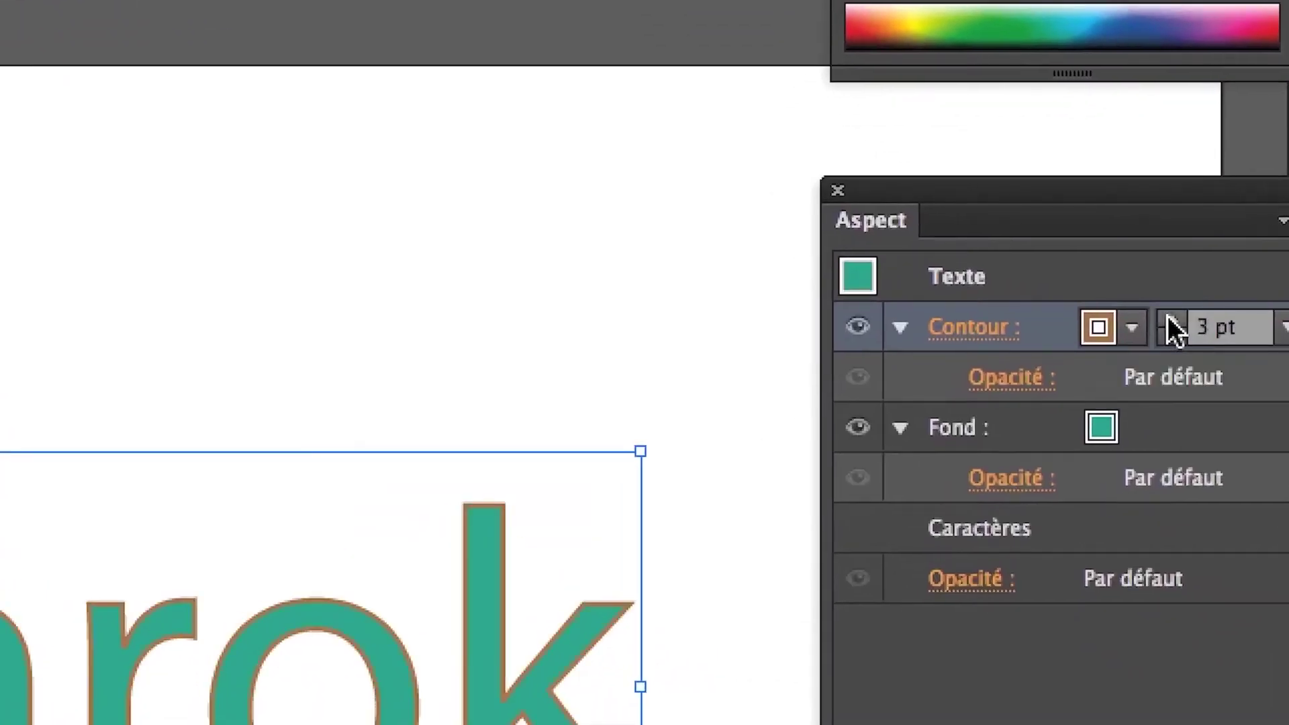
left_click(1168, 319)
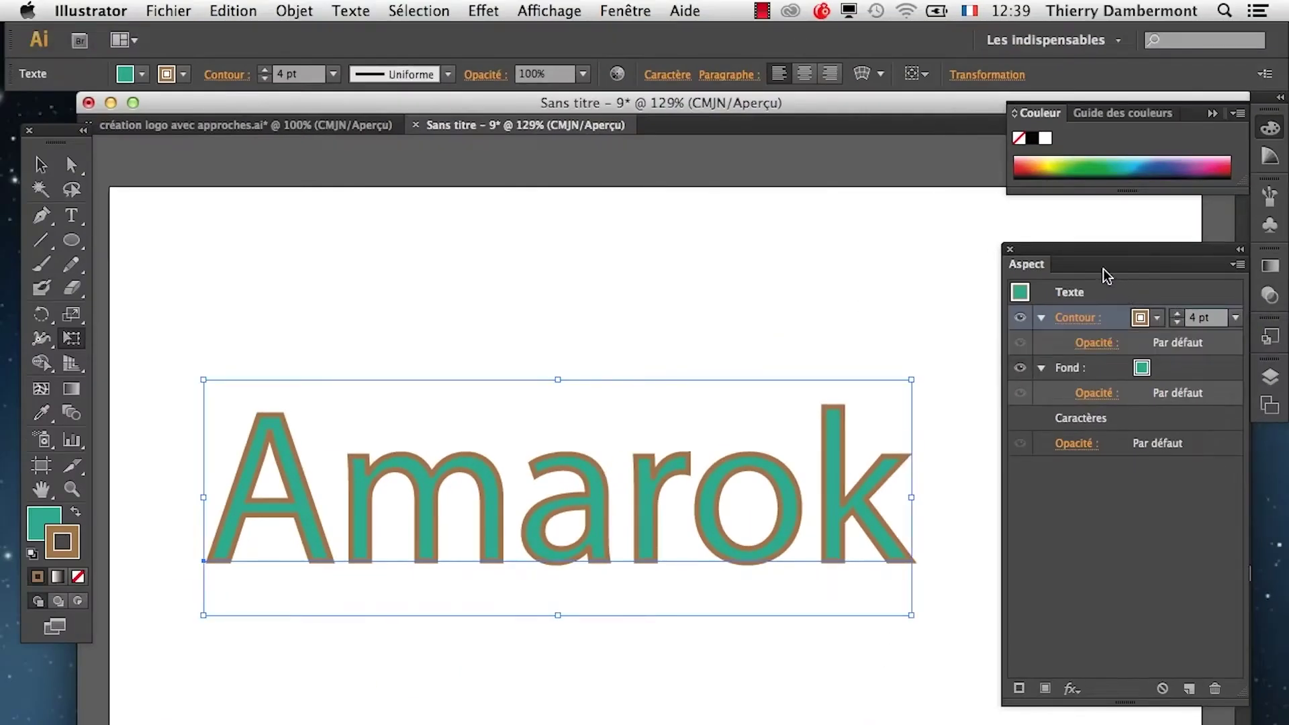
- Move the stroke beneath the fill in the text object's appearance order
left_click_drag(1072, 257, 960, 238)
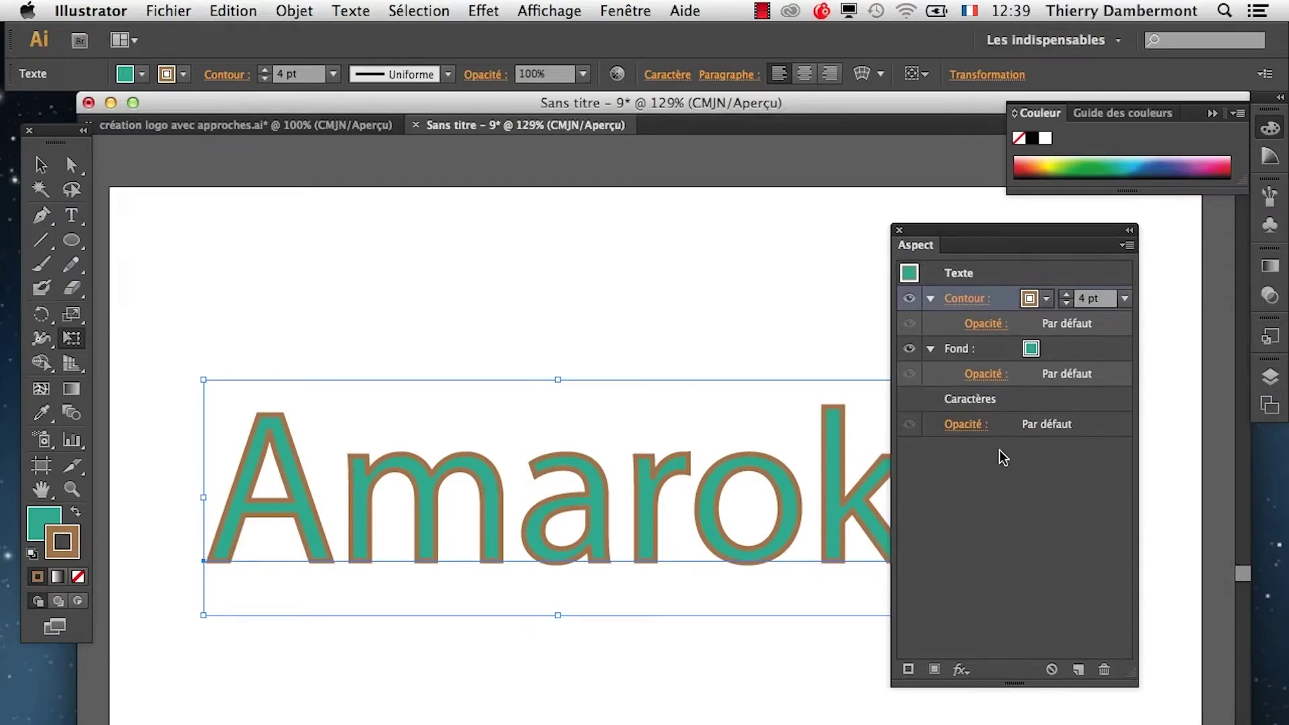
left_click_drag(1125, 666, 1246, 665)
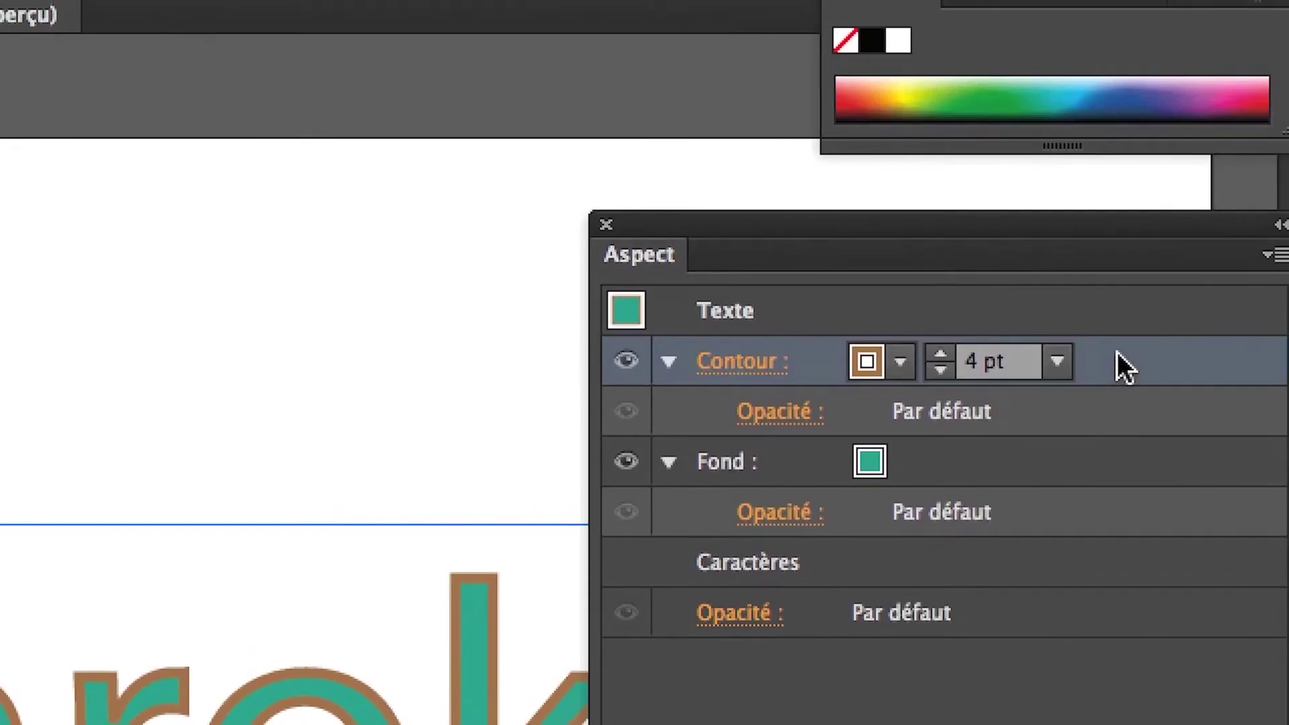
left_click_drag(1117, 352, 1130, 528)
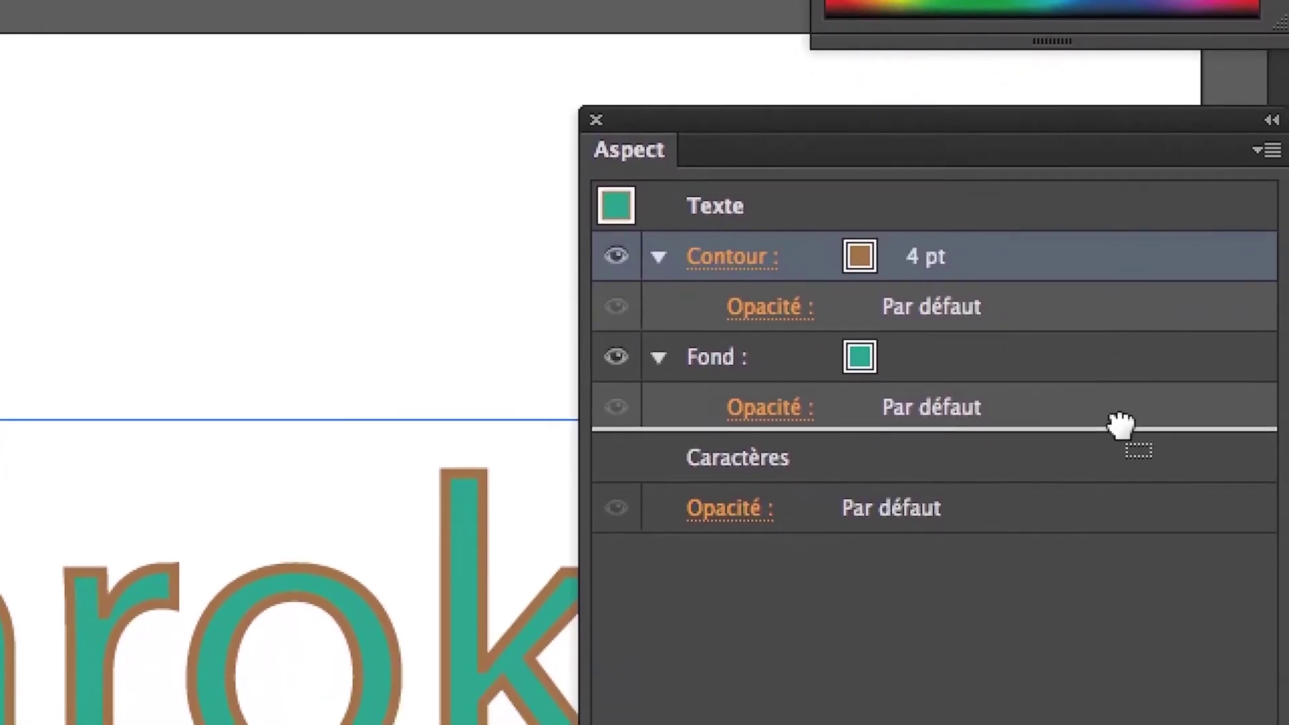
left_click_drag(1119, 423, 1125, 424)
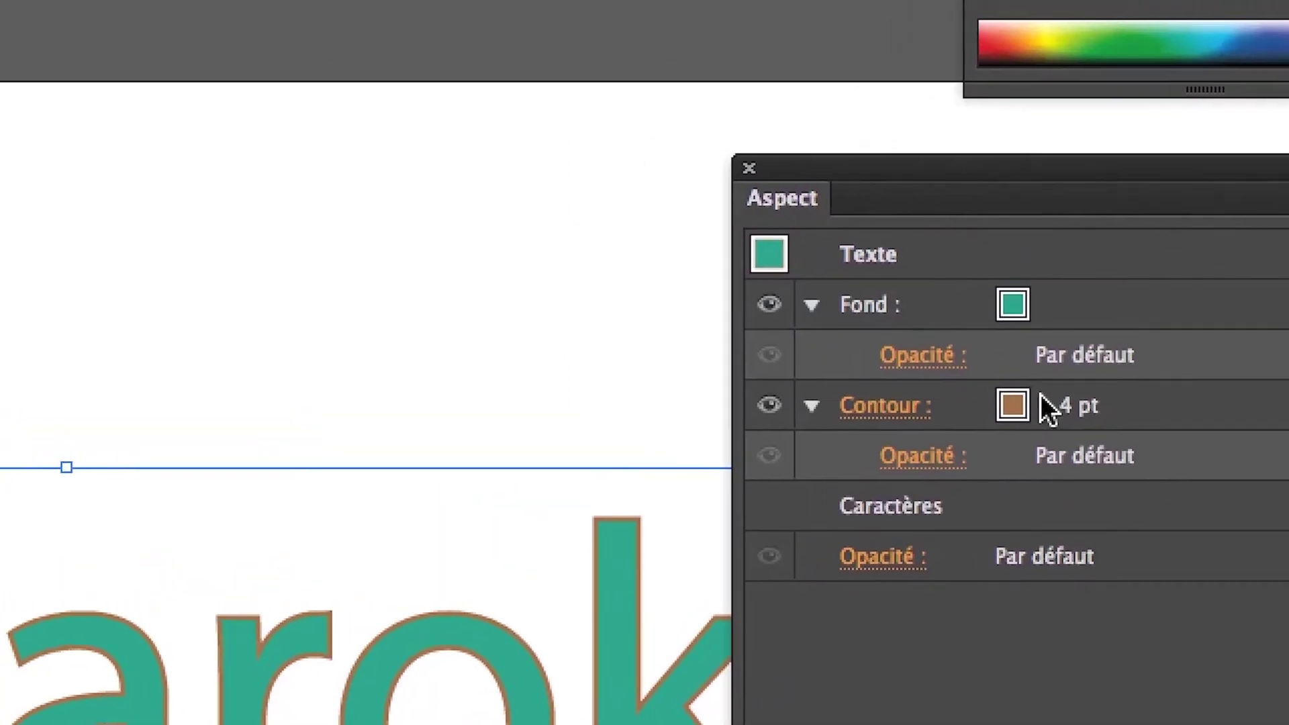
- Increase the weight of the stroke beneath the fill to 8 pt and recolour it dark brown
left_click(1041, 394)
left_click(1078, 396)
left_click(1079, 396)
left_click(1078, 396)
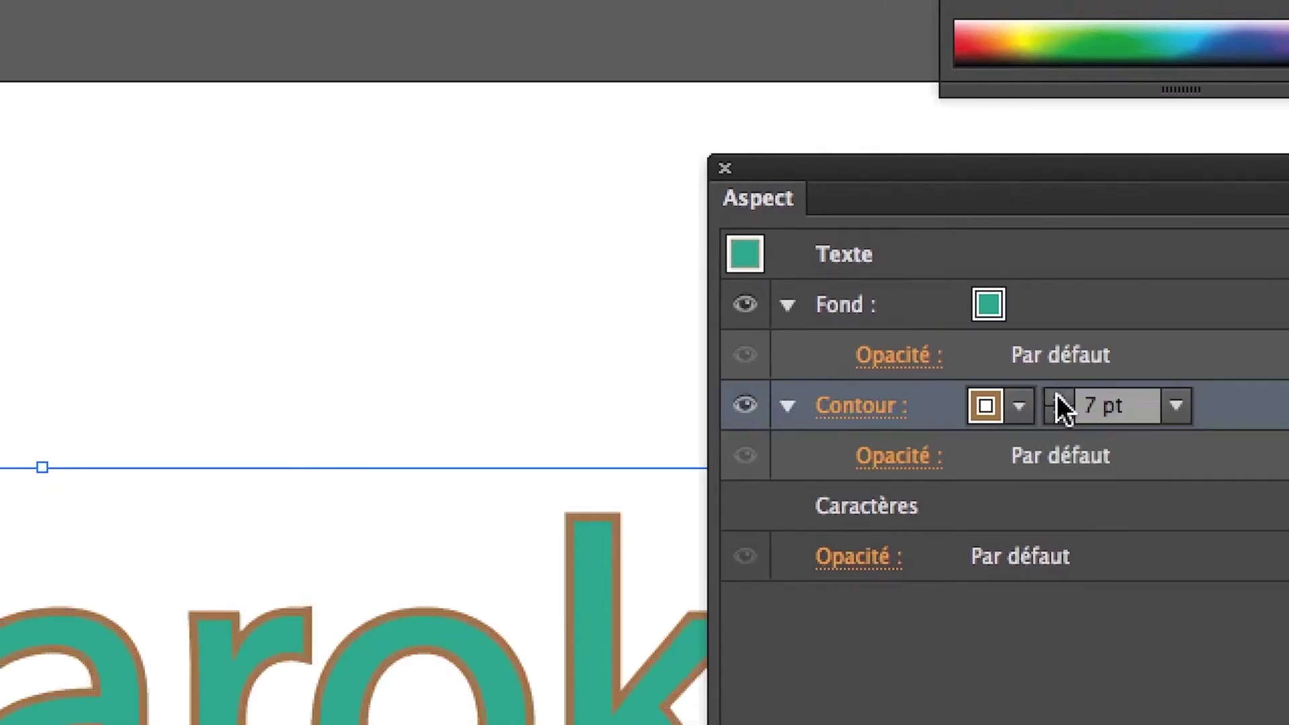
left_click(1060, 400)
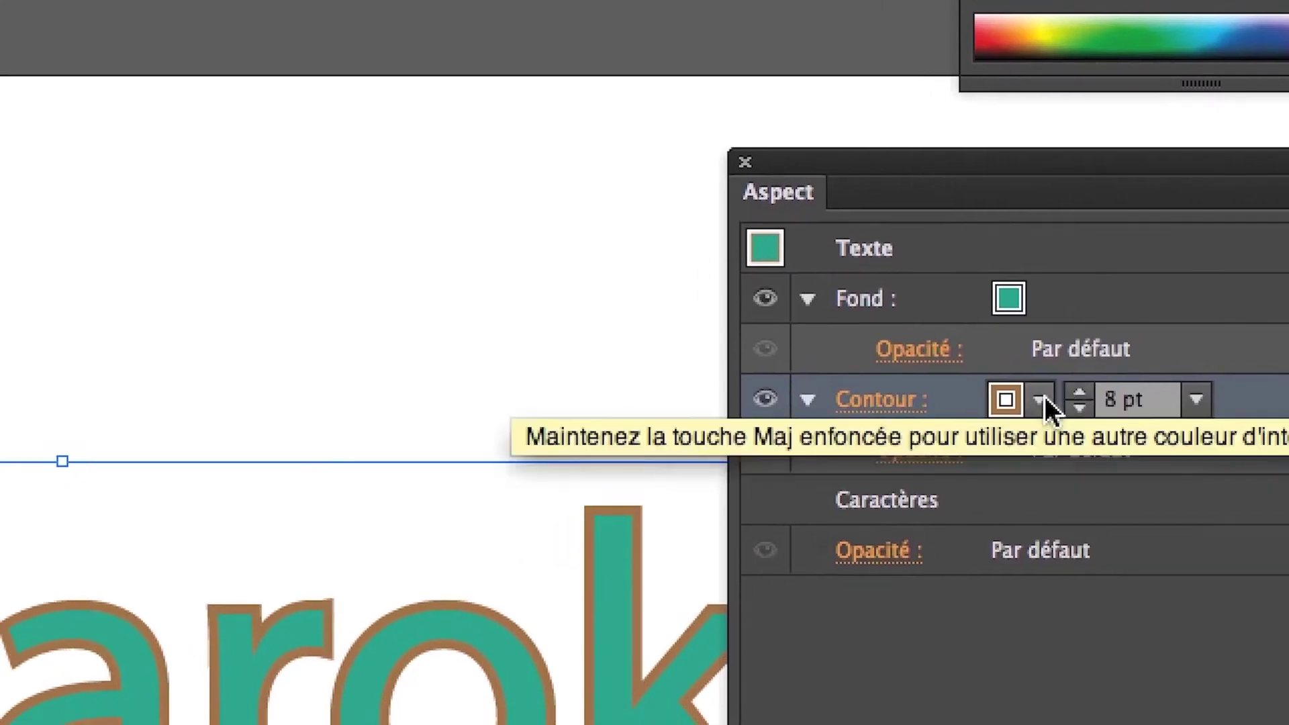
left_click(1020, 408)
left_click(962, 514)
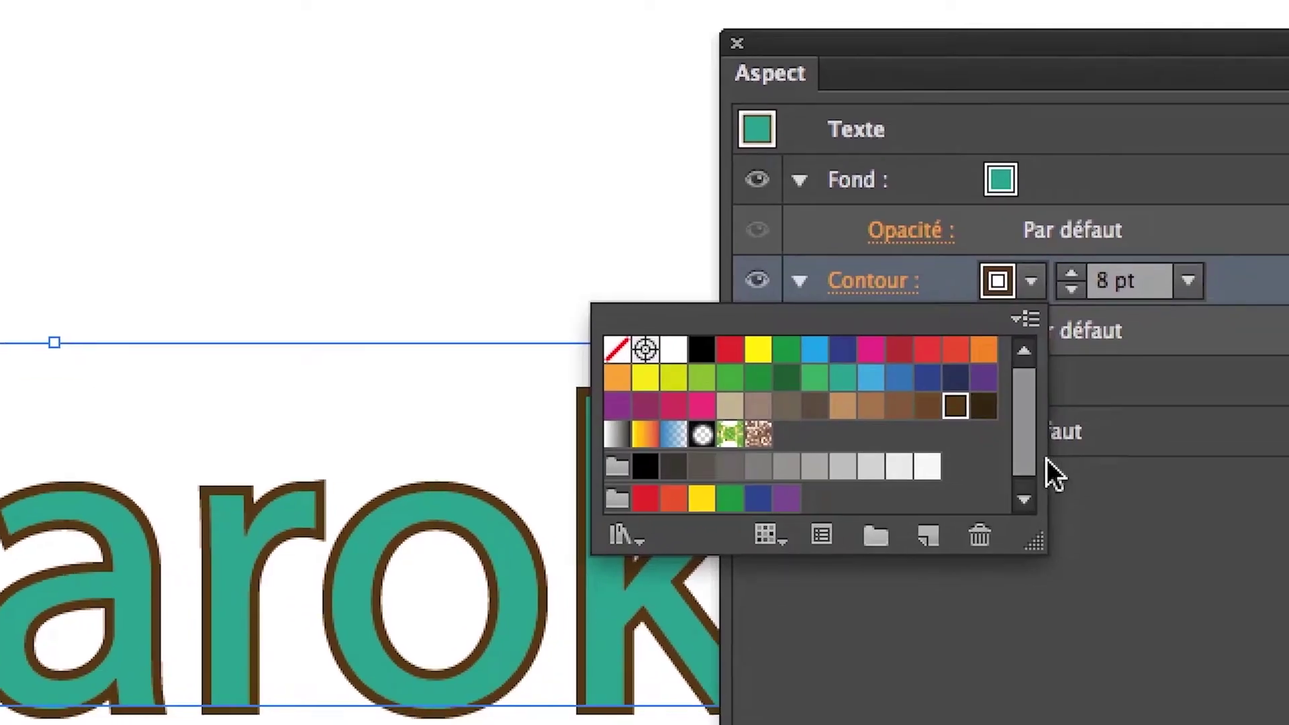
left_click(1177, 549)
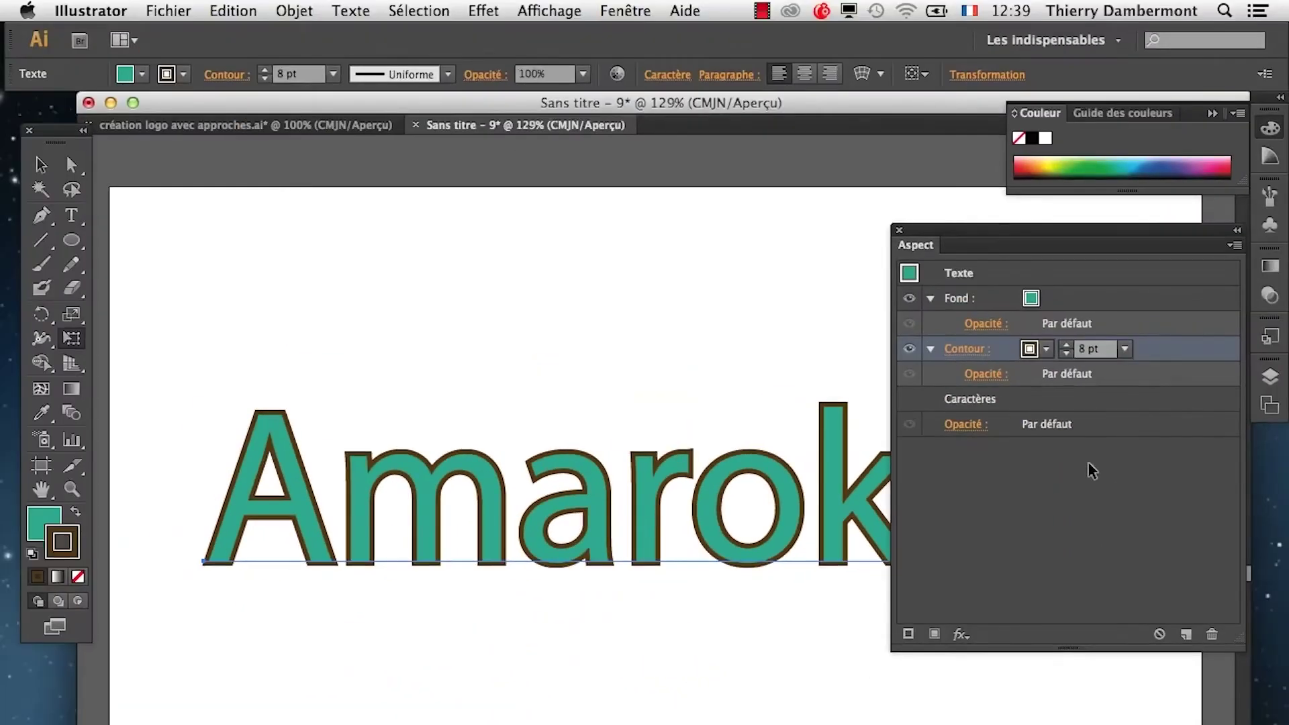
- Examine the character-level stroke and fill settings of all the "Amarok" letters and return to the text object's appearance
key("super+1")
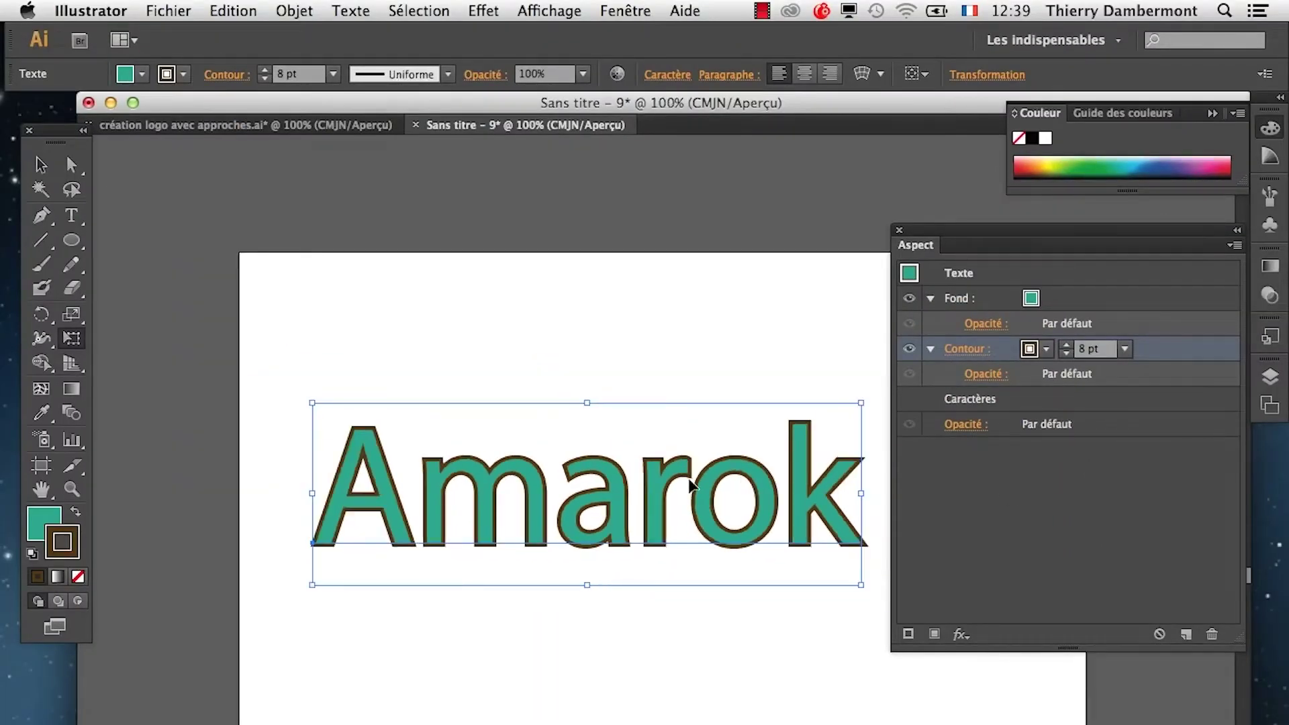
double_click(688, 478)
key("super+a")
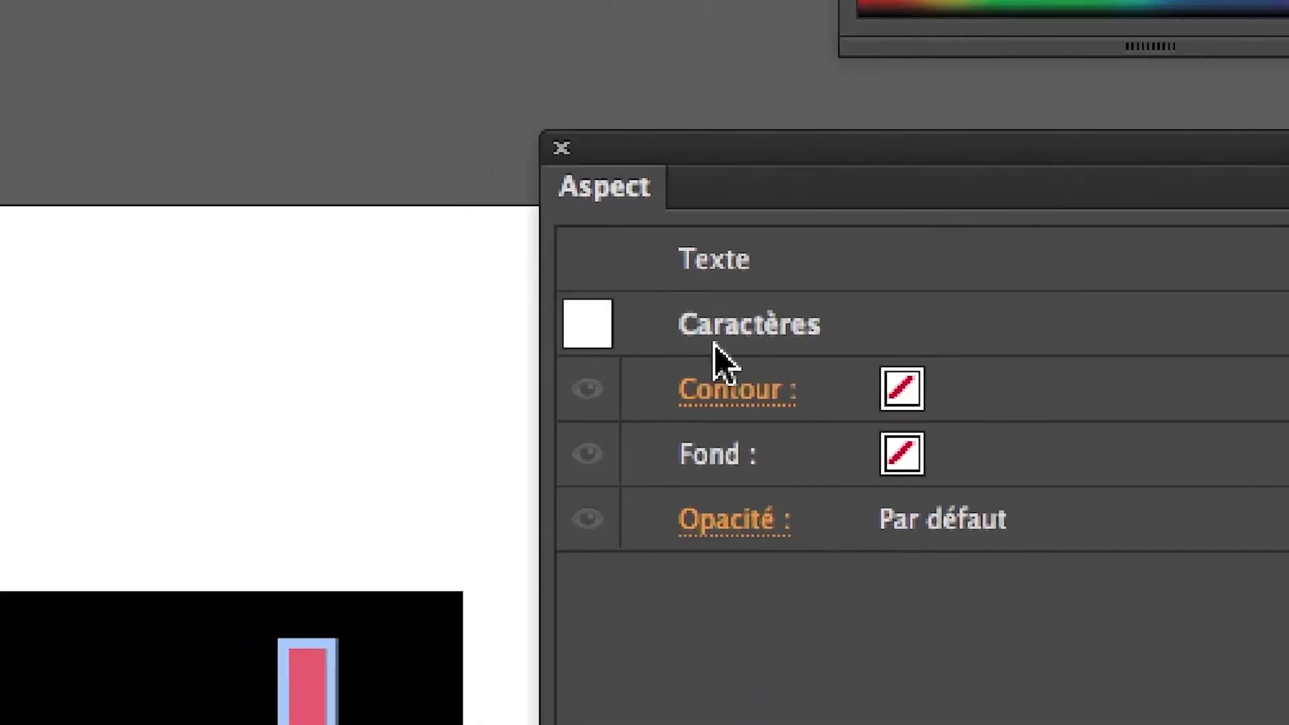
left_click(940, 390)
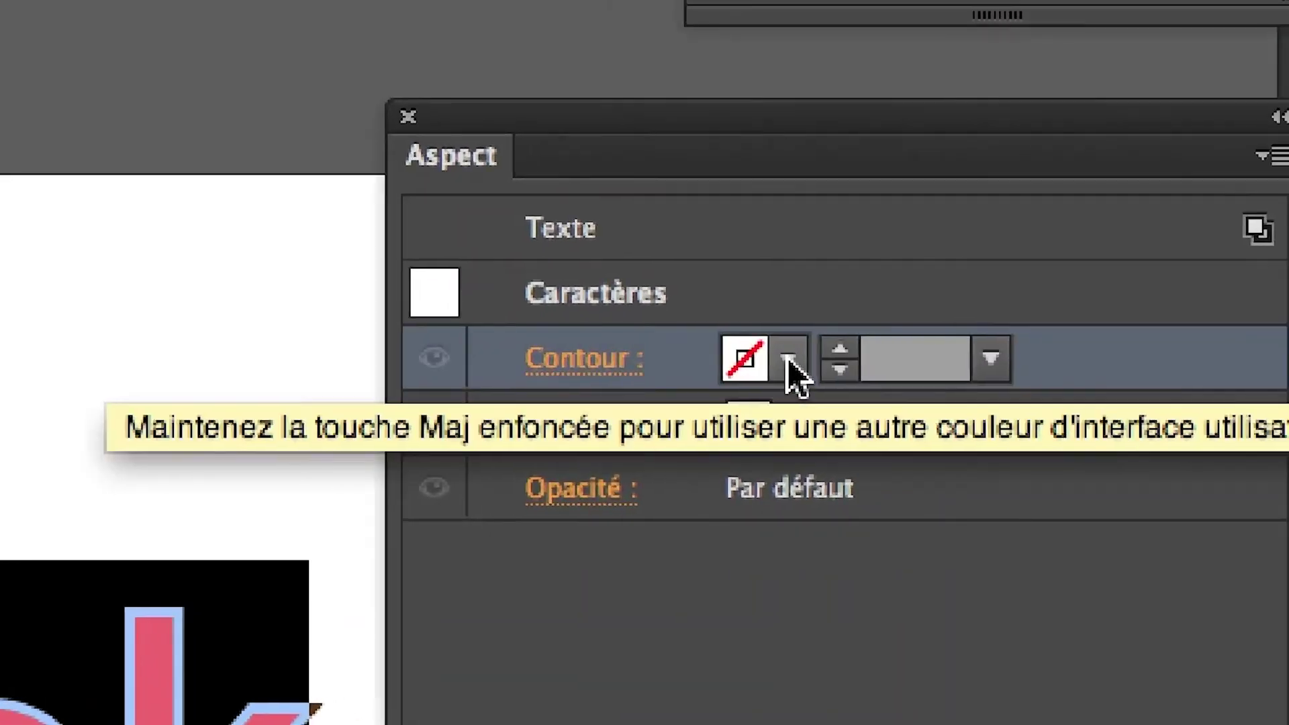
left_click(790, 359)
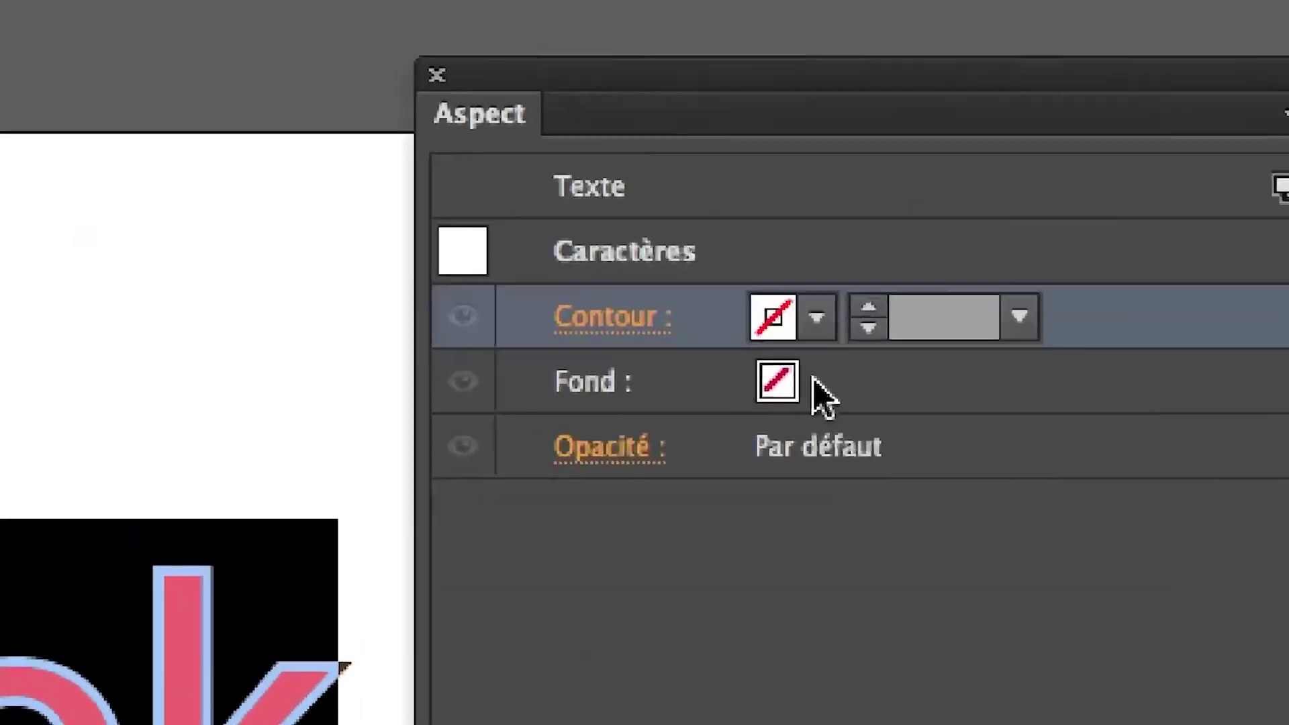
left_click(1151, 371)
left_click(819, 388)
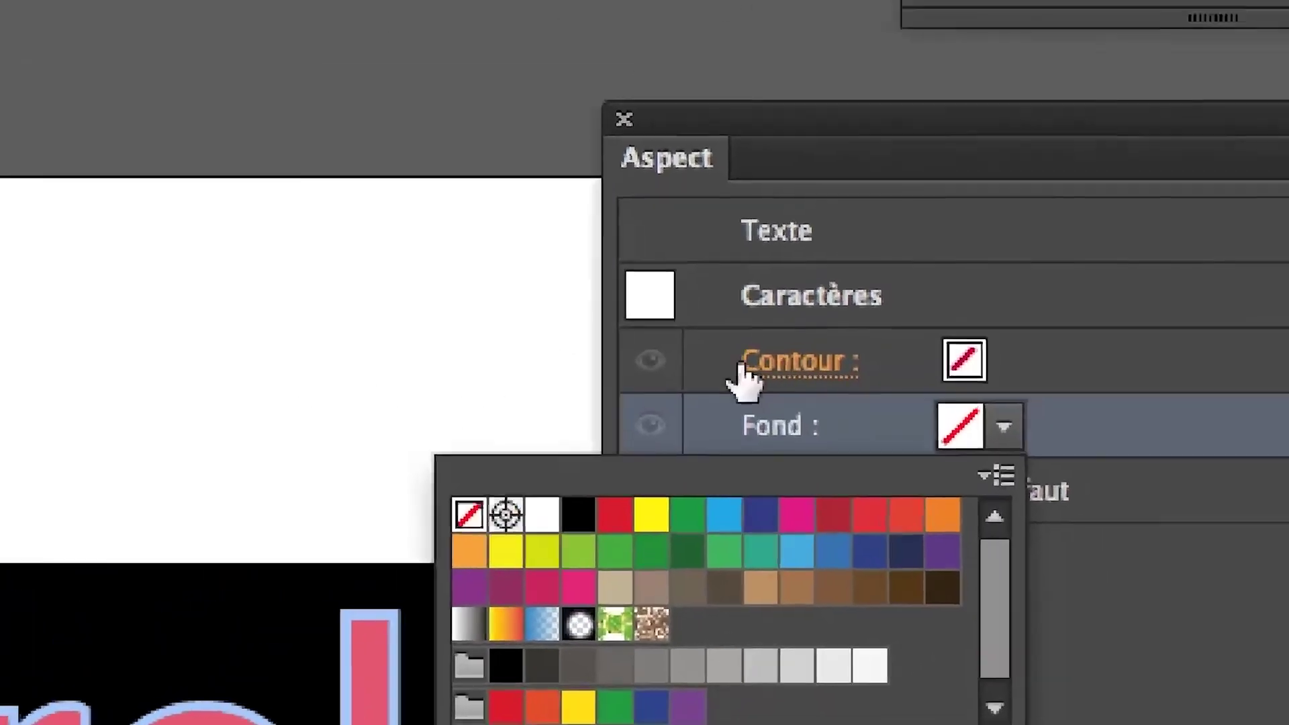
left_click(954, 195)
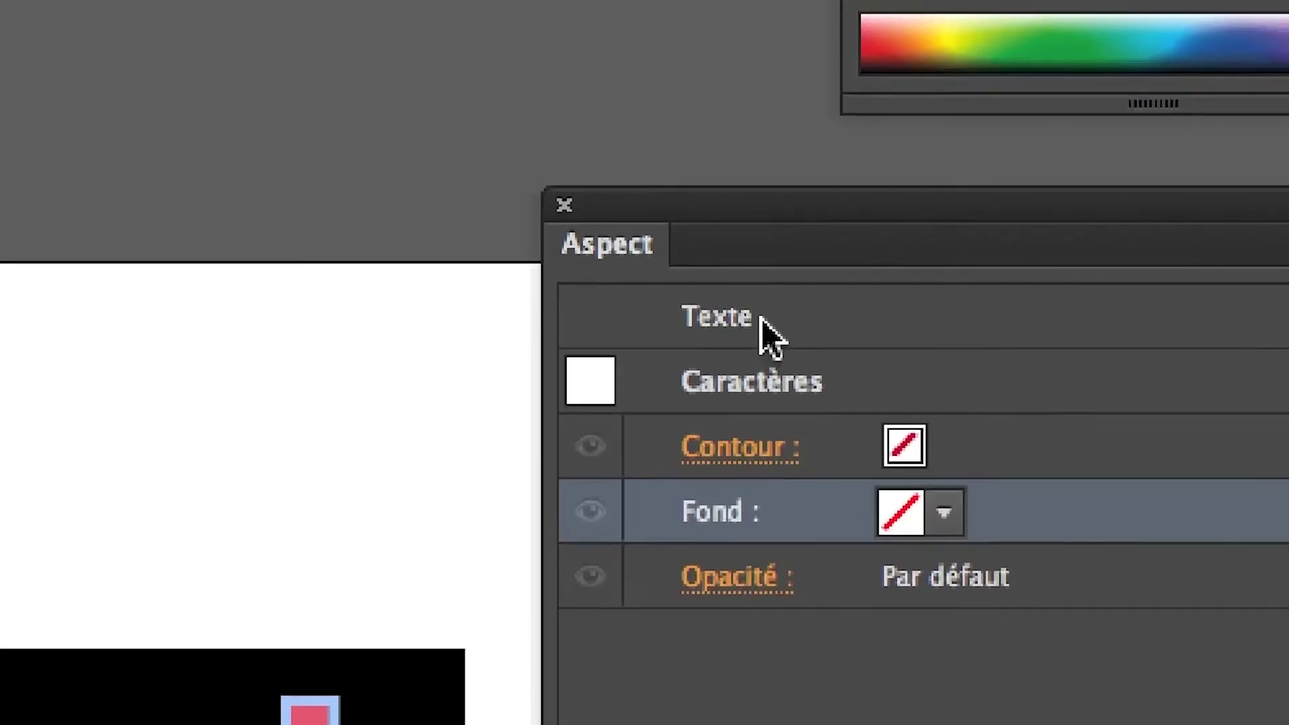
left_click(758, 292)
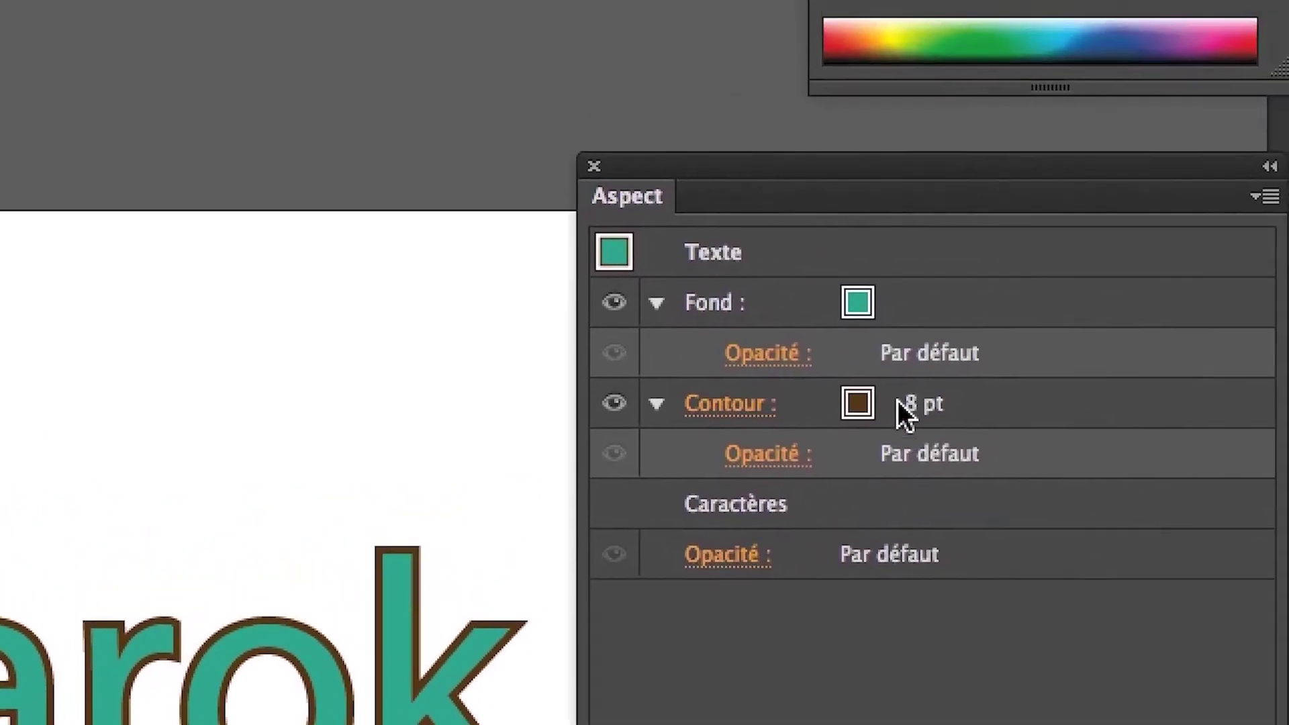
- Increase the weight of the text object's dark brown stroke to 19 pt
left_click(898, 401)
left_click(928, 398)
left_click(927, 399)
left_click(927, 399)
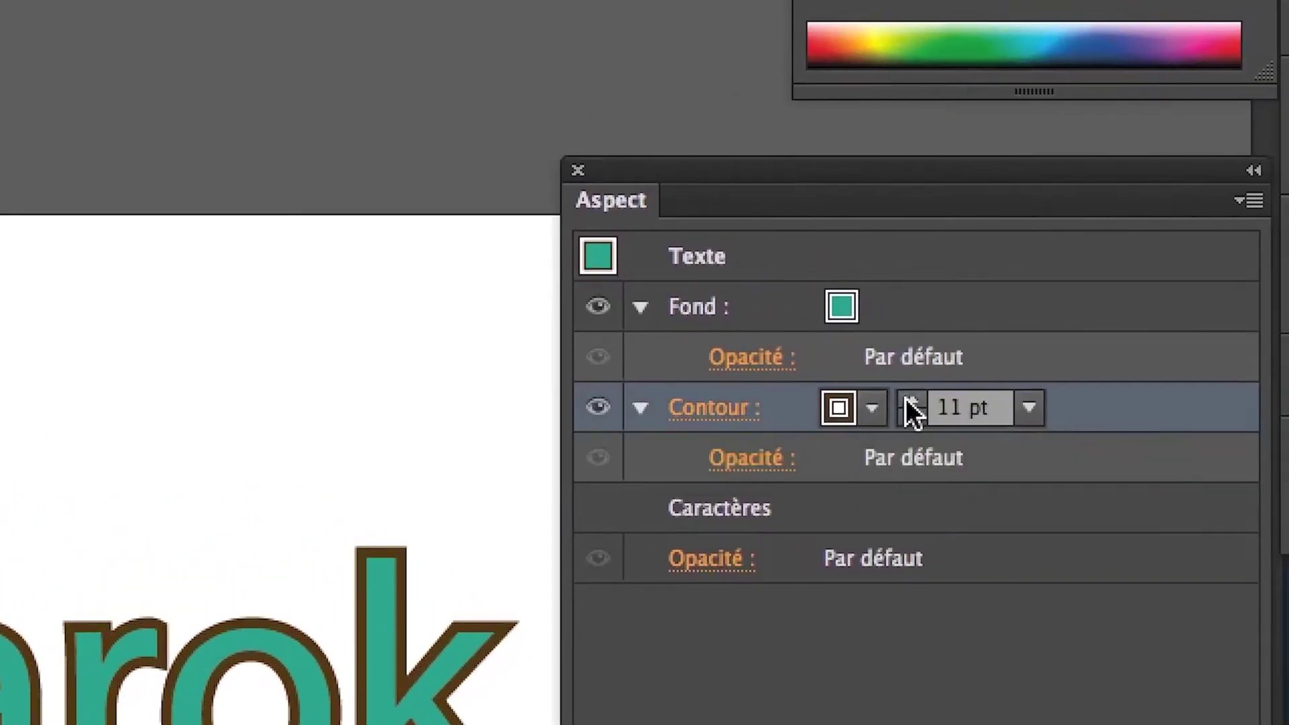
left_click(927, 398)
left_click(927, 399)
left_click(927, 399)
left_click(908, 400)
left_click(909, 400)
left_click(909, 400)
left_click(909, 401)
left_click(909, 400)
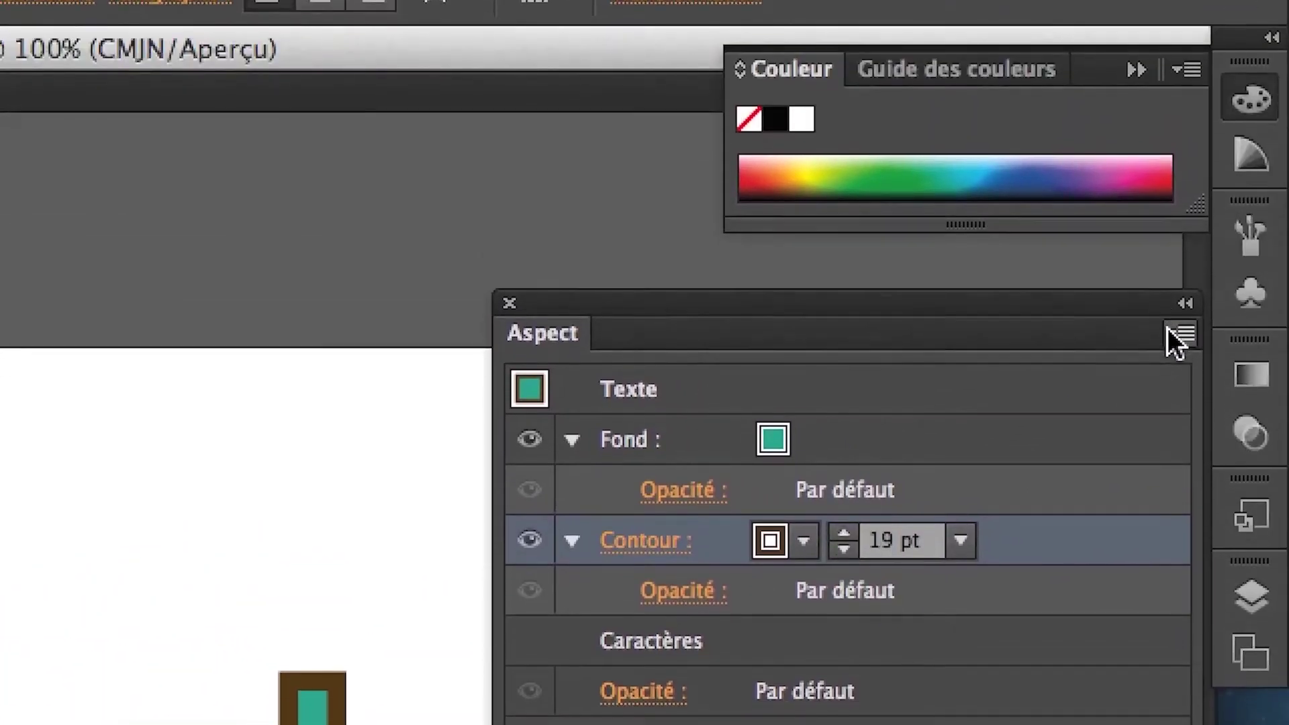
- Add a second stroke to the text object above the dark brown one and recolour it white
left_click(1176, 333)
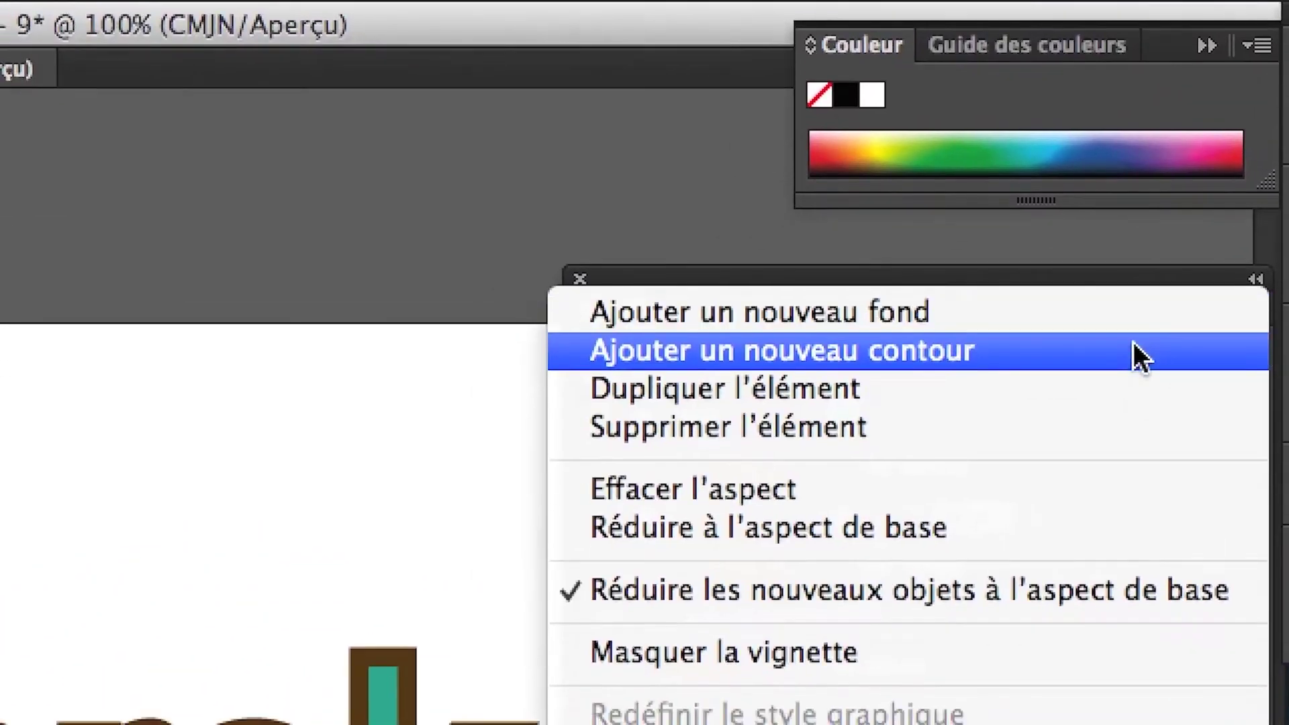
left_click(1067, 374)
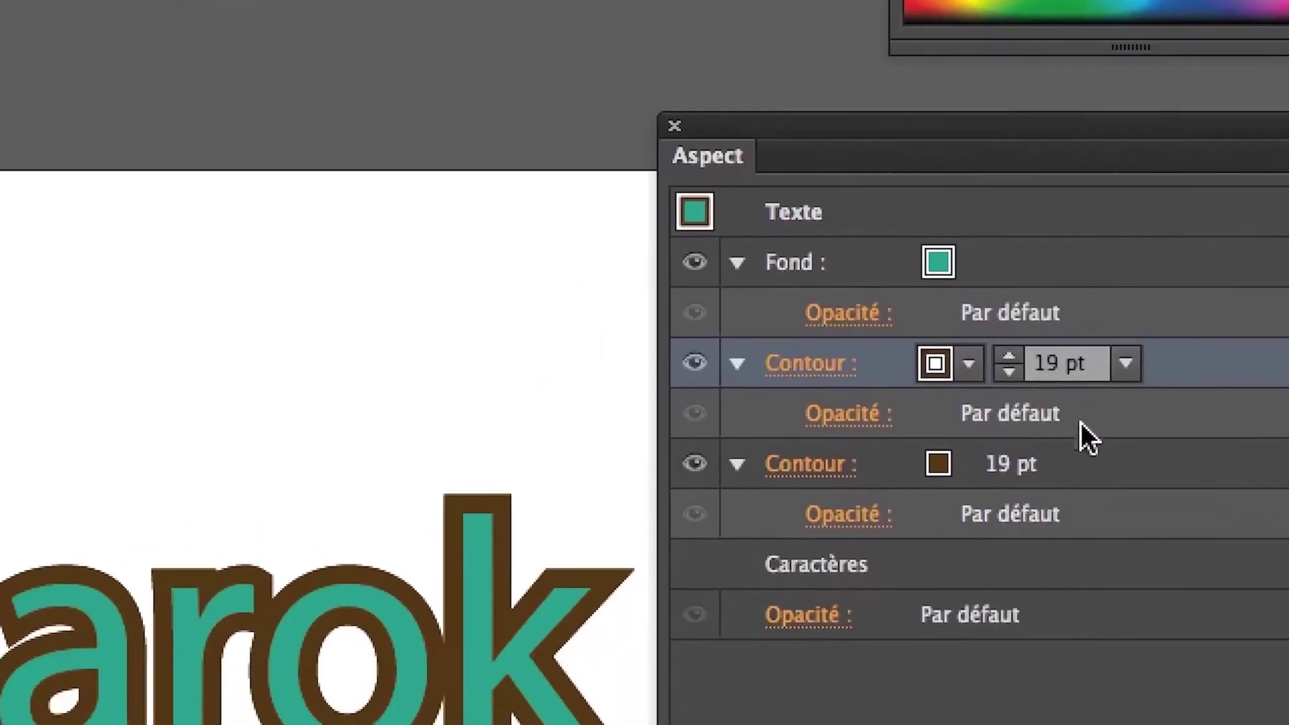
left_click_drag(1081, 421, 1105, 330)
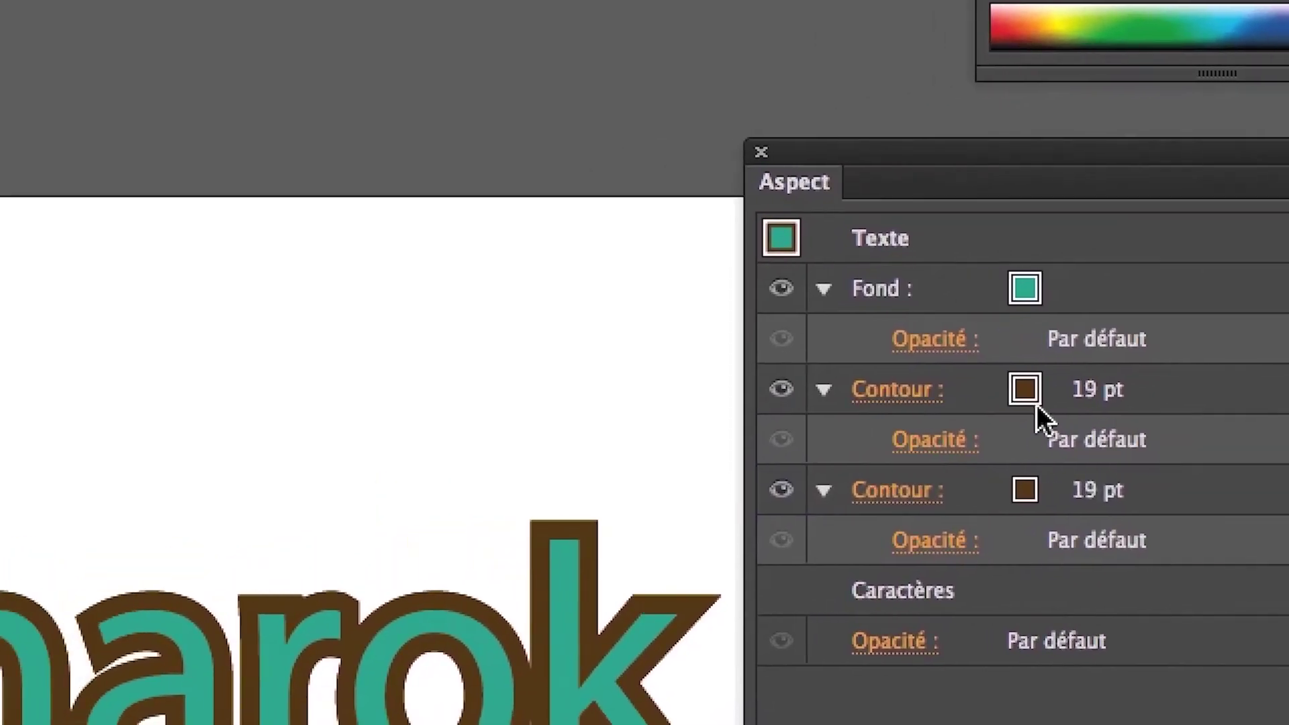
left_click(1037, 404)
left_click(1031, 404)
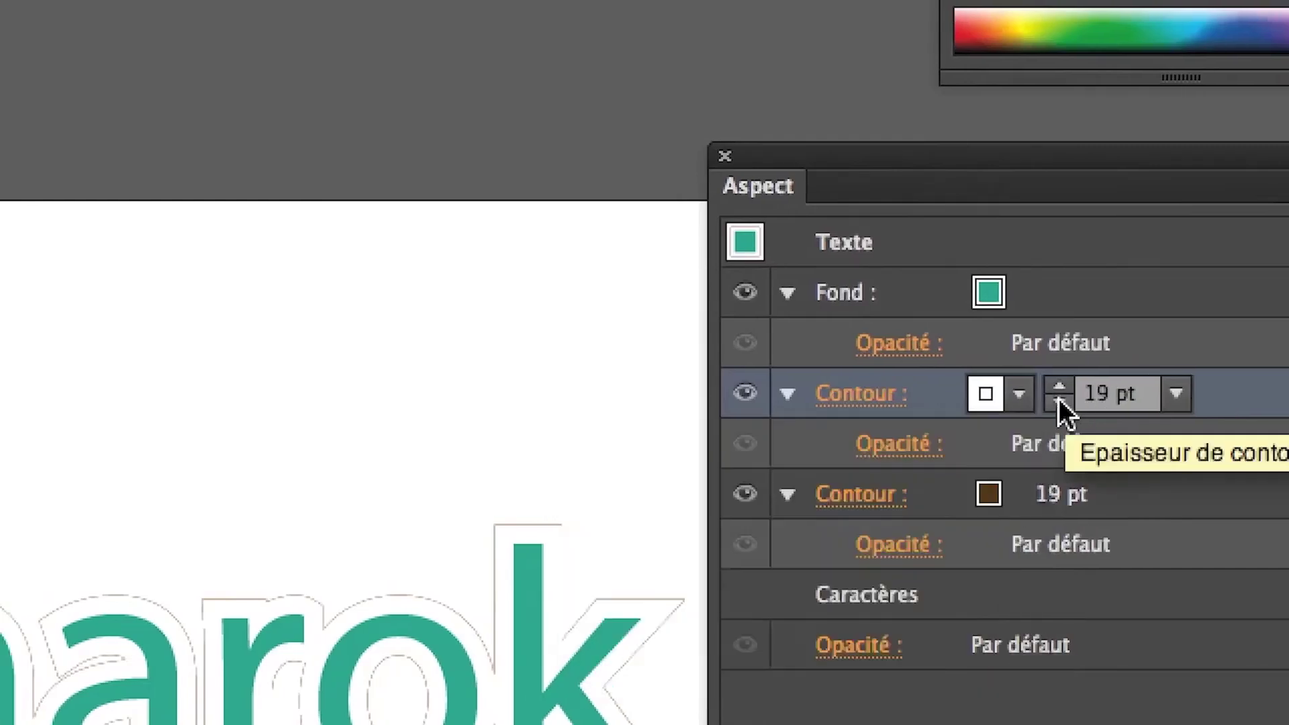
- Reduce the weight of the text object's white stroke to 9 pt
left_click(1059, 401)
left_click(1058, 402)
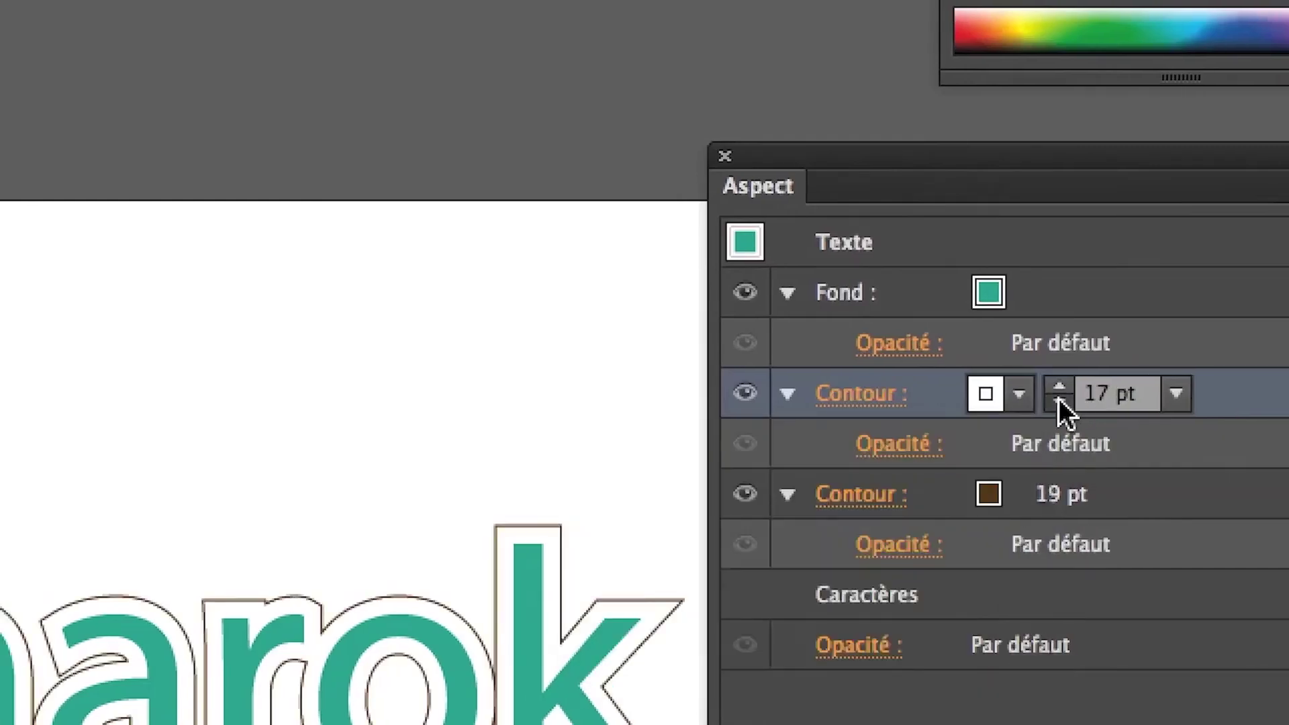
left_click(1059, 402)
left_click(1059, 402)
left_click(1058, 402)
left_click(1059, 402)
left_click(1058, 401)
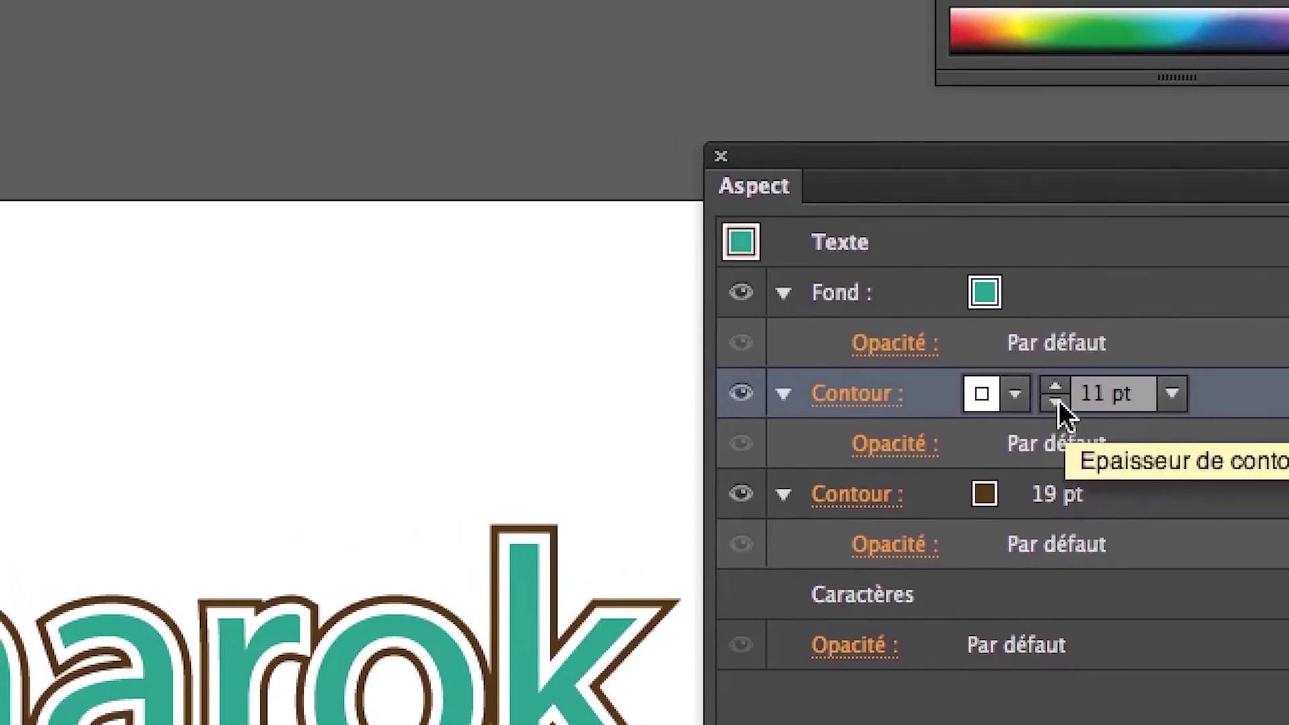
left_click(1042, 335)
left_click(1056, 401)
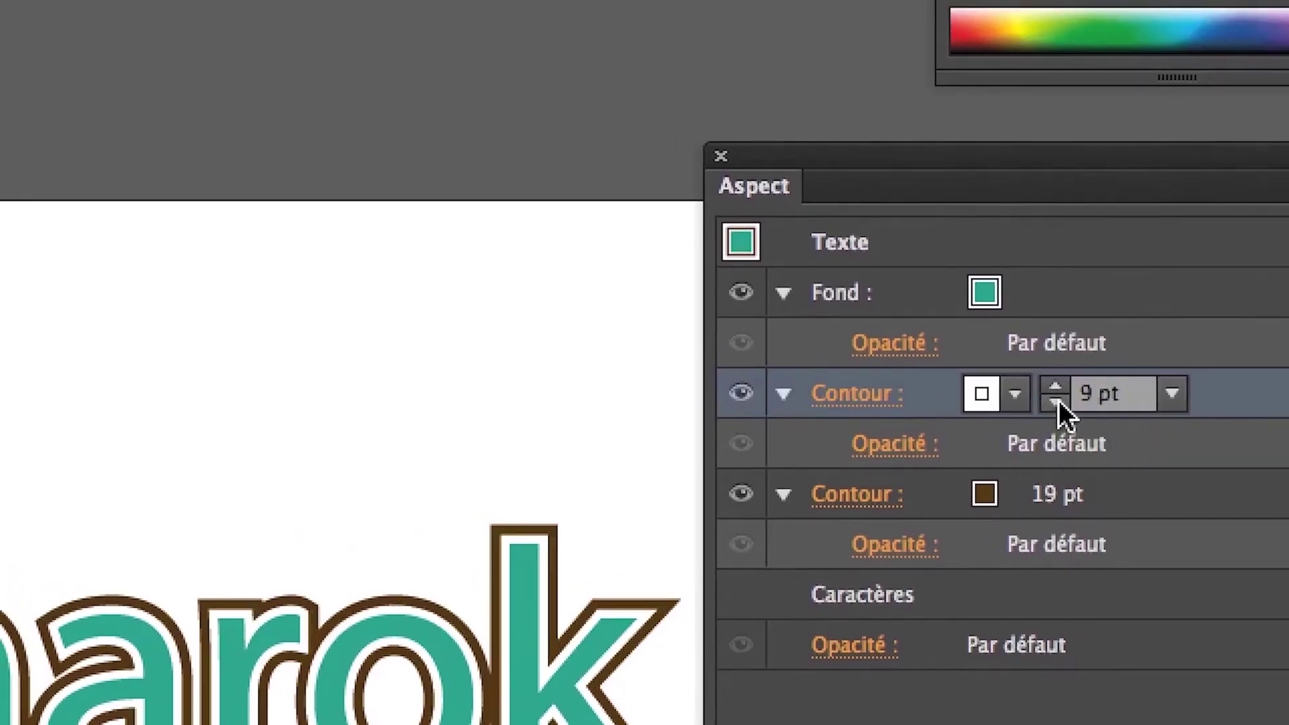
left_click(1057, 402)
left_click(1055, 395)
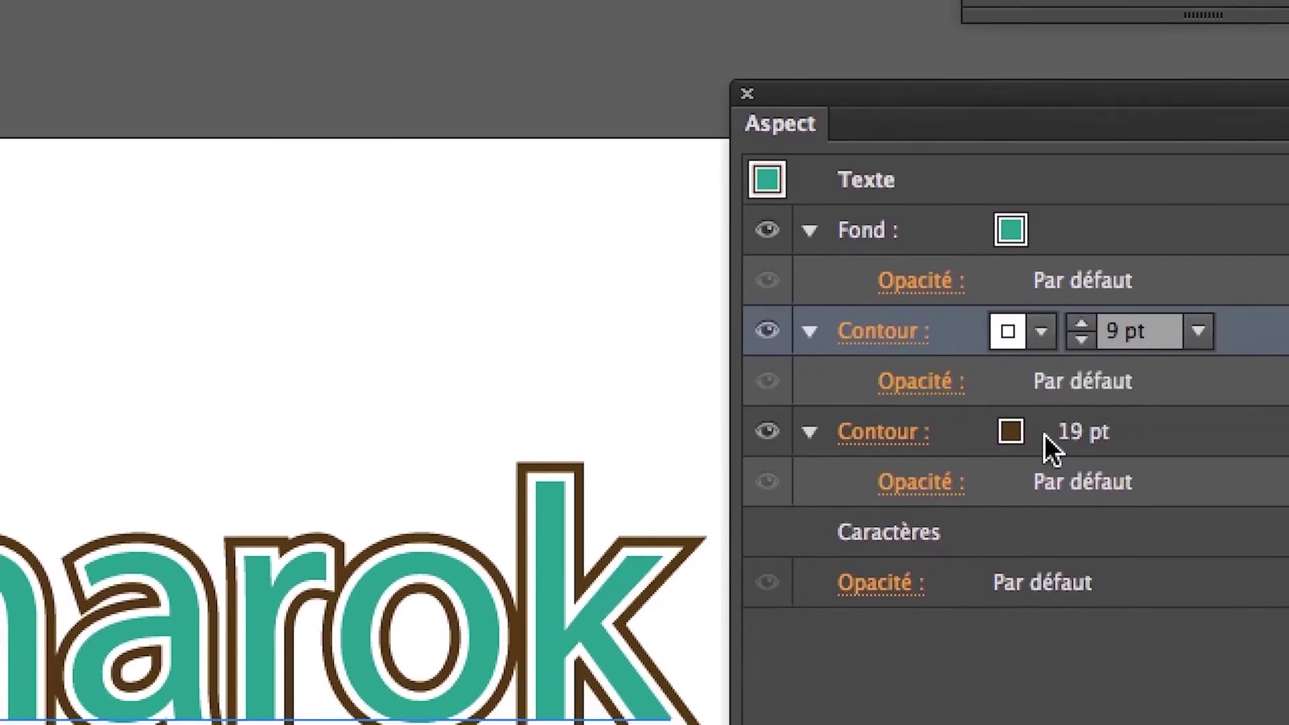
- Show the transparency grid to check the white stroke around the letters, and hide the grid again
left_click(1018, 512)
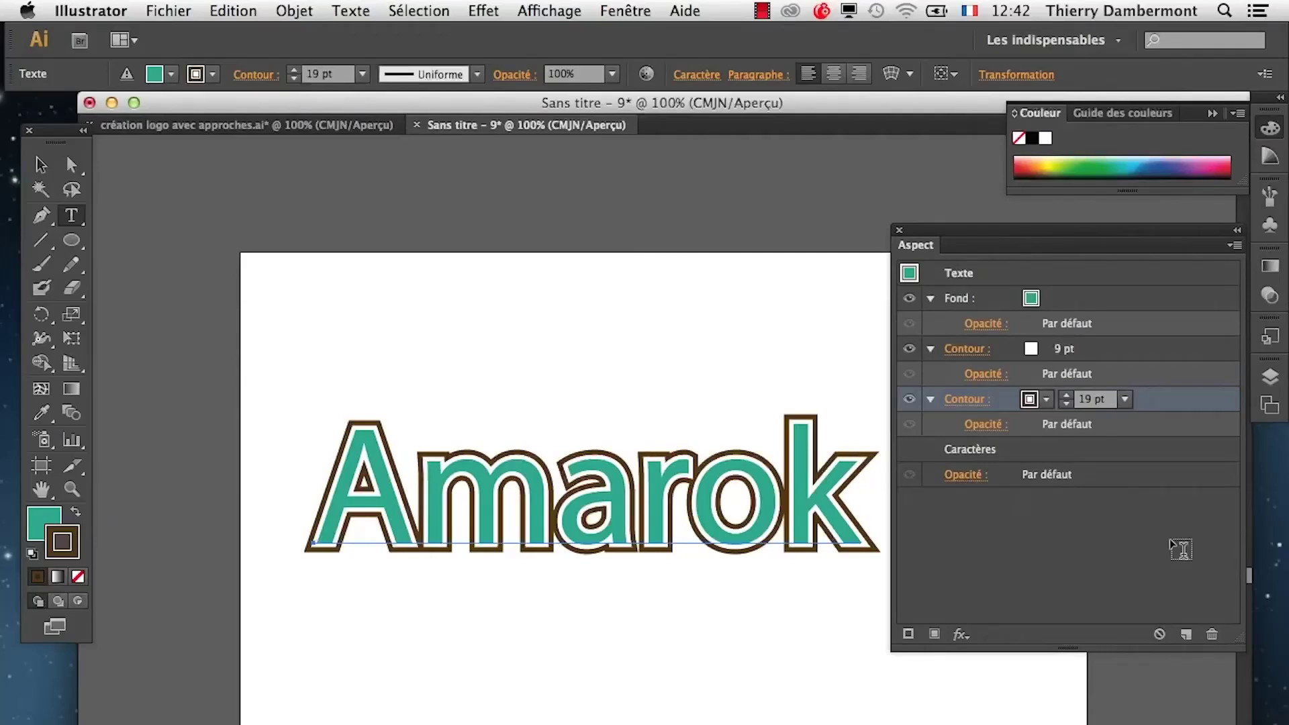
left_click_drag(762, 573, 605, 546)
left_click(539, 7)
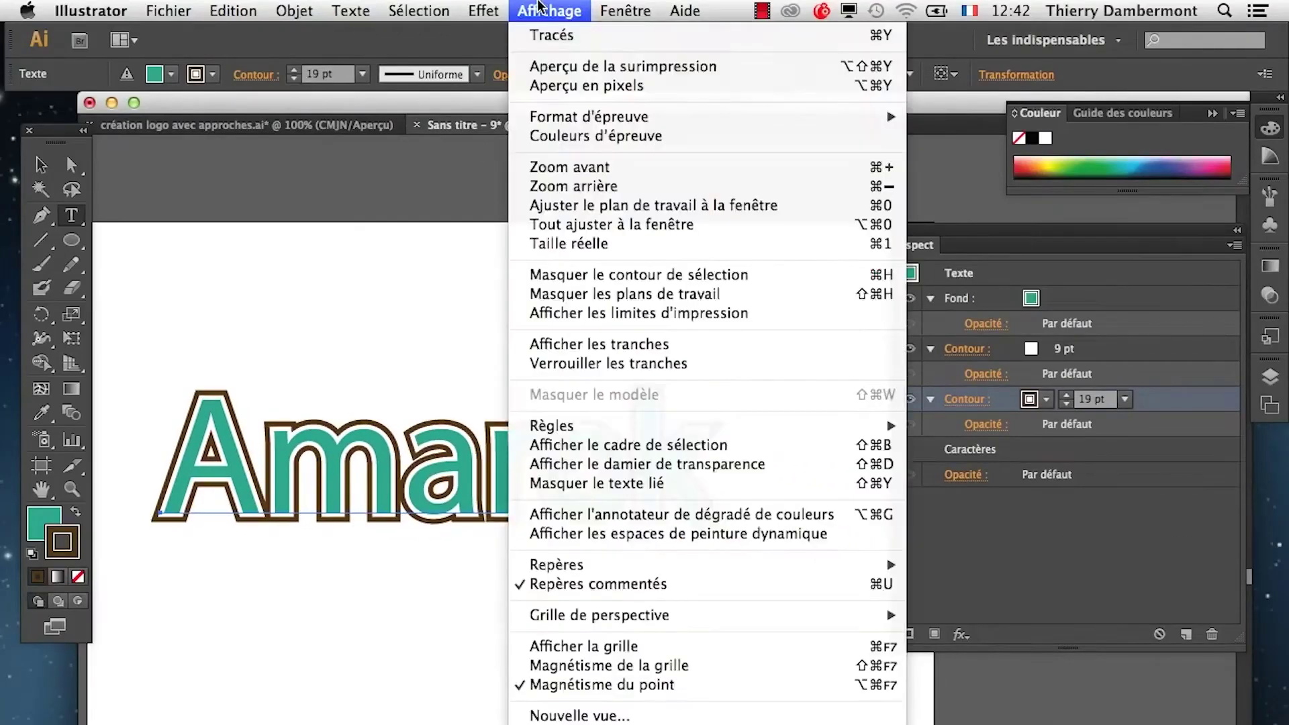
left_click(669, 474)
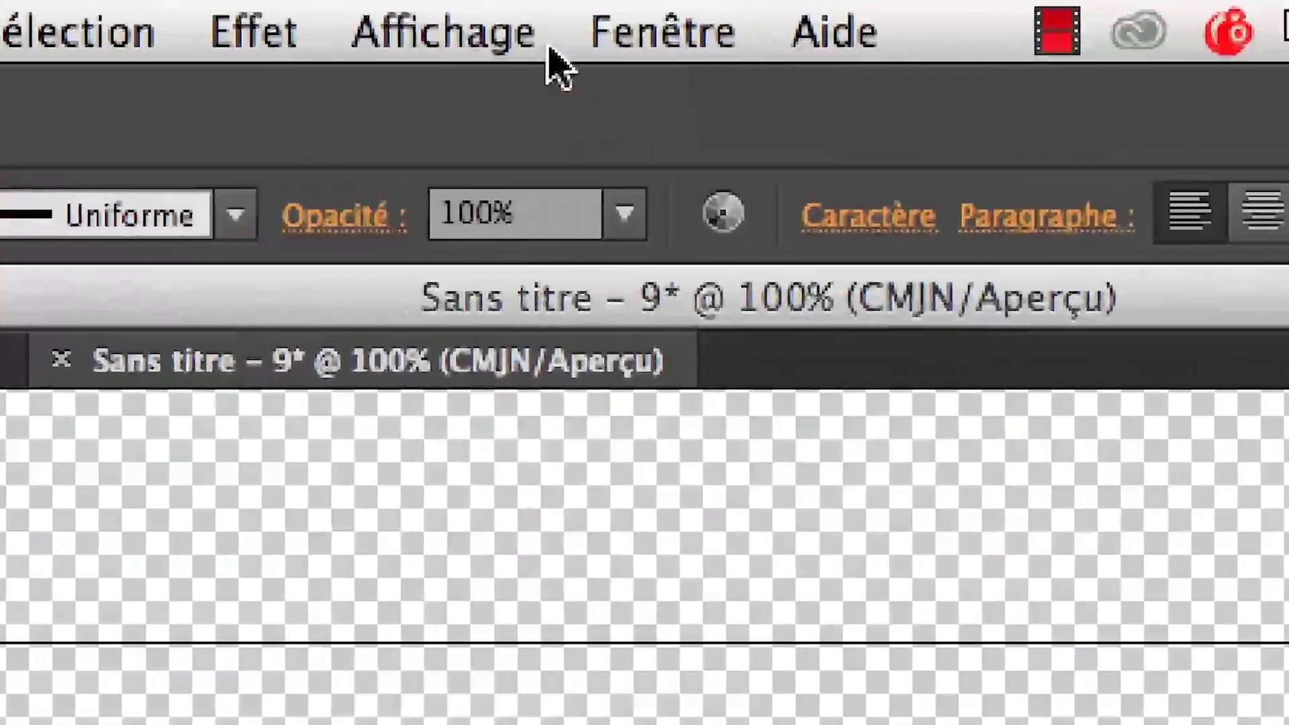
left_click(205, 0)
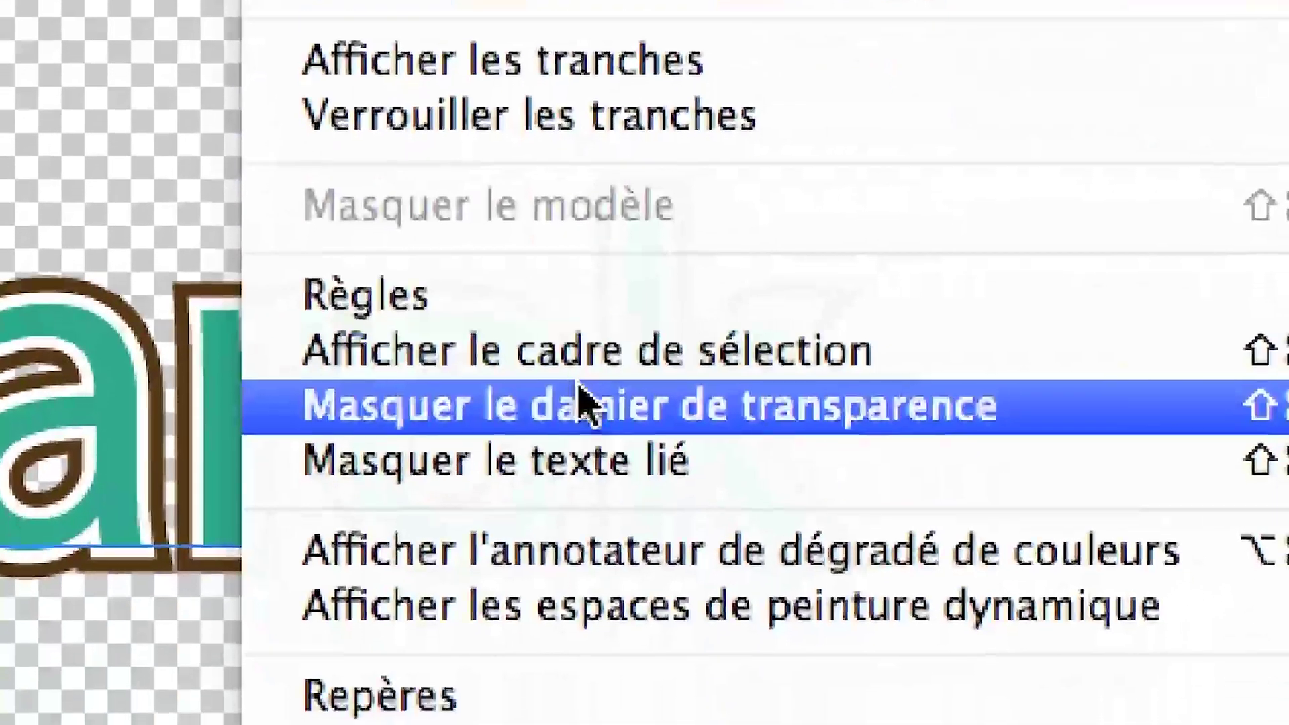
left_click(585, 403)
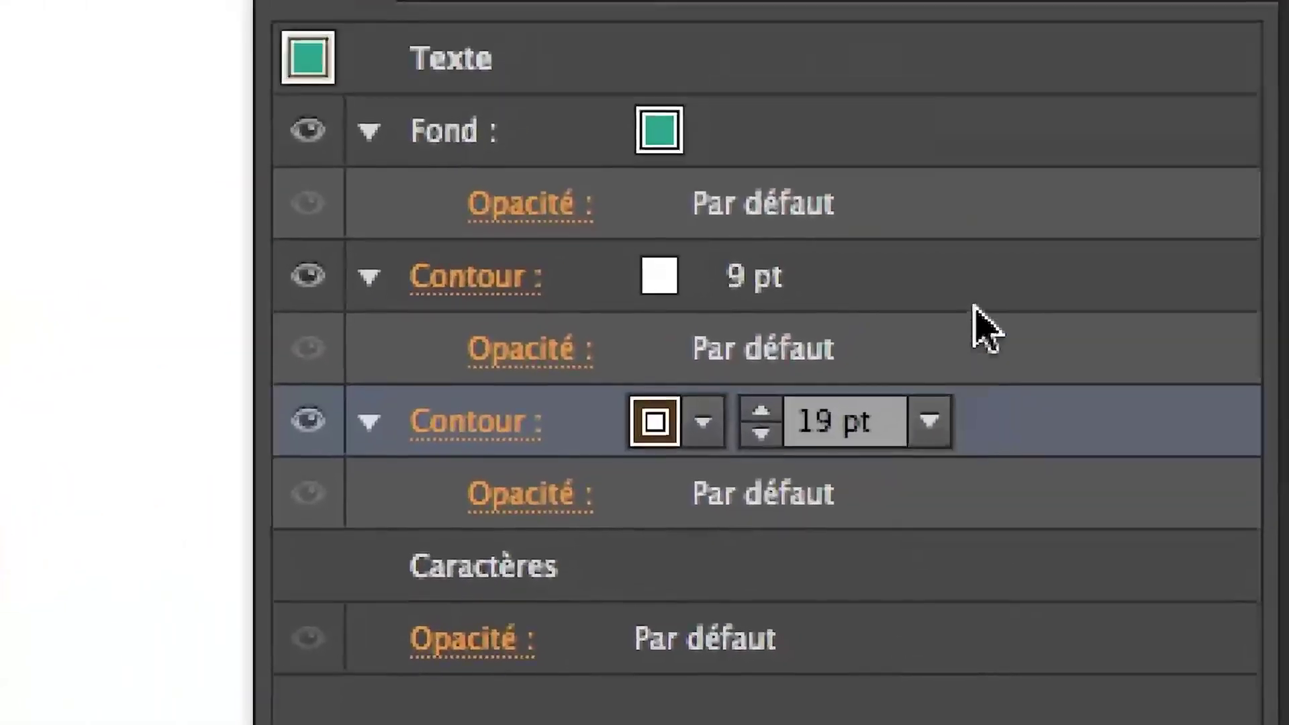
- Delete the white 9 pt stroke from the text object's appearance
left_click(993, 304)
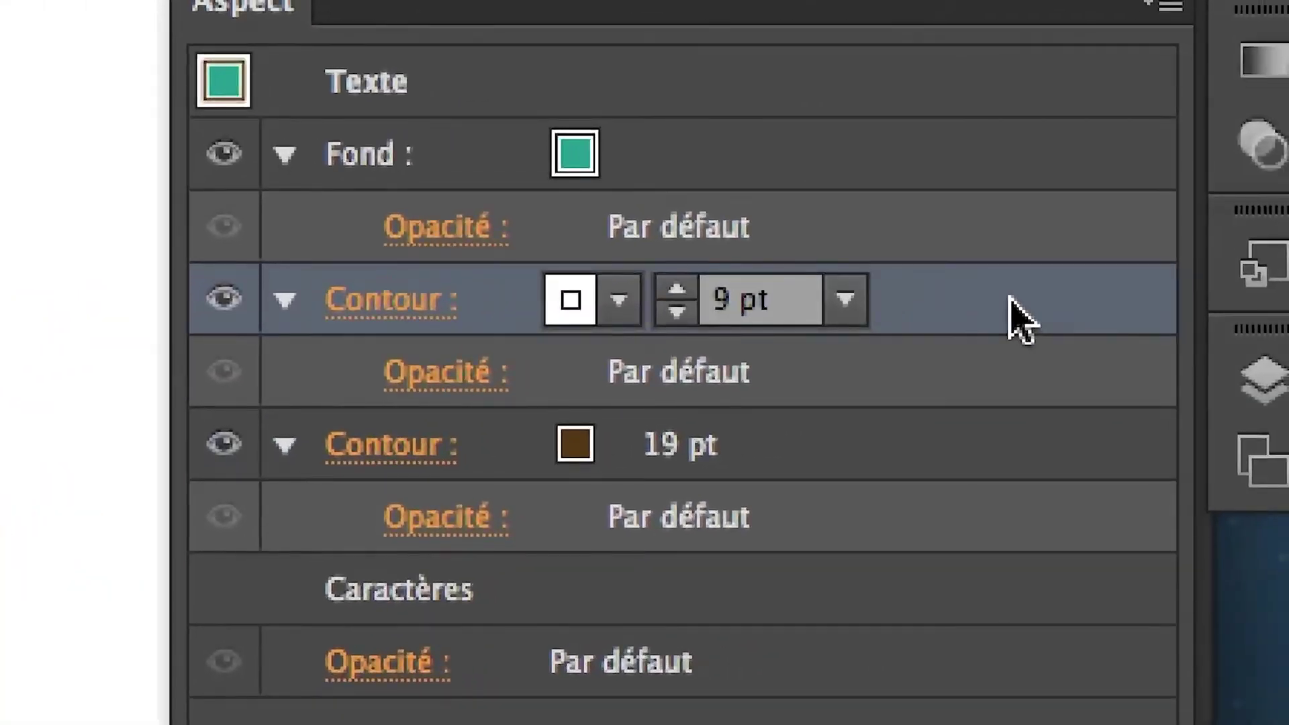
left_click_drag(1011, 299, 1059, 514)
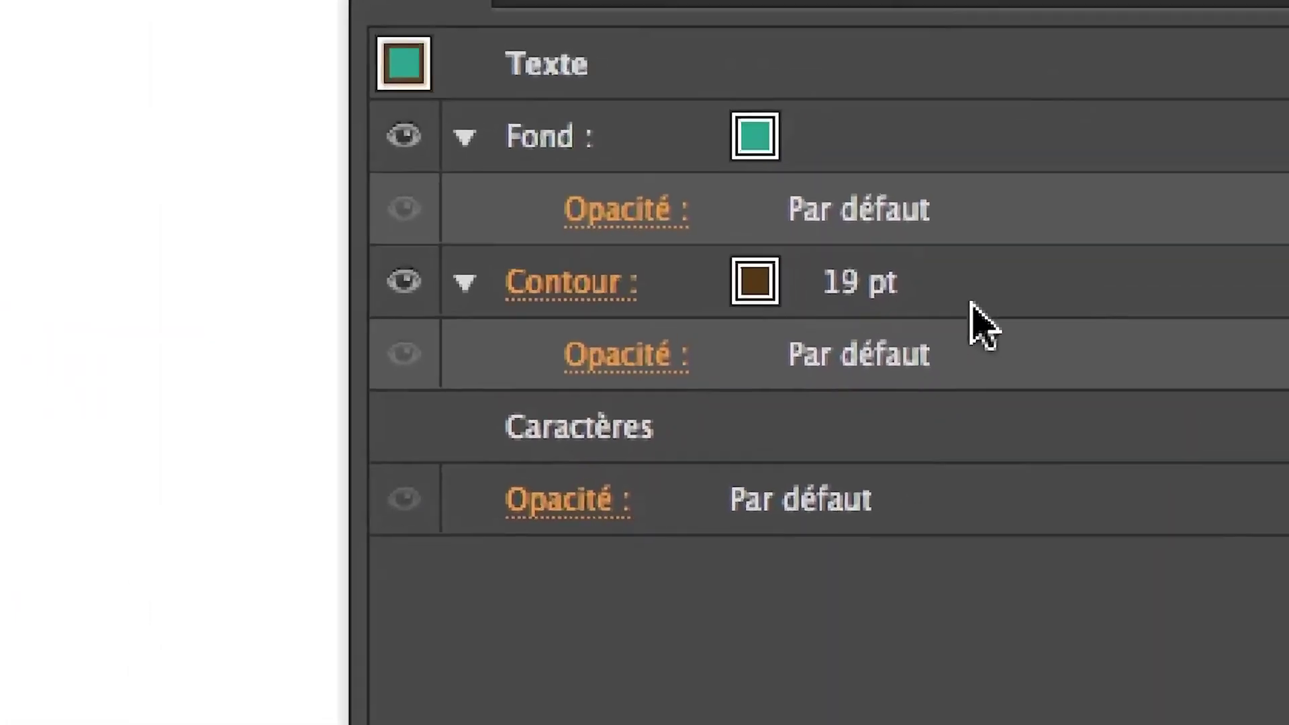
- Add a Transform effect to the dark brown stroke with preview enabled, scaling it to 105% horizontally and vertically
left_click(983, 312)
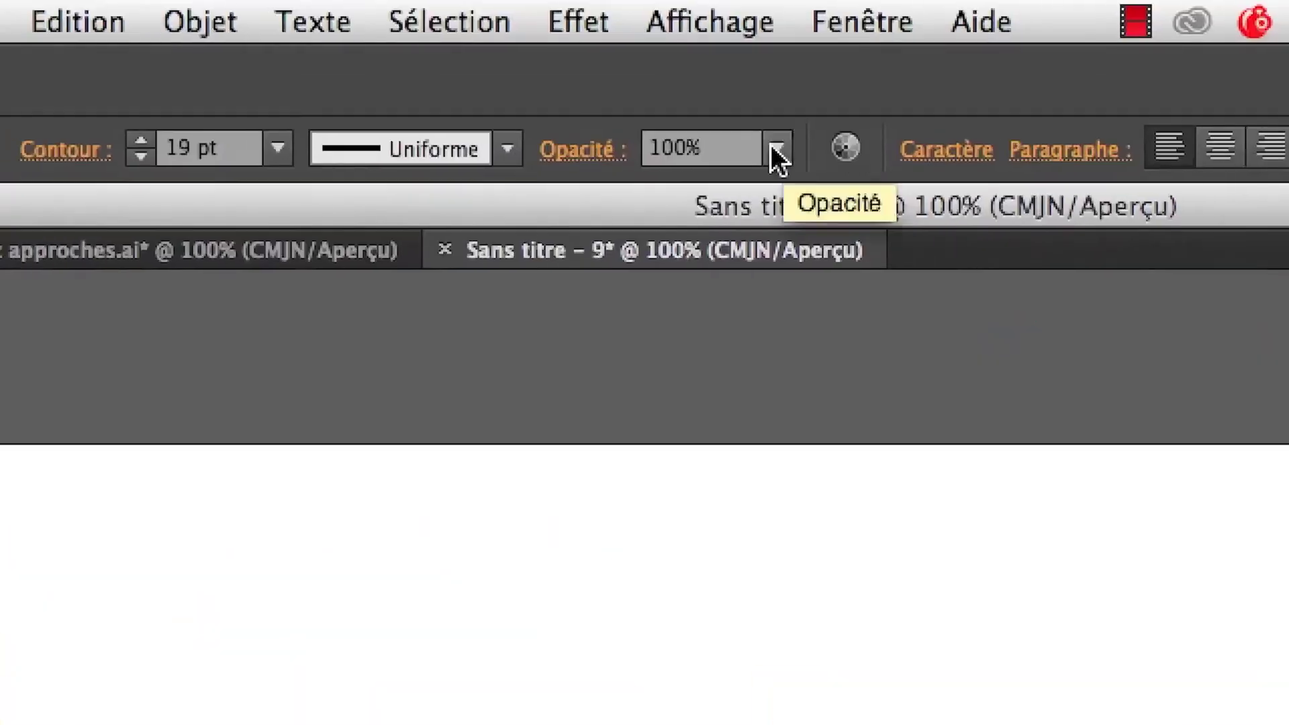
left_click(574, 22)
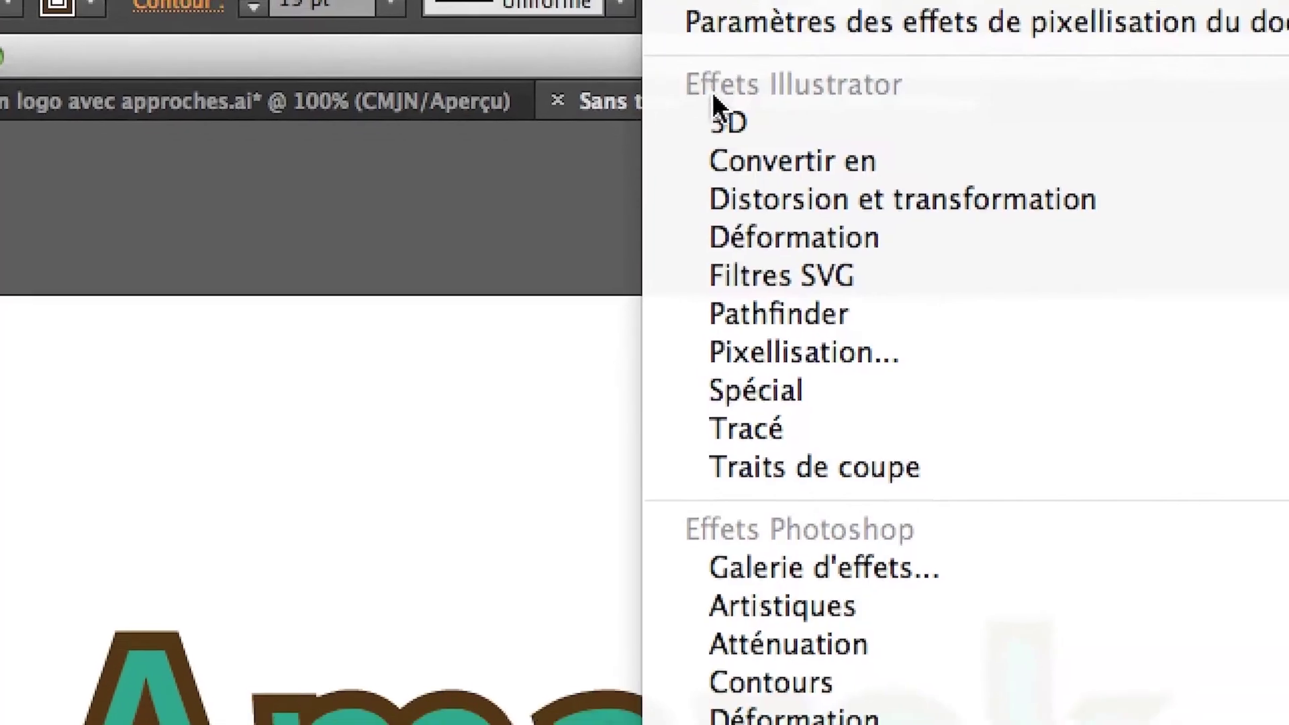
mouse_move(1079, 201)
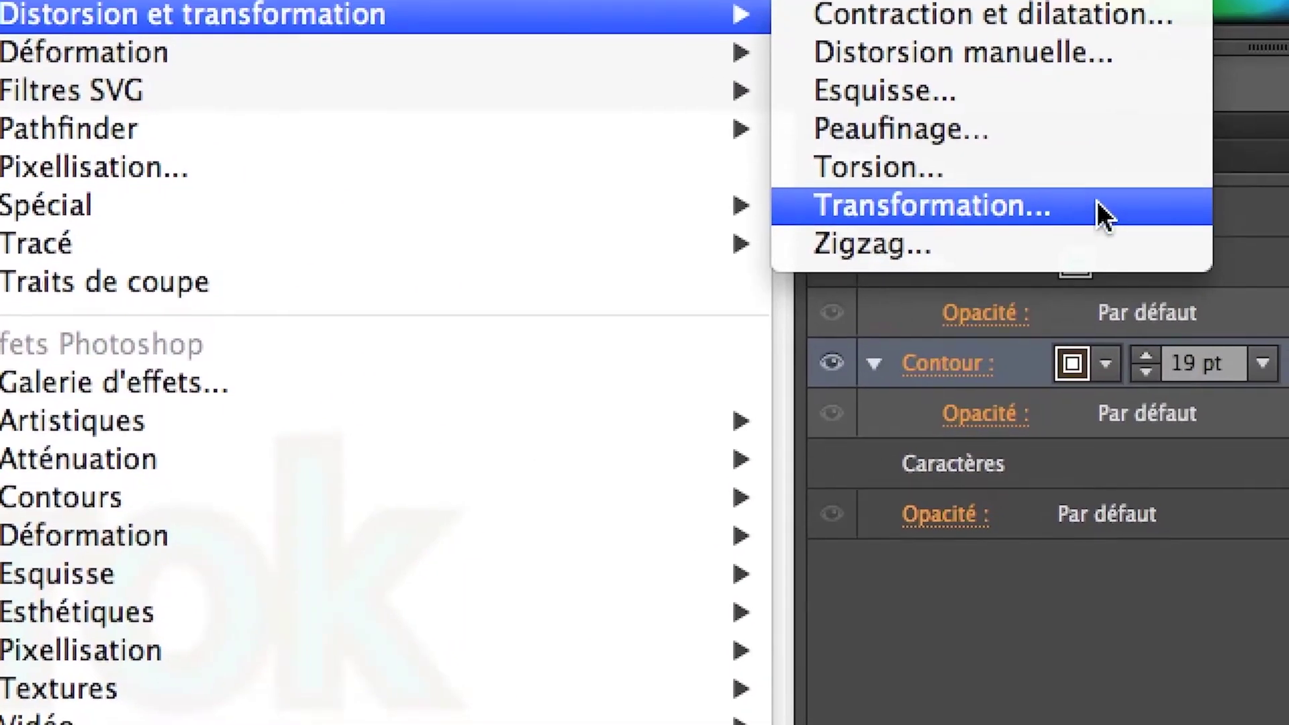
left_click(1103, 211)
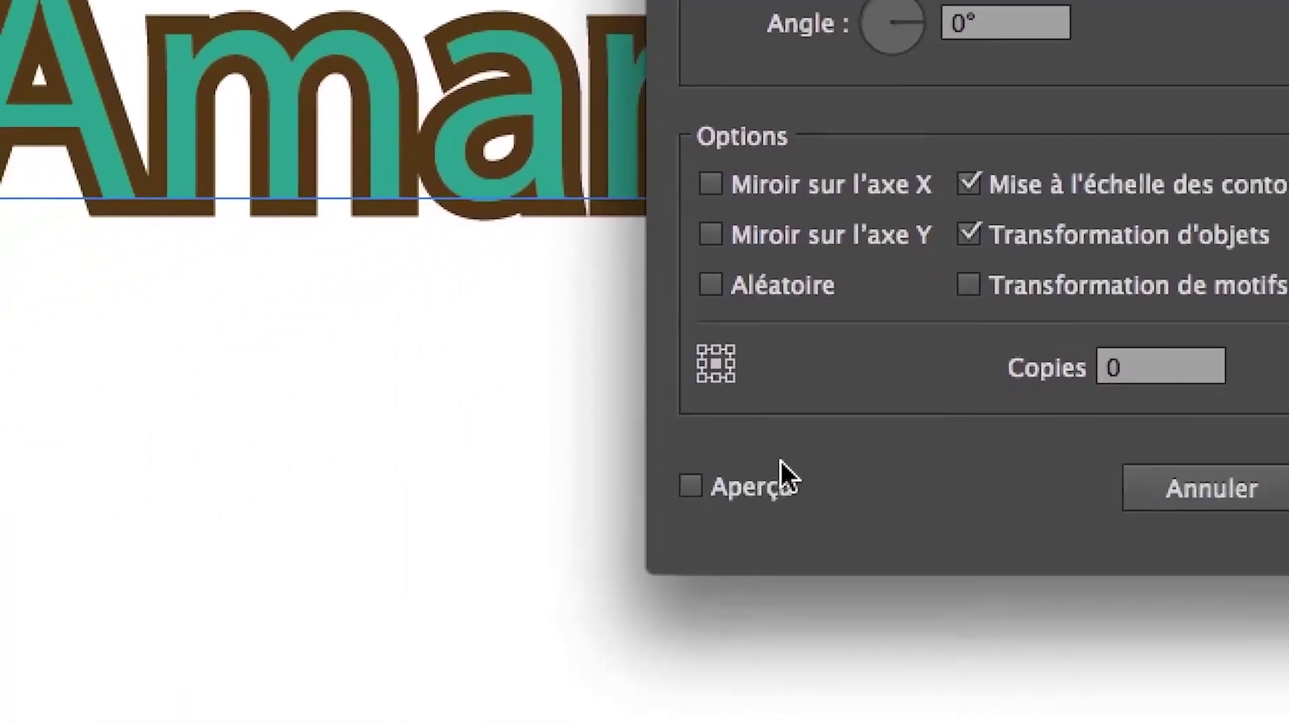
left_click(494, 611)
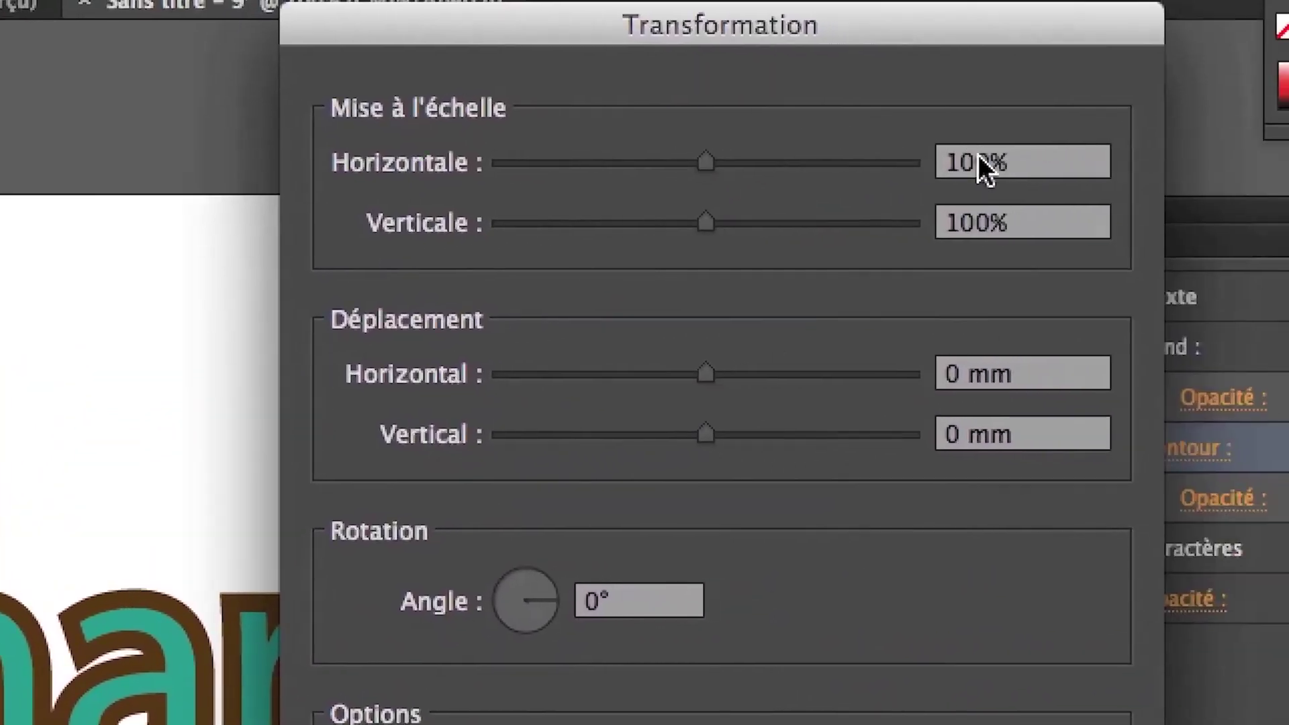
left_click_drag(1015, 166, 938, 160)
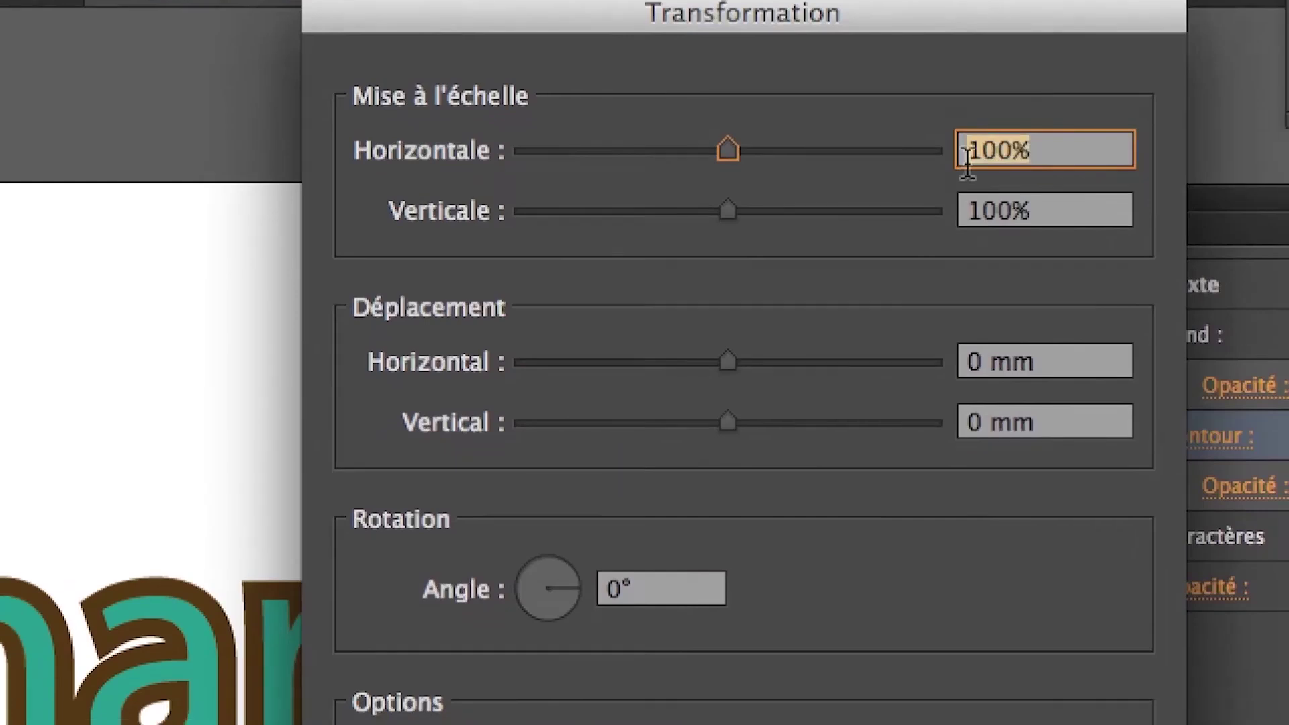
type("105")
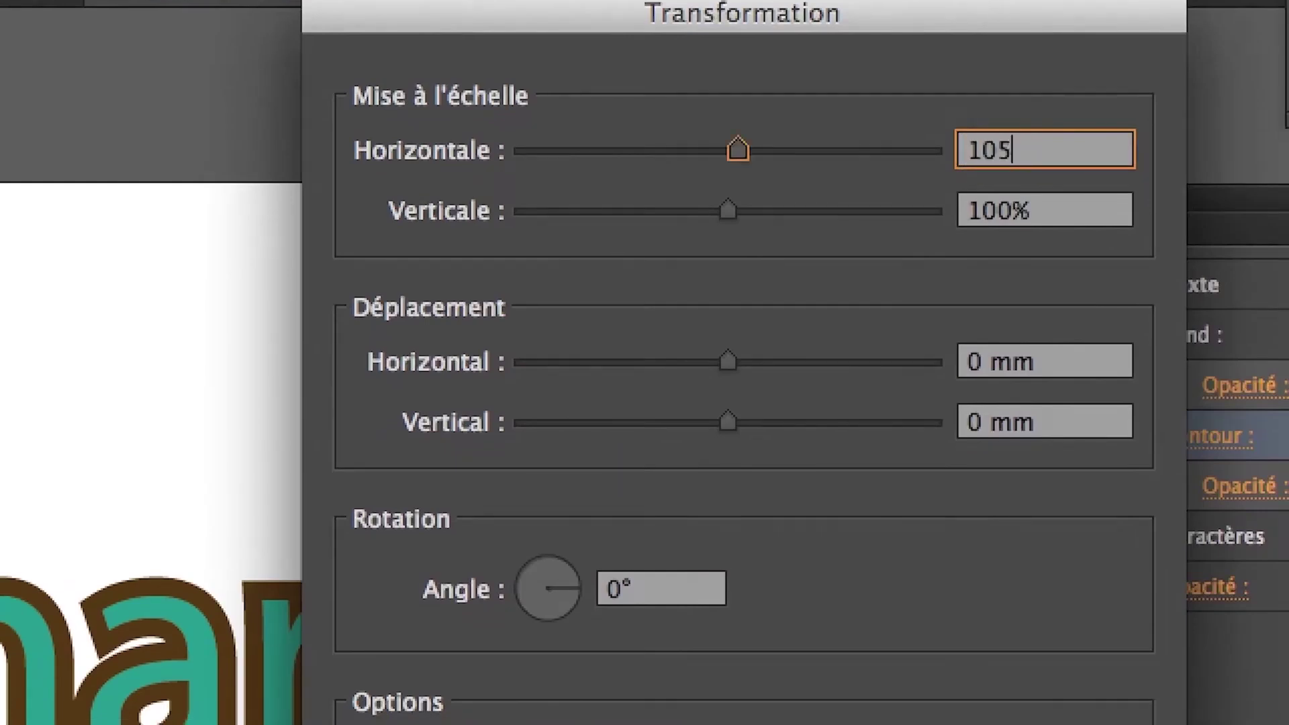
key("Tab")
type("105")
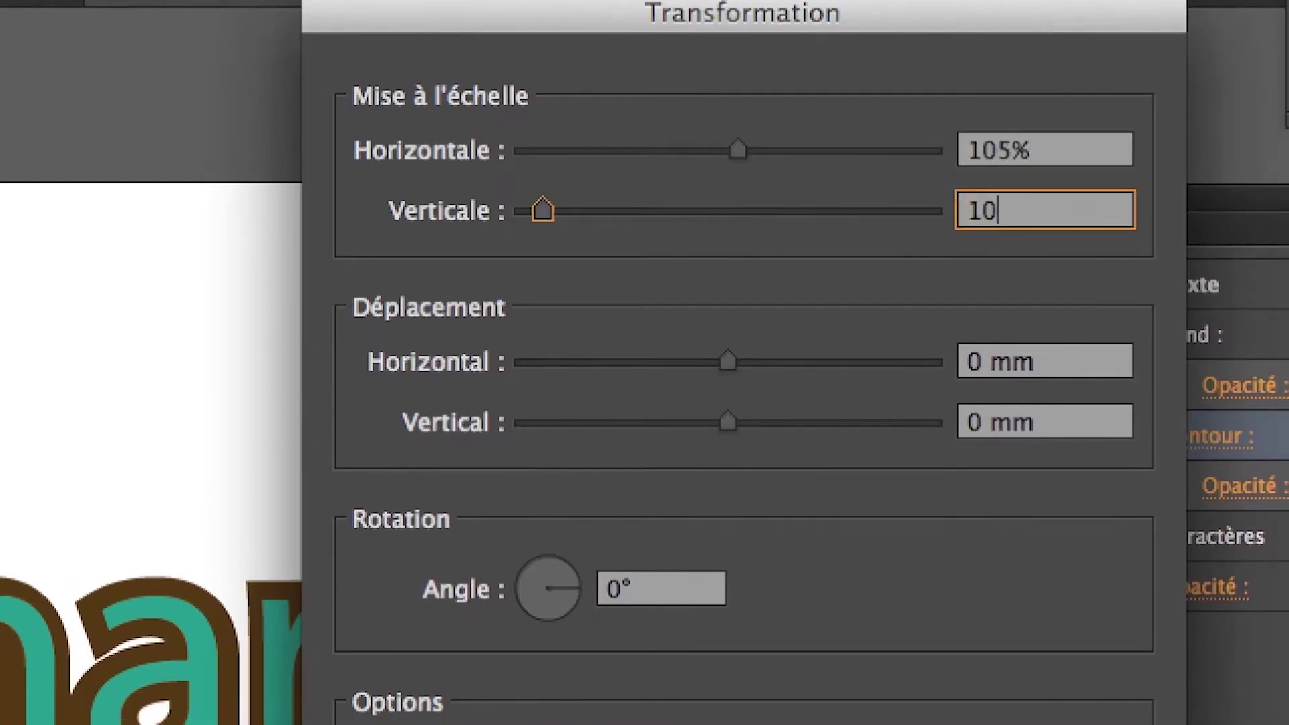
key("Tab")
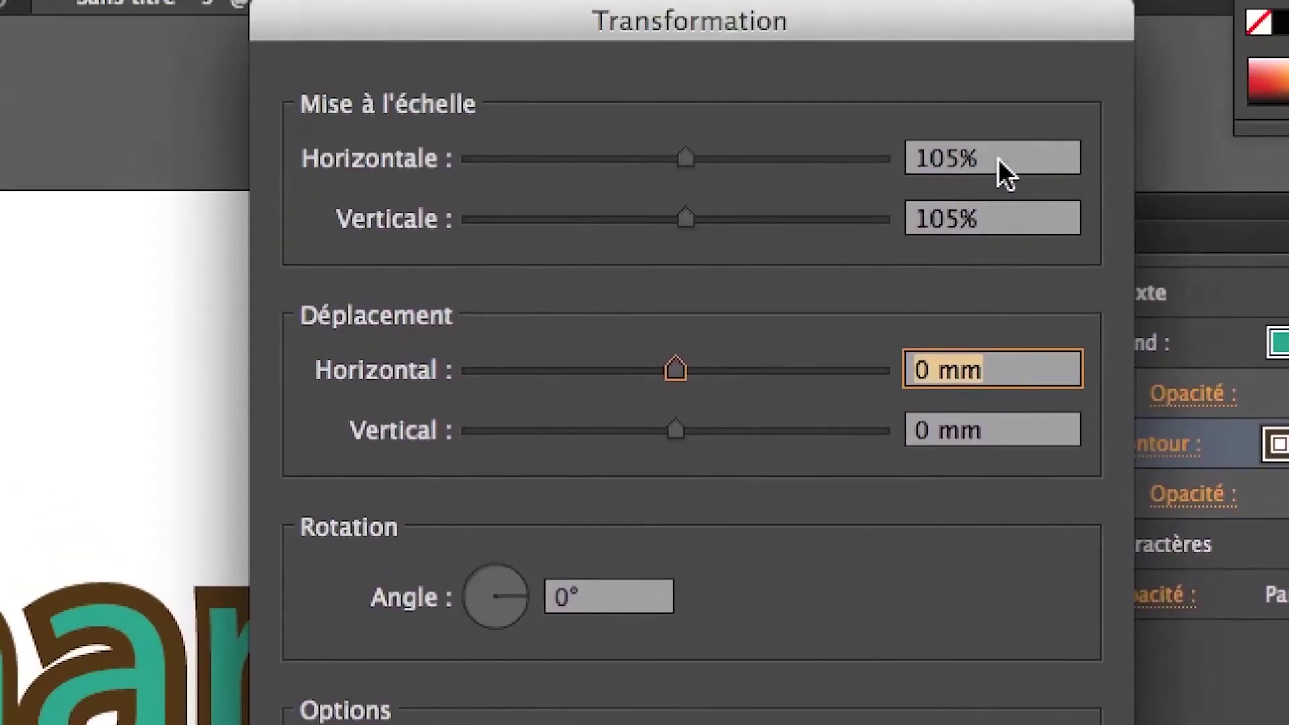
- Set the Transform effect's horizontal and vertical scale to 115%
left_click(752, 9)
type("115")
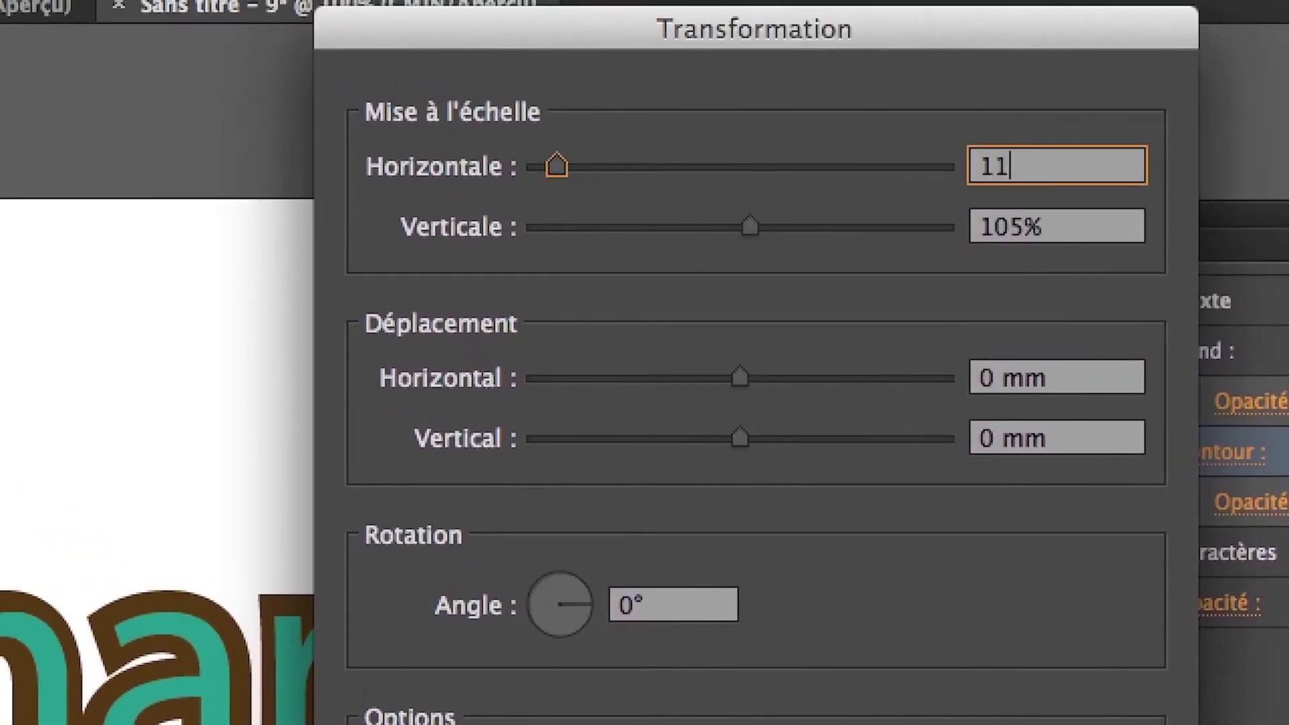
key("Tab")
type("115")
key("Tab")
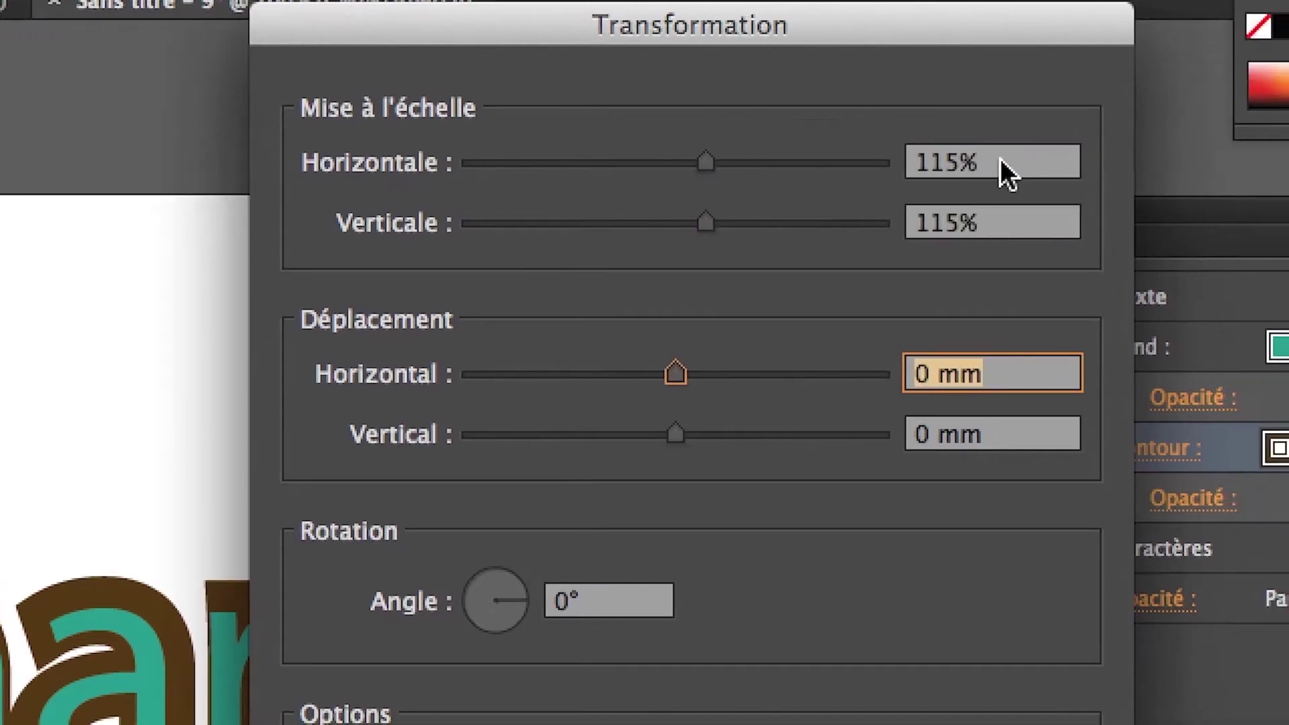
- Set the Transform effect's horizontal and vertical scale to 133% and apply the effect to the stroke
left_click_drag(1059, 165, 981, 155)
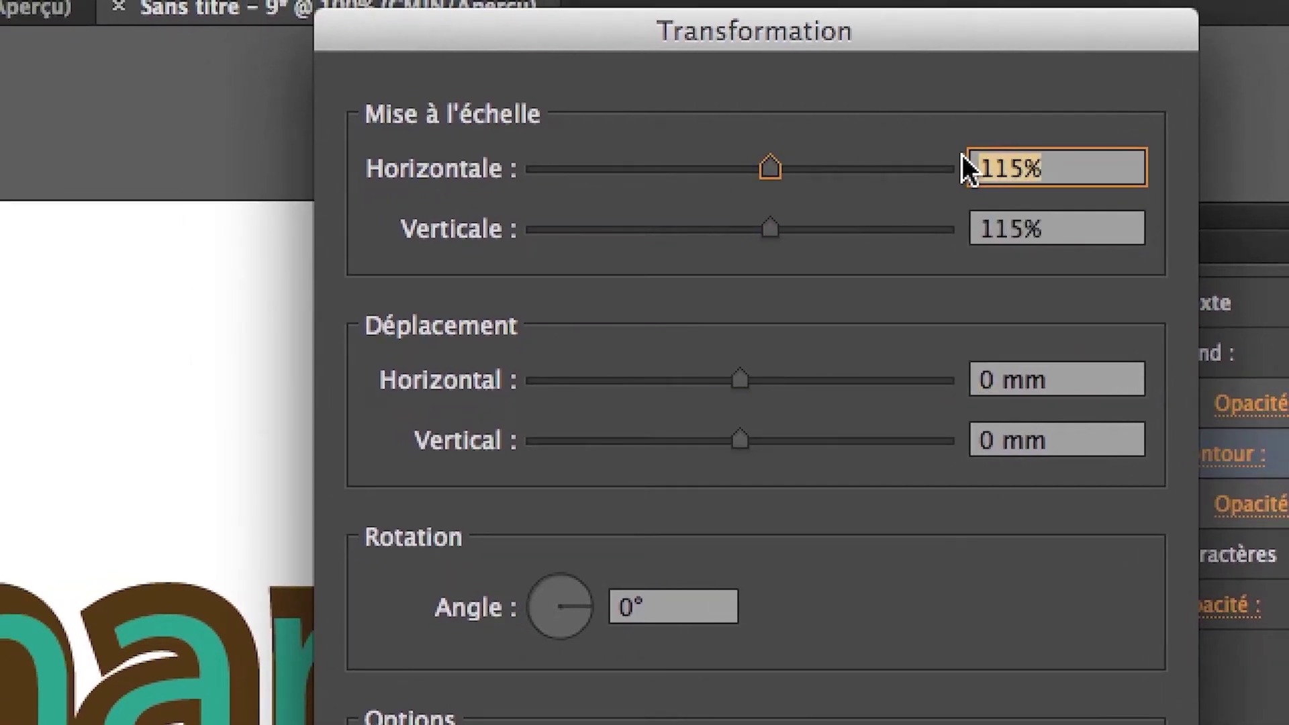
type("133")
key("Tab")
type("133")
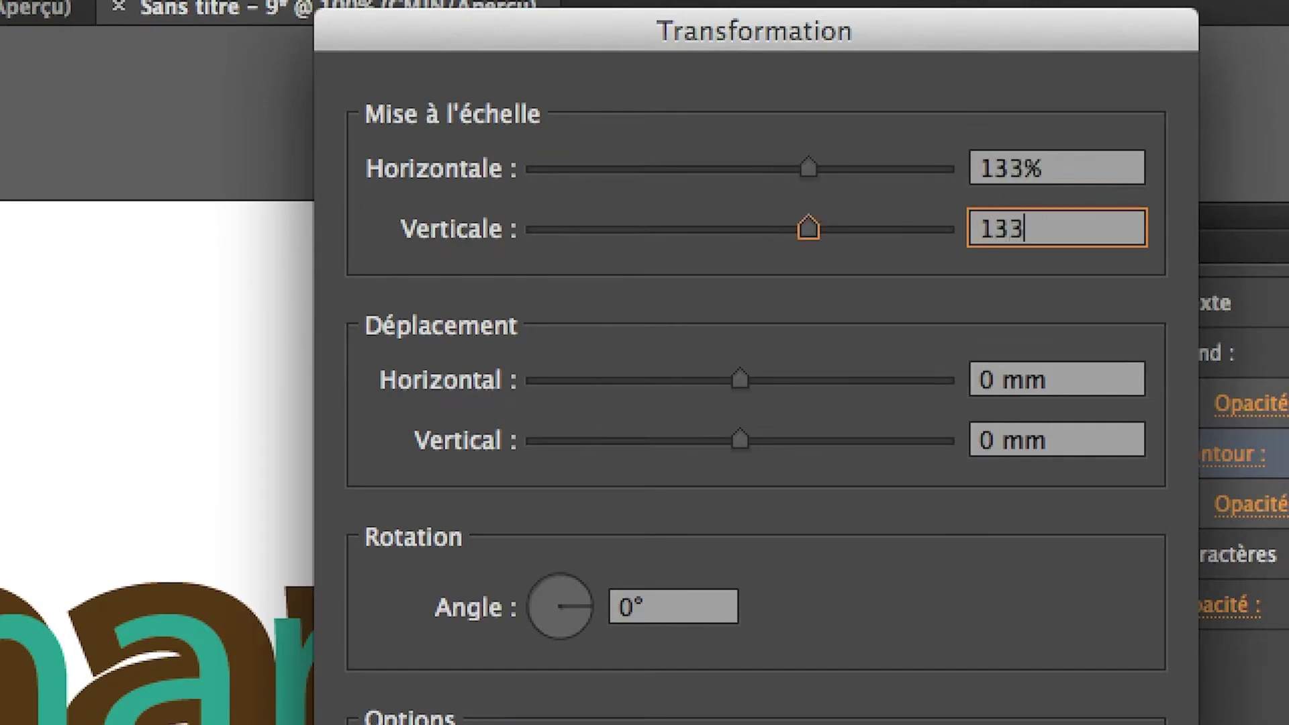
key("Tab")
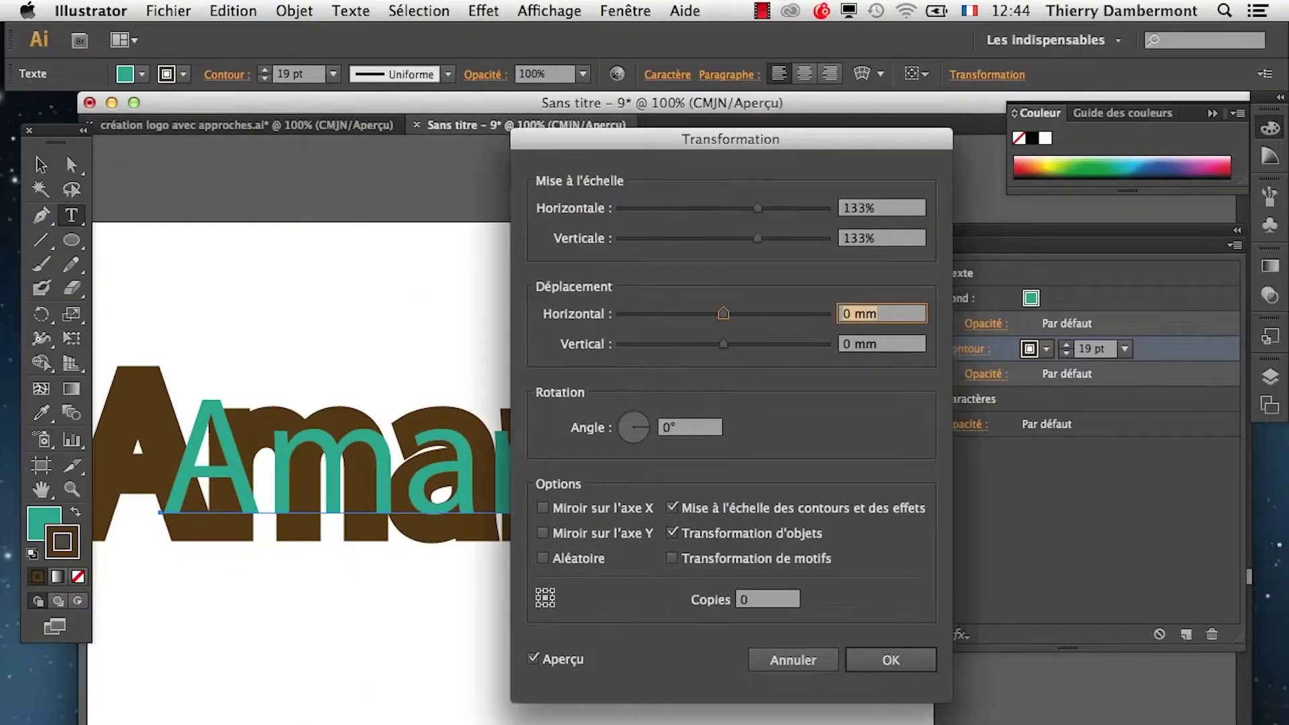
key("Return")
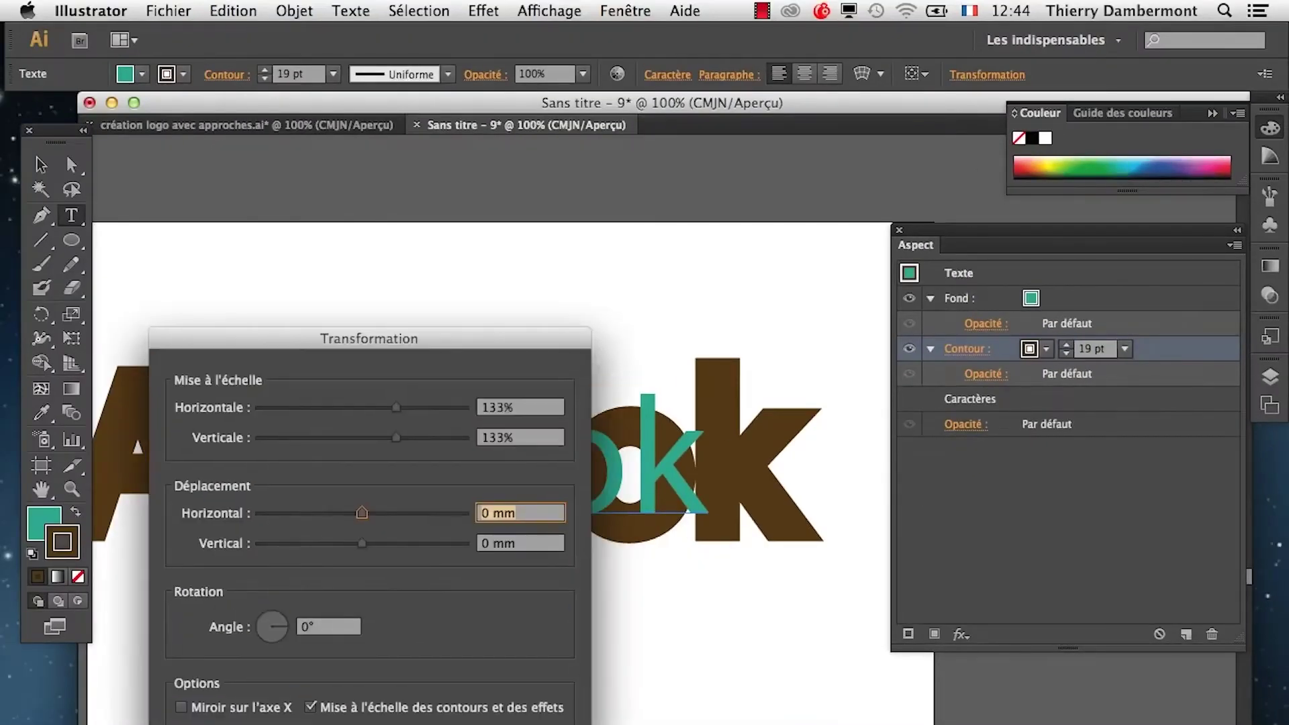
key("Return")
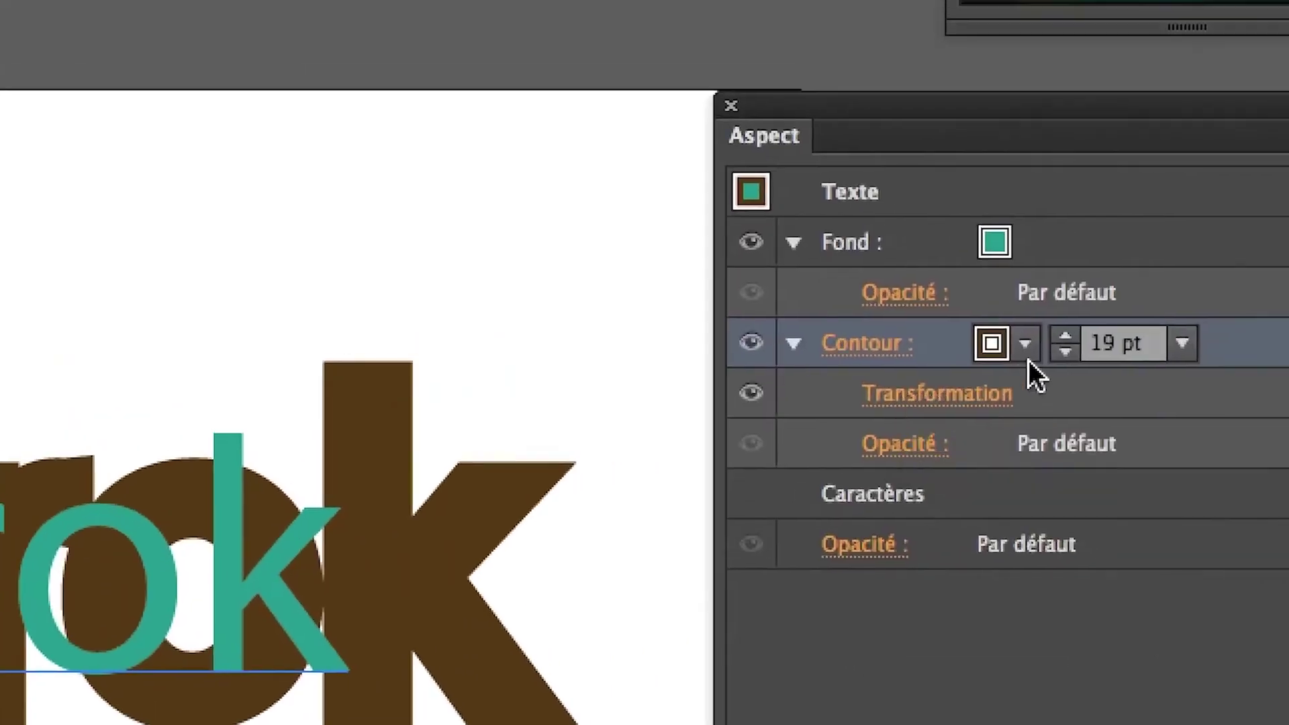
- Reduce the weight of the transformed dark brown stroke to 4 pt
left_click(1045, 357)
left_click(1044, 357)
left_click(1045, 357)
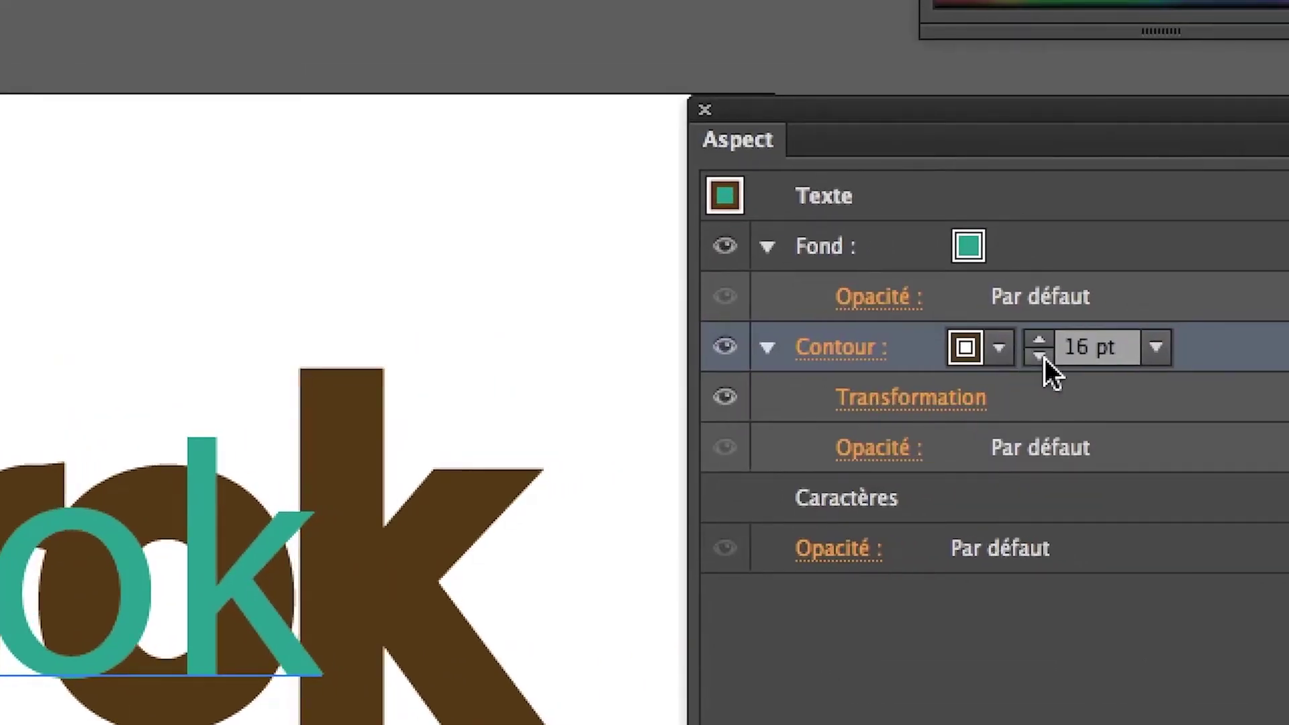
left_click(1044, 357)
left_click(1045, 357)
left_click(1044, 357)
left_click(1045, 357)
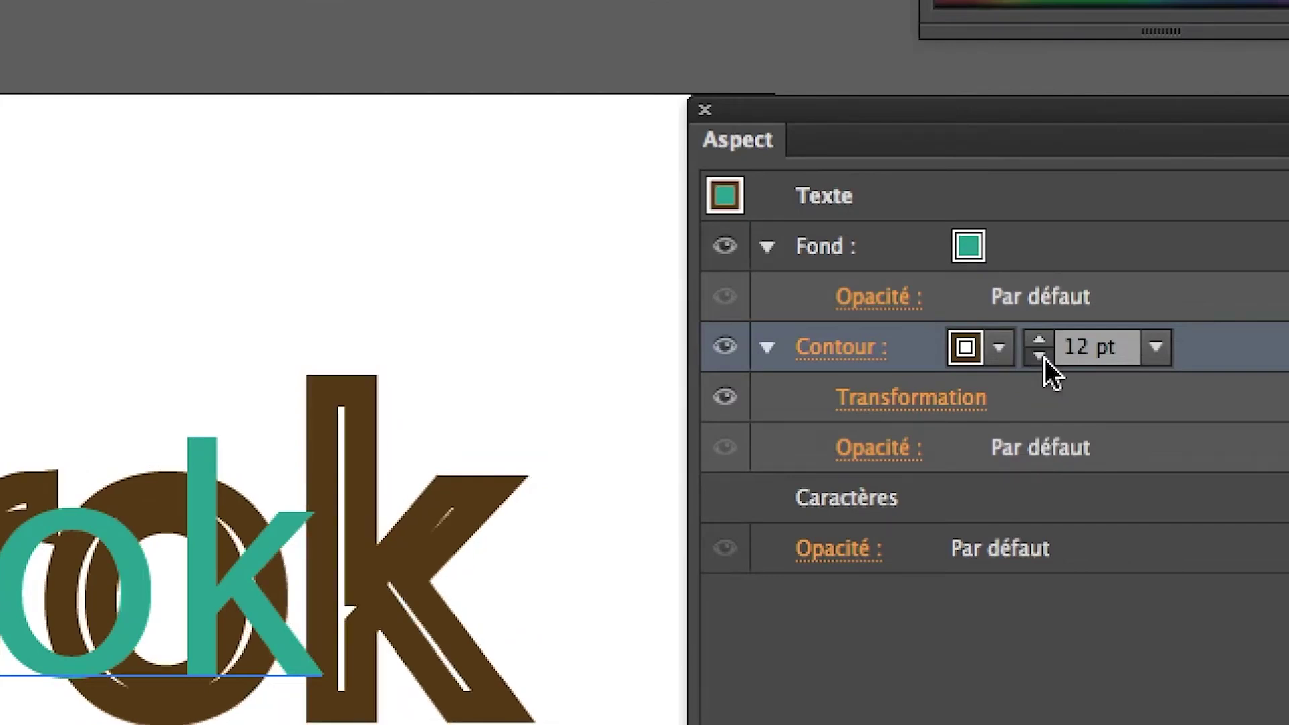
left_click(1044, 357)
left_click(1045, 357)
left_click(1045, 357)
left_click(1044, 357)
left_click(1045, 358)
left_click(1045, 358)
left_click(1044, 357)
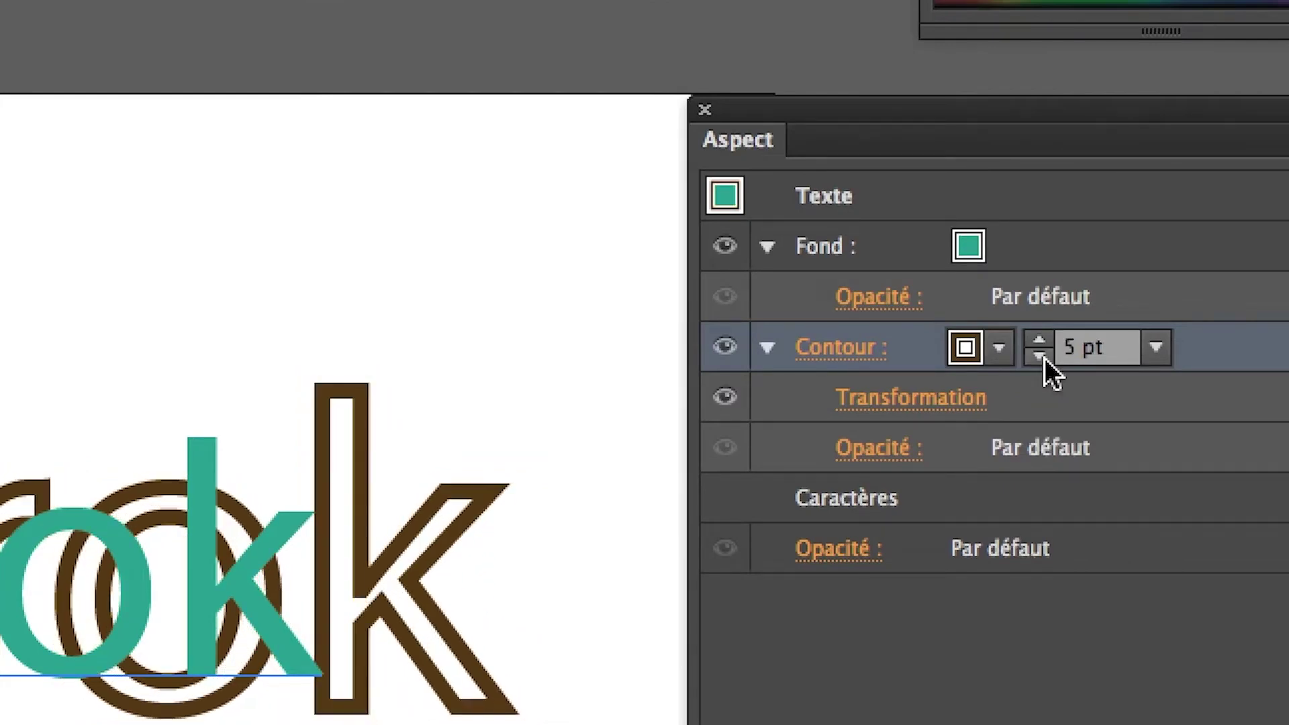
left_click(1045, 357)
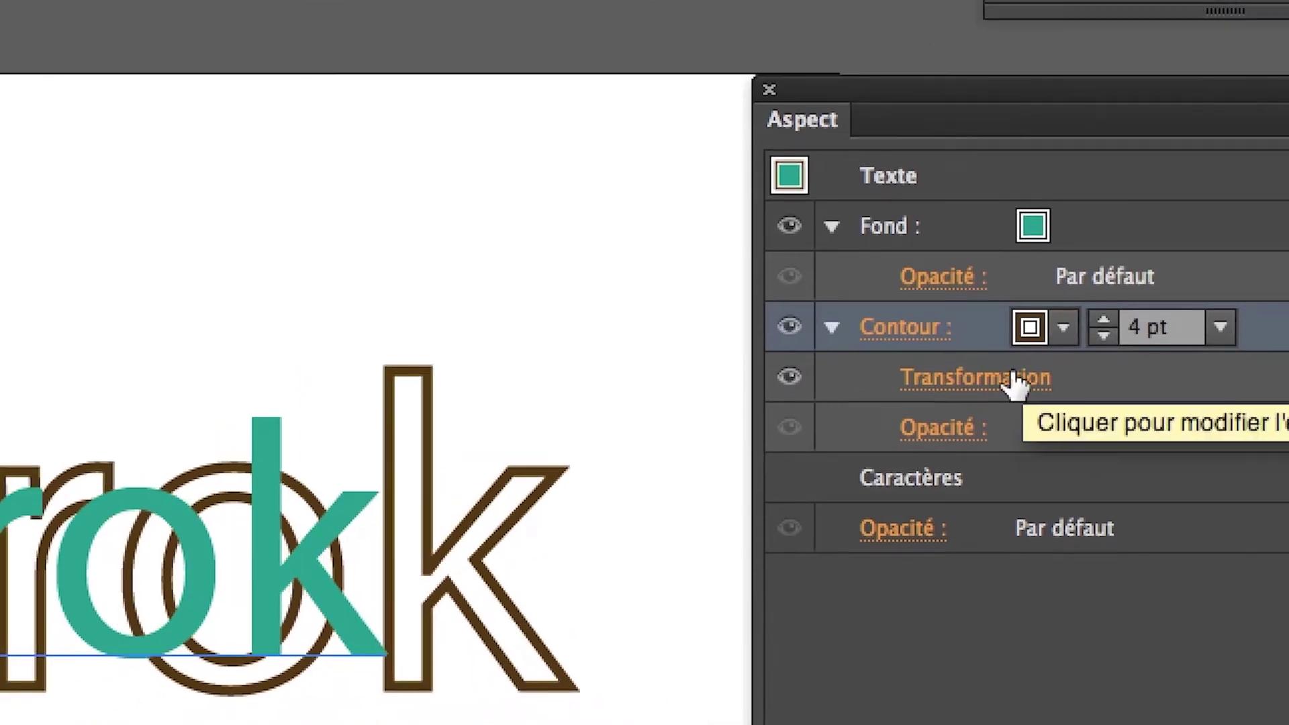
- Delete the Transform effect from the dark brown stroke after reopening its settings
left_click(899, 397)
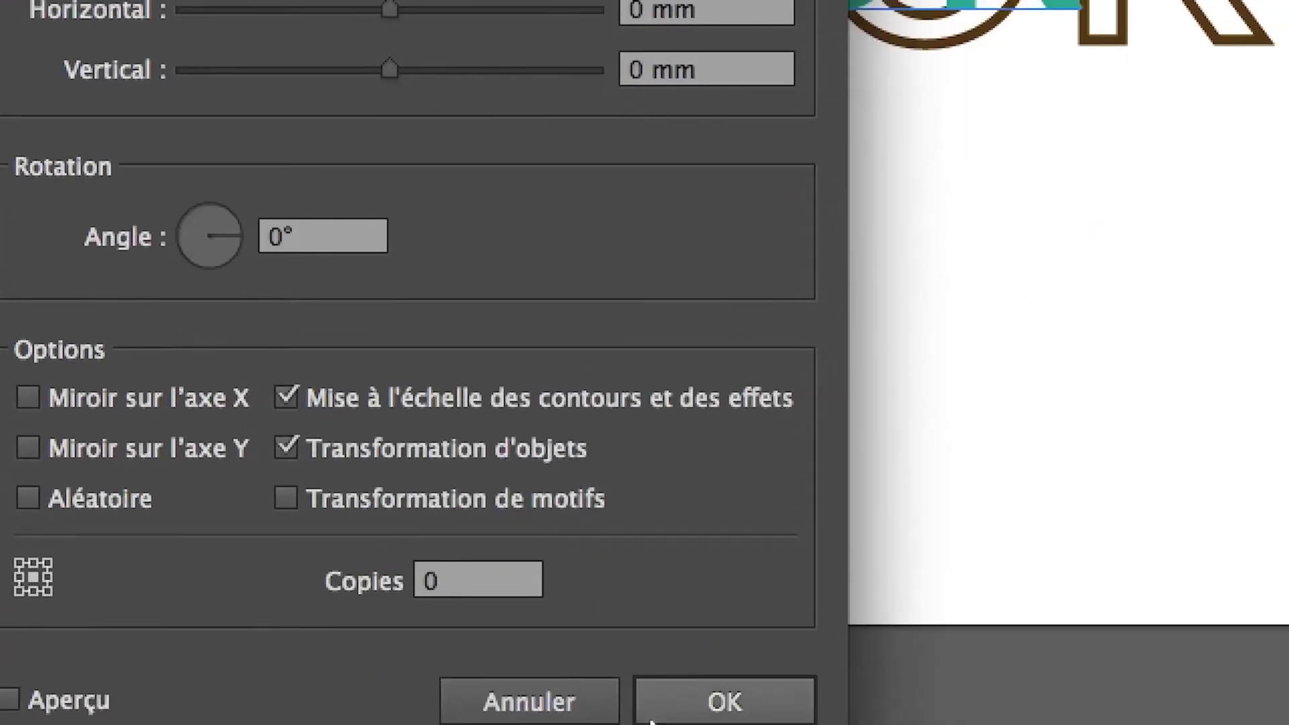
left_click(650, 719)
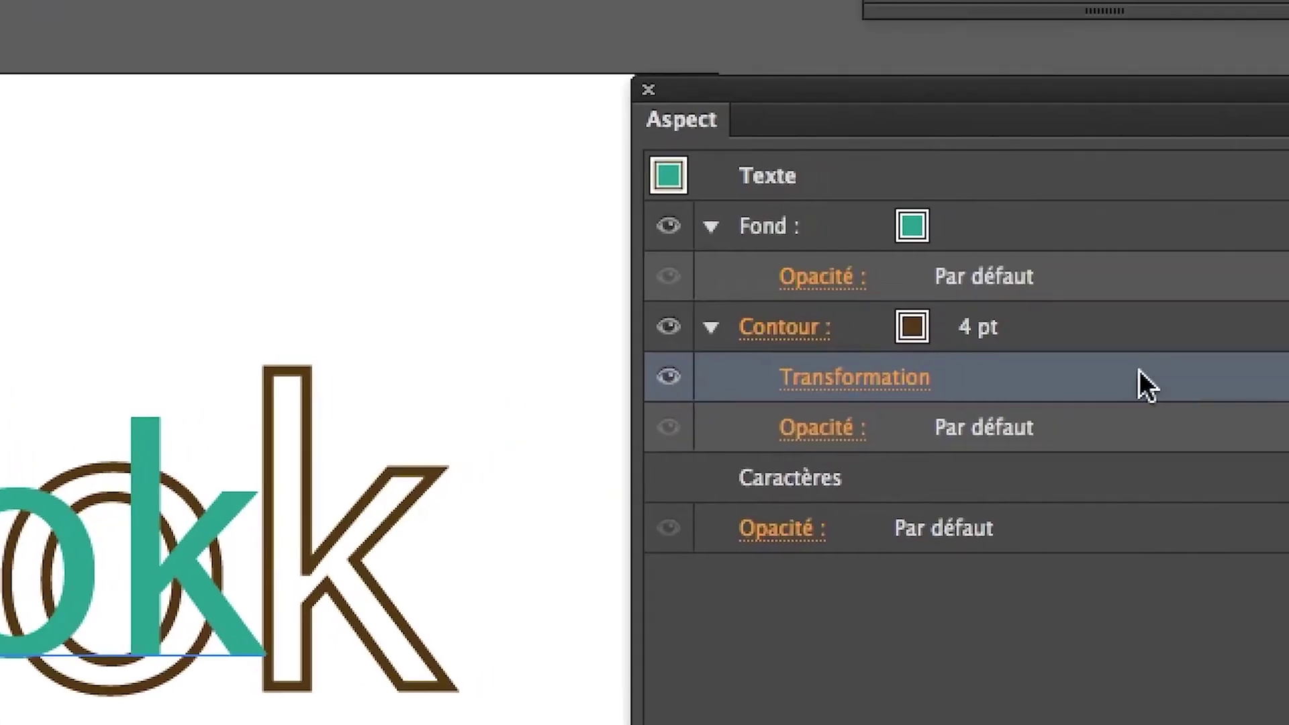
left_click_drag(1164, 372, 1272, 593)
left_click_drag(1183, 450, 1195, 556)
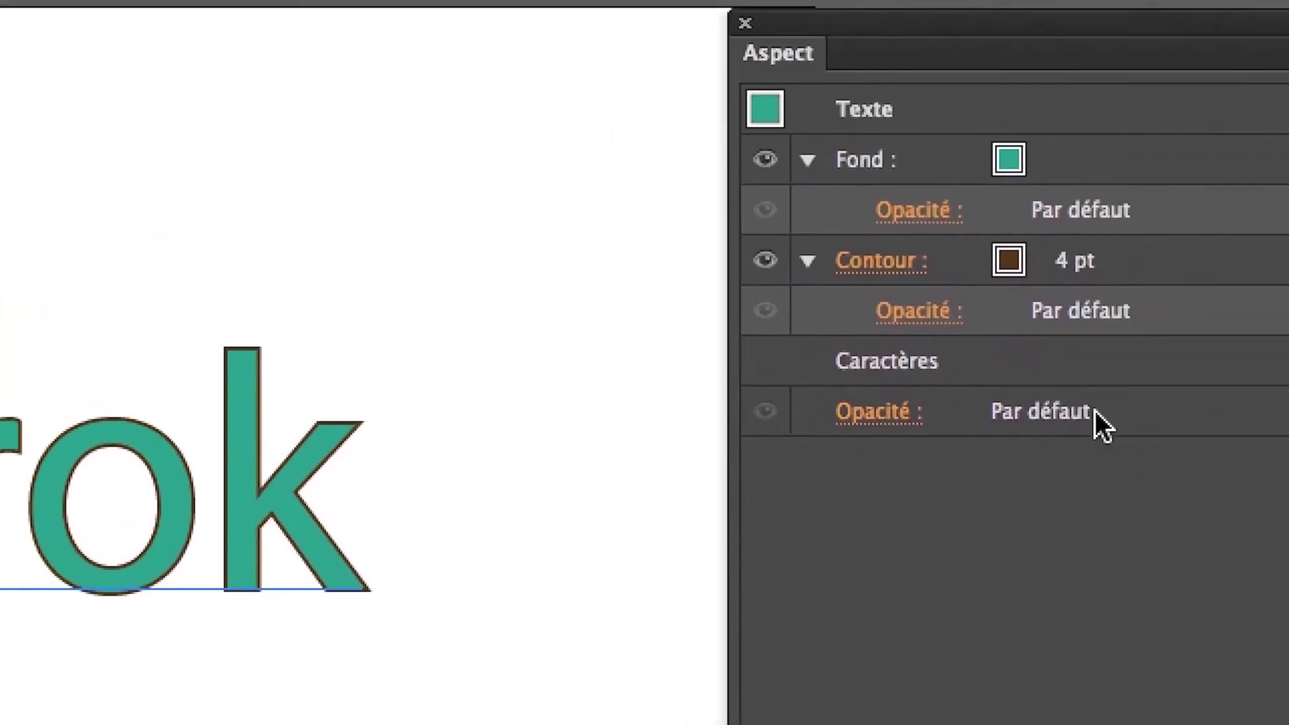
- Increase the weight of the dark brown stroke to 16 pt
left_click(968, 144)
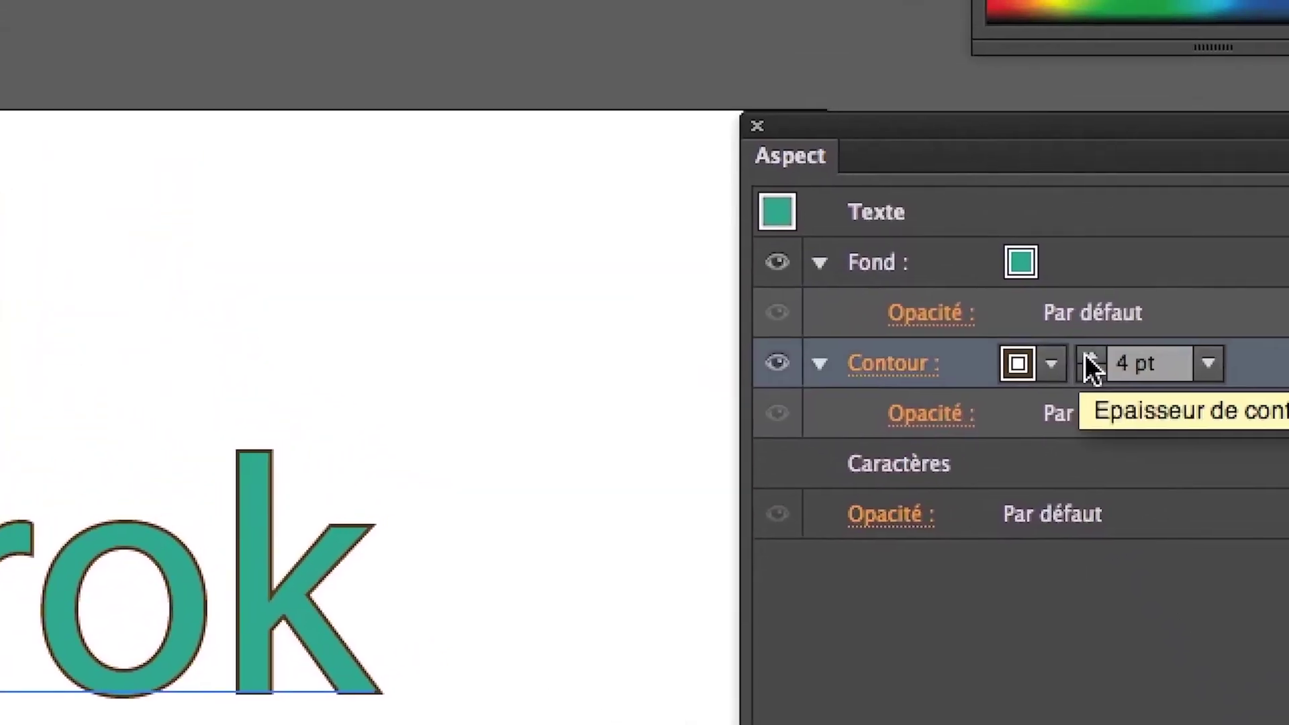
left_click(1097, 352)
left_click(1097, 352)
left_click(1097, 352)
left_click(1097, 351)
left_click(1096, 352)
left_click(1097, 352)
left_click(1097, 351)
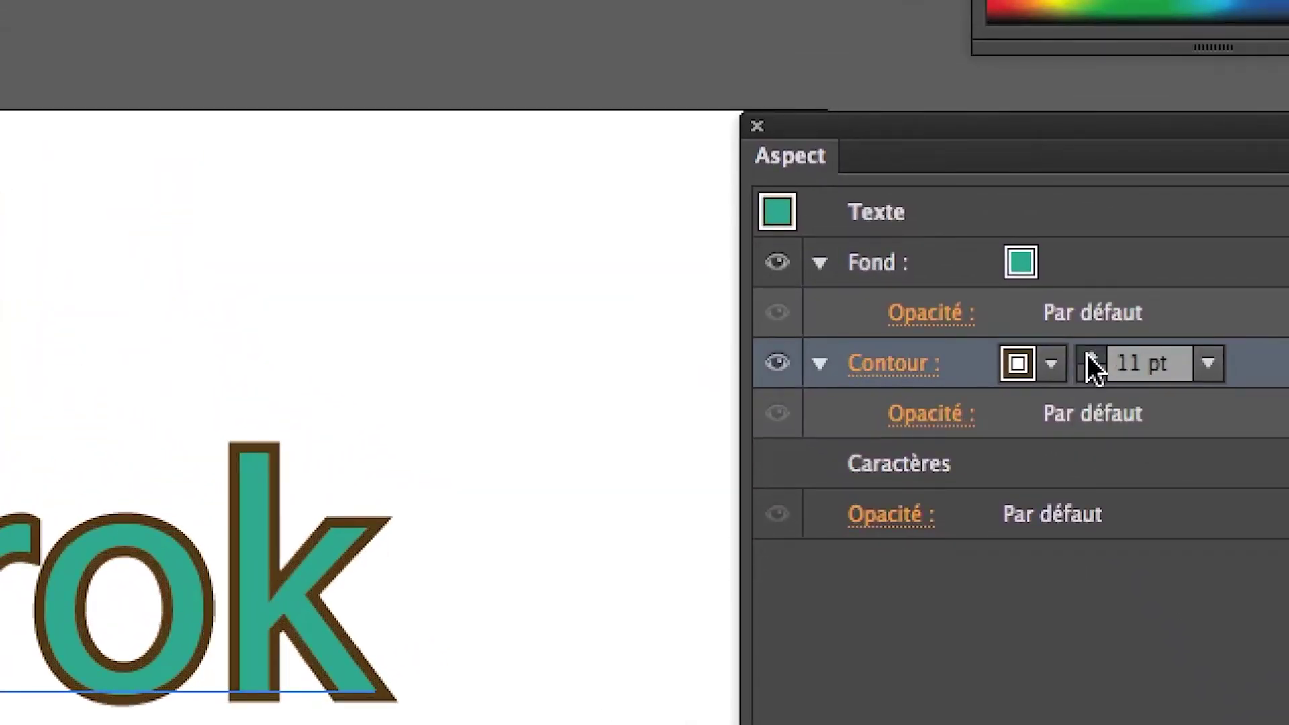
left_click(1086, 354)
left_click(1086, 354)
left_click(1086, 354)
left_click(1086, 355)
left_click(1086, 354)
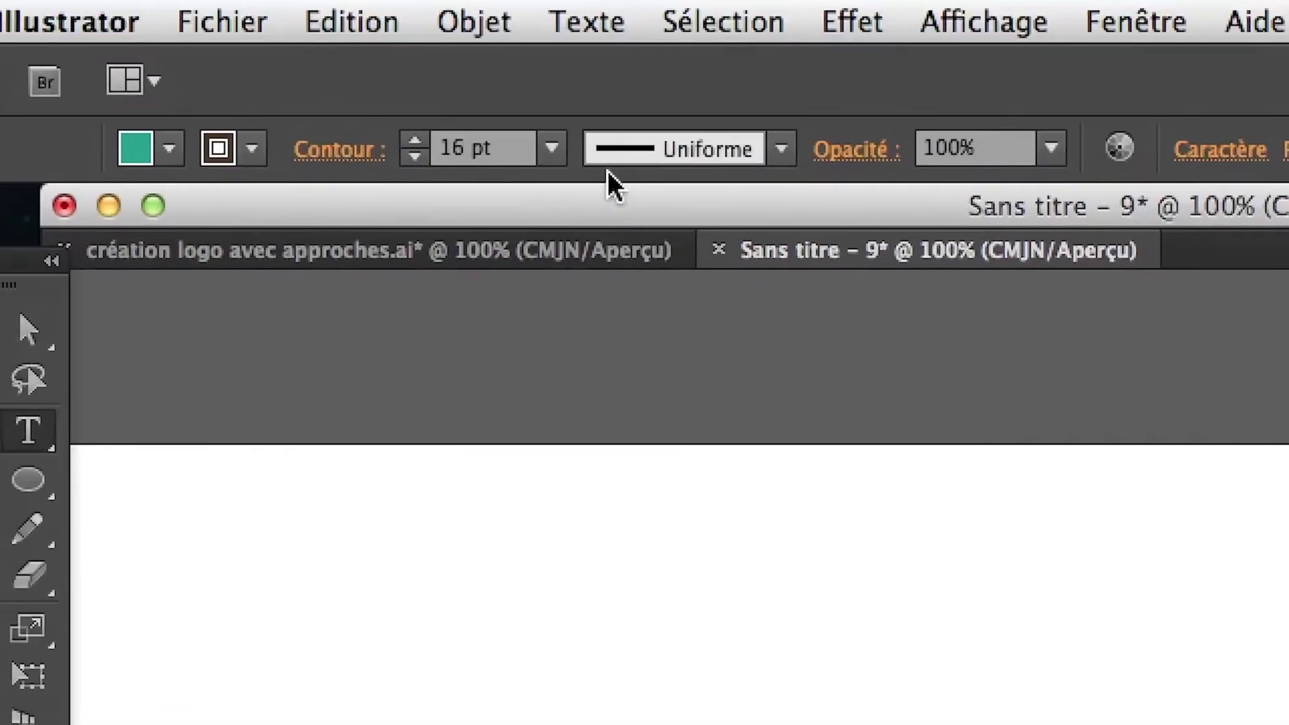
- Apply a live Offset Path effect of 5 mm to the dark brown stroke, with preview enabled and mitered joins (Pointe)
left_click(877, 22)
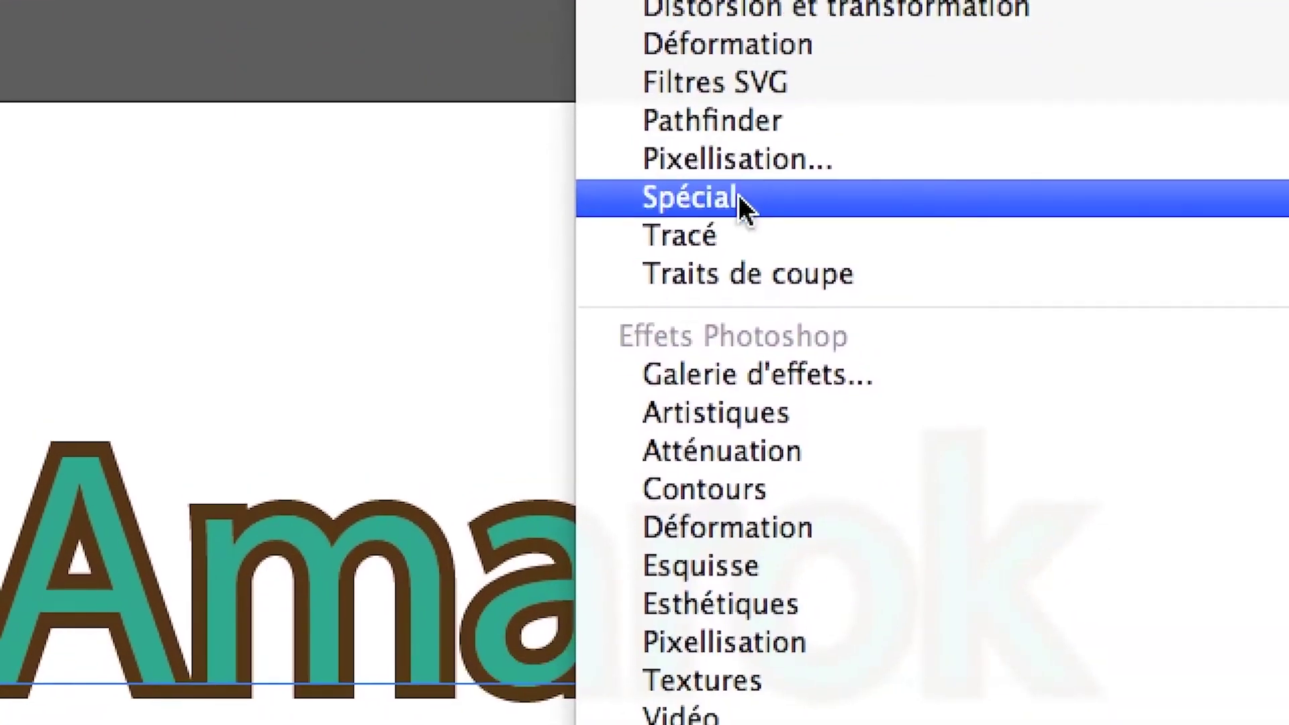
mouse_move(1174, 188)
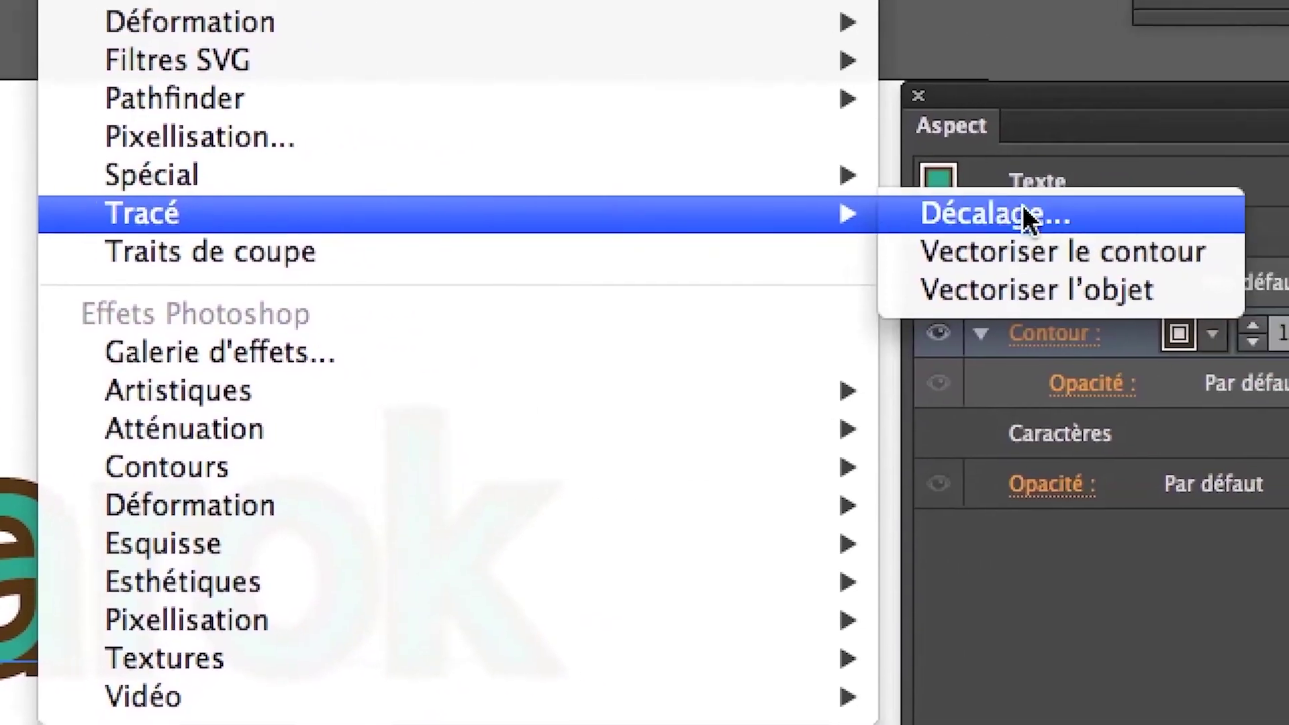
left_click(1047, 214)
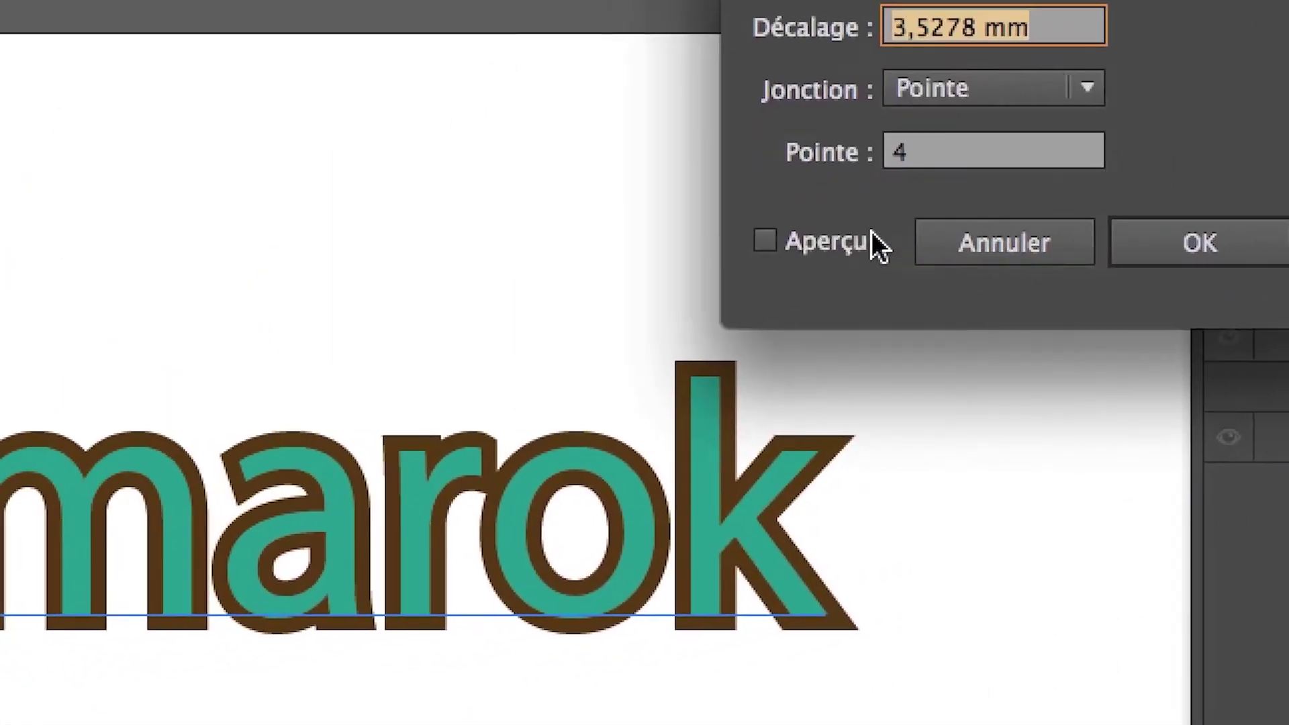
left_click(558, 286)
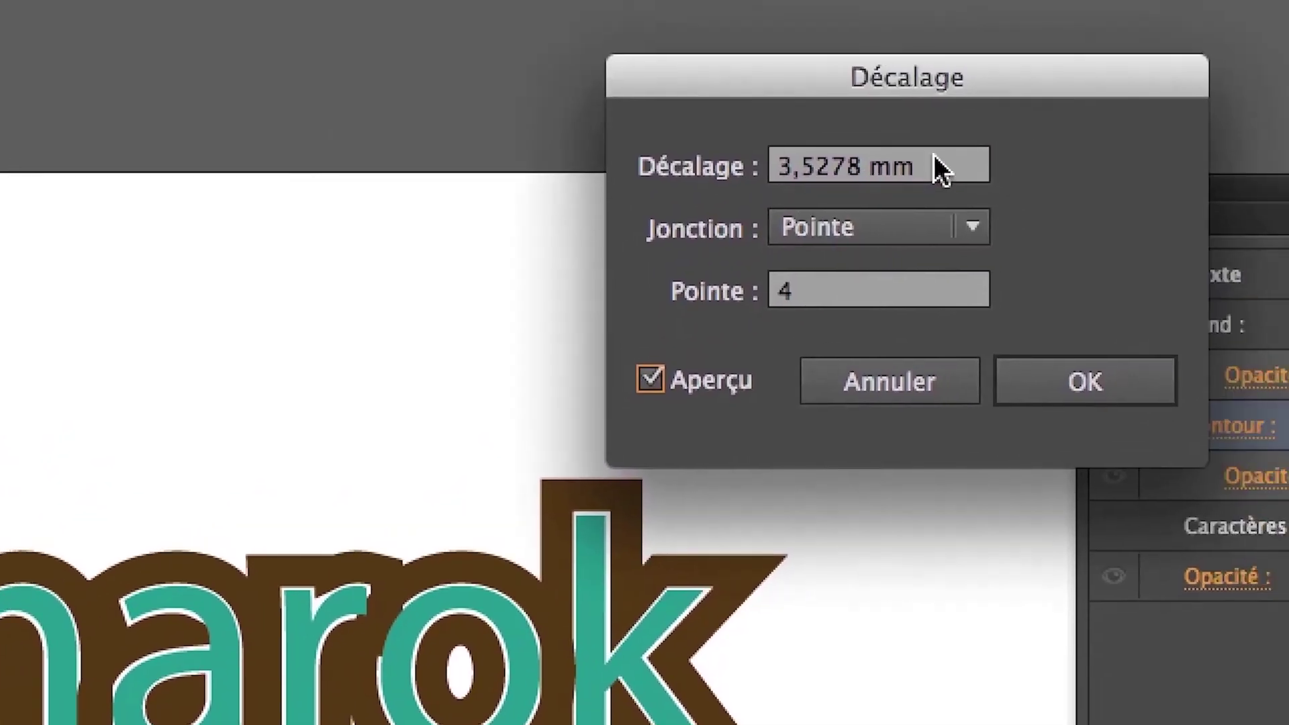
left_click_drag(934, 159, 765, 161)
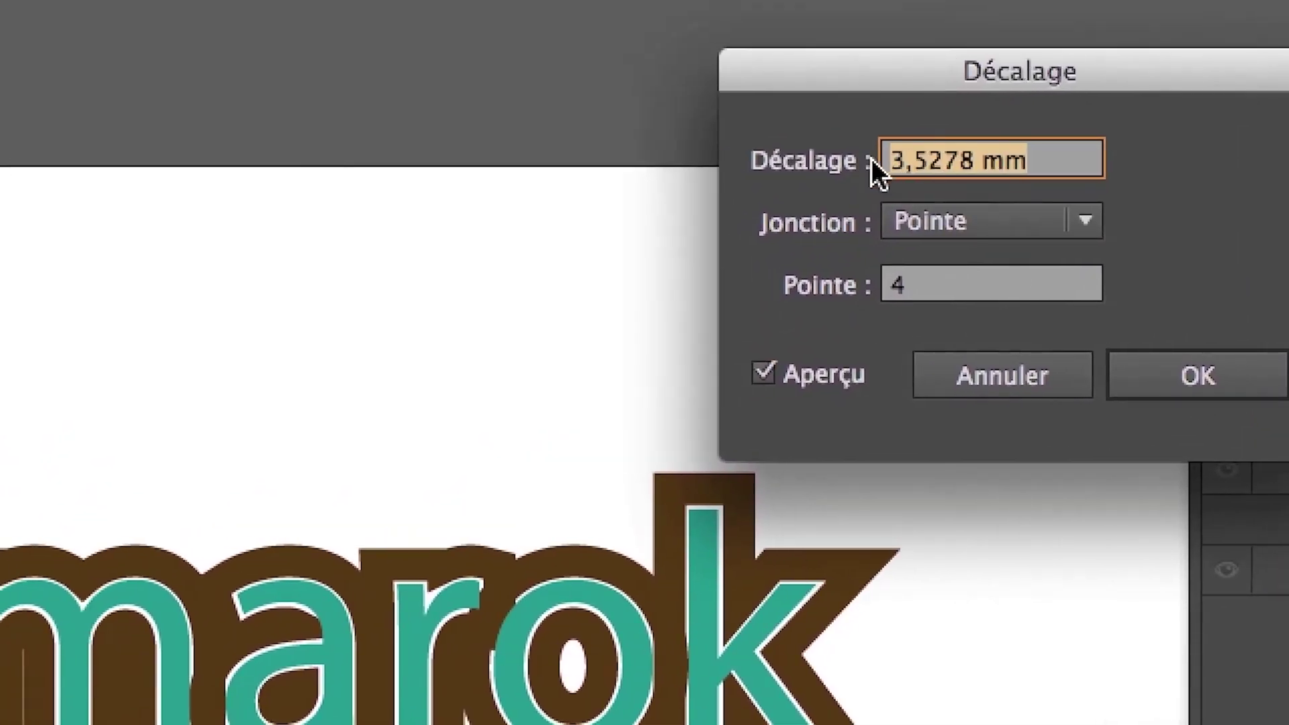
type("5")
key("Tab")
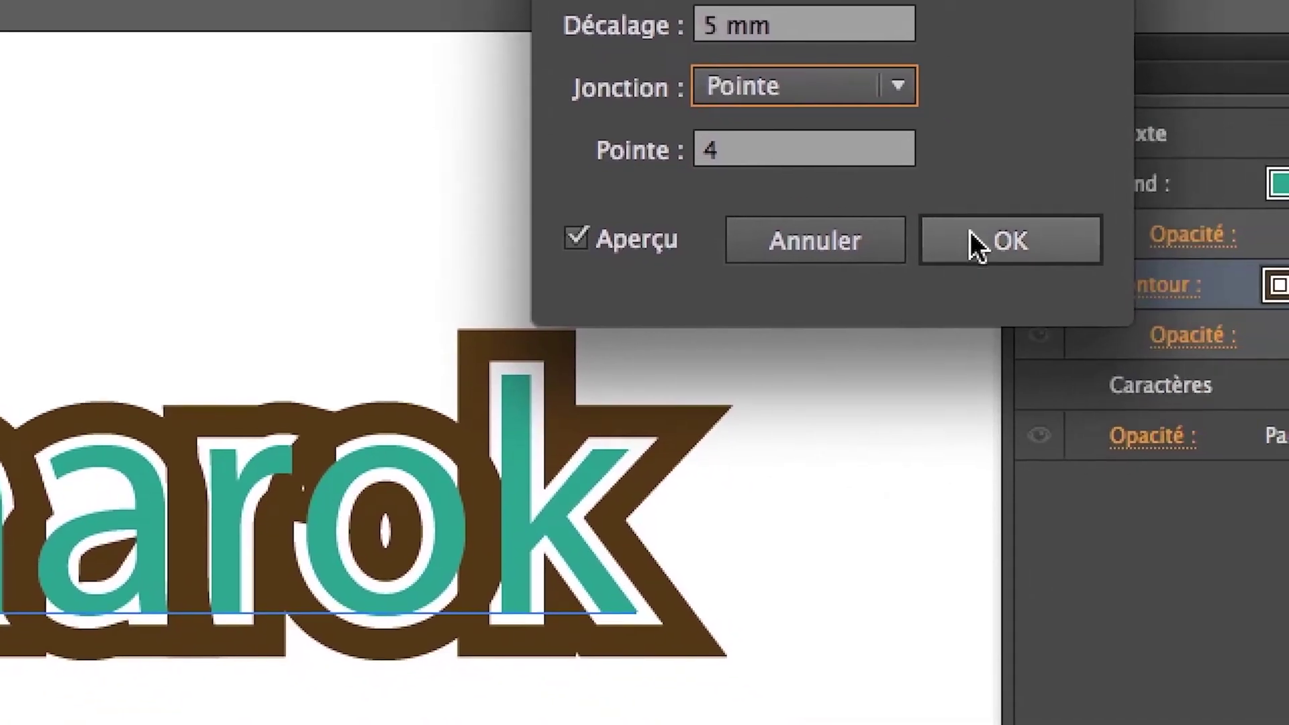
left_click(1195, 374)
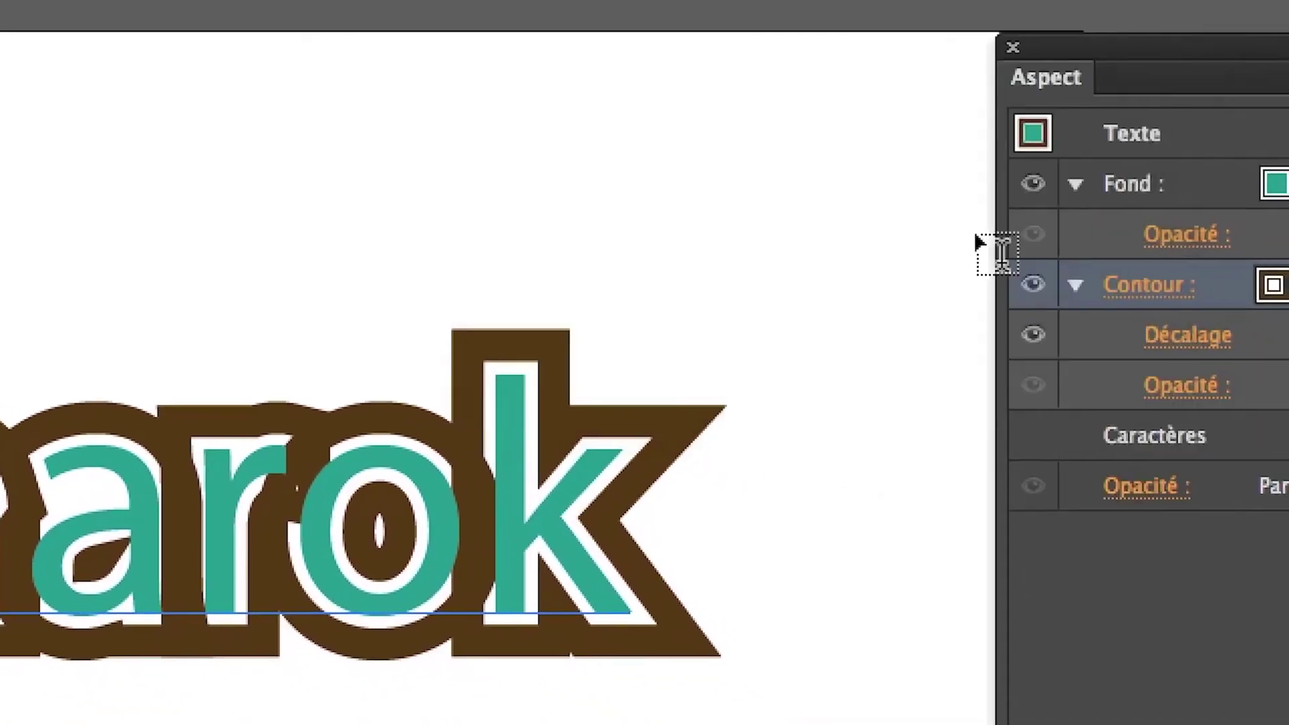
- Reduce the weight of the offset dark brown stroke to 6 pt
left_click(1098, 257)
left_click(1098, 256)
left_click(1098, 256)
left_click(1098, 256)
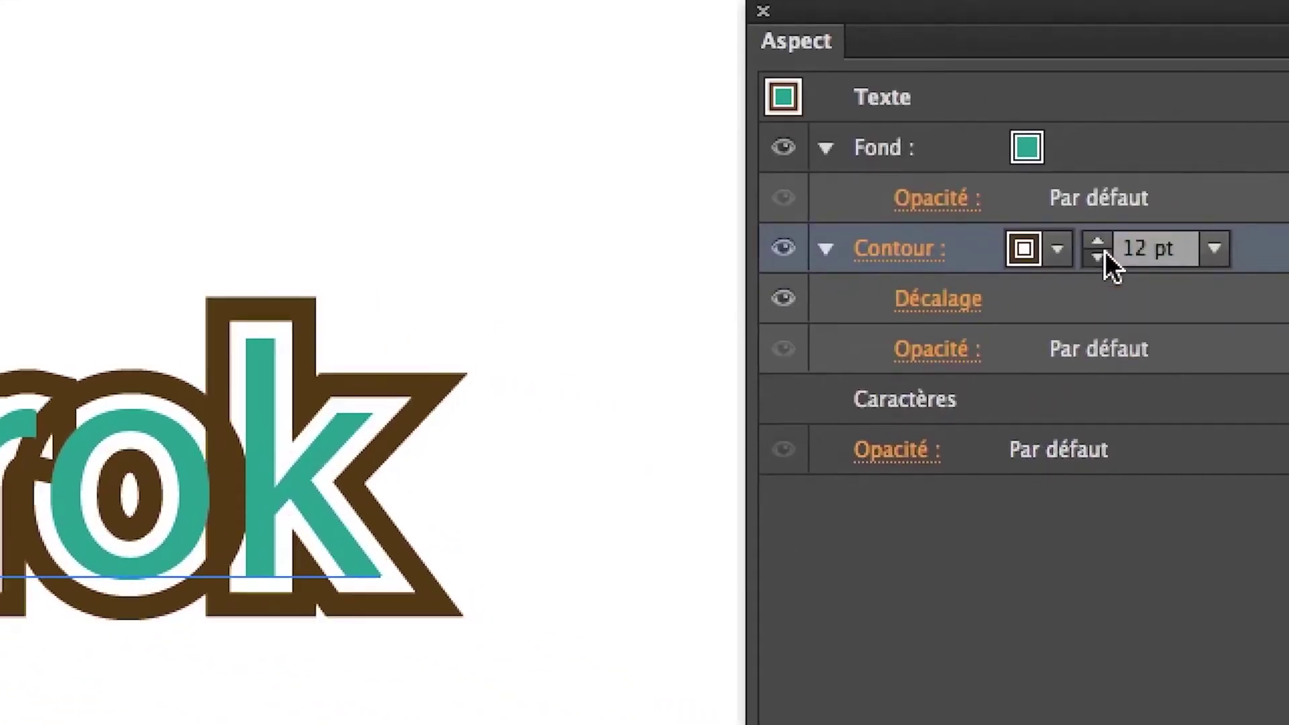
left_click(1099, 257)
left_click(1098, 256)
left_click(1098, 257)
left_click(1099, 257)
left_click(1098, 256)
left_click(1098, 257)
left_click(1099, 257)
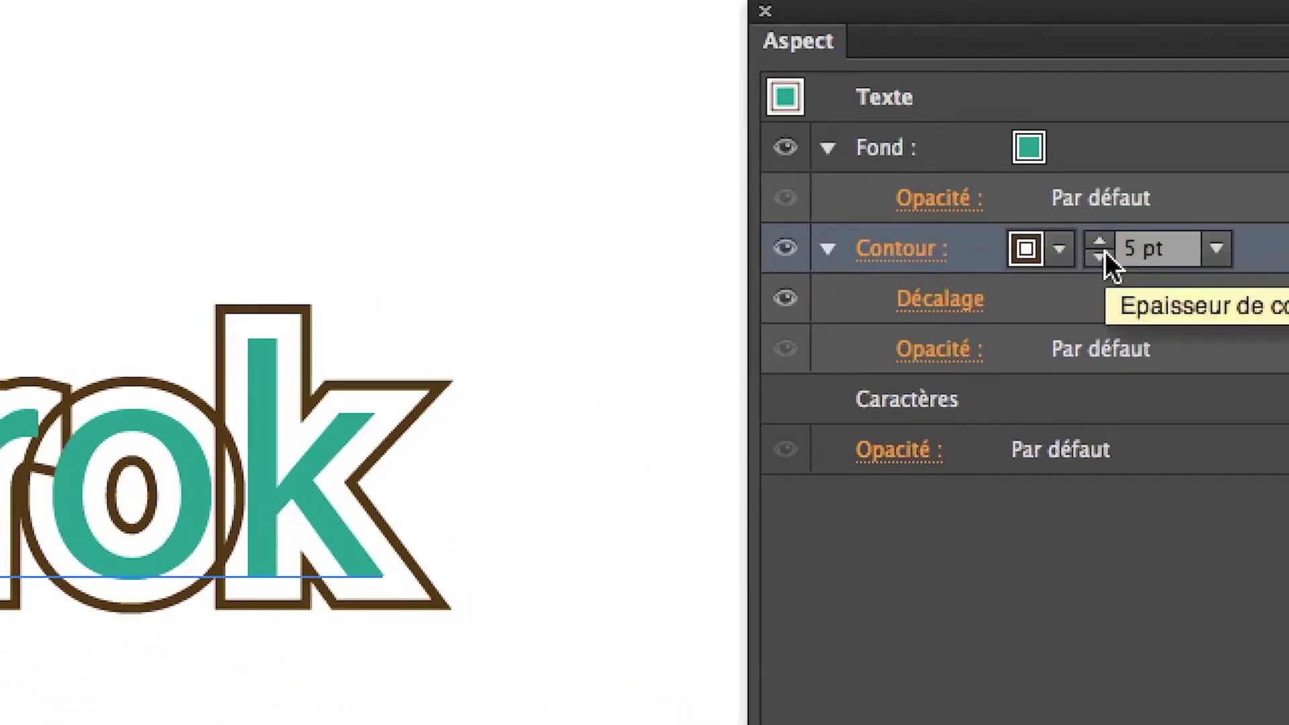
left_click(1101, 256)
left_click(1098, 243)
left_click(1098, 243)
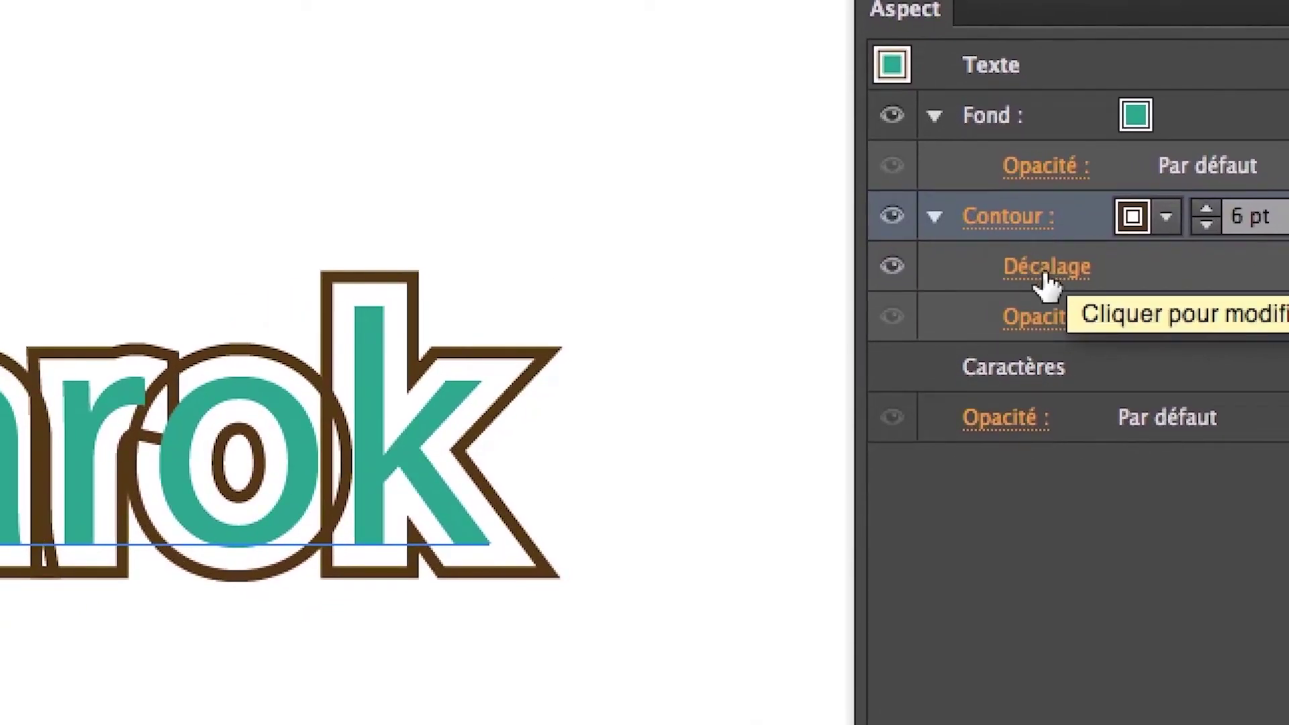
- Edit the stroke's Offset Path effect to 3 mm, checking it with the preview before applying
left_click(1045, 277)
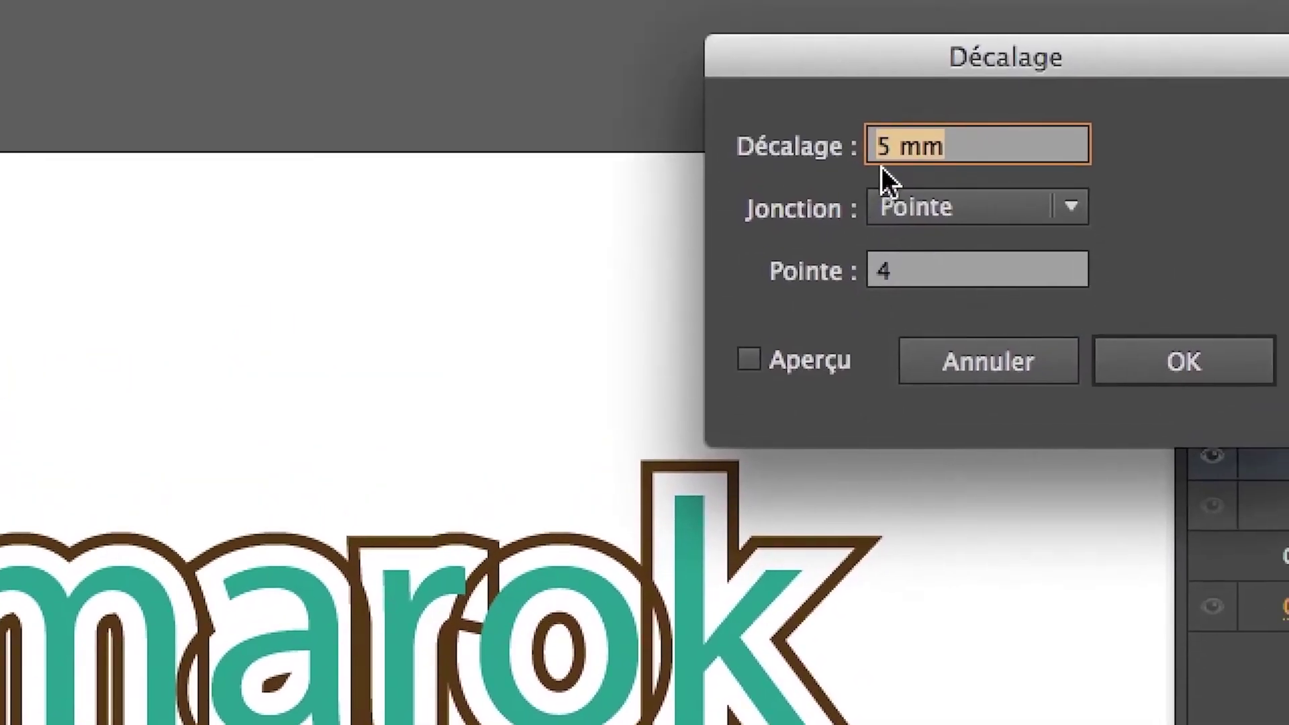
type("3")
key("Tab")
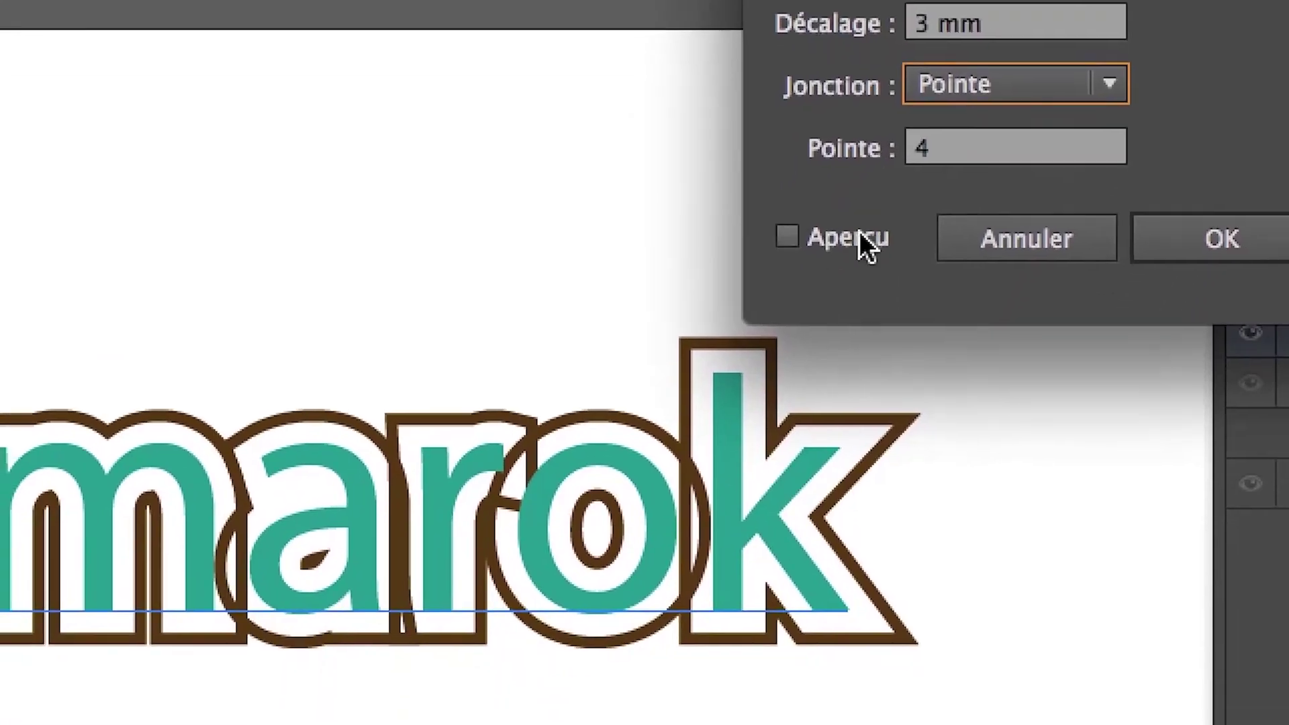
left_click(824, 363)
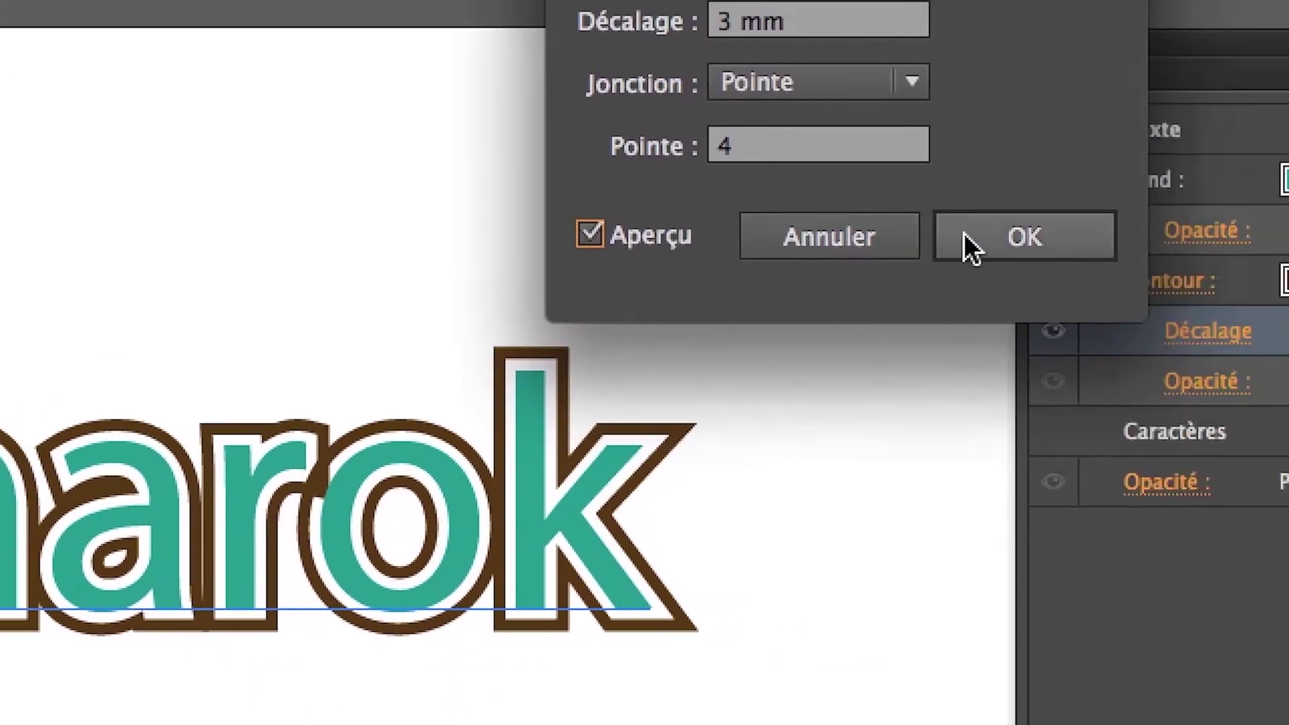
left_click(1167, 253)
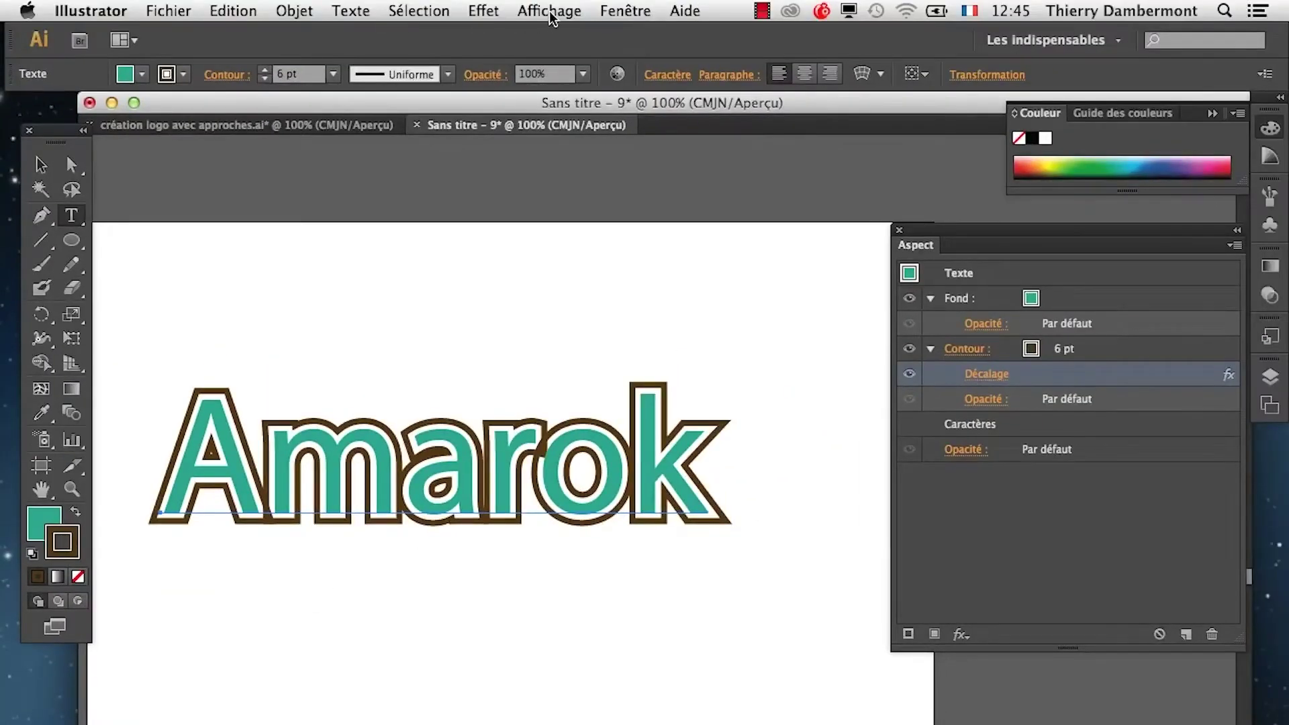
- Show the transparency grid behind the artwork and deselect the Amarok text with the Selection tool
left_click(551, 14)
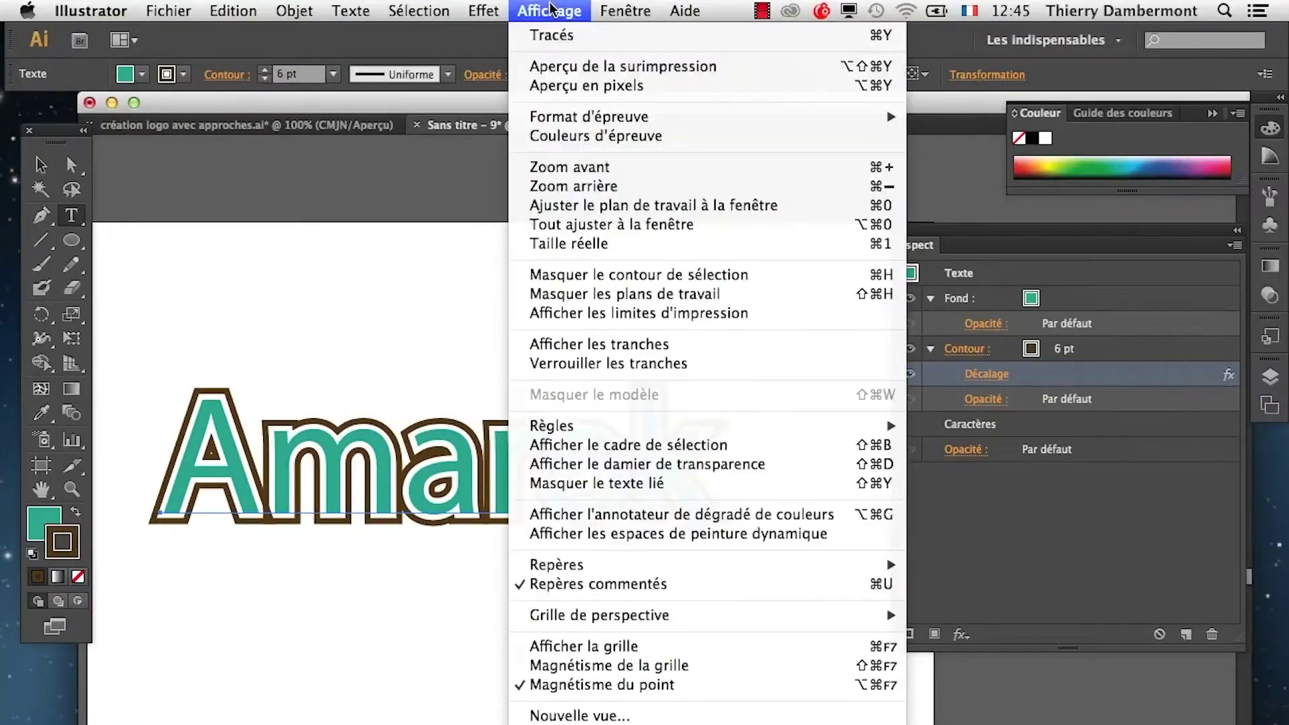
left_click(660, 464)
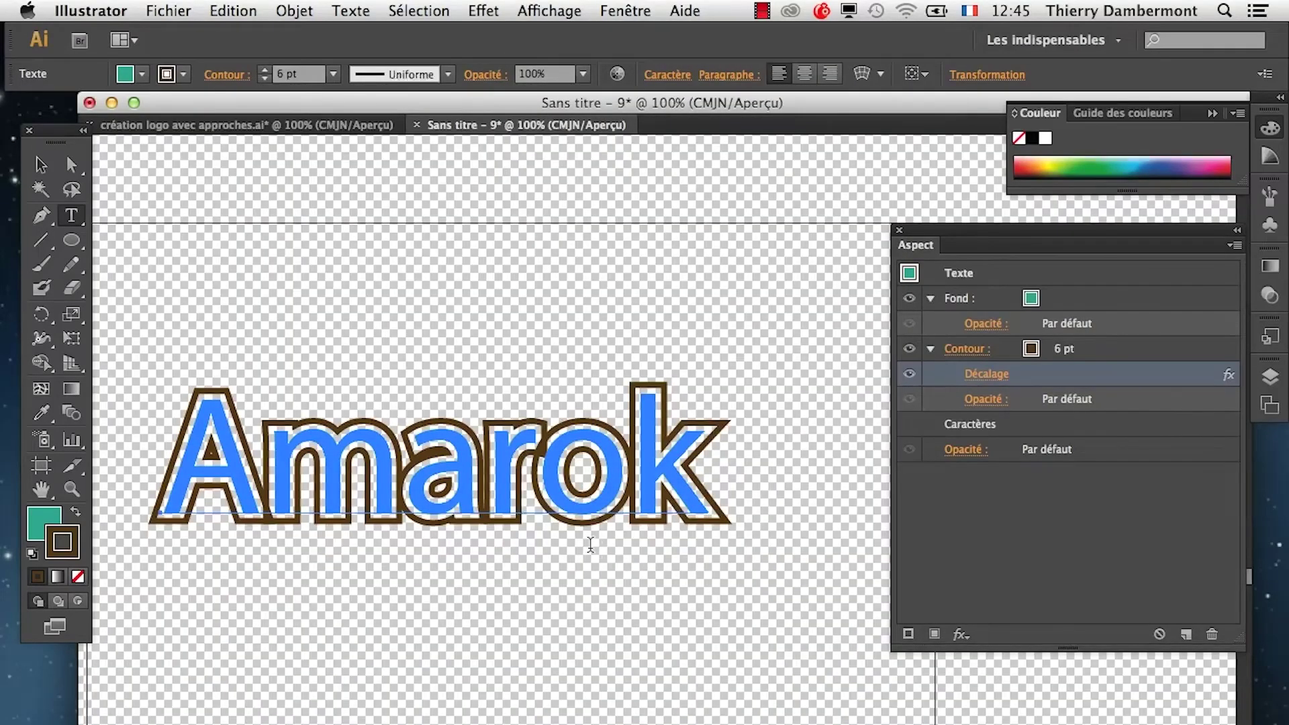
left_click(42, 163)
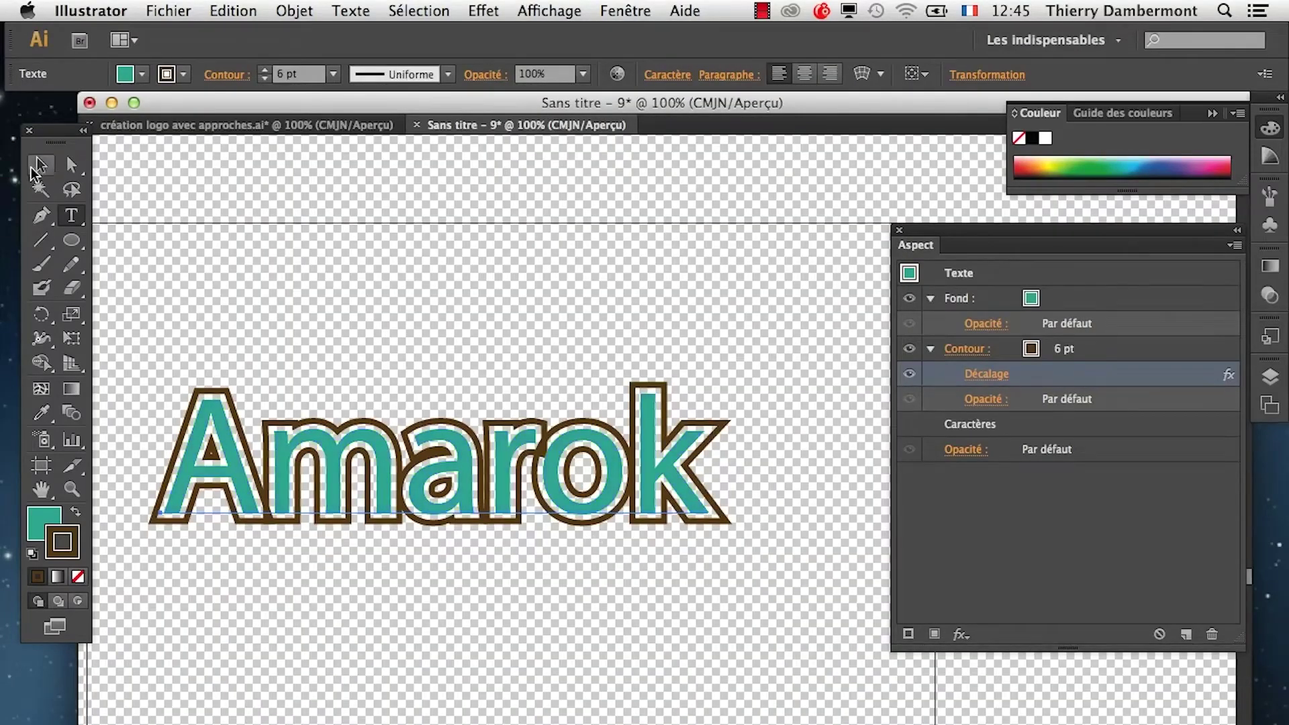
left_click(210, 158)
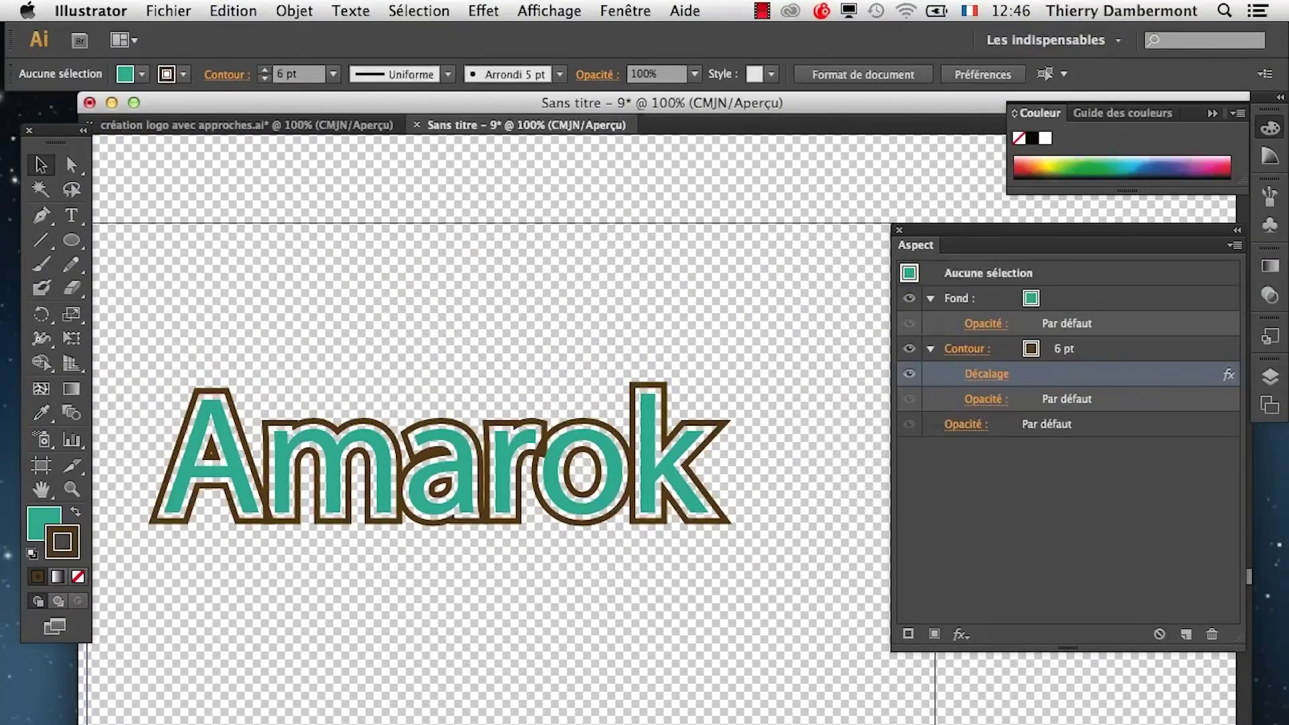
- Draw a large five-pointed star overlapping the first letters of Amarok and remove its stroke
left_click_drag(994, 230, 474, 670)
left_click_drag(75, 240, 167, 334)
left_click_drag(309, 376, 511, 500)
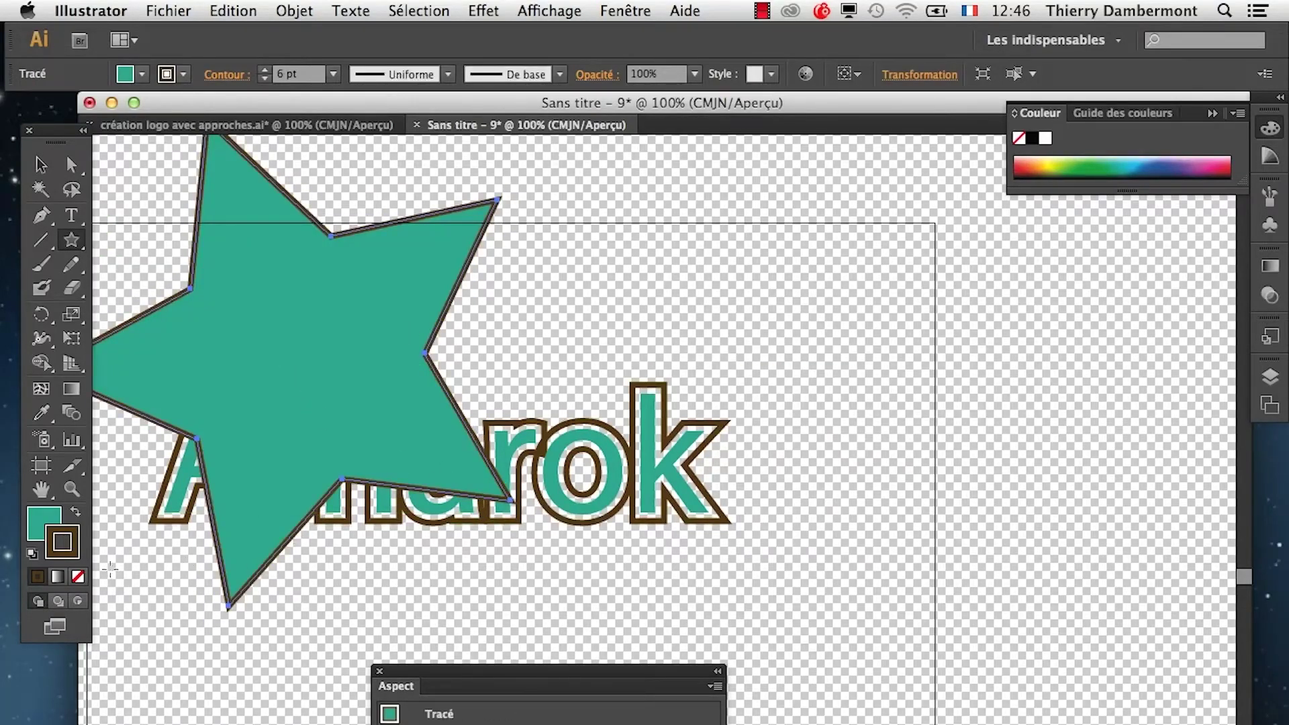
left_click(78, 576)
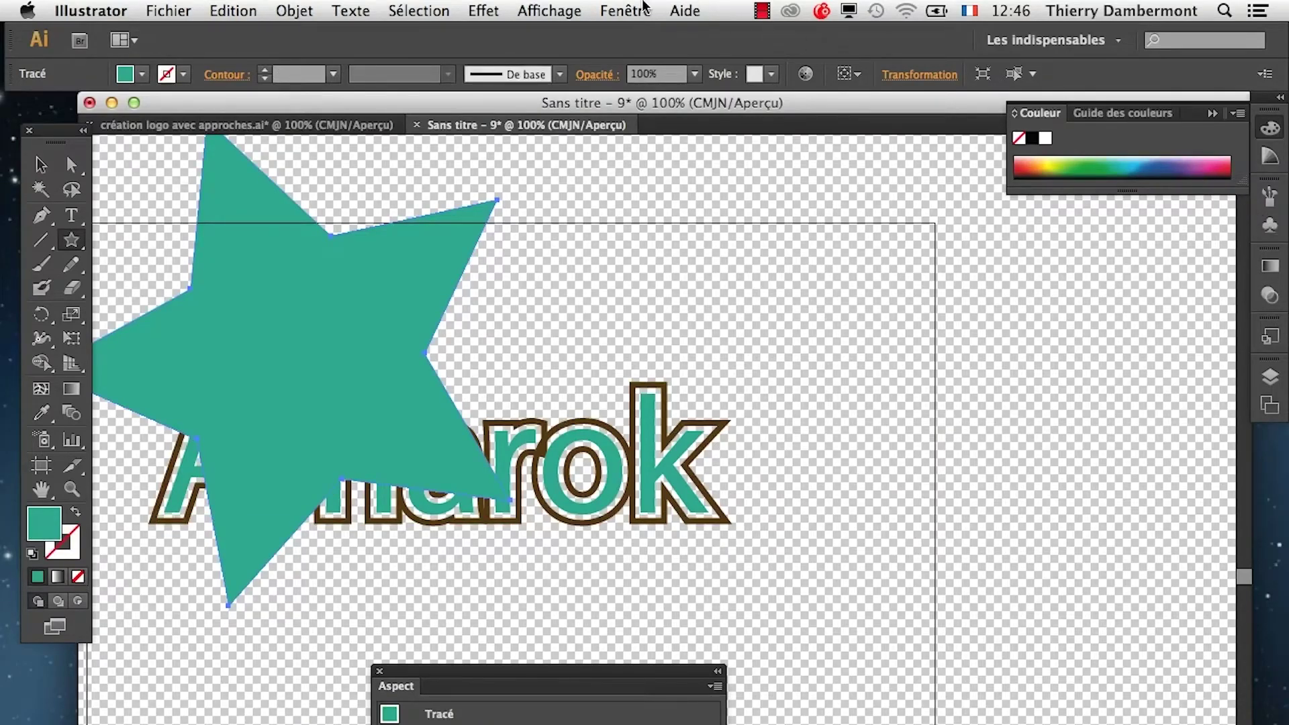
- Fill the star with an orange swatch
left_click(643, 9)
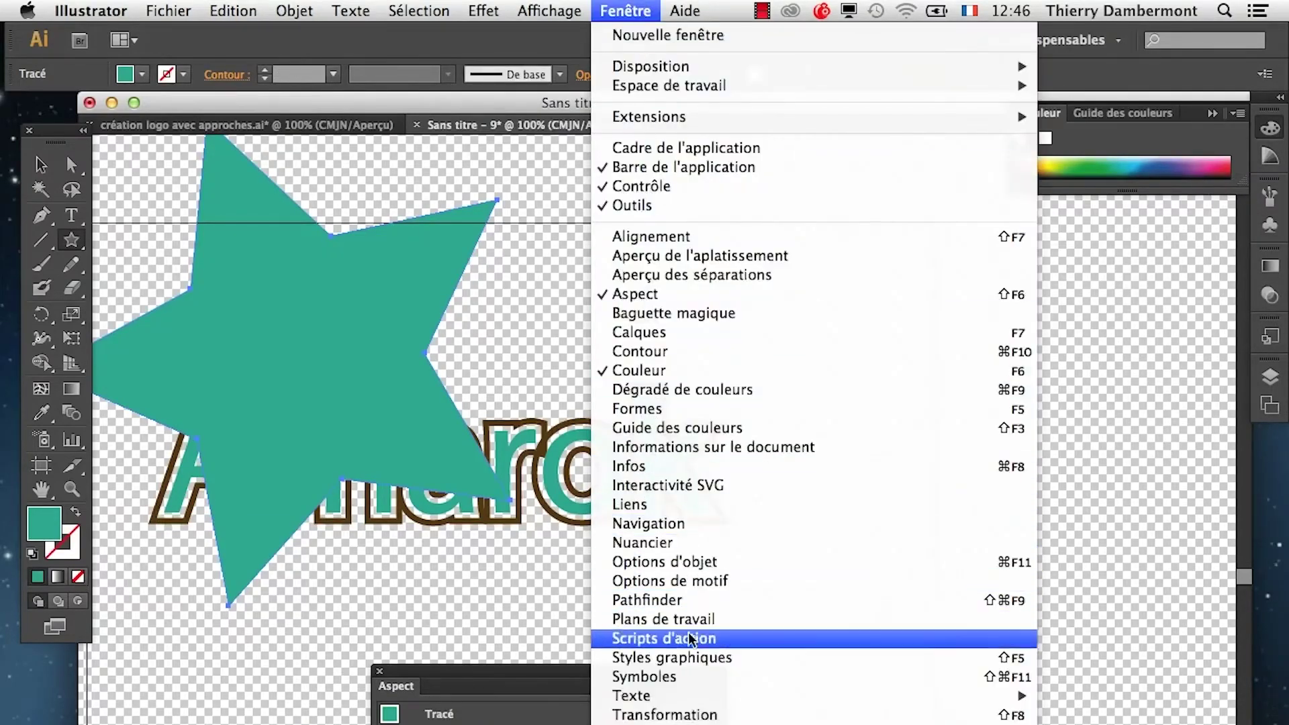
left_click(679, 543)
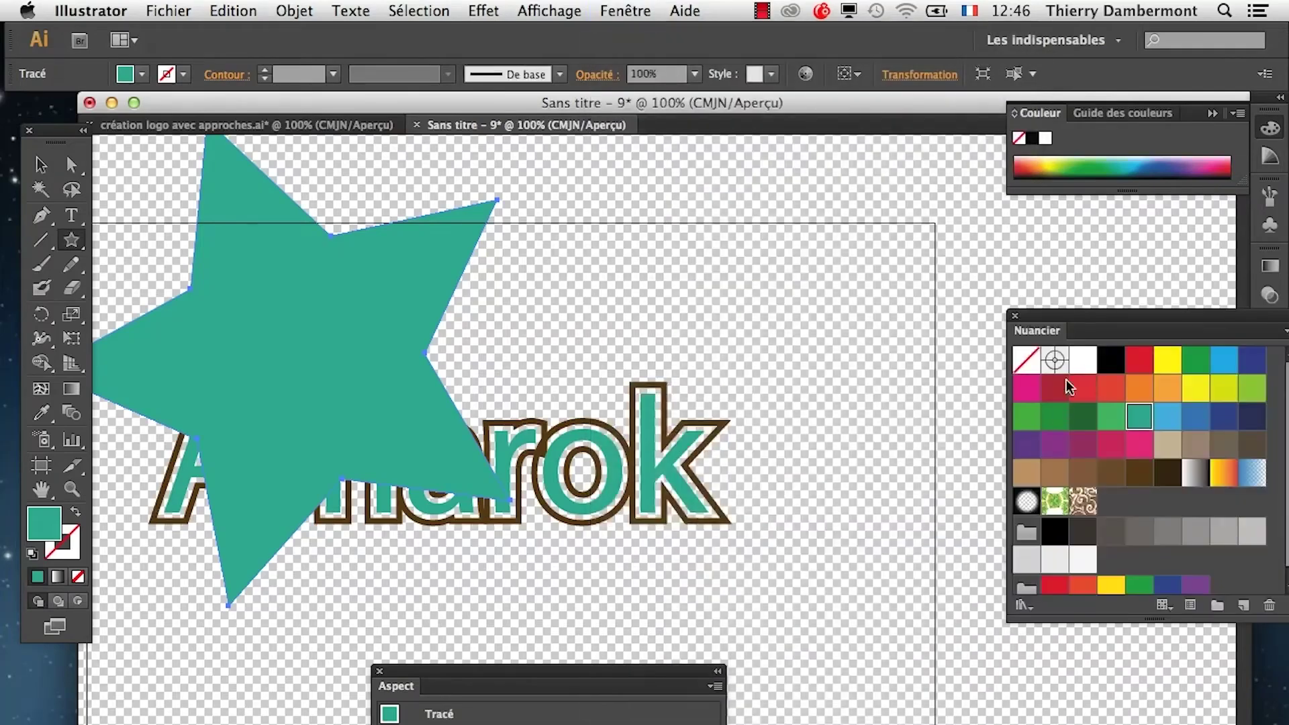
left_click_drag(1081, 316, 936, 282)
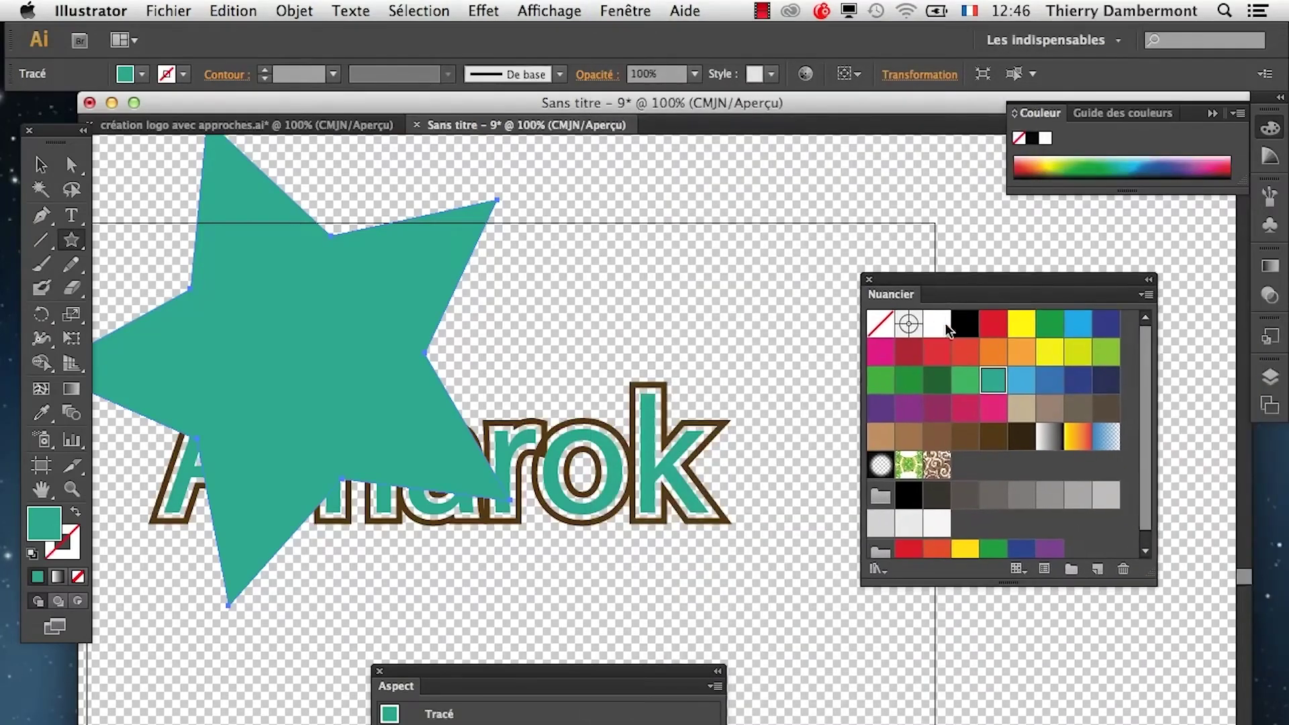
left_click(987, 356)
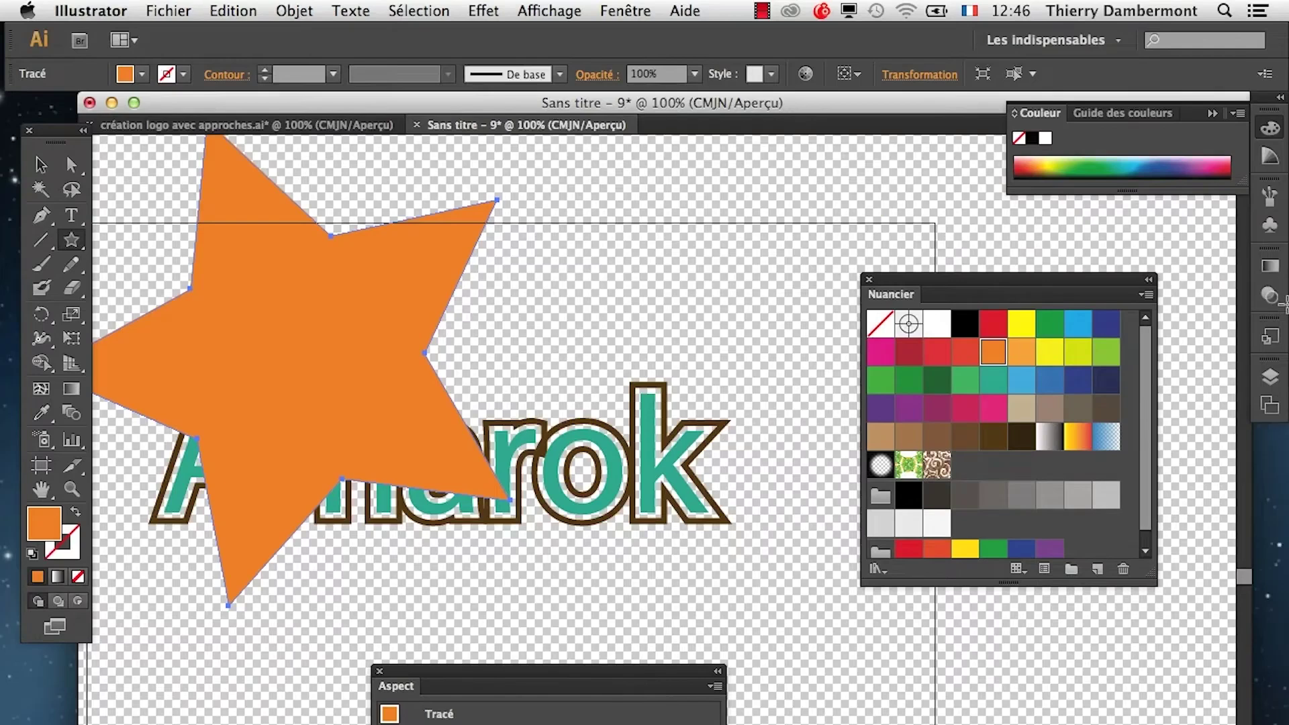
- Move the star's path below the Amarok text in the stacking order of Calque 1
left_click(1279, 375)
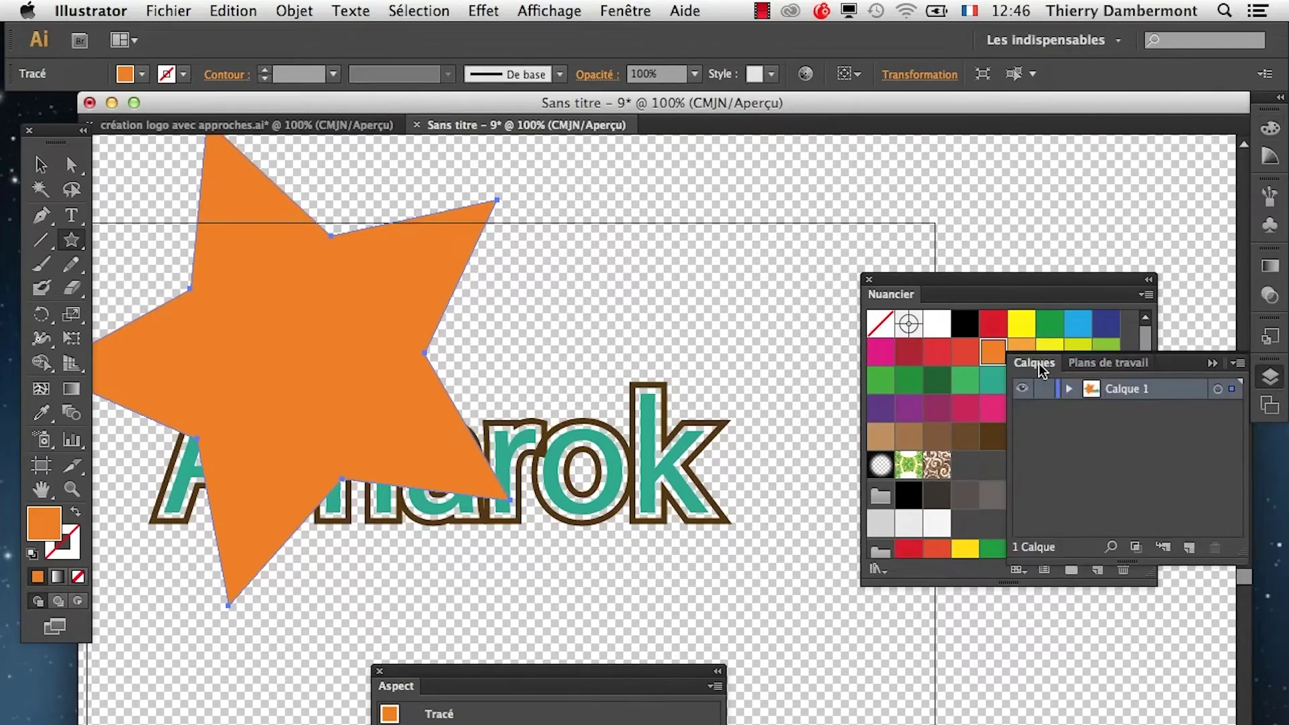
left_click_drag(1039, 369, 604, 191)
left_click(1213, 364)
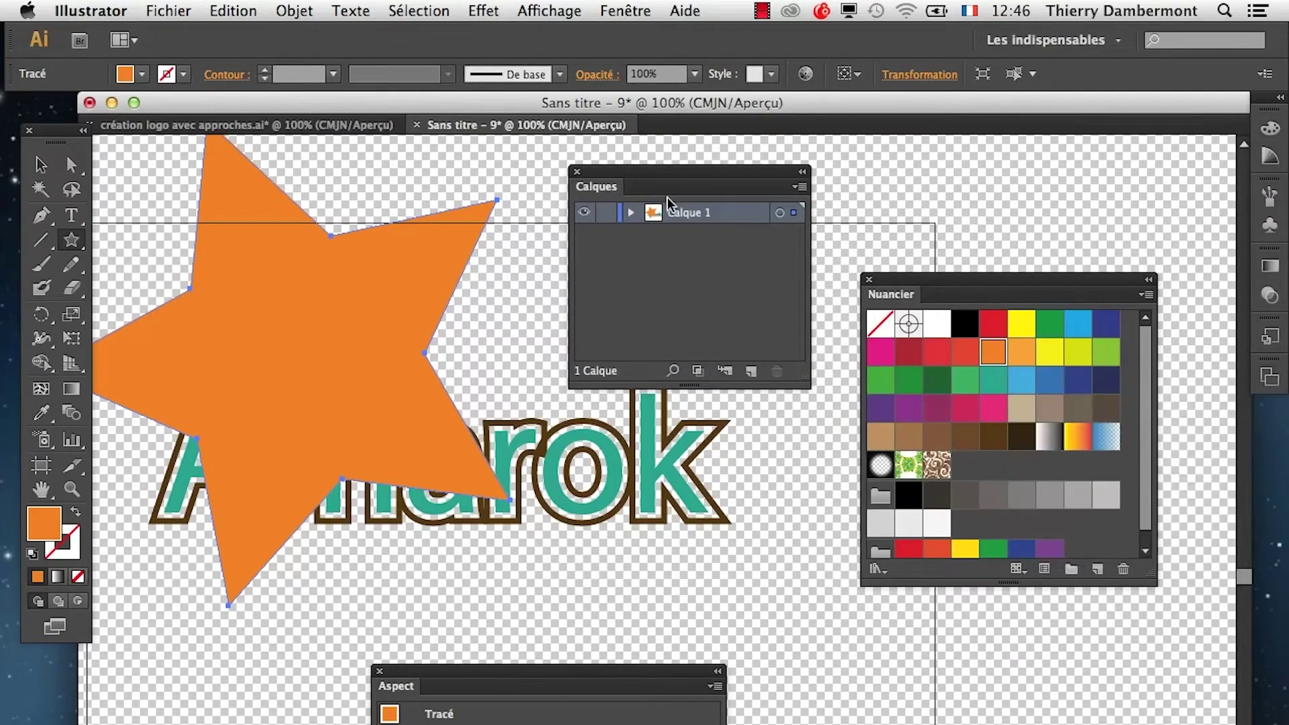
left_click(632, 213)
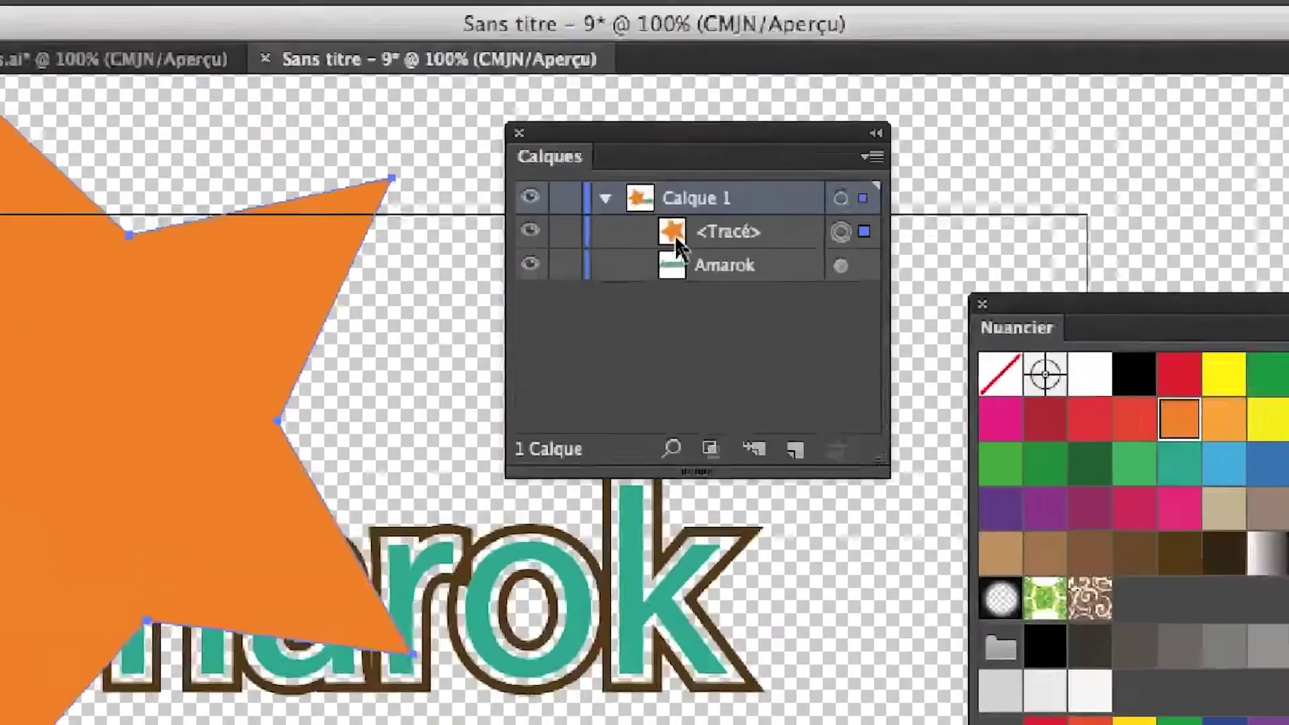
left_click_drag(675, 236, 705, 275)
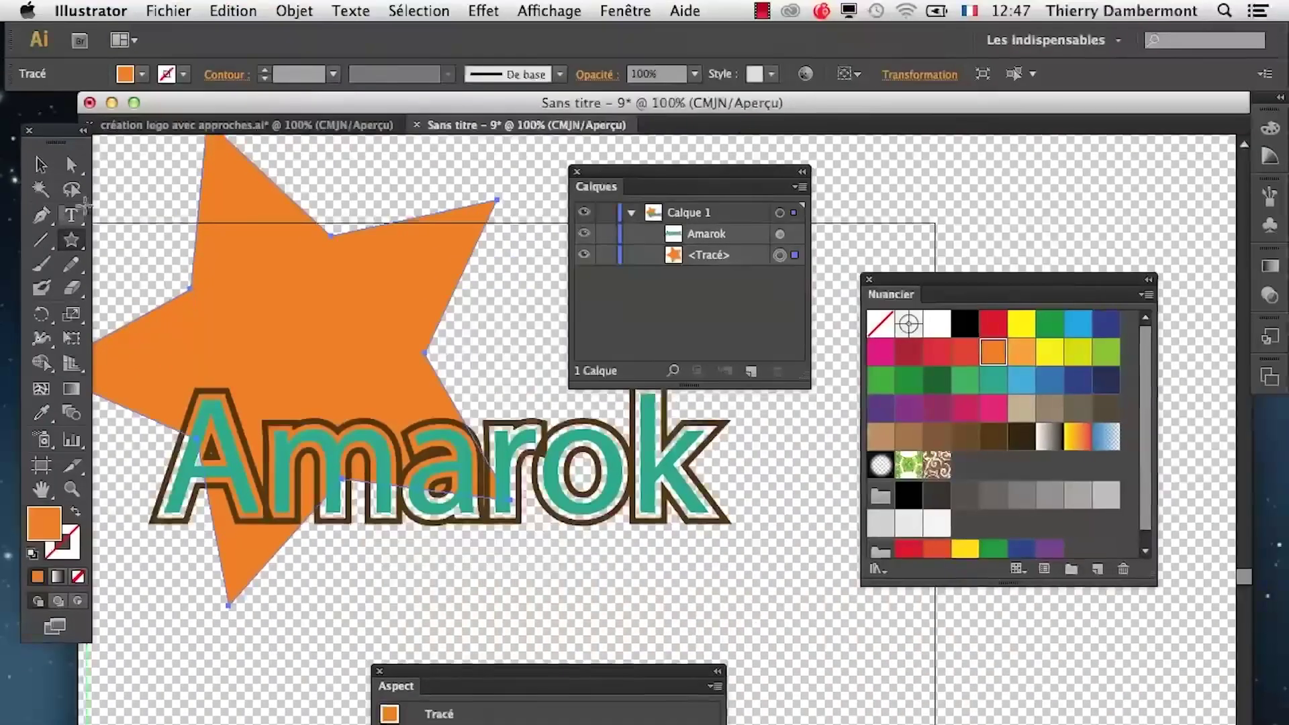
left_click(82, 138)
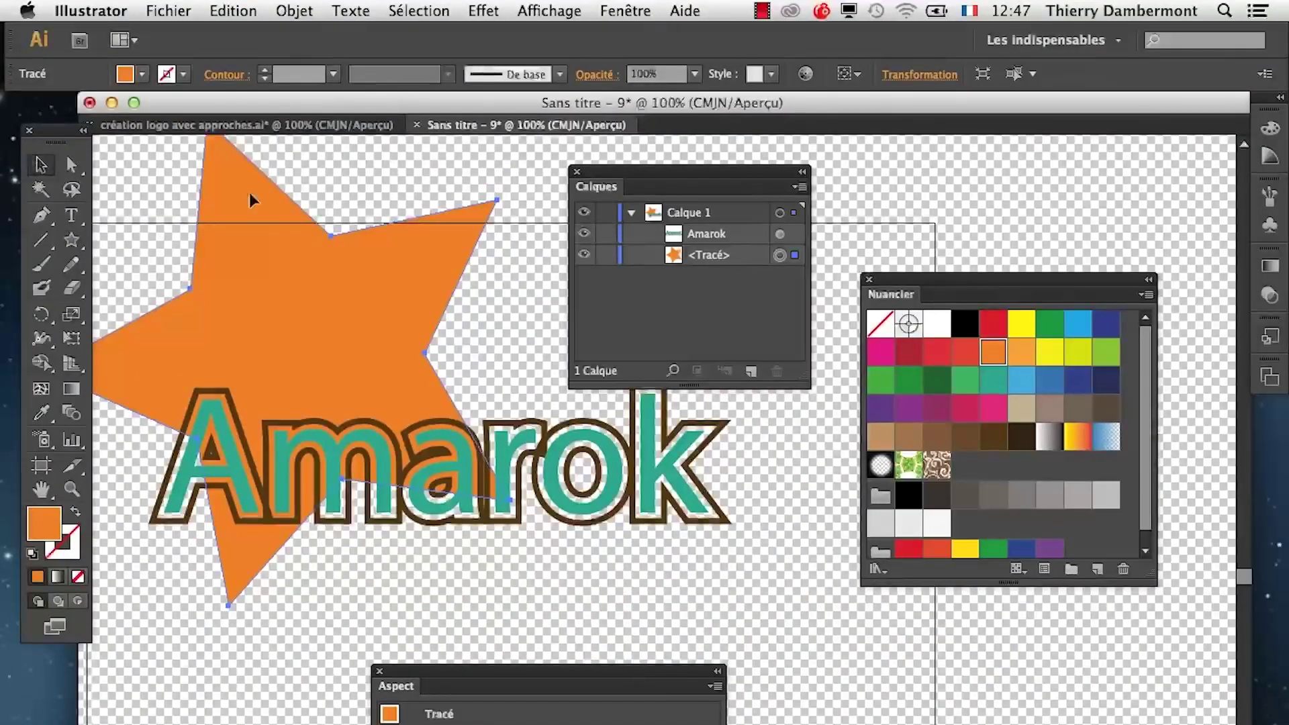
- Move the orange star behind the middle of the word Amarok, clear the Layers panel from the artwork and deselect the star
left_click_drag(253, 201, 391, 308)
left_click_drag(711, 168, 852, 178)
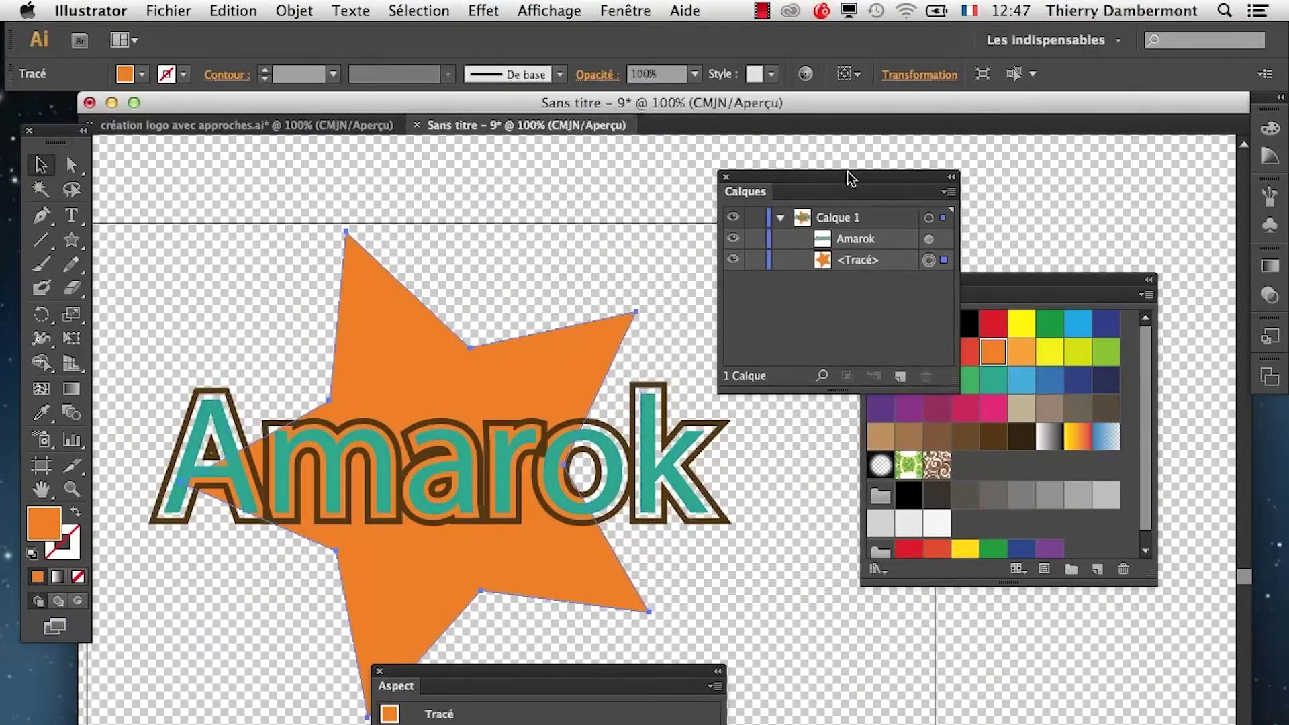
left_click(228, 682)
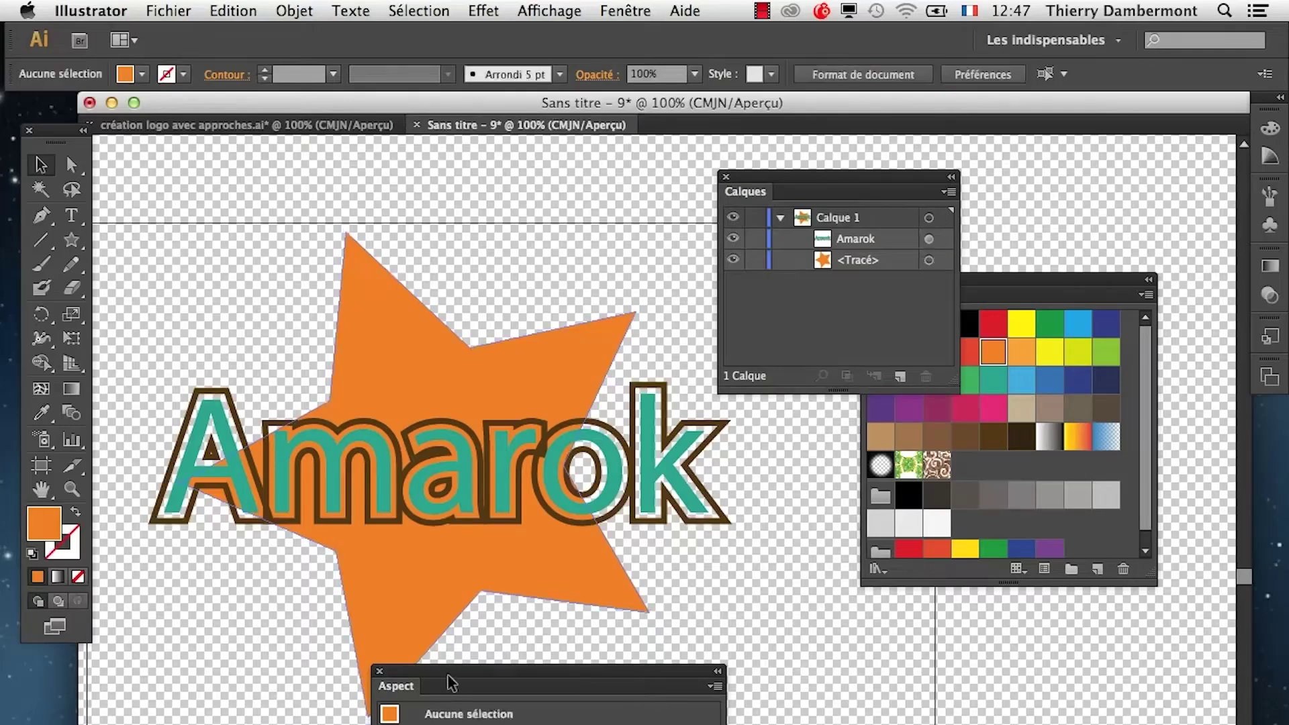
- Move the Appearance panel off the star and hide the transparency grid
left_click_drag(462, 677, 834, 724)
left_click(484, 10)
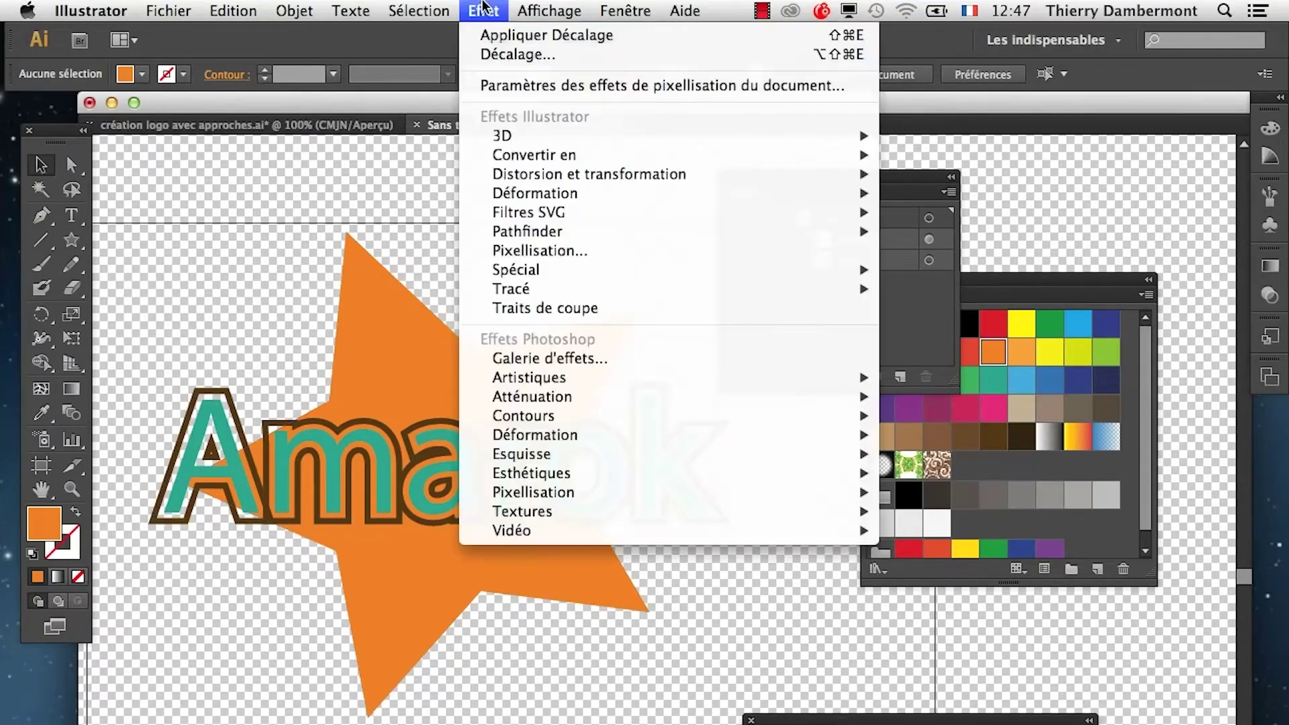
mouse_move(549, 10)
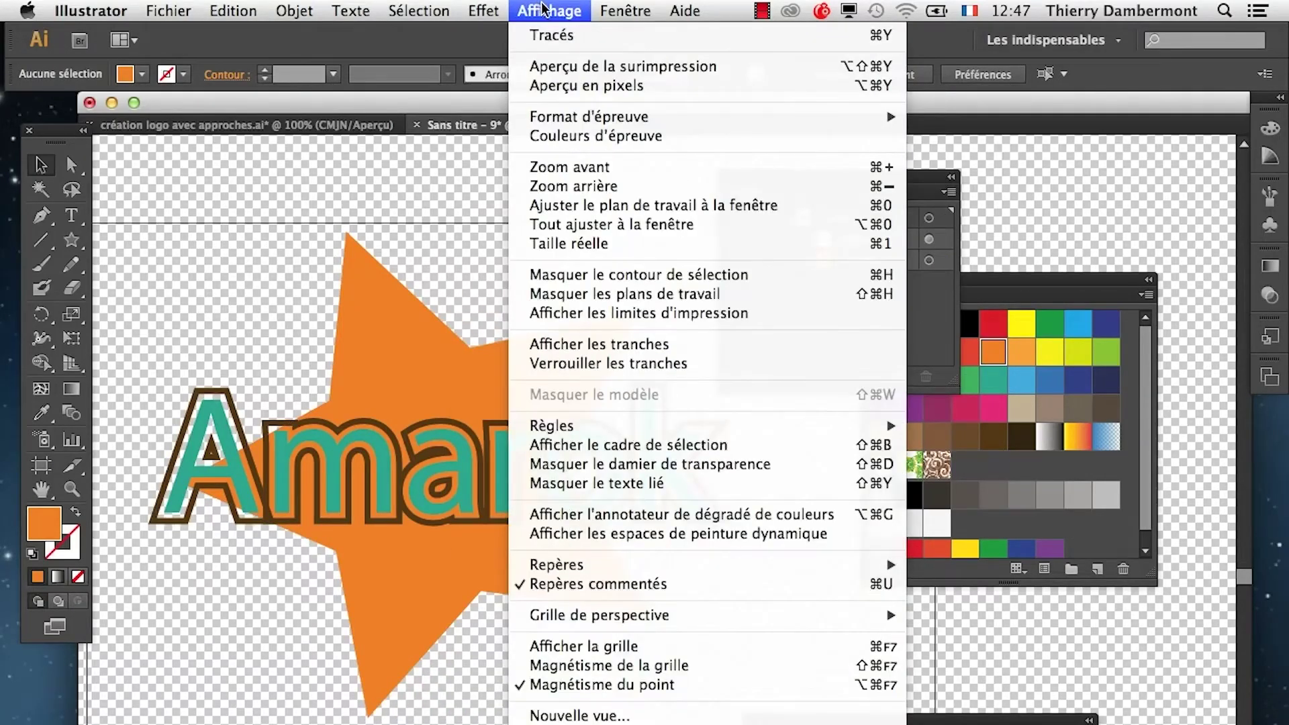
left_click(696, 465)
- Scale the star down with Free Transform, place it behind the last letters of Amarok and deselect it
left_click(395, 610)
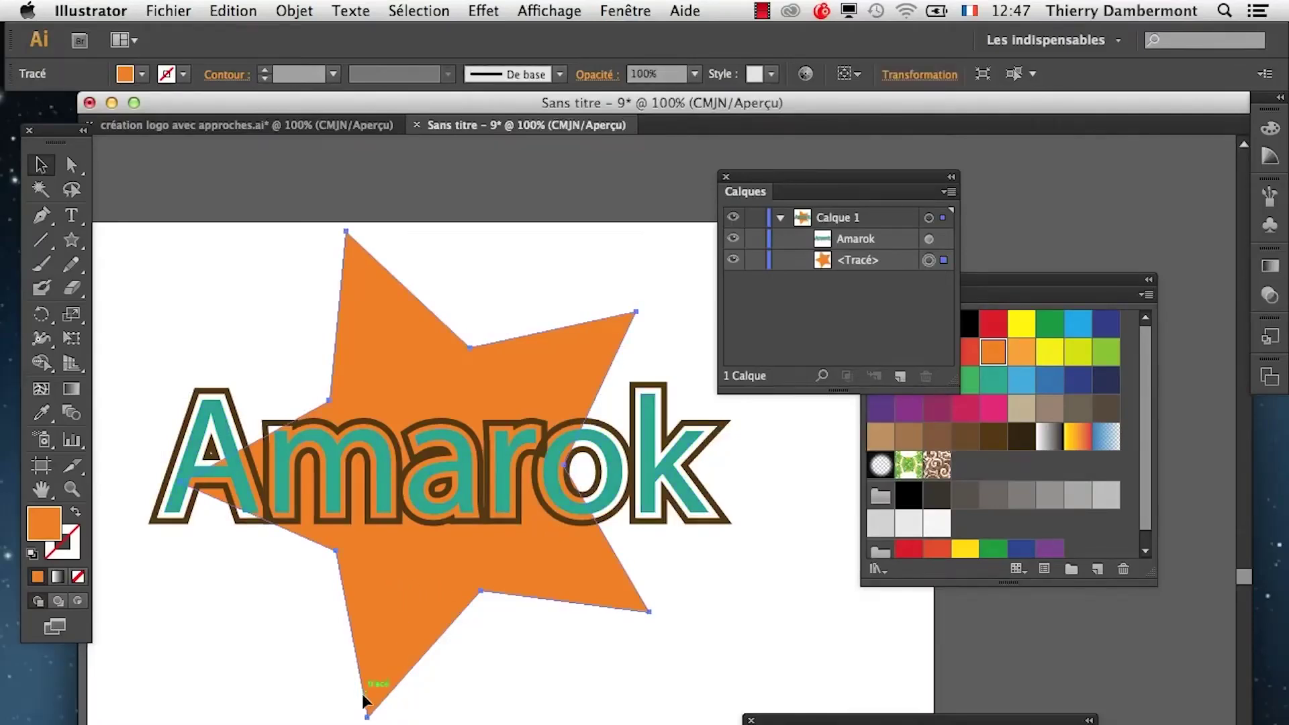
left_click(71, 337)
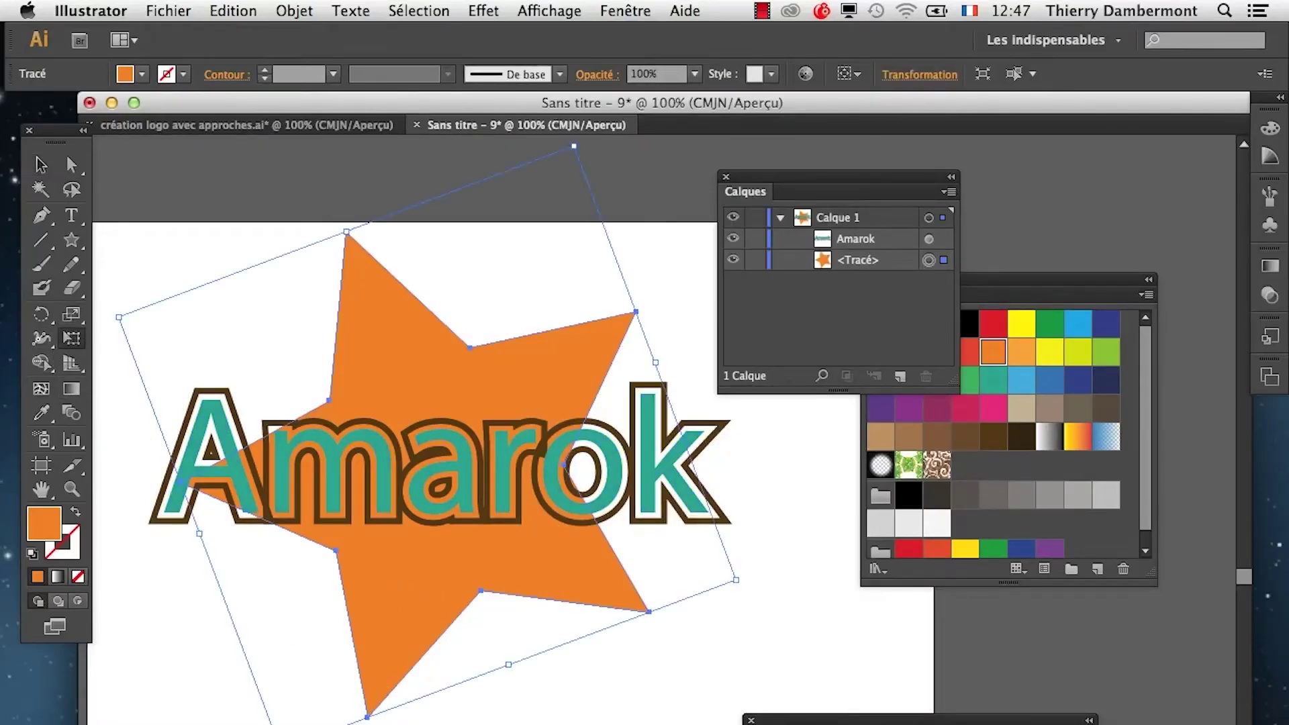
left_click_drag(368, 717, 416, 513)
left_click_drag(505, 331, 584, 441)
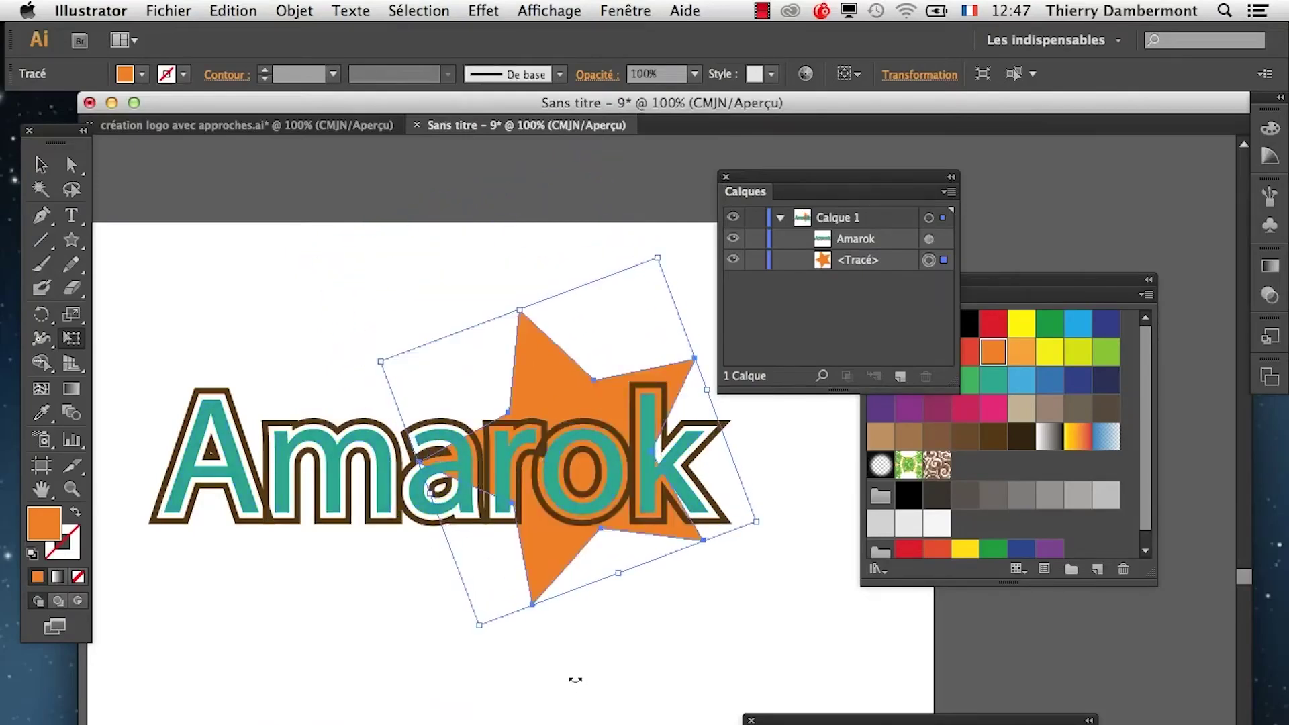
left_click(41, 164)
left_click(208, 211)
- Add a second stroke to the Amarok text's appearance and place it between the fill and the existing offset stroke
left_click(294, 521)
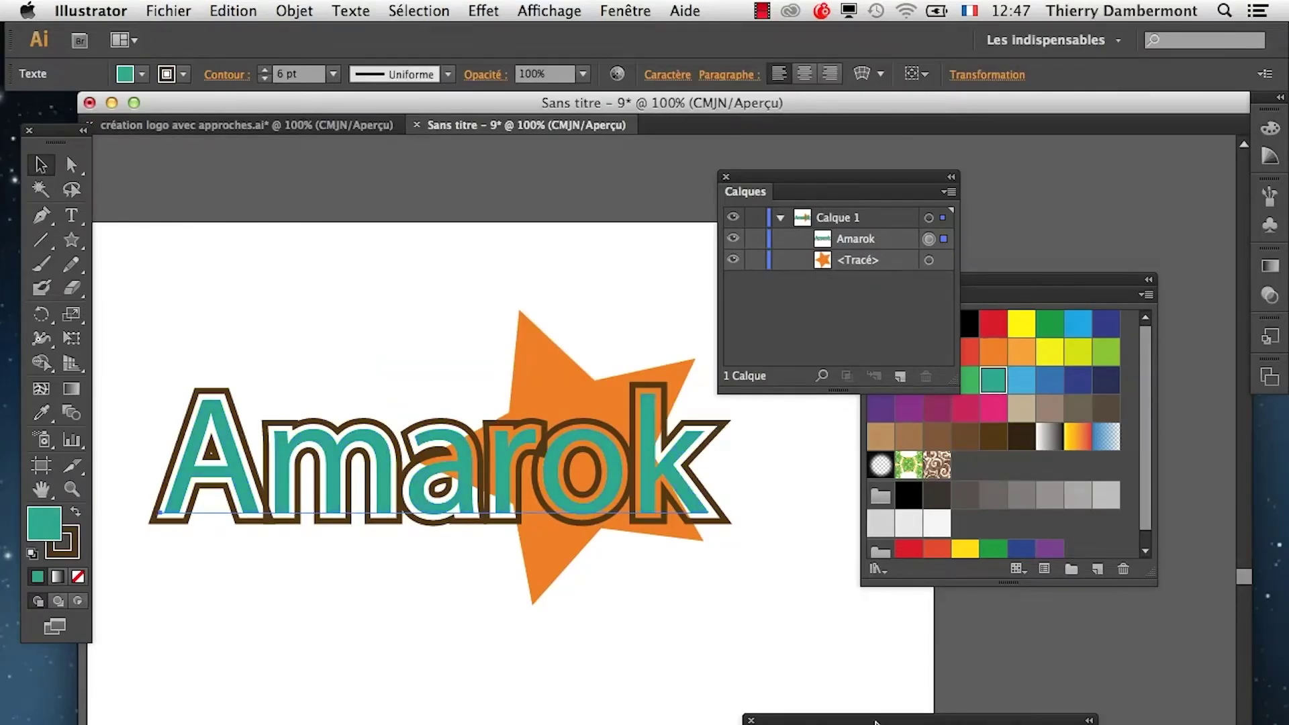
left_click_drag(875, 722, 756, 419)
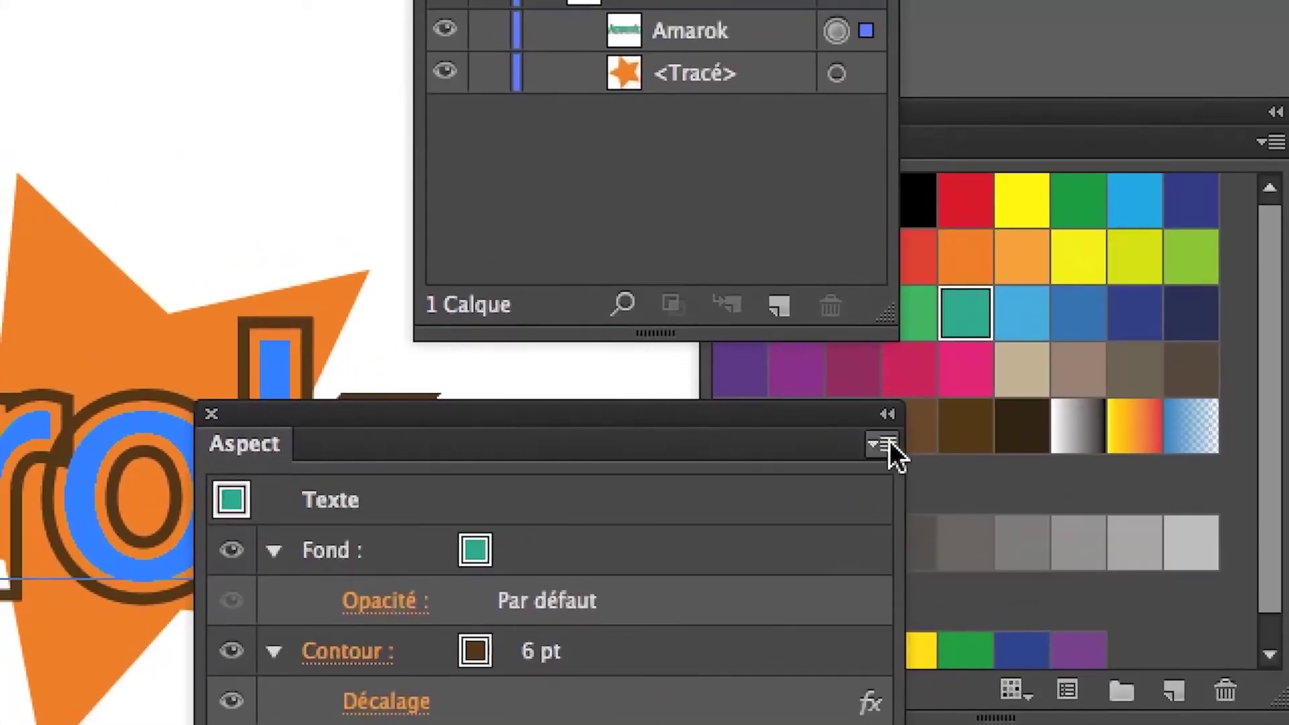
left_click(889, 440)
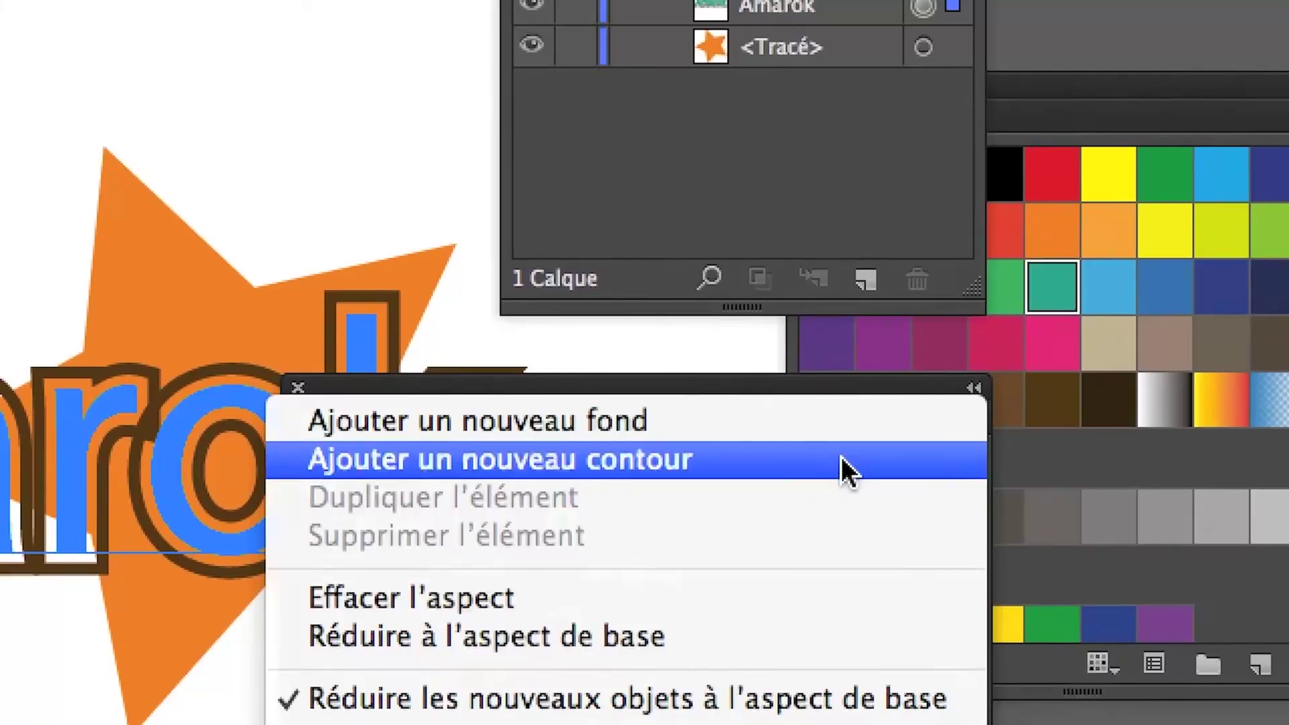
left_click(840, 459)
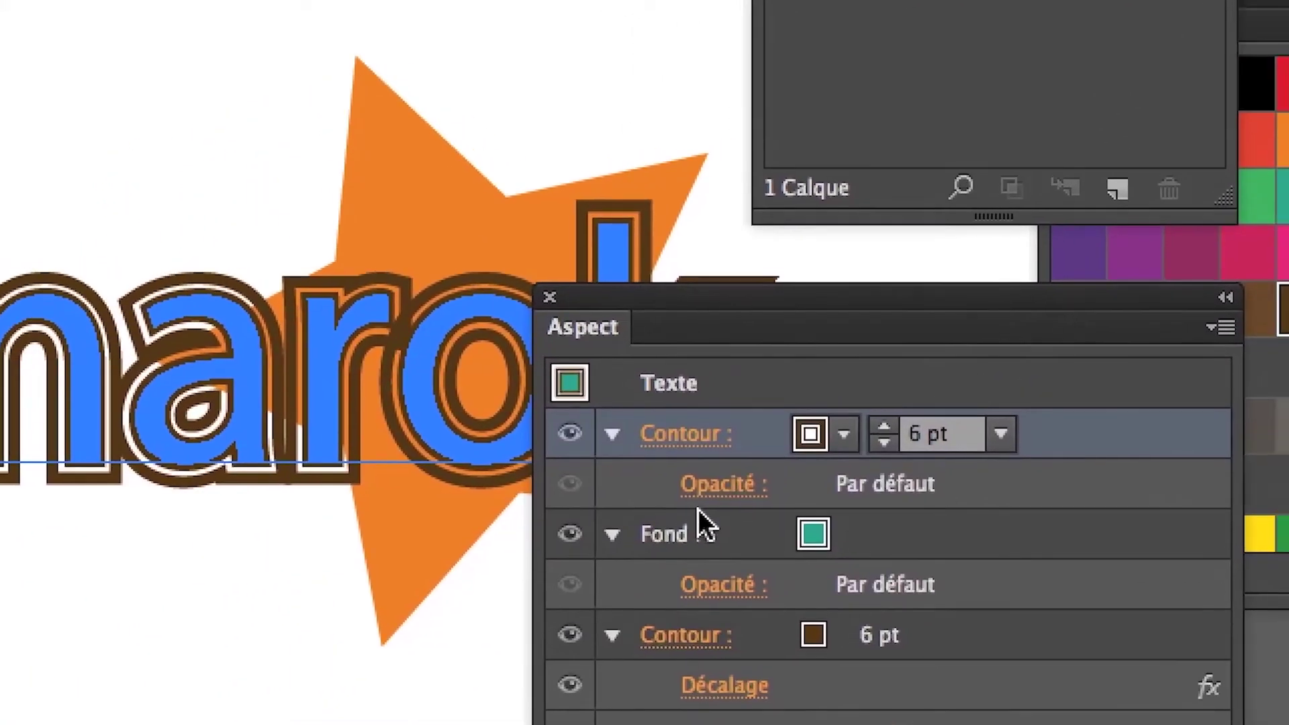
left_click_drag(1049, 445, 1059, 541)
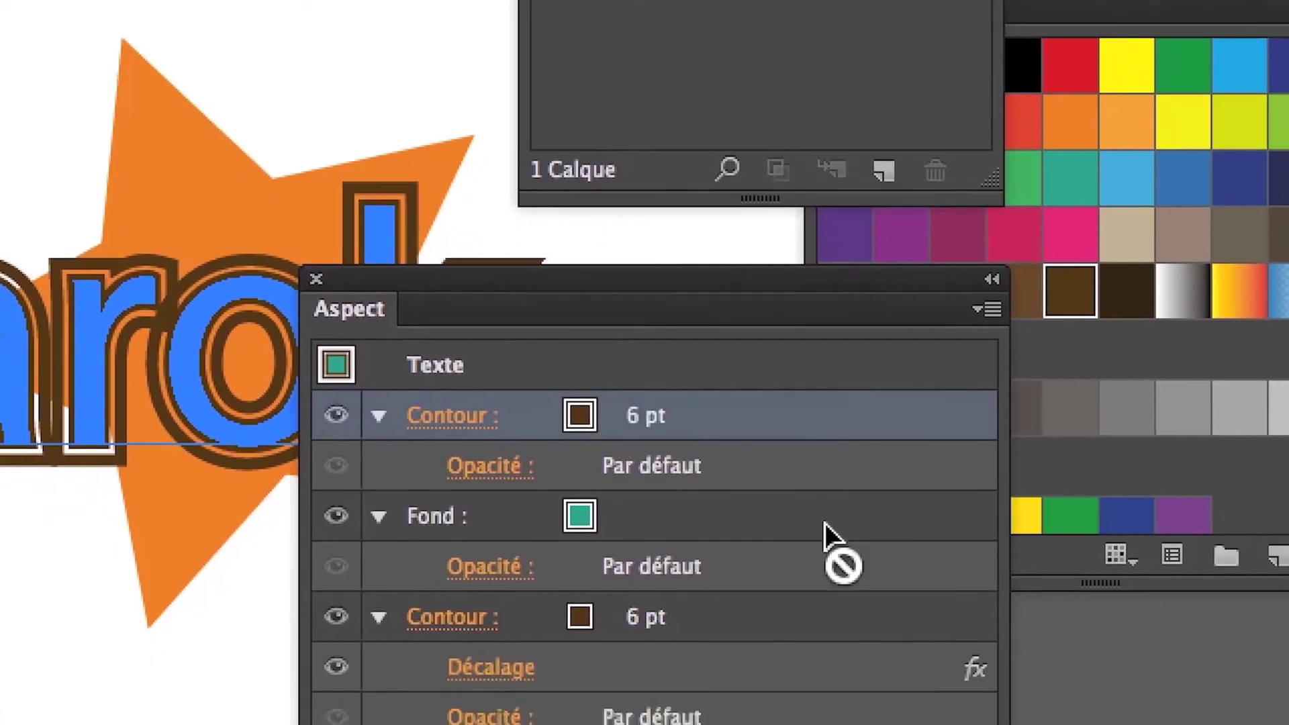
left_click_drag(825, 525, 823, 561)
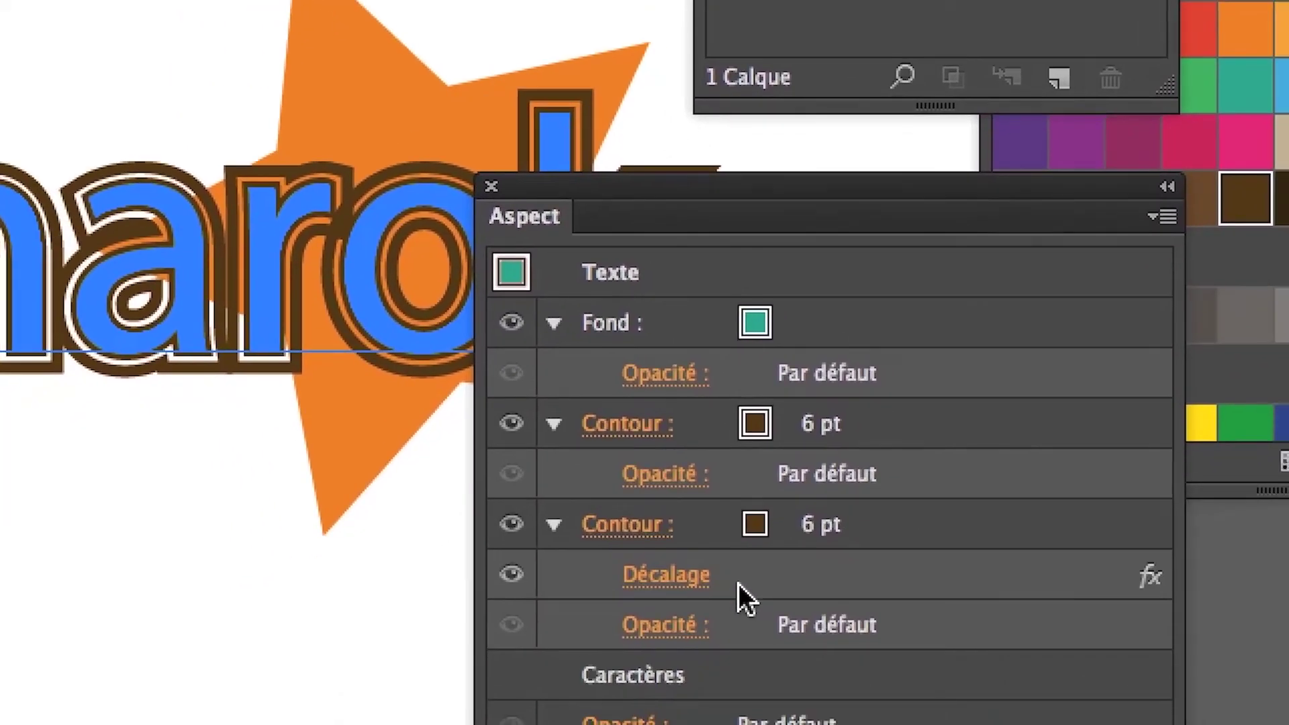
- Duplicate the Décalage effect from the lower stroke onto the newly added stroke
left_click(641, 650)
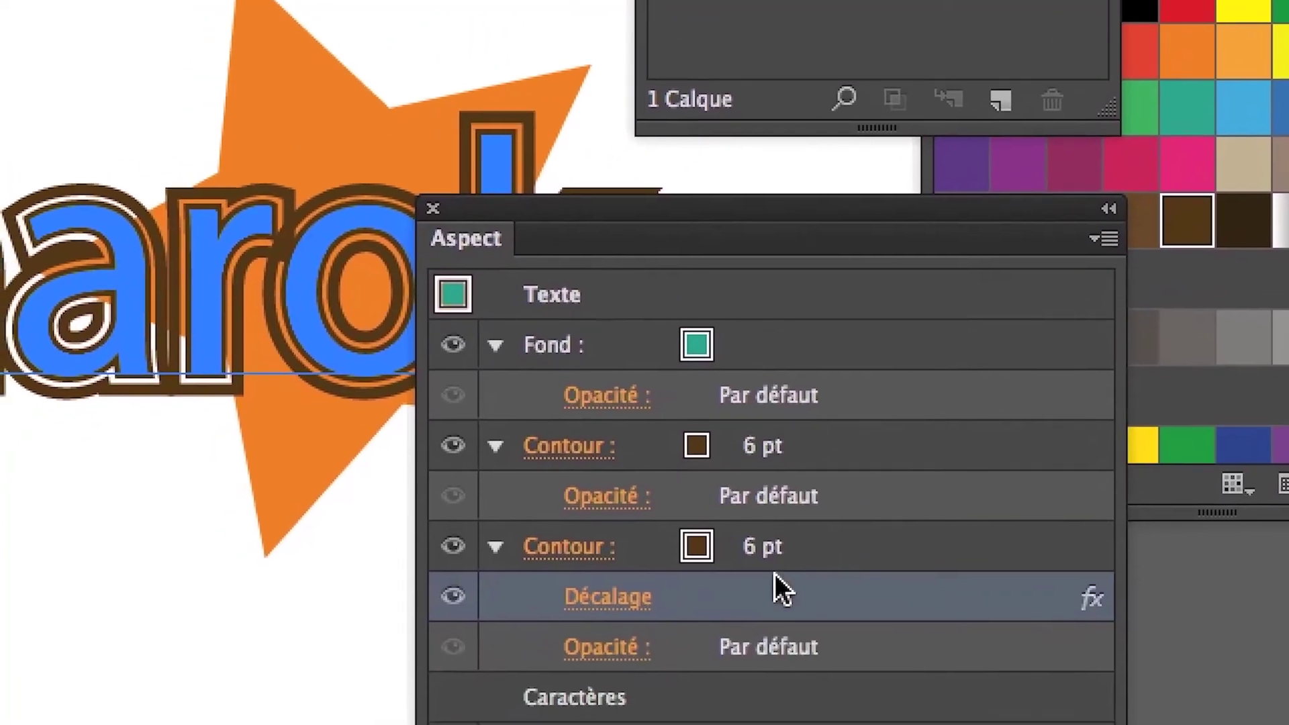
left_click_drag(776, 595, 809, 432)
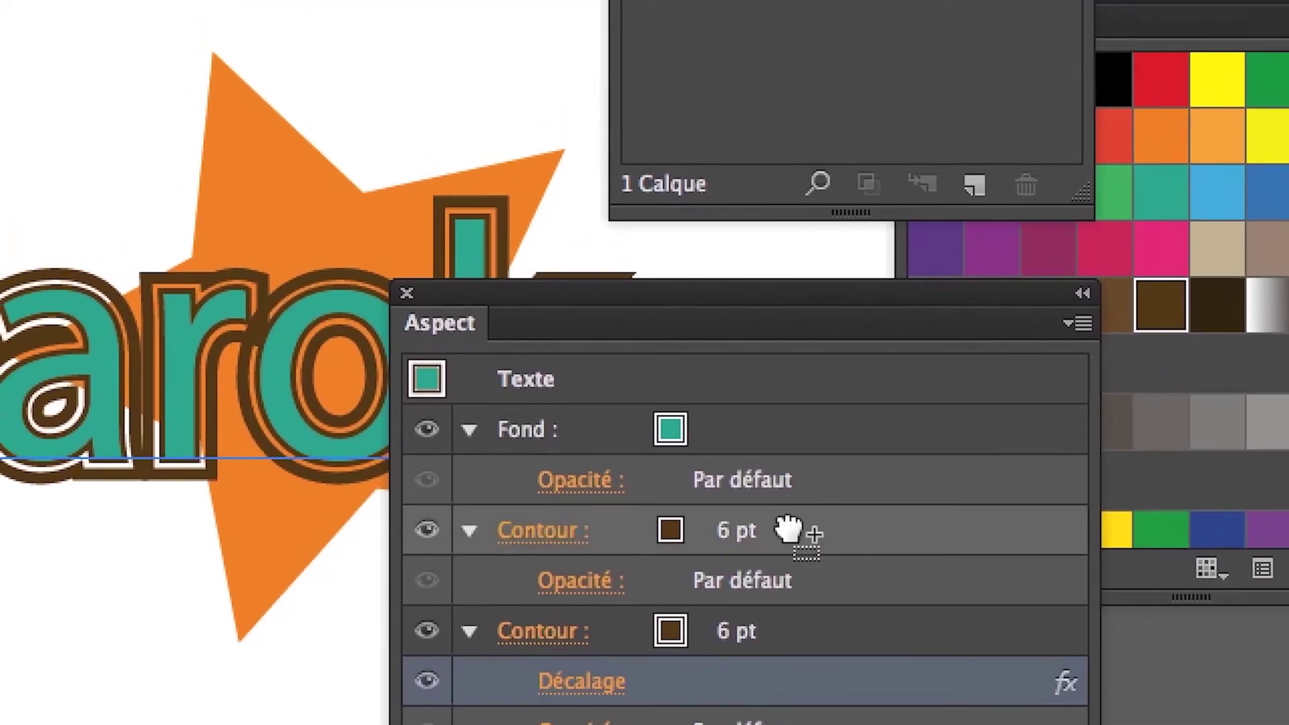
left_click_drag(788, 529, 788, 534)
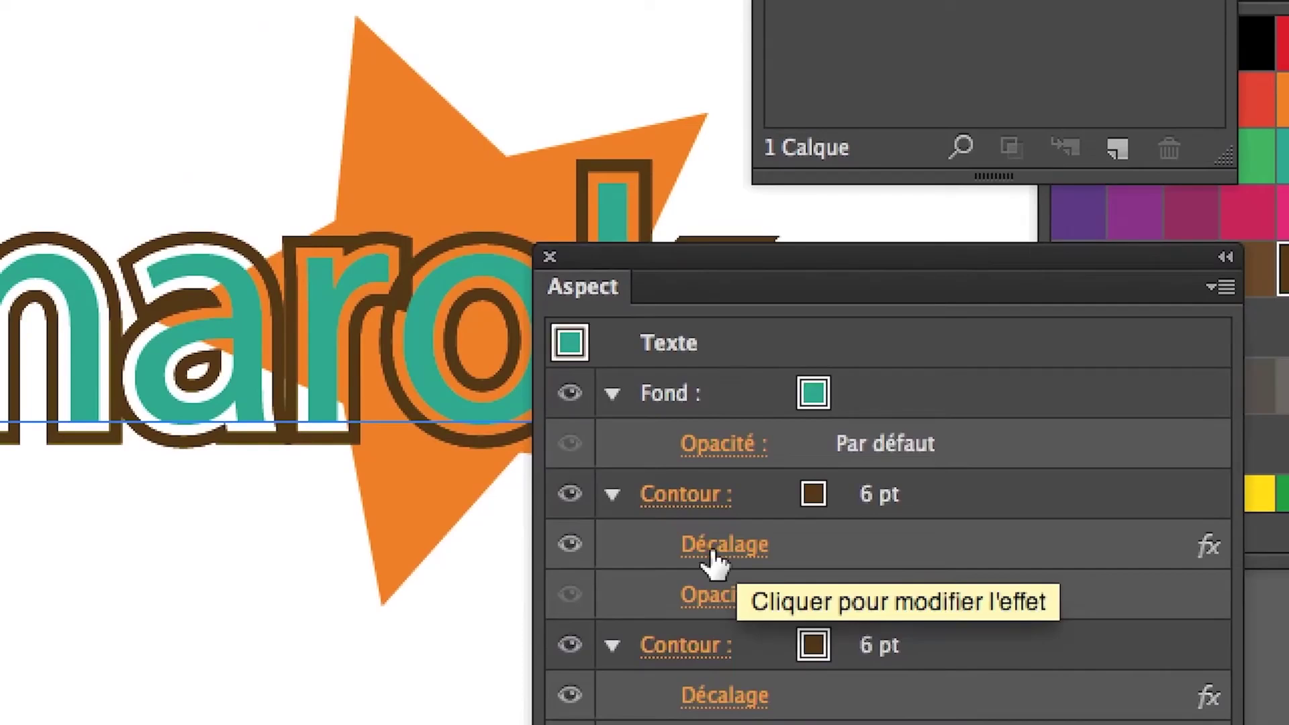
- Set the new stroke's Décalage effect to an offset of 6 mm
left_click(700, 545)
left_click(711, 53)
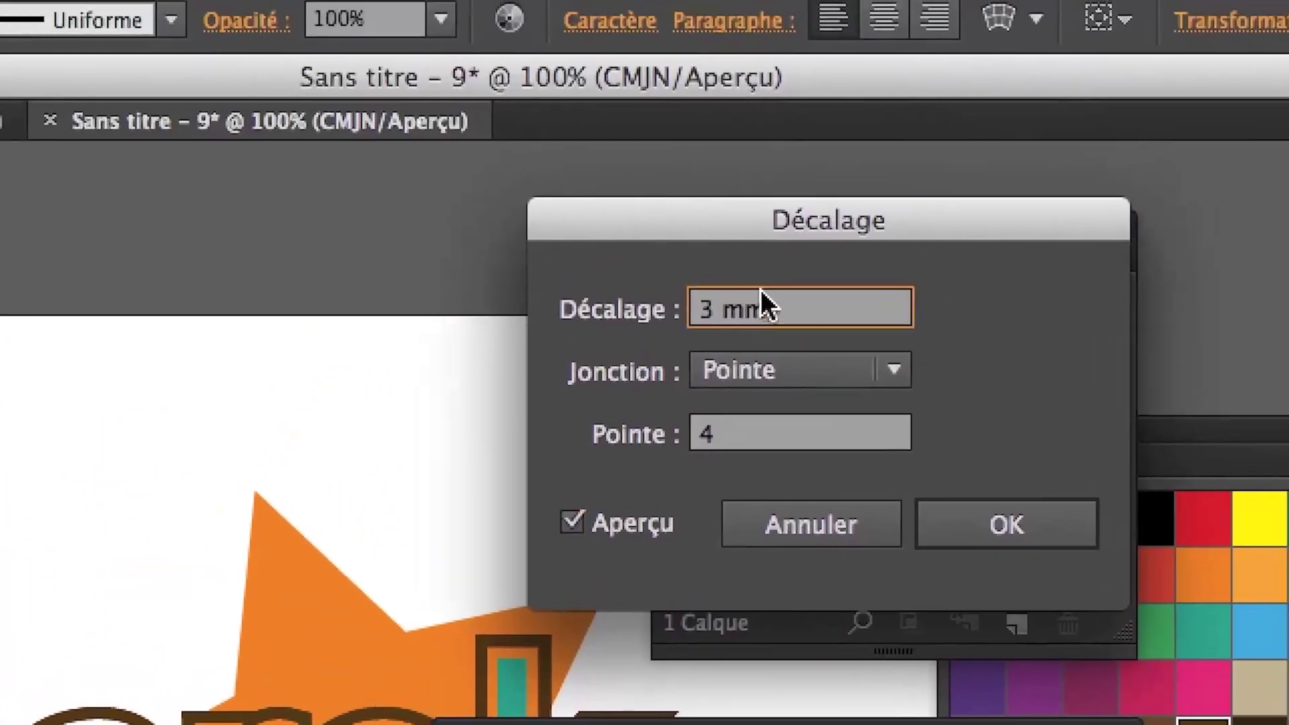
double_click(704, 304)
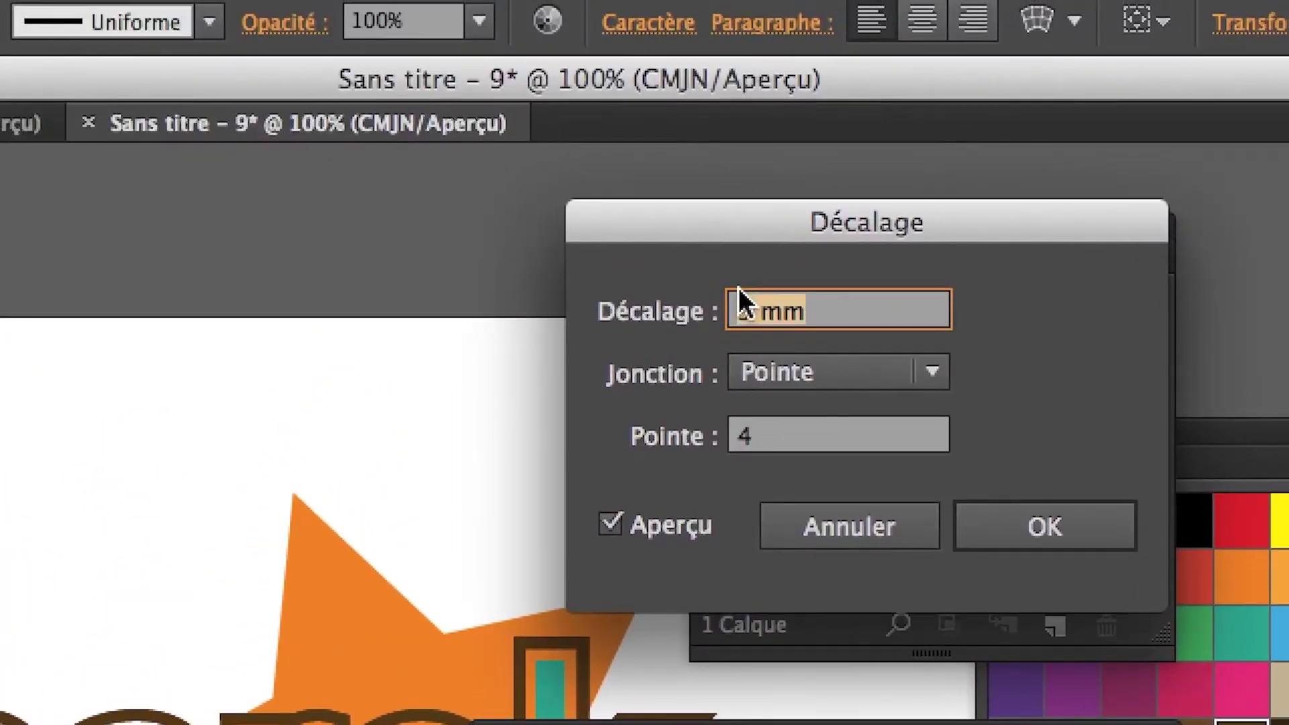
type("6")
key("Tab")
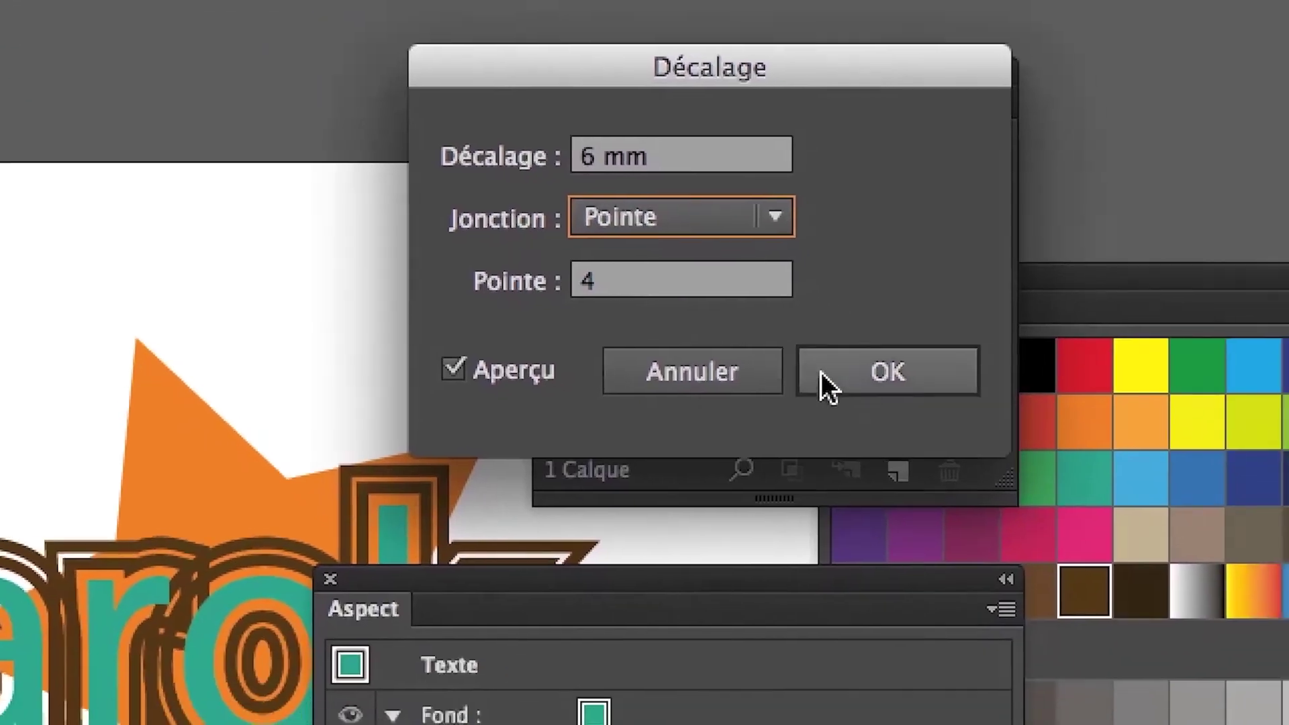
left_click(976, 527)
- Reduce the weight of the 6 mm offset stroke to 2 pt and move the Appearance panel below the artwork
left_click(758, 529)
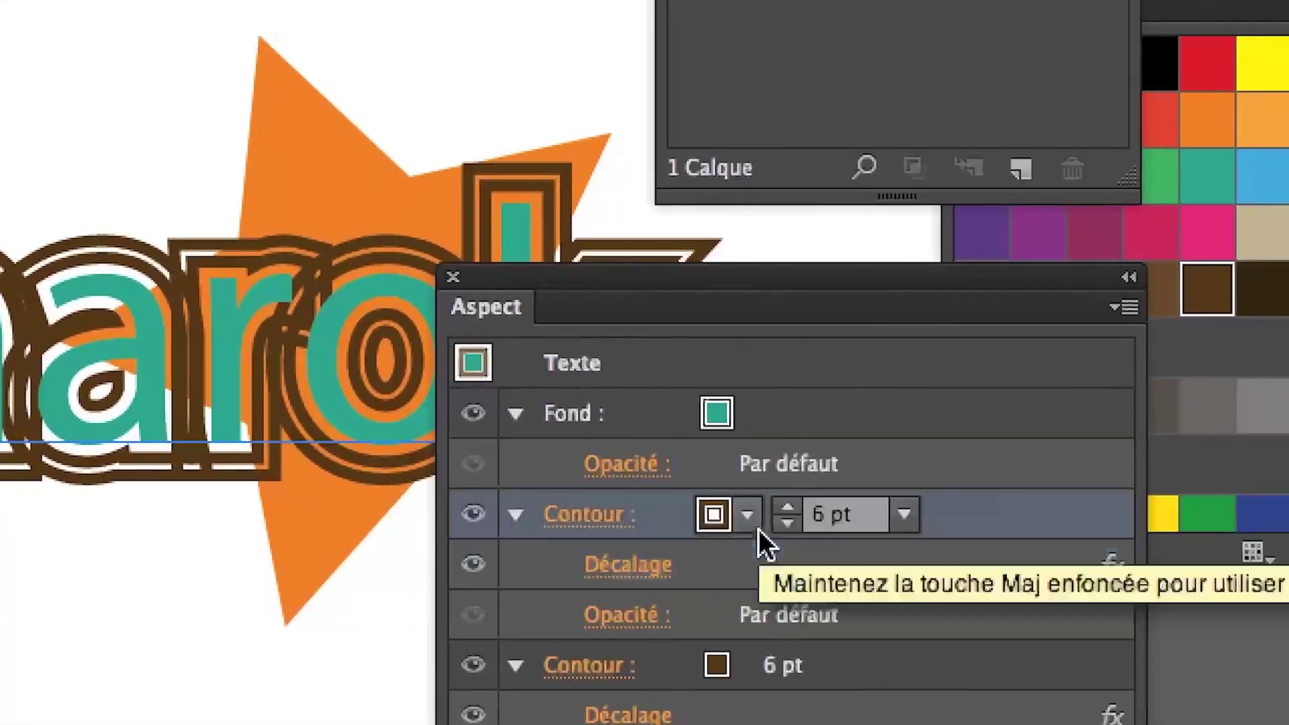
left_click(770, 529)
left_click(770, 529)
left_click(771, 529)
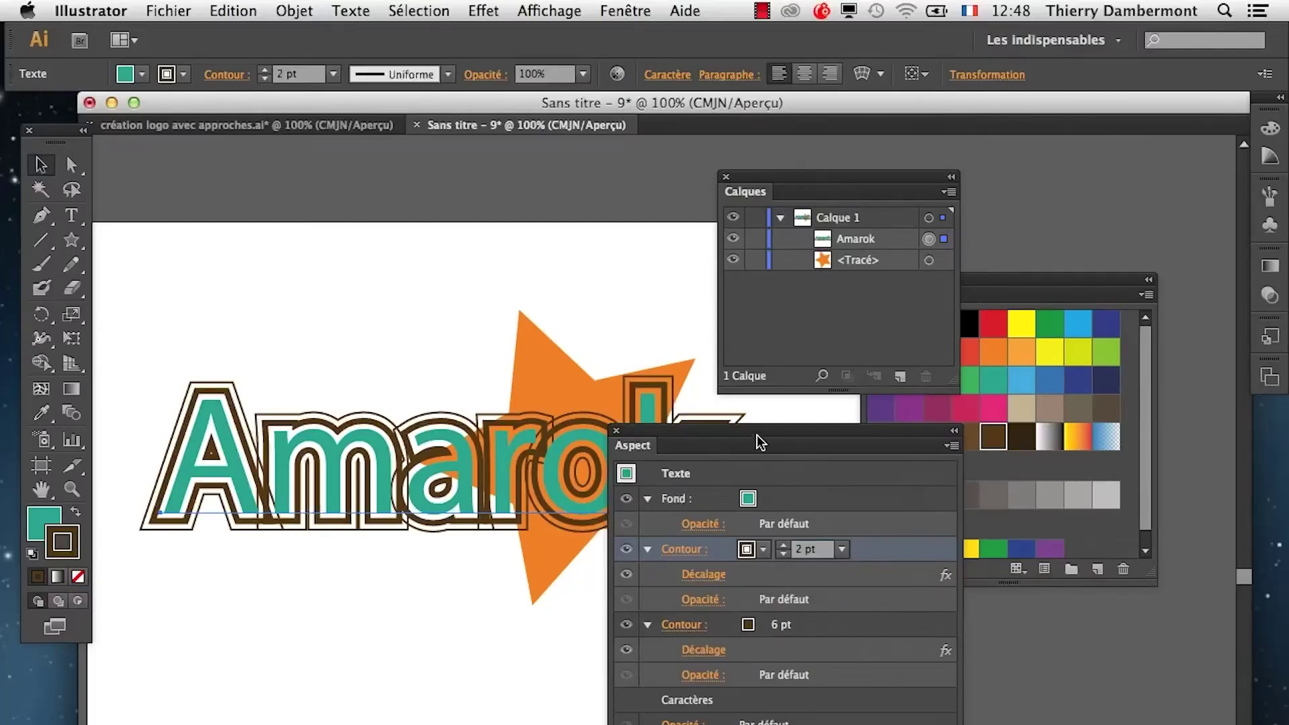
left_click_drag(756, 443, 925, 515)
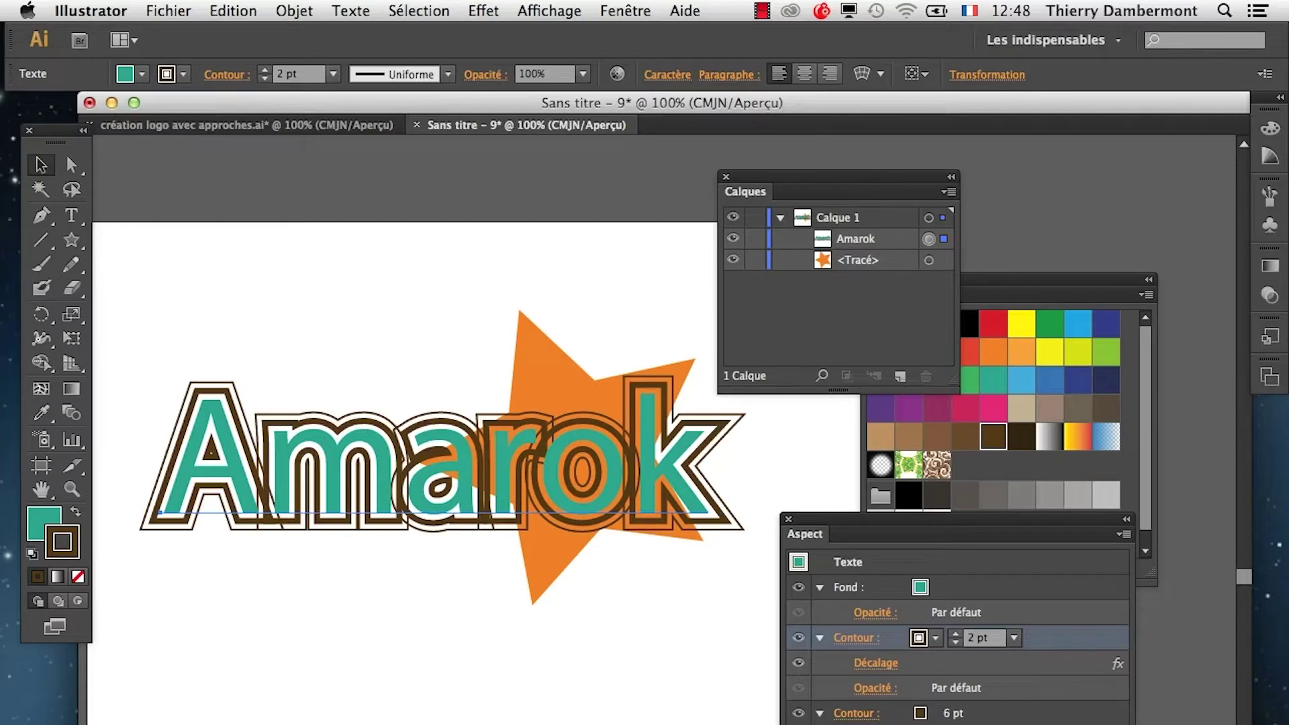
left_click_drag(913, 522, 449, 638)
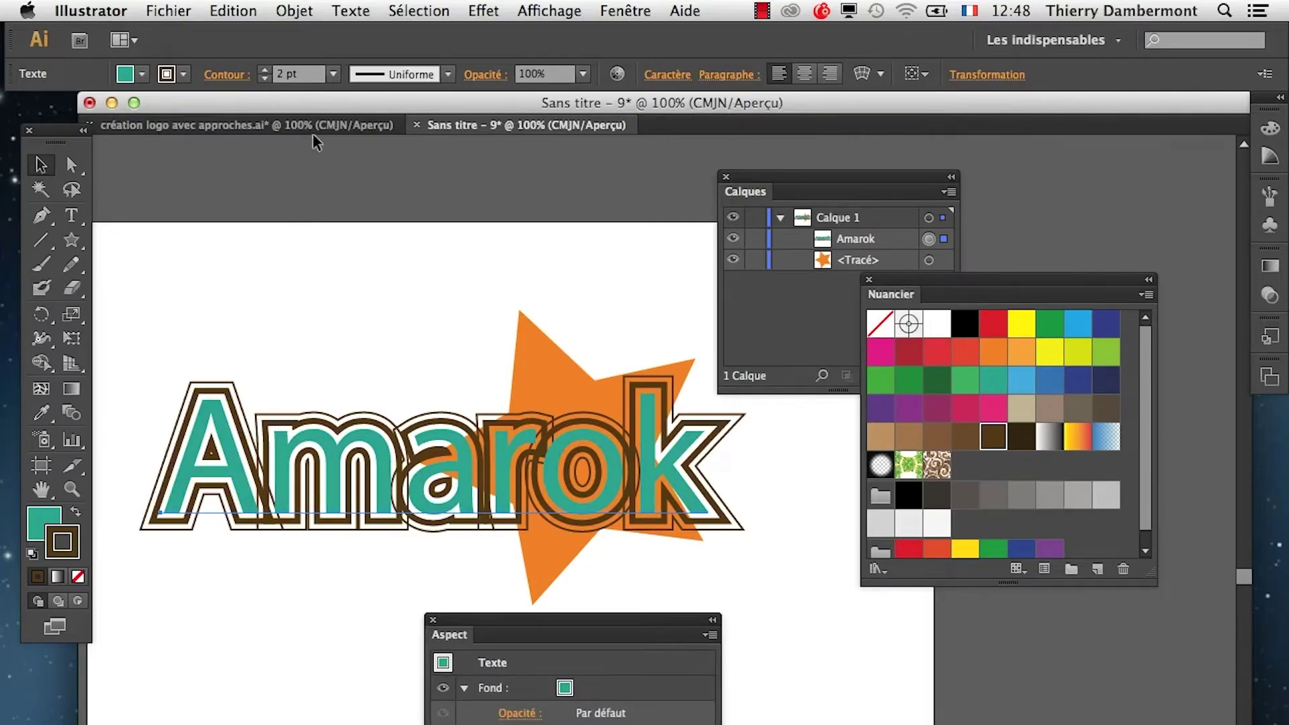
- Save the document as "contours avec décalage - 01.ai" in the folder "le 12 décembre 2013" with the Illustrator CS6 version options
left_click(168, 11)
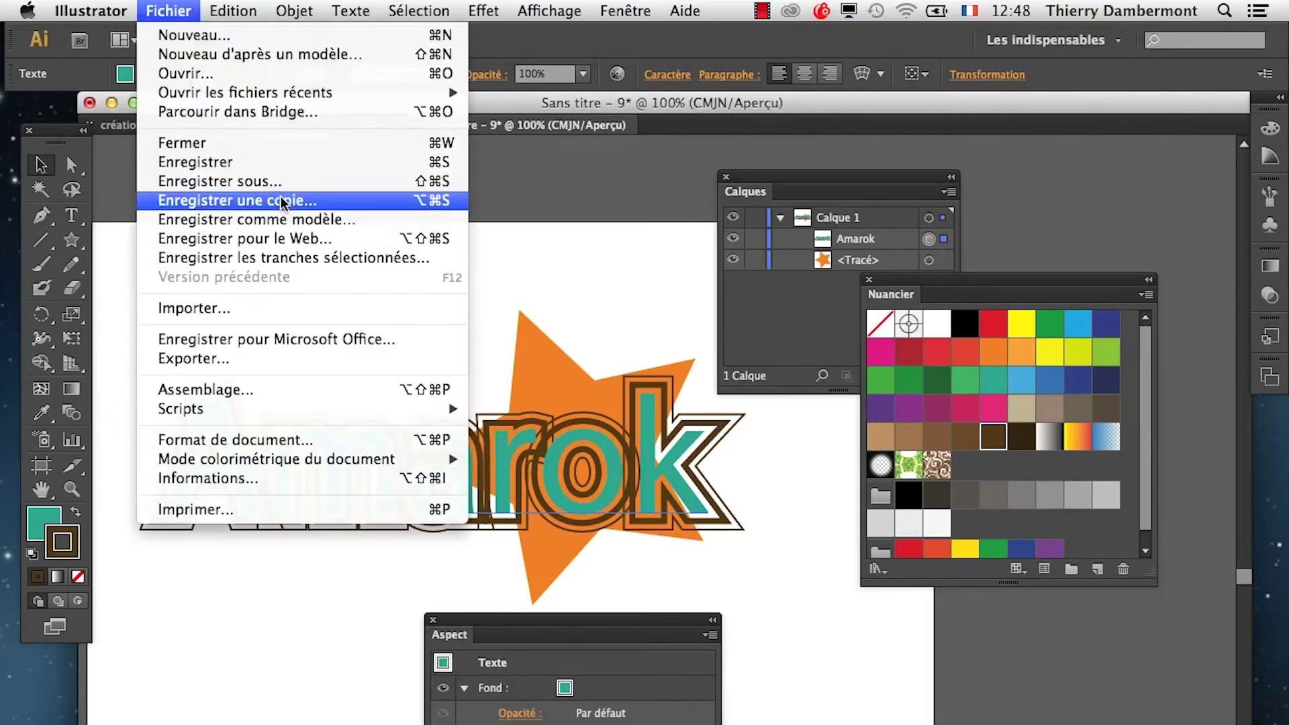
left_click(280, 181)
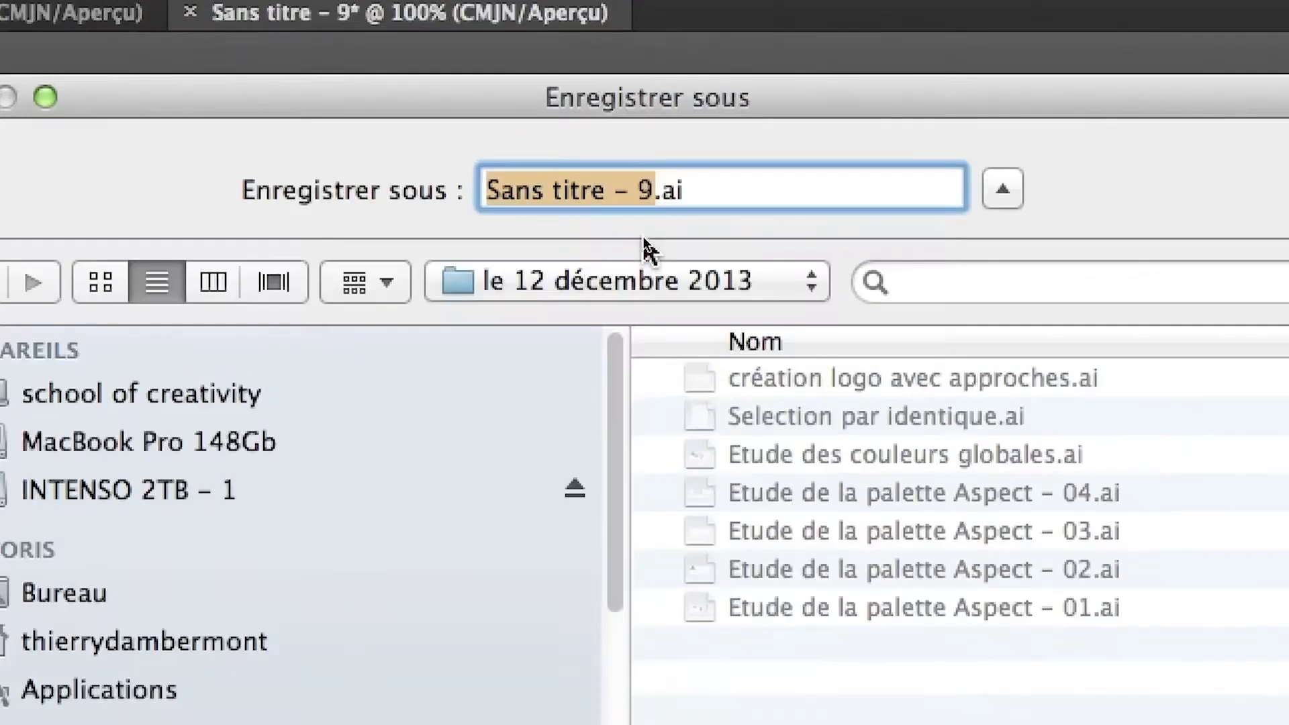
type("contour")
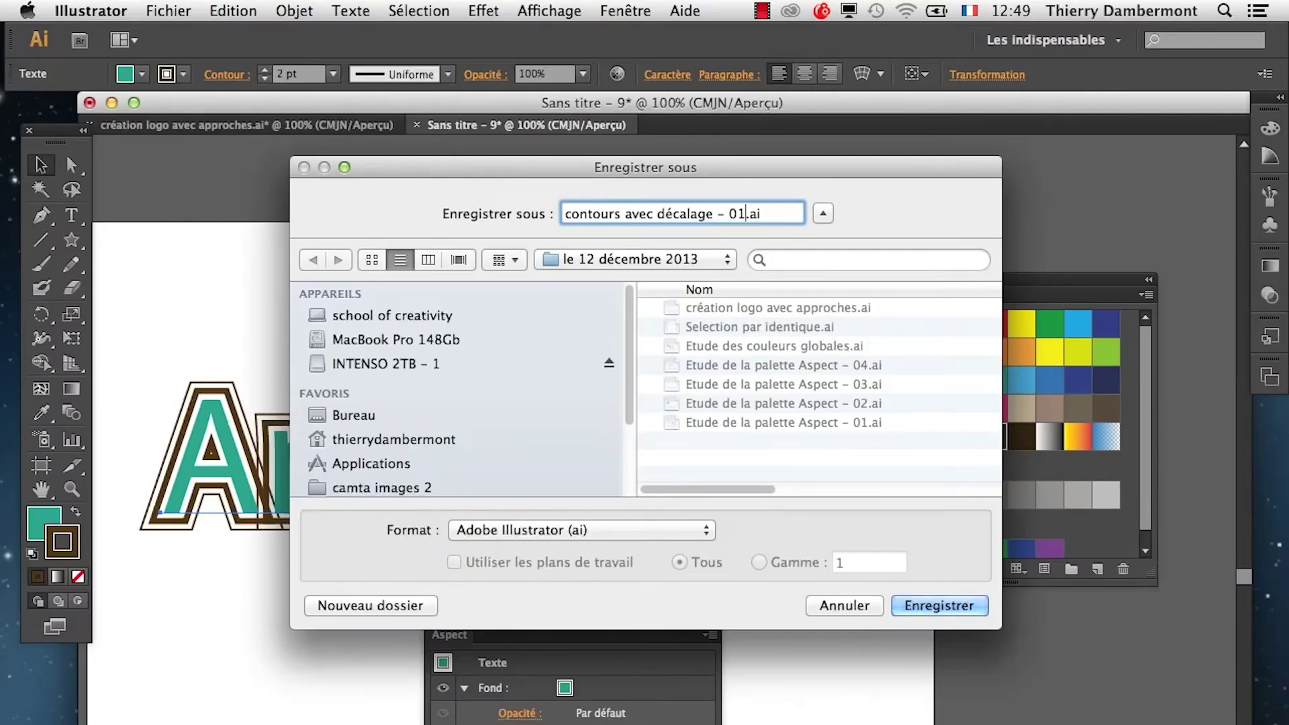
key("Return")
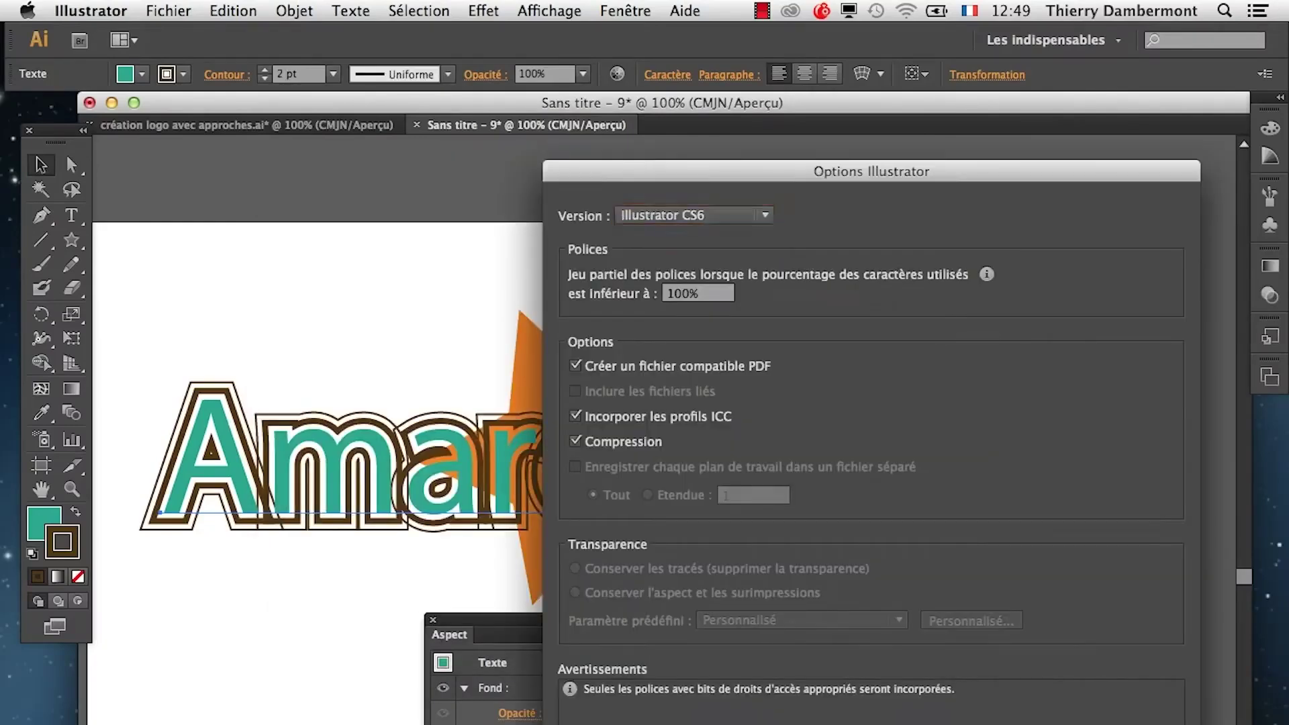
key("Return")
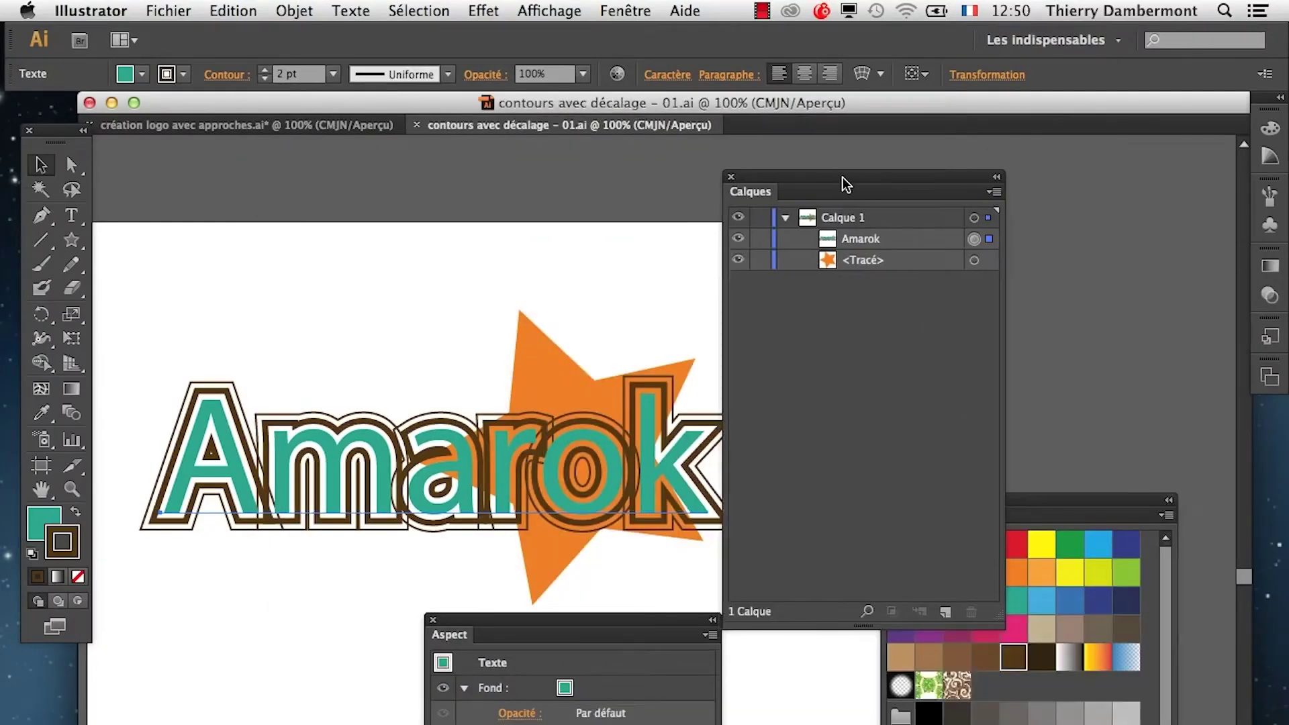
- Rearrange the workspace by moving and shortening the Layers panel and placing the Appearance panel below the Amarok text
left_click_drag(843, 180, 985, 163)
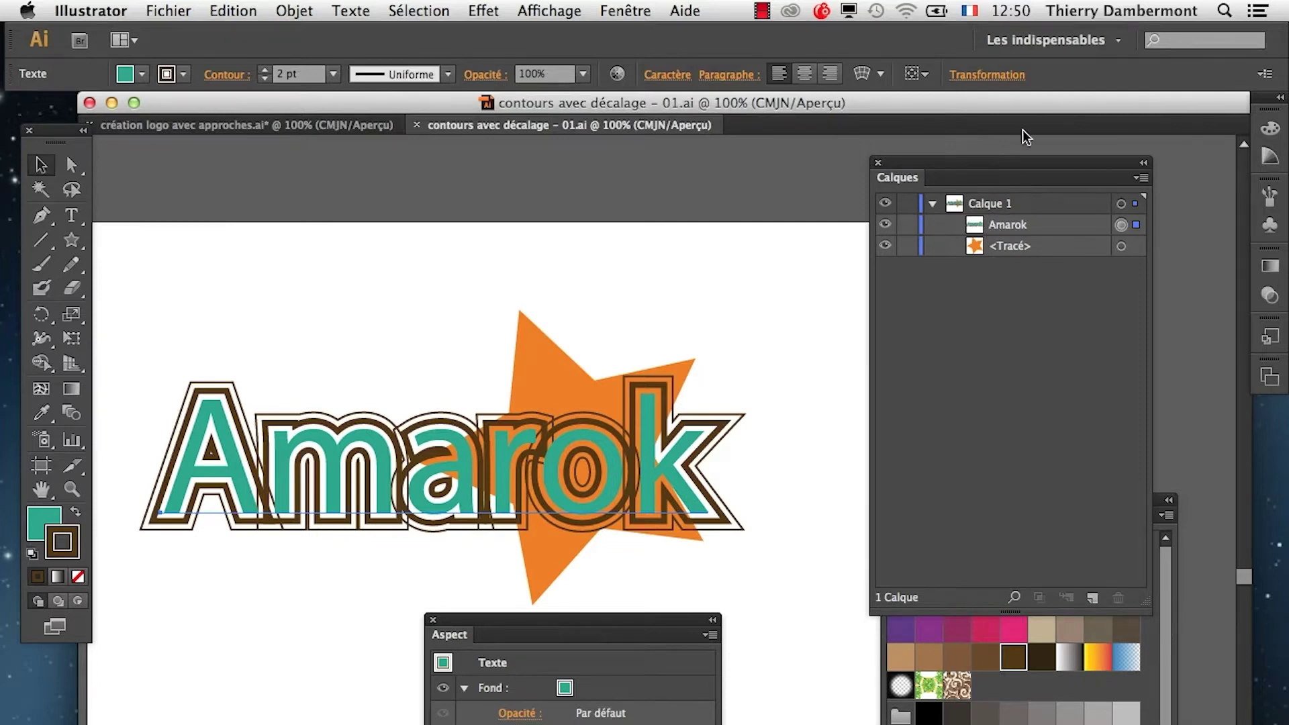
left_click_drag(1000, 161, 900, 111)
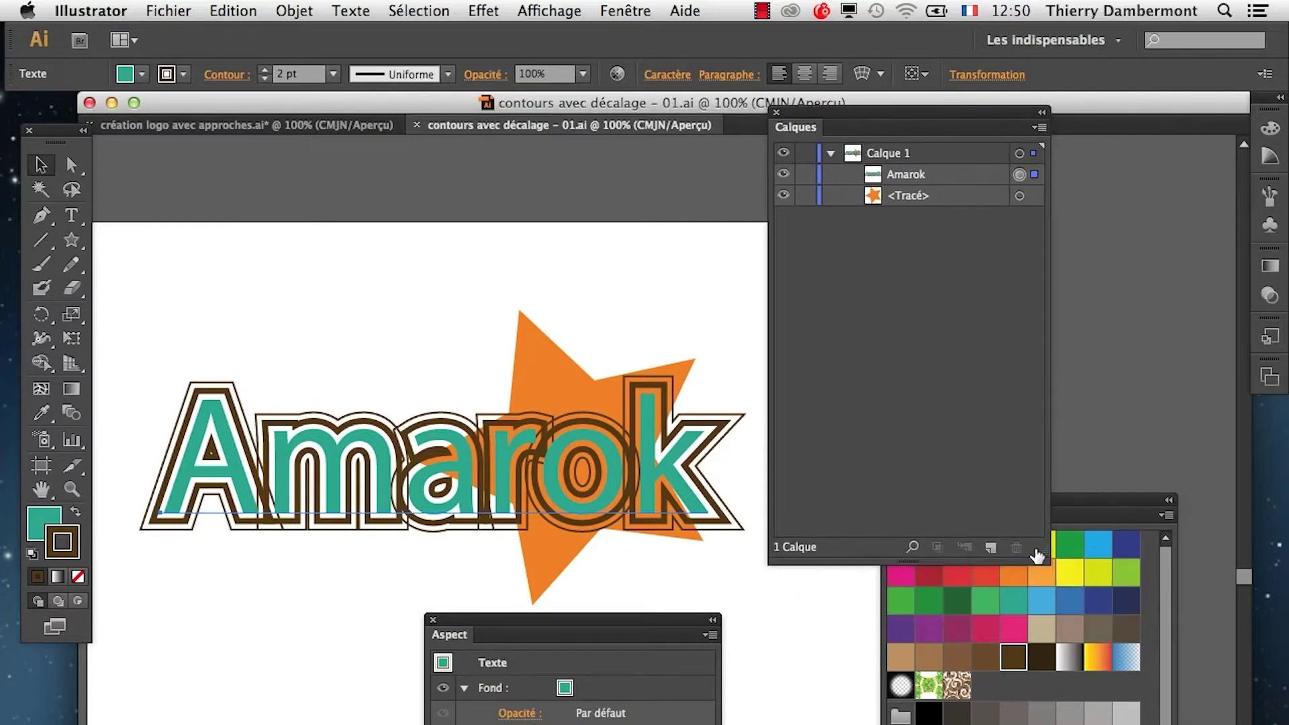
left_click_drag(1037, 556, 1048, 448)
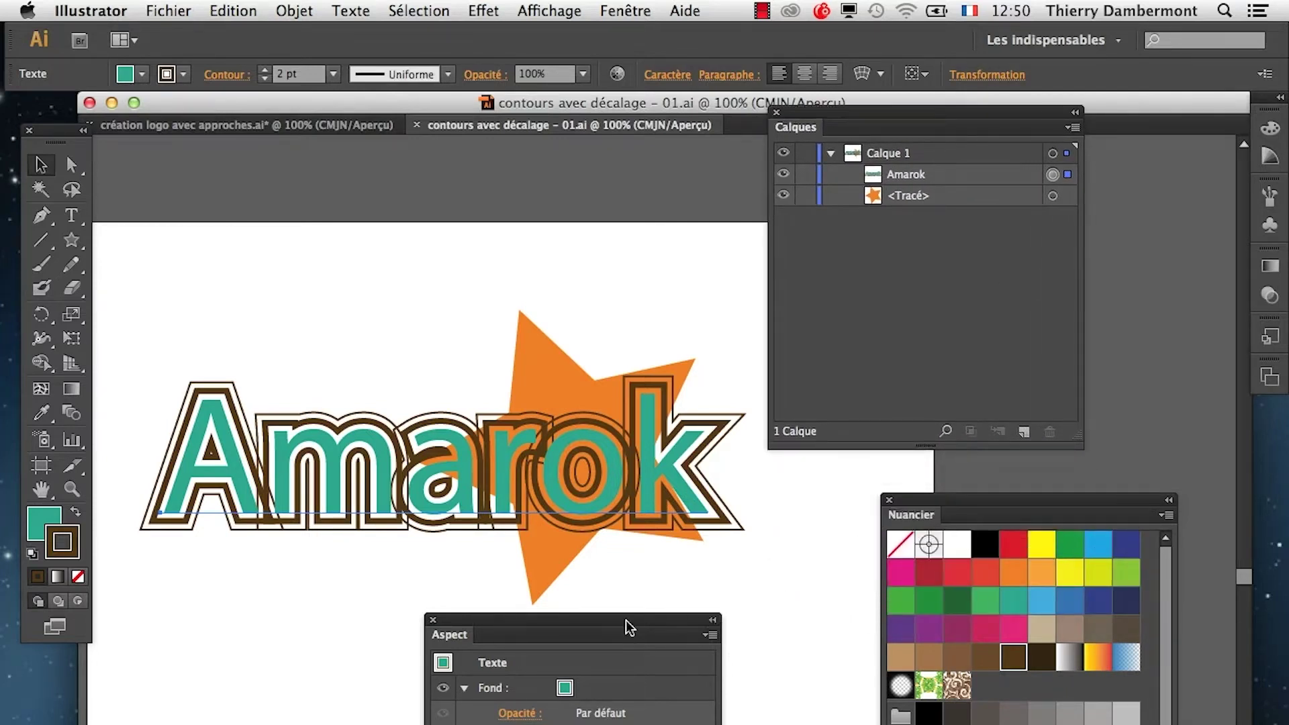
left_click_drag(626, 619, 376, 559)
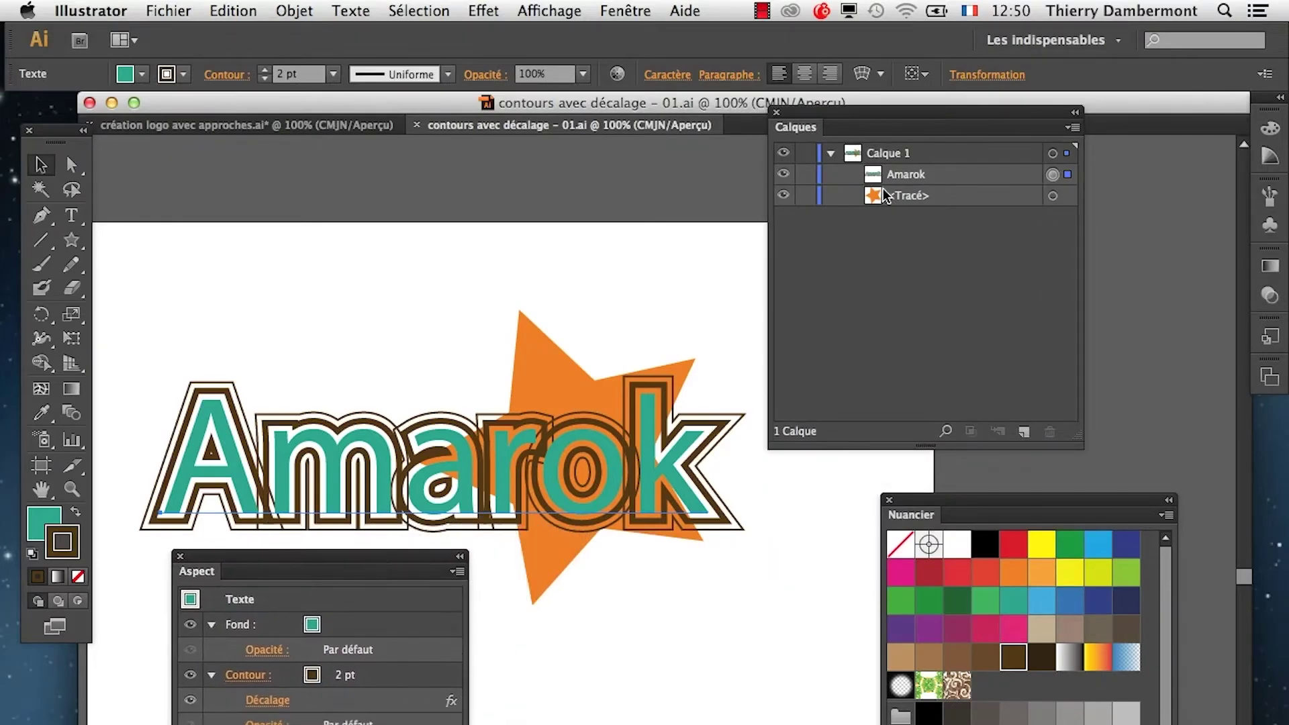
- Show the Graphic Styles panel and detach it as a floating panel beside the Appearance panel
left_click(625, 10)
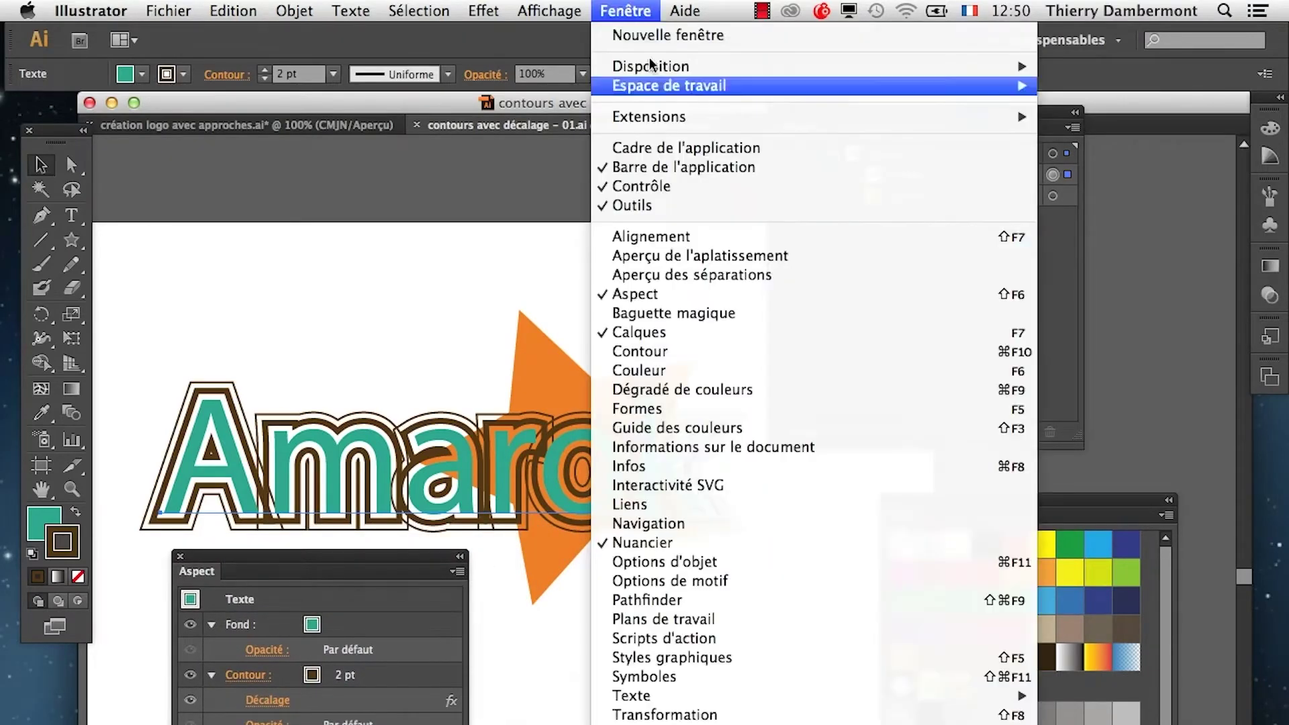
left_click(781, 656)
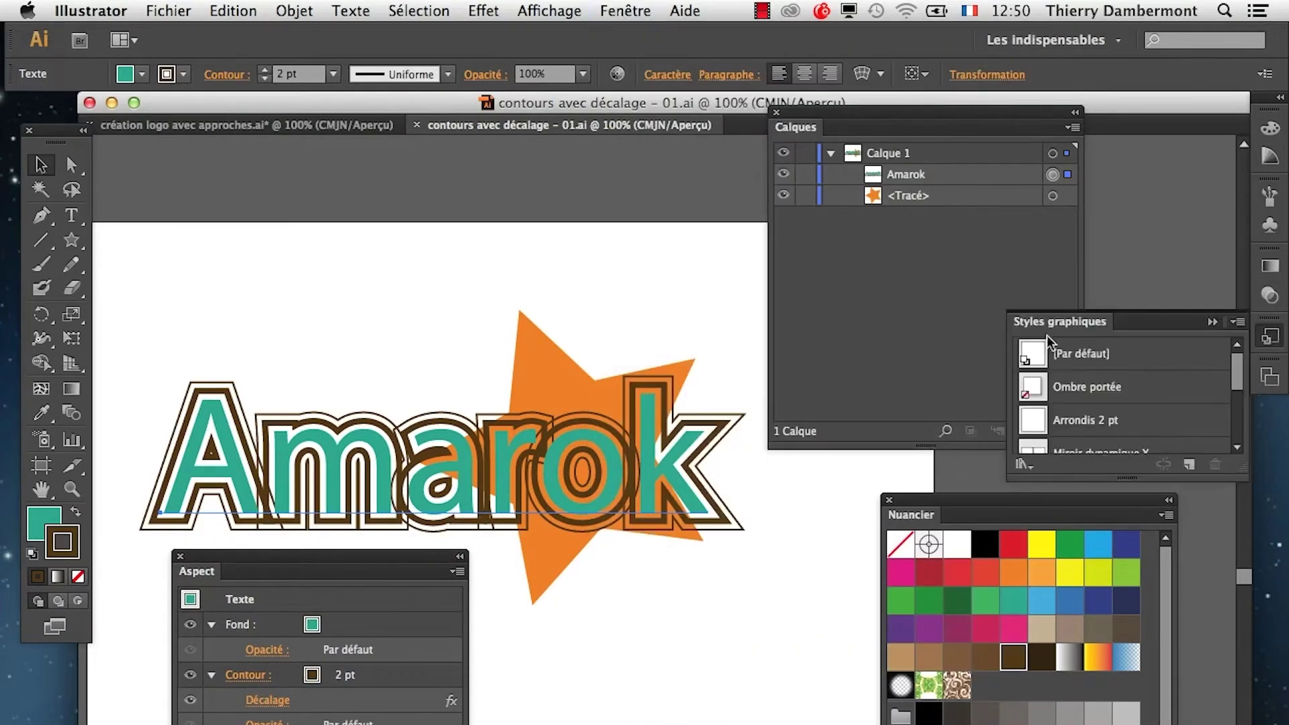
left_click_drag(1051, 322, 667, 565)
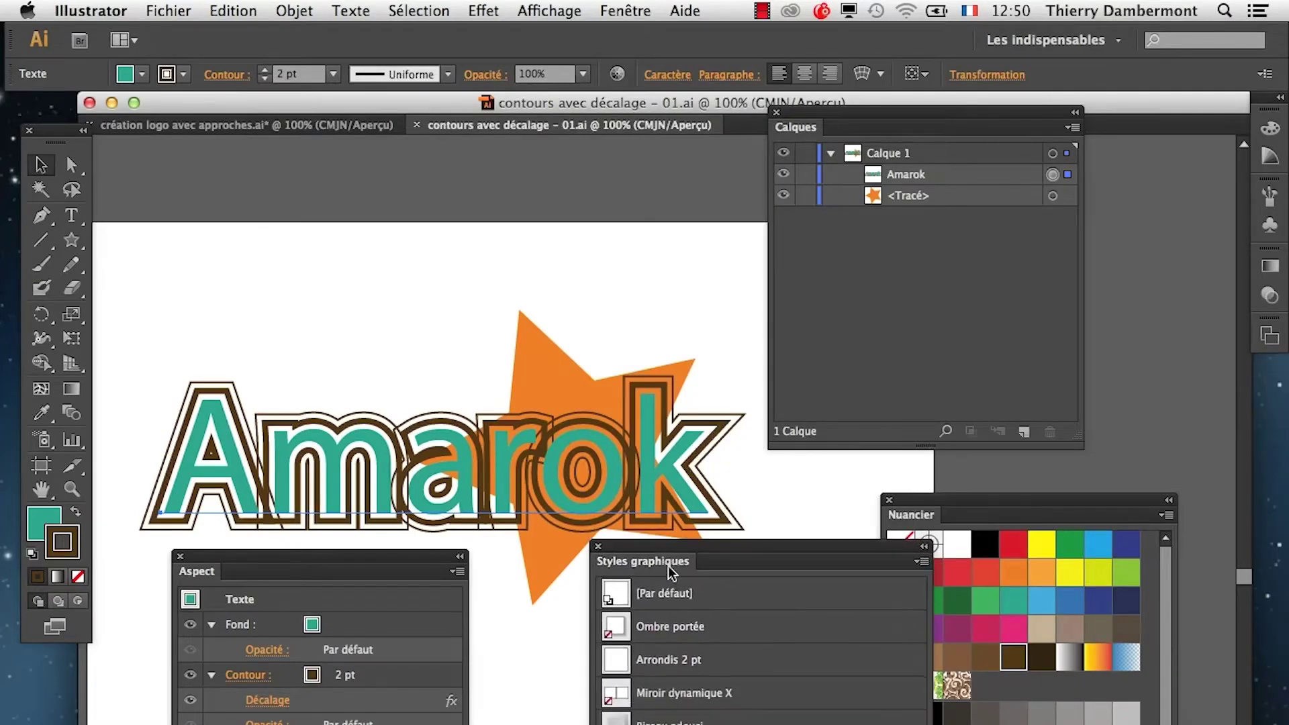
- Save the Amarok text's appearance as a new graphic style and move the Graphic Styles panel away from the lettering
left_click_drag(932, 722, 942, 723)
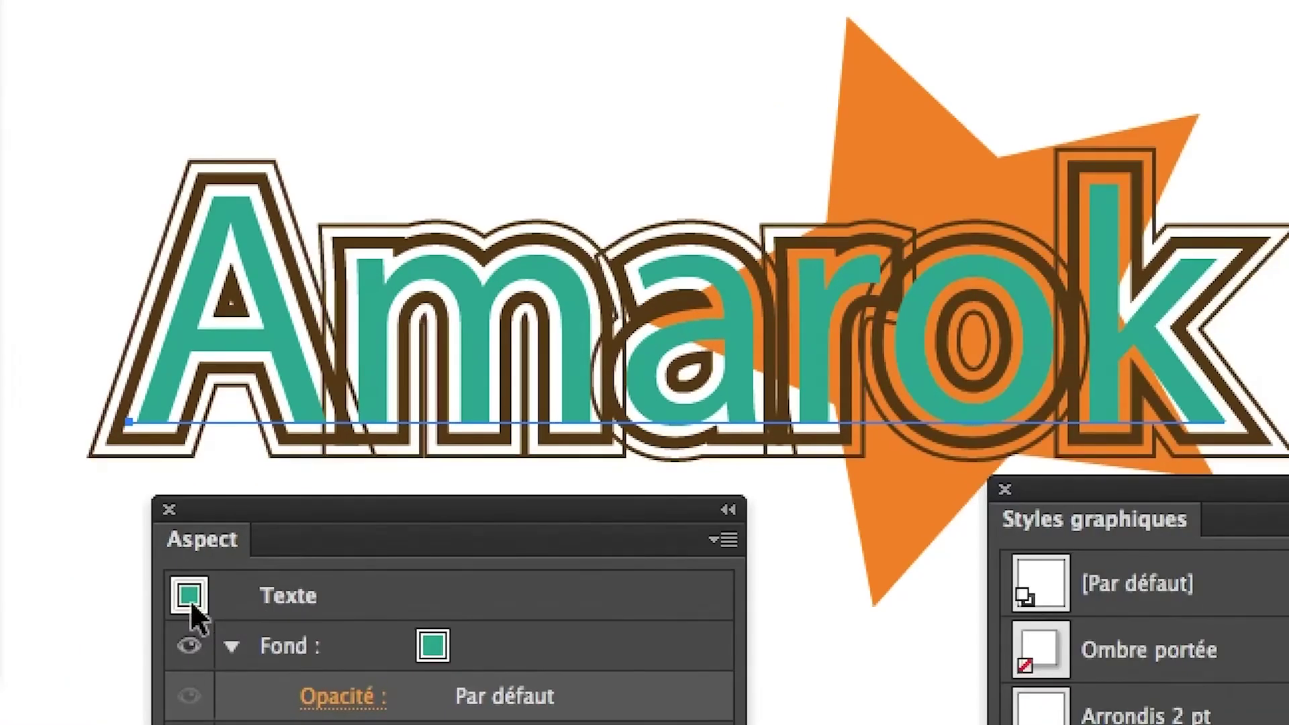
left_click(184, 598)
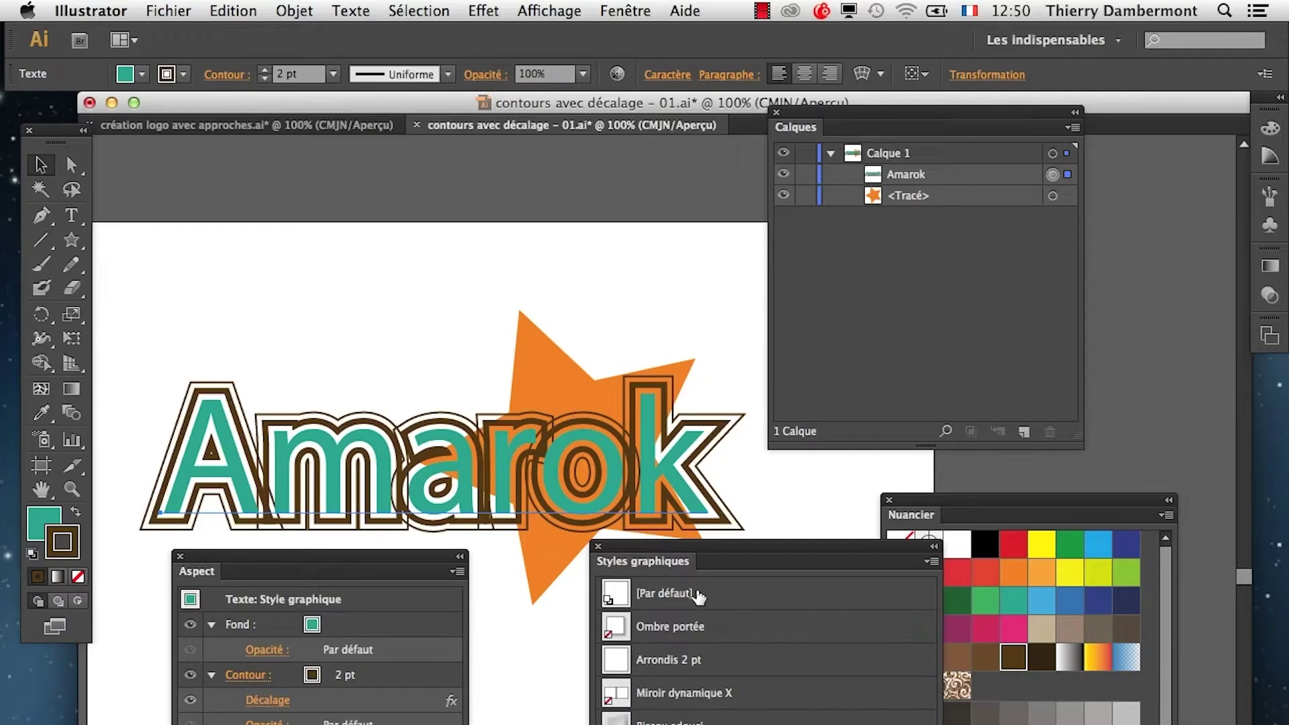
left_click_drag(670, 557, 881, 479)
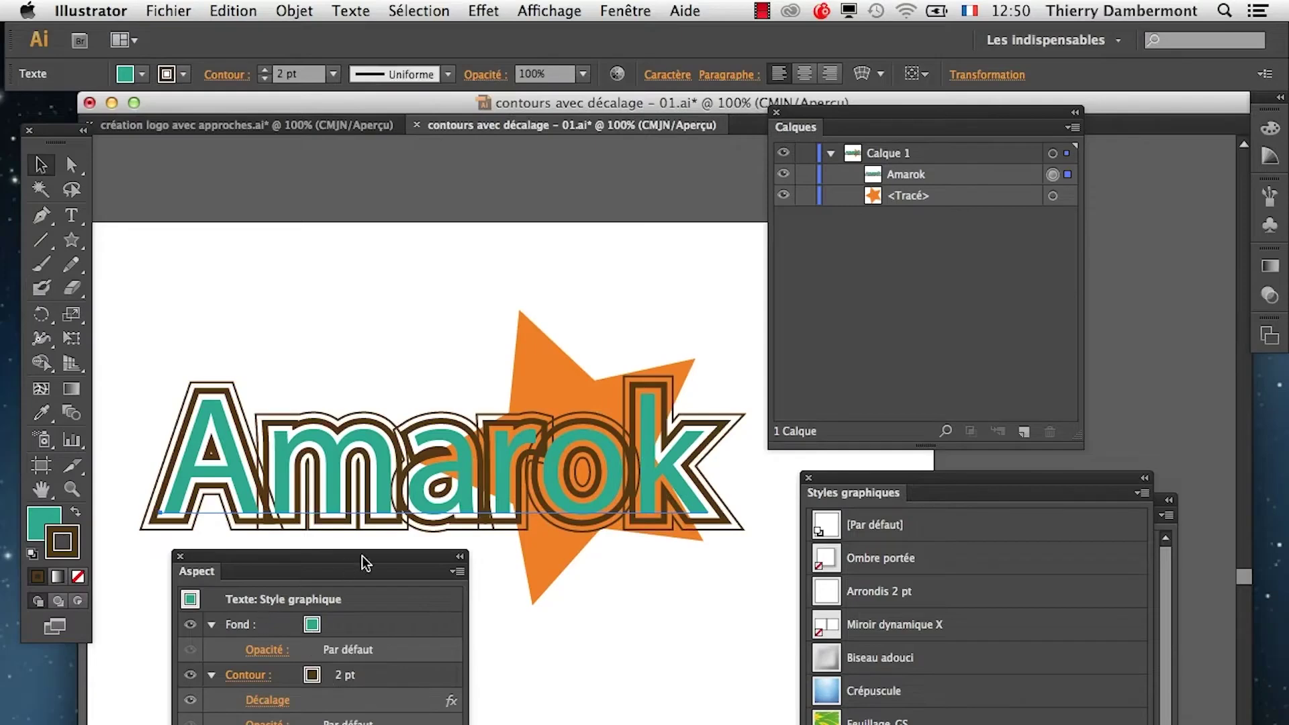
- Reduce the Amarok text to its basic appearance and clear its remaining appearance attributes
left_click(457, 572)
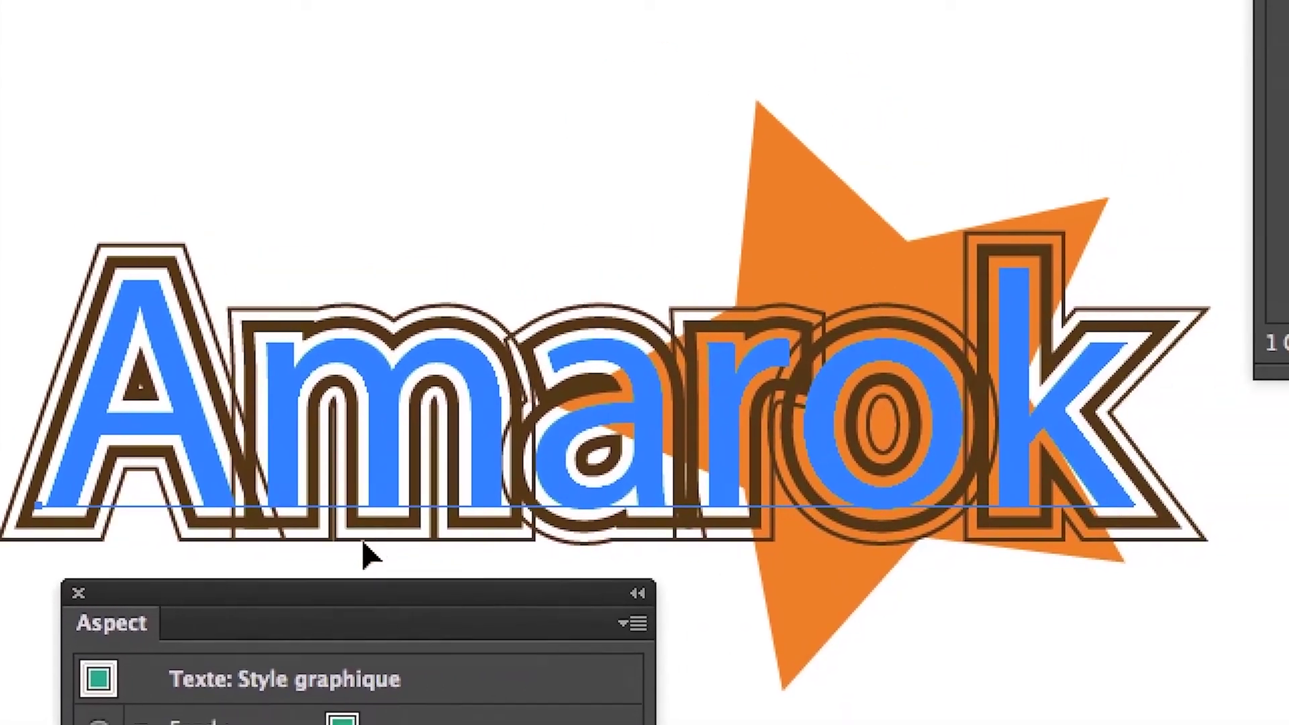
left_click(633, 623)
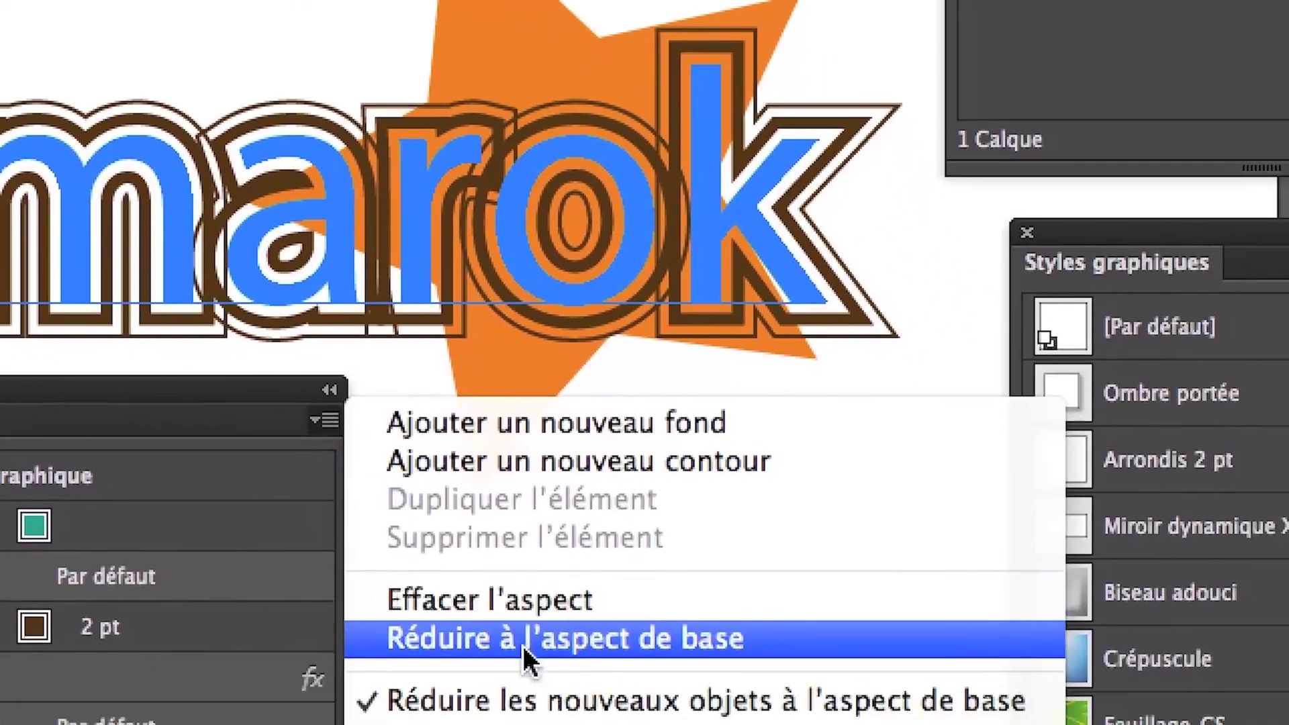
left_click(522, 646)
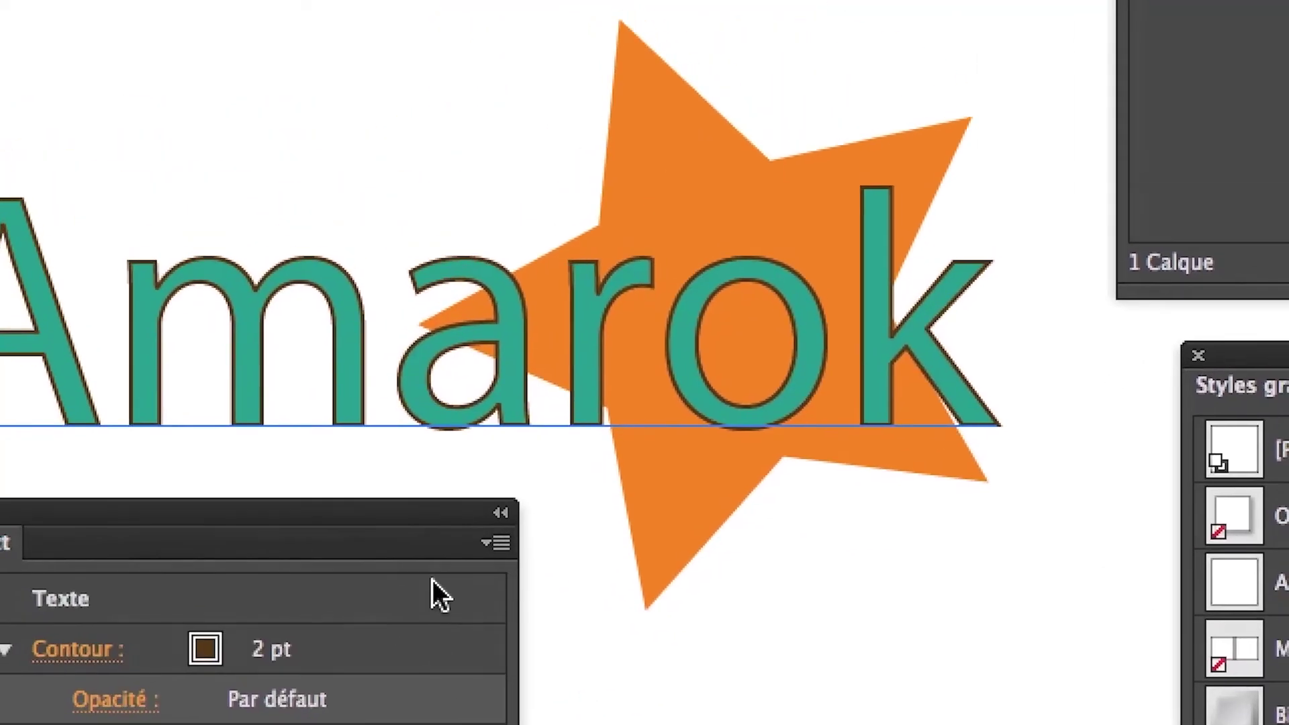
left_click(497, 544)
left_click(660, 722)
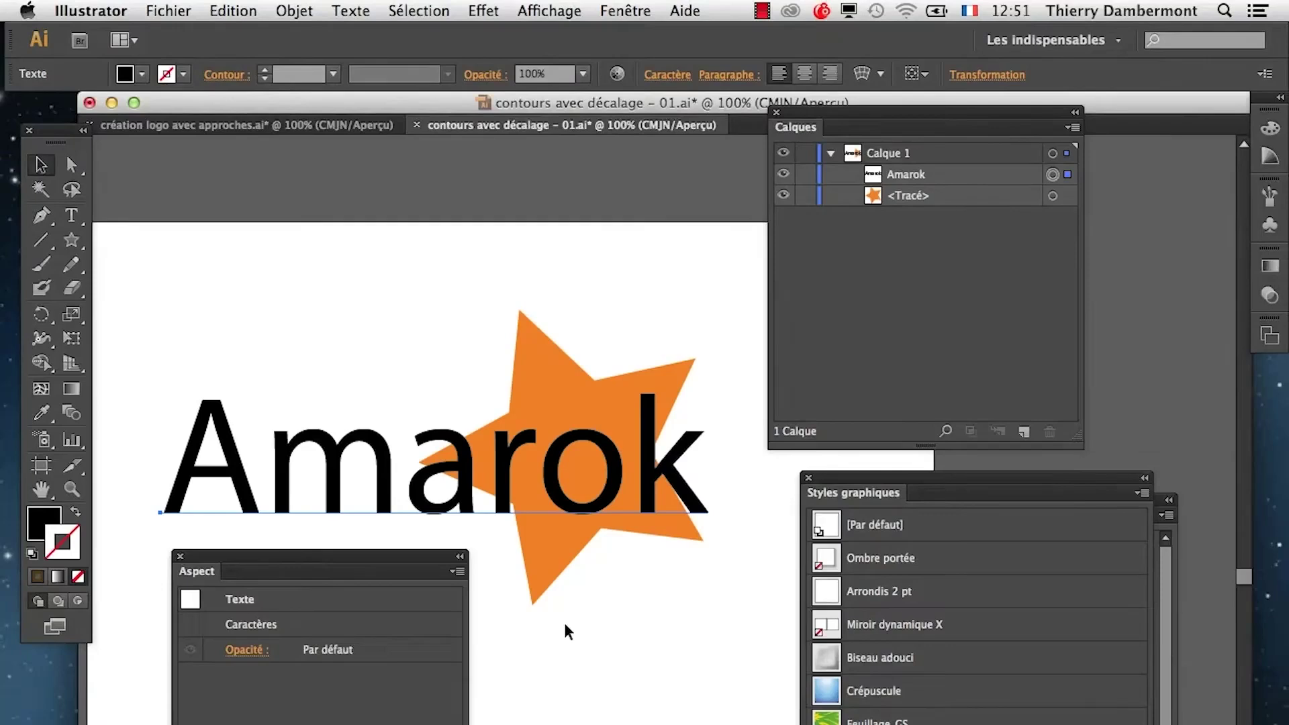
- Rearrange the Appearance, Graphic Styles and Swatches panels below the artwork to leave the text and star uncovered
left_click_drag(438, 560, 369, 671)
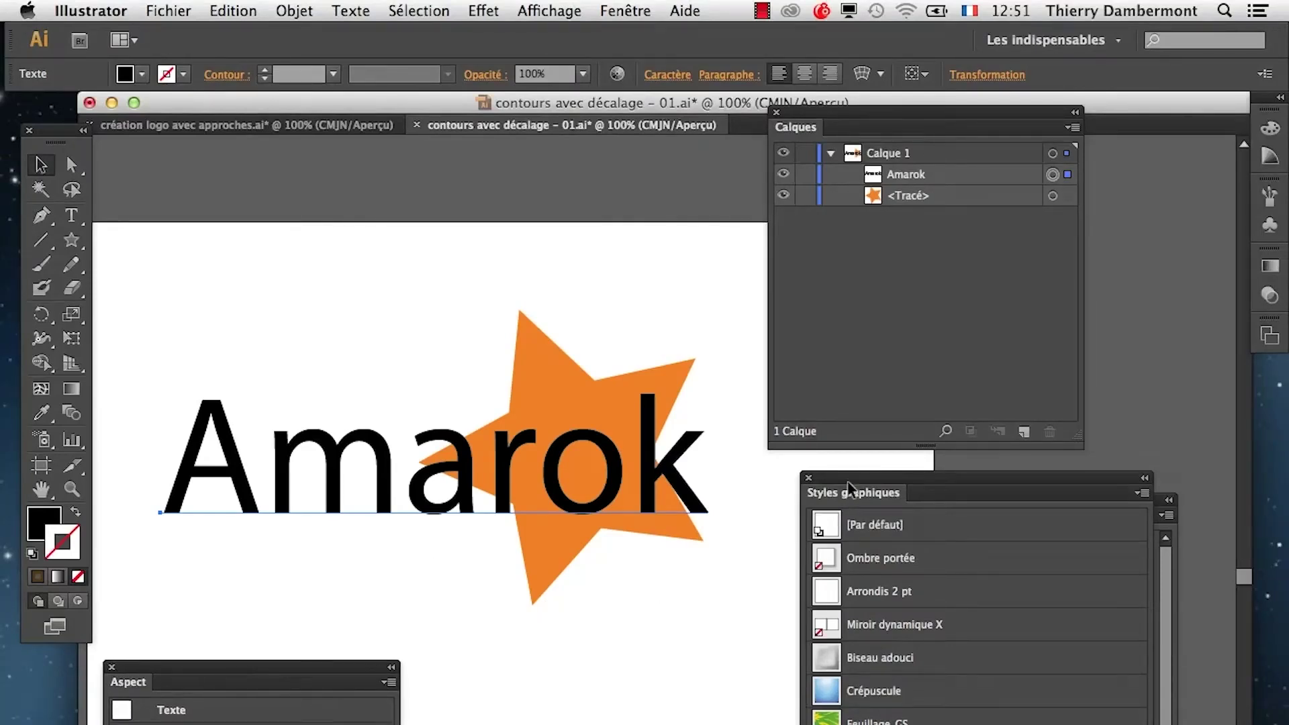
left_click_drag(851, 477, 631, 650)
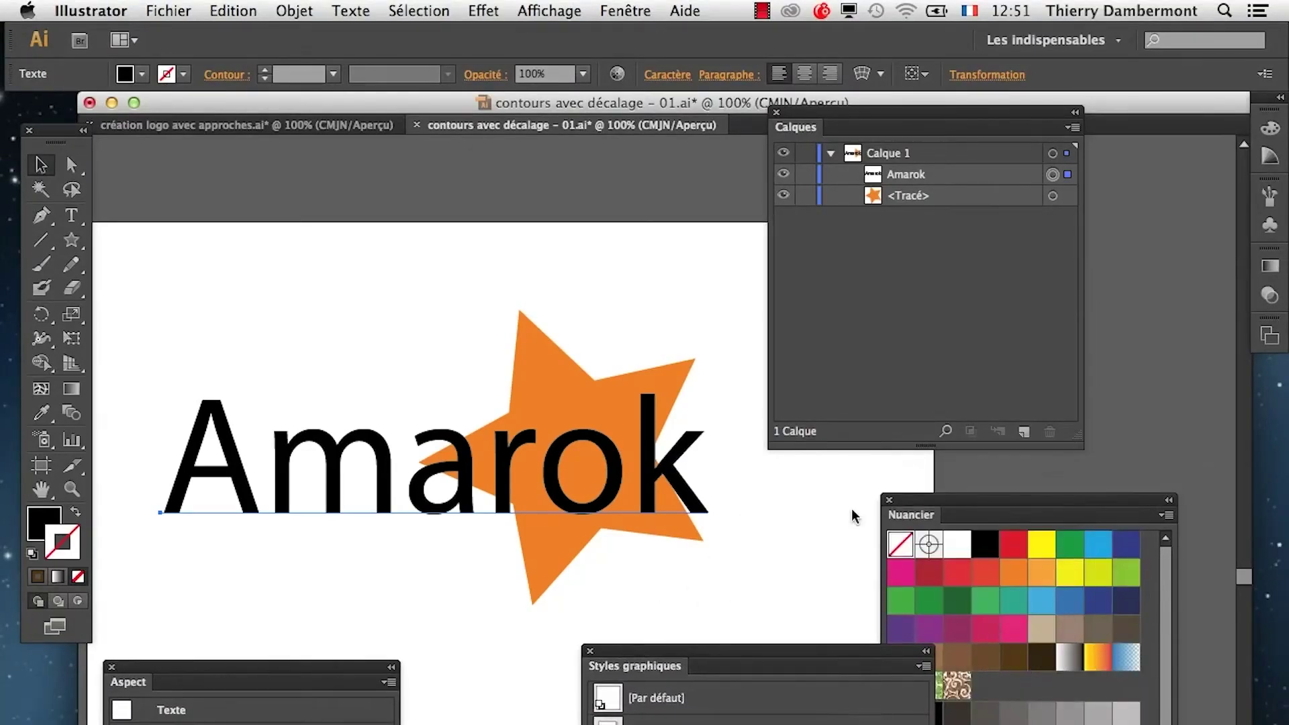
left_click(906, 513)
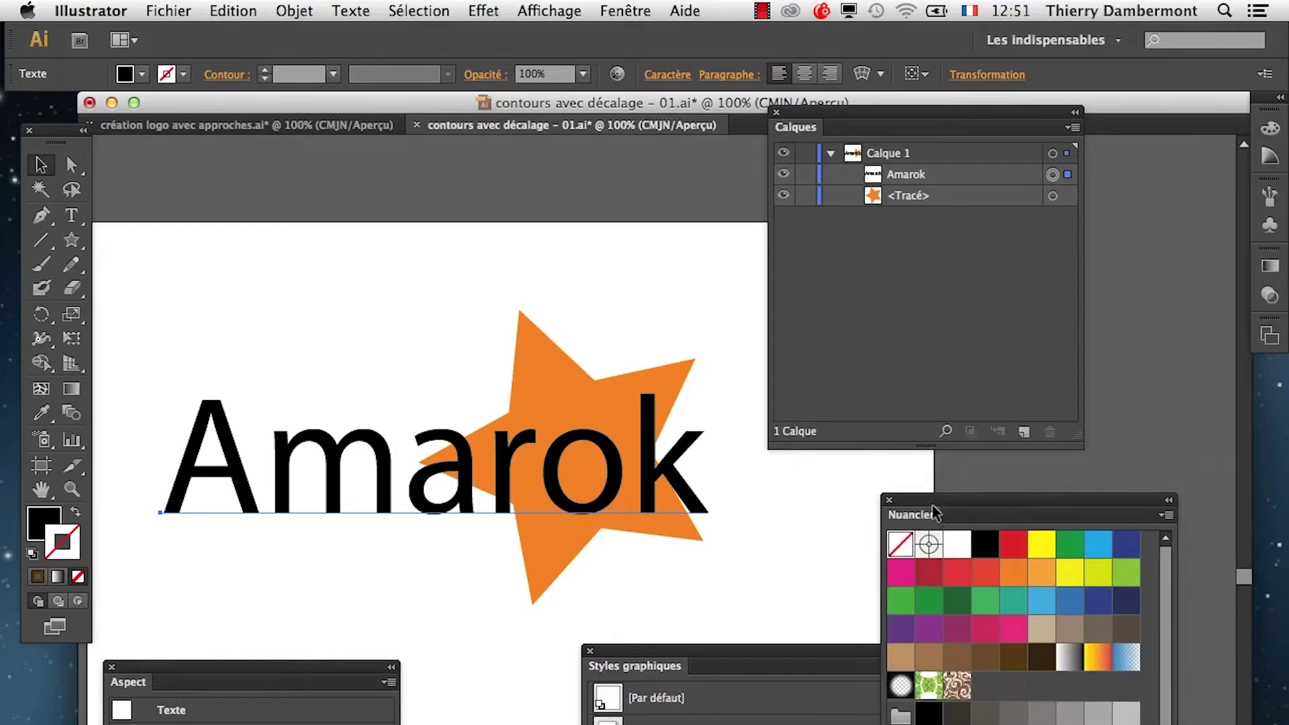
left_click_drag(935, 513, 1045, 617)
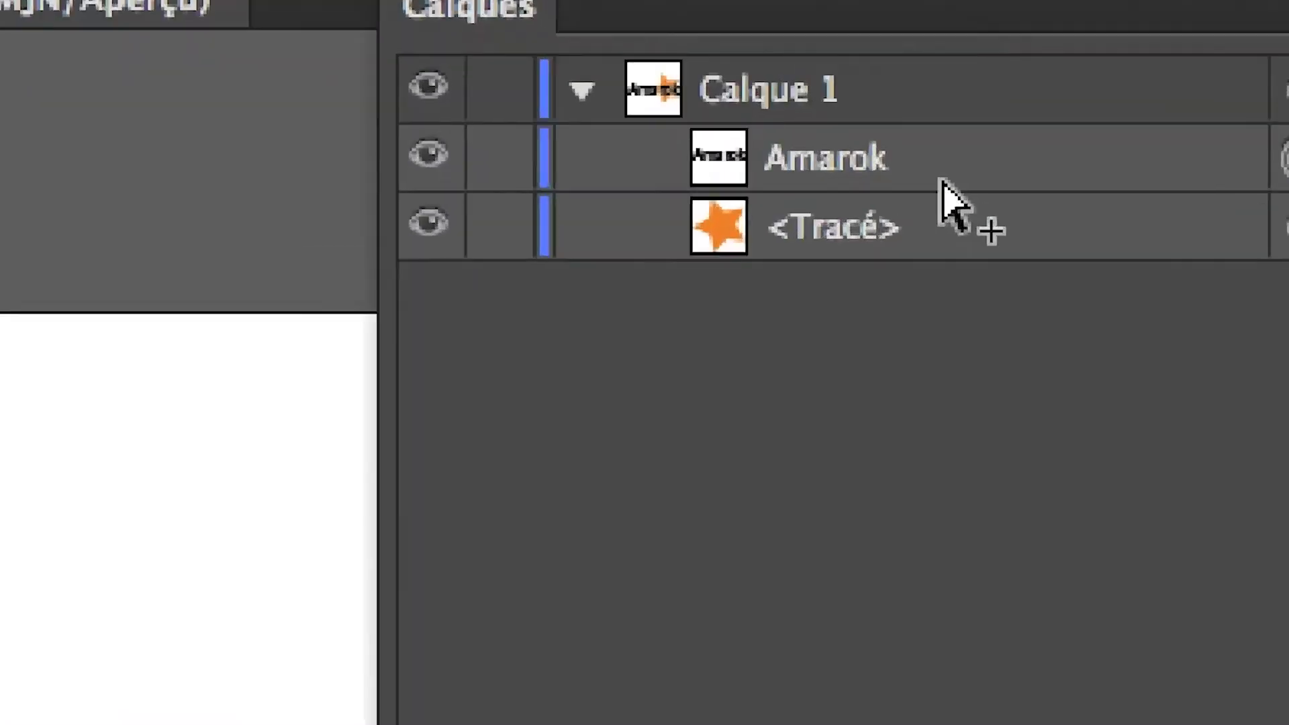
- Convert the Amarok text to outlines and examine the letter paths inside its group
left_click(940, 176)
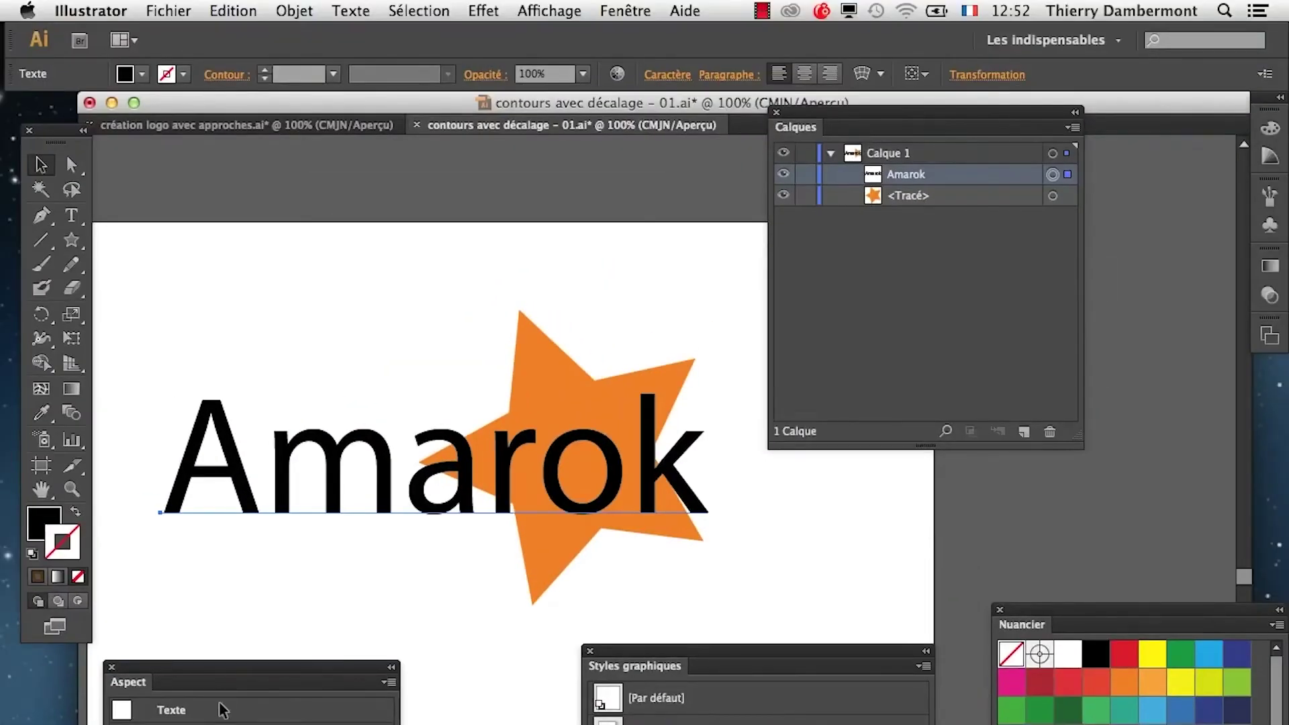
left_click_drag(274, 676, 475, 544)
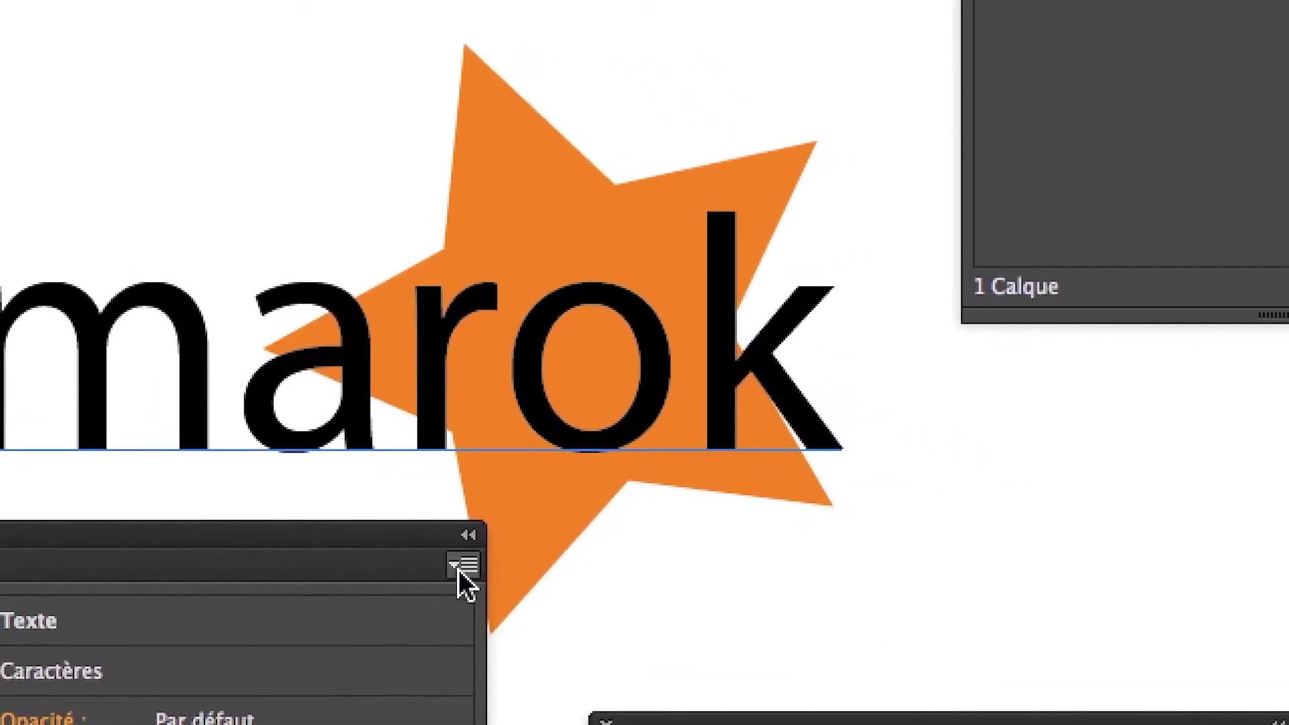
left_click(492, 566)
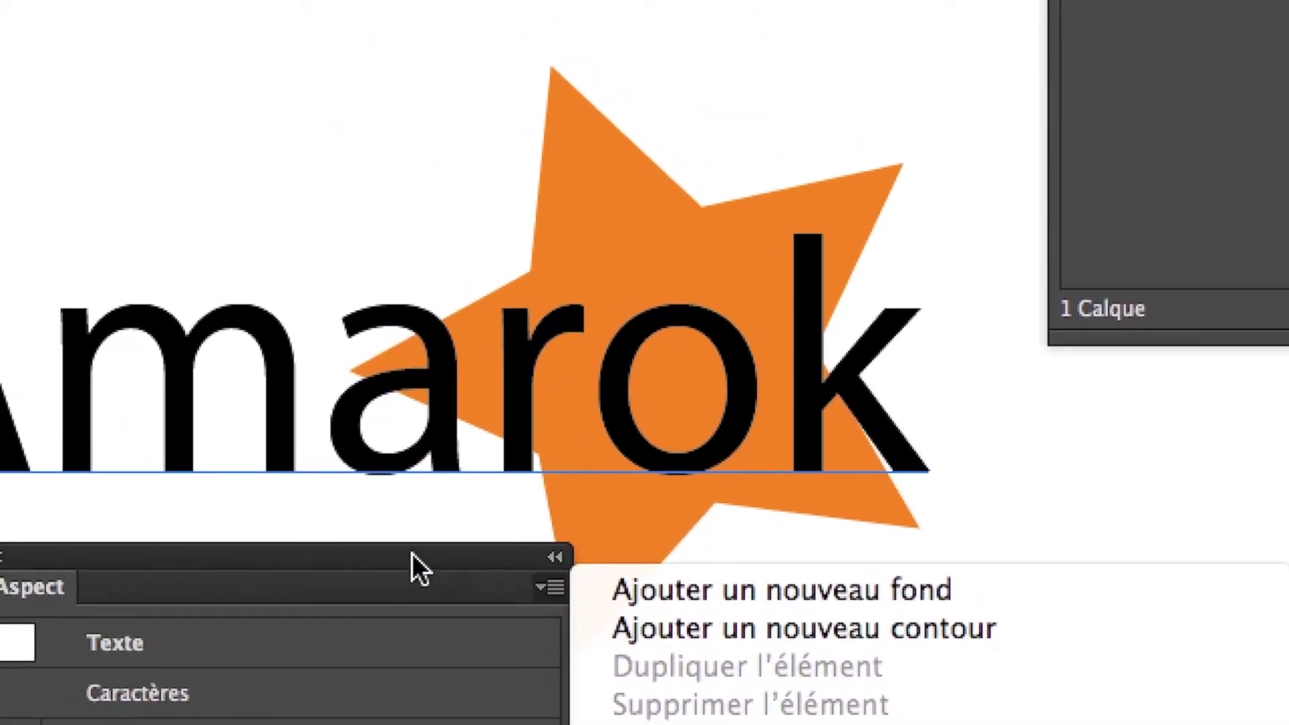
left_click(278, 408)
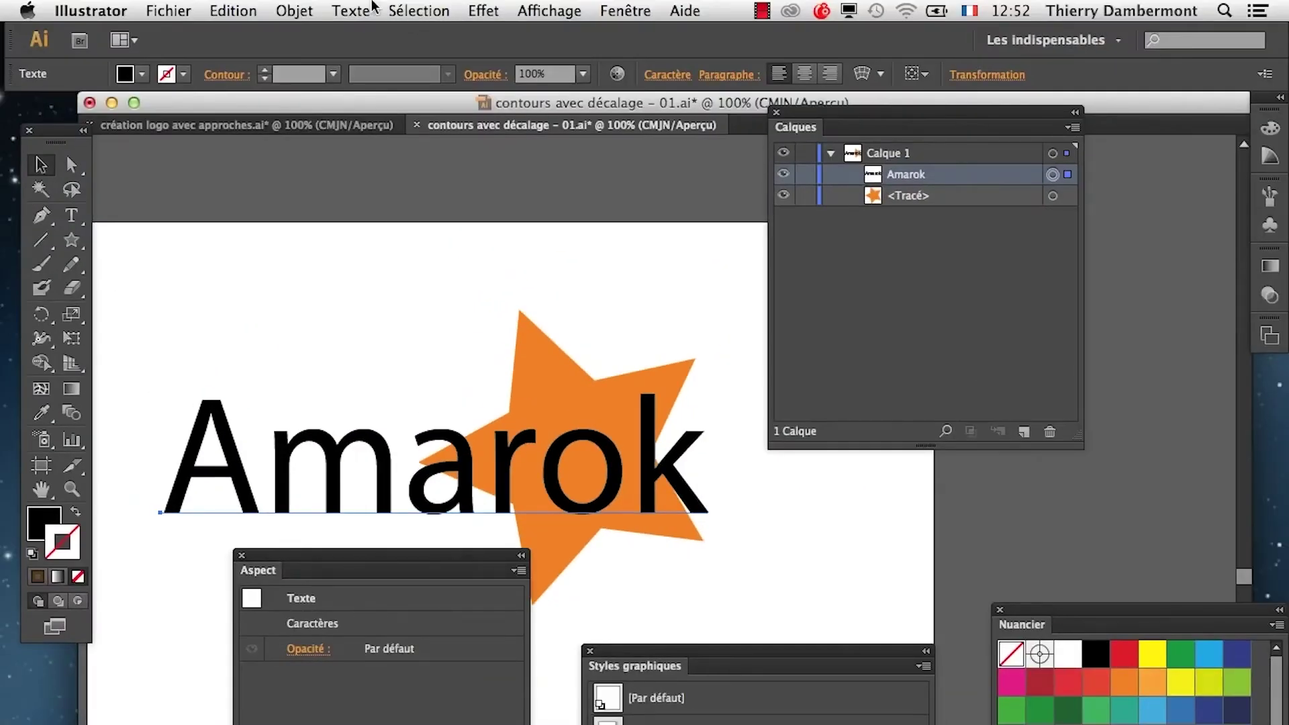
left_click(352, 10)
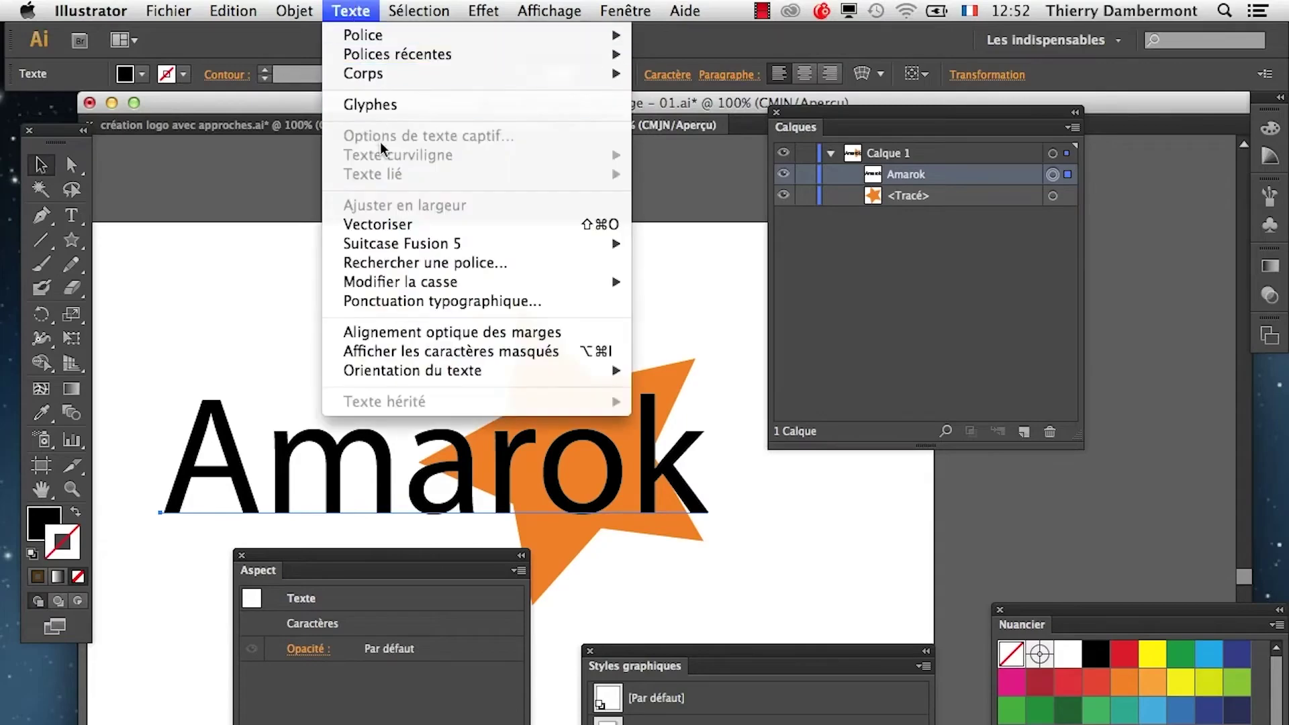
left_click(390, 223)
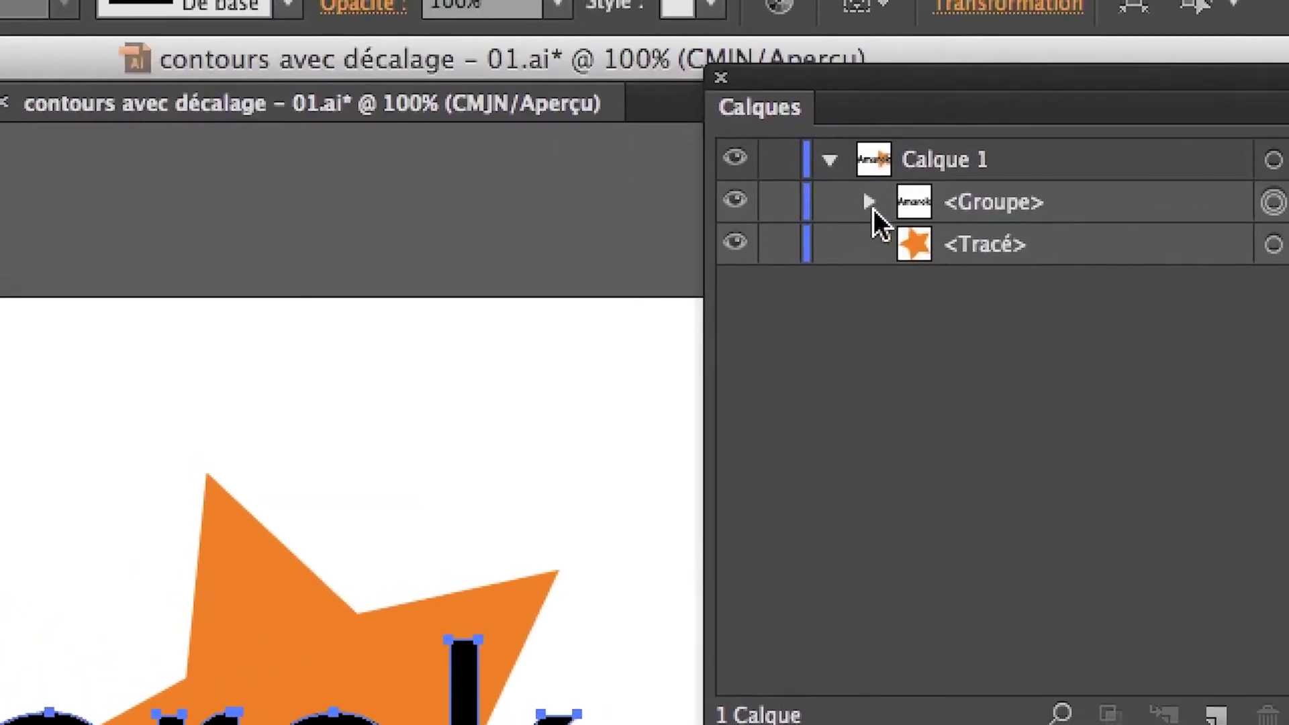
left_click(870, 203)
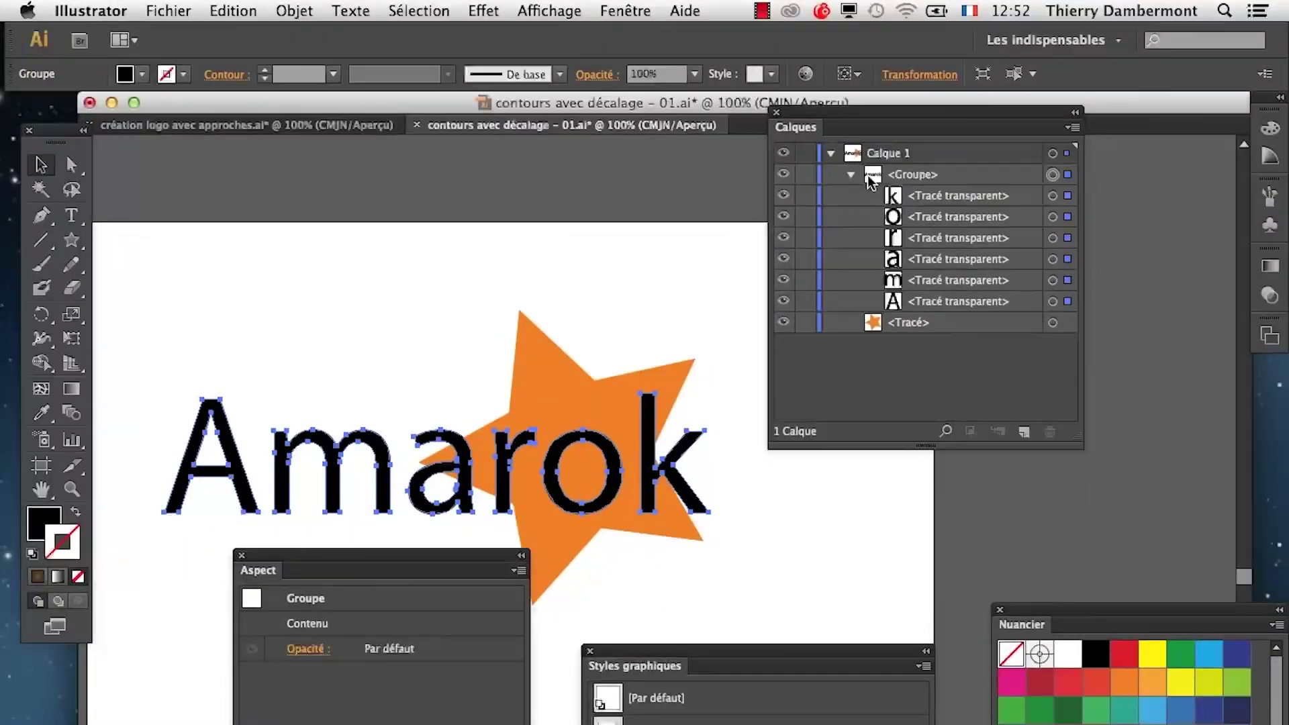
left_click(850, 174)
- Apply the saved "Style graphique" style to the outlined Amarok group and move the style and Appearance panels off the artwork
left_click_drag(834, 652, 616, 180)
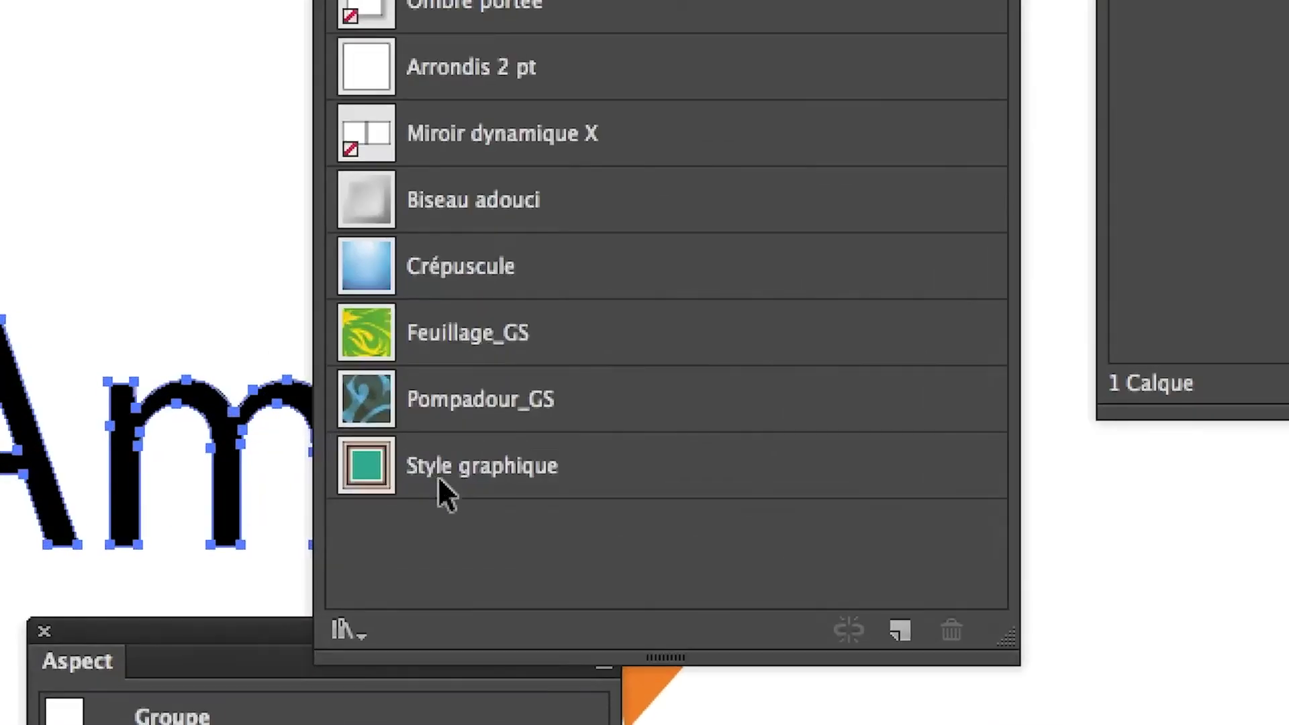
left_click(438, 477)
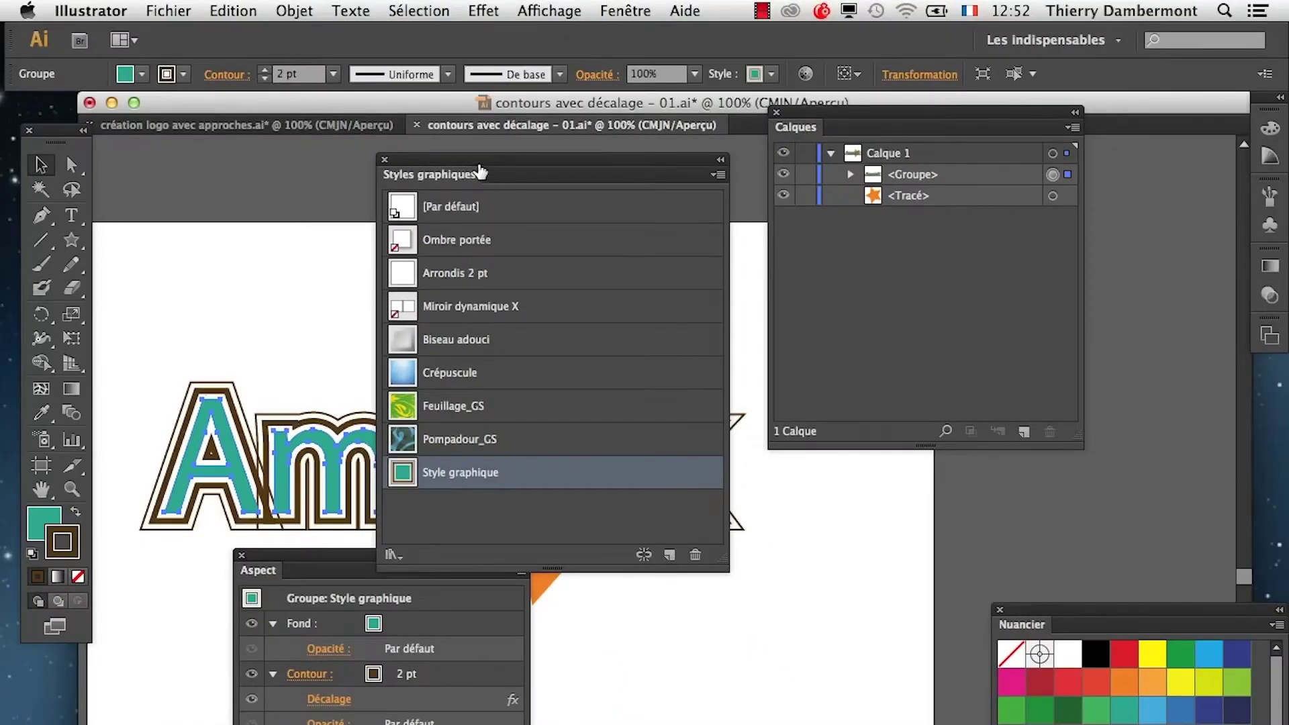
left_click_drag(480, 173, 914, 518)
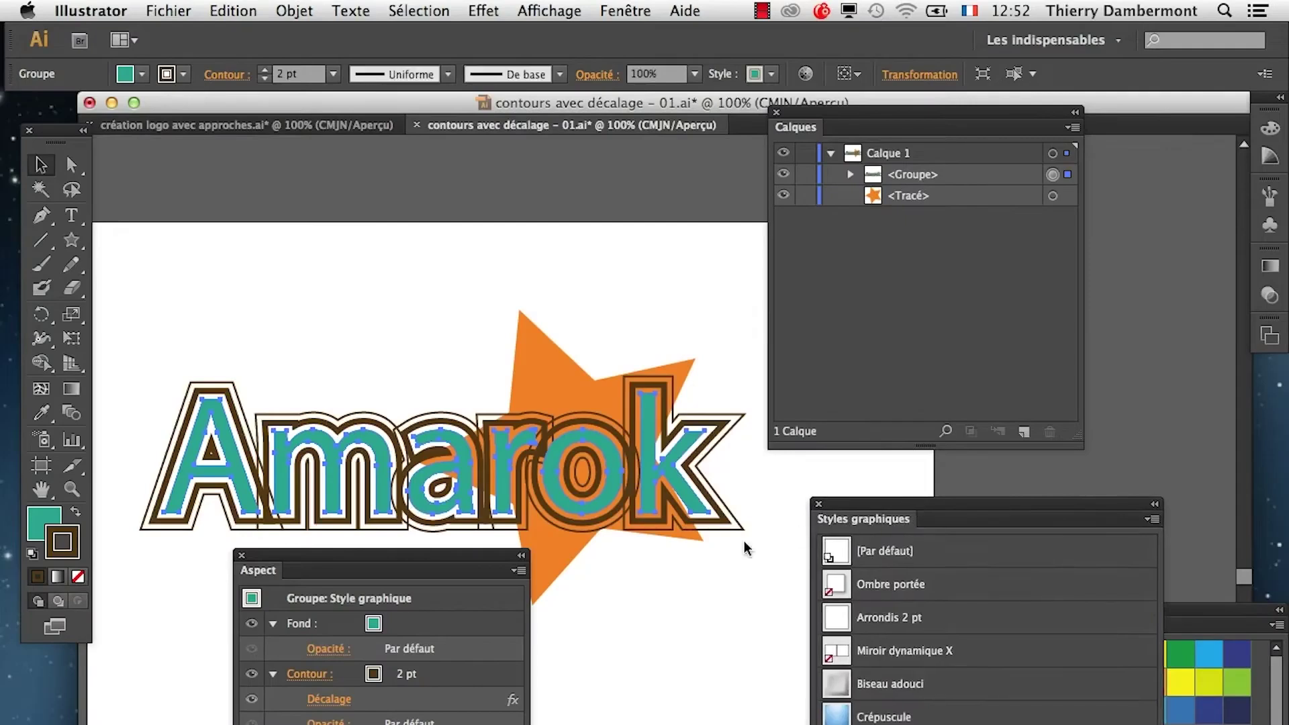
left_click_drag(353, 569, 248, 619)
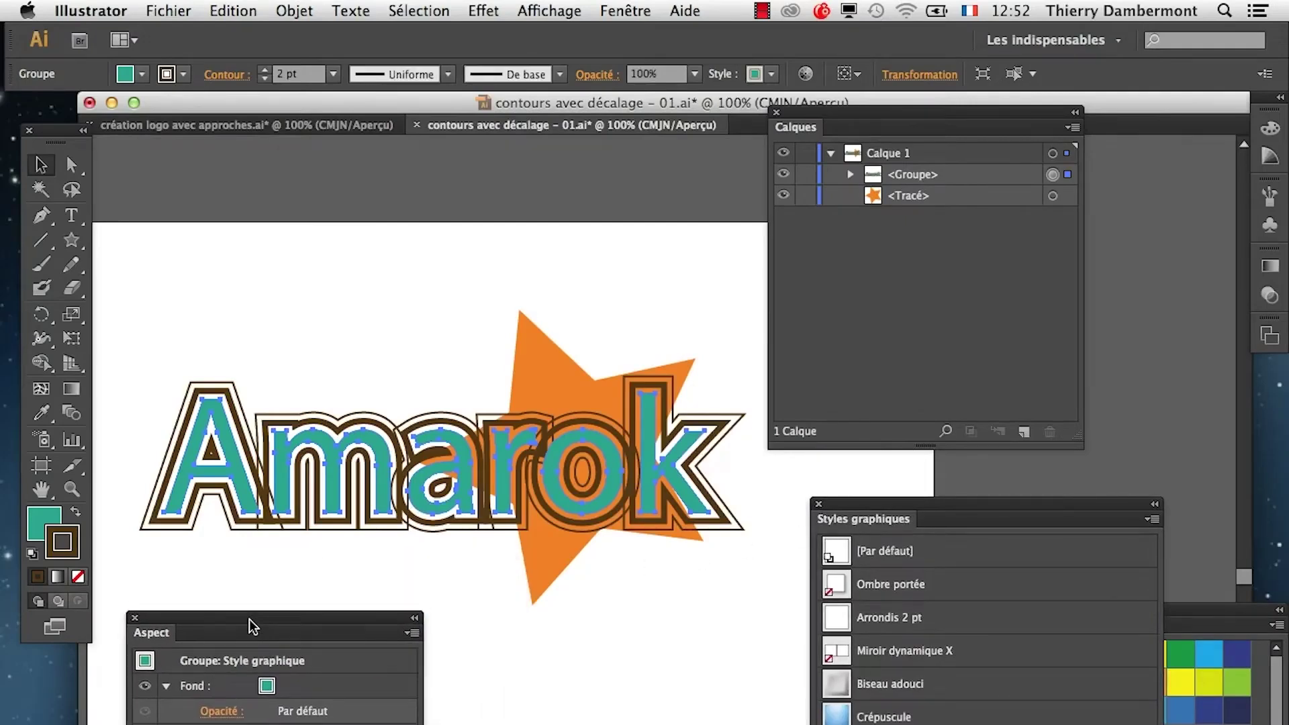
- Deselect the artwork, view the letter paths inside the Amarok group, and target the whole group
left_click(576, 658)
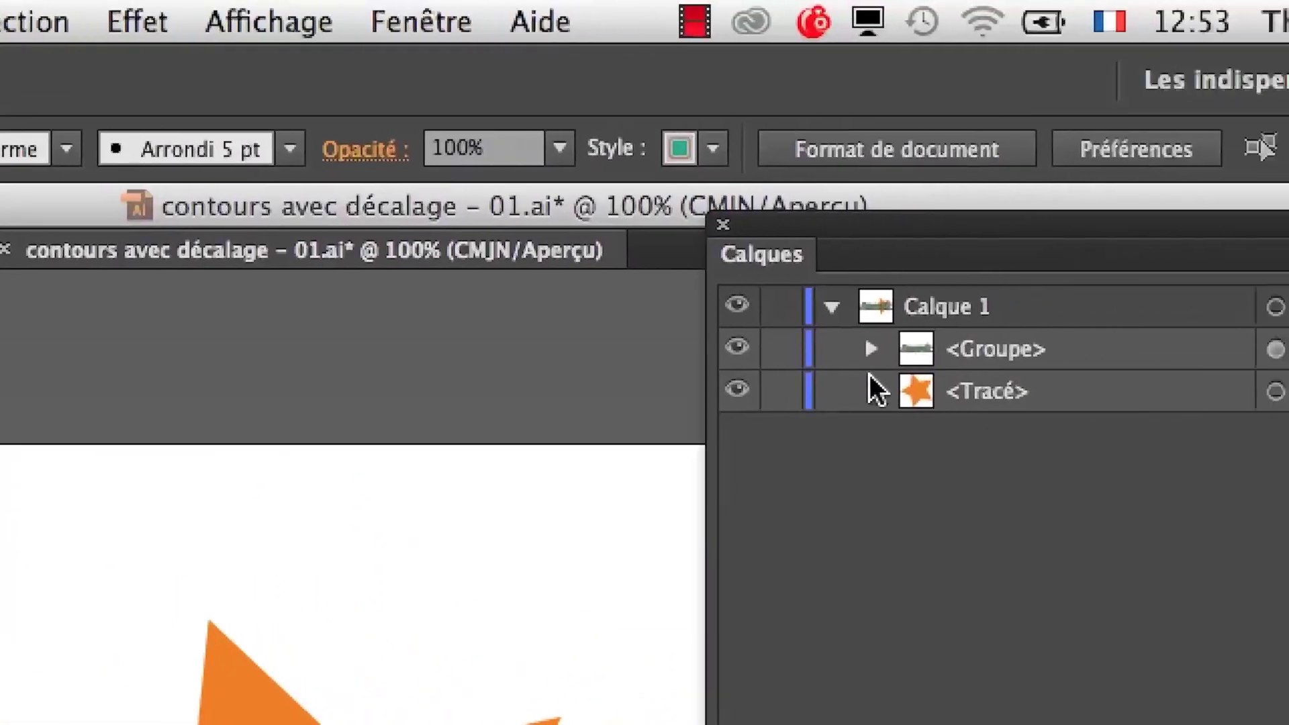
left_click(871, 348)
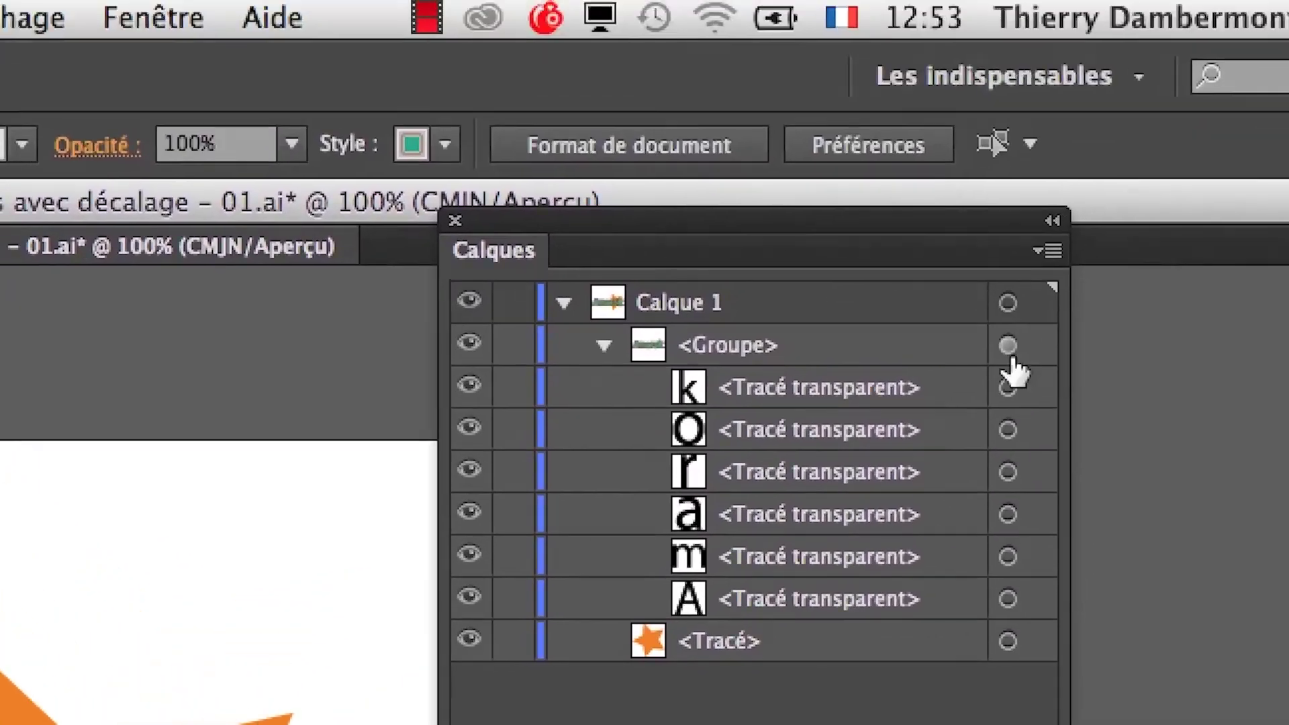
left_click(1012, 273)
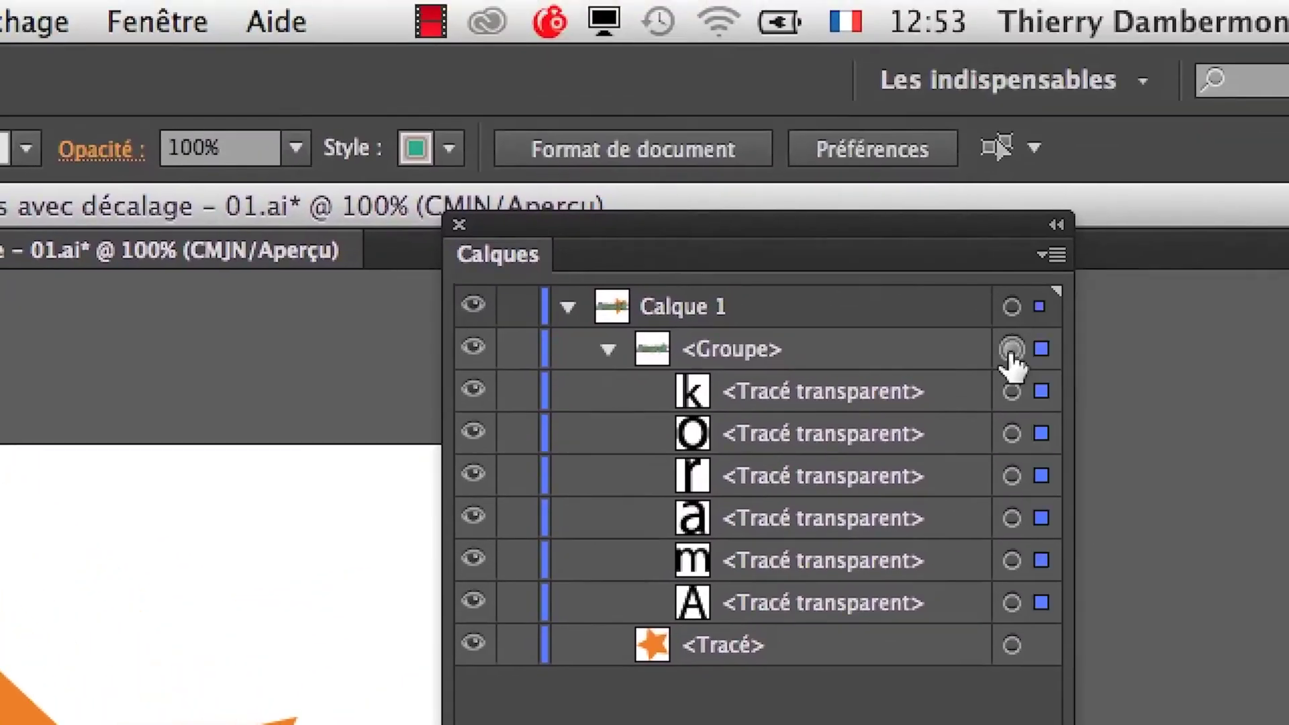
left_click(866, 348)
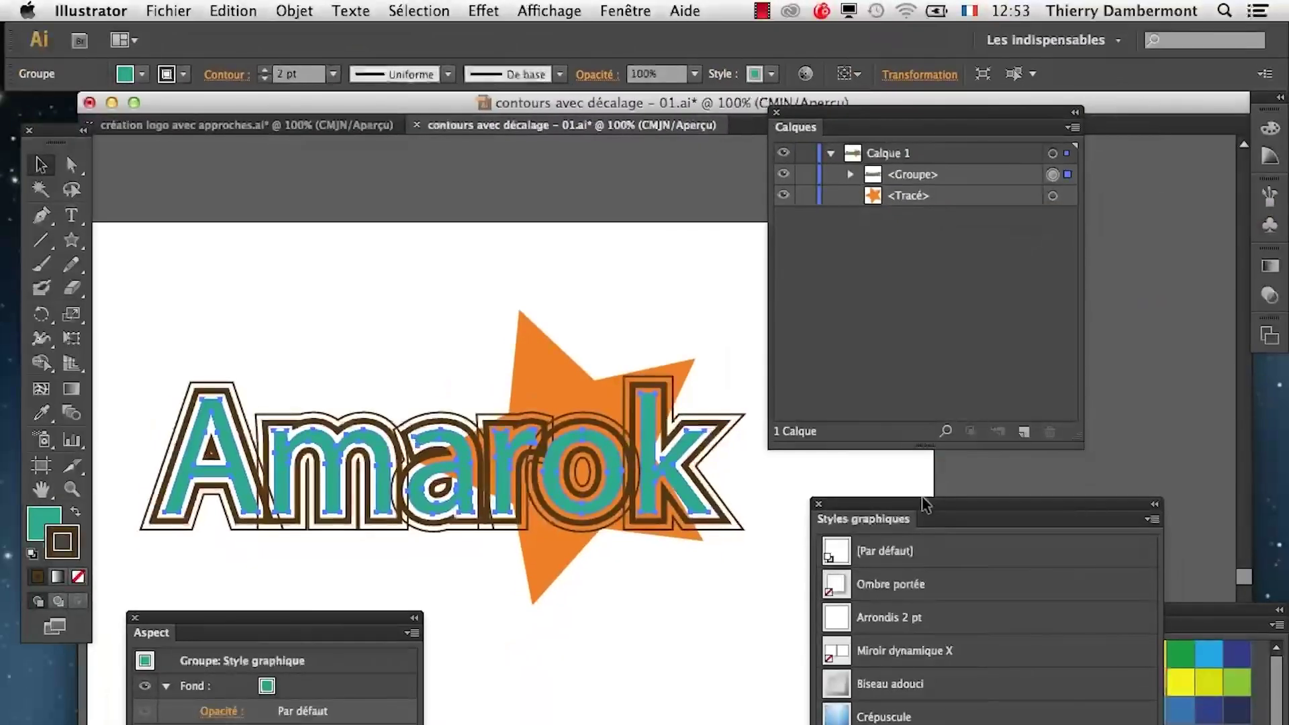
- Move the Graphic Styles panel slightly up and place the Appearance panel higher so its full attribute list can be seen
left_click_drag(925, 504, 928, 483)
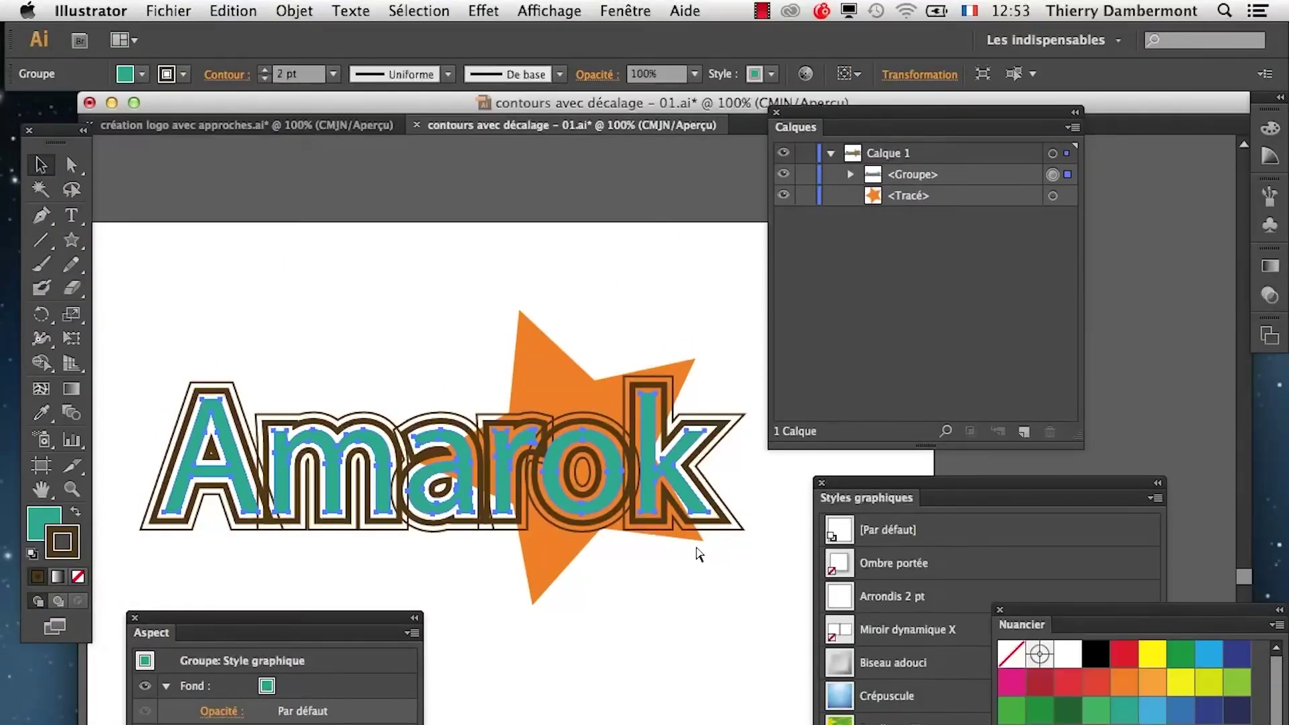
left_click_drag(244, 616, 521, 523)
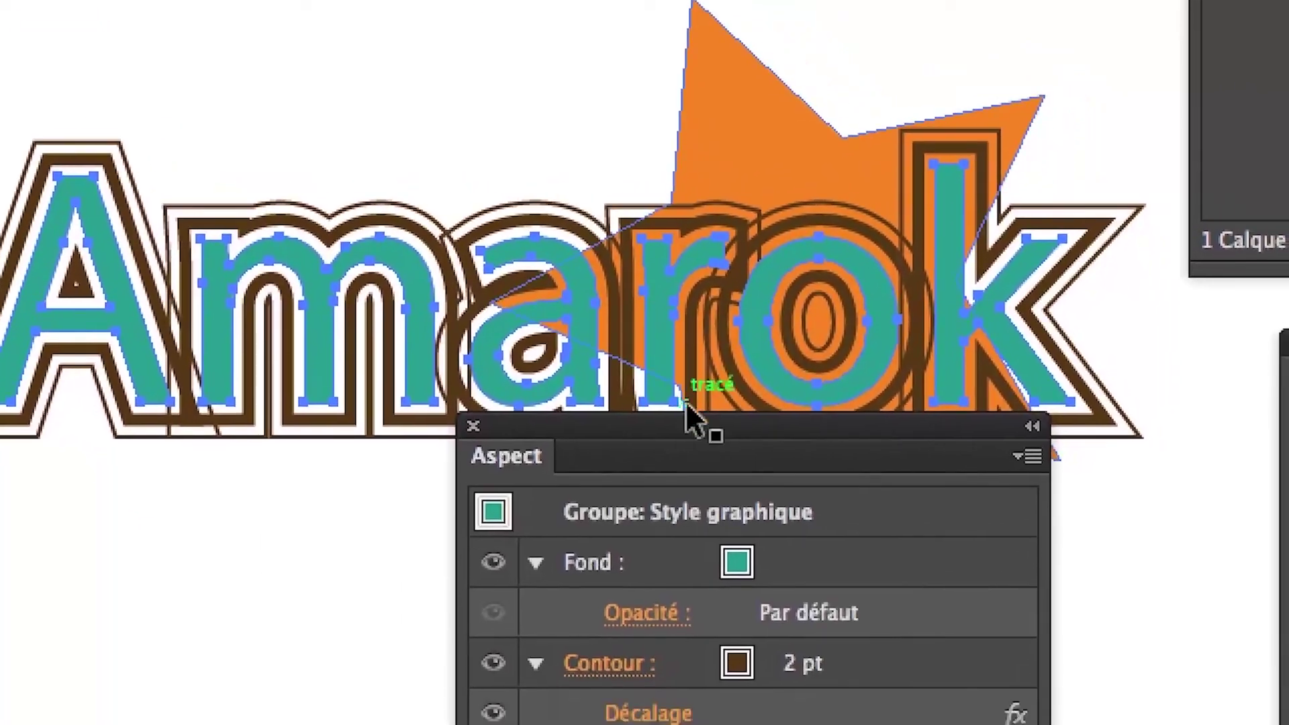
left_click_drag(683, 423, 852, 0)
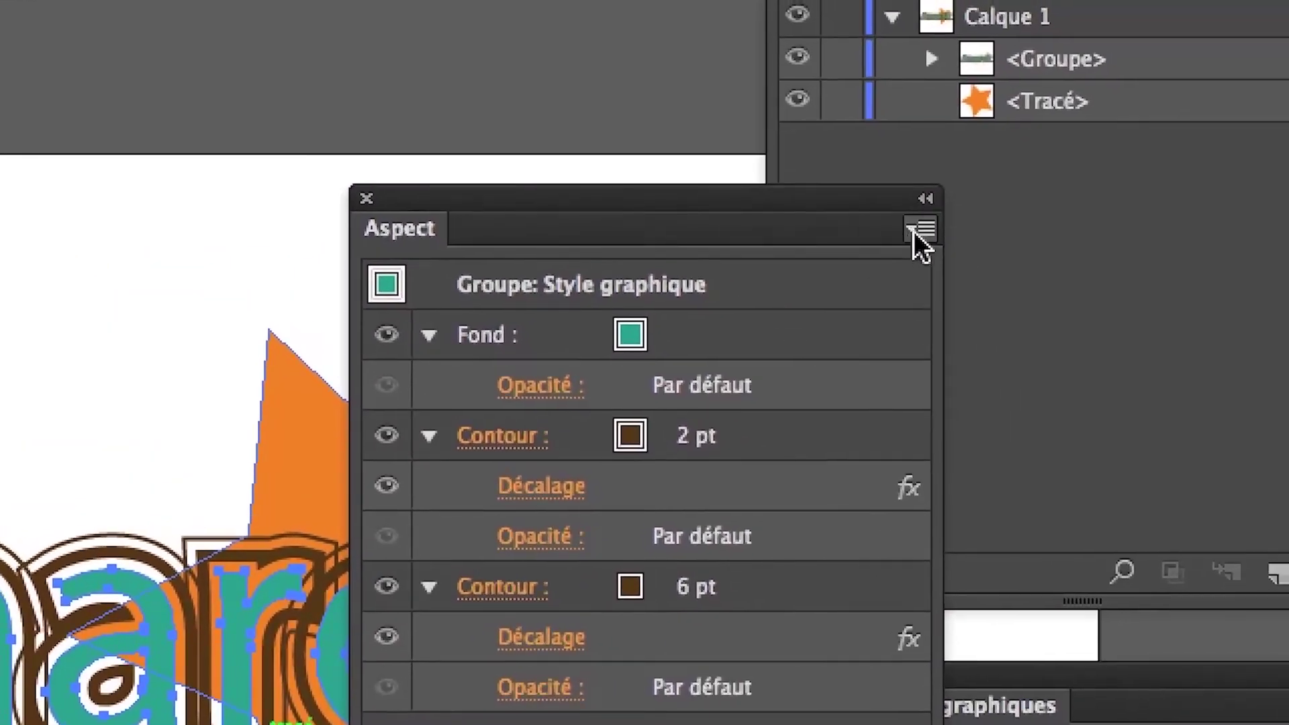
- Add a new fill to the Amarok group and move it beneath the 6 pt stroke in the appearance stack
left_click(972, 227)
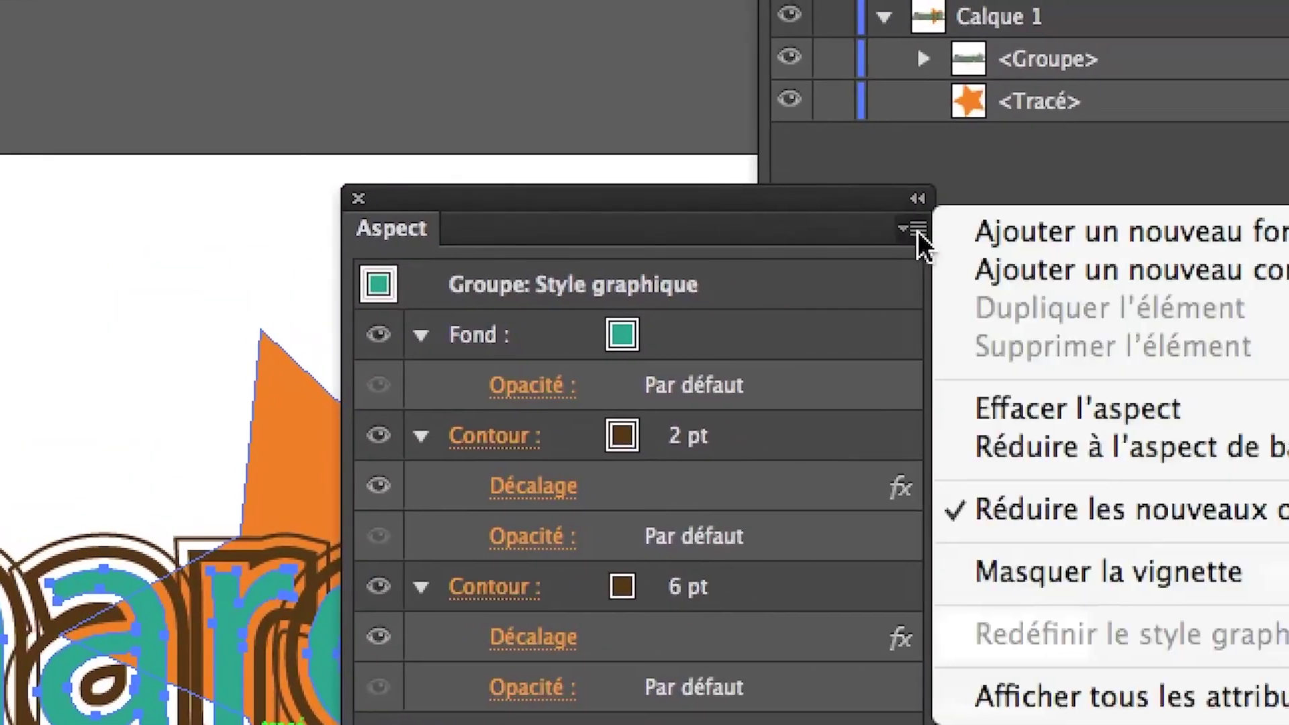
left_click(974, 232)
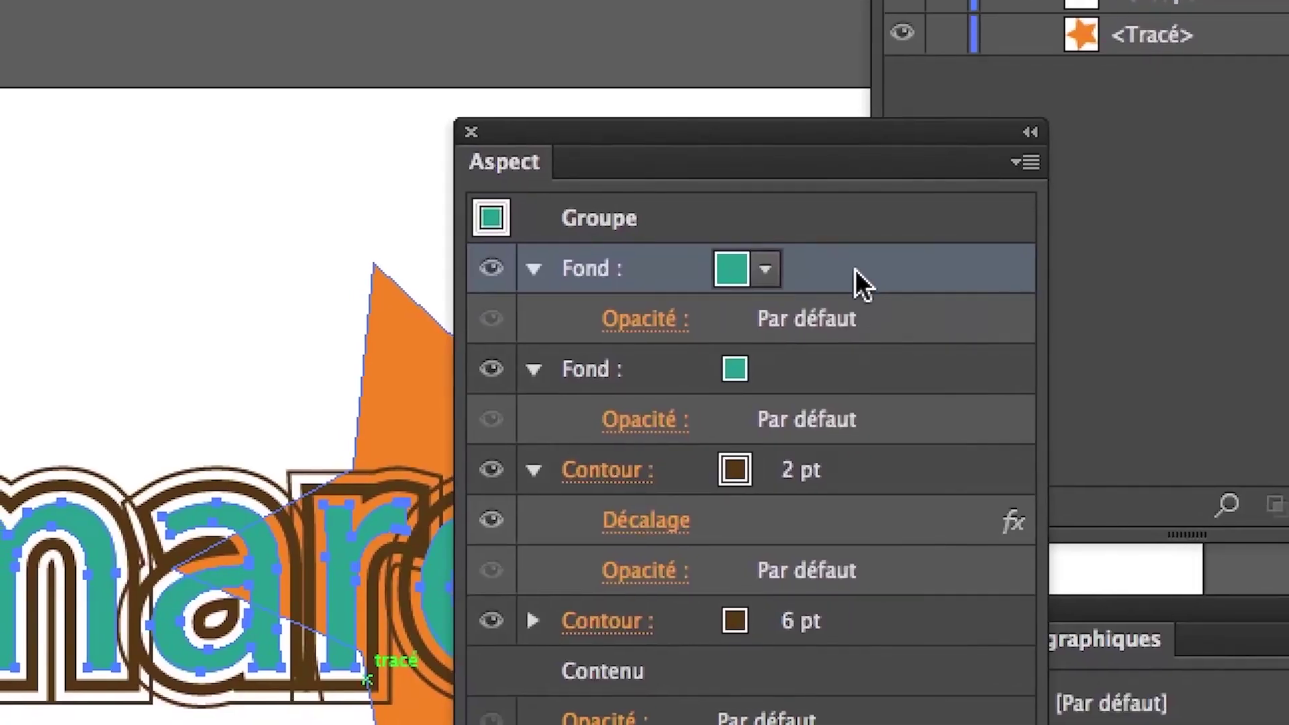
left_click_drag(857, 268, 828, 446)
left_click_drag(842, 329, 839, 529)
left_click_drag(844, 404, 848, 405)
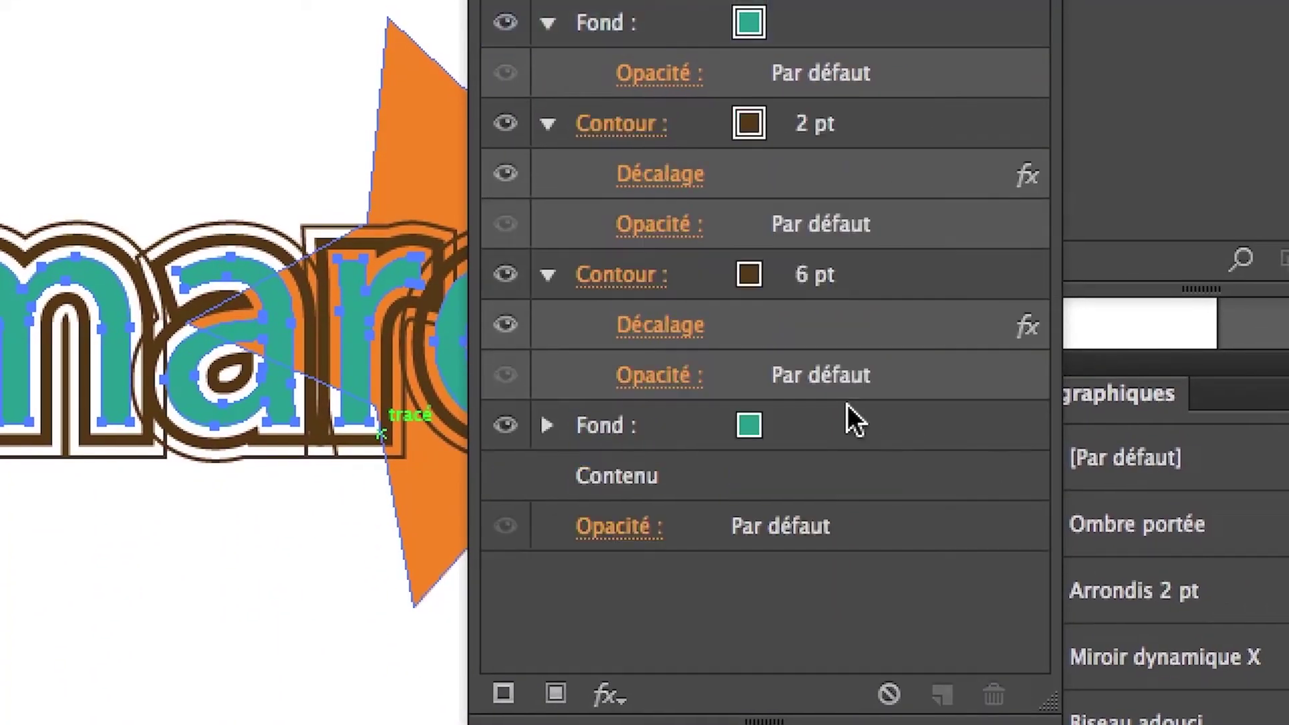
- Set the fill beneath the 6 pt stroke to the white swatch "Blanc"
left_click(823, 419)
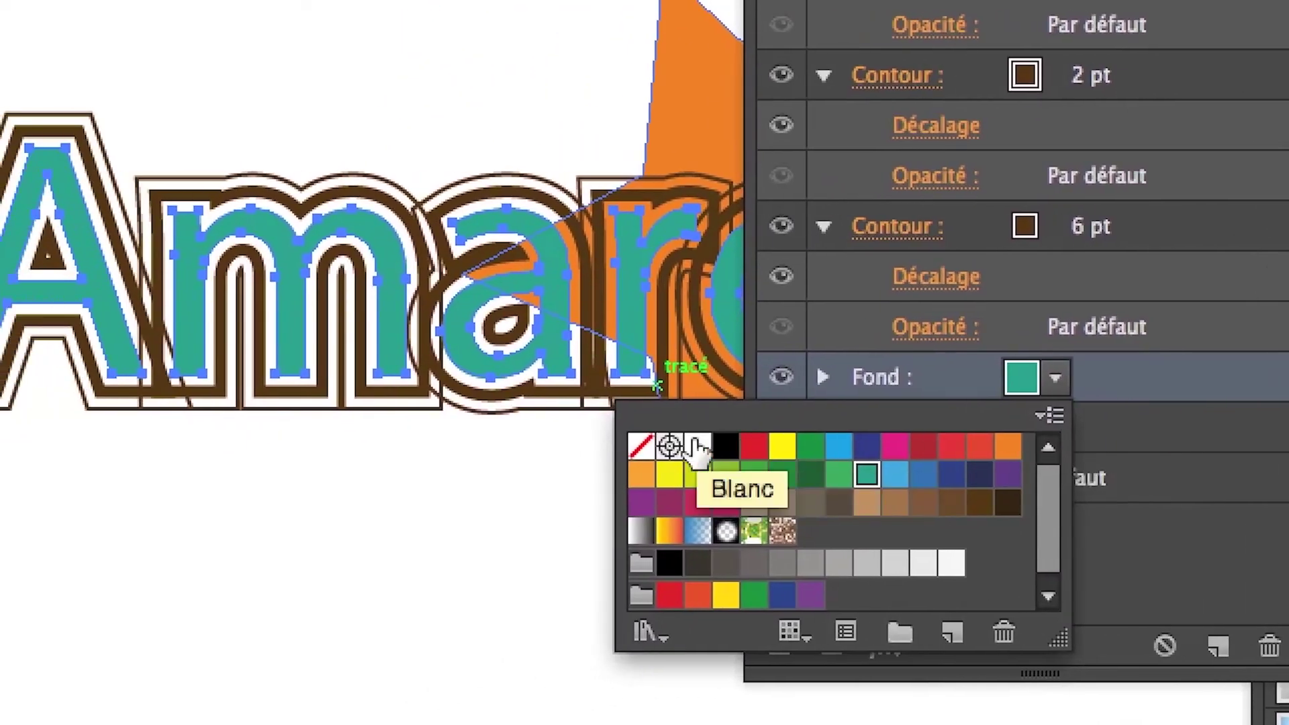
left_click(465, 485)
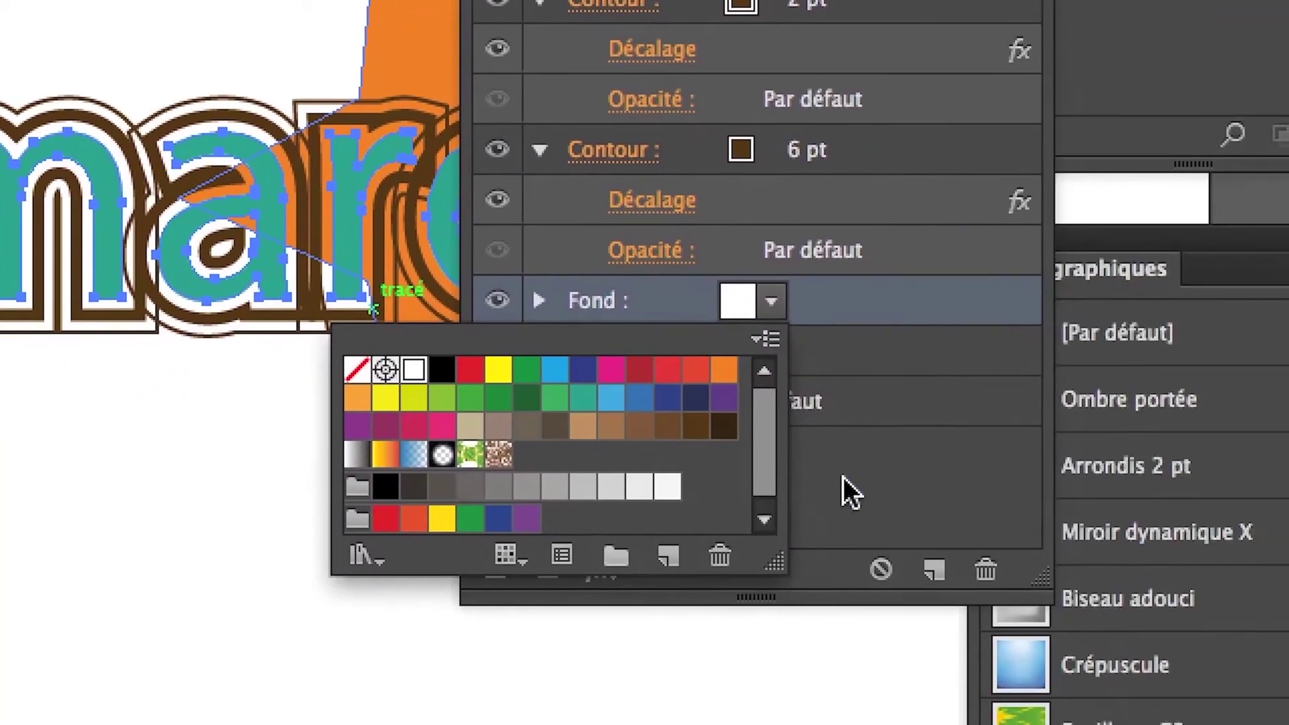
left_click(1136, 569)
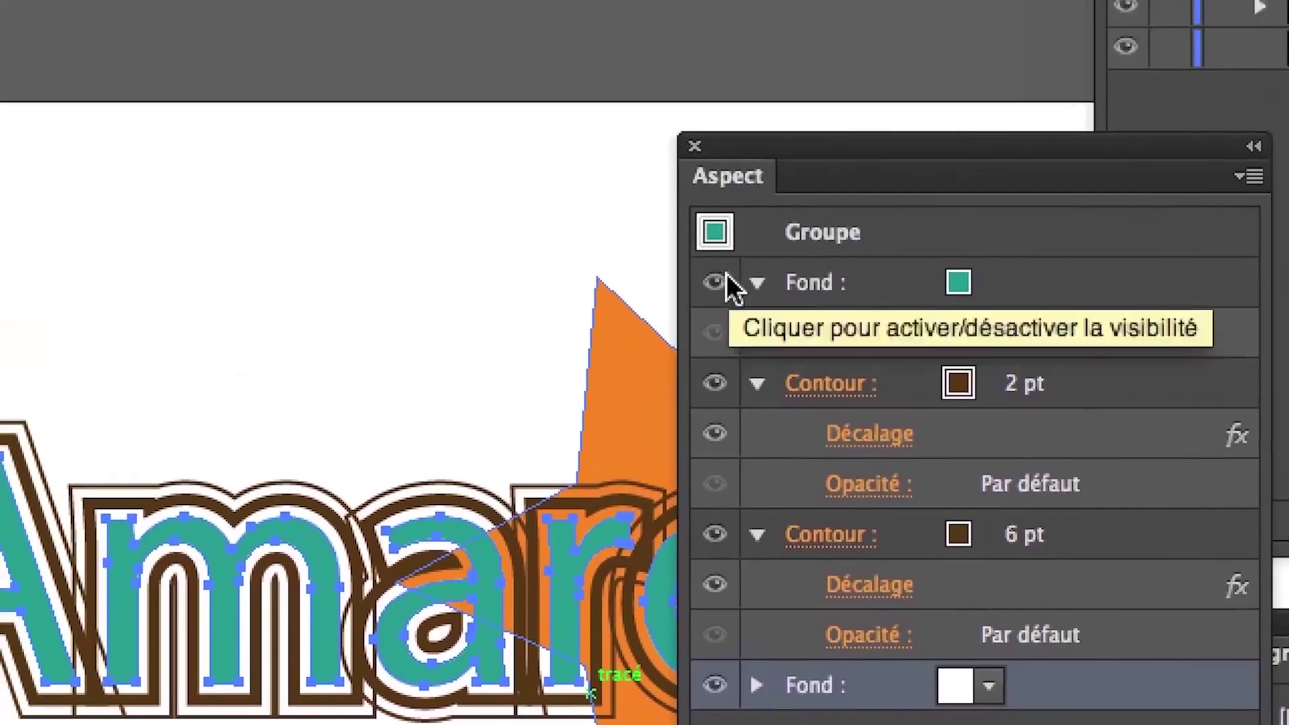
- Copy the offset (Décalage) effect from the 6 pt stroke to the white fill beneath it and expand that fill's attributes
left_click(722, 278)
left_click(723, 278)
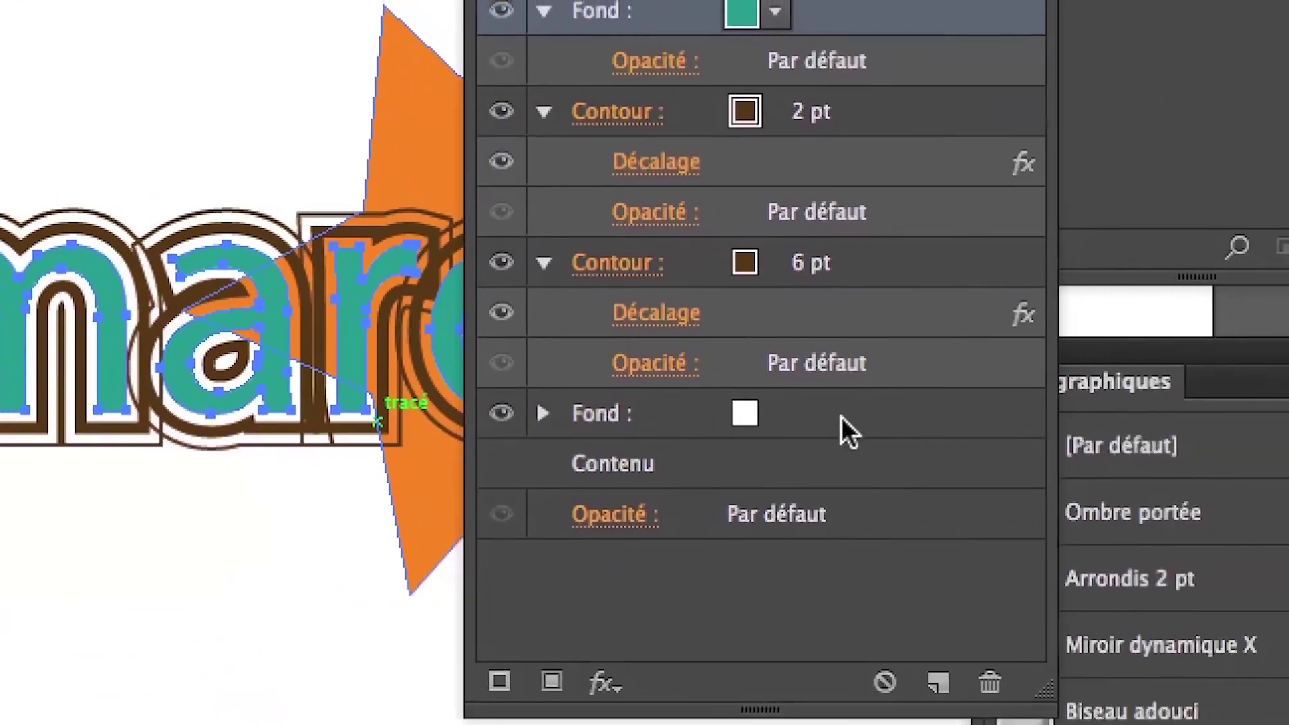
left_click(1057, 683)
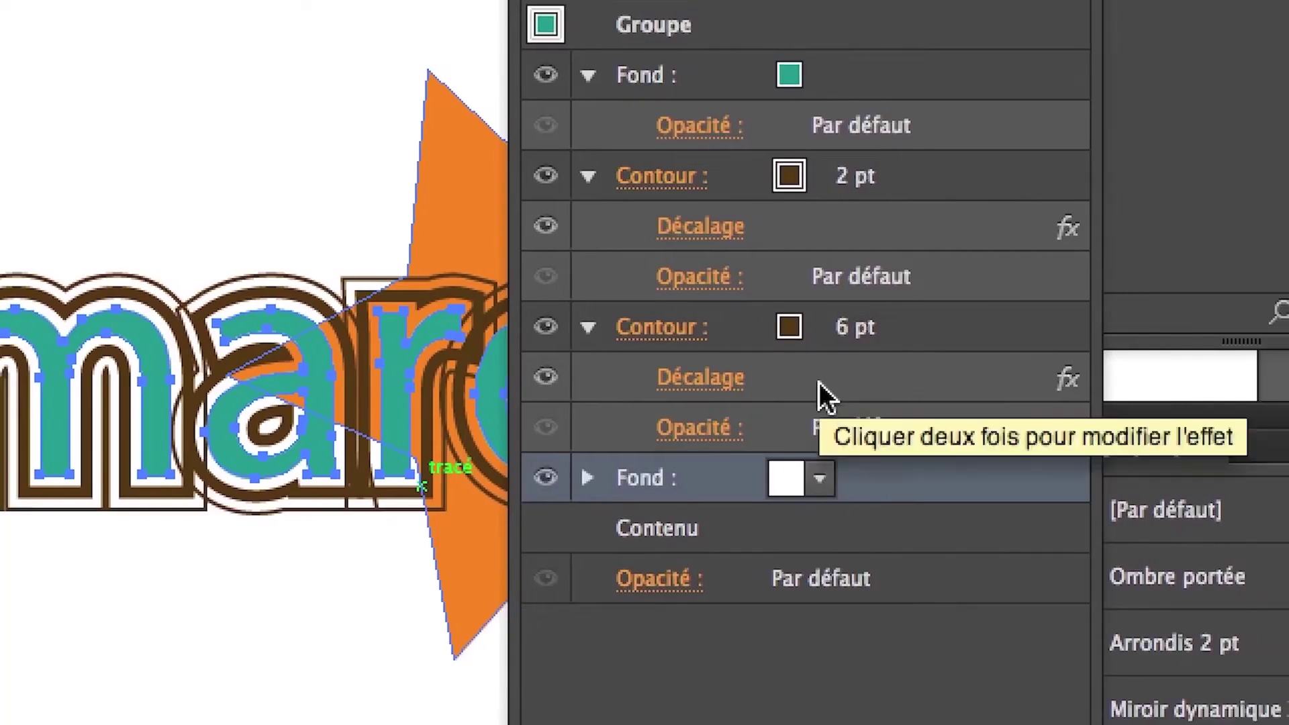
left_click(816, 382)
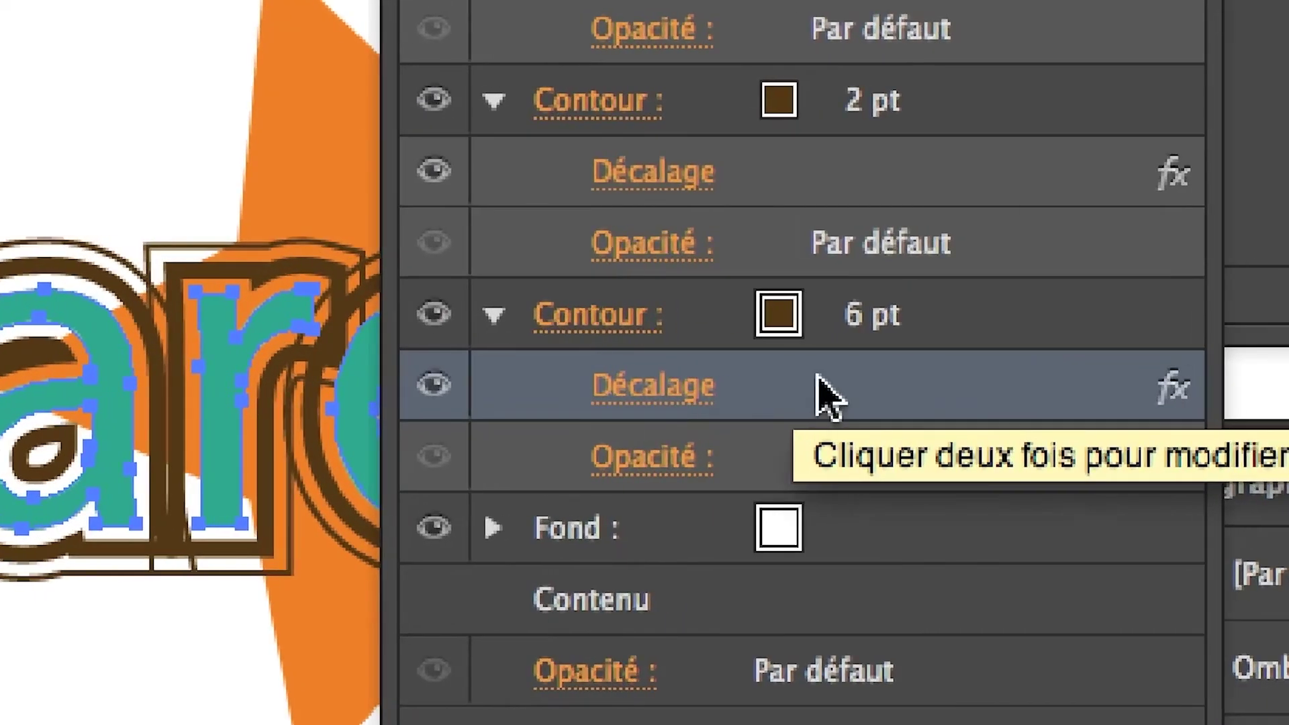
left_click_drag(872, 383, 932, 505)
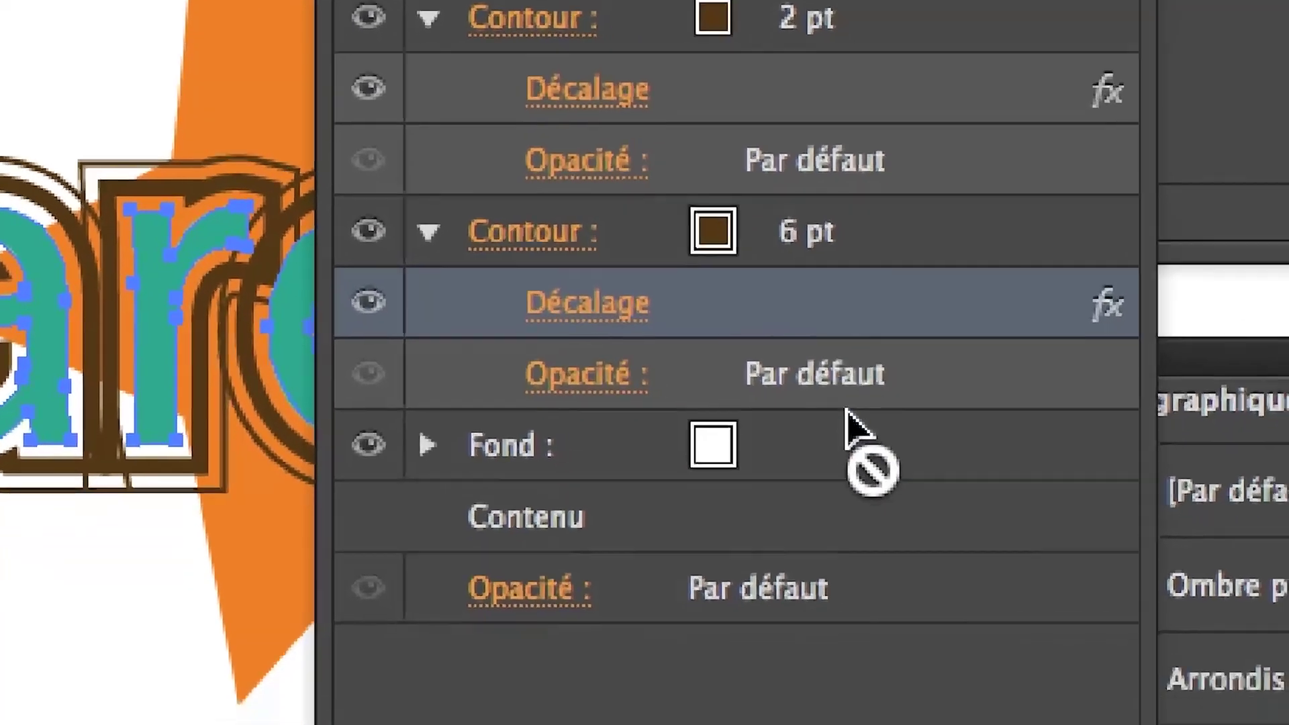
left_click_drag(847, 409, 849, 449)
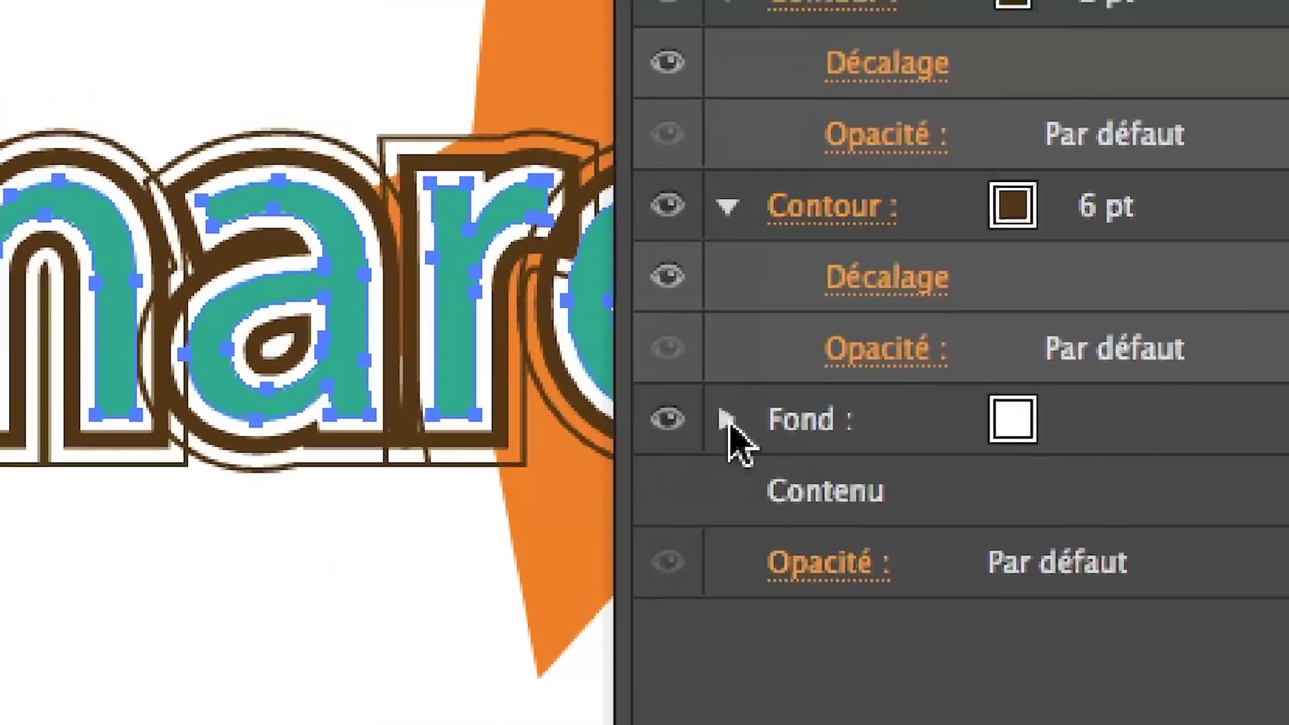
left_click(728, 421)
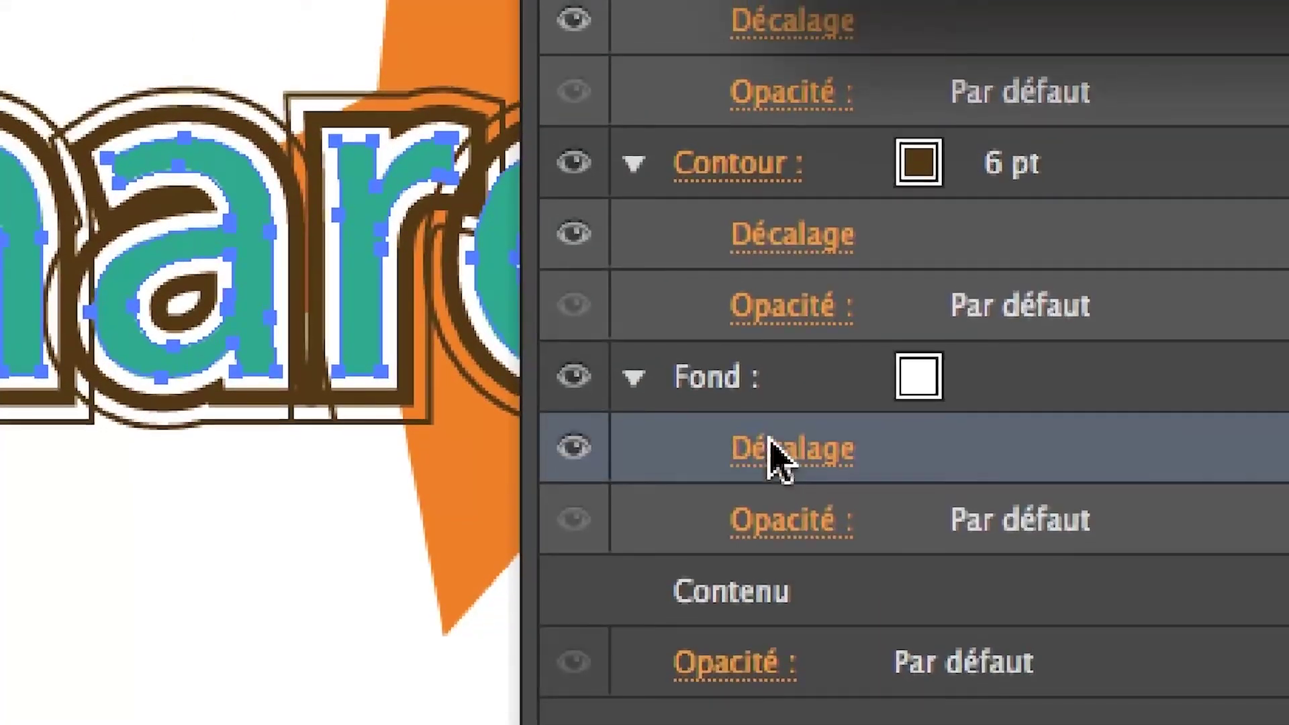
left_click(771, 450)
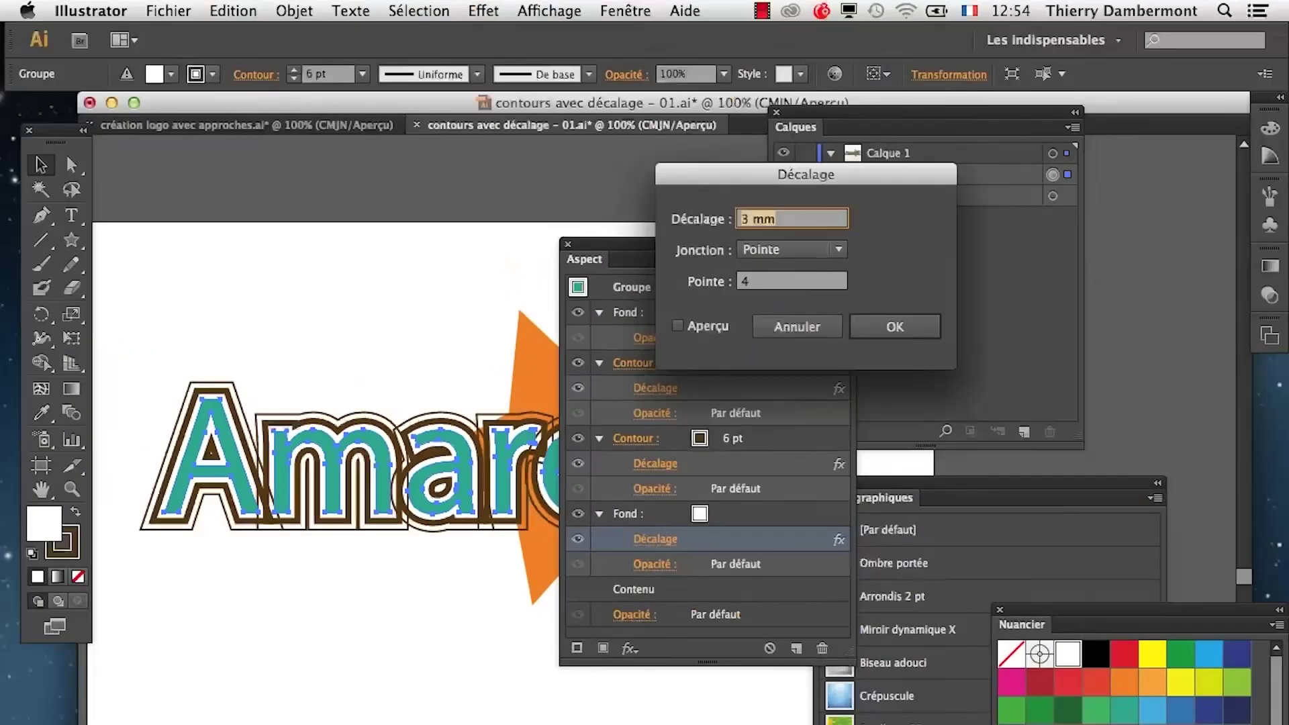
left_click(678, 325)
left_click_drag(782, 175, 481, 578)
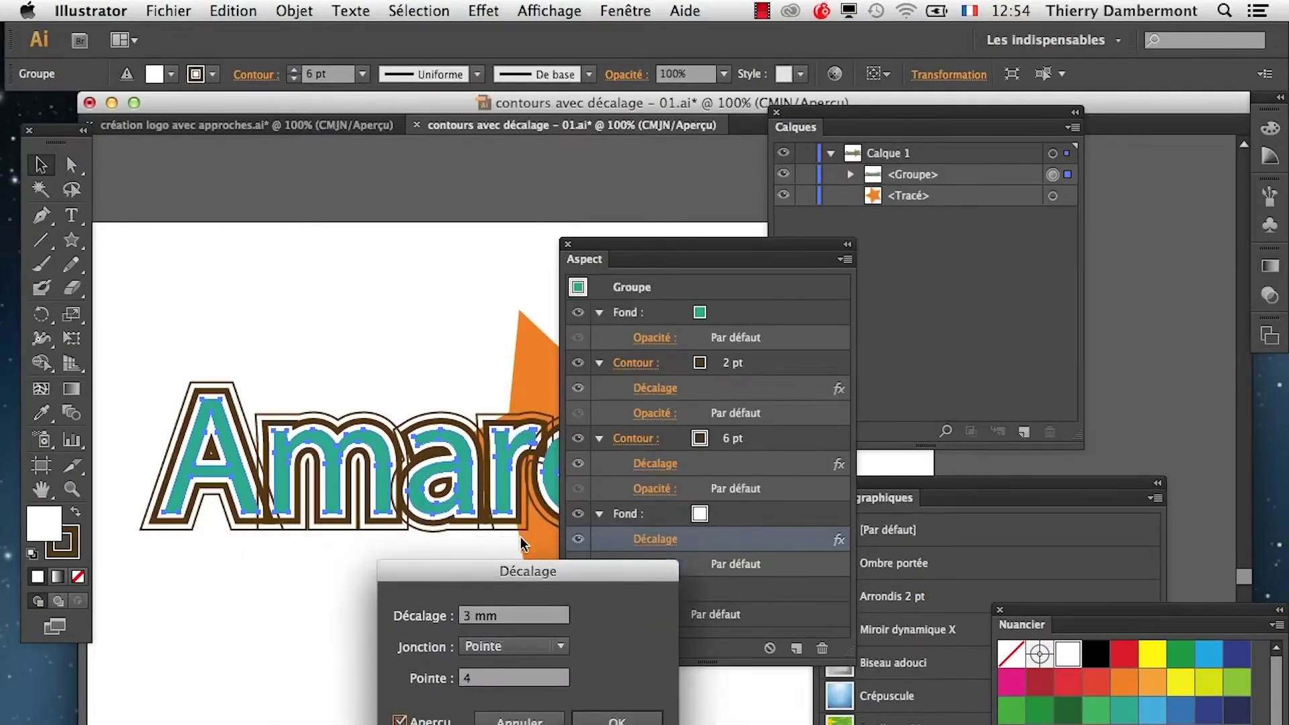
left_click(520, 721)
- Move the Appearance panel below the lettering to uncover it and show the transparency grid
left_click_drag(650, 249, 605, 722)
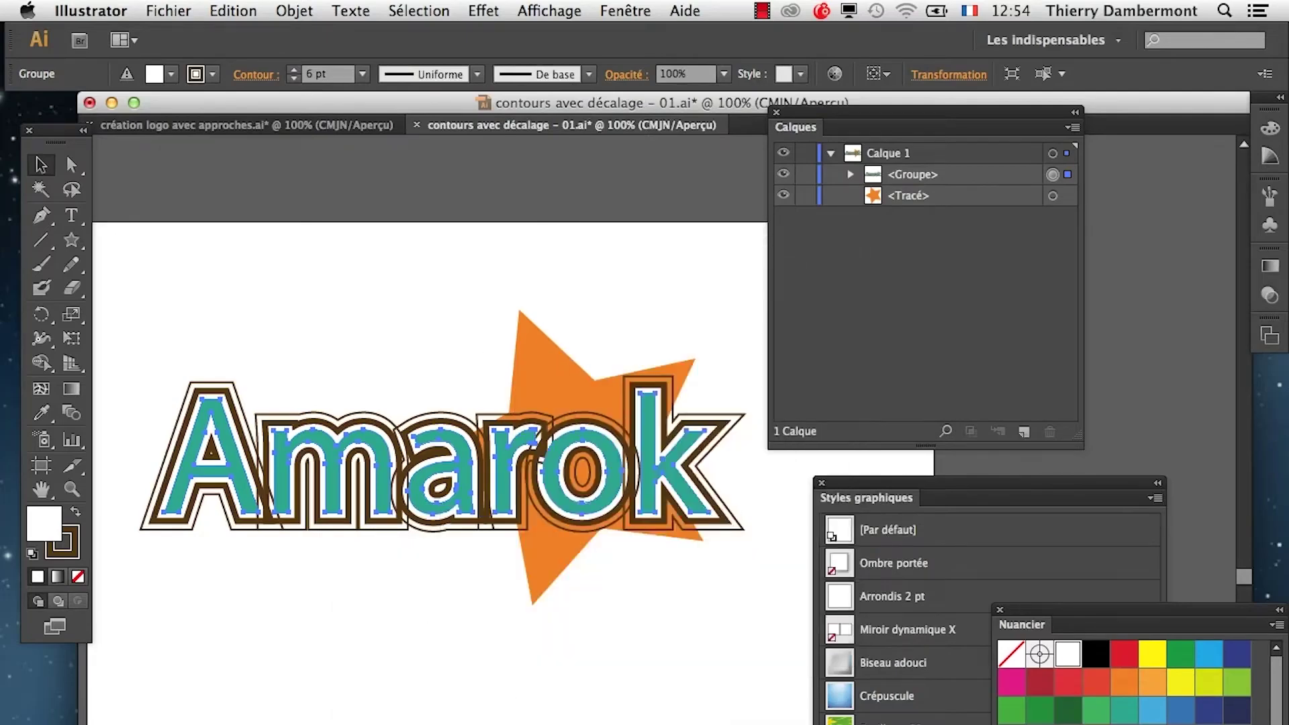
left_click_drag(436, 724, 437, 669)
left_click(532, 8)
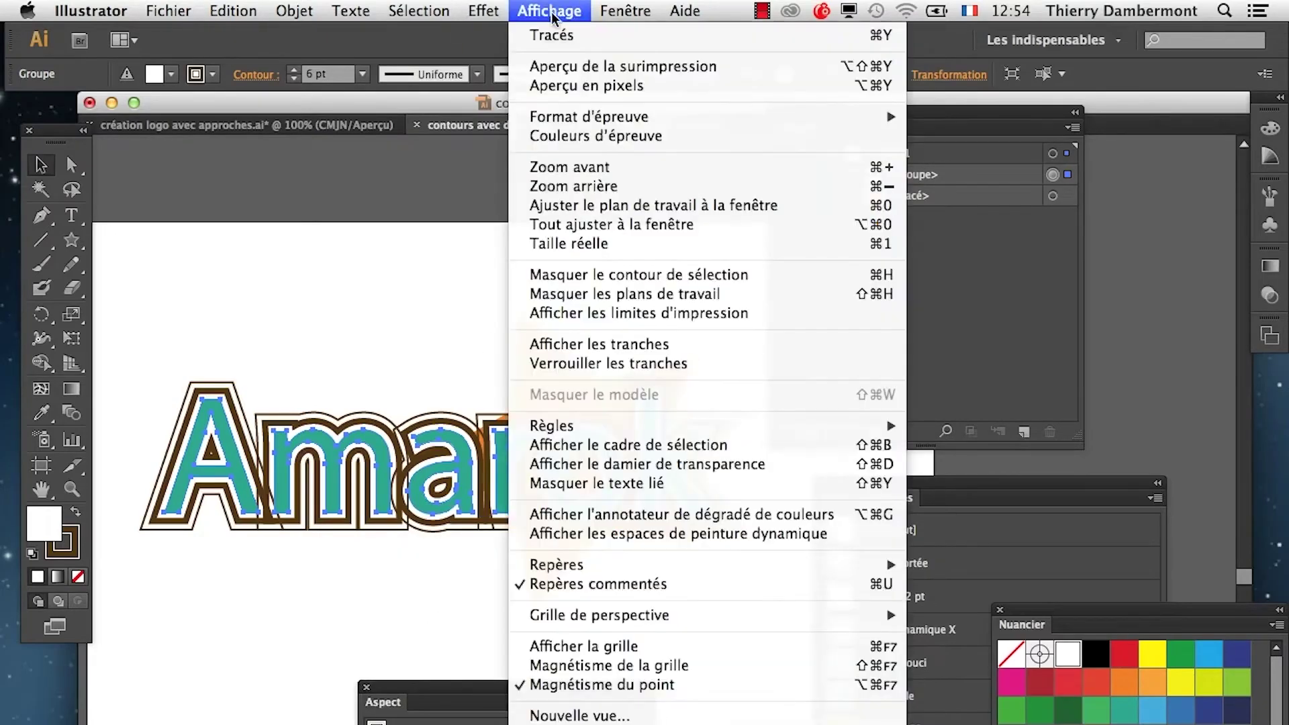
left_click(647, 462)
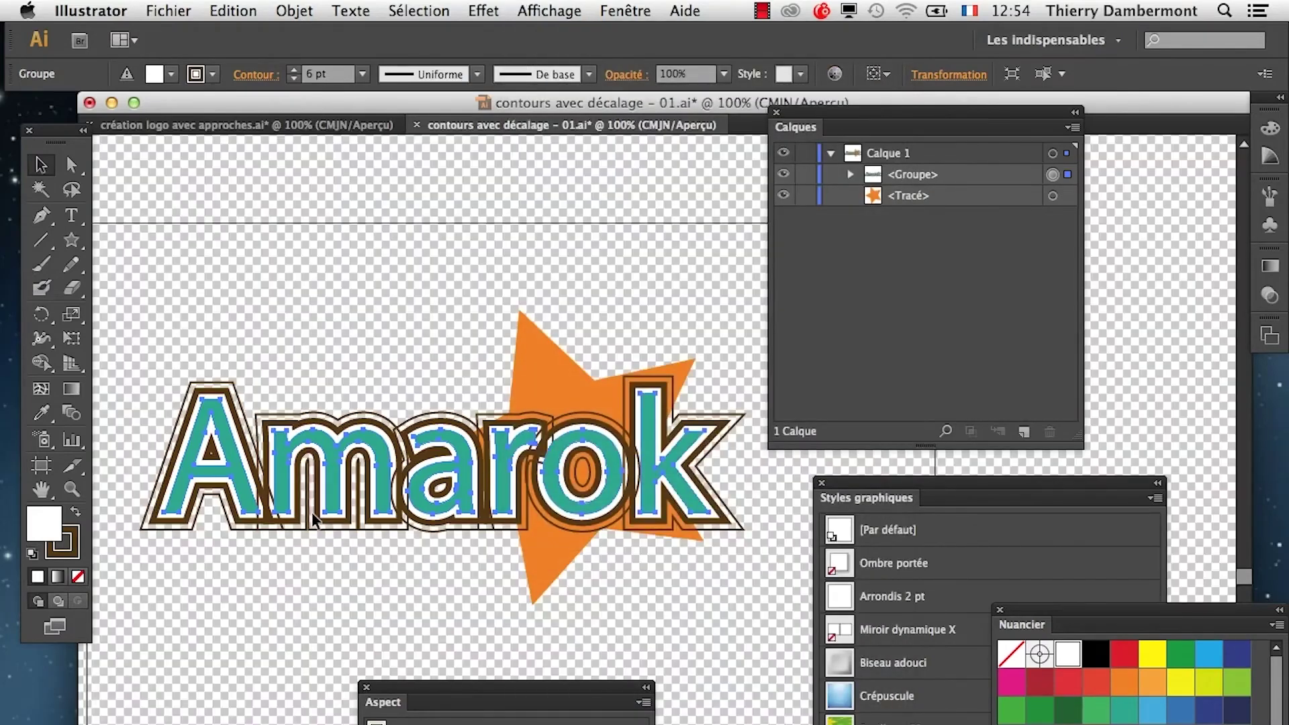
- Open the white fill's offset effect with preview on and set its offset to 6 mm
scroll(311, 512, "up", 2)
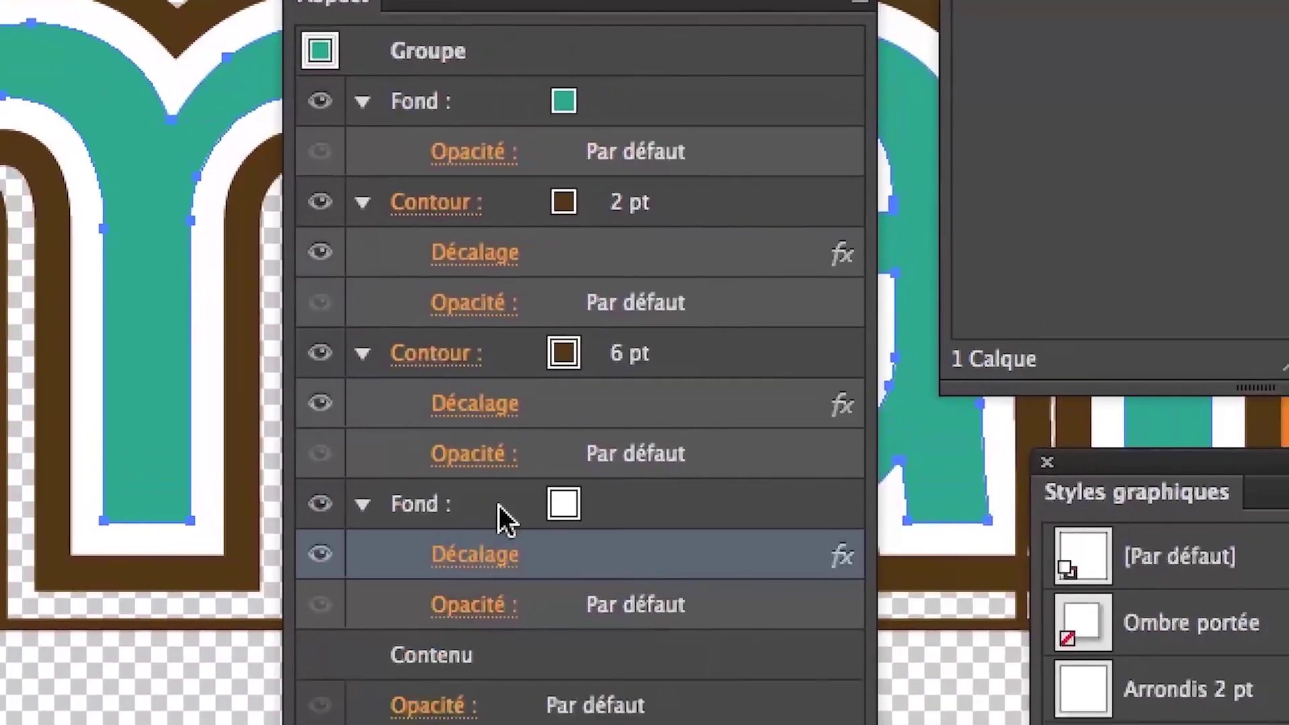
left_click(498, 505)
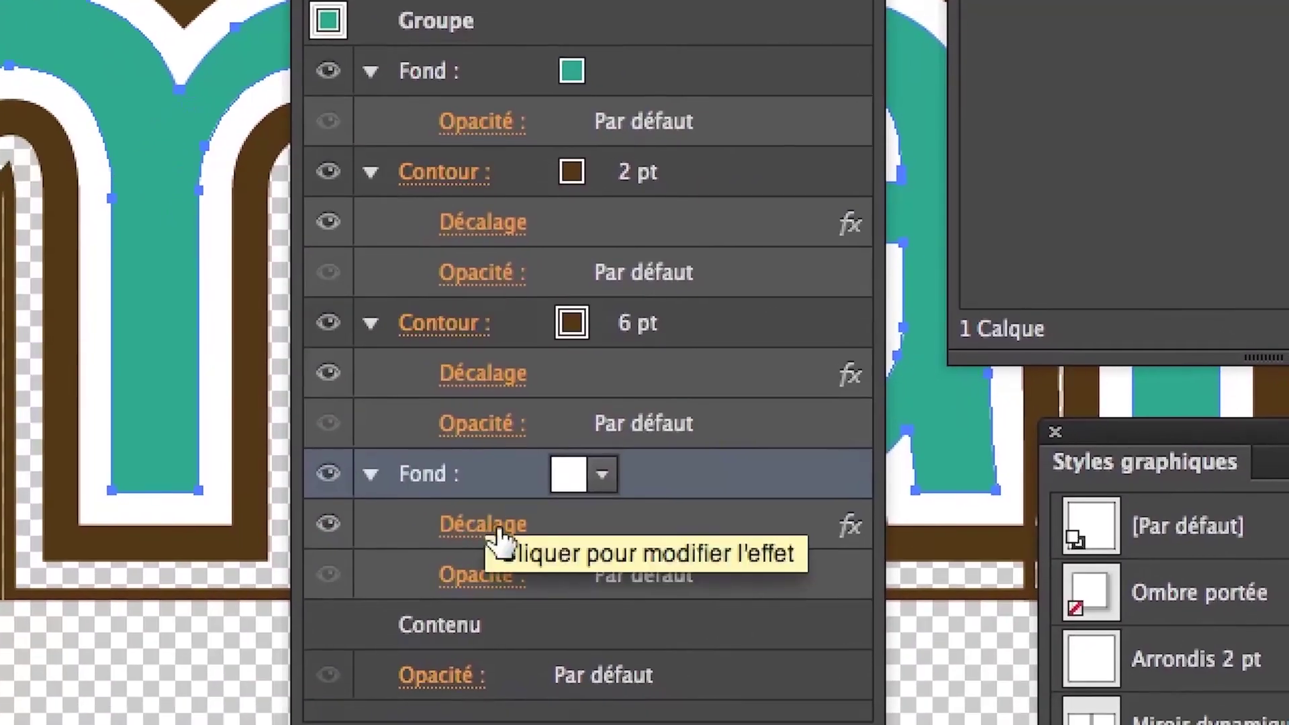
left_click(495, 537)
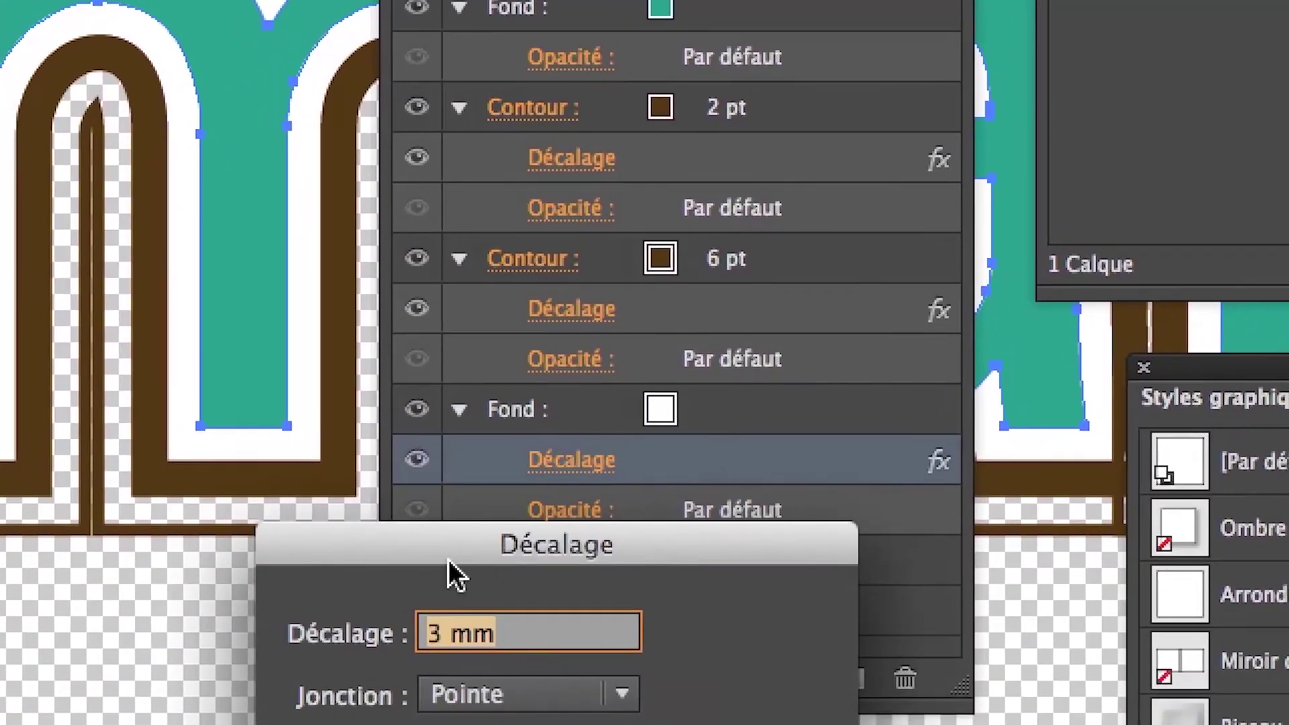
left_click_drag(448, 560, 443, 315)
left_click(413, 571)
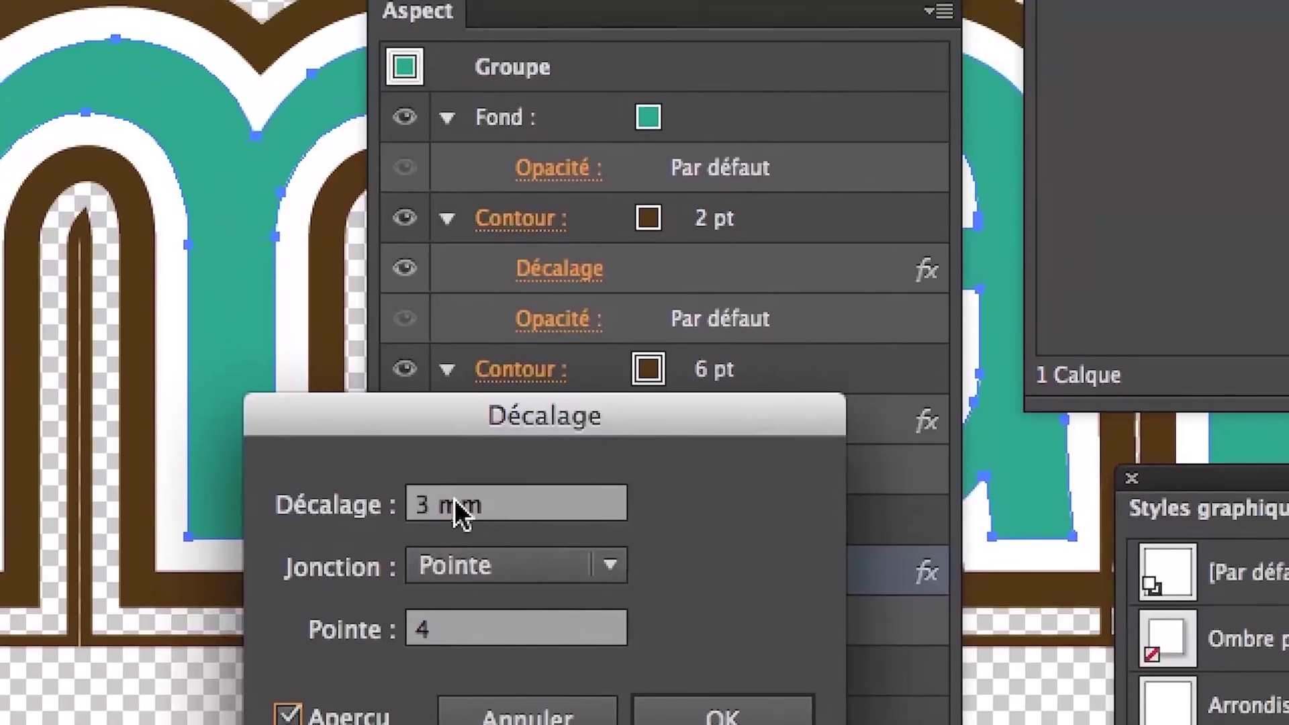
double_click(433, 505)
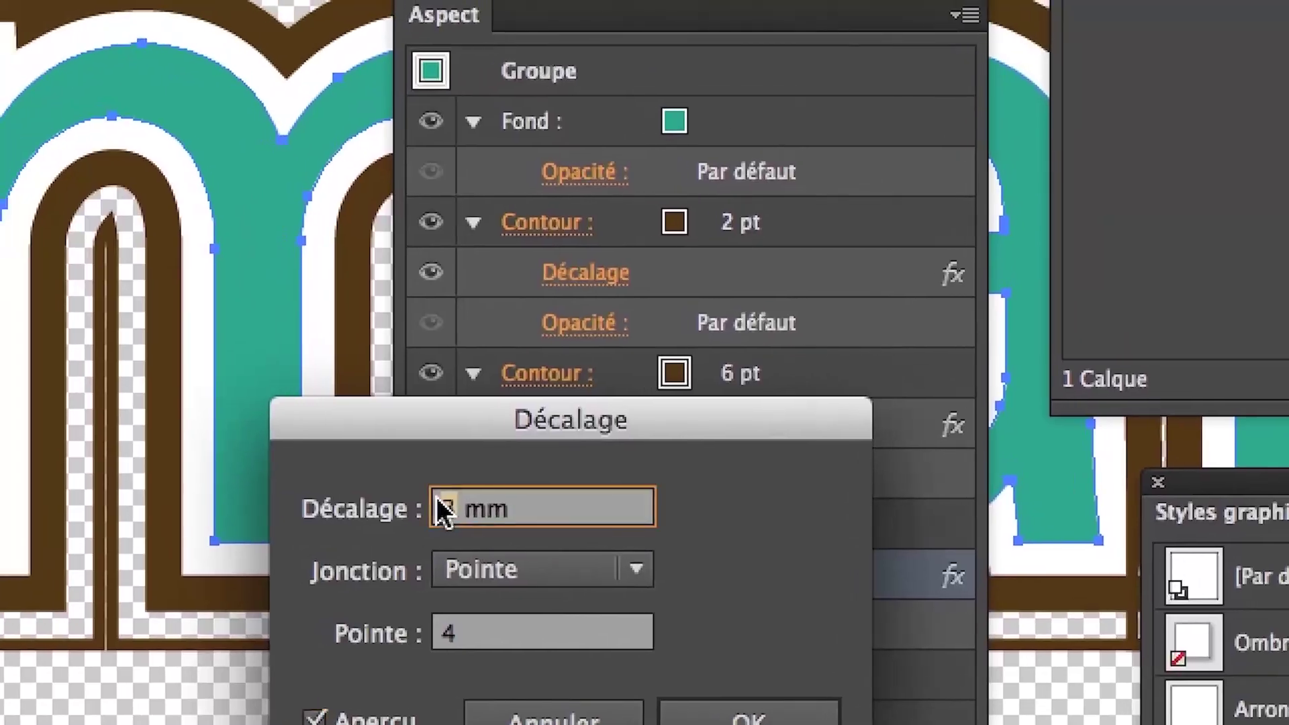
type("6")
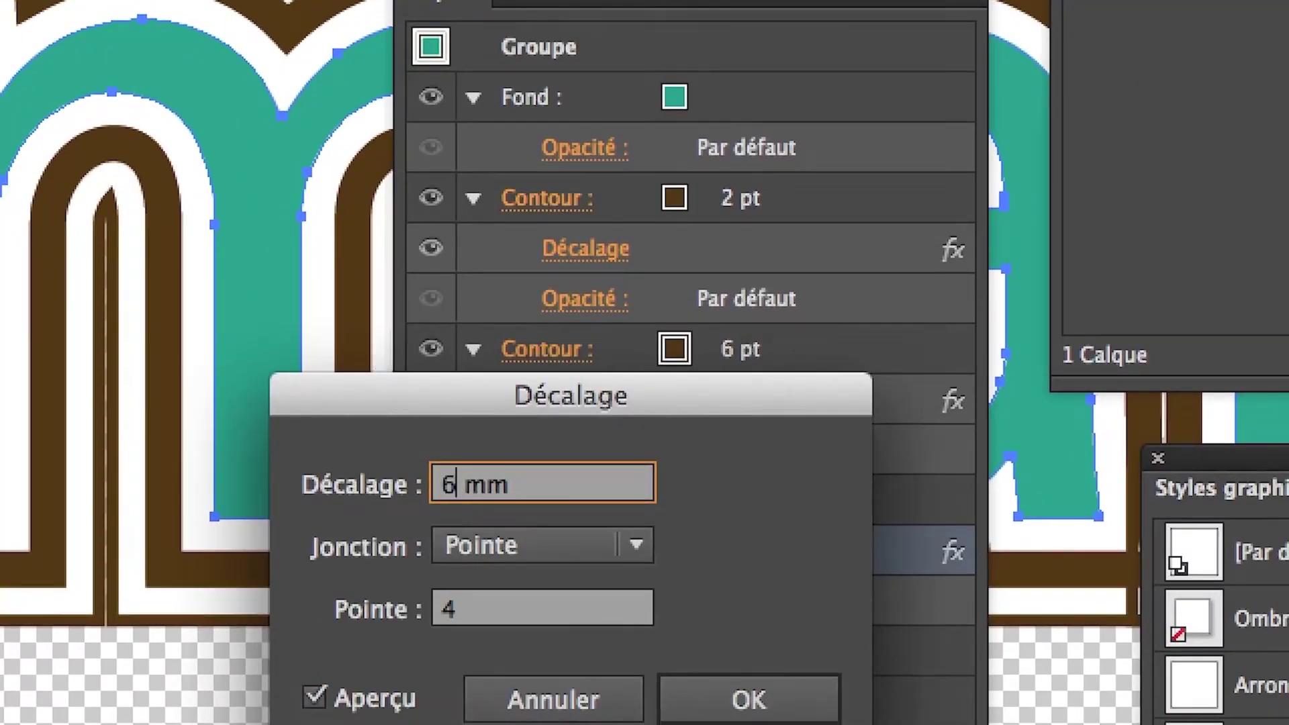
key("Tab")
- Try an offset of 9 mm on the white fill
double_click(448, 484)
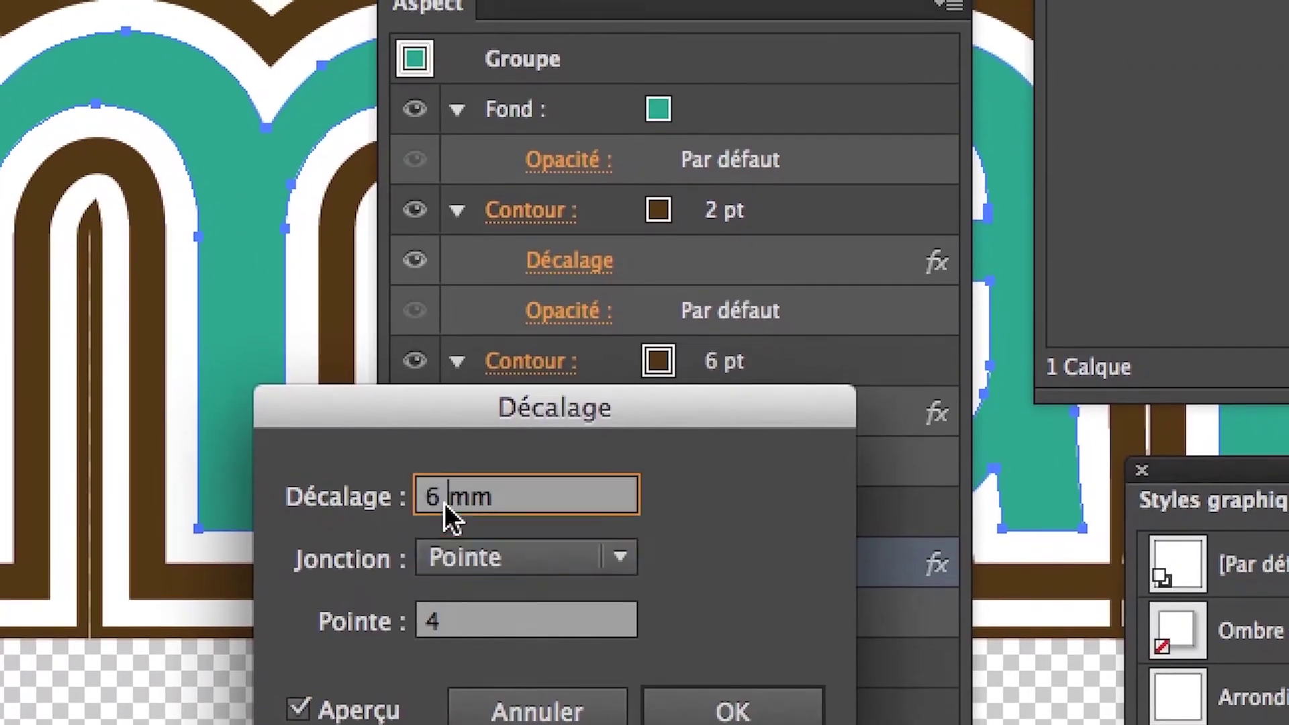
type("9")
key("Tab")
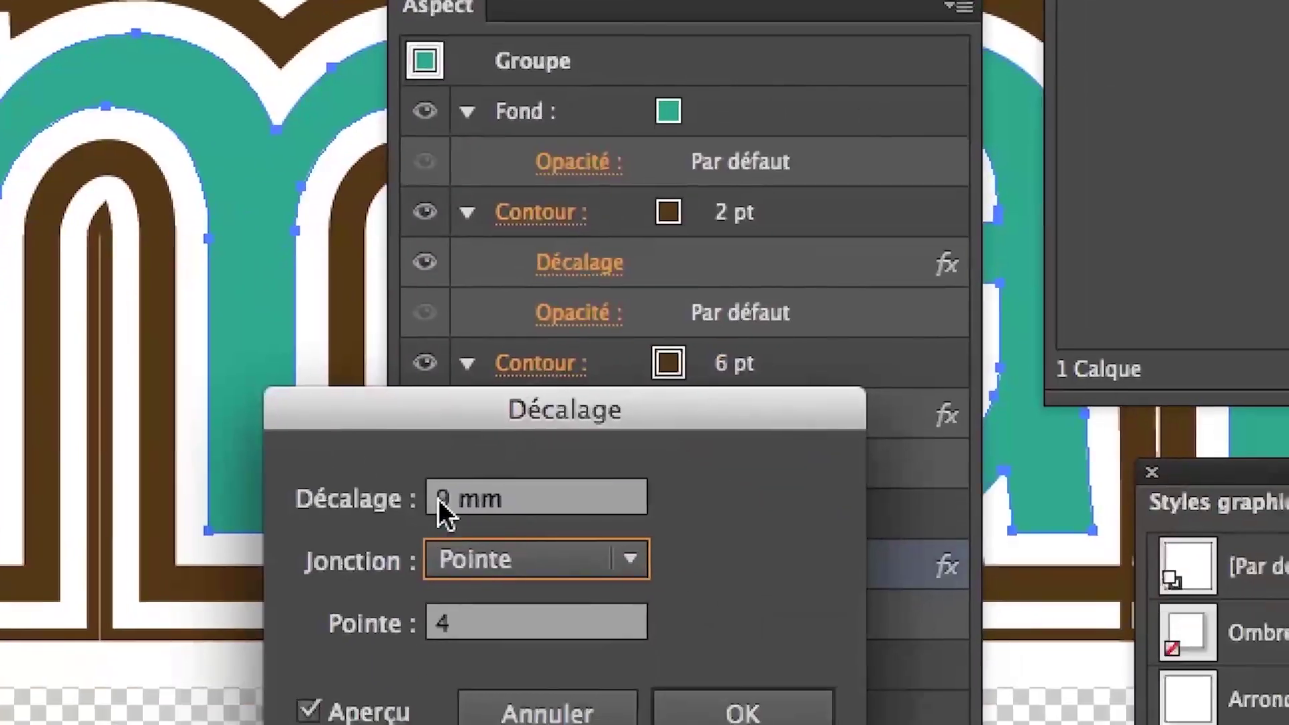
- Set the white fill's offset back to 6 mm and apply the effect
double_click(631, 634)
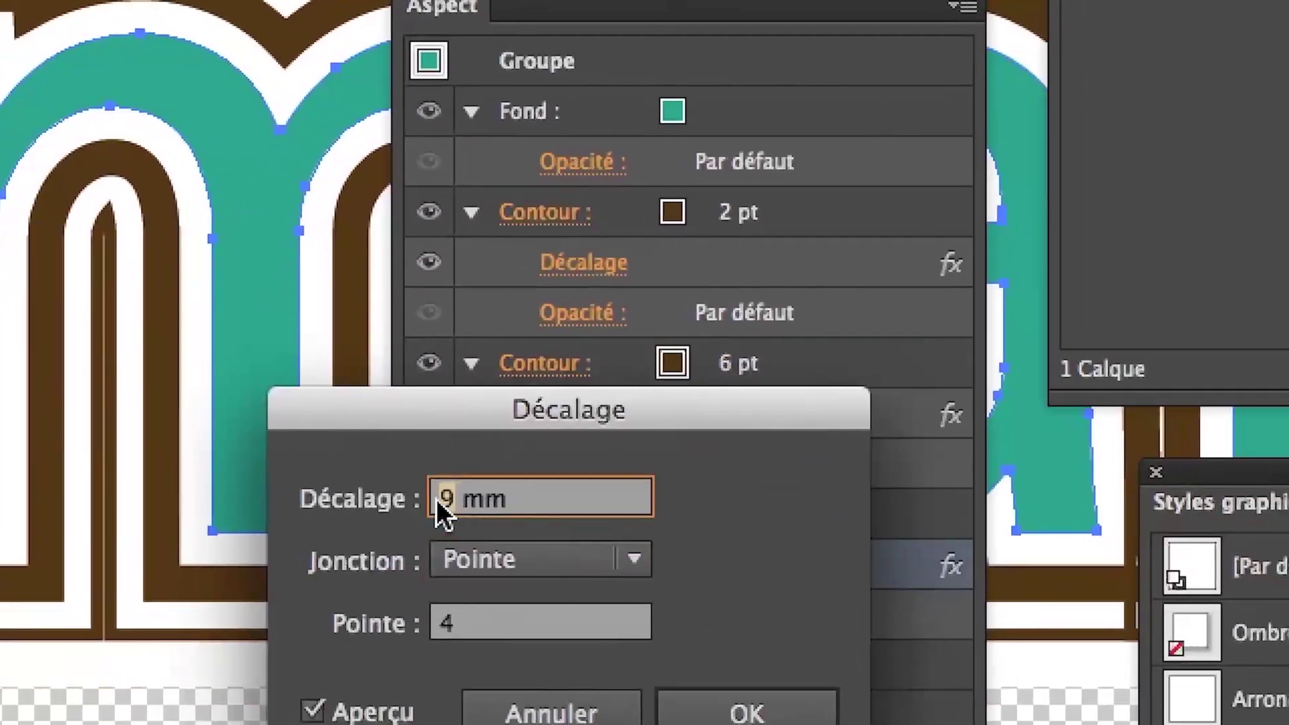
type("6")
key("Tab")
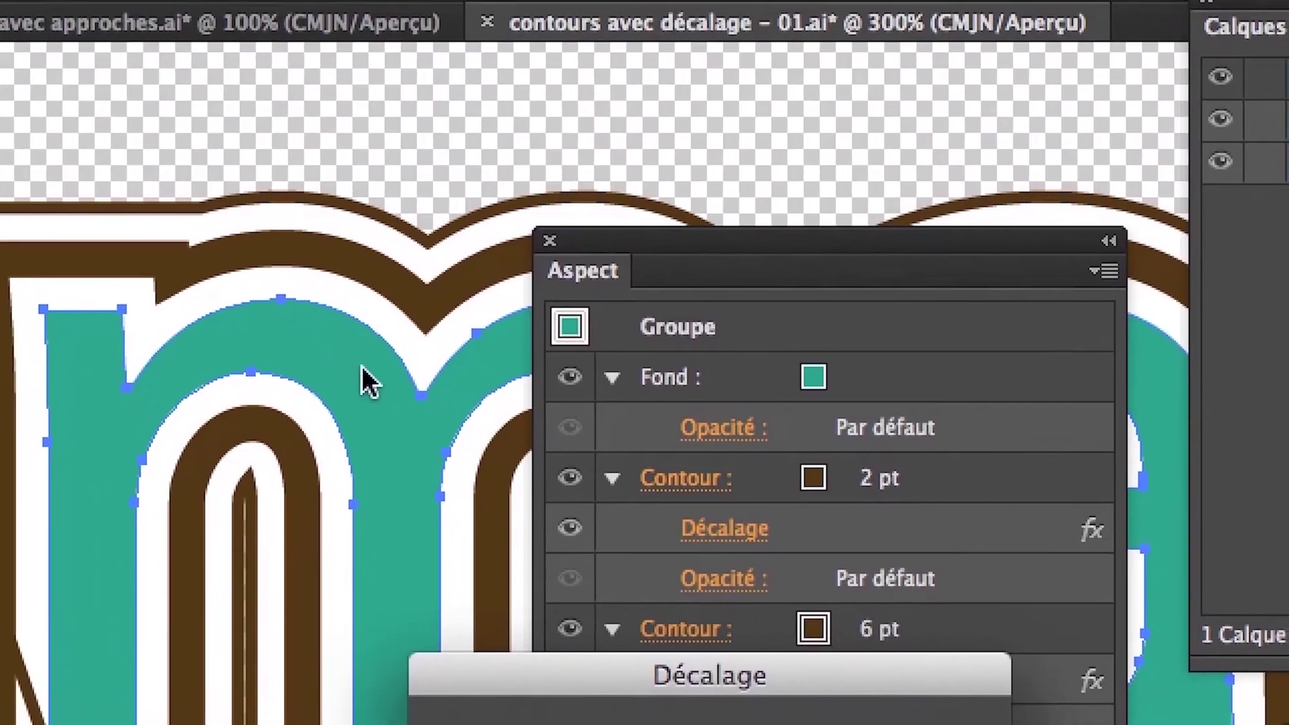
left_click_drag(631, 675, 561, 724)
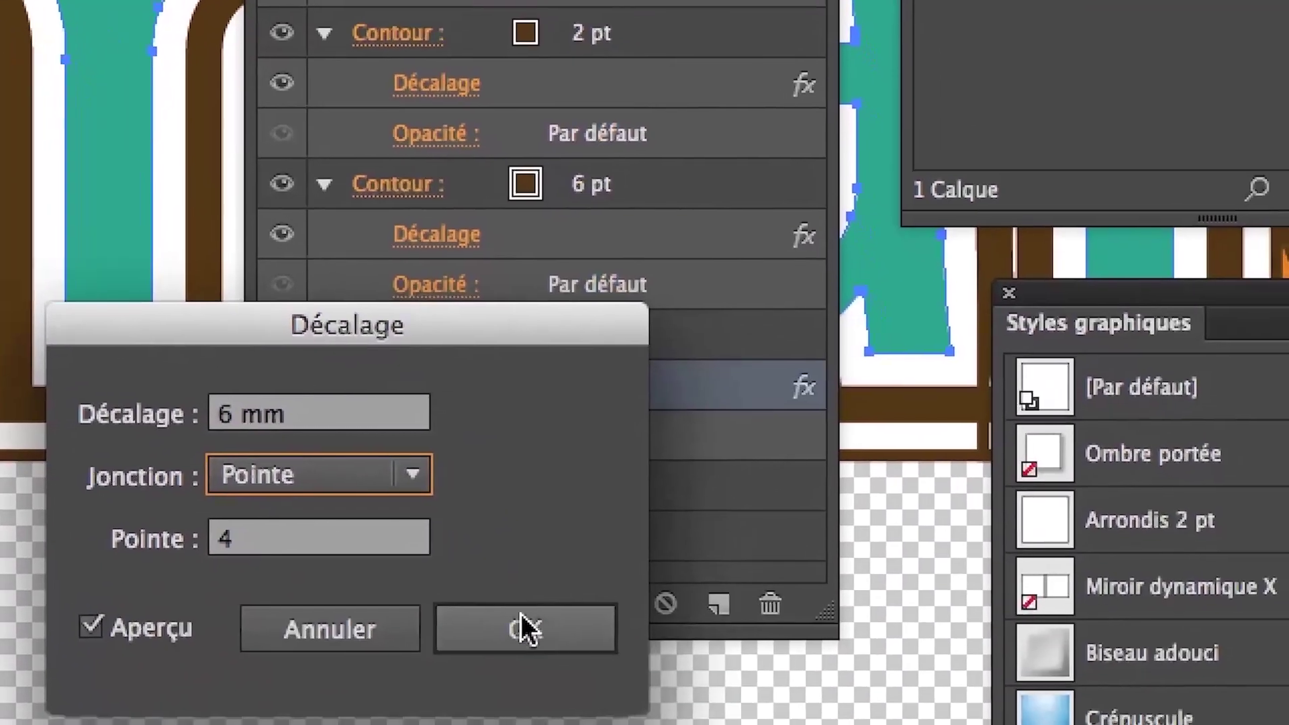
left_click(520, 615)
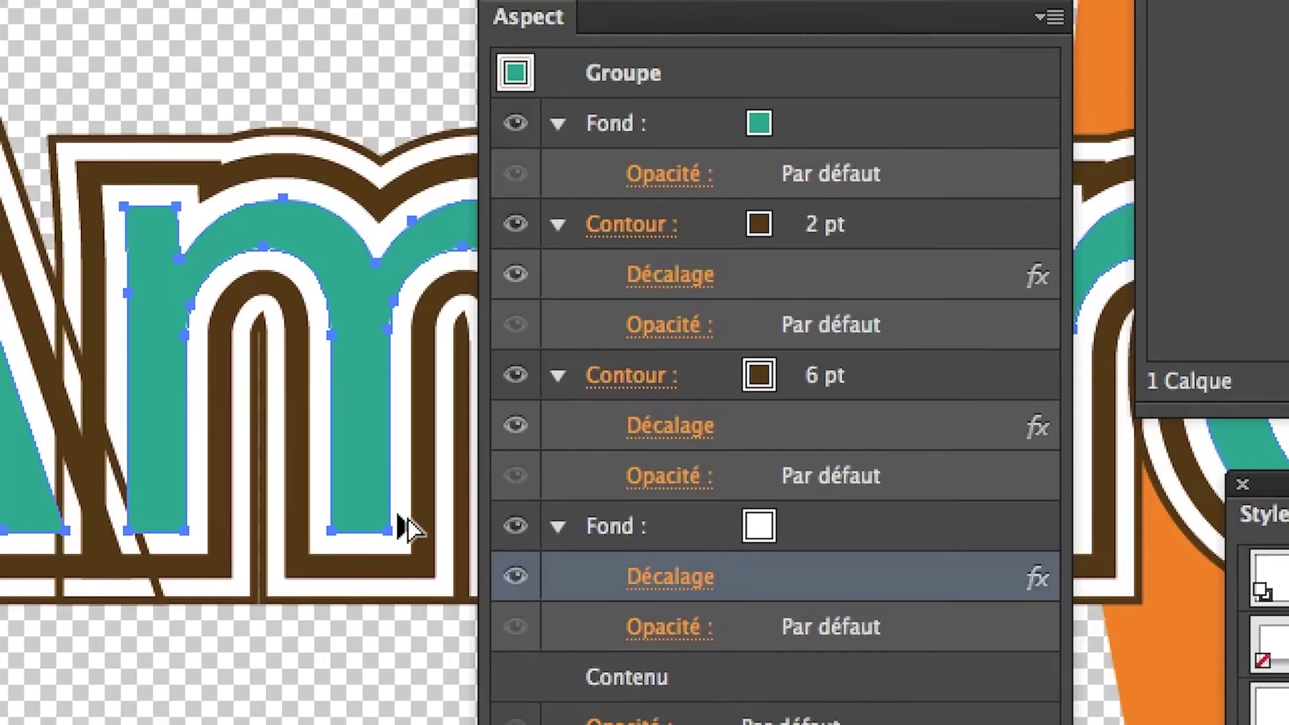
- Move the Appearance panel clear of the Amarok lettering and deselect the artwork
scroll(396, 518, "down", 3)
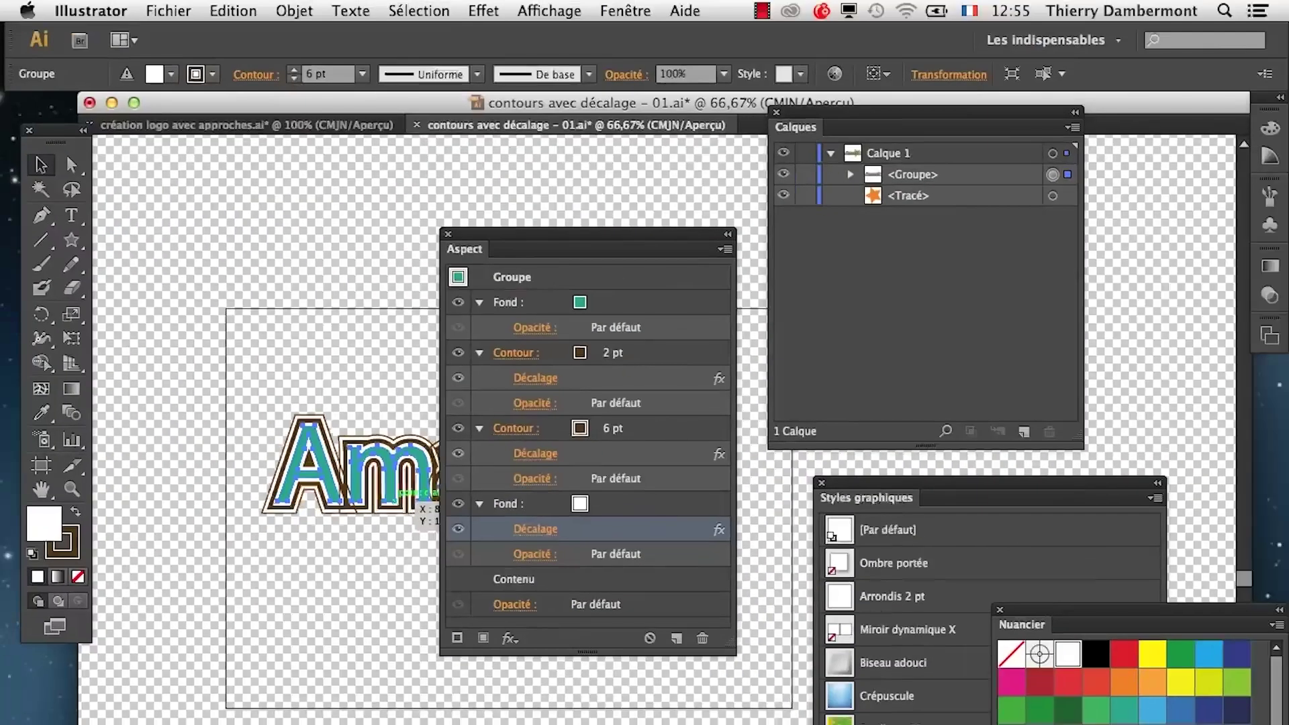
left_click_drag(561, 238, 1056, 265)
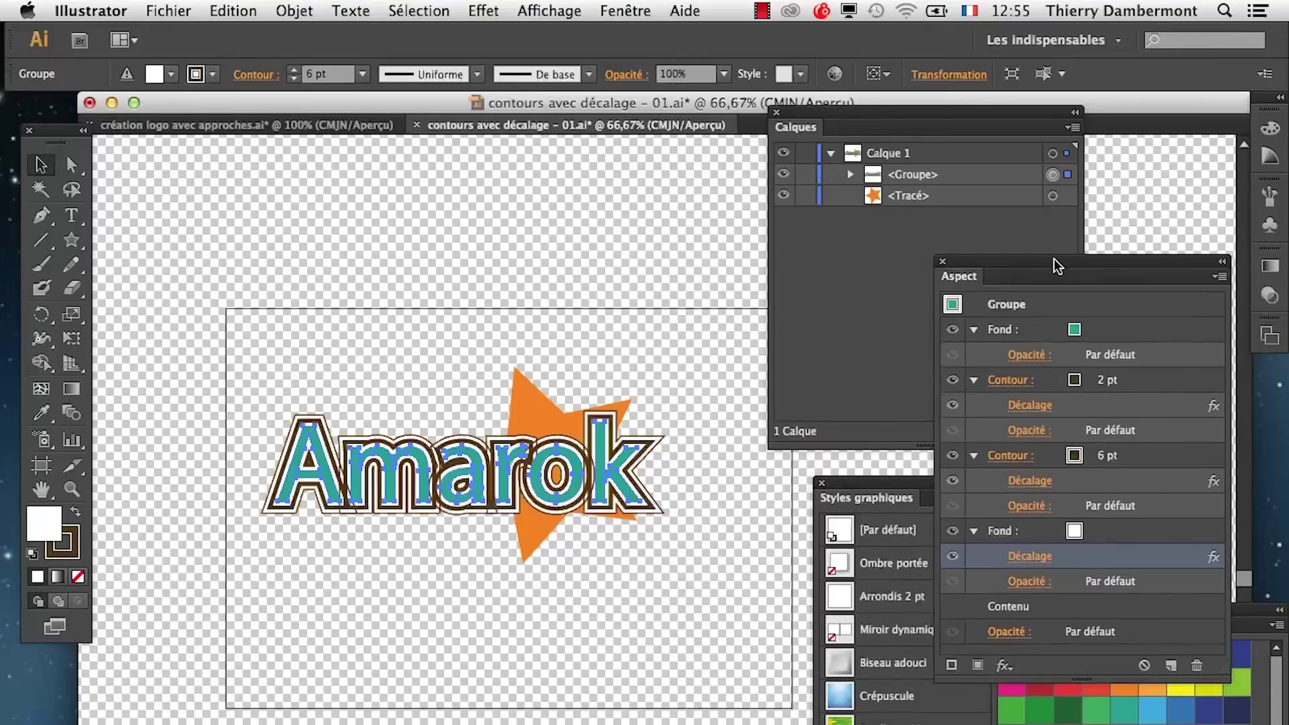
left_click(601, 590)
- Examine the white fill behind the lettering's strokes, close up around the individual letters and across the whole logo
scroll(567, 511, "up", 1)
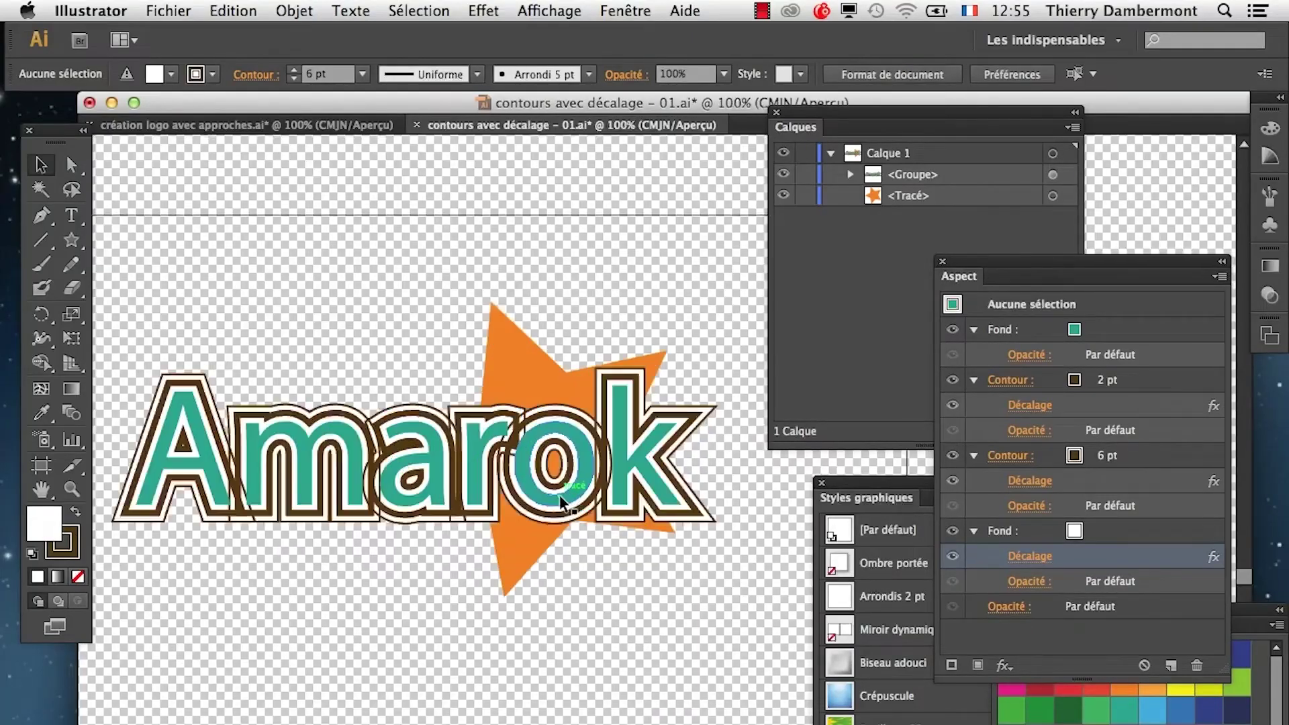
scroll(558, 510, "up", 2)
scroll(554, 503, "up", 1)
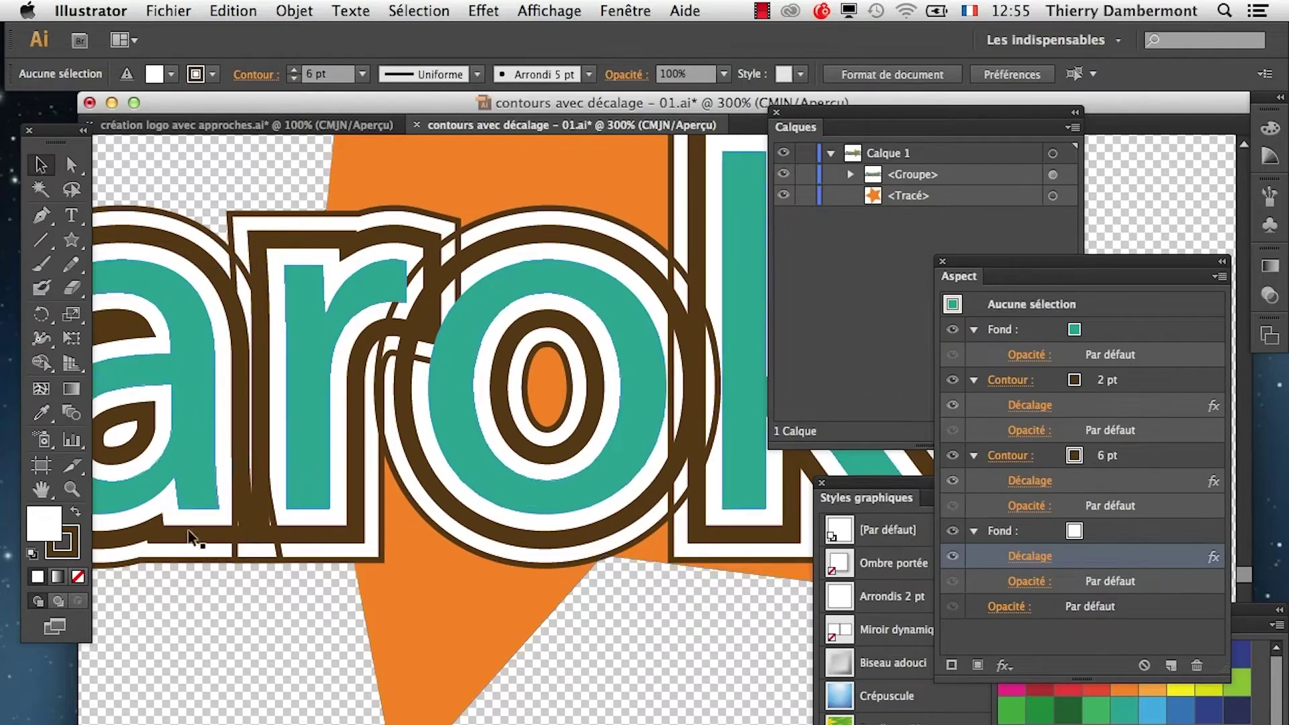
left_click(42, 500)
left_click_drag(199, 575, 615, 633)
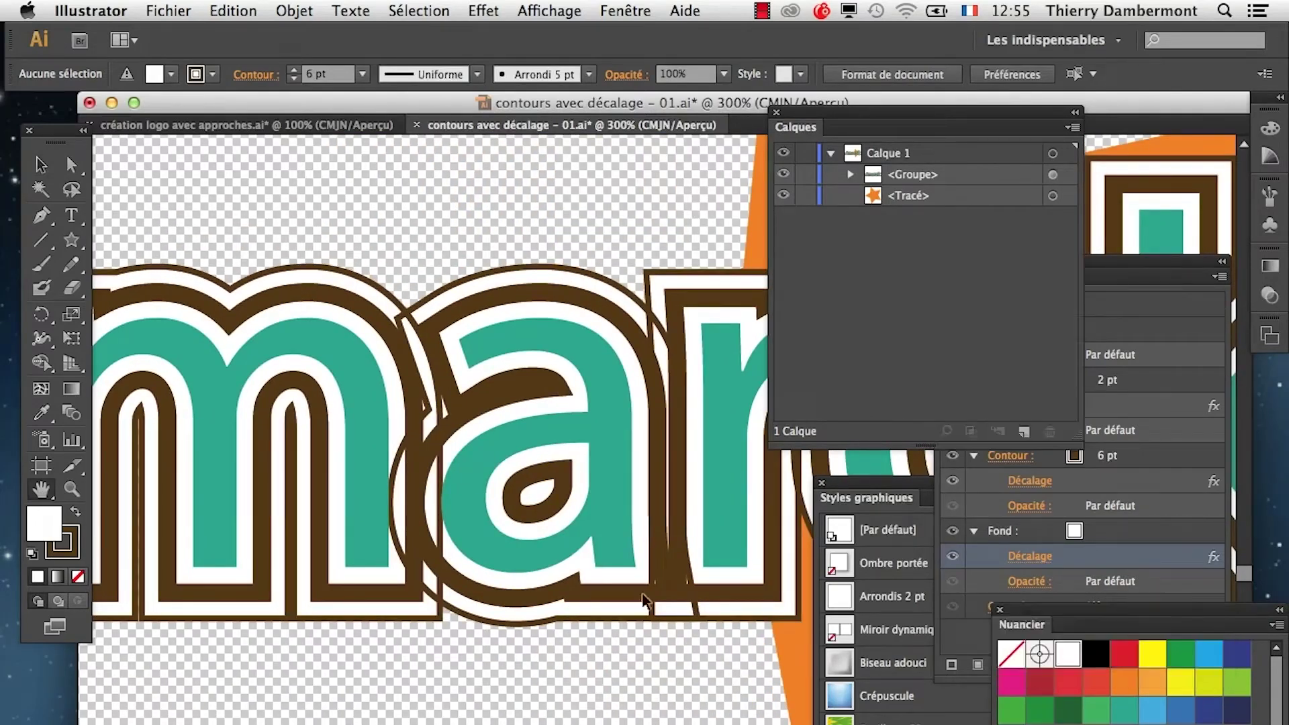
key("super+minus")
key("super+minus")
key("super+minus")
key("super+minus")
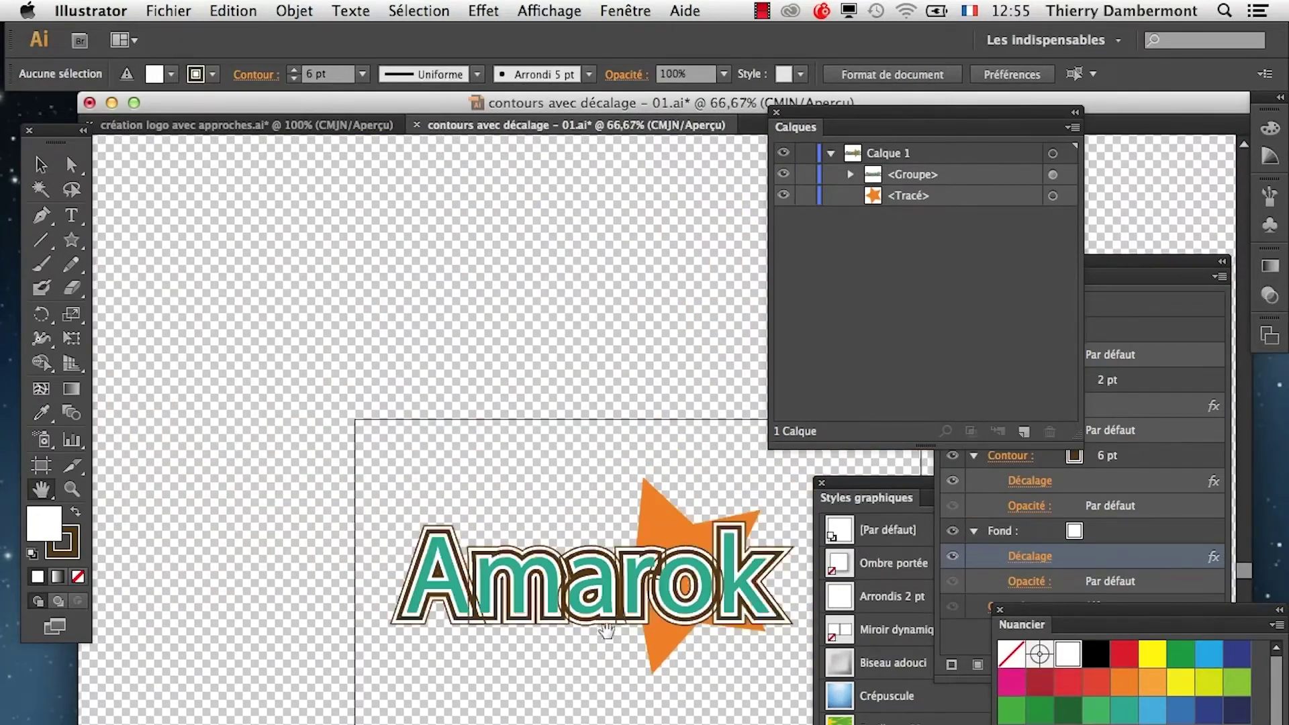
left_click_drag(612, 631, 557, 584)
key("super+plus")
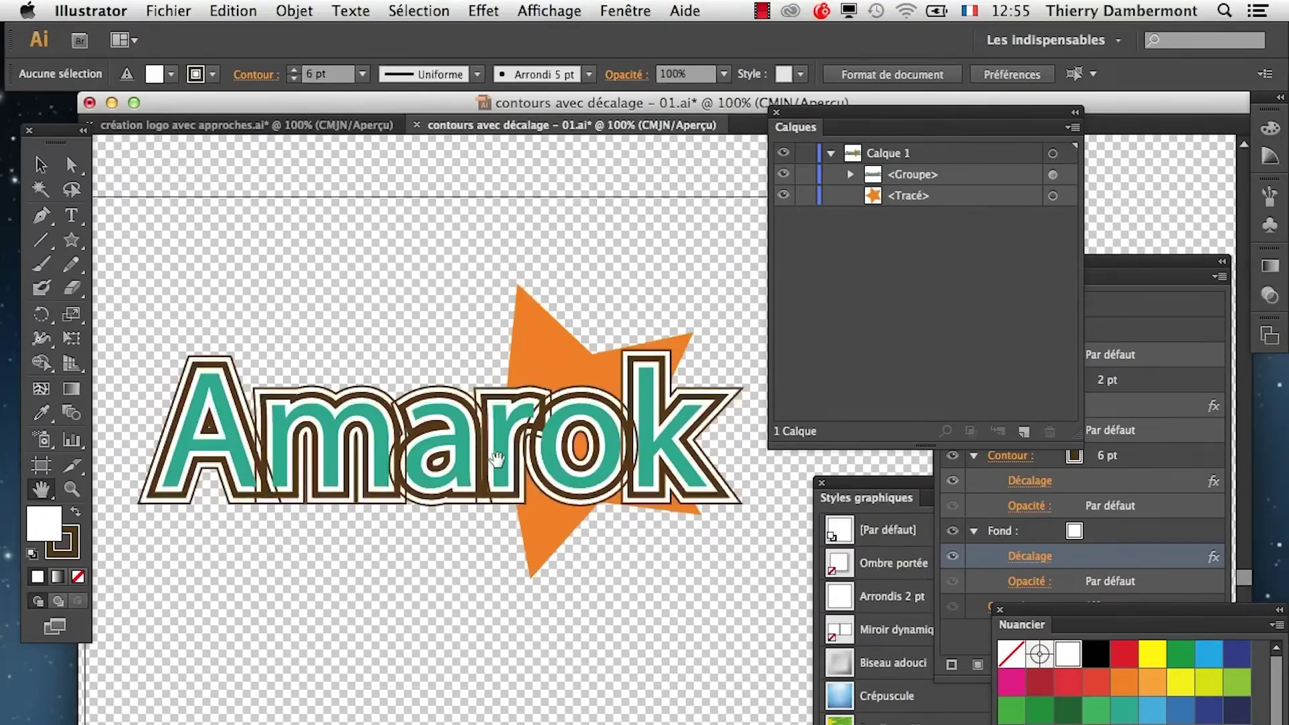
- Save the logo as a new Illustrator file named contours avec décalage - 02.ai with the default Illustrator CS6 options
left_click(168, 10)
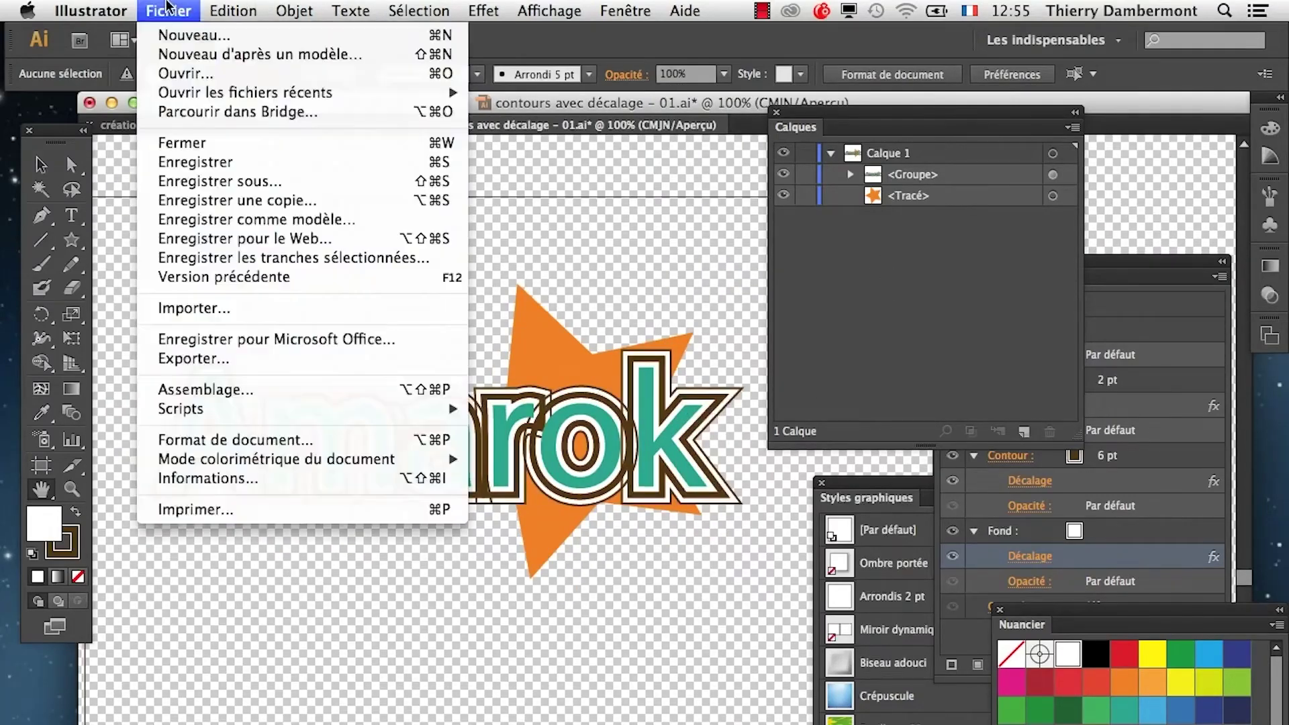
left_click(221, 181)
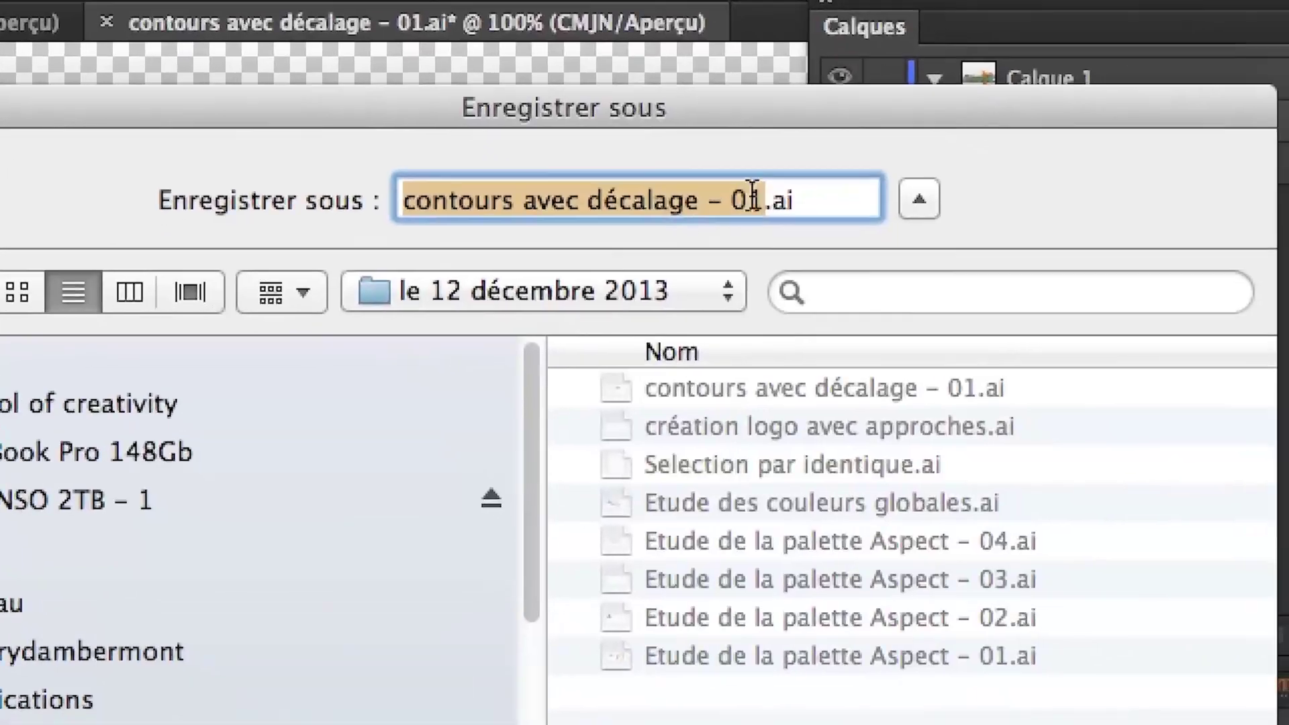
left_click_drag(712, 268, 717, 270)
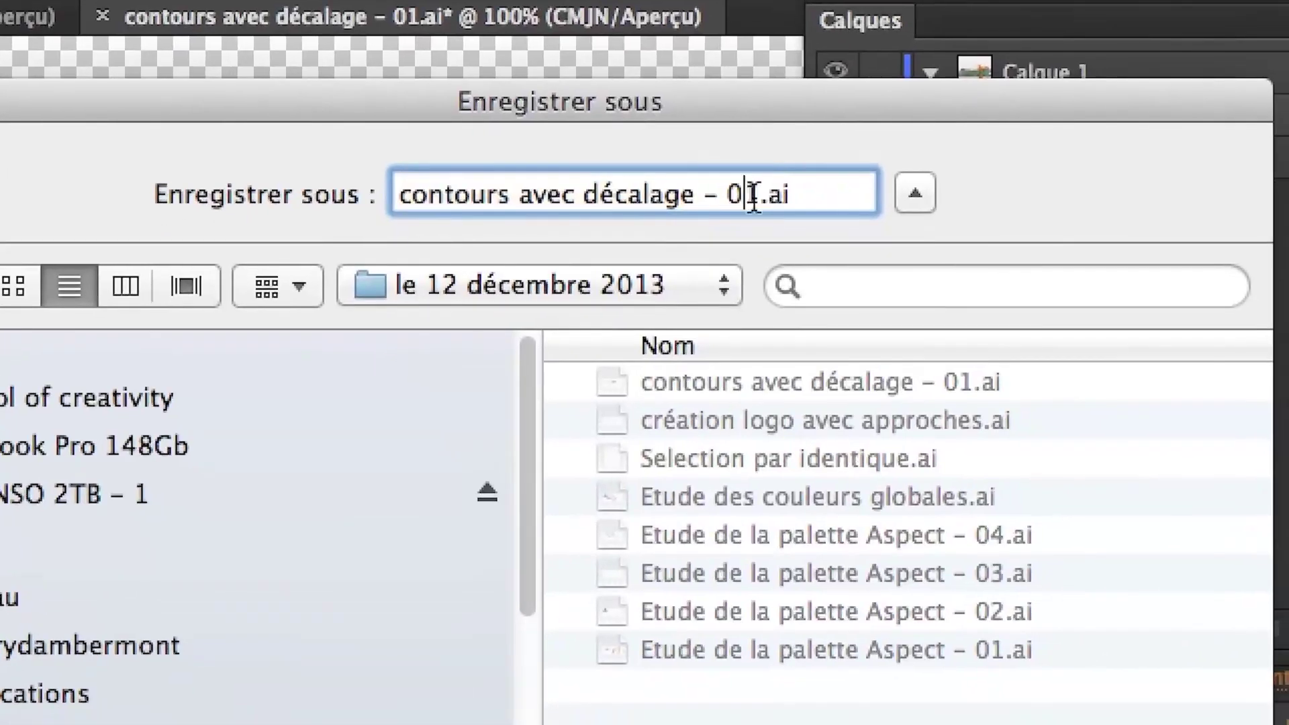
type("2")
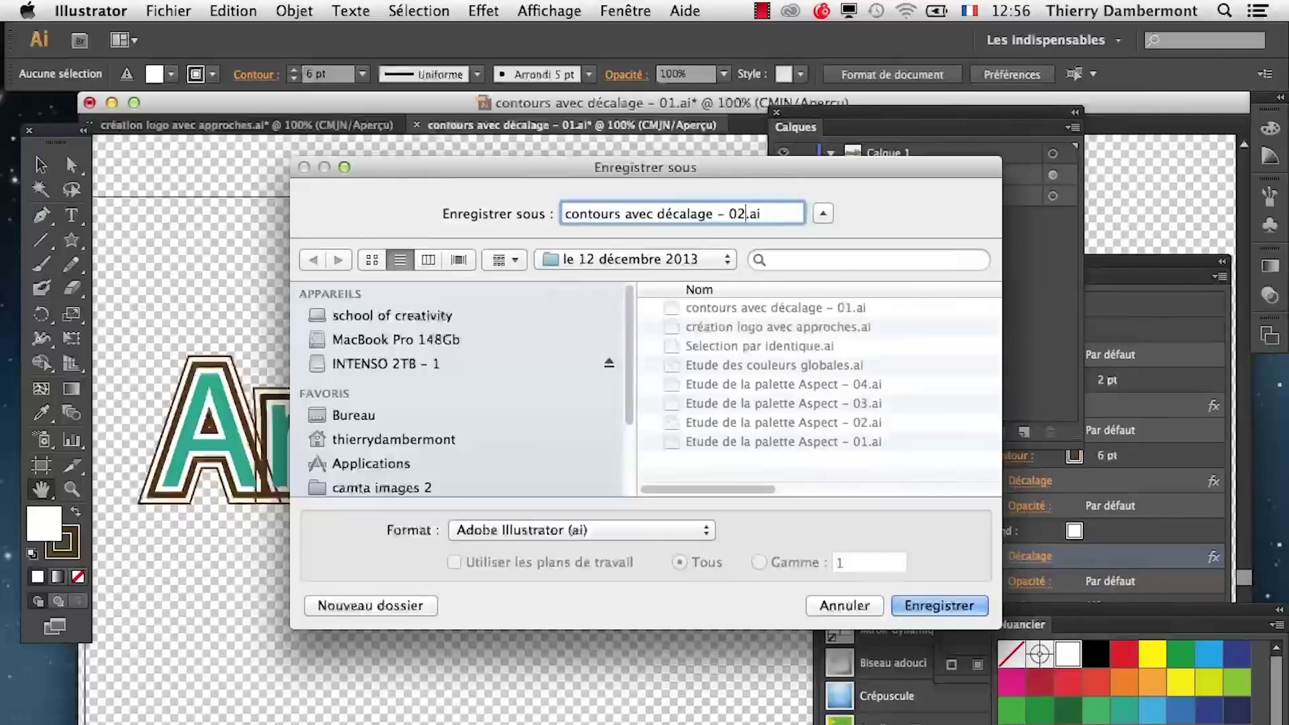
key("Return")
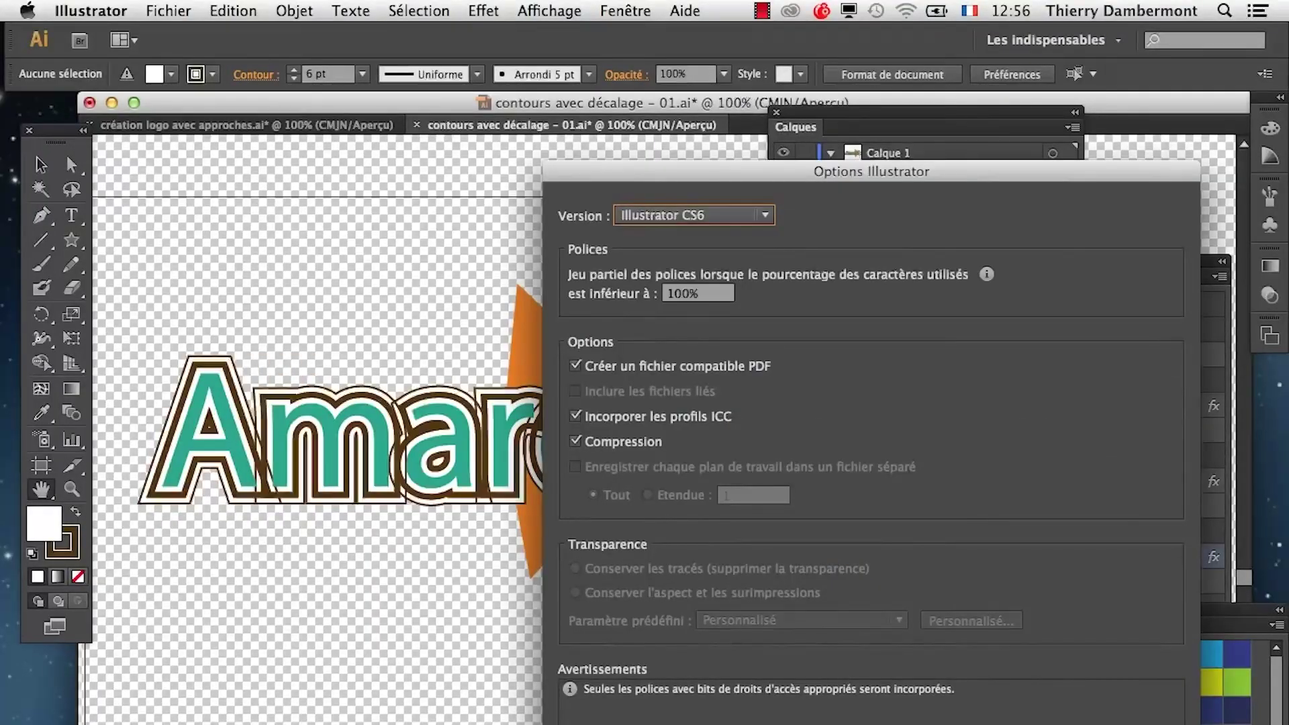
key("Return")
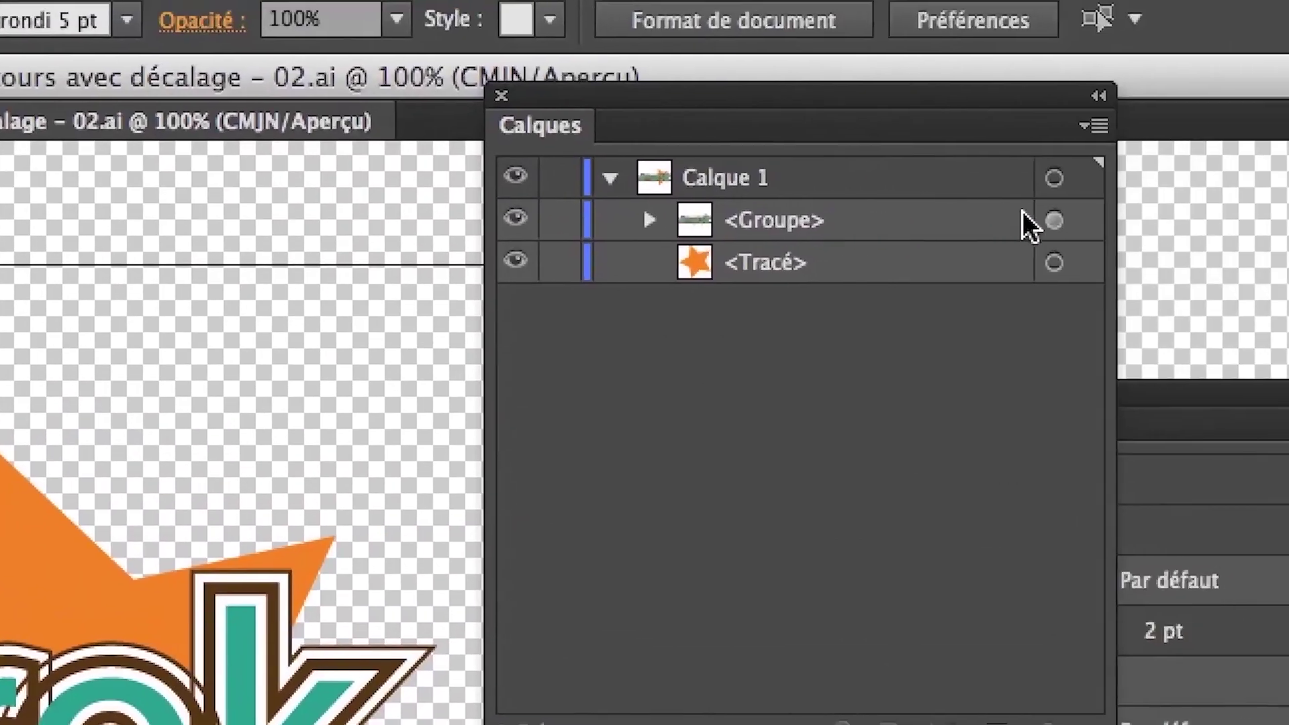
- Transfer the lettering group's appearance onto each of its individual letters and deselect the artwork
left_click(1054, 220)
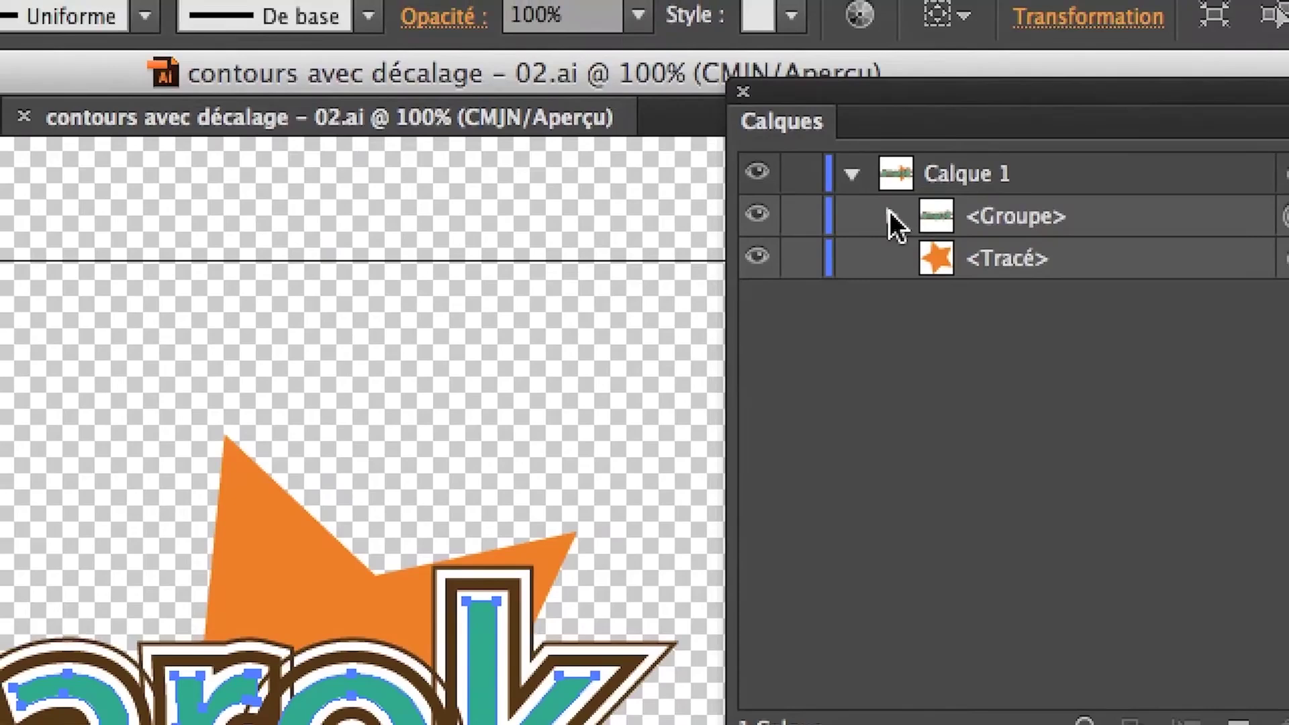
left_click(794, 214)
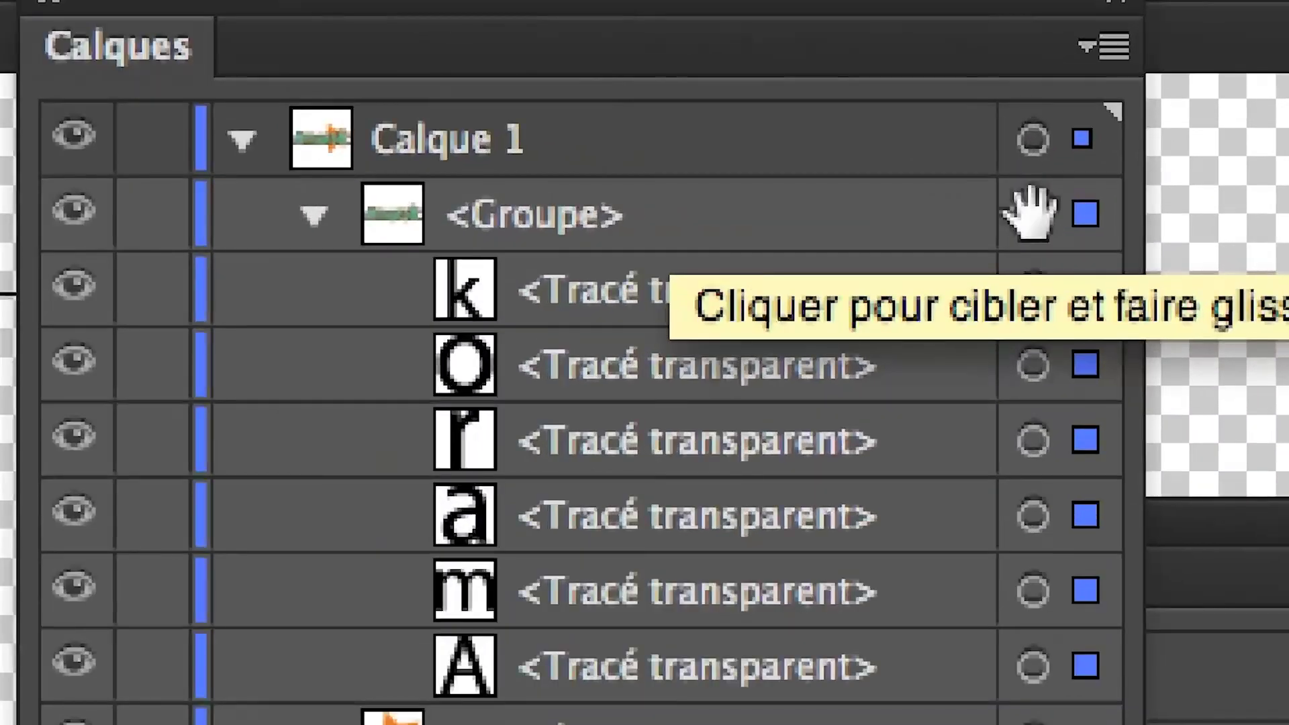
left_click(1032, 213)
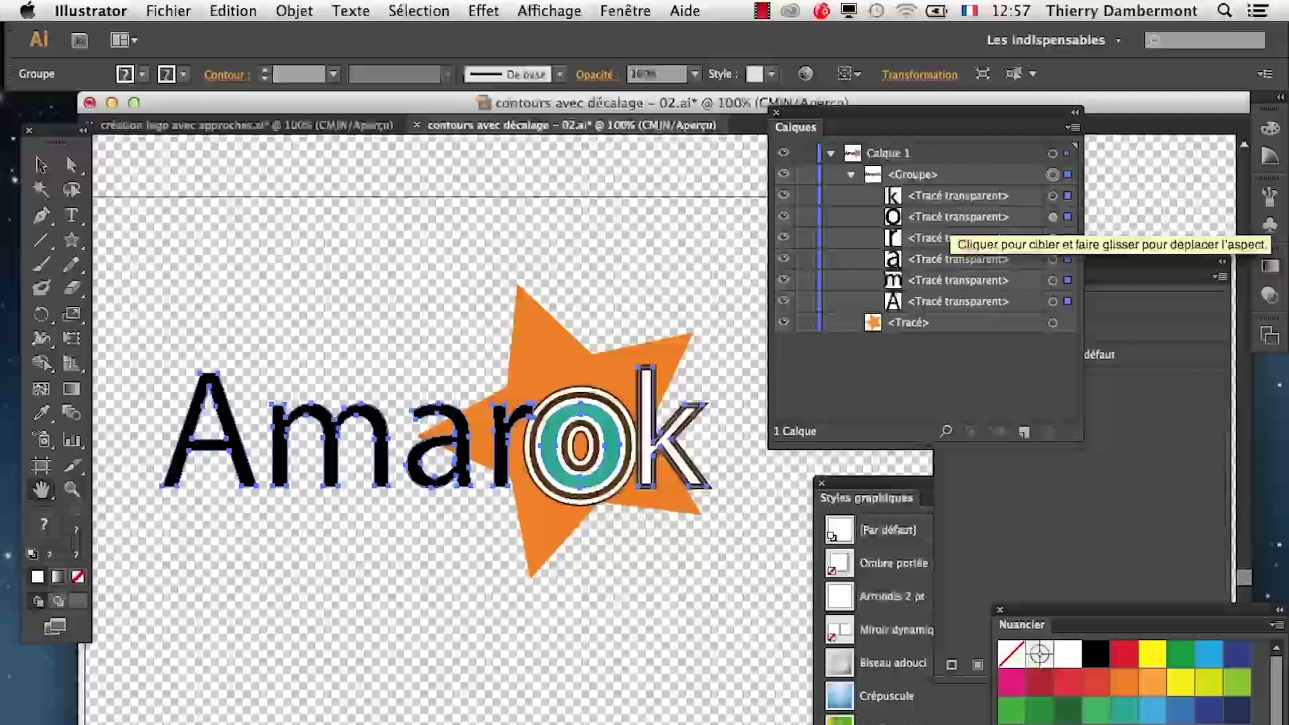
left_click_drag(1053, 217, 1052, 238)
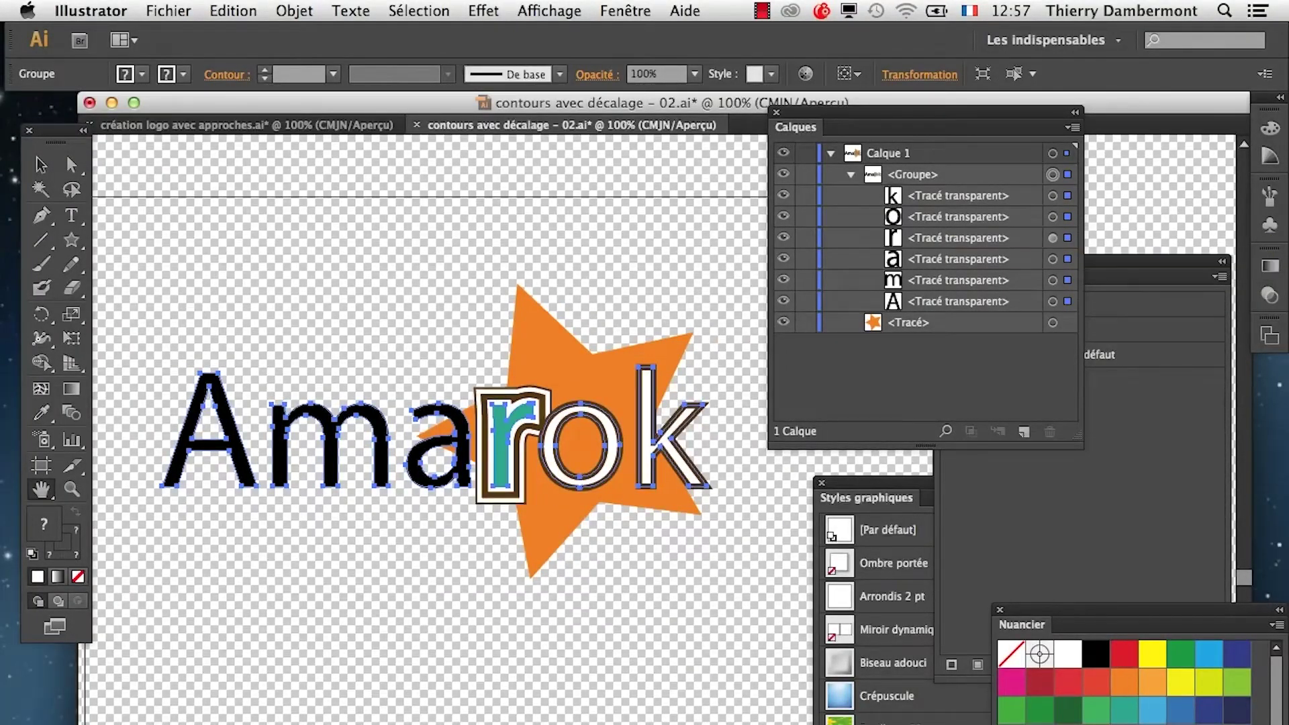
left_click_drag(1052, 237, 1052, 195)
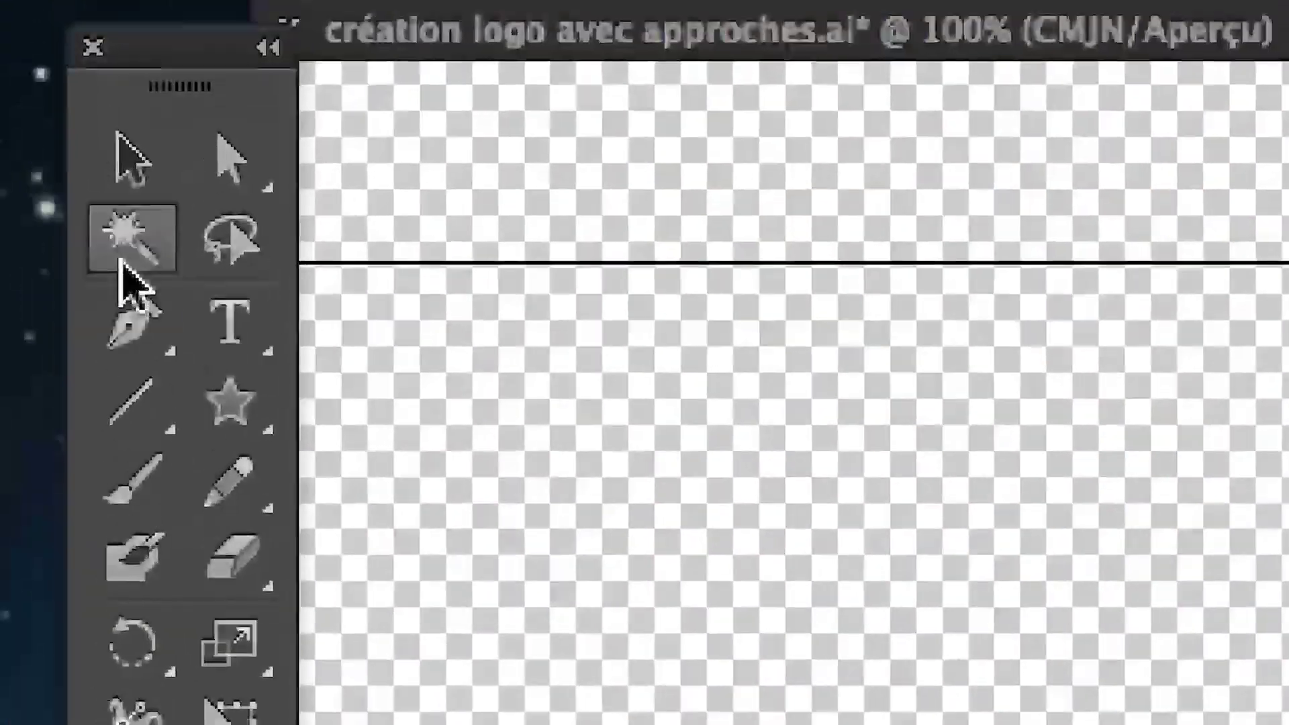
left_click(130, 235)
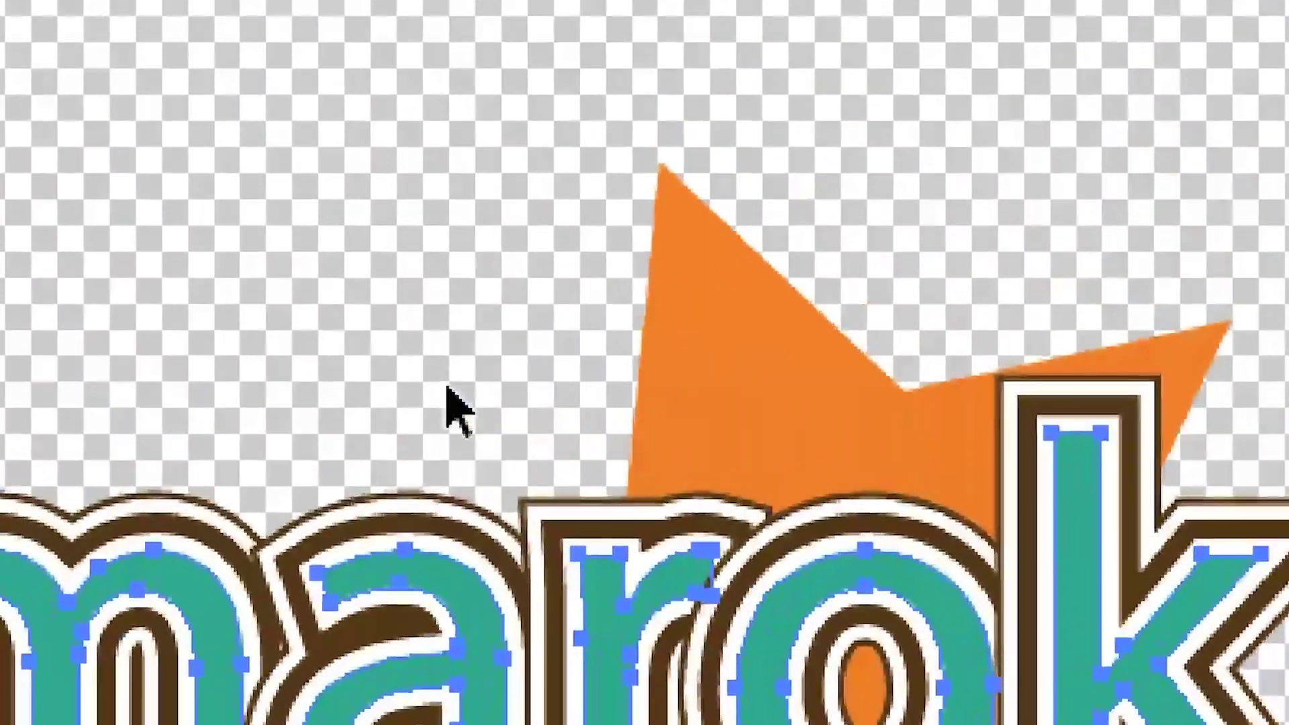
left_click(488, 285)
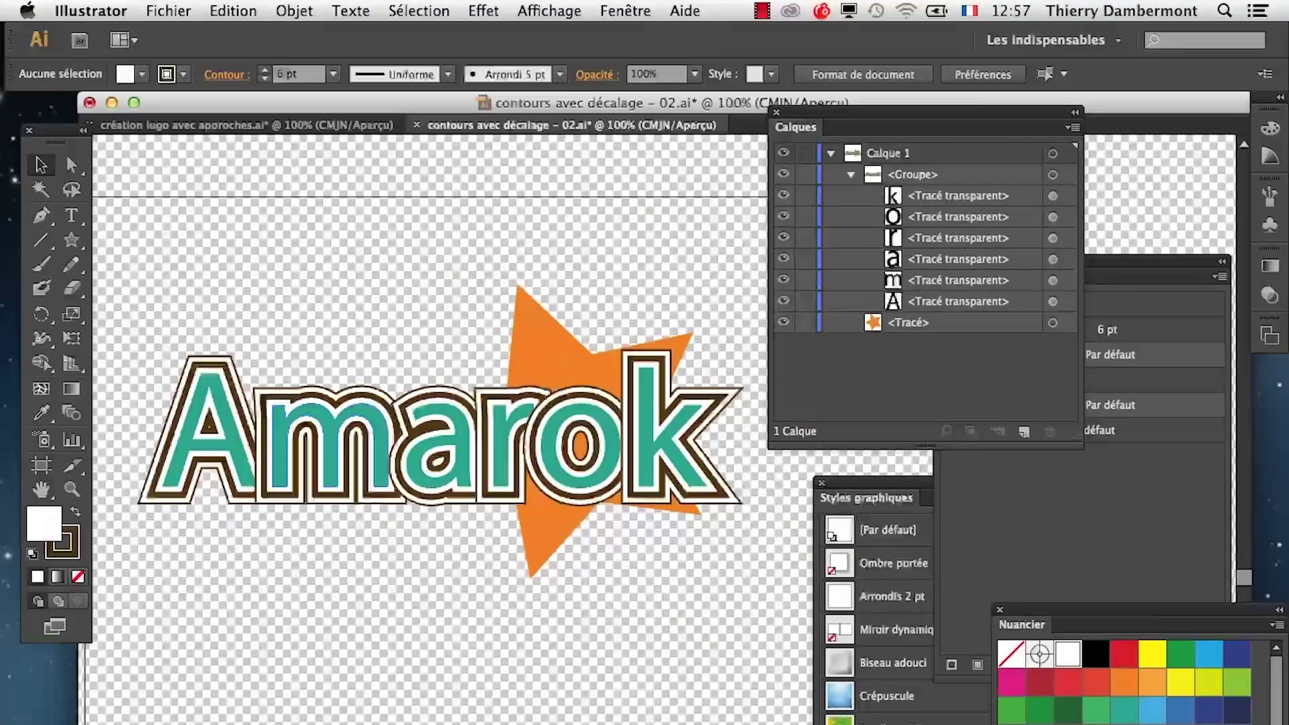
- Save the logo as a new Illustrator file named contours avec décalage - 03.ai with the default options
left_click(168, 11)
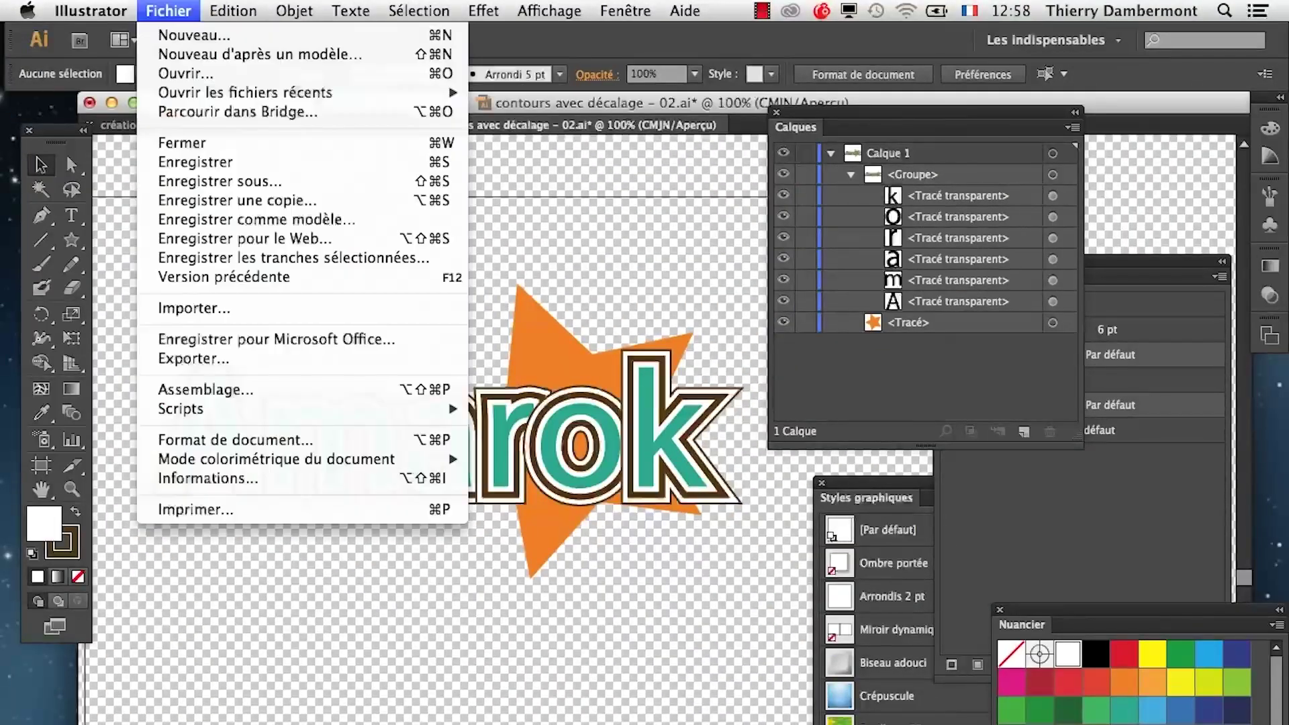
left_click(260, 181)
left_click(739, 213)
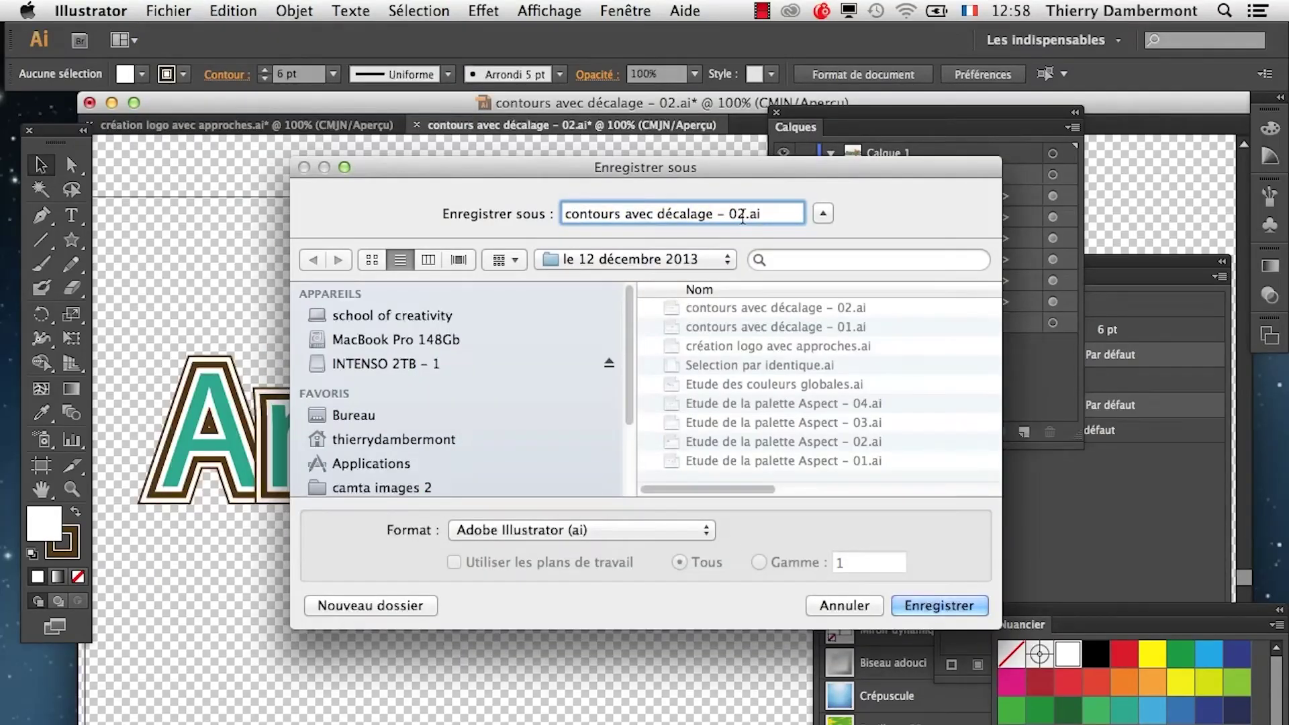
key("Delete")
type("3")
left_click(957, 606)
key("Return")
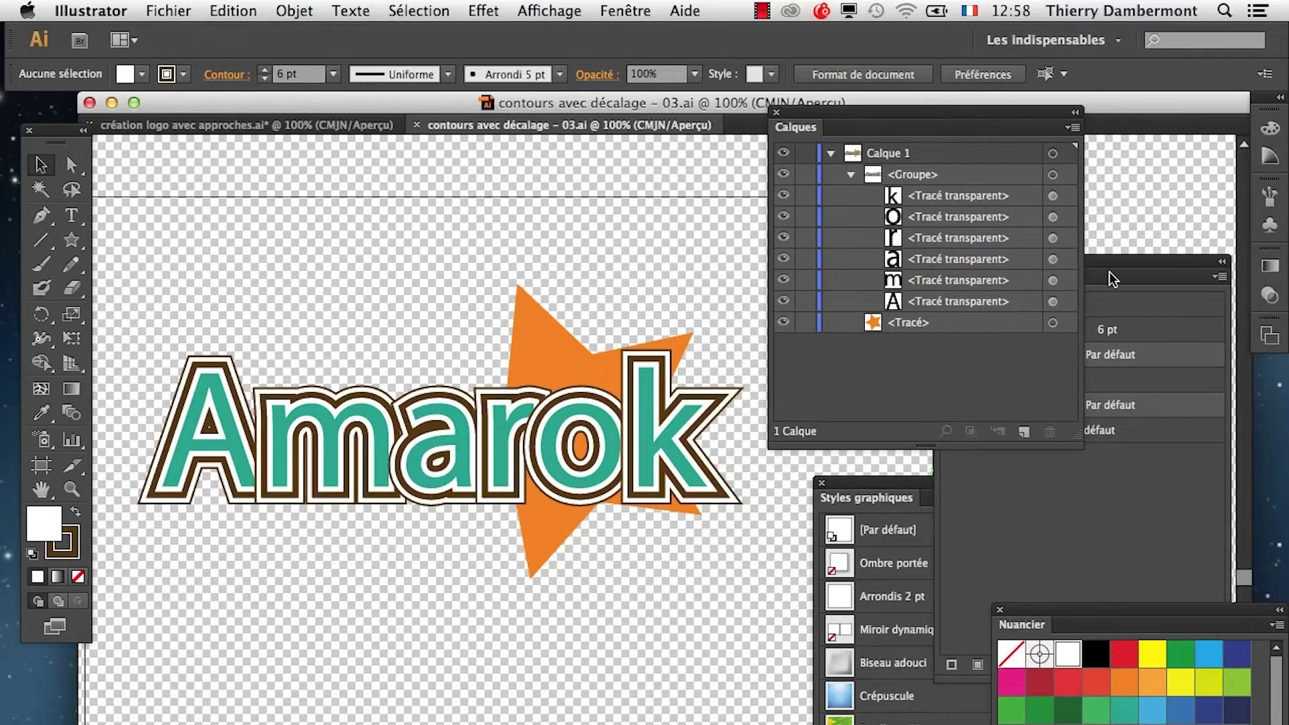
- Try separate colours on single letters, with a yellow top fill on the k and a magenta one on the o
left_click_drag(1109, 271, 354, 555)
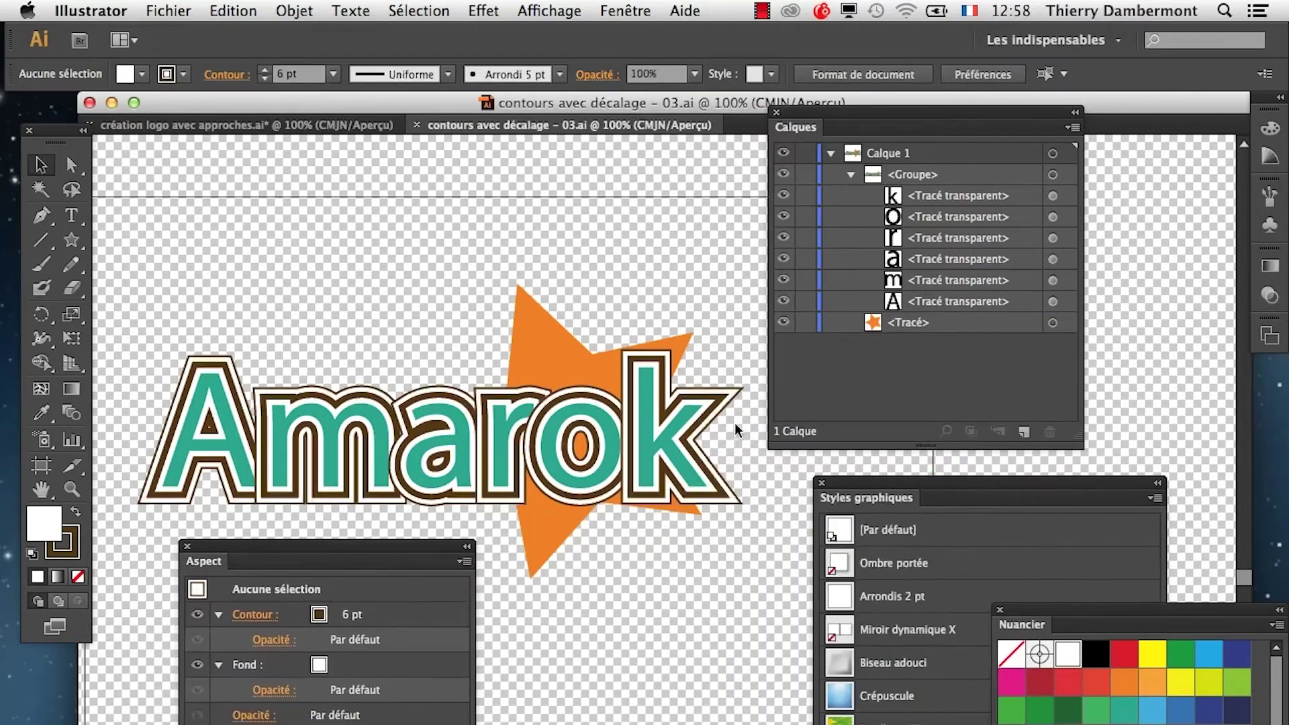
left_click(1052, 195)
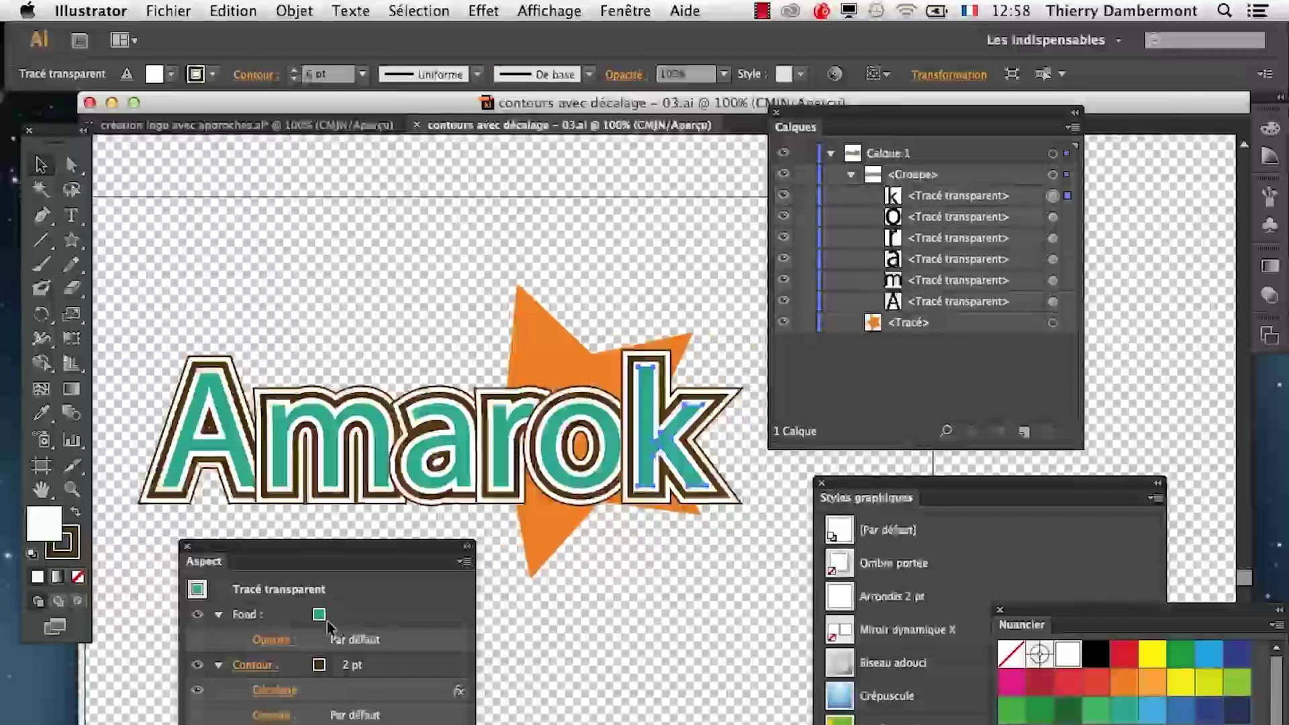
left_click(320, 617)
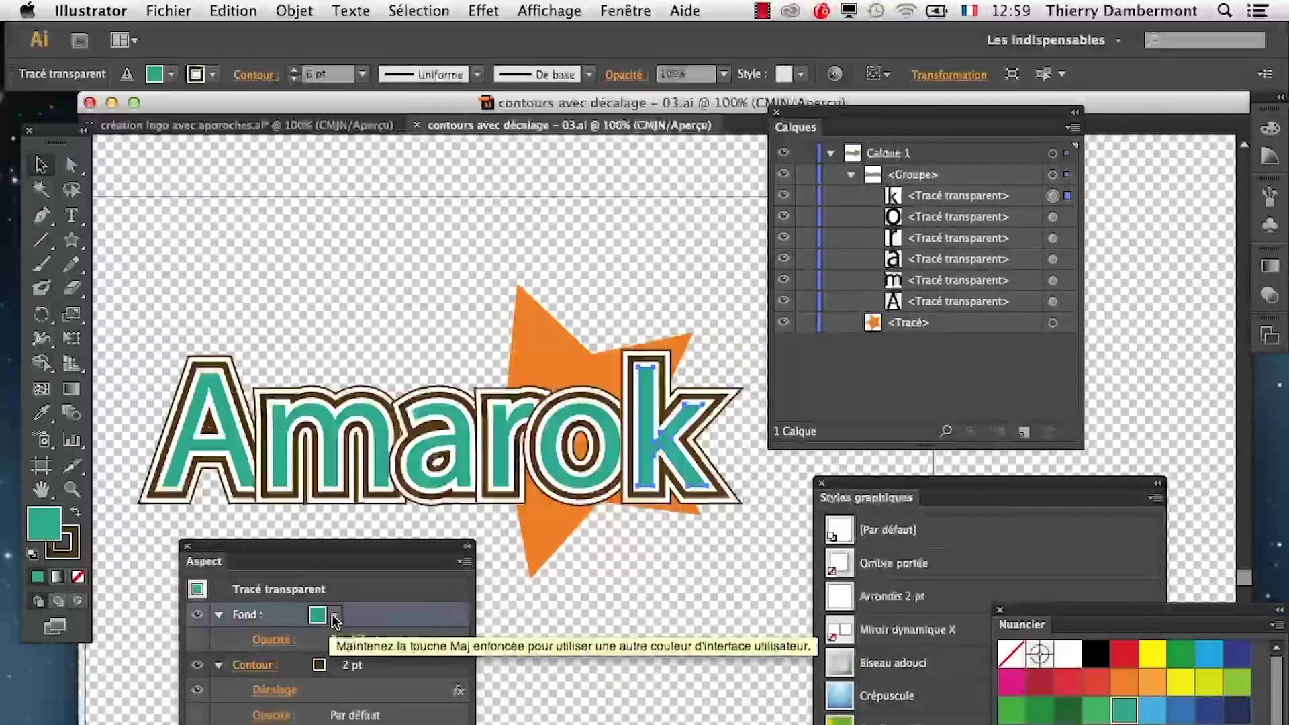
left_click(318, 614)
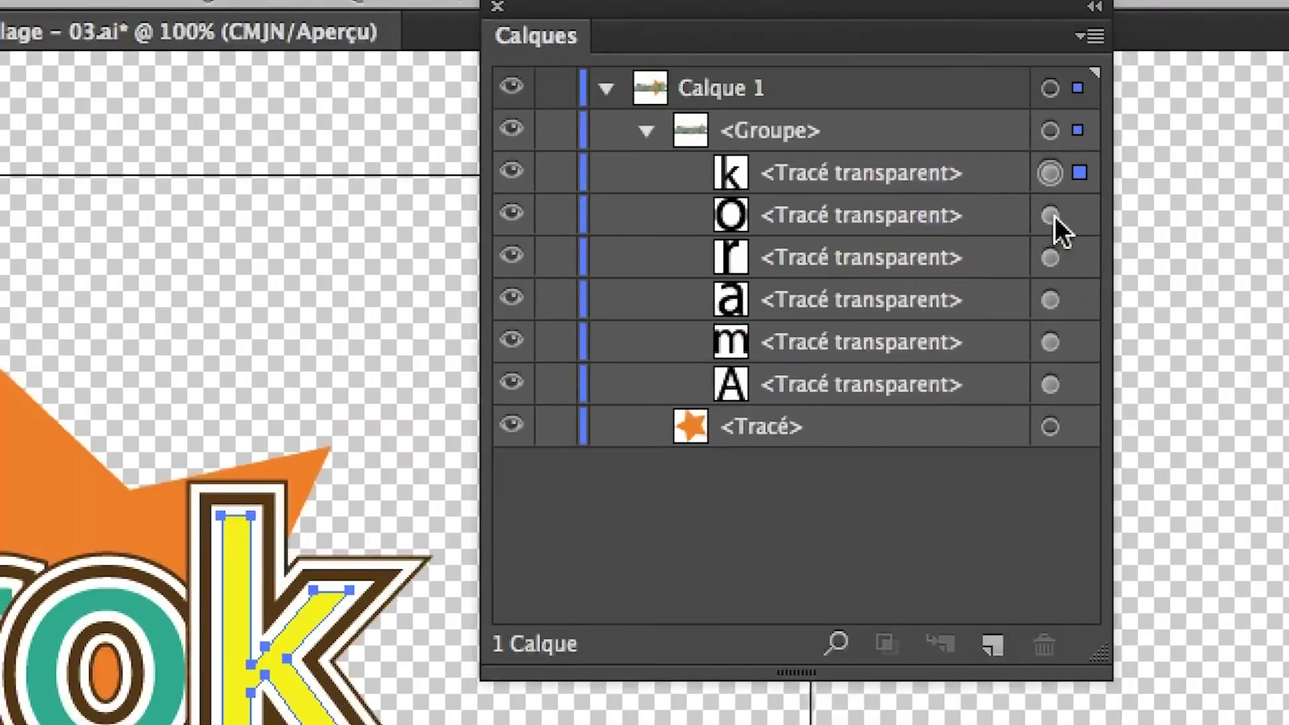
left_click(1050, 215)
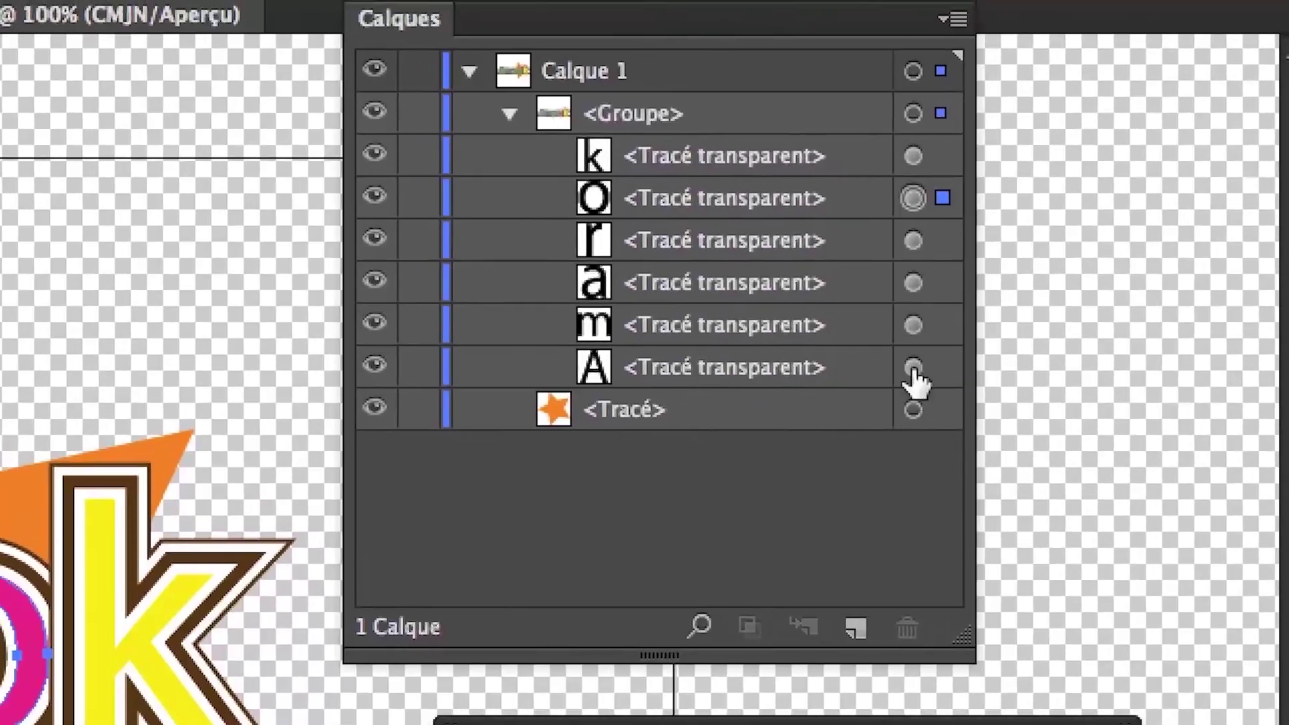
- Target all six letters together and examine their shared fill, stroke and offset attributes in the Appearance panel
left_click(1280, 230)
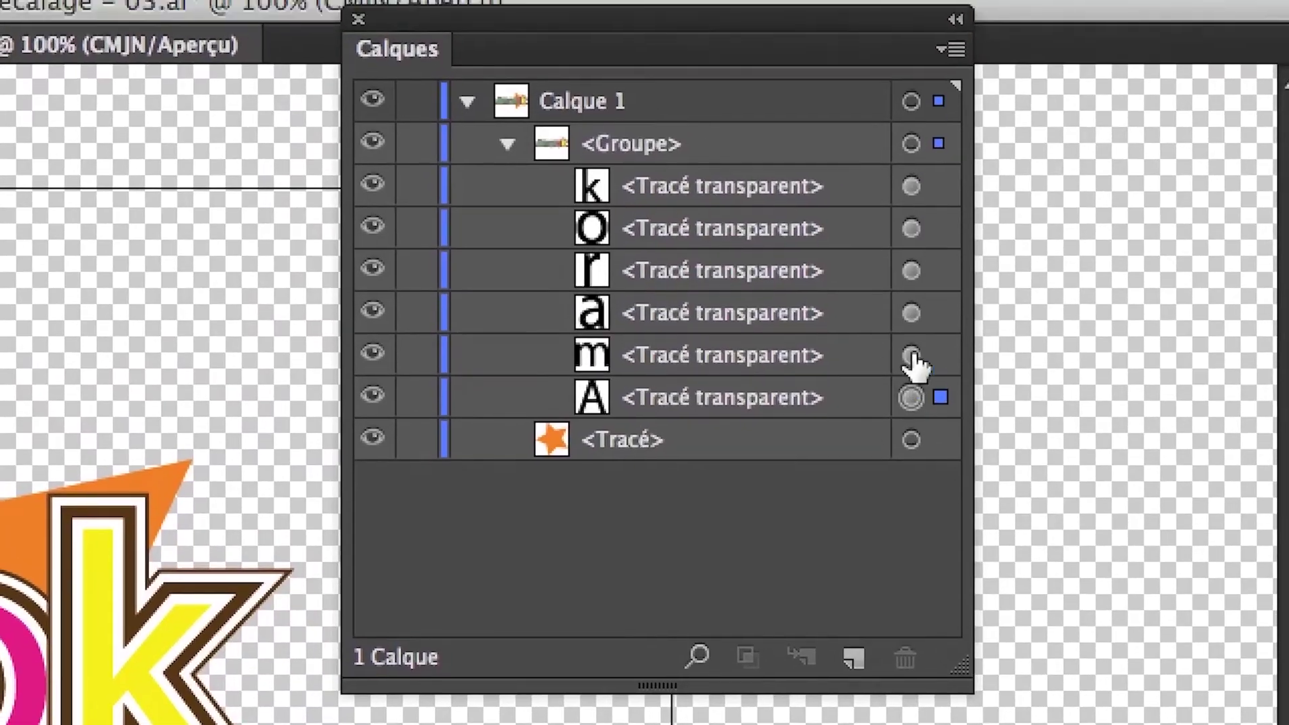
left_click(911, 327, "shift")
left_click(911, 284, "shift")
left_click(911, 243, "shift")
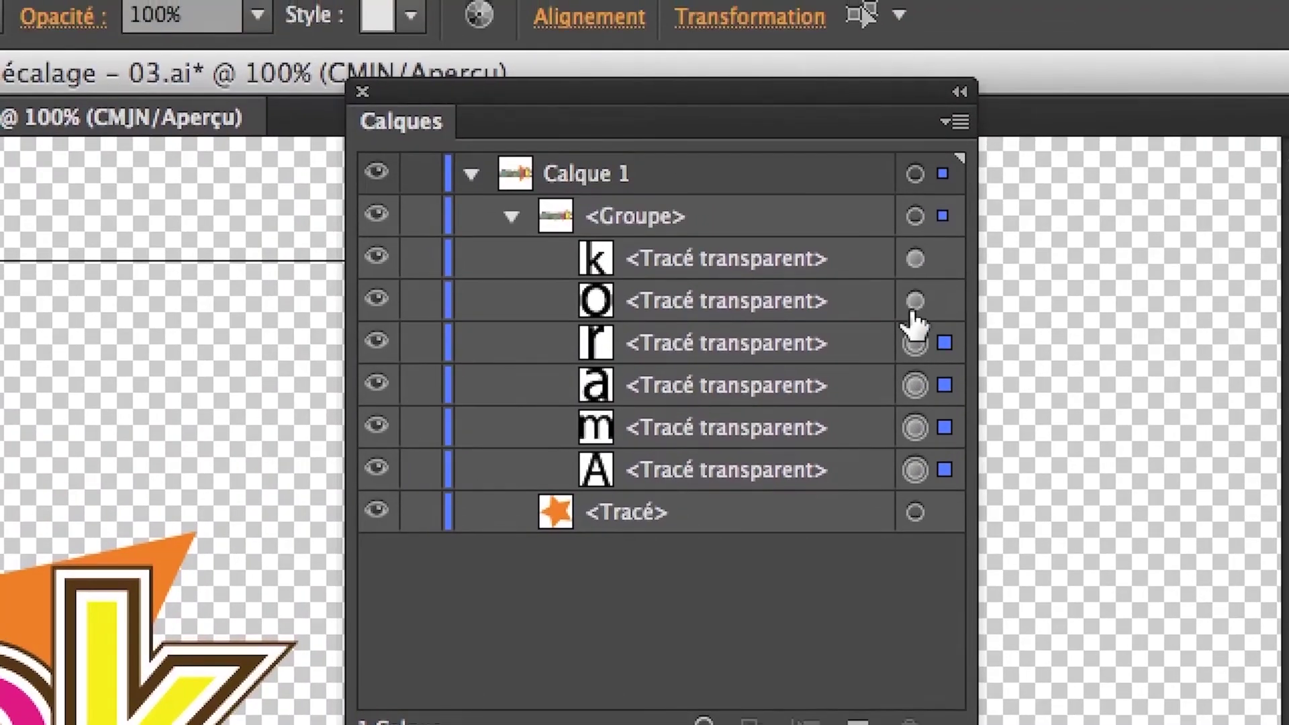
left_click(915, 299, "shift")
left_click(915, 257, "shift")
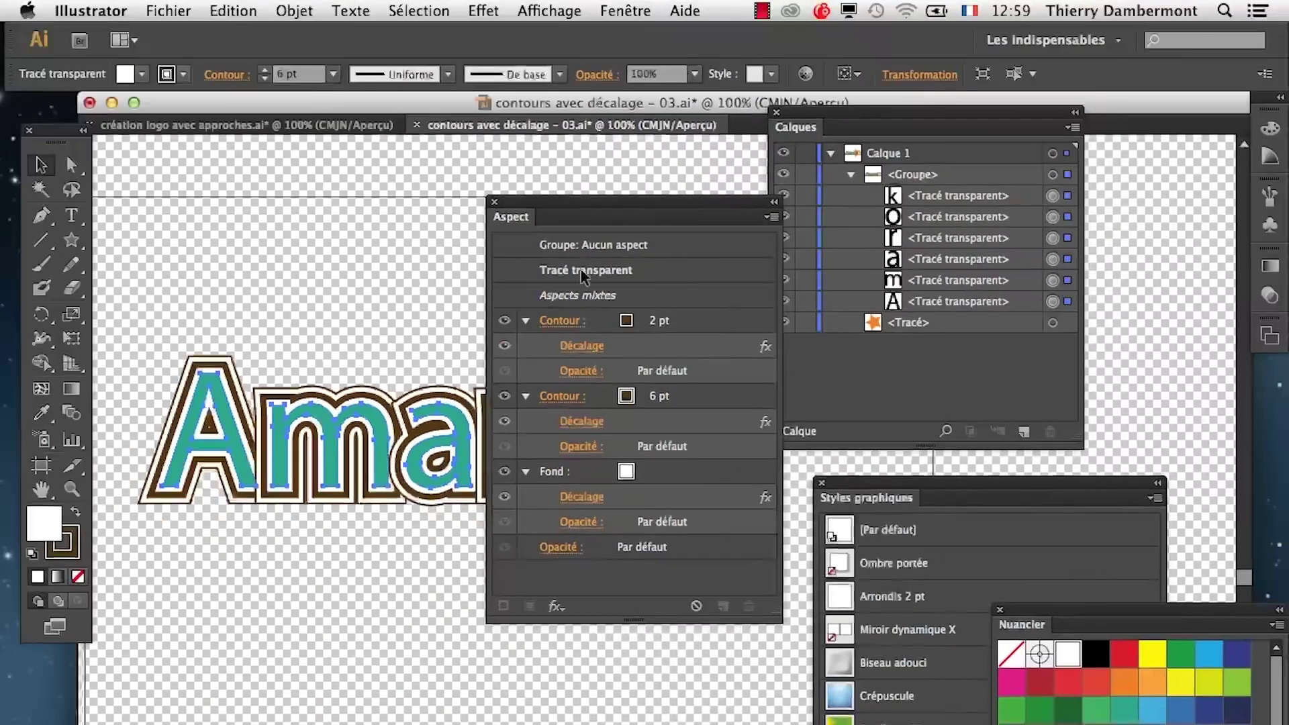
left_click_drag(588, 209, 380, 477)
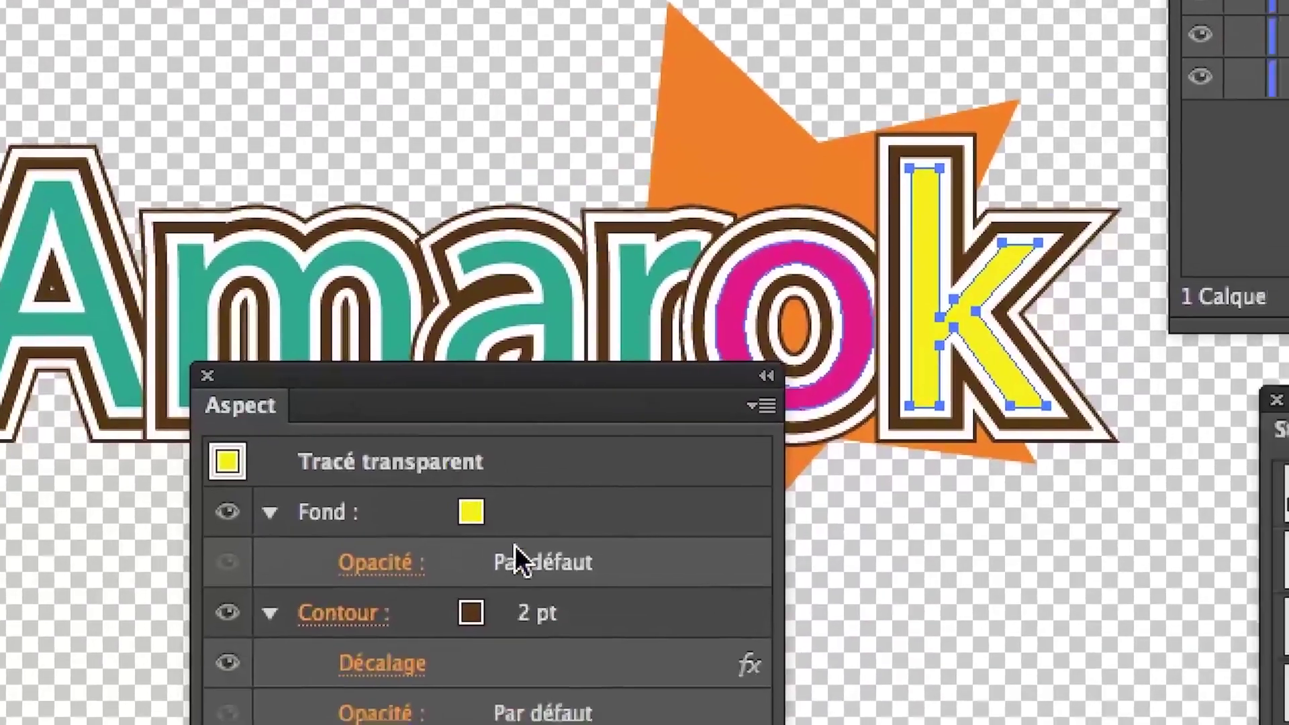
- Return the top fill of the k and the o to the teal green of the other letters
left_click(495, 510)
left_click(504, 512)
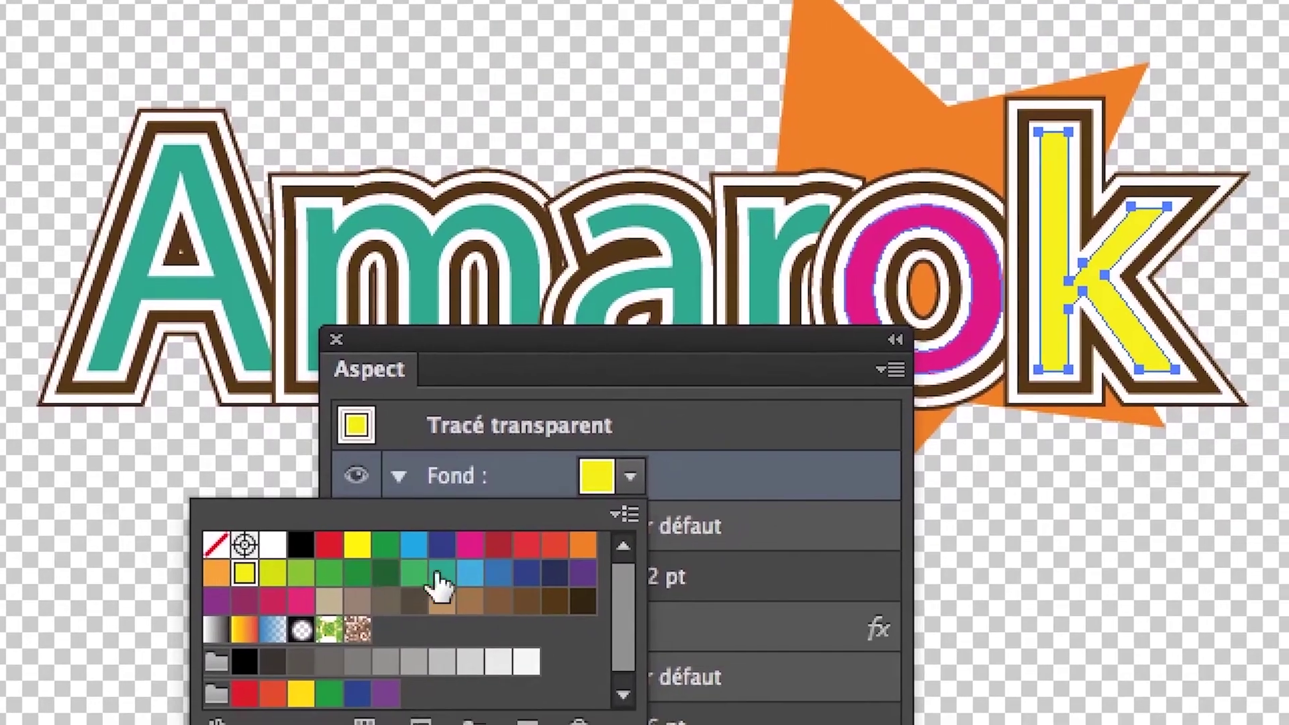
left_click(482, 587)
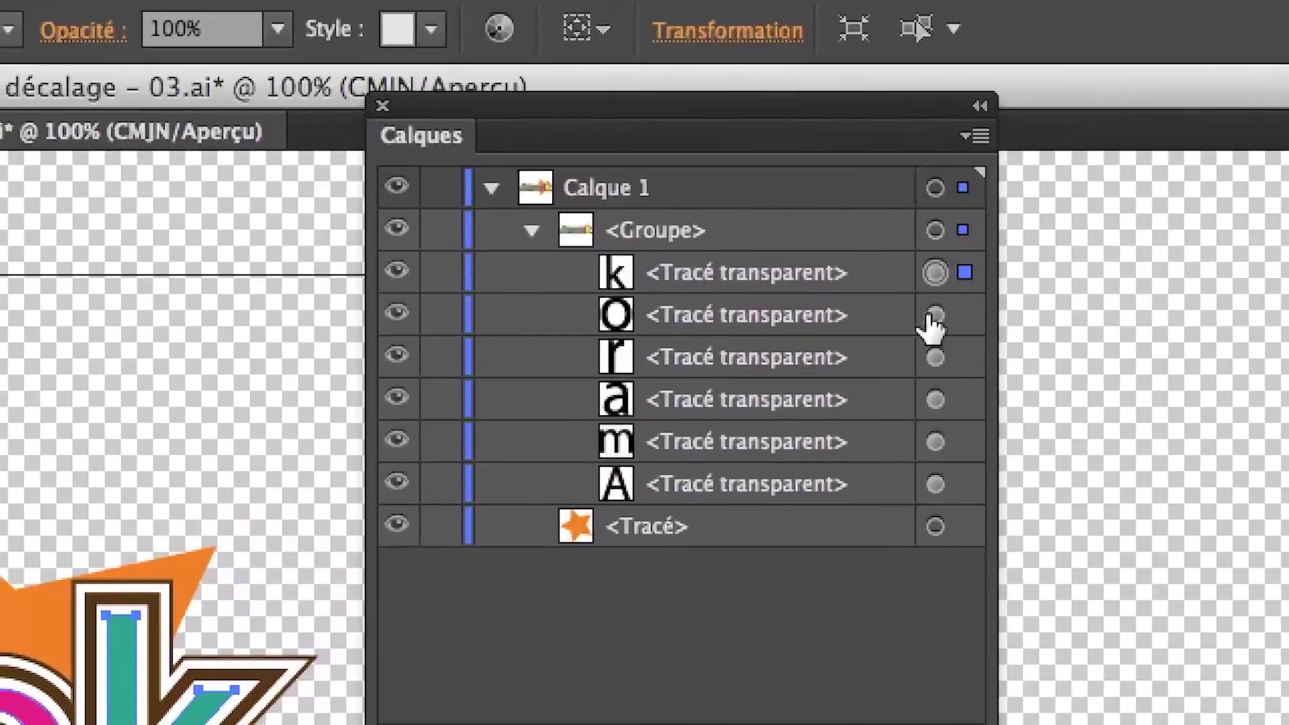
left_click(912, 318)
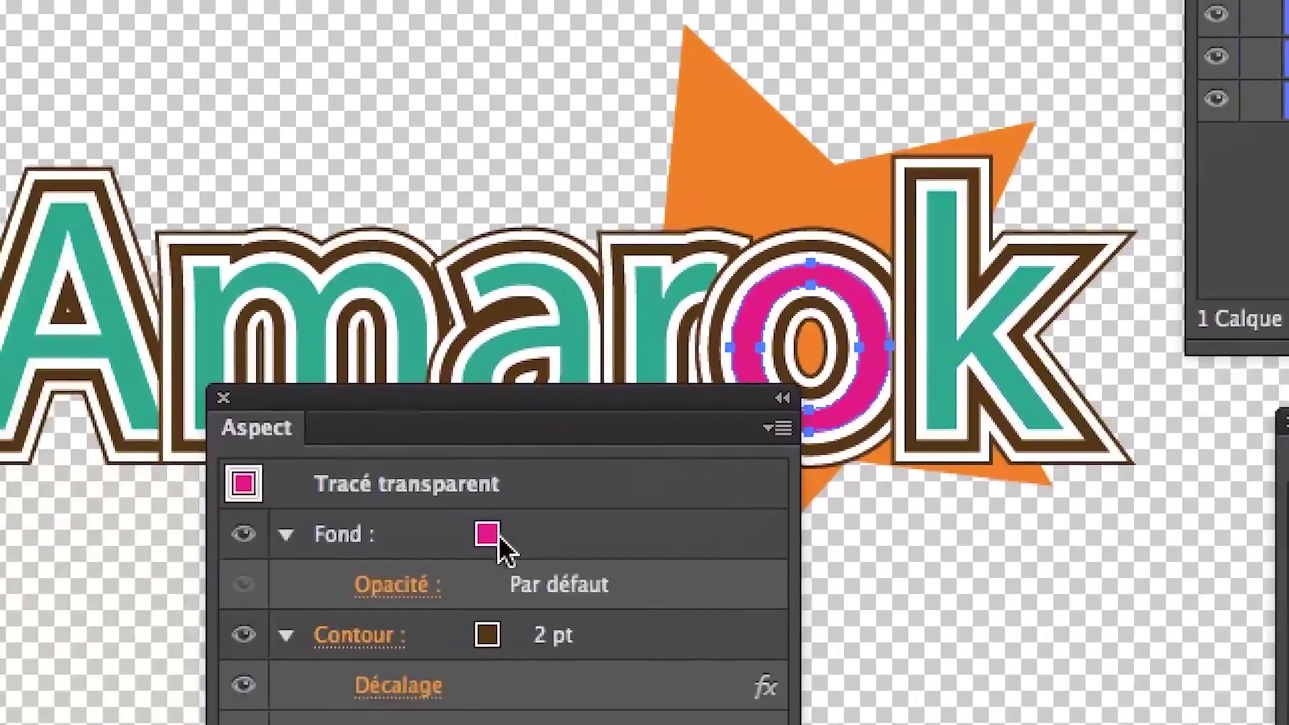
left_click(501, 537)
left_click(509, 534)
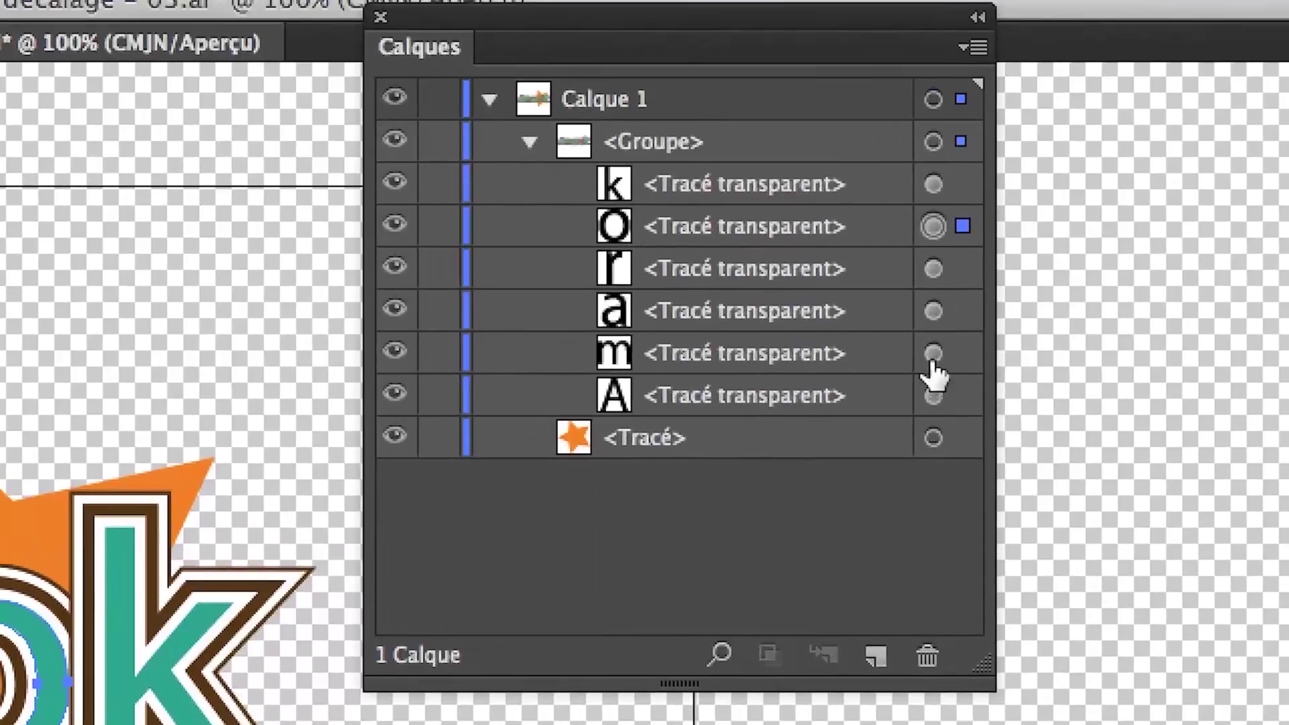
- Target the A, m, a, r, o and k paths together as one multiple selection
left_click(931, 375)
left_click(931, 333, "shift")
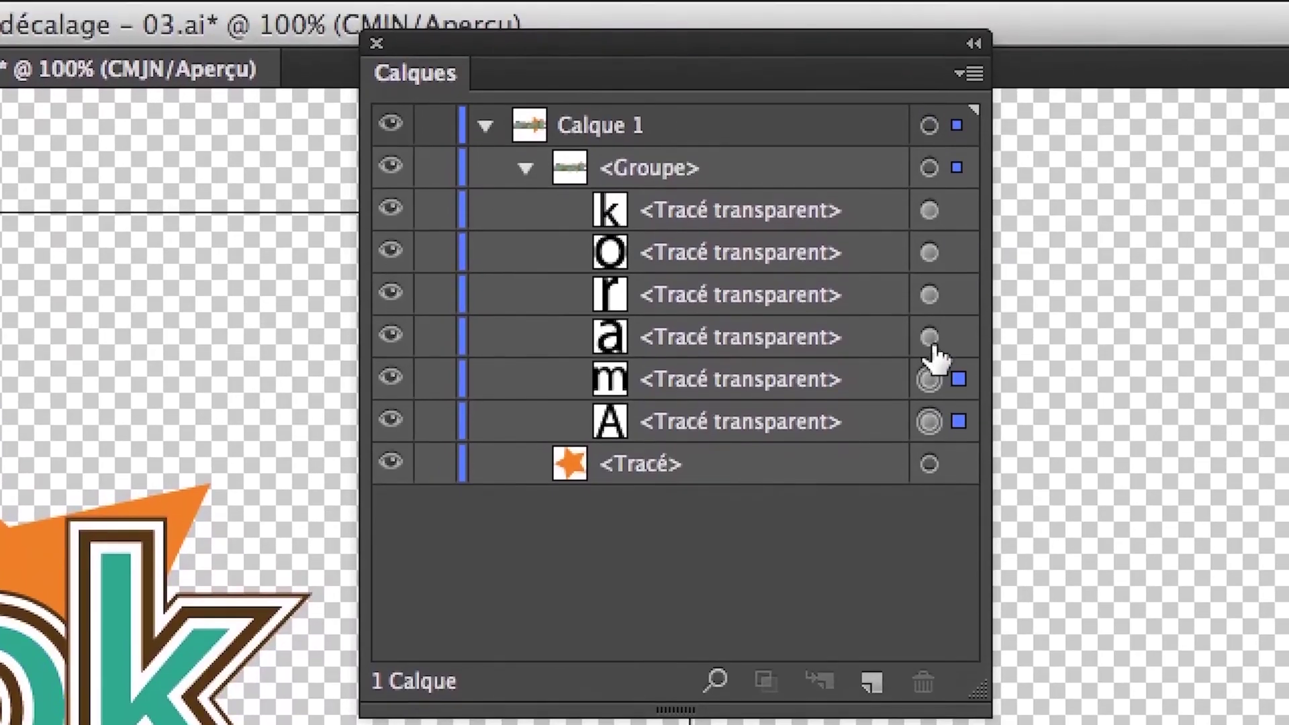
left_click(931, 326, "shift")
left_click(931, 284, "shift")
left_click(929, 309, "shift")
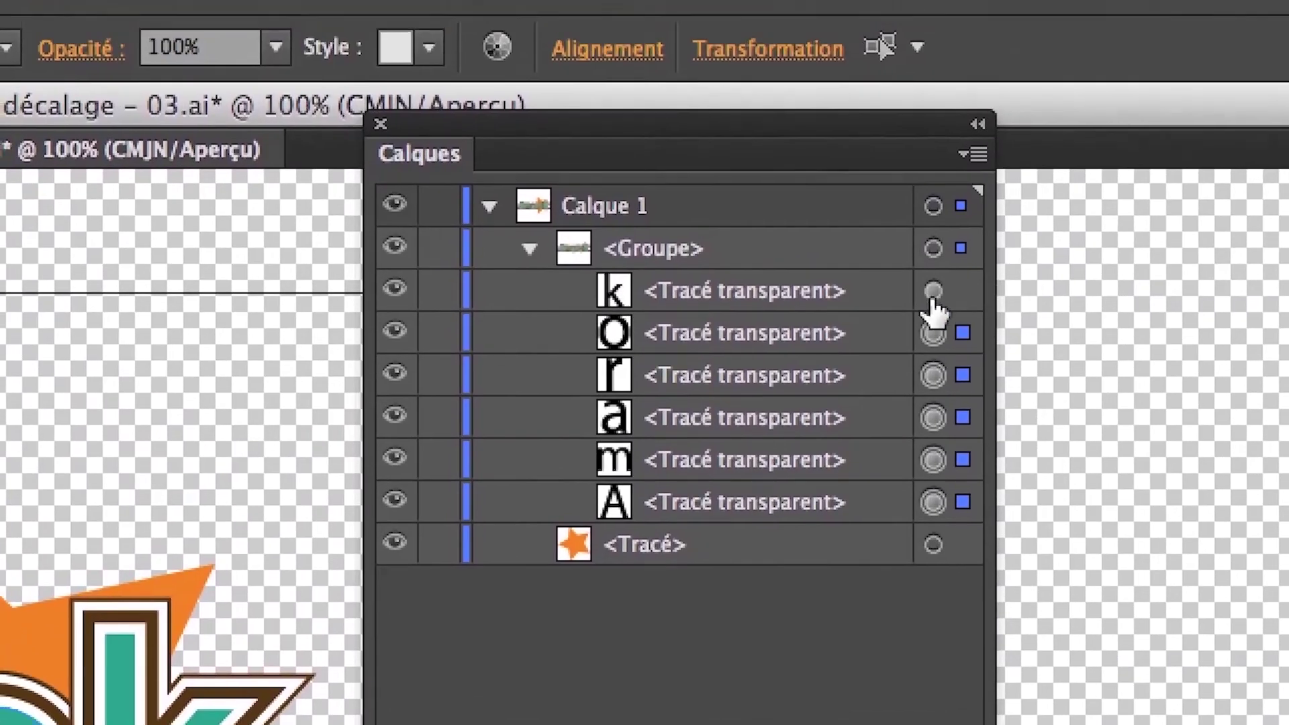
left_click(929, 268, "shift")
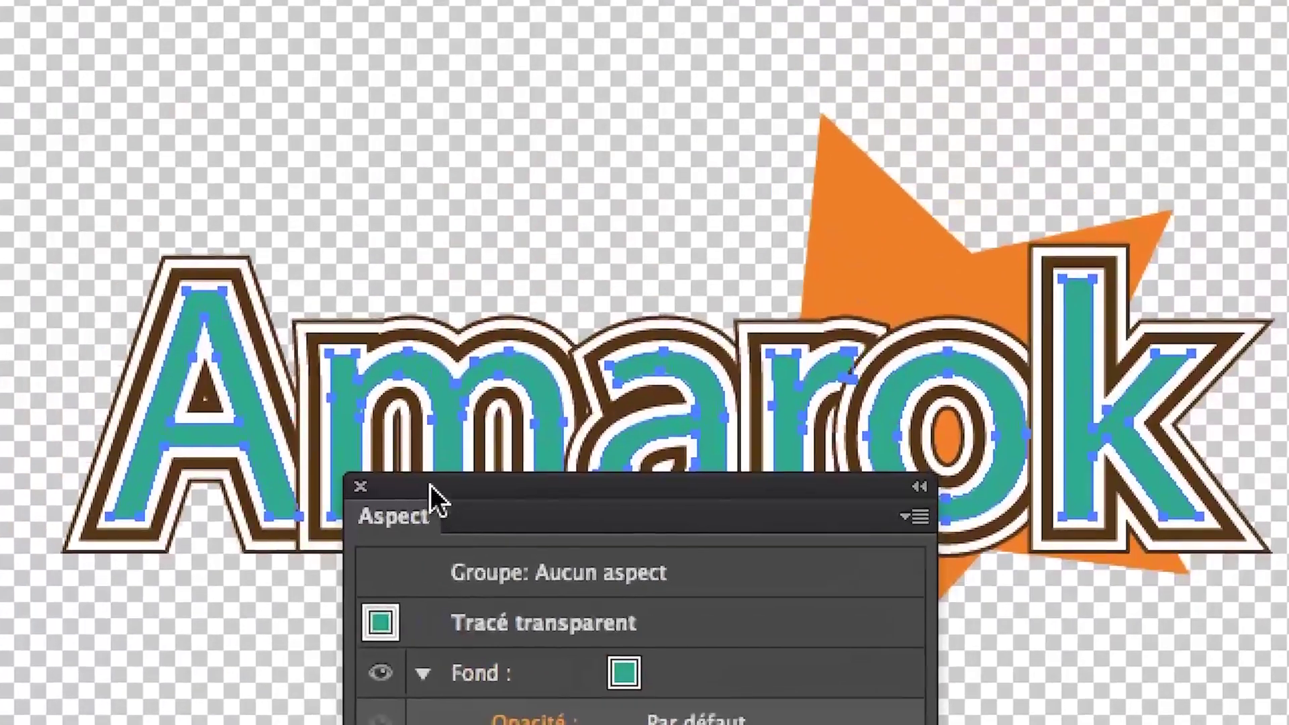
- Recolour the top fill of all six selected letters light green, moving the Appearance panel clear of the lettering
left_click_drag(430, 484, 534, 416)
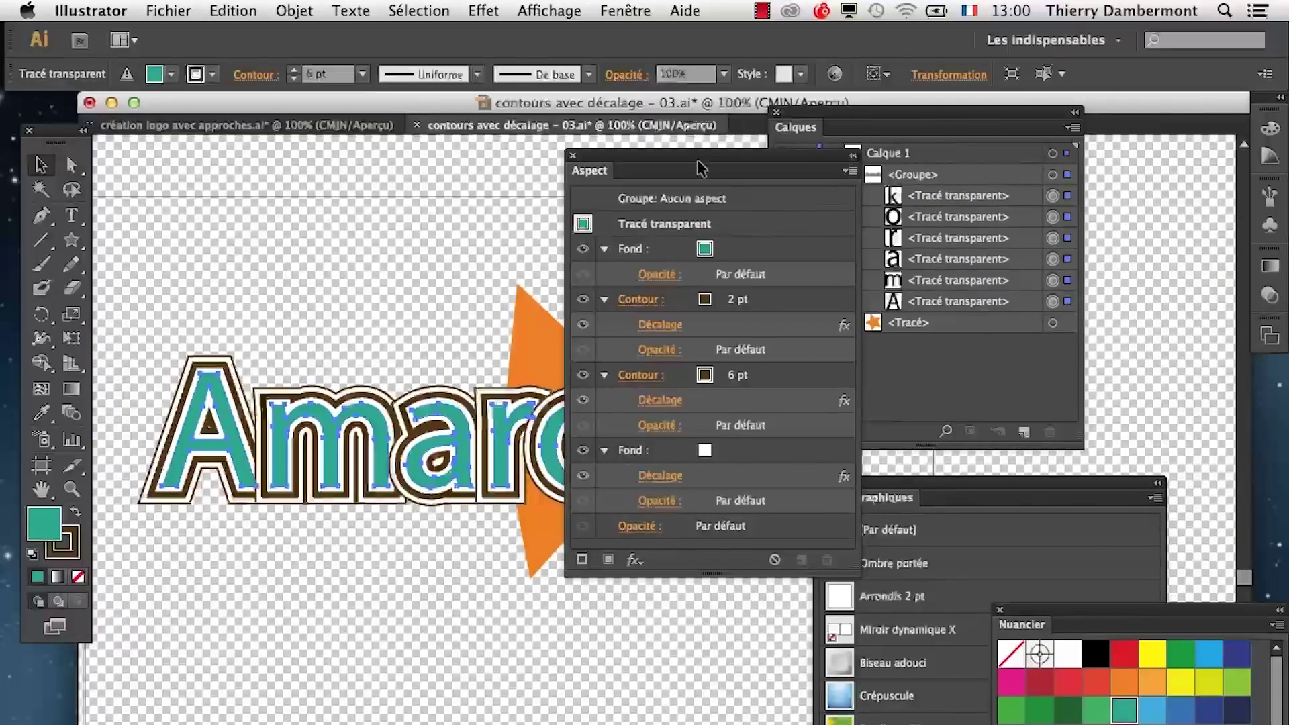
left_click_drag(698, 166, 445, 574)
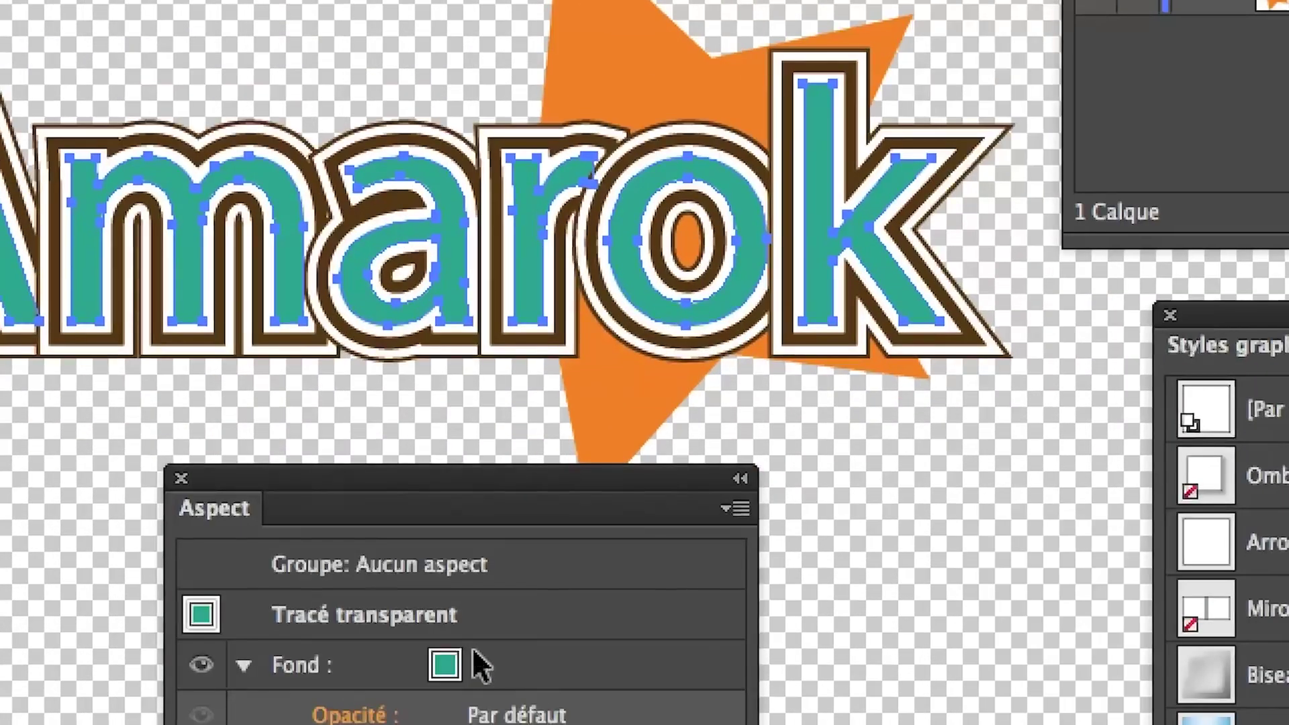
left_click(476, 655)
left_click(381, 683)
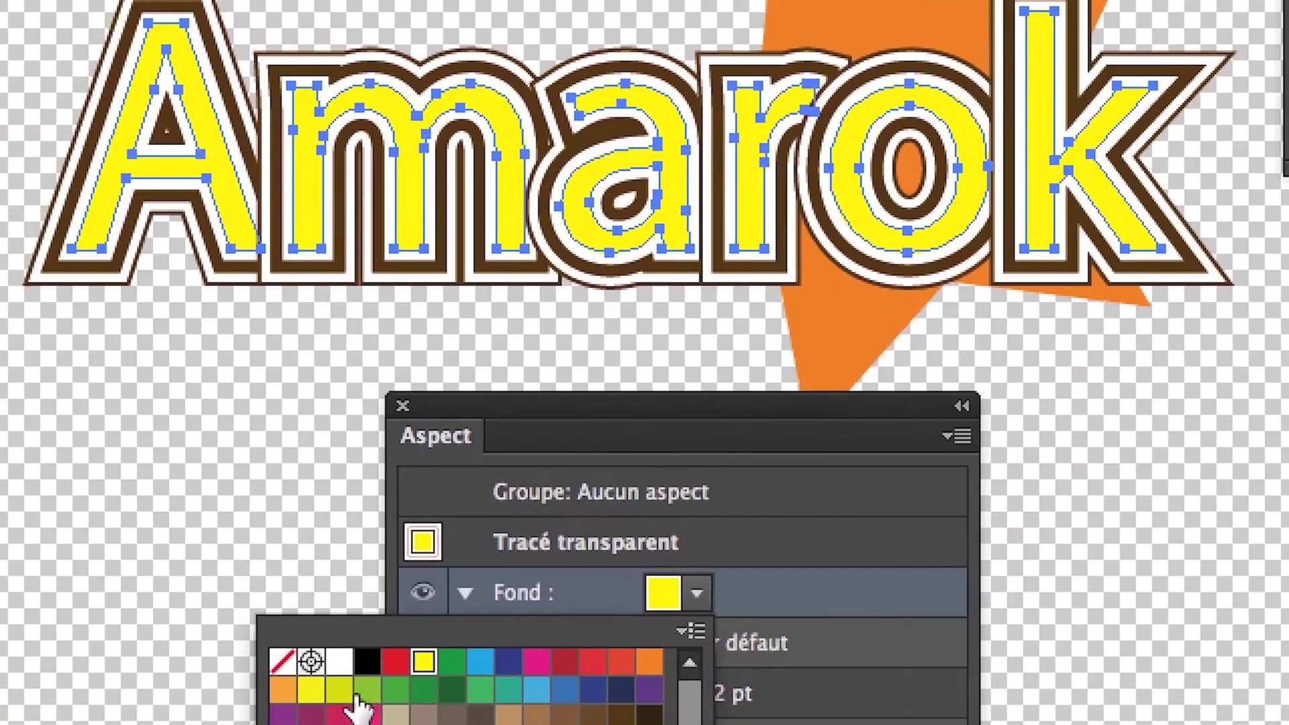
left_click(325, 708)
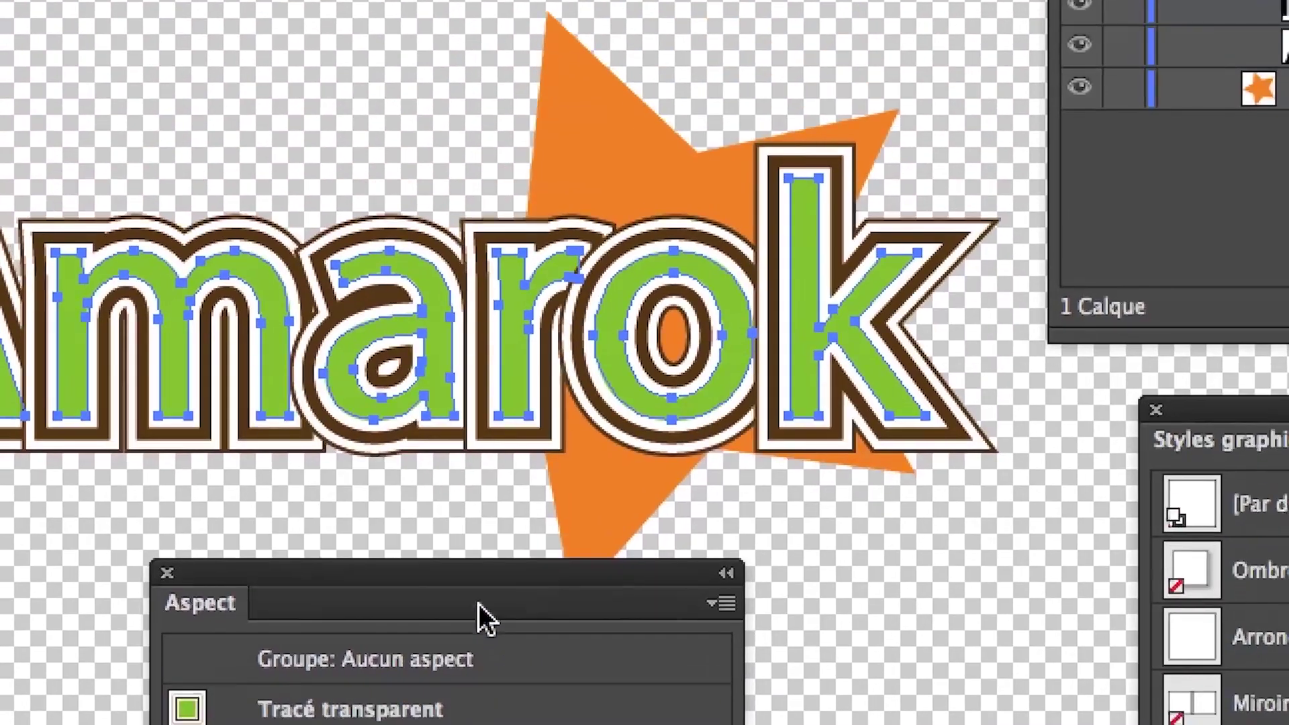
- Set the 2 pt offset stroke of all six letters to light brown, deselect them, and move the Appearance panel below the artwork
left_click(706, 413)
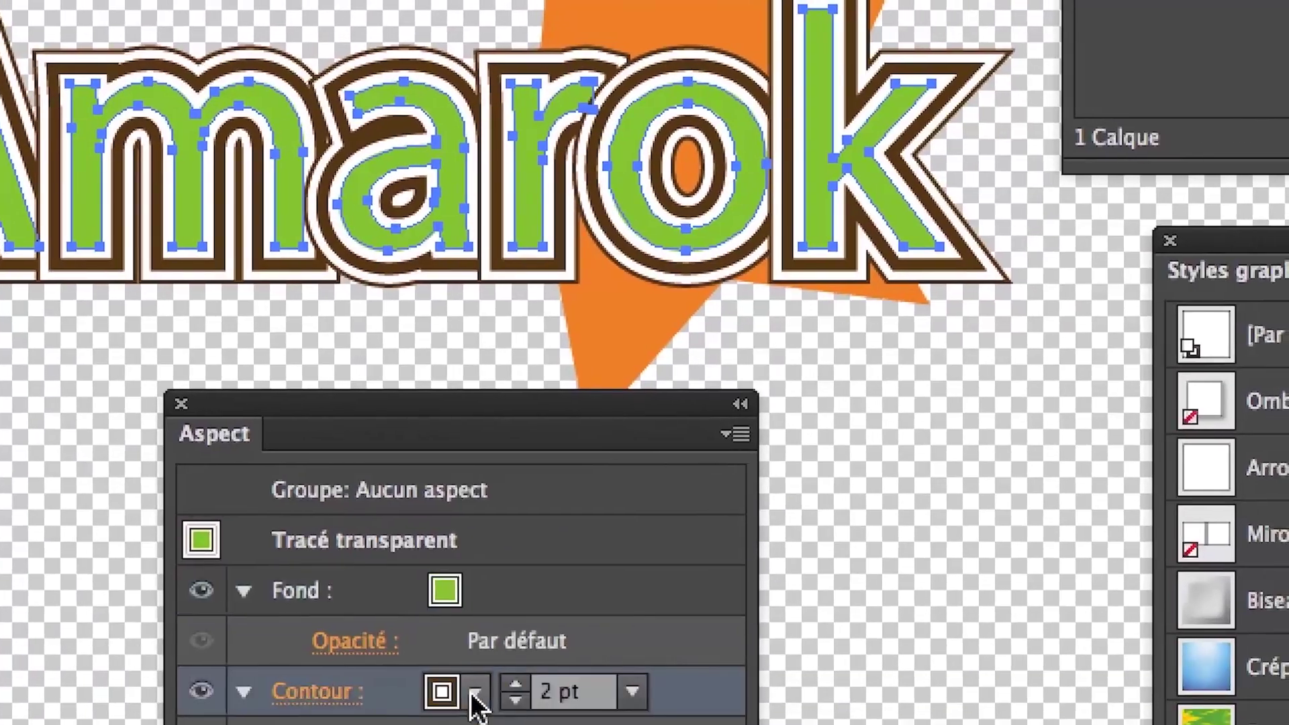
left_click(474, 691)
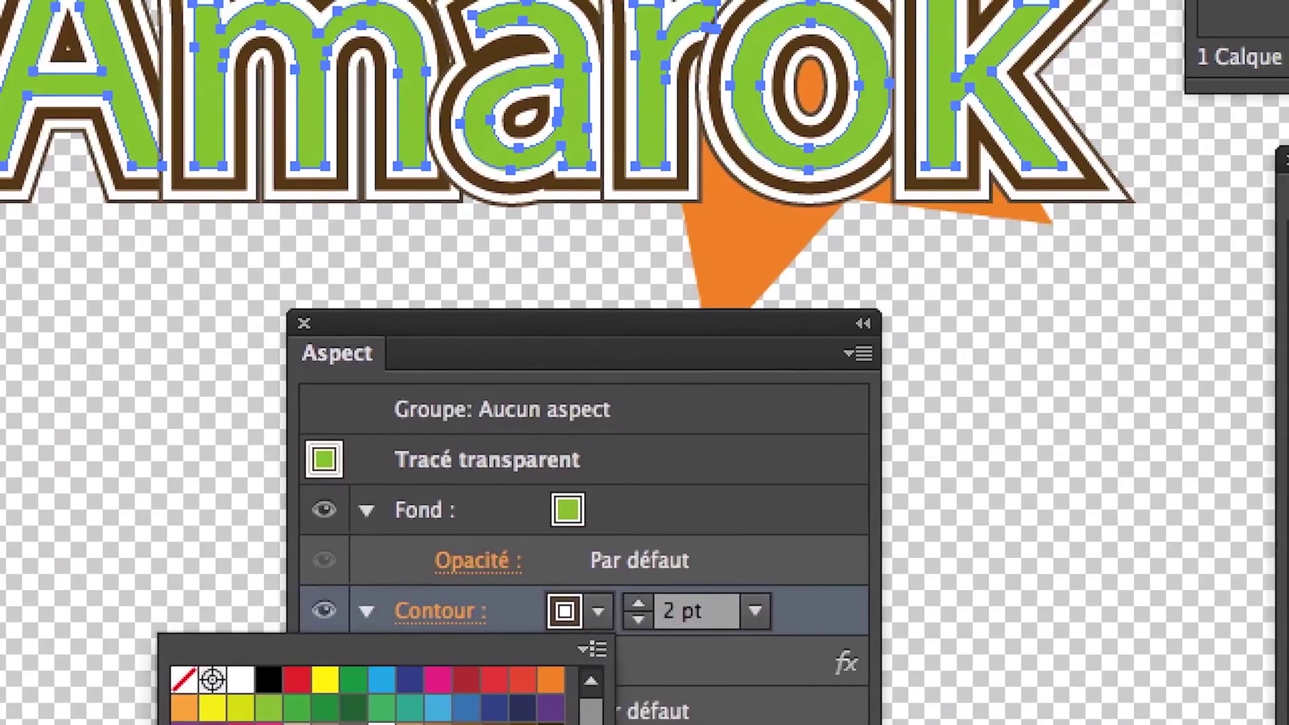
left_click(409, 724)
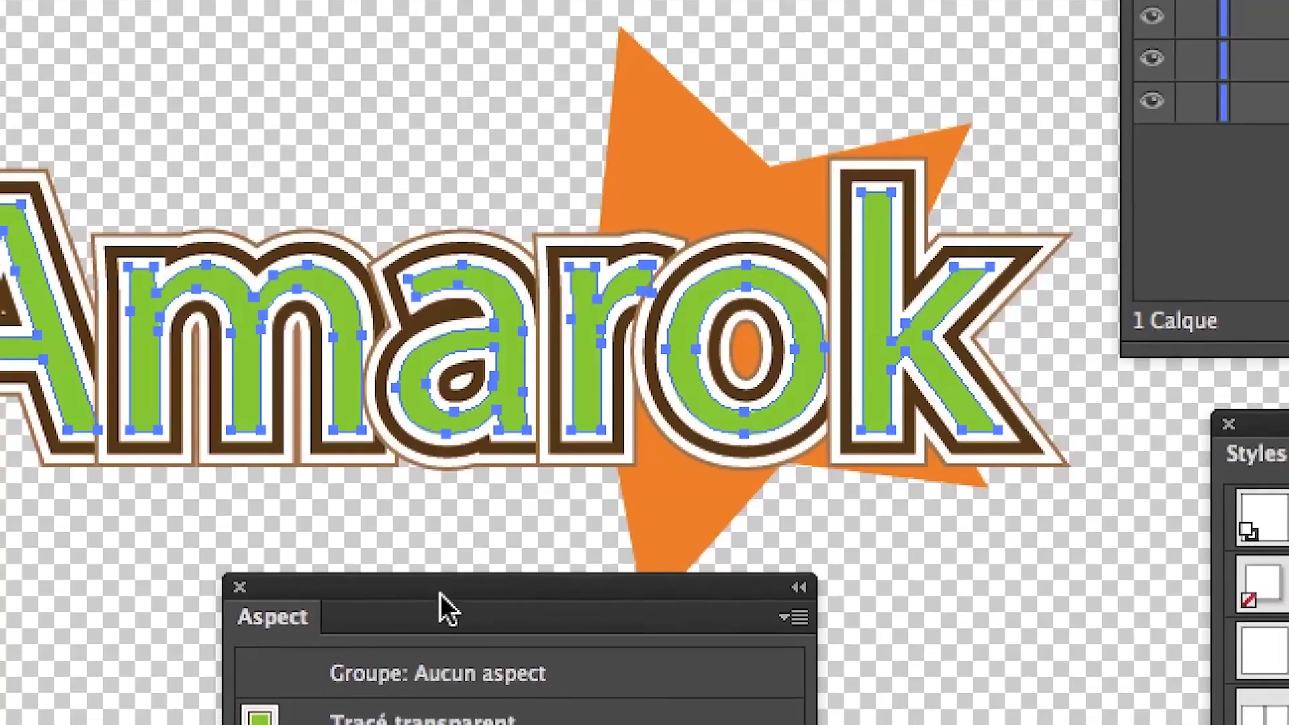
left_click_drag(389, 518, 556, 373)
left_click_drag(497, 546, 836, 171)
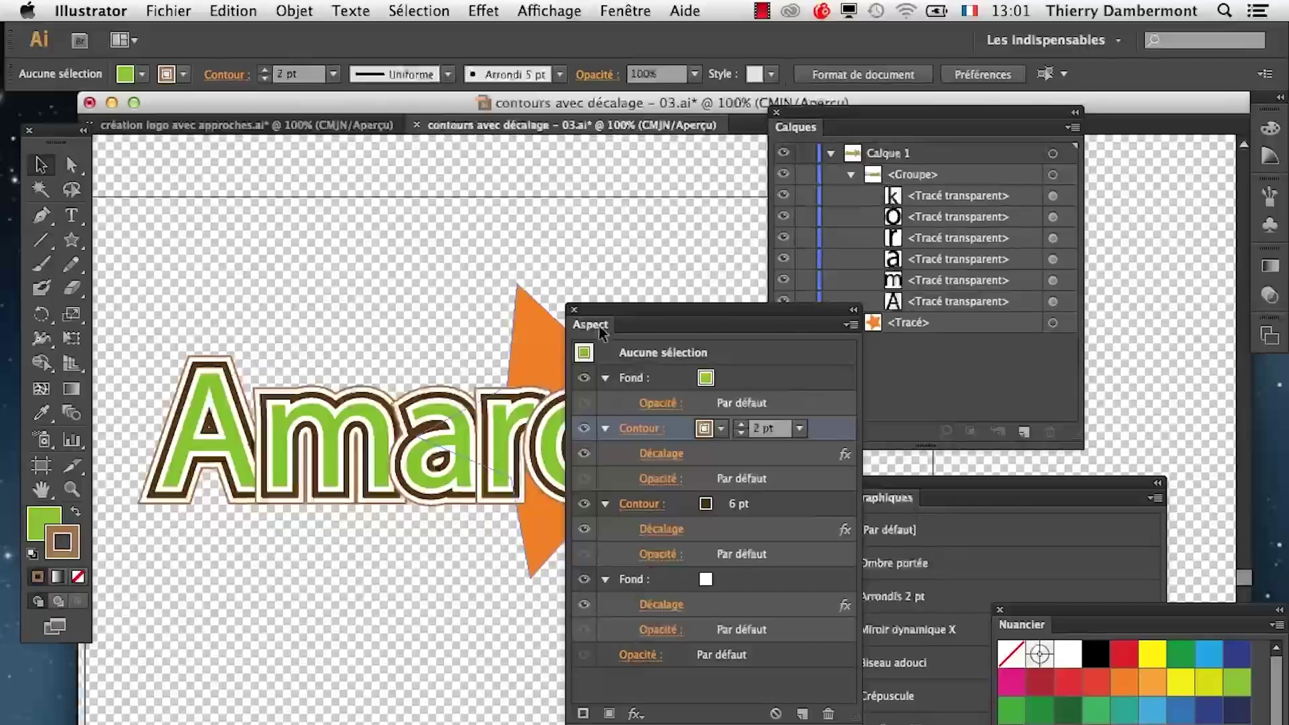
left_click_drag(602, 332, 366, 679)
- Save a copy of the document as contours avec décalage - 04.ai in Illustrator CS6 format with the default options
left_click(154, 8)
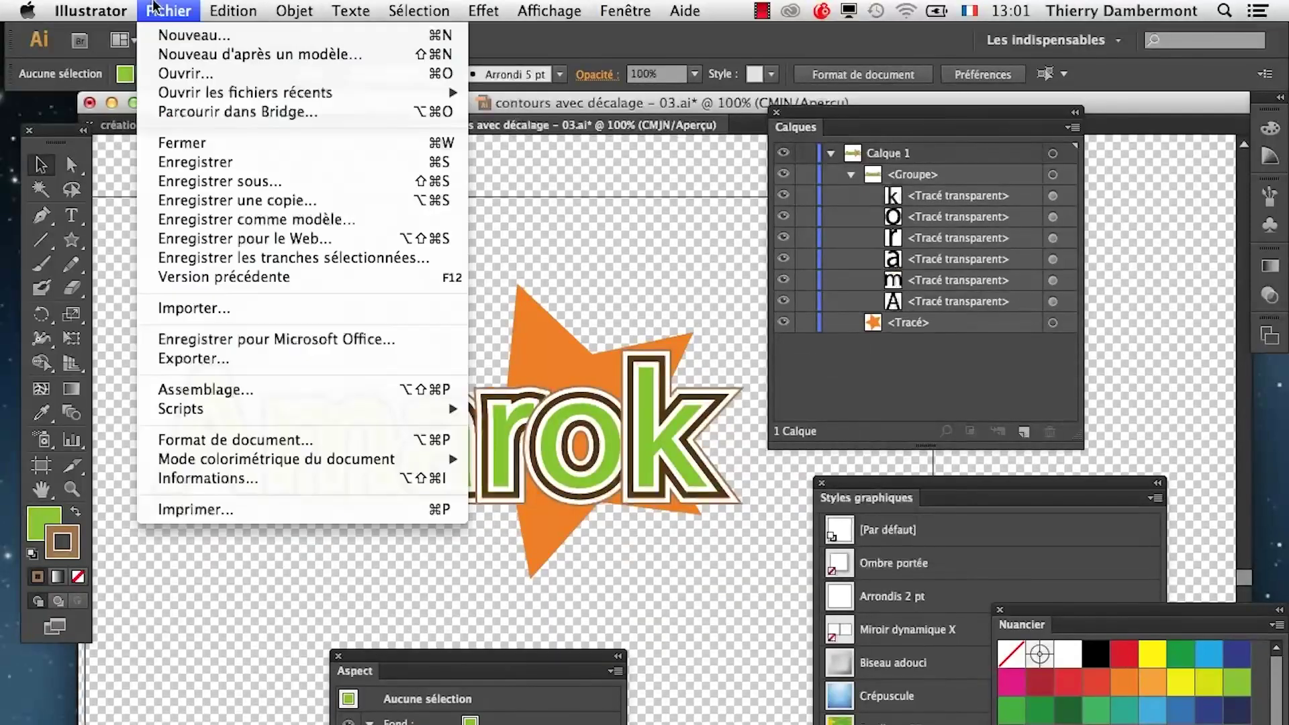
left_click(219, 181)
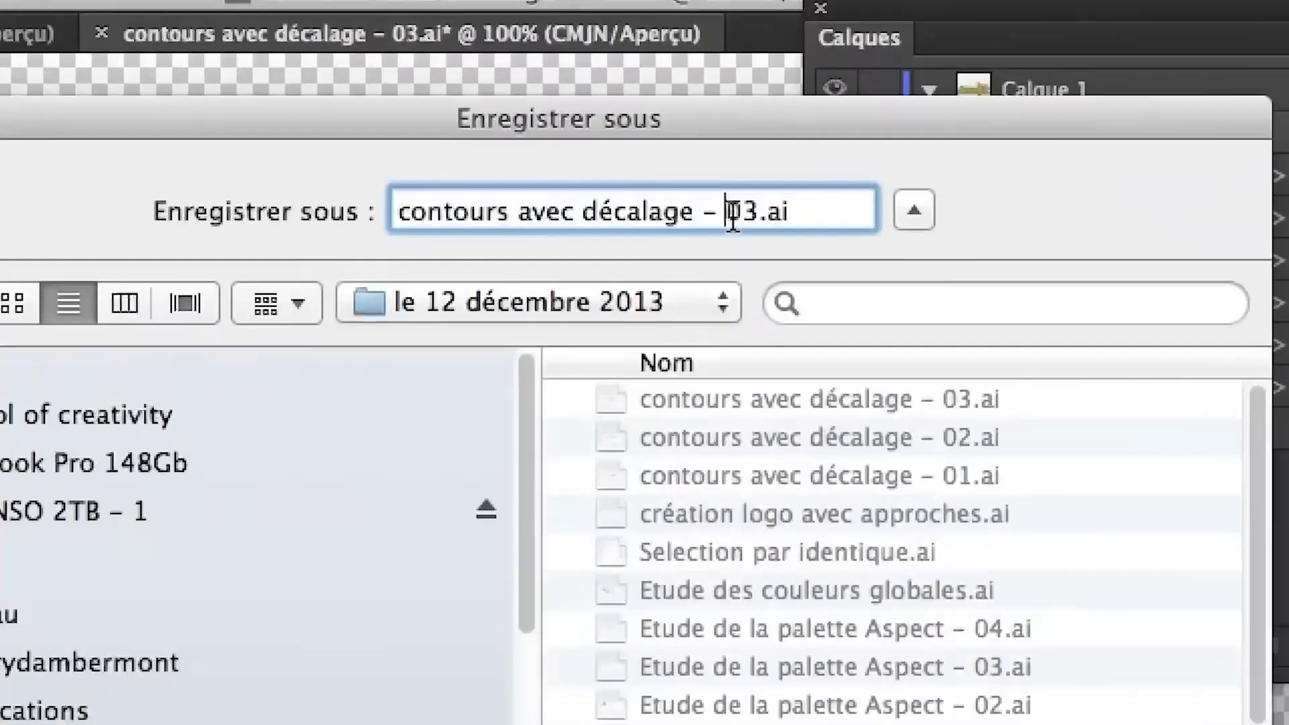
left_click_drag(737, 213, 748, 213)
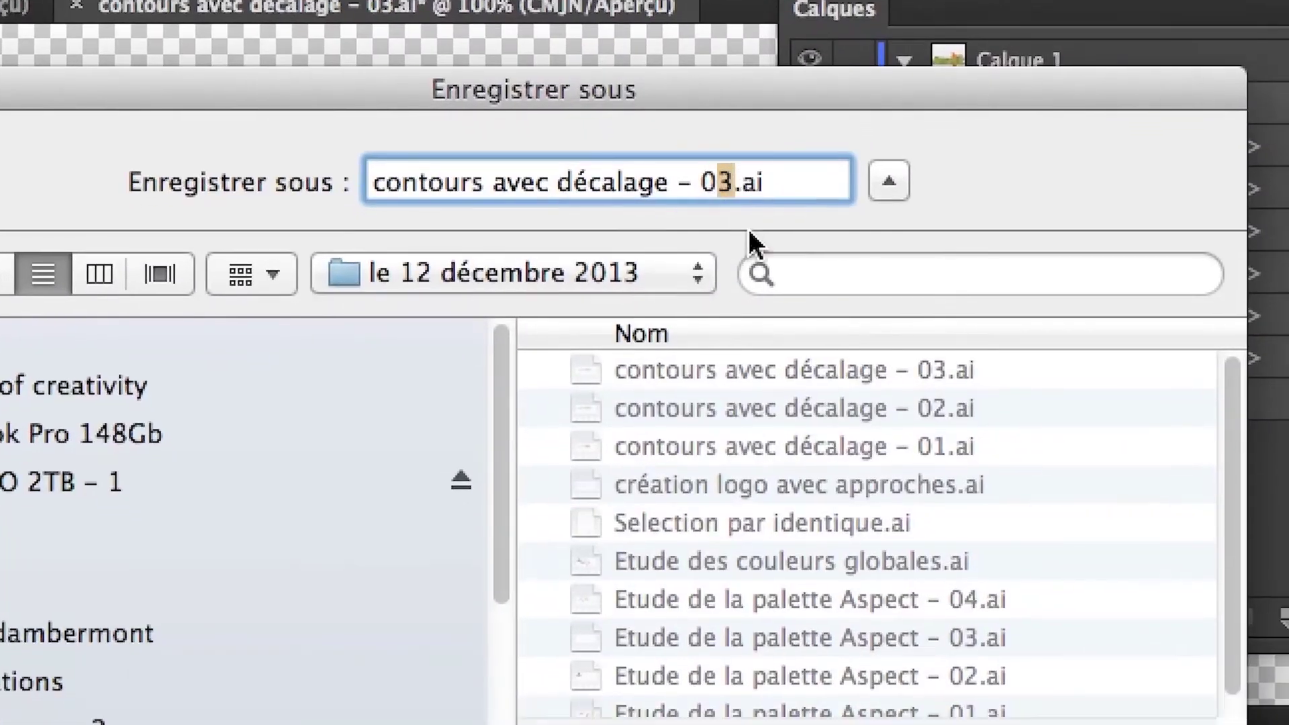
type("4")
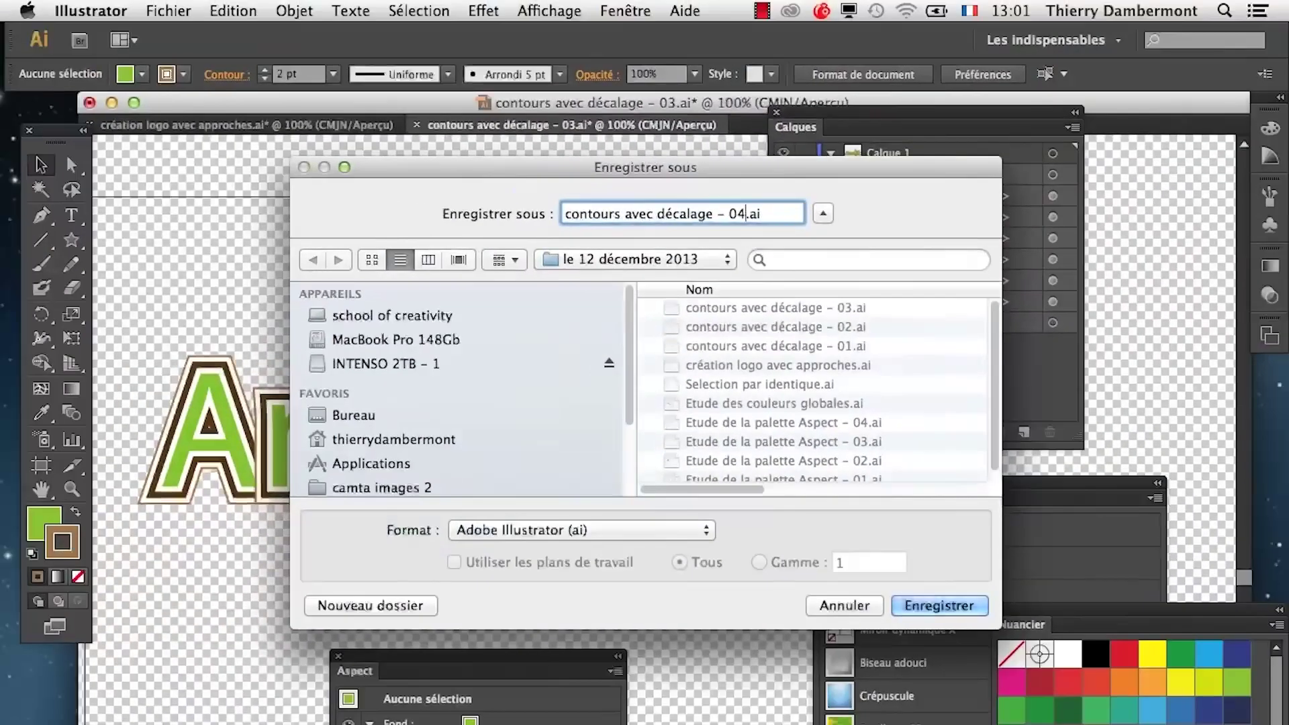
key("Return")
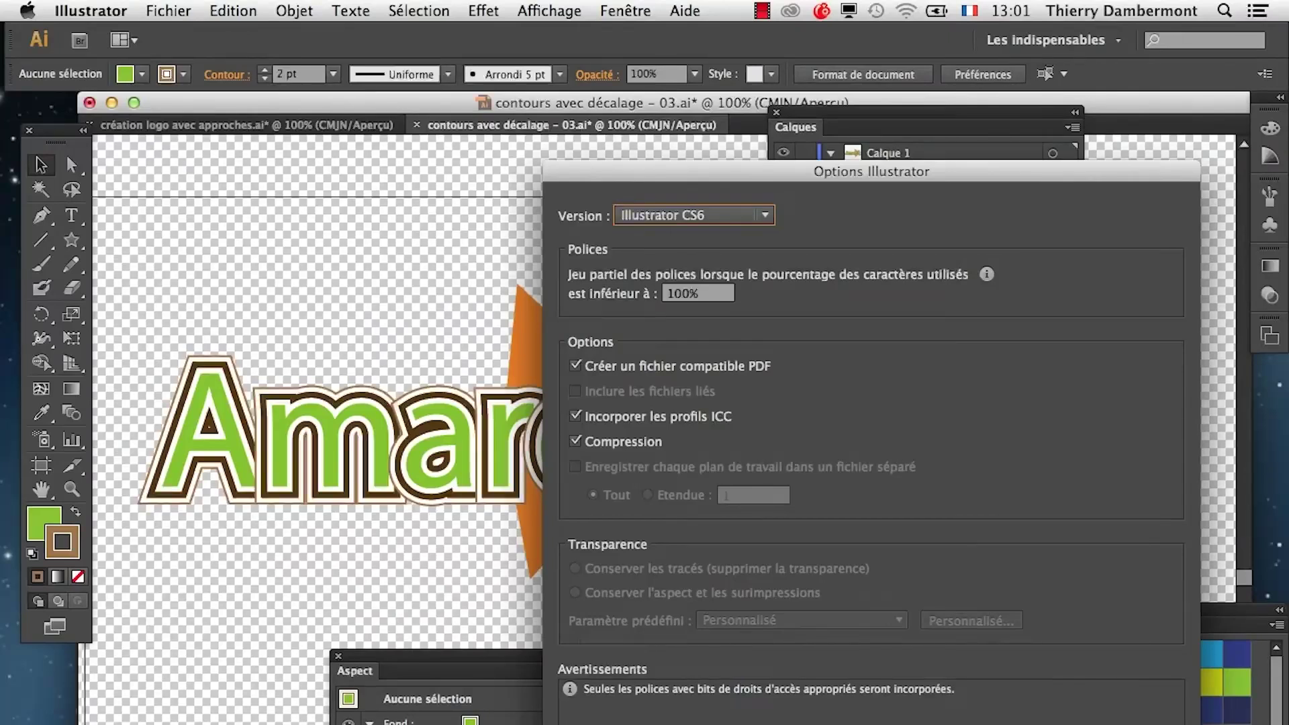
key("Return")
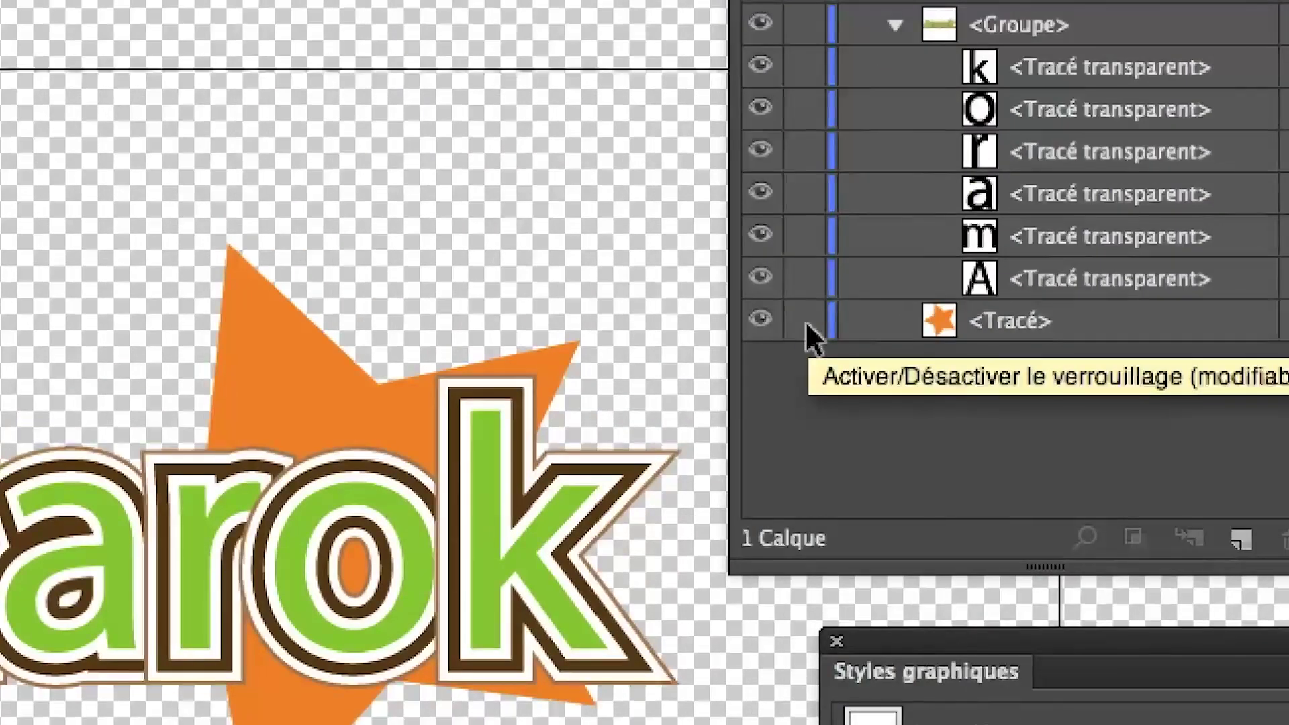
- Lock the orange star path and select the whole group of Amarok letters
left_click(805, 321)
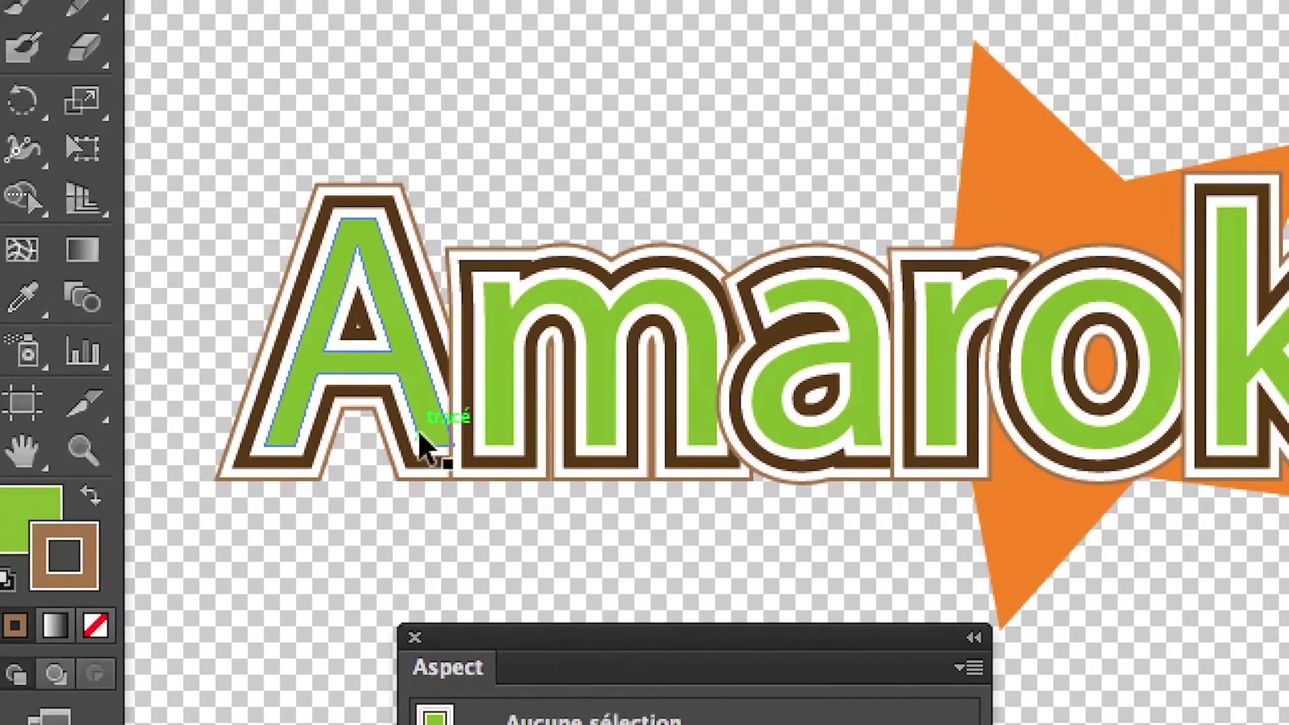
left_click(139, 406)
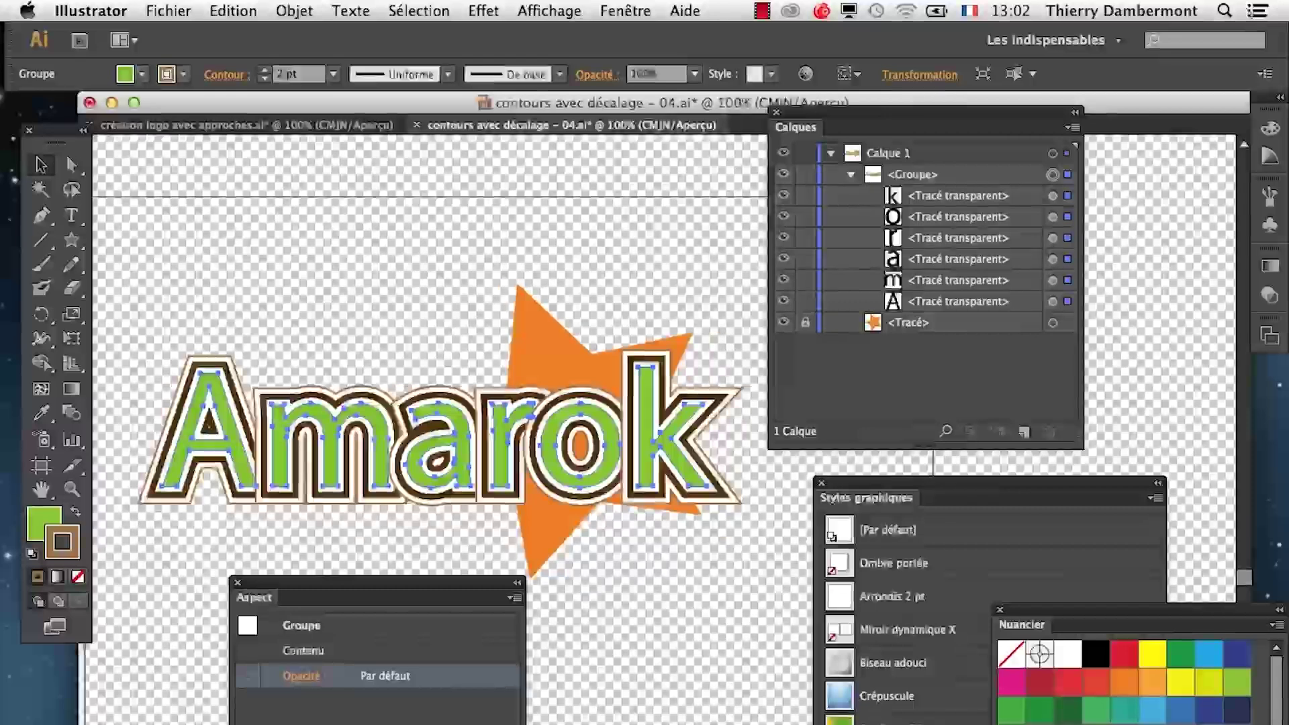
- Show the Character panel for the selected letter group, check its font and spacing settings, and close it
left_click(631, 8)
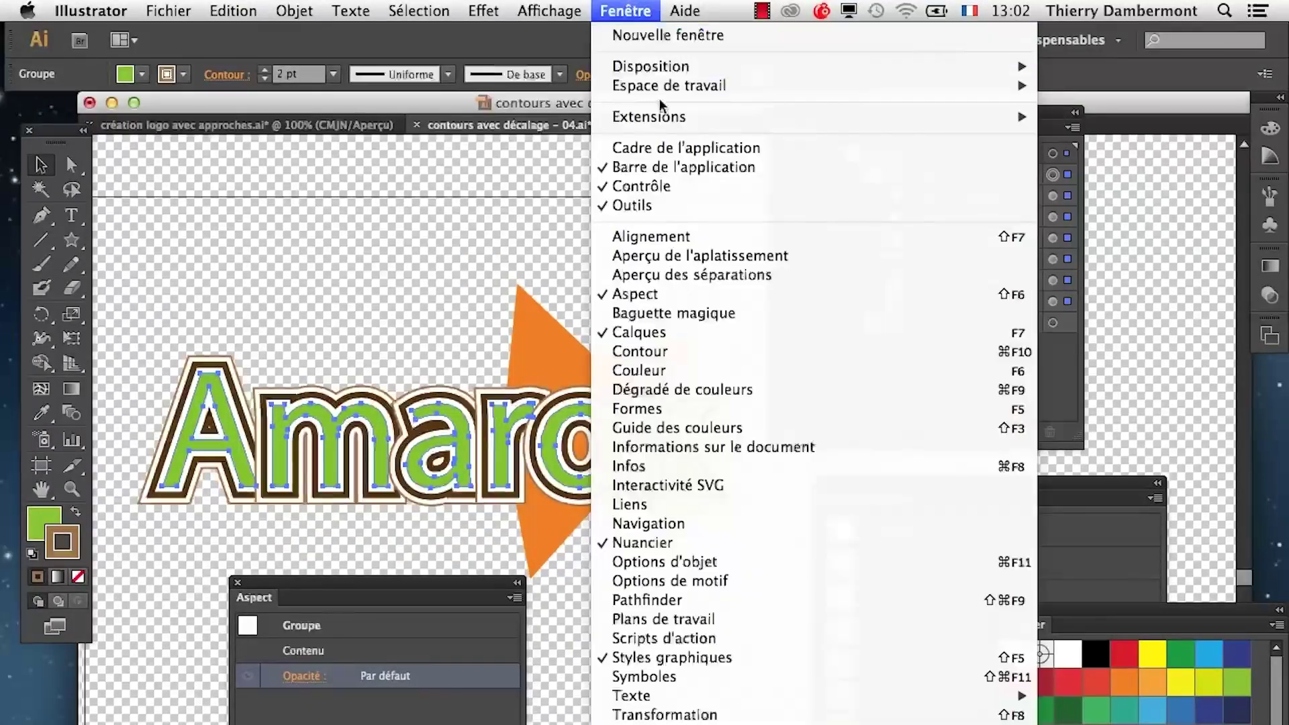
mouse_move(694, 698)
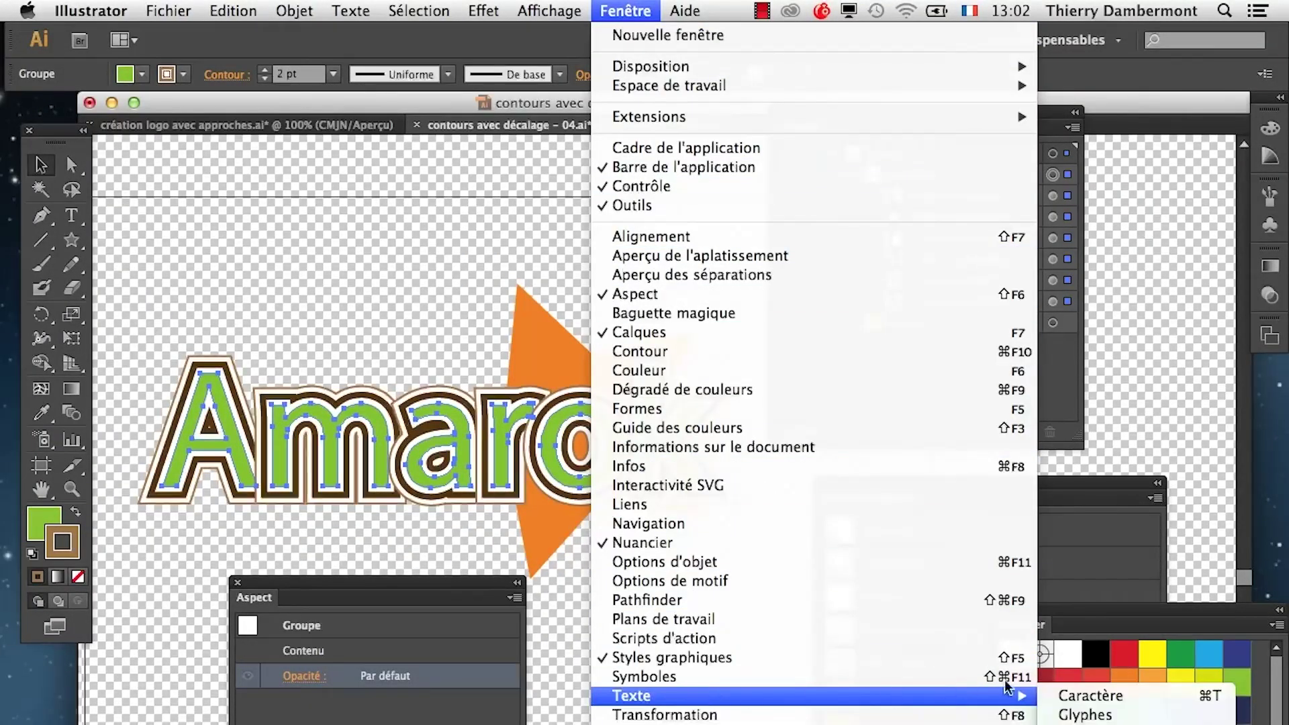
left_click(1074, 696)
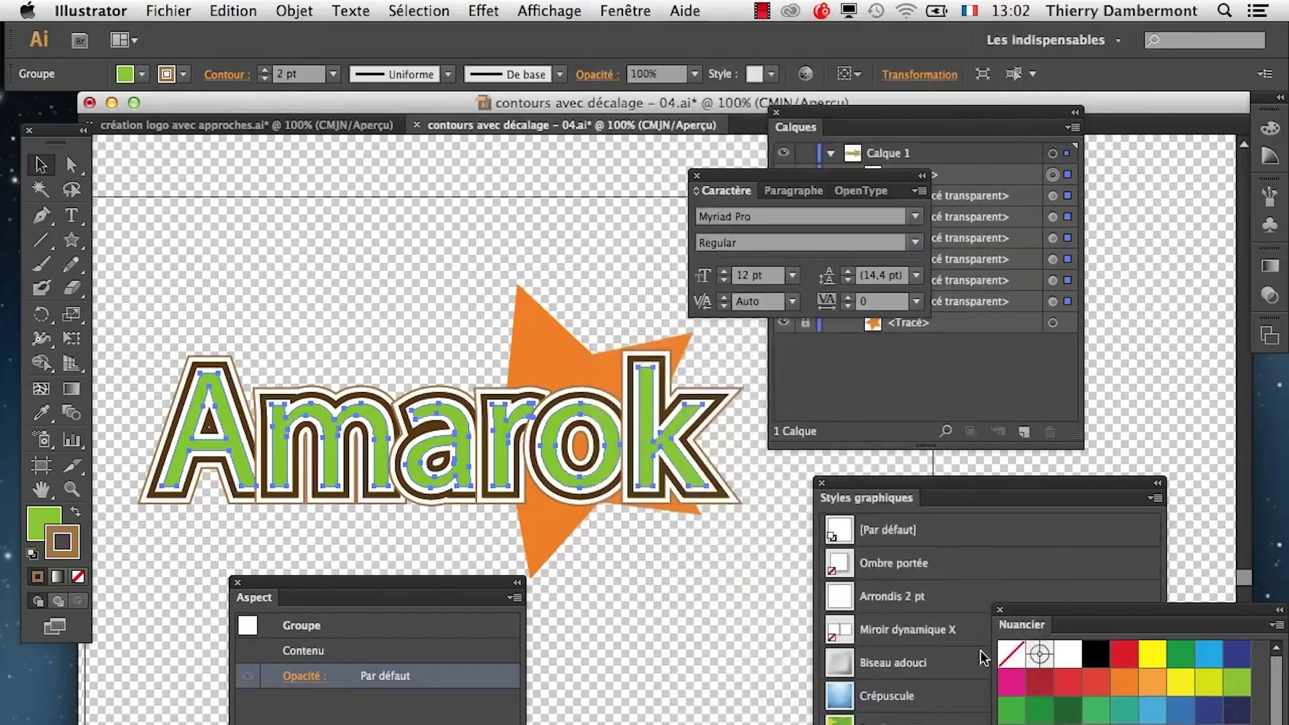
left_click_drag(731, 185, 389, 213)
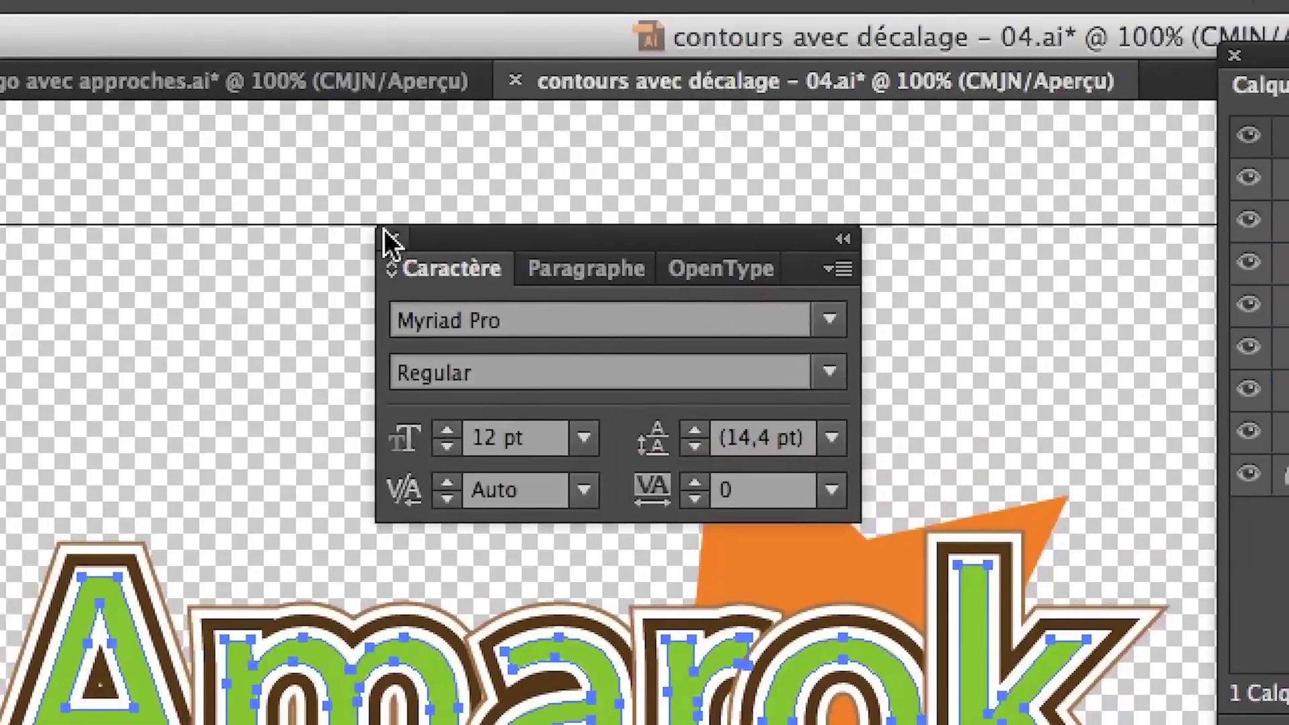
left_click(245, 105)
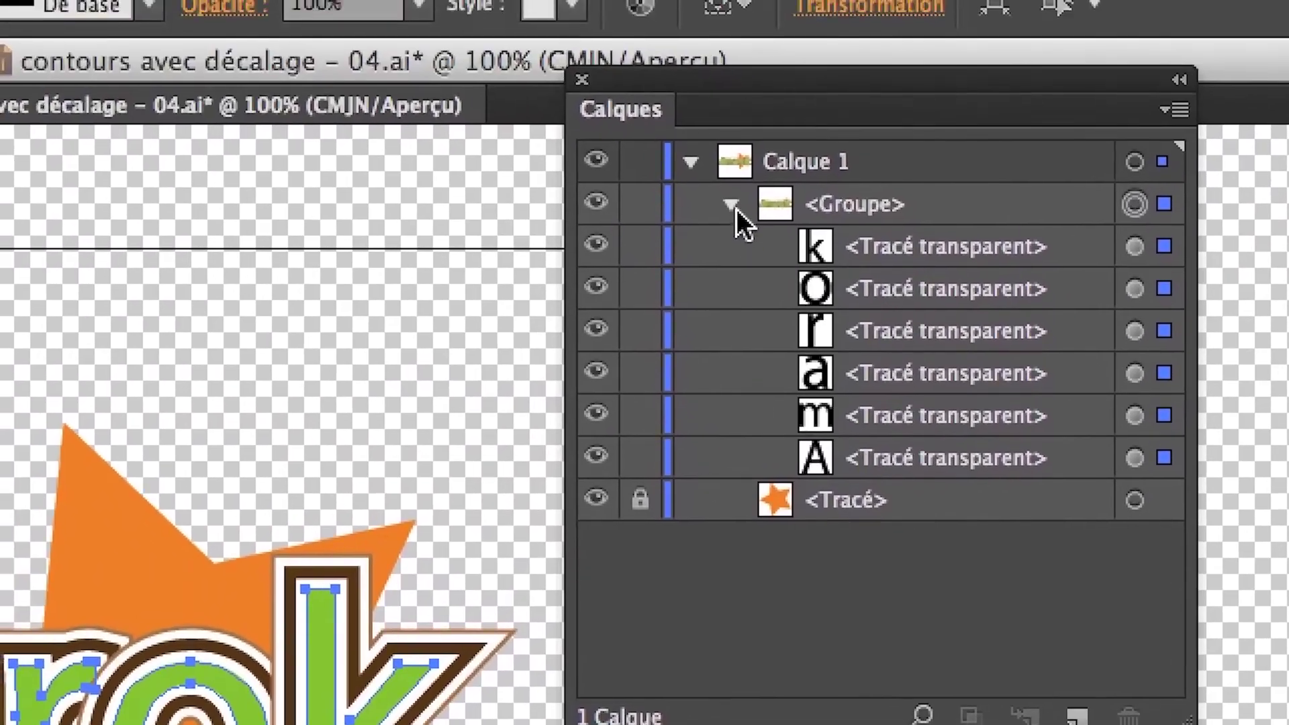
- Collapse and re-expand the letter group in the Layers panel to examine its six separate letter paths
left_click(712, 176)
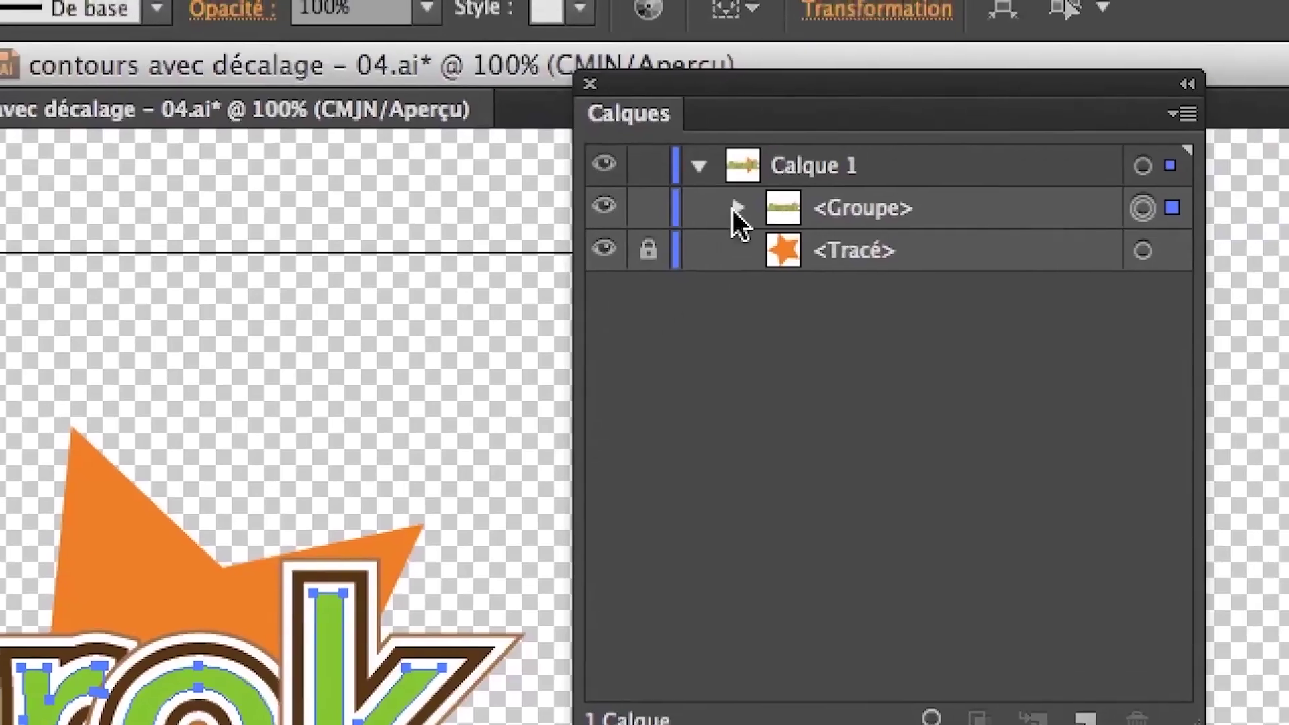
left_click(733, 209)
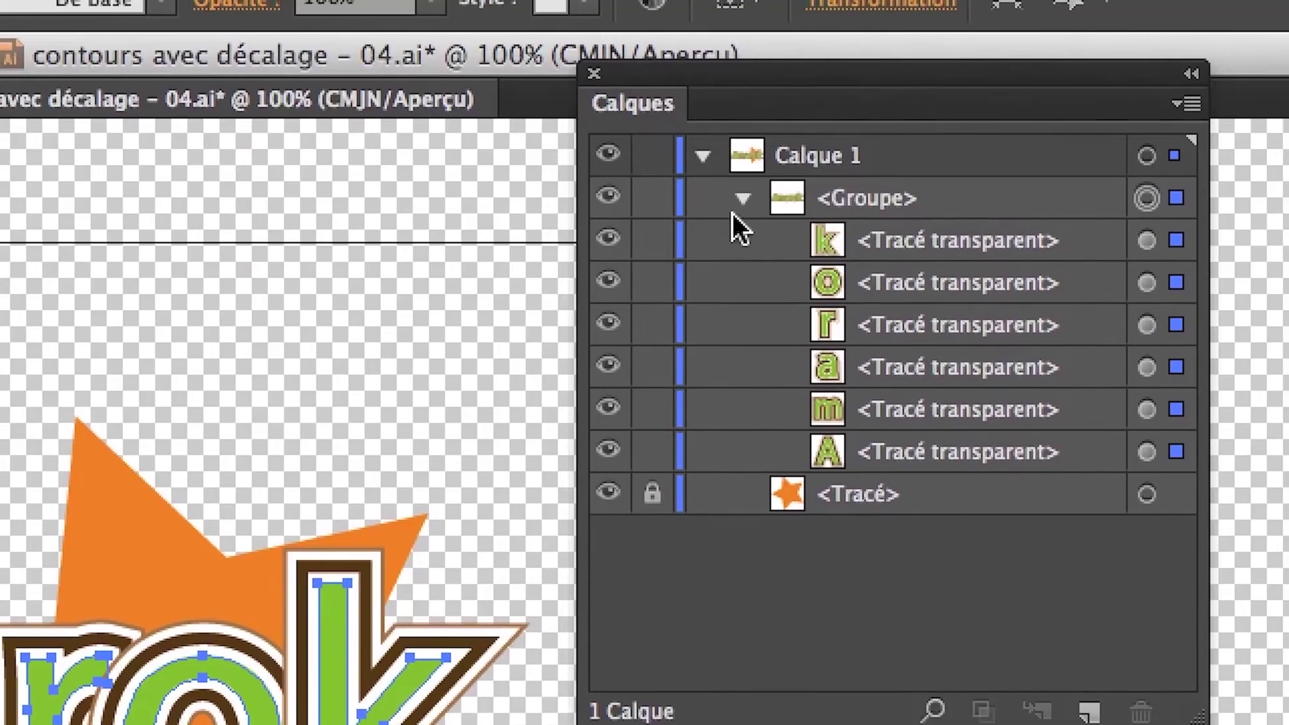
left_click(804, 175)
left_click(736, 206)
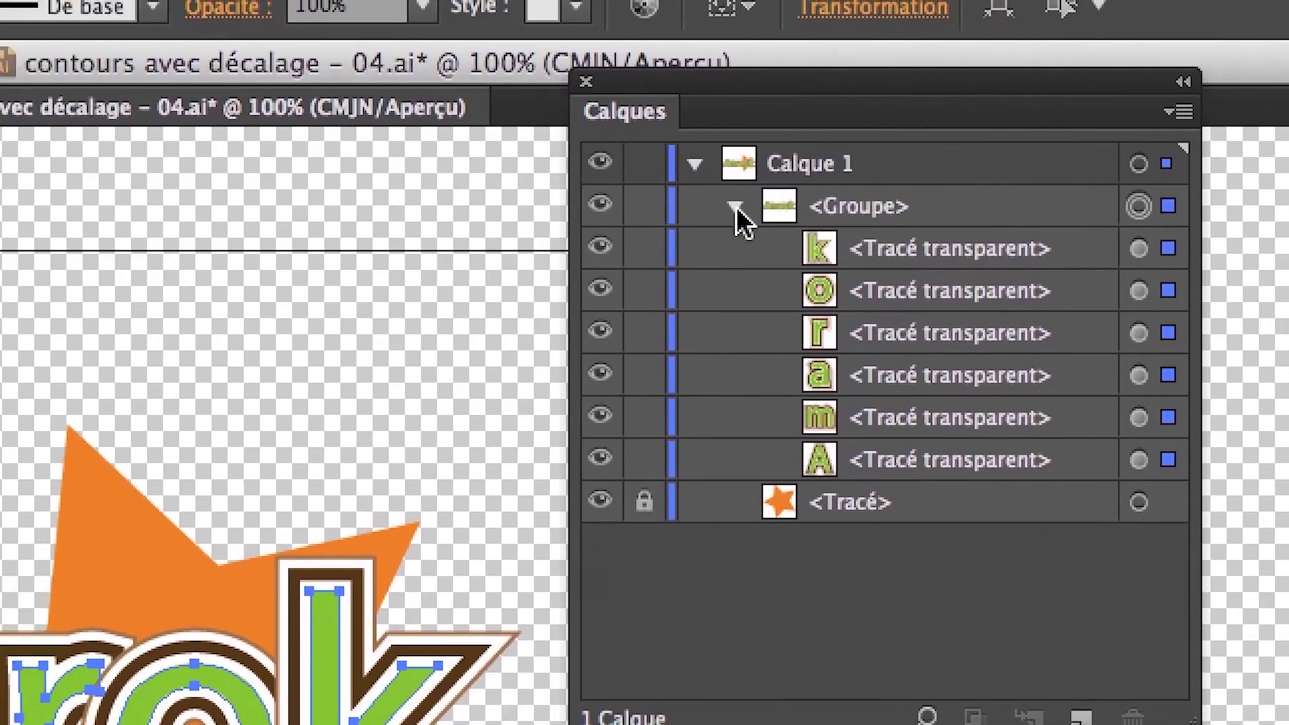
left_click(735, 206)
left_click(736, 207)
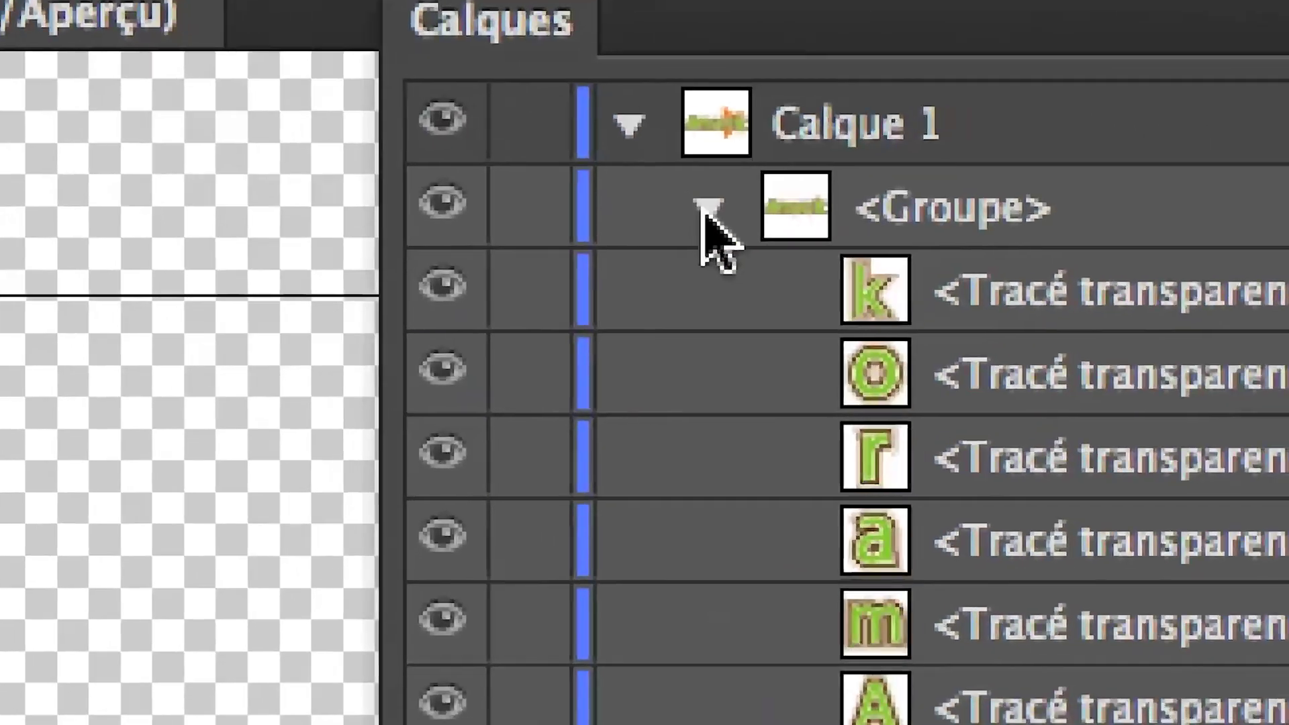
left_click(77, 153)
left_click(705, 209)
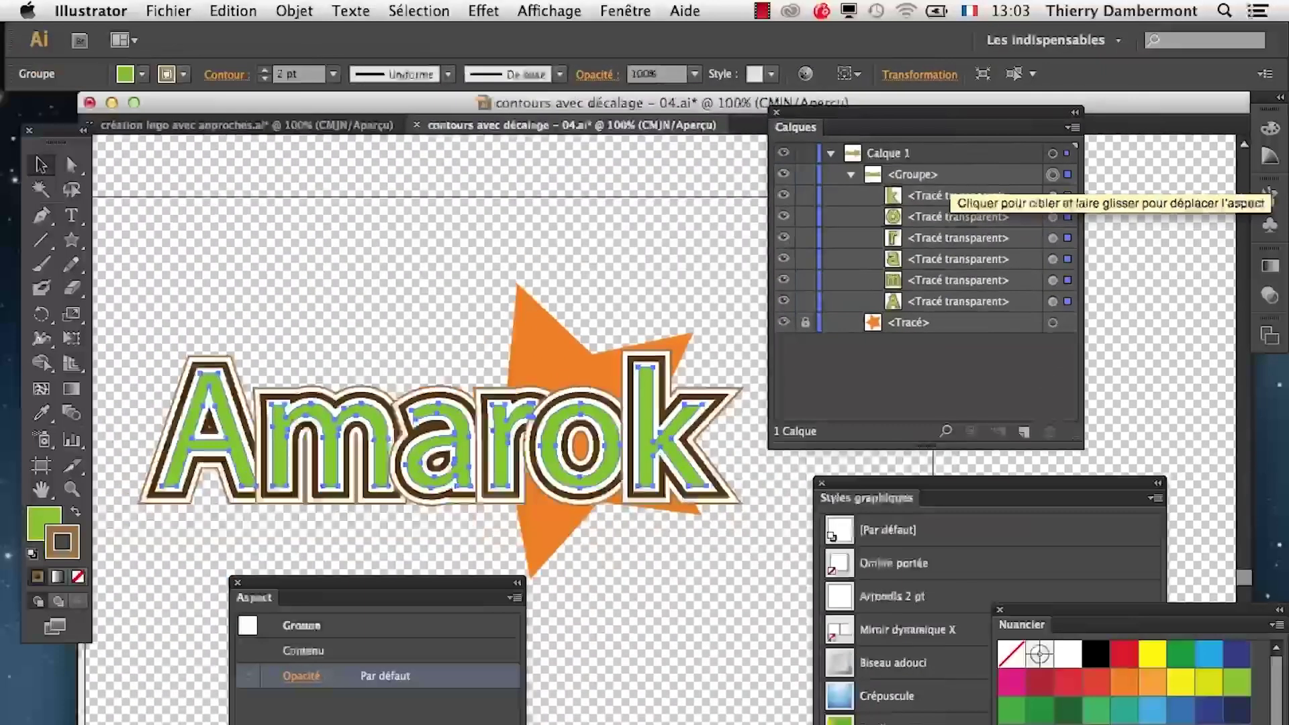
- Clear the Appearance and Layers panels off the artwork and display the Align panel above the Amarok lettering
left_click_drag(972, 116, 233, 708)
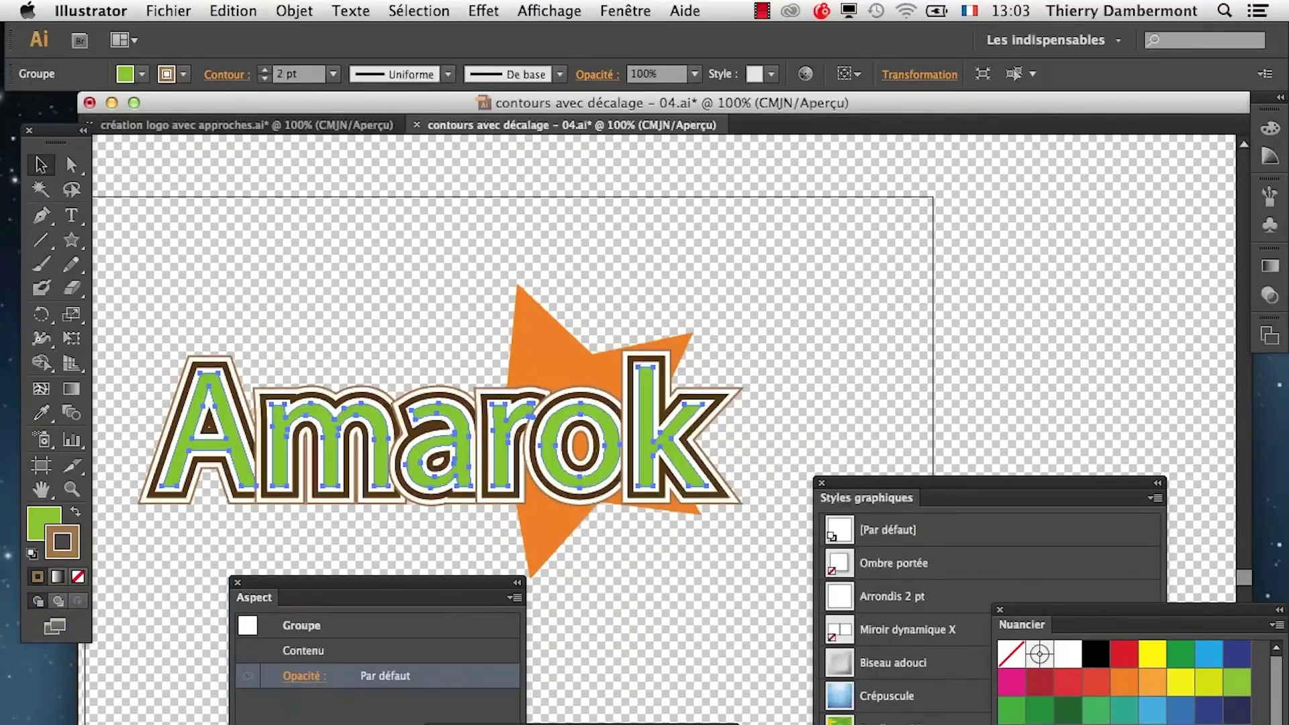
left_click(237, 584)
left_click(607, 9)
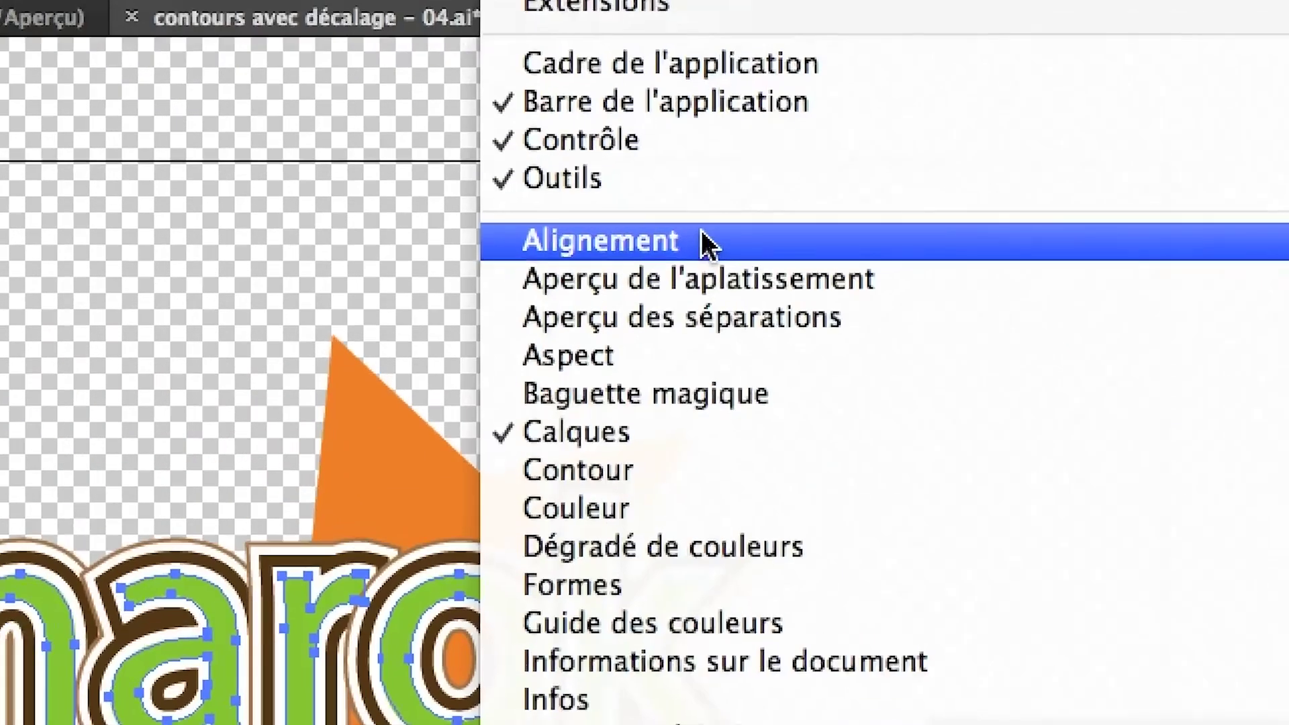
left_click(700, 242)
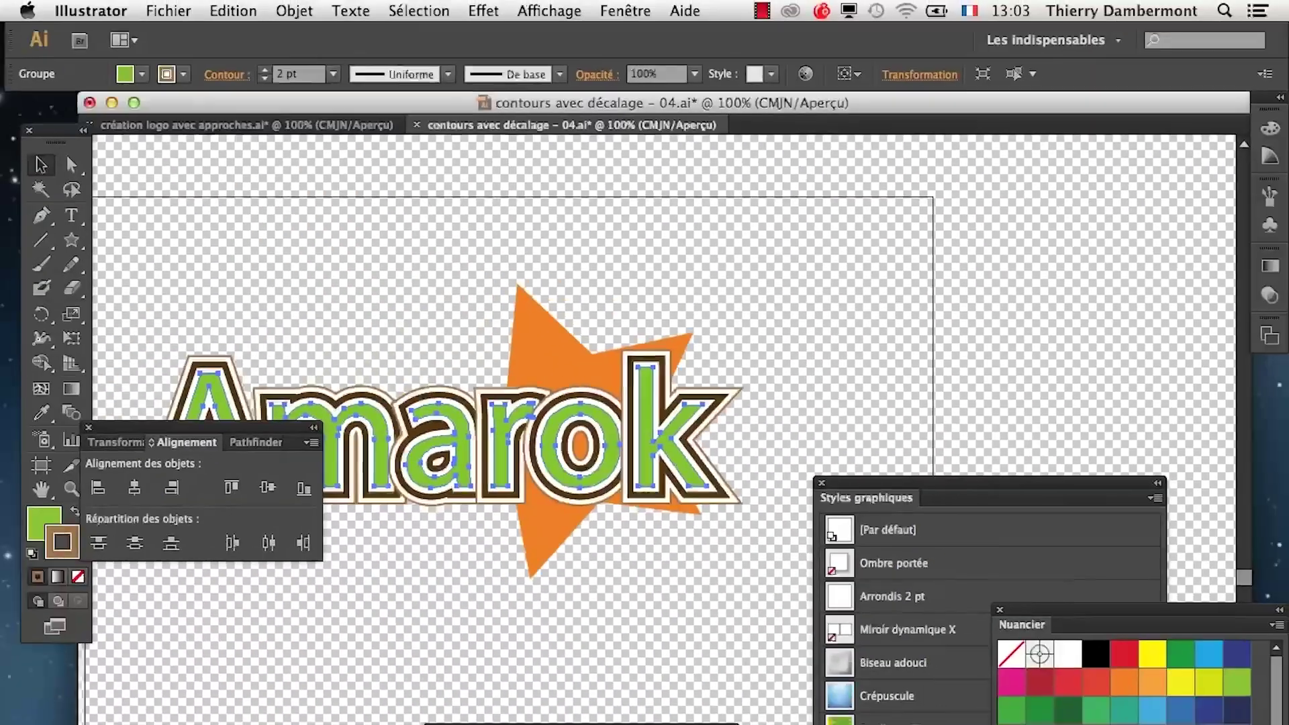
left_click_drag(255, 435, 508, 199)
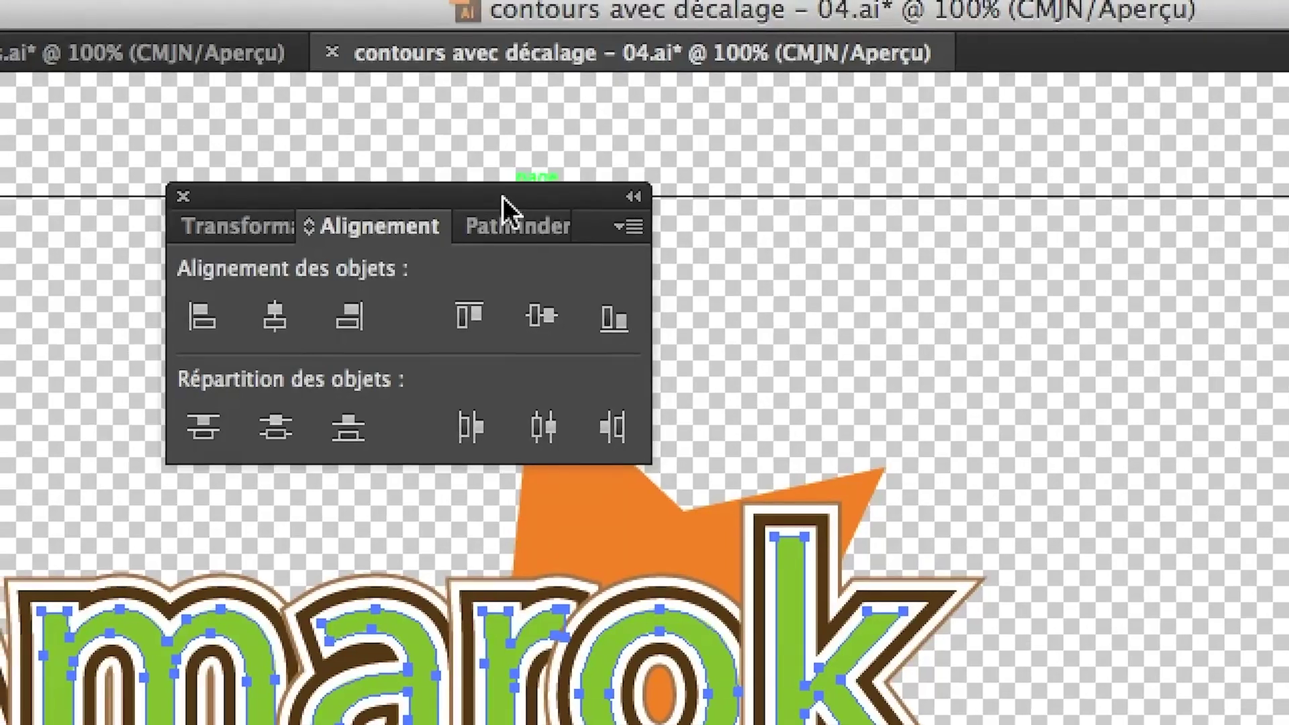
left_click_drag(502, 196, 536, 141)
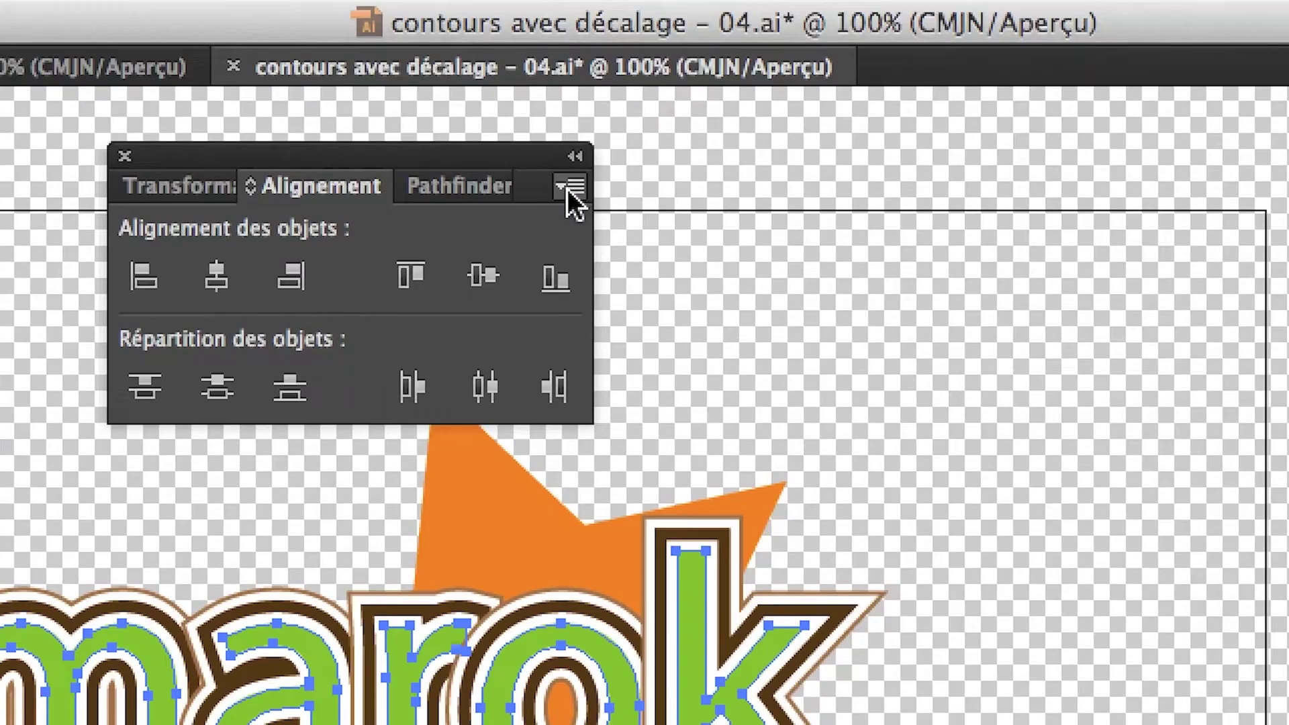
- Show the additional alignment options and check the available Align To choices for the grouped lettering
left_click(567, 188)
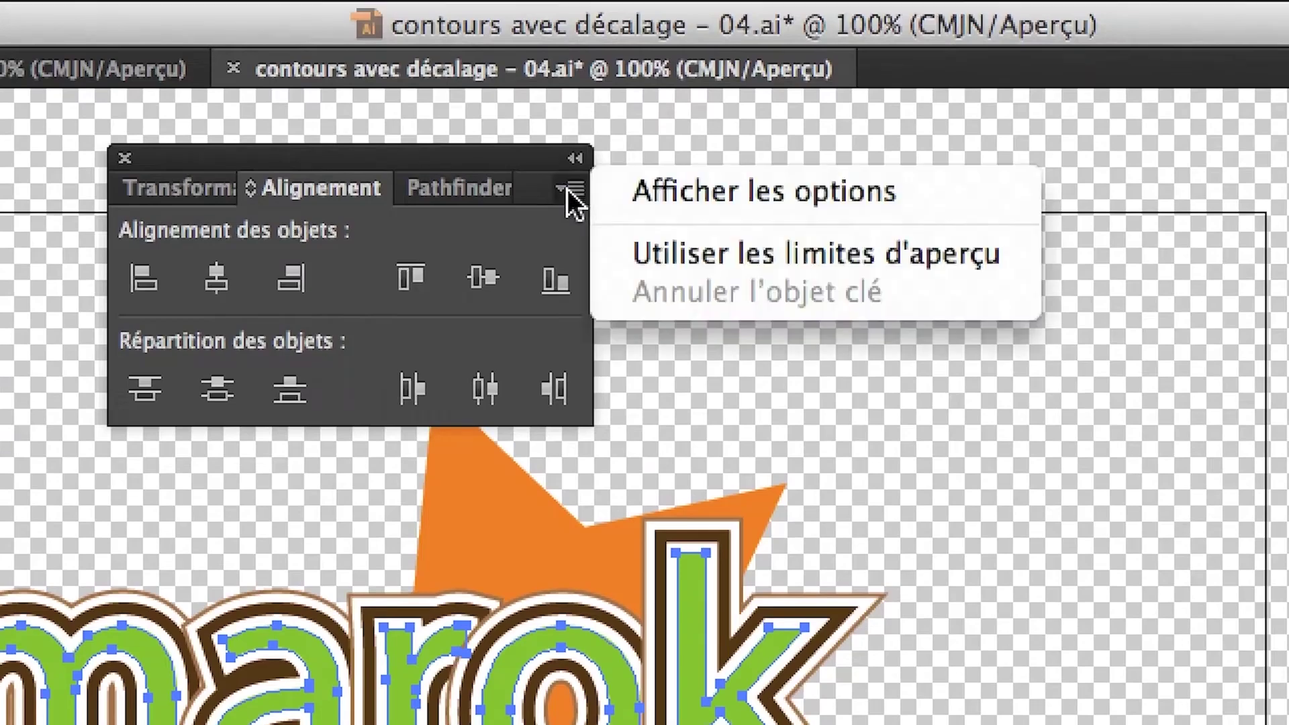
left_click(584, 194)
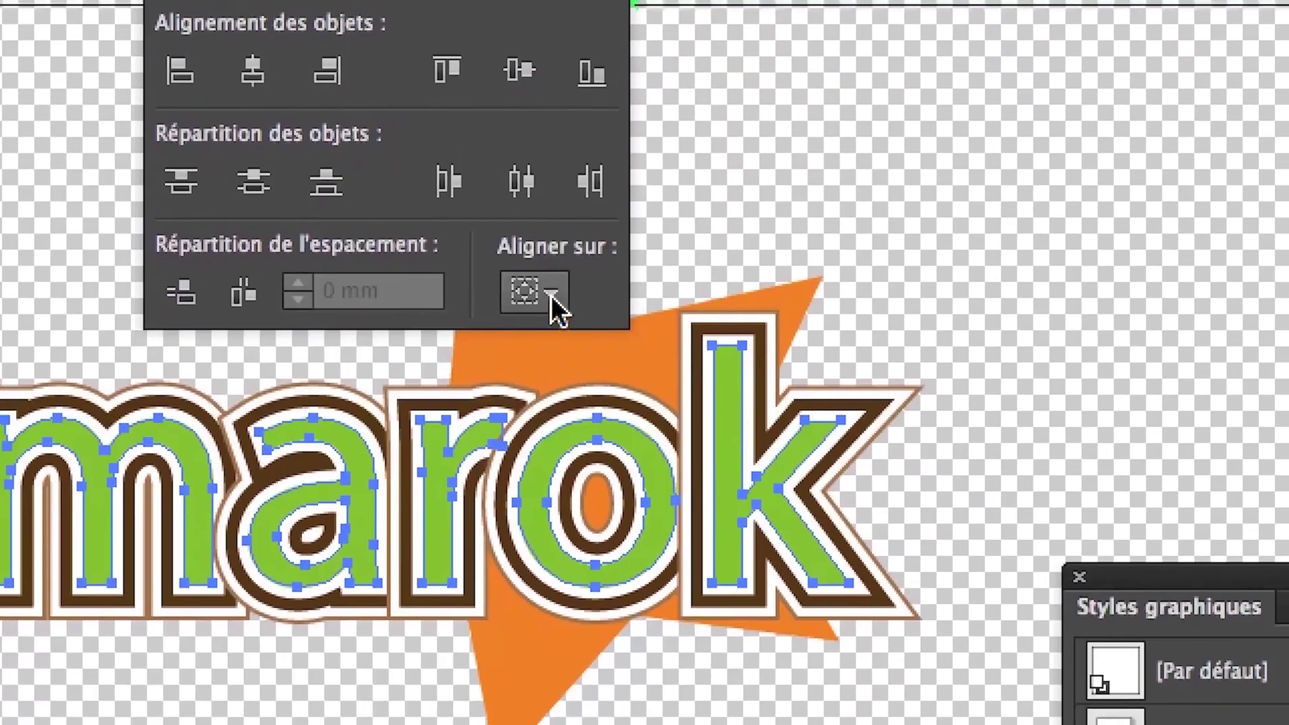
left_click(551, 298)
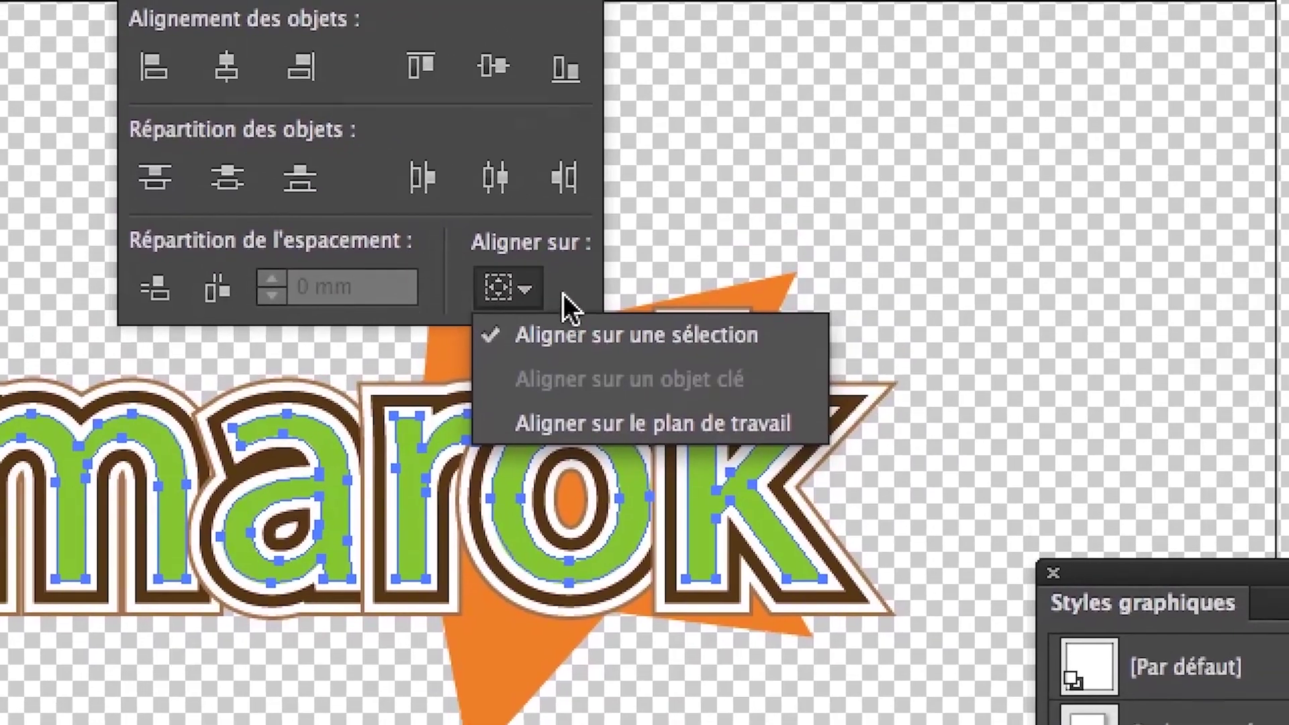
left_click(752, 284)
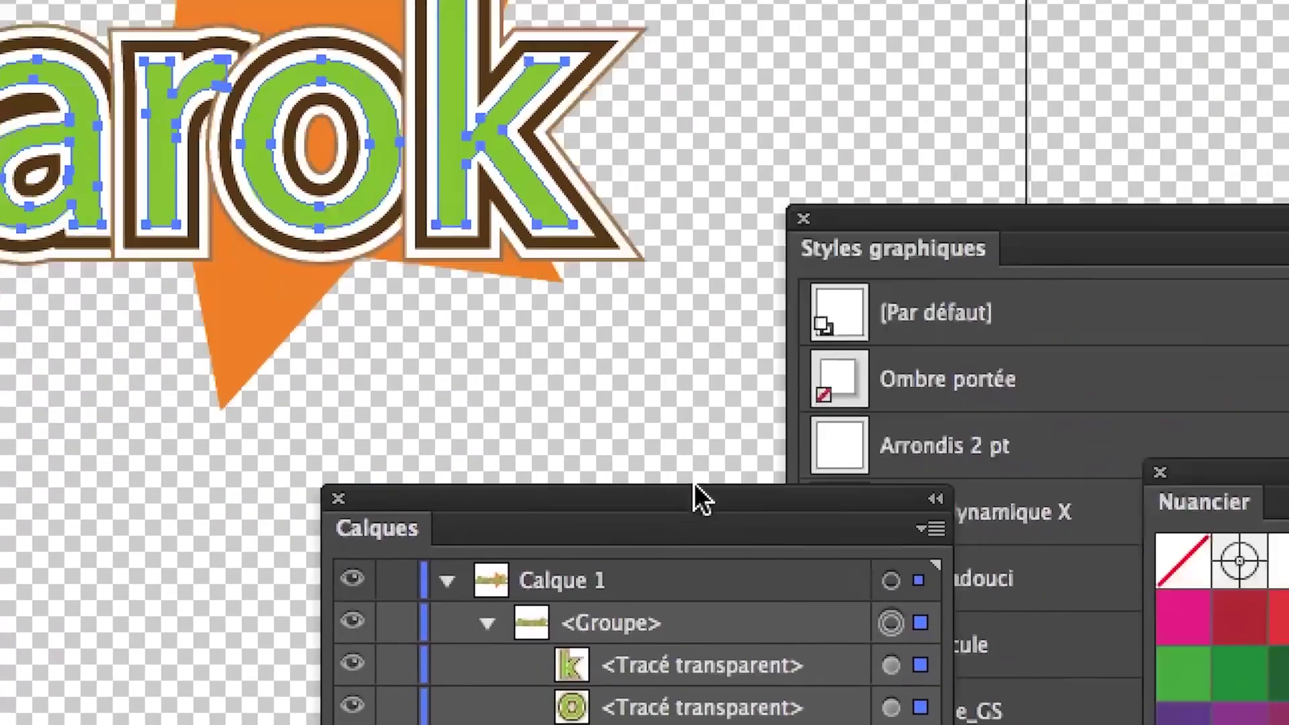
- Target all six letter paths individually inside the group and check the Align To choices again
left_click_drag(695, 482, 791, 244)
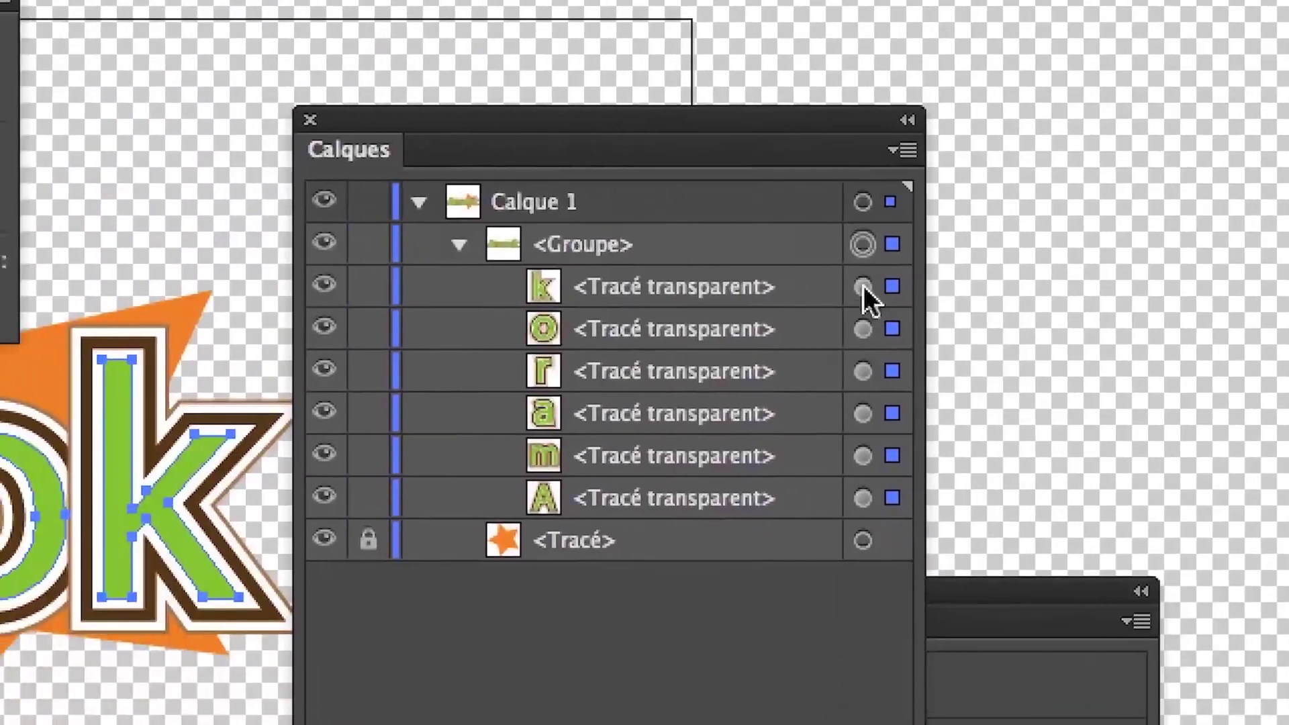
left_click(863, 287)
left_click(863, 312, "shift")
left_click(863, 355, "shift")
left_click(863, 397, "shift")
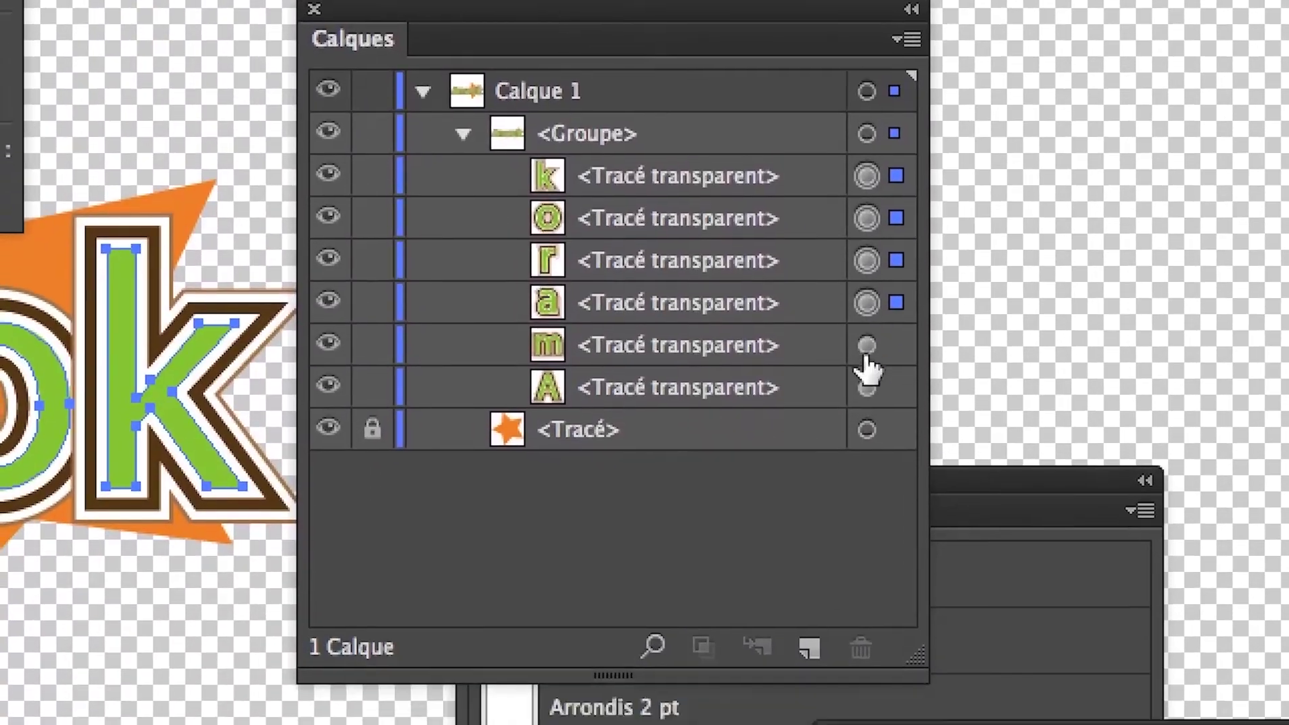
left_click(863, 440, "shift")
left_click(865, 373, "shift")
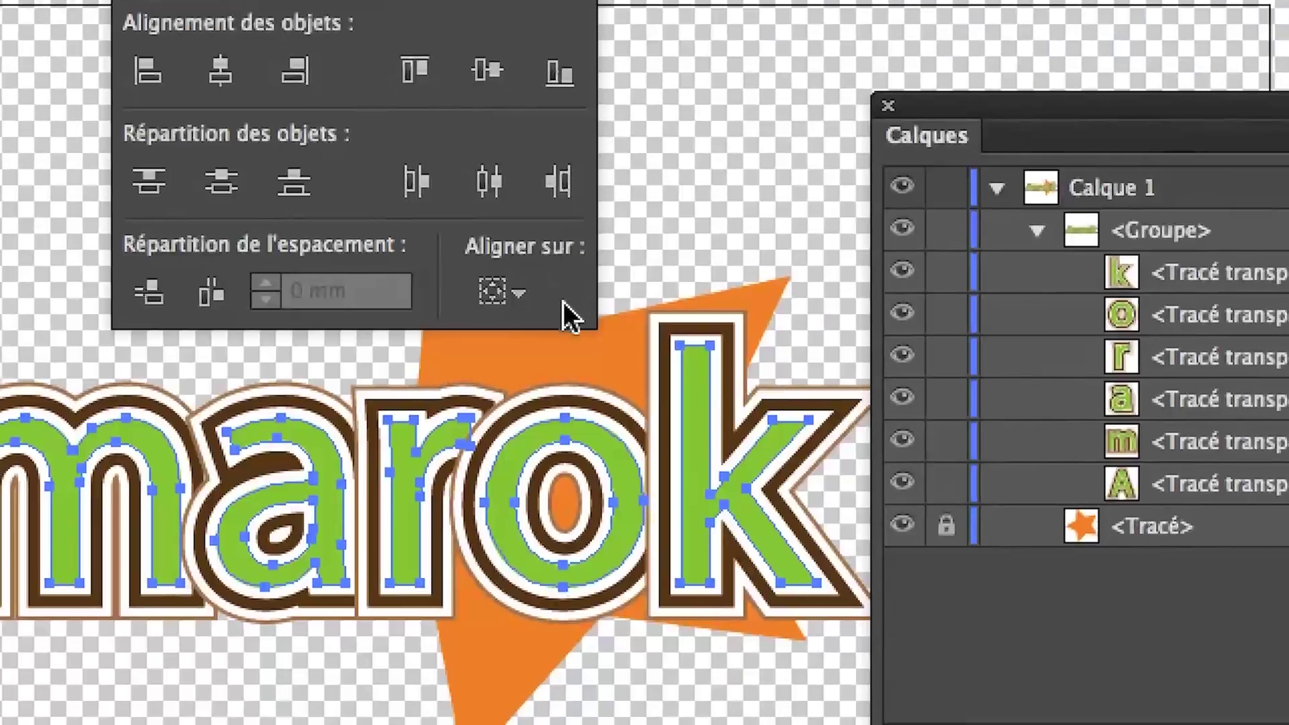
left_click(519, 294)
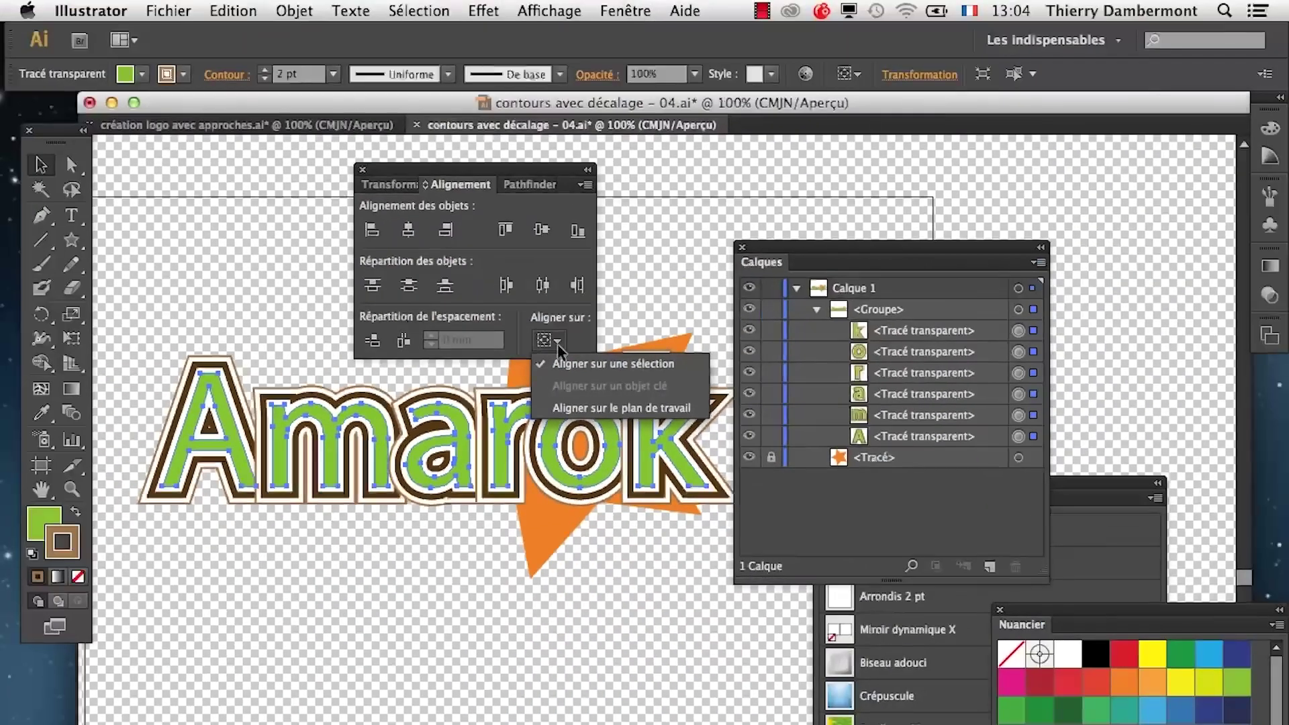
left_click(792, 251)
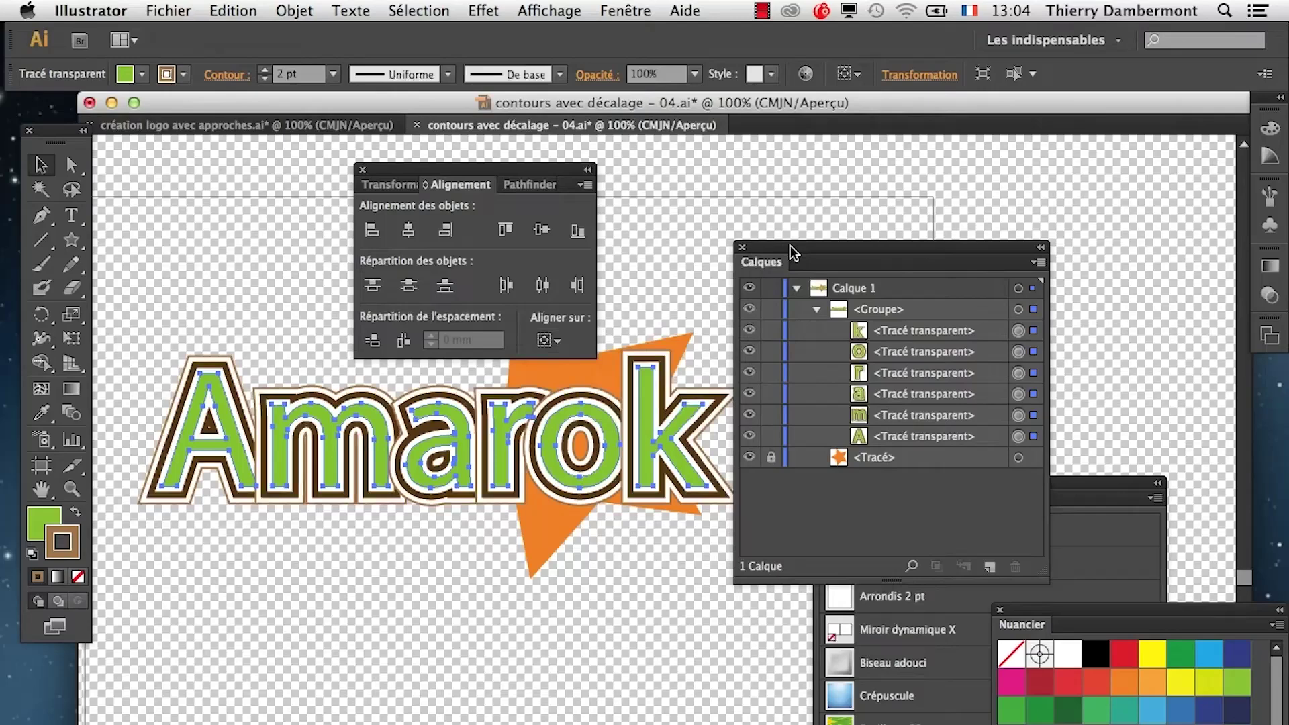
left_click_drag(792, 251, 853, 235)
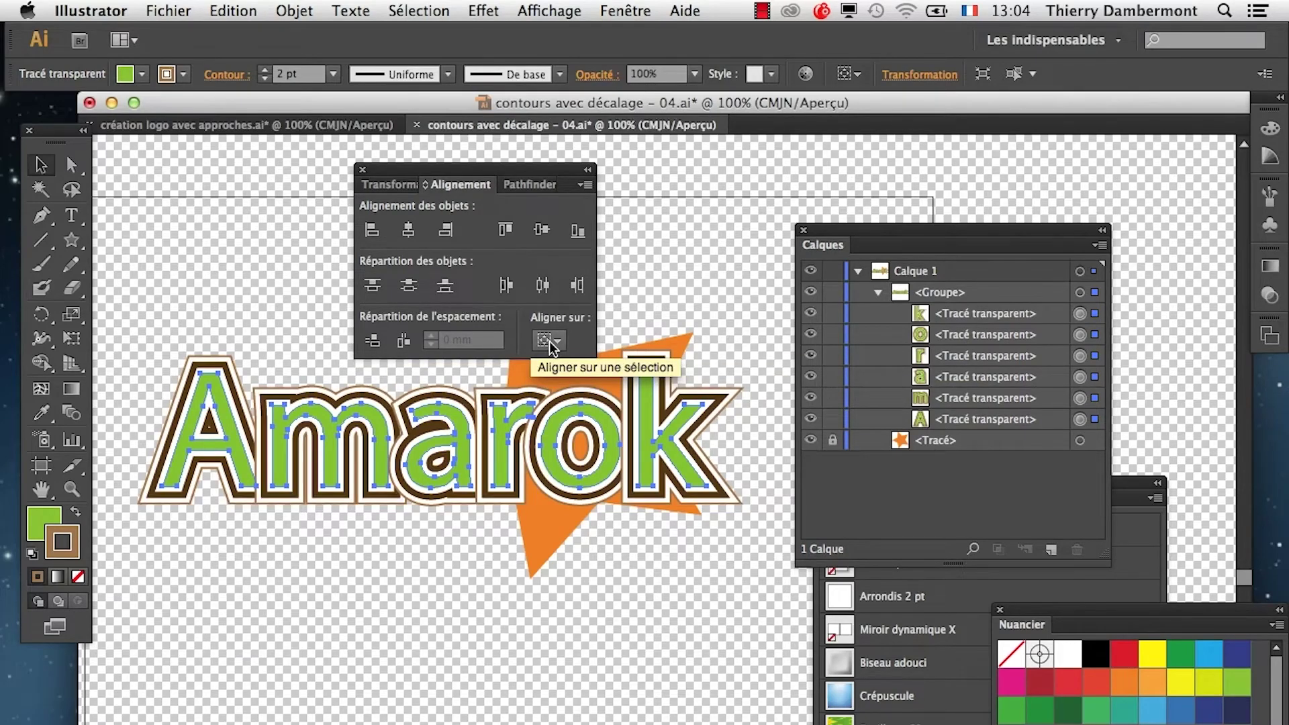
- Target the whole Amarok letter group and ungroup it into separate letters
left_click(1080, 294)
left_click_drag(513, 179, 388, 149)
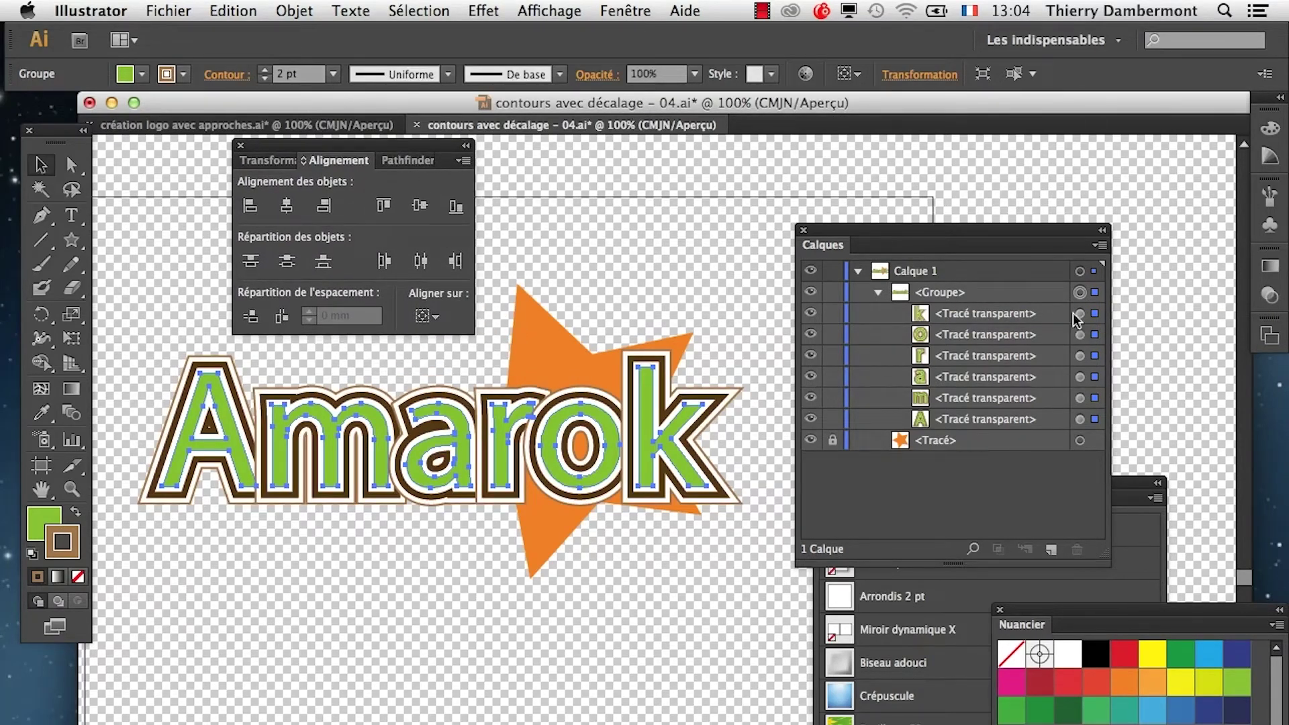
left_click(878, 292)
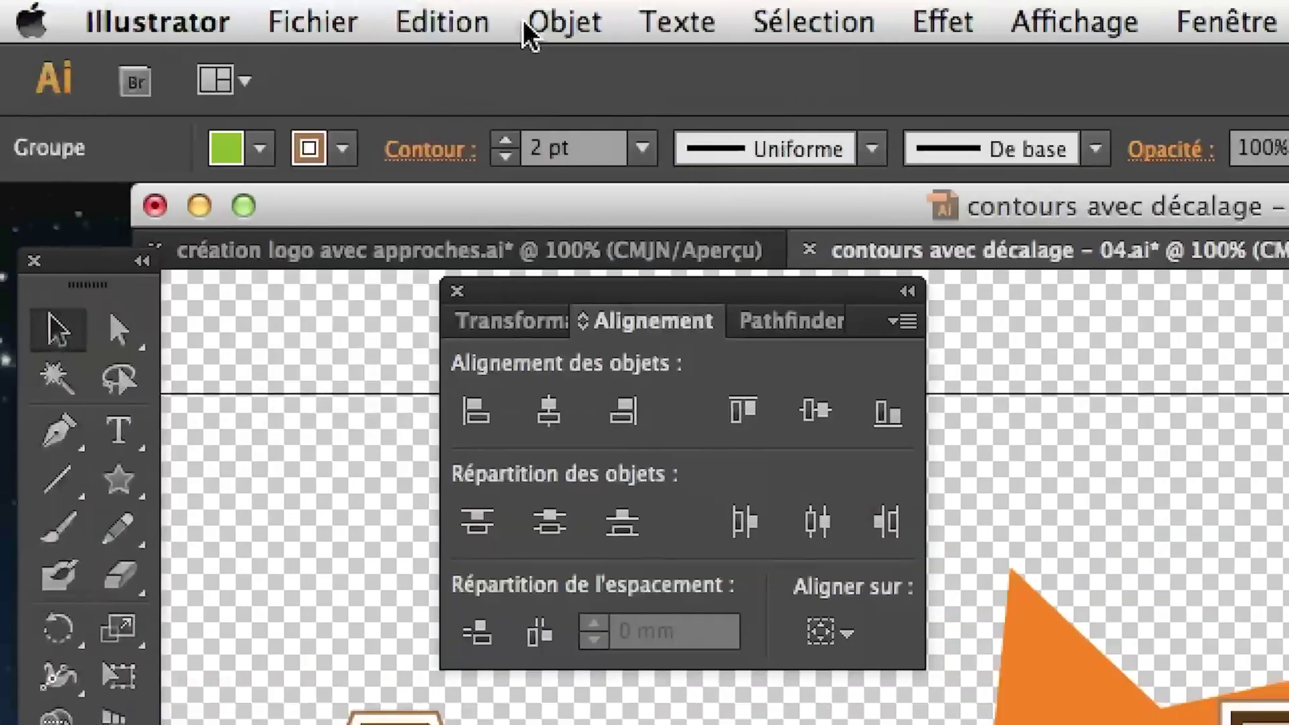
left_click(525, 20)
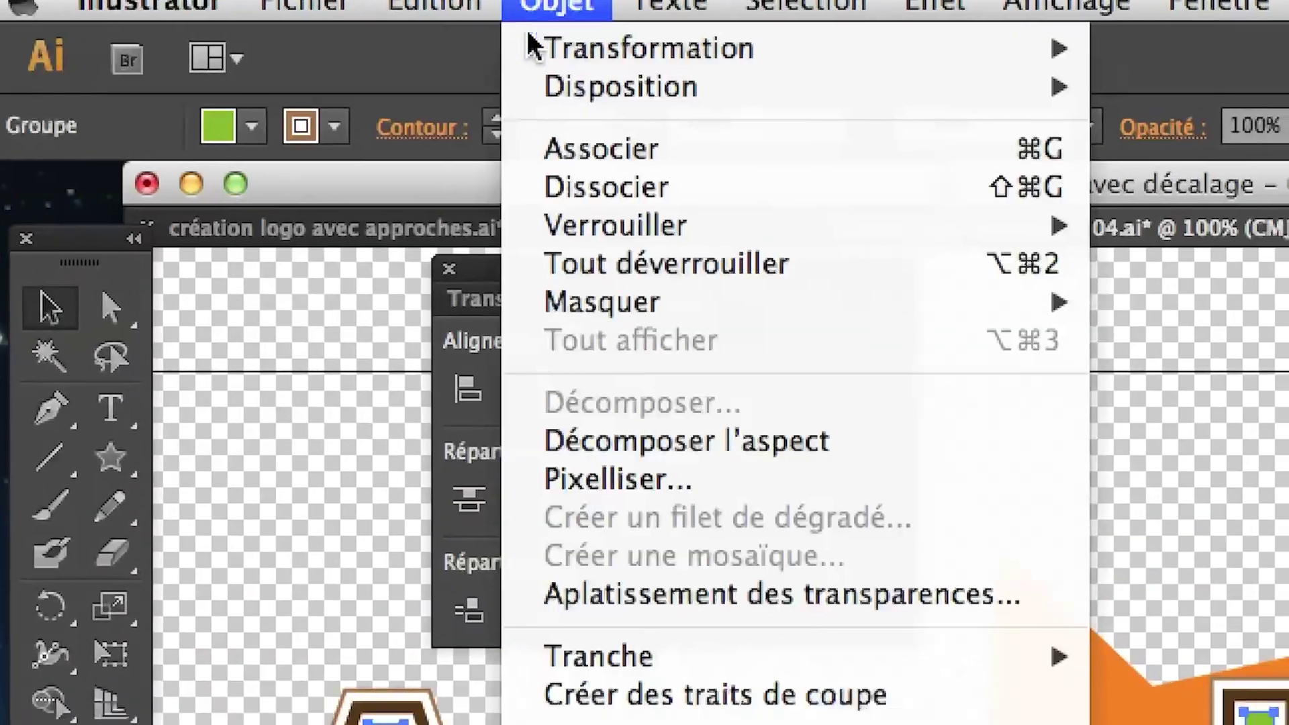
left_click(585, 202)
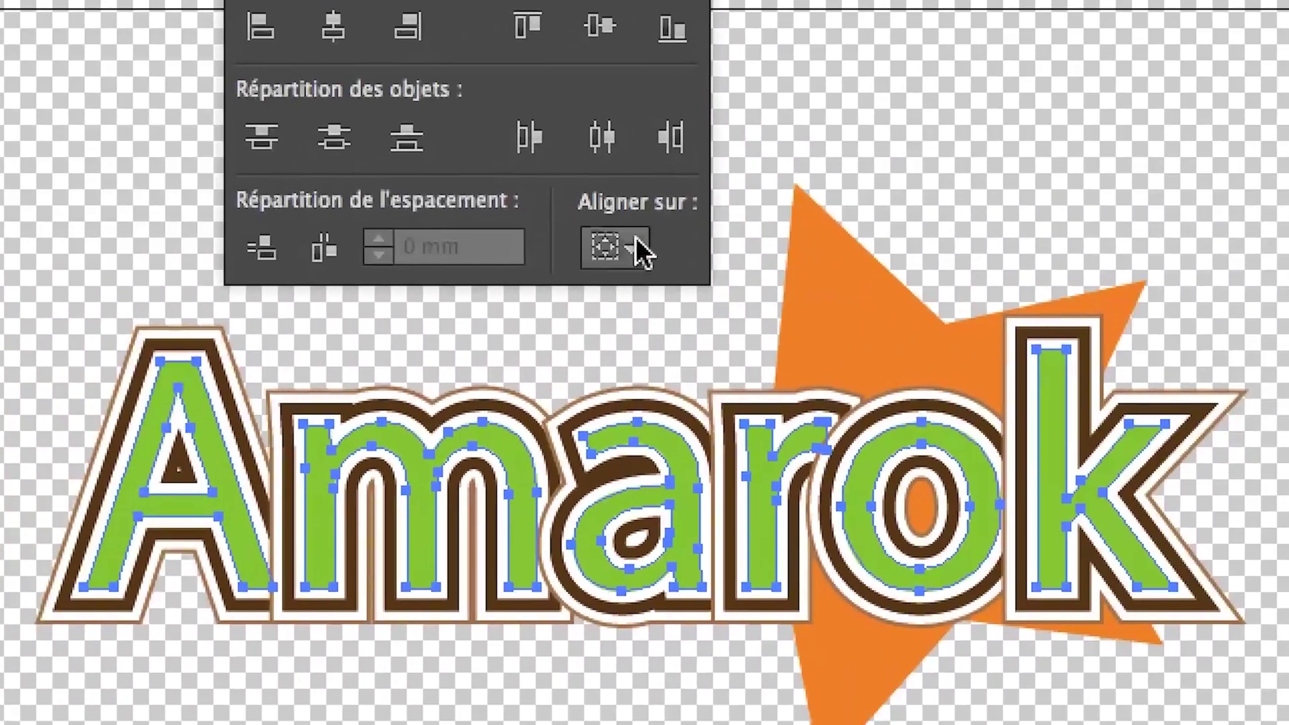
- Align the selected letters to a key object and make the second letter "a" the key object
left_click(557, 270)
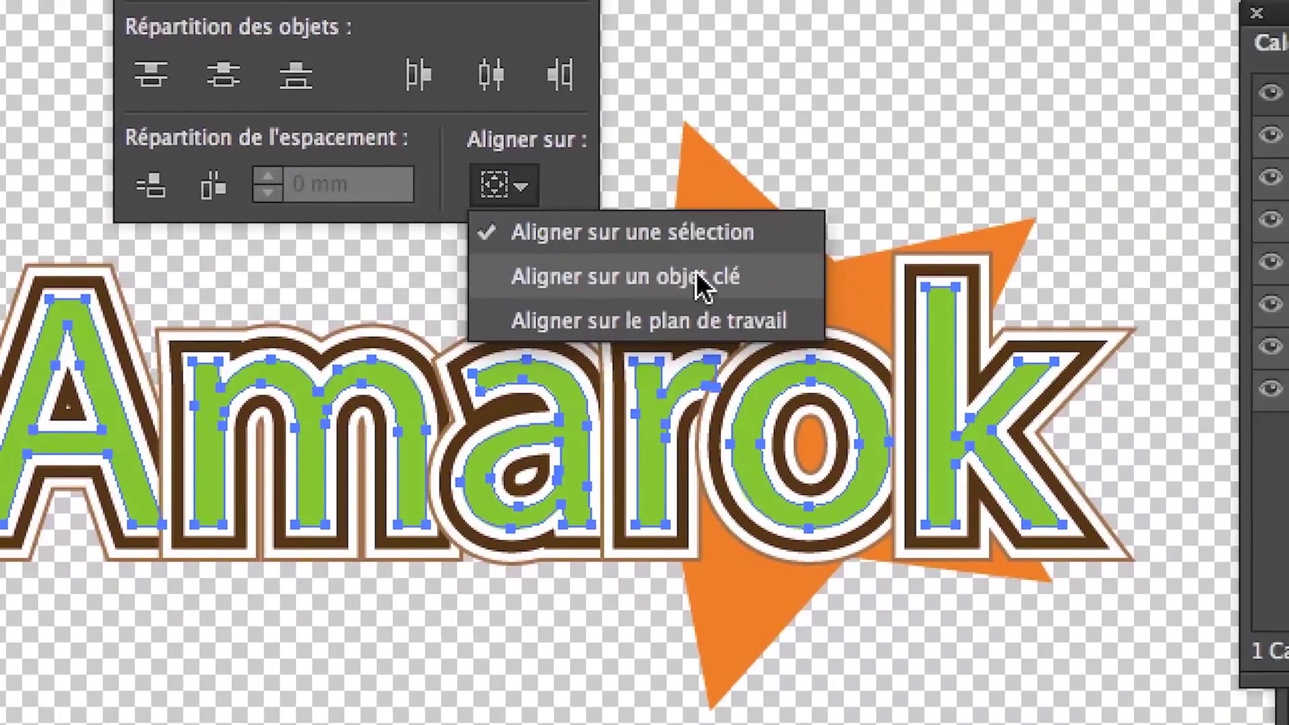
left_click(679, 274)
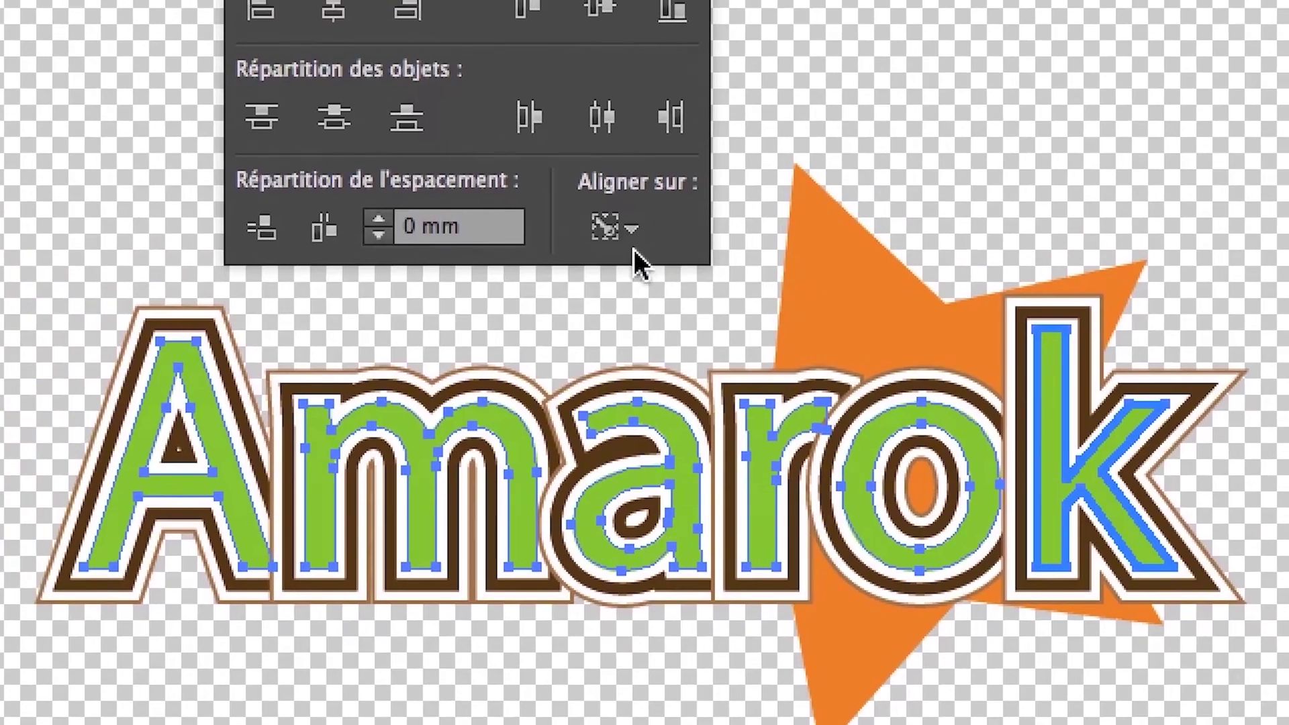
left_click(537, 188)
left_click(599, 280)
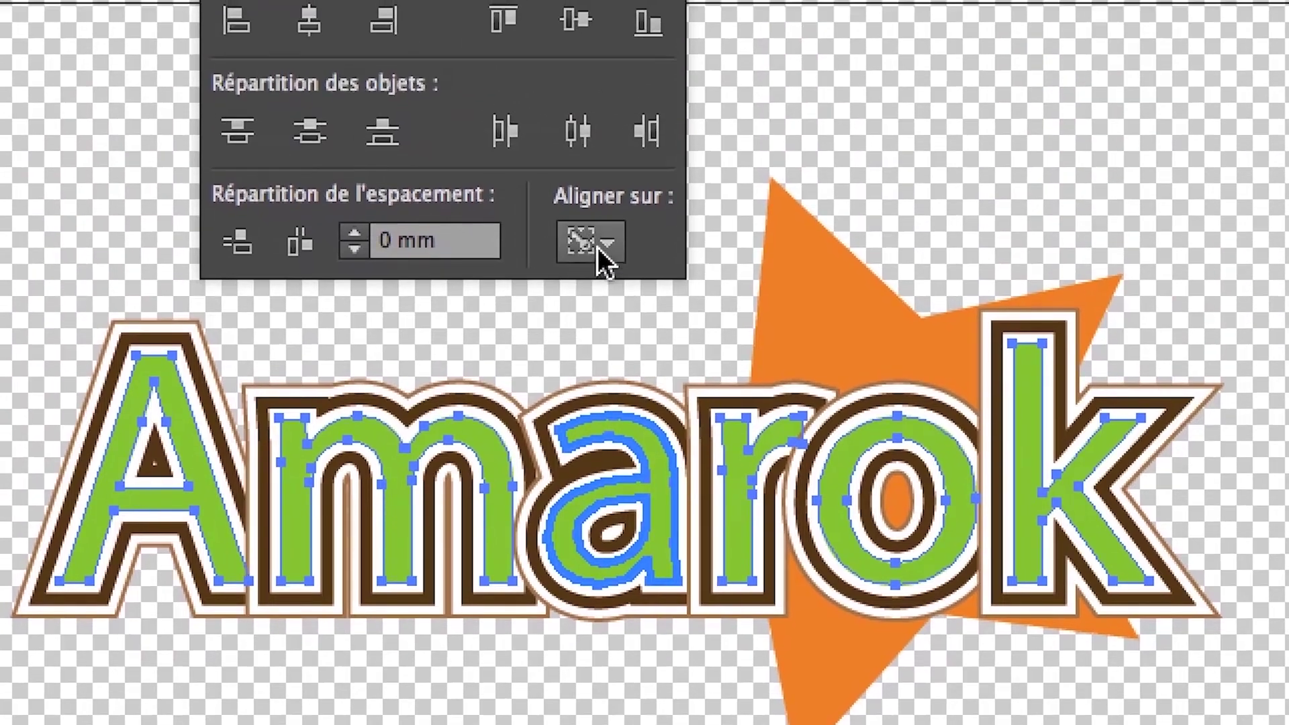
left_click(591, 88)
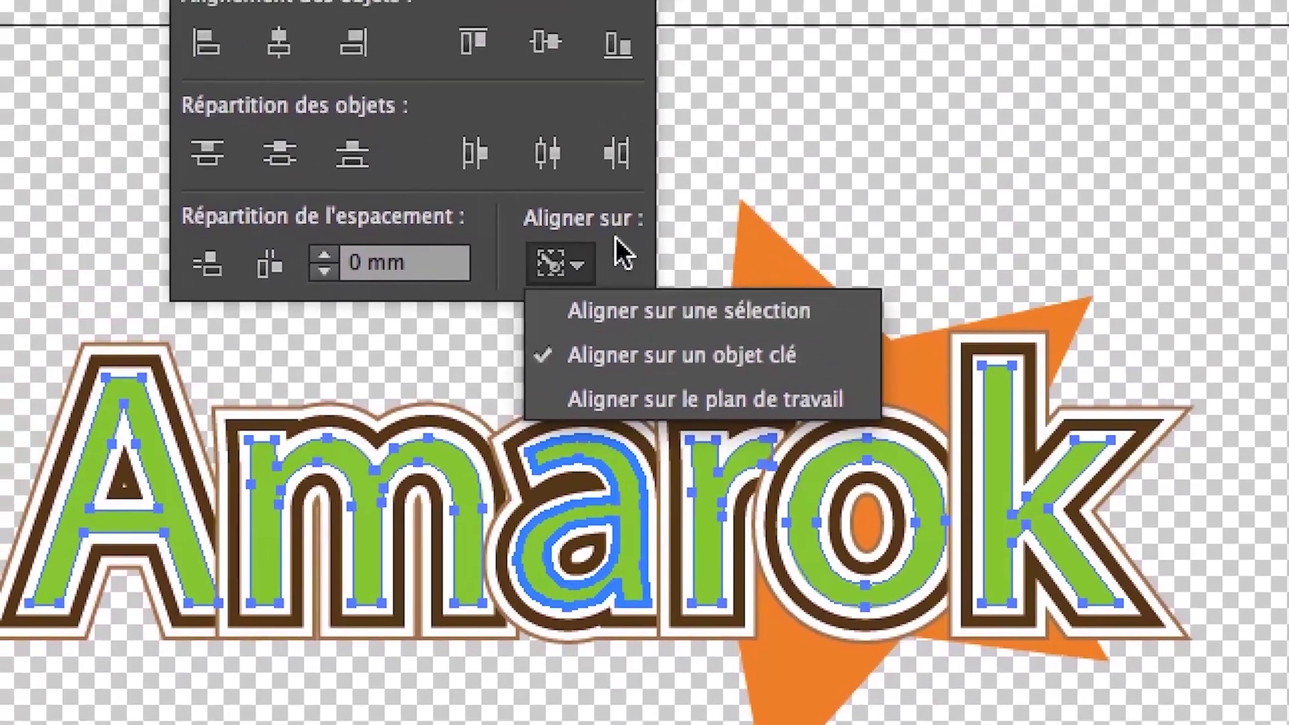
left_click(591, 285)
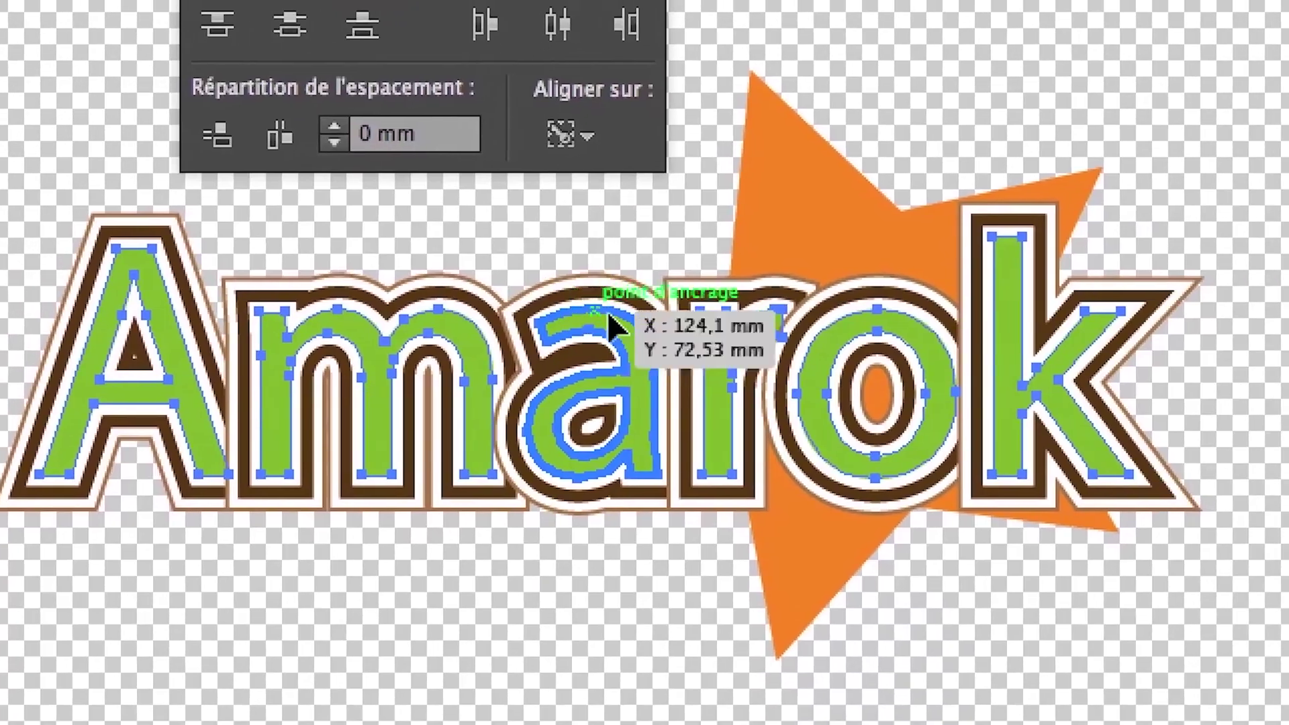
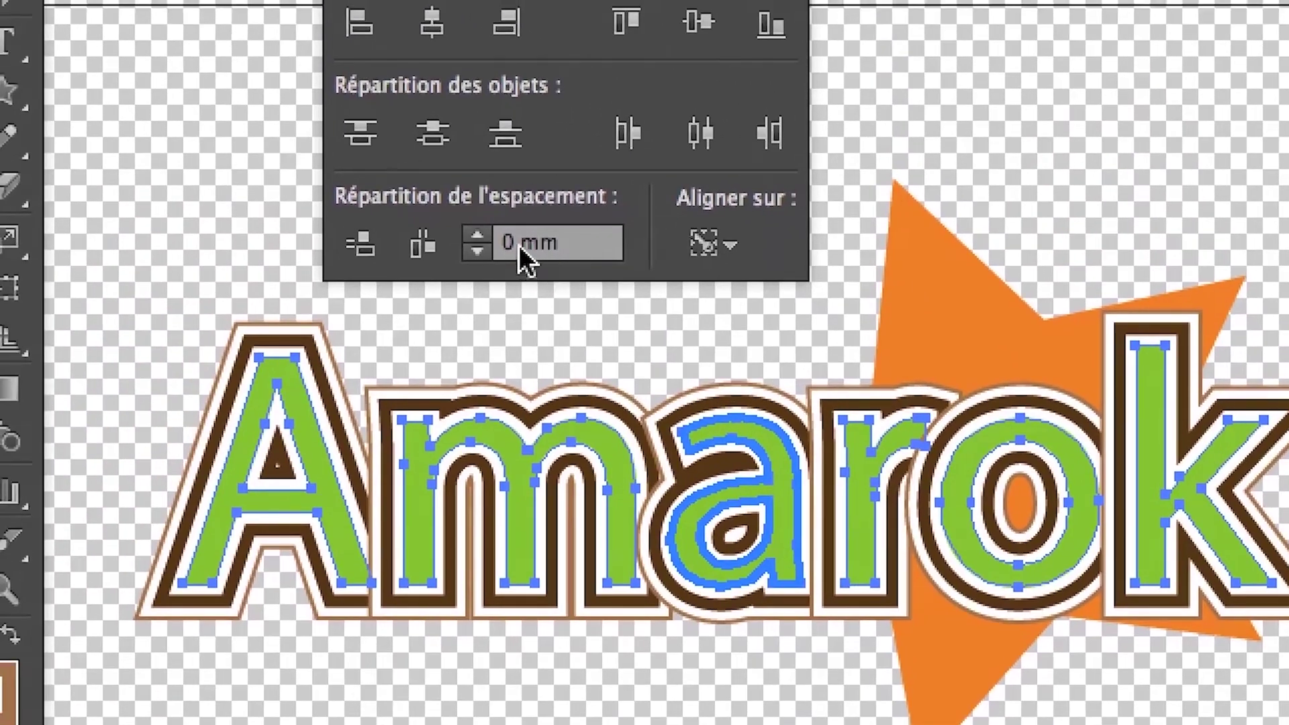
- Try distributing the letters horizontally around the key object with spacings of 10 mm and 40 mm
double_click(416, 235)
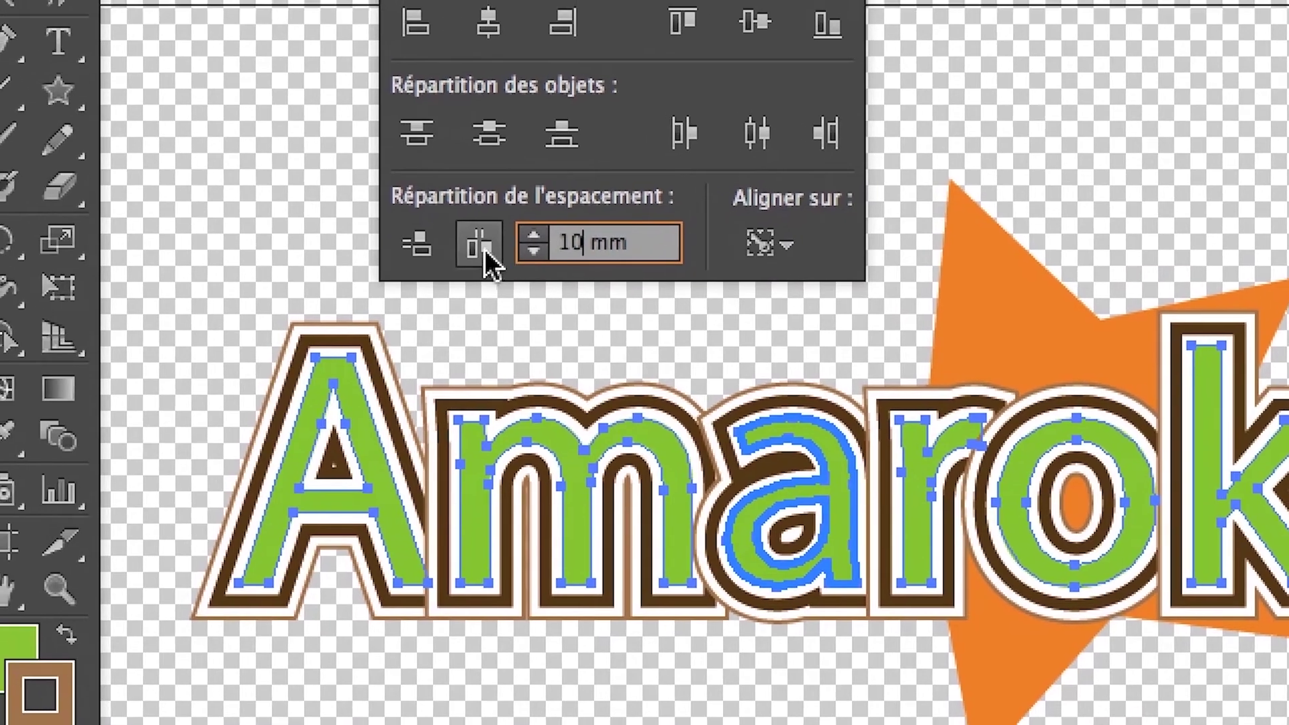
left_click(481, 247)
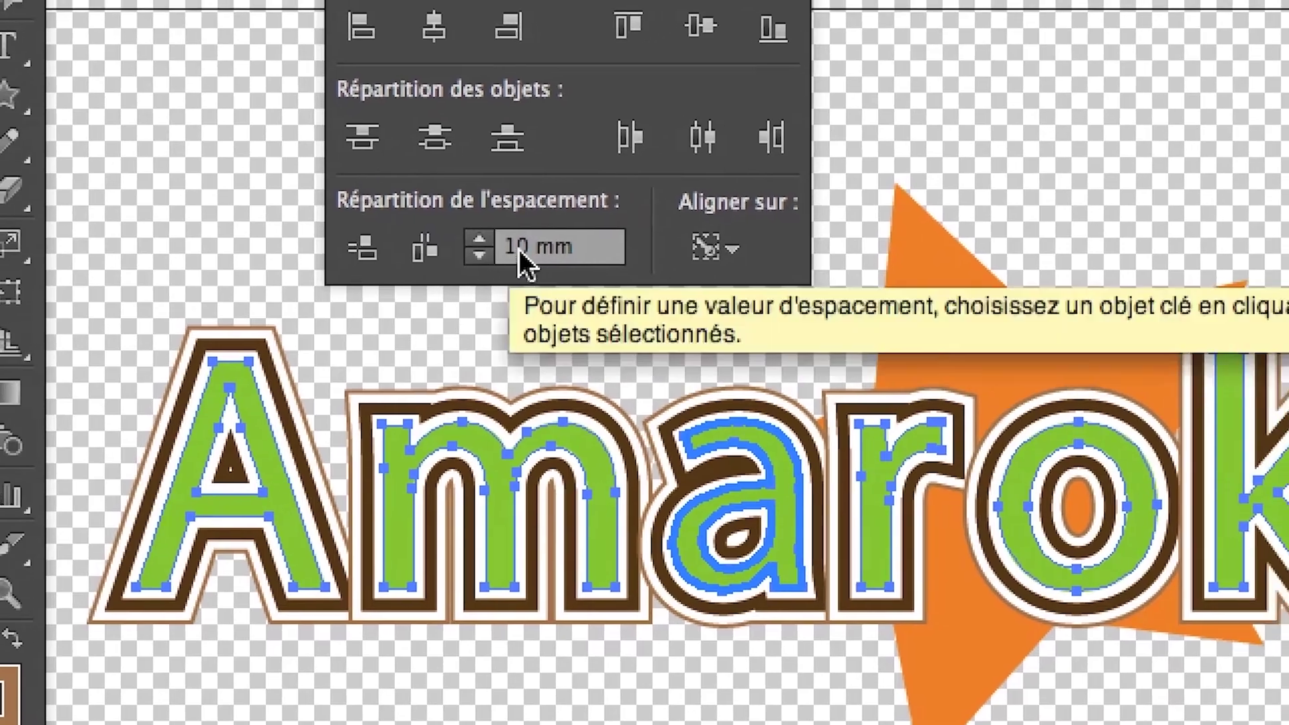
double_click(513, 247)
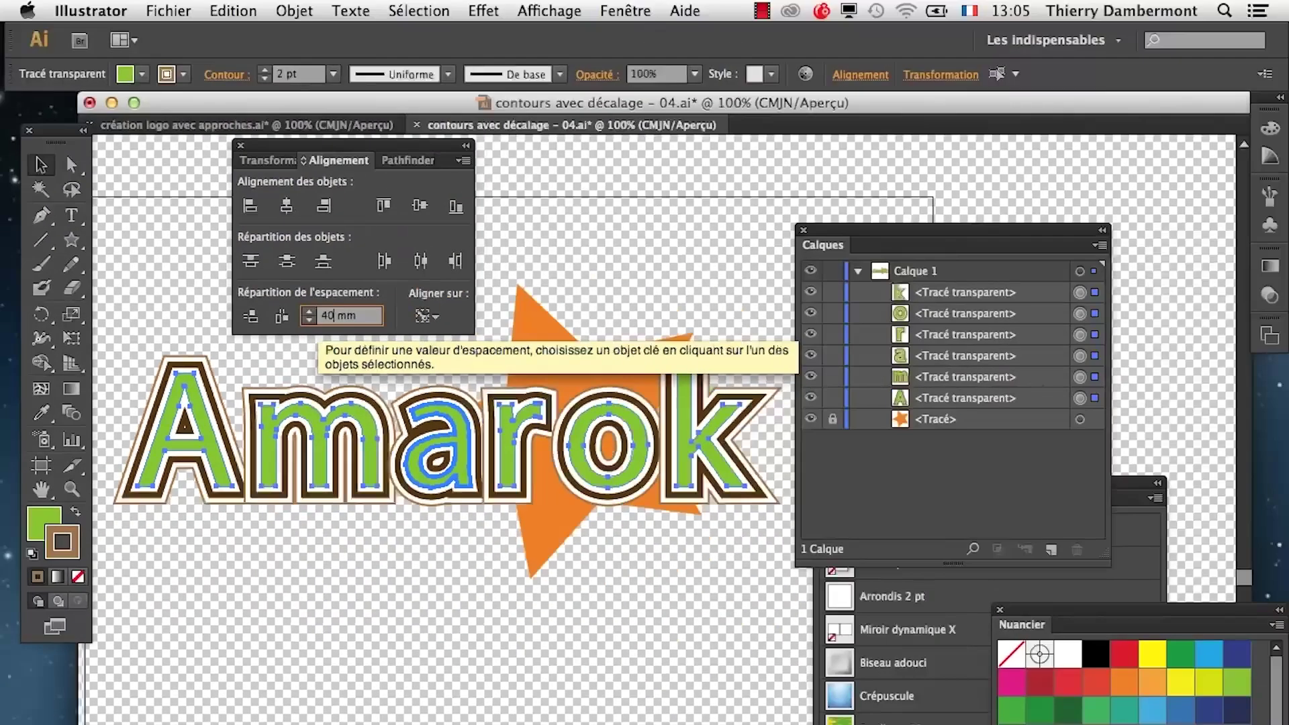
left_click(282, 316)
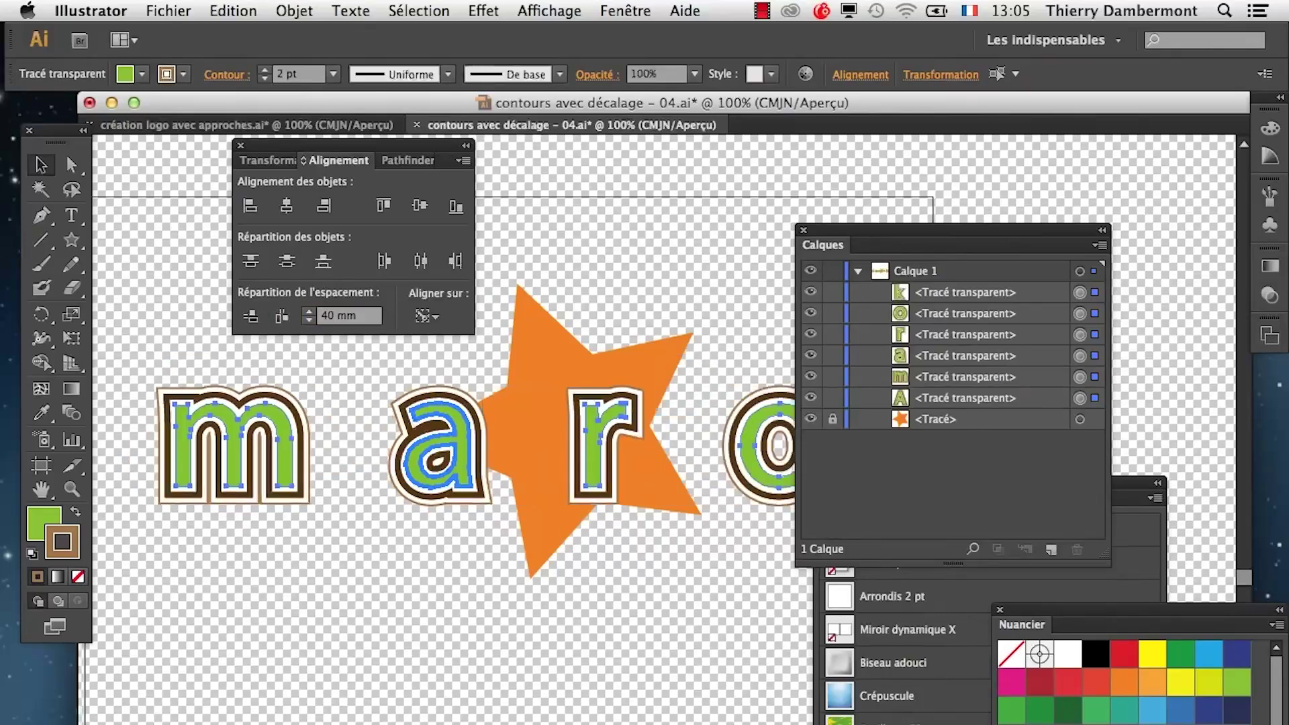
- Move the Layers panel off the lettering and distribute the letters horizontally with 15 mm spacing
left_click_drag(940, 231, 600, 692)
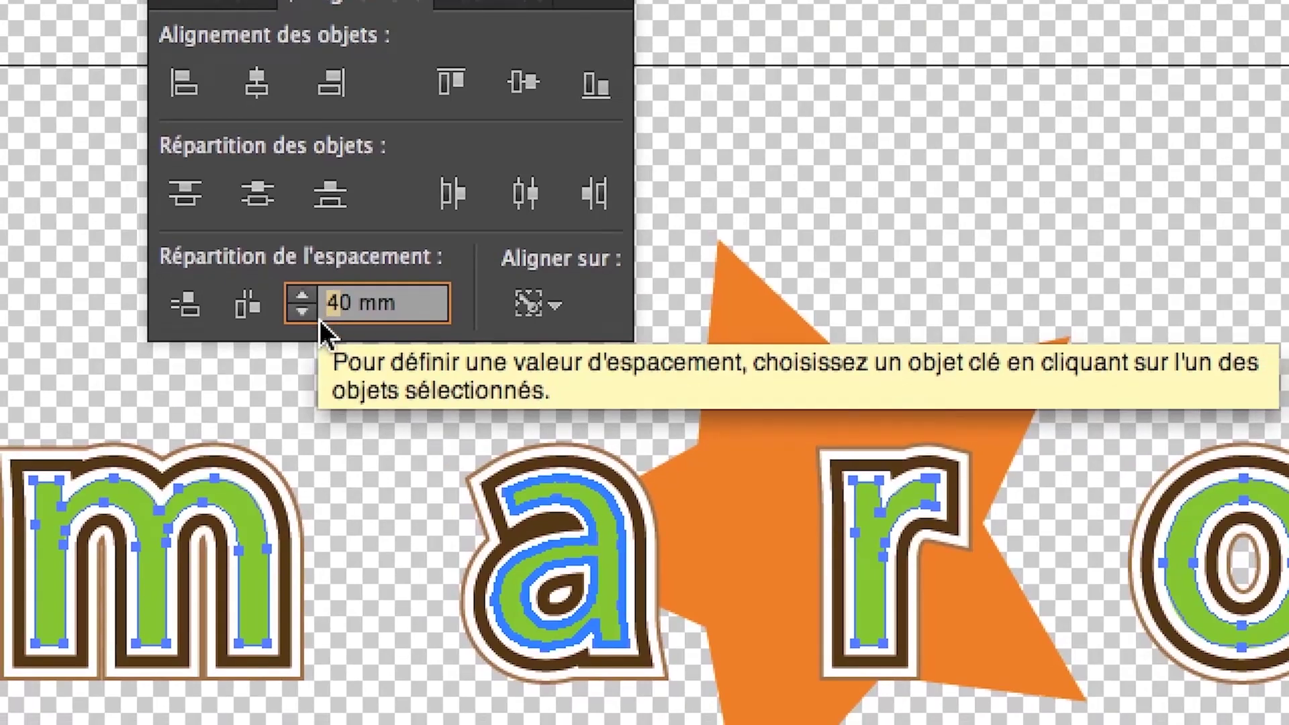
left_click(321, 316)
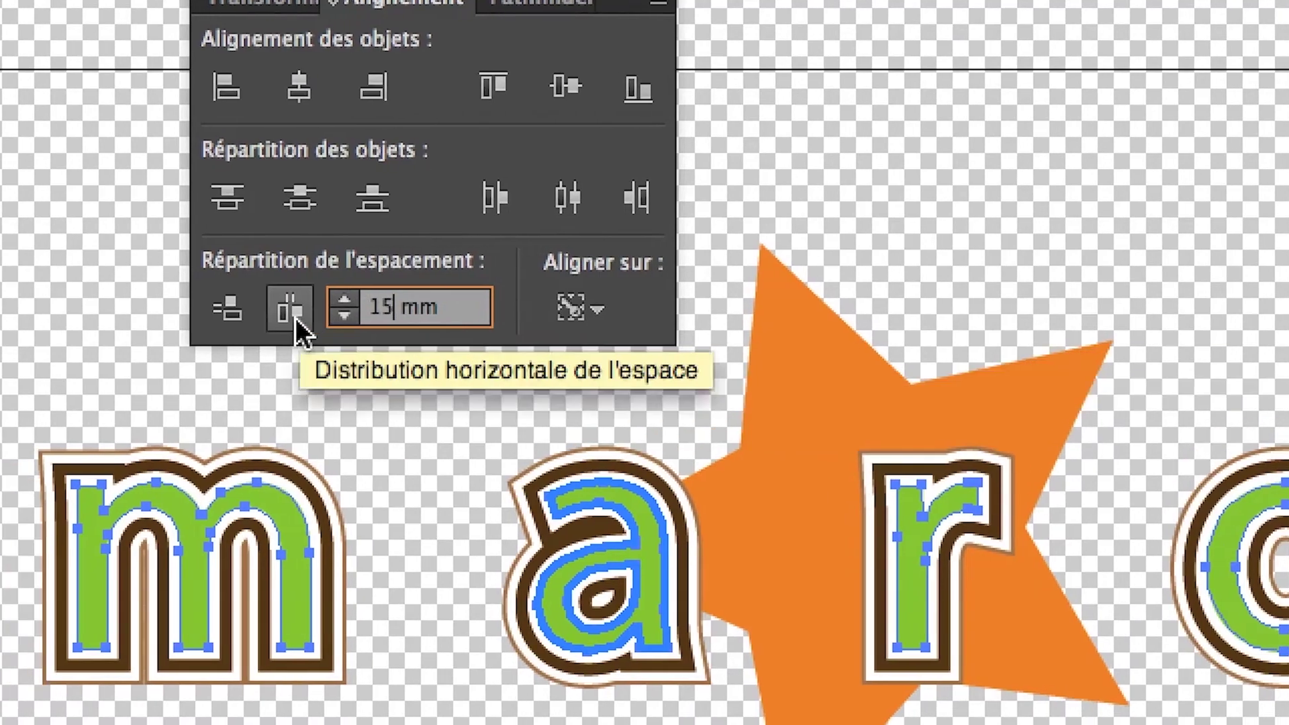
left_click(244, 315)
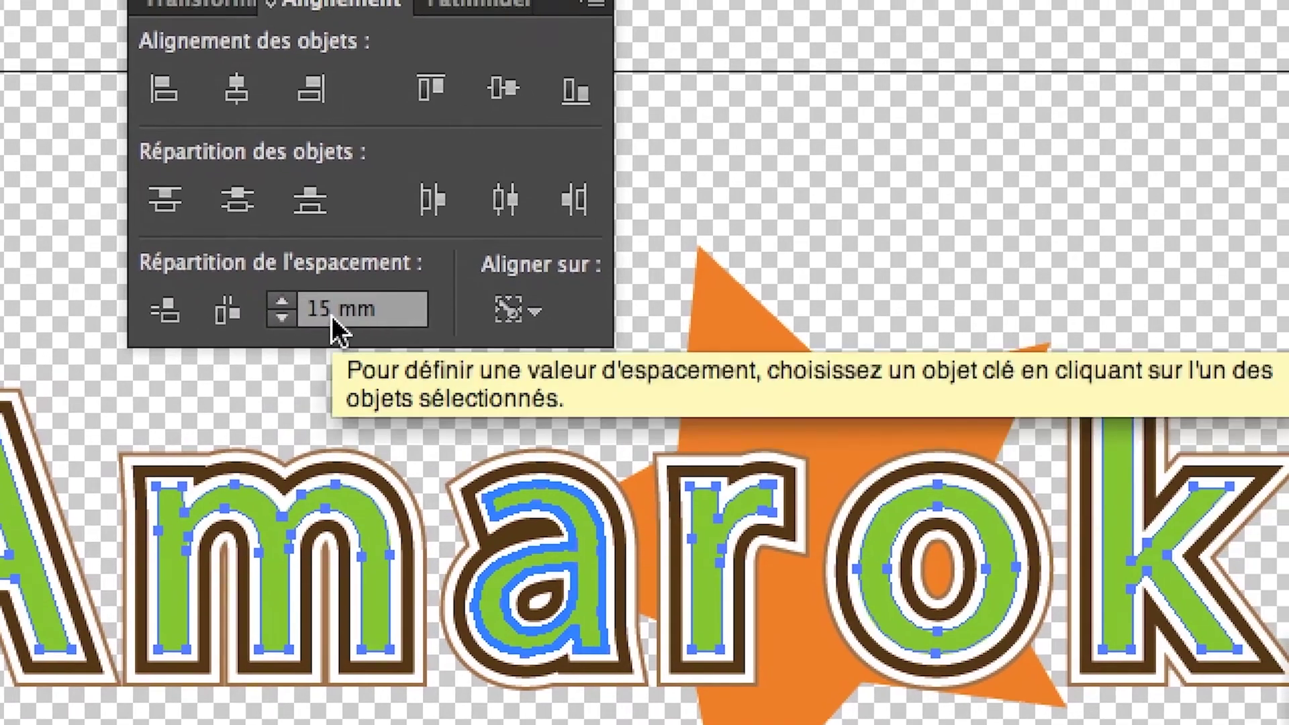
- Set the spacing to 0 mm and distribute the letters horizontally around the key object
left_click_drag(332, 315, 305, 312)
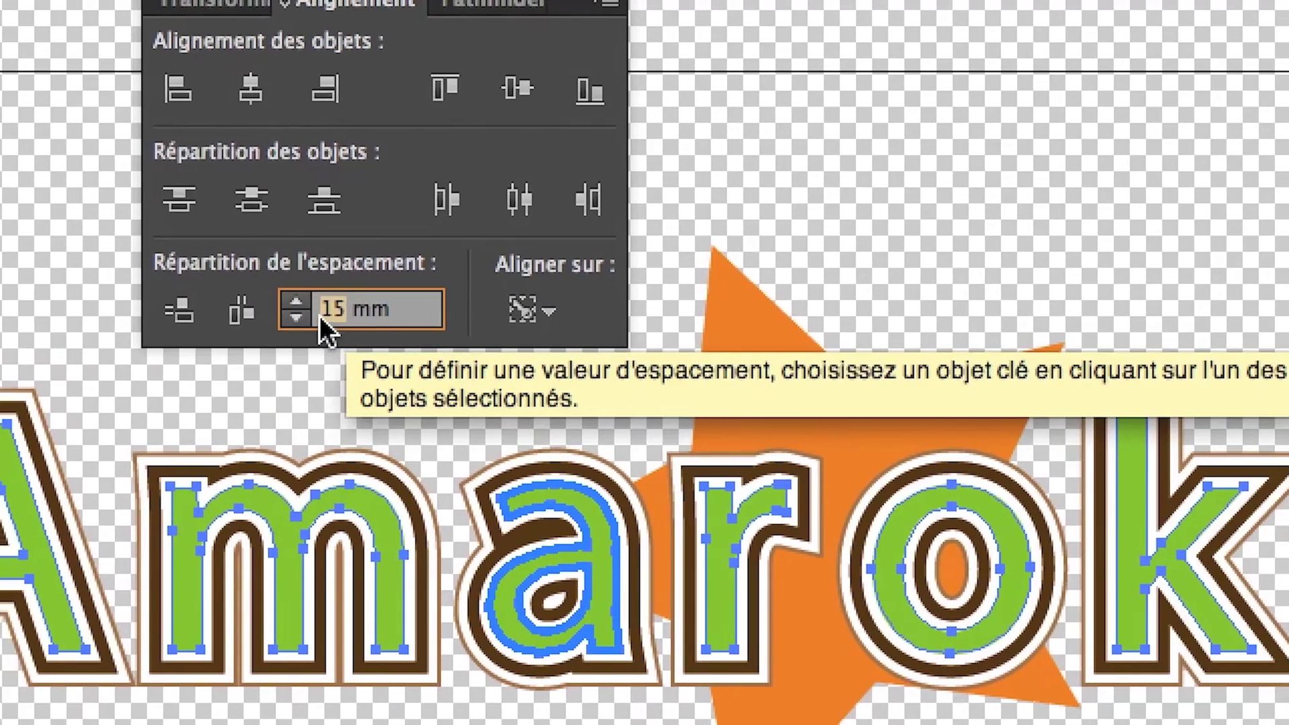
type("0")
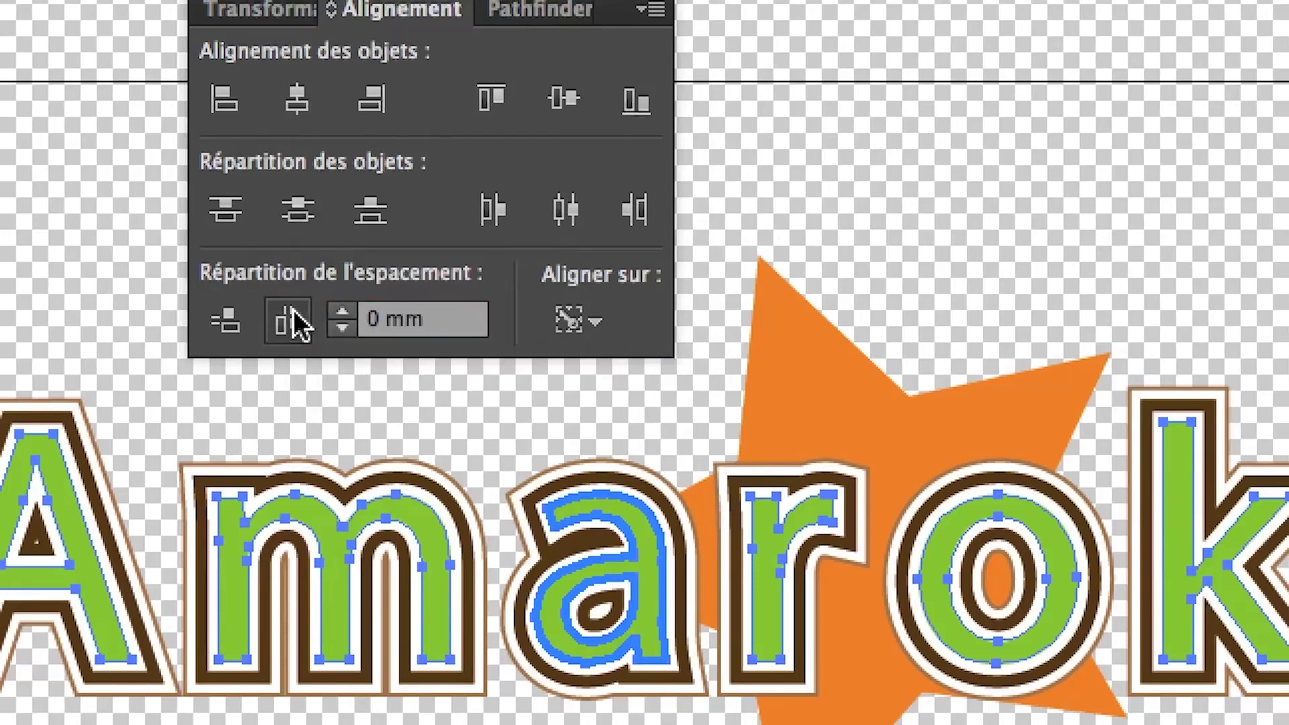
left_click(262, 315)
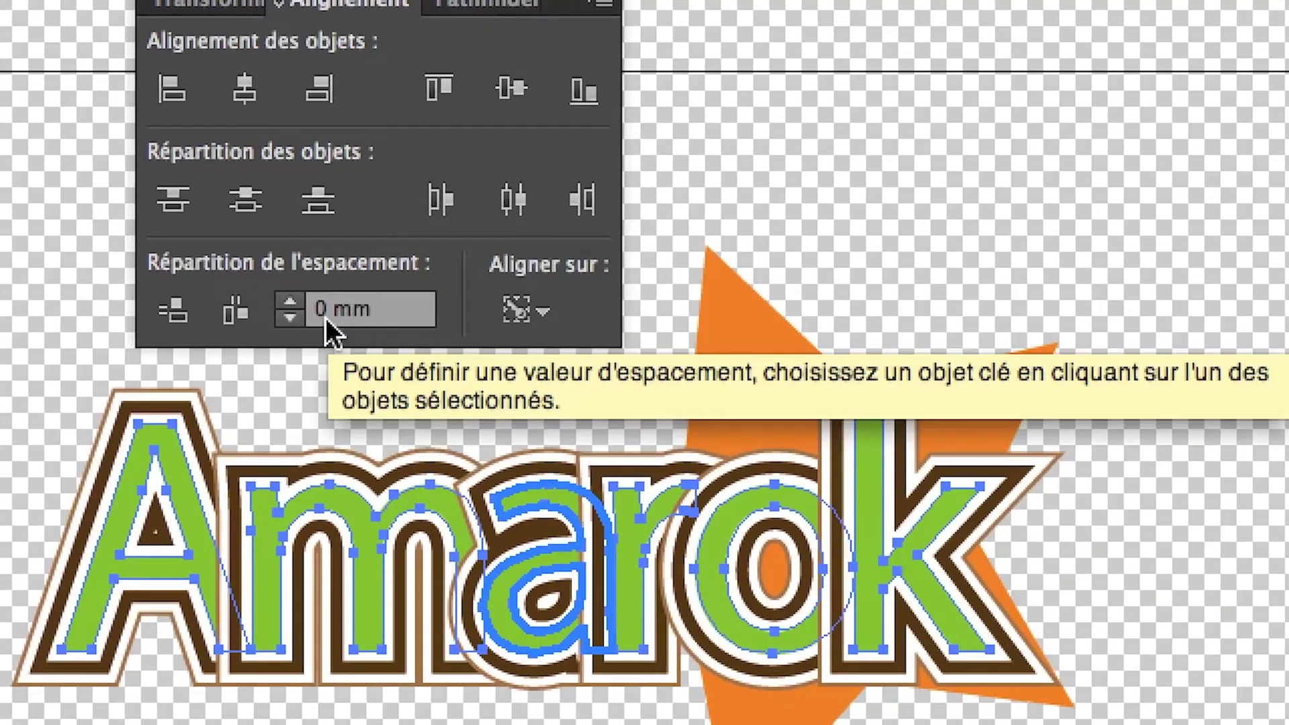
- Try distributing the letters horizontally around the key object with spacings of 5 mm and 10 mm
left_click(316, 321)
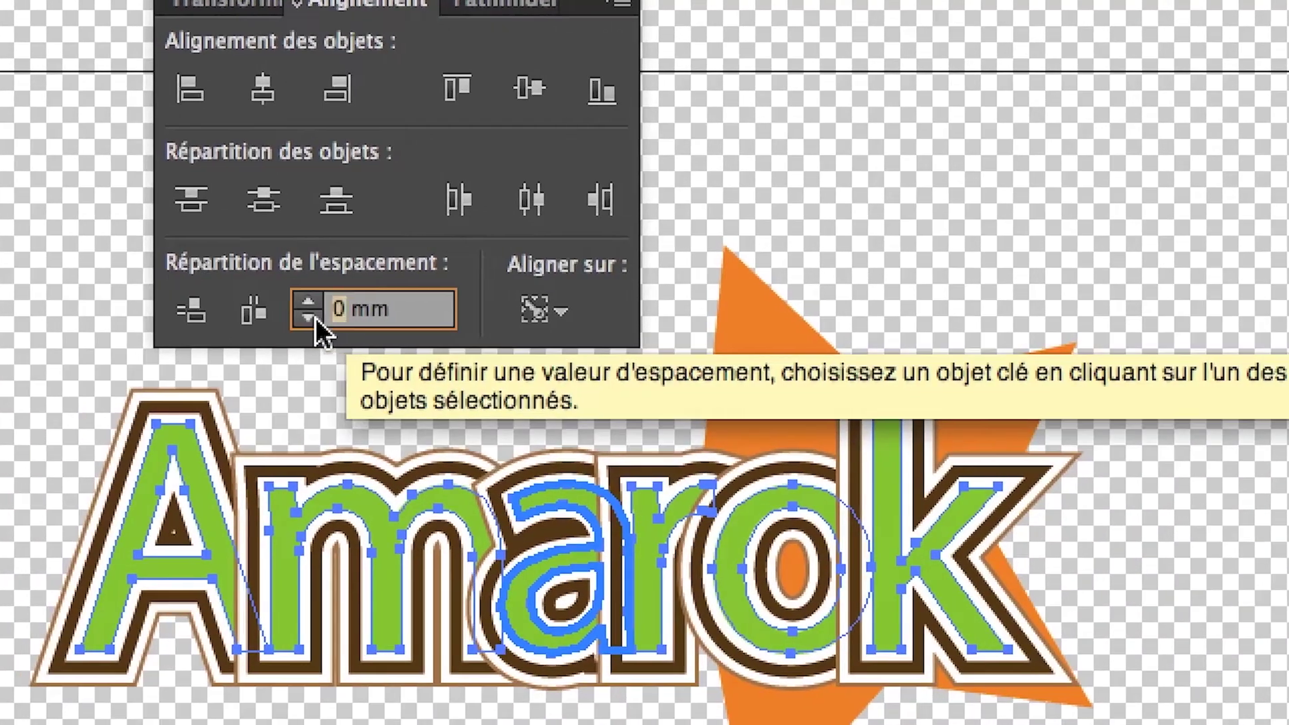
type("5")
left_click(275, 315)
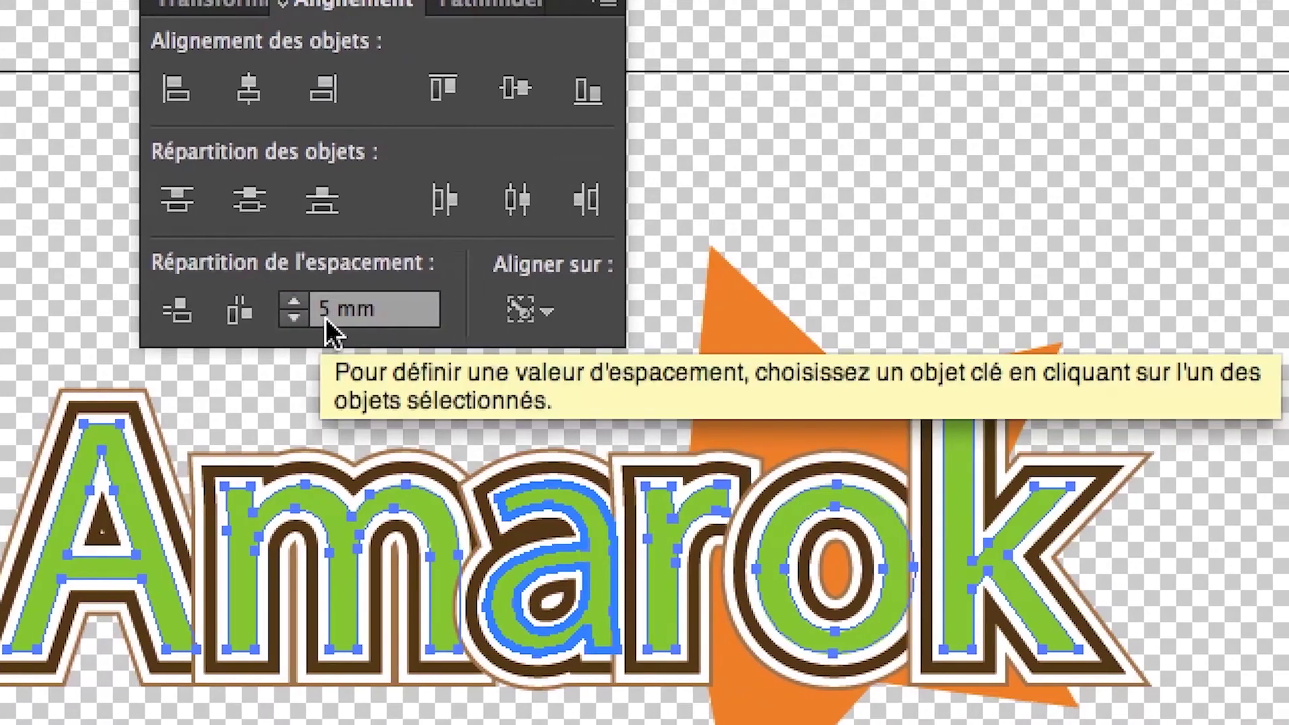
left_click(363, 310)
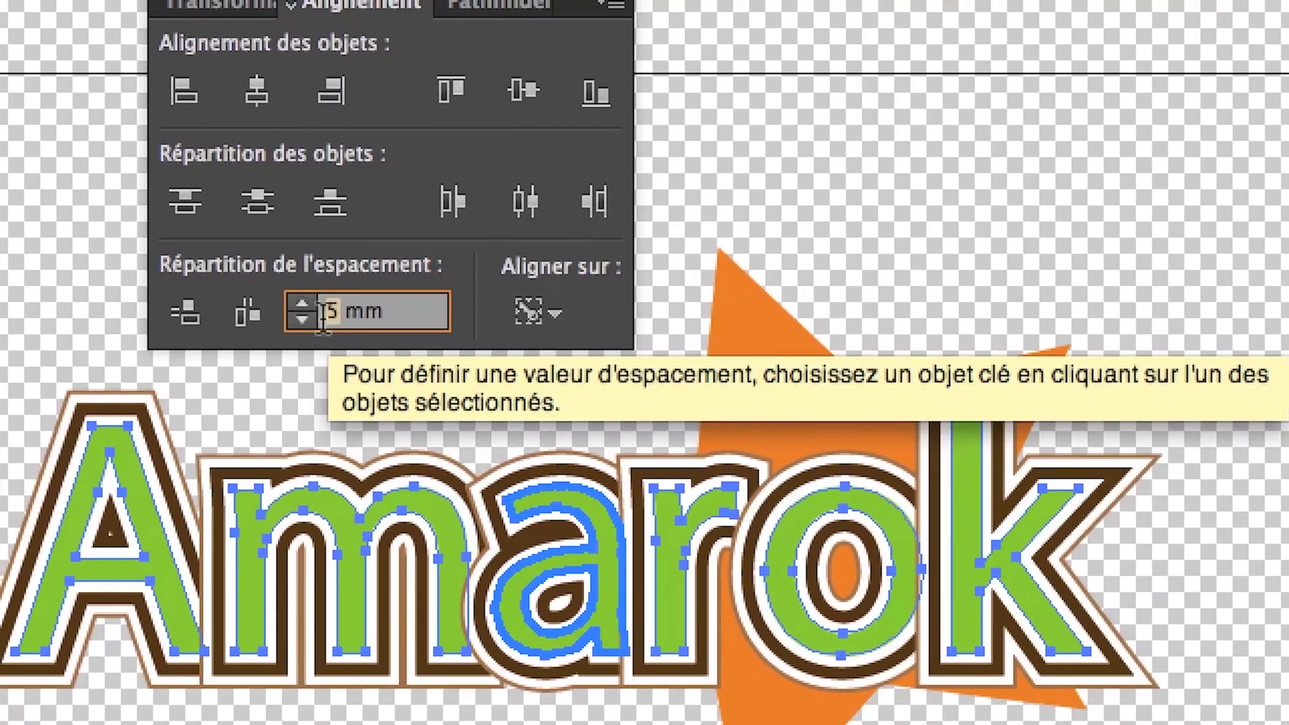
type("10")
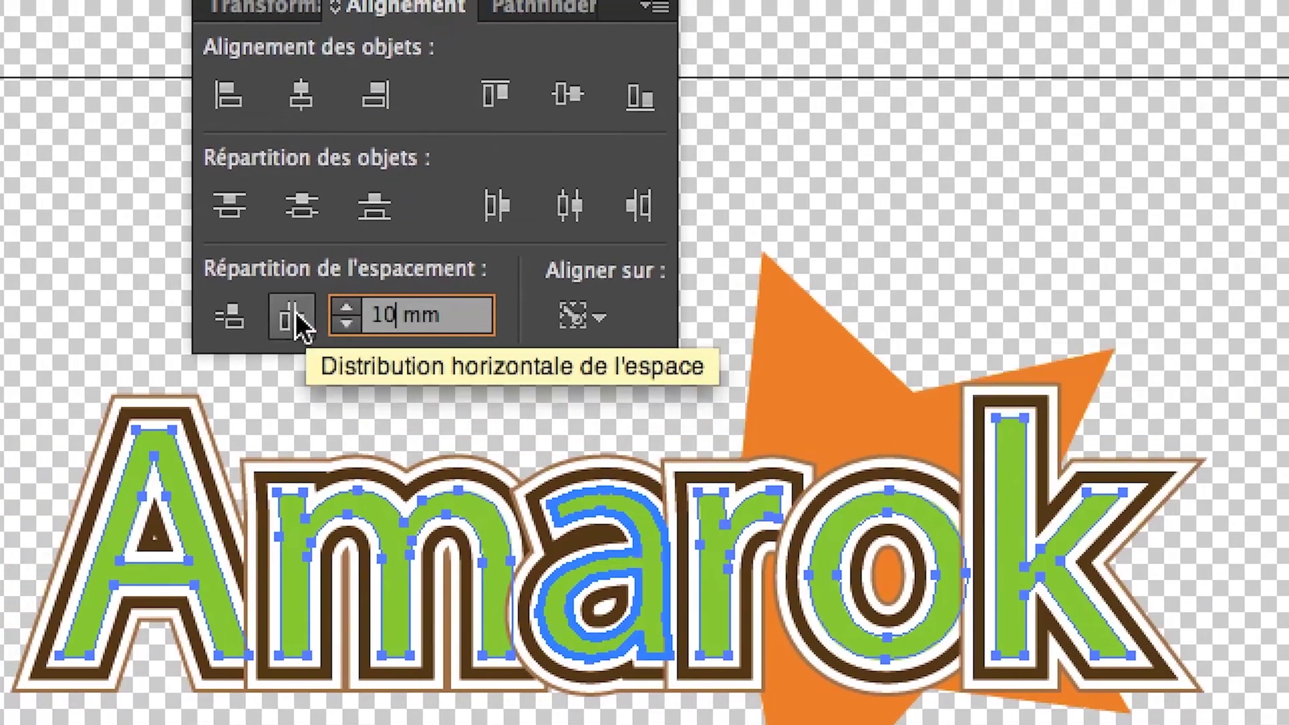
left_click(250, 309)
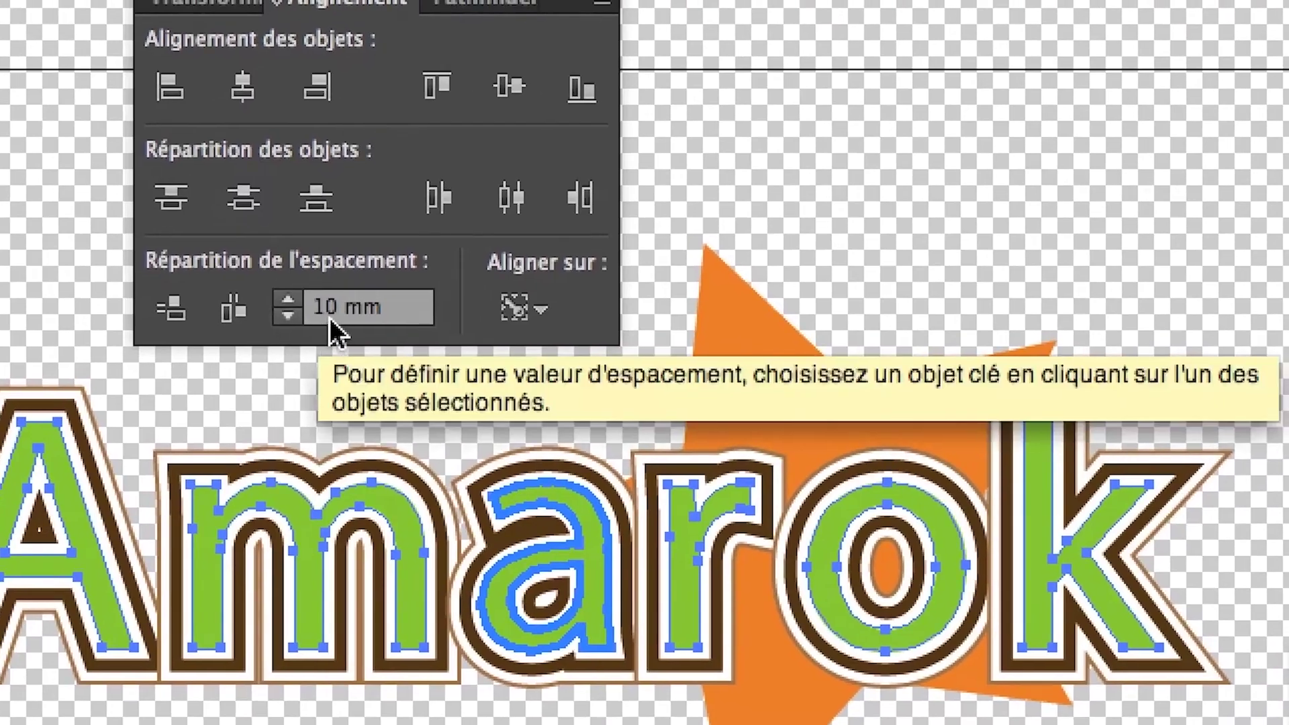
- Set the spacing to 8 mm and distribute the letters horizontally around the key object
left_click(331, 316)
type("8mm")
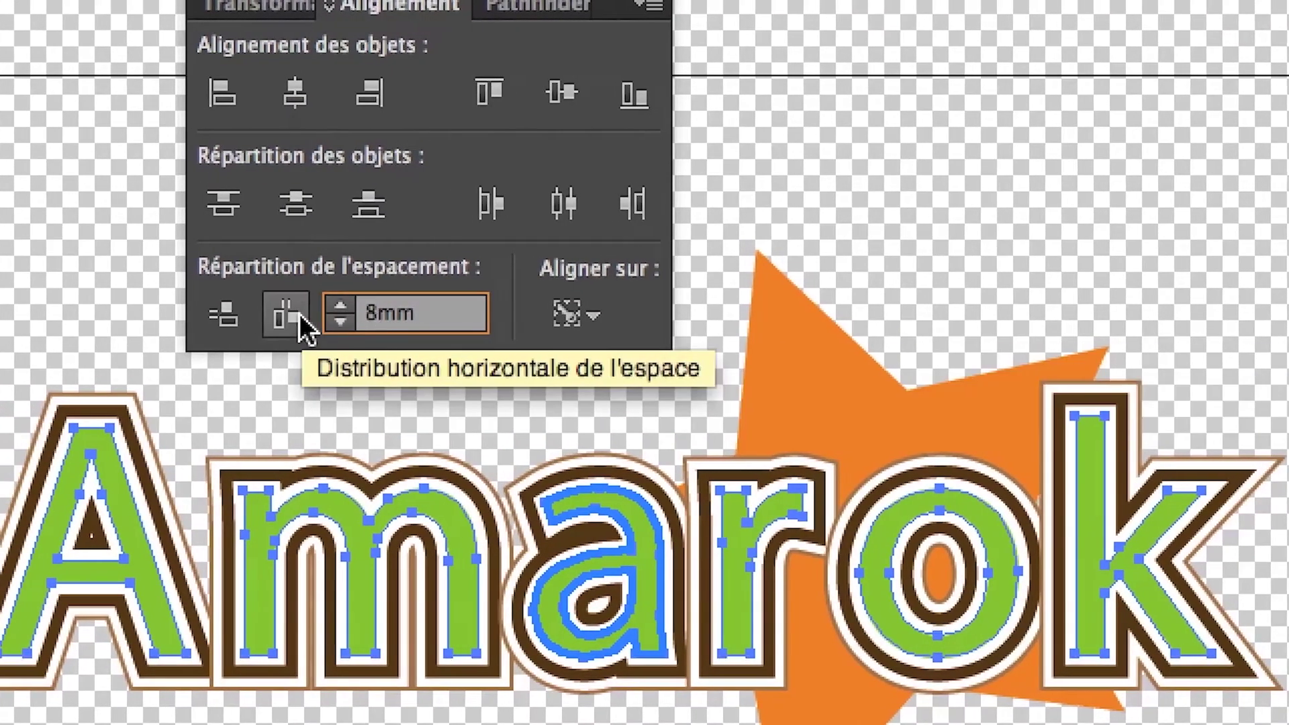
left_click(255, 313)
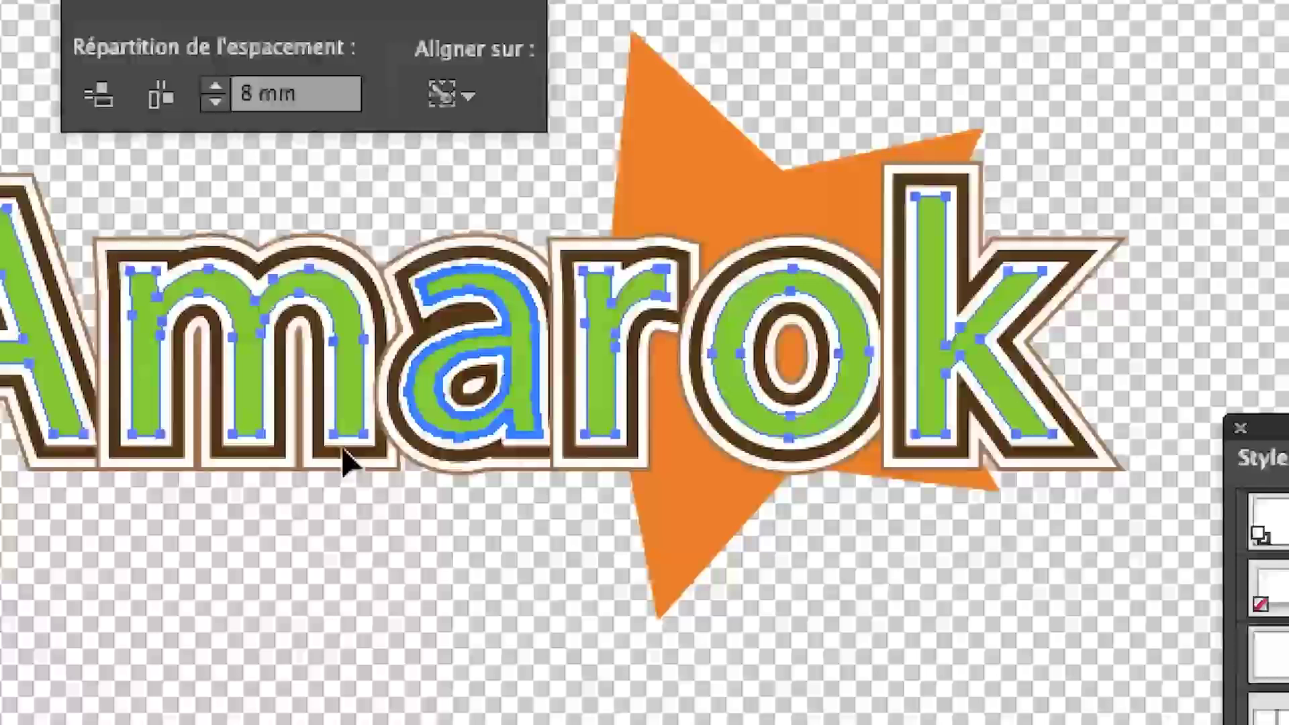
- Deselect the lettering and shift only the letter "r" slightly sideways, fine-tuning its position in small left and right increments
left_click(841, 605)
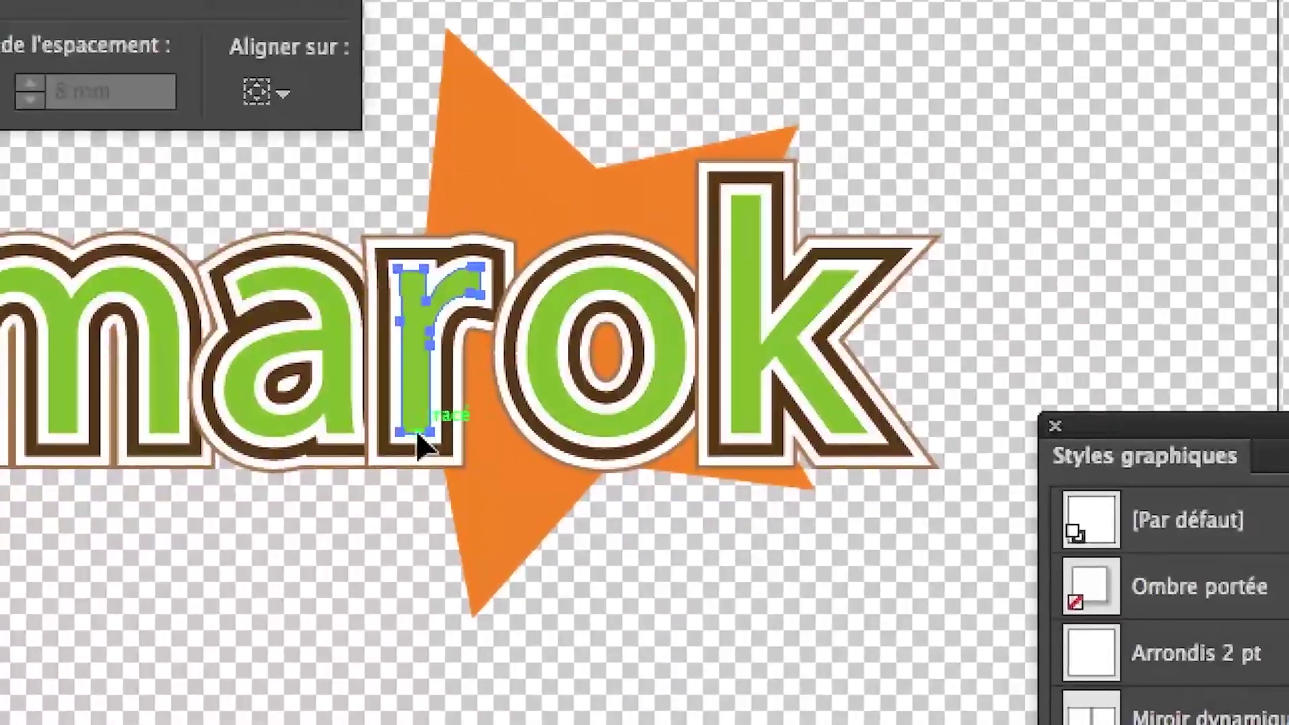
mouse_move(416, 432)
left_mouse_down()
mouse_move(444, 432)
mouse_move(422, 429)
left_mouse_up()
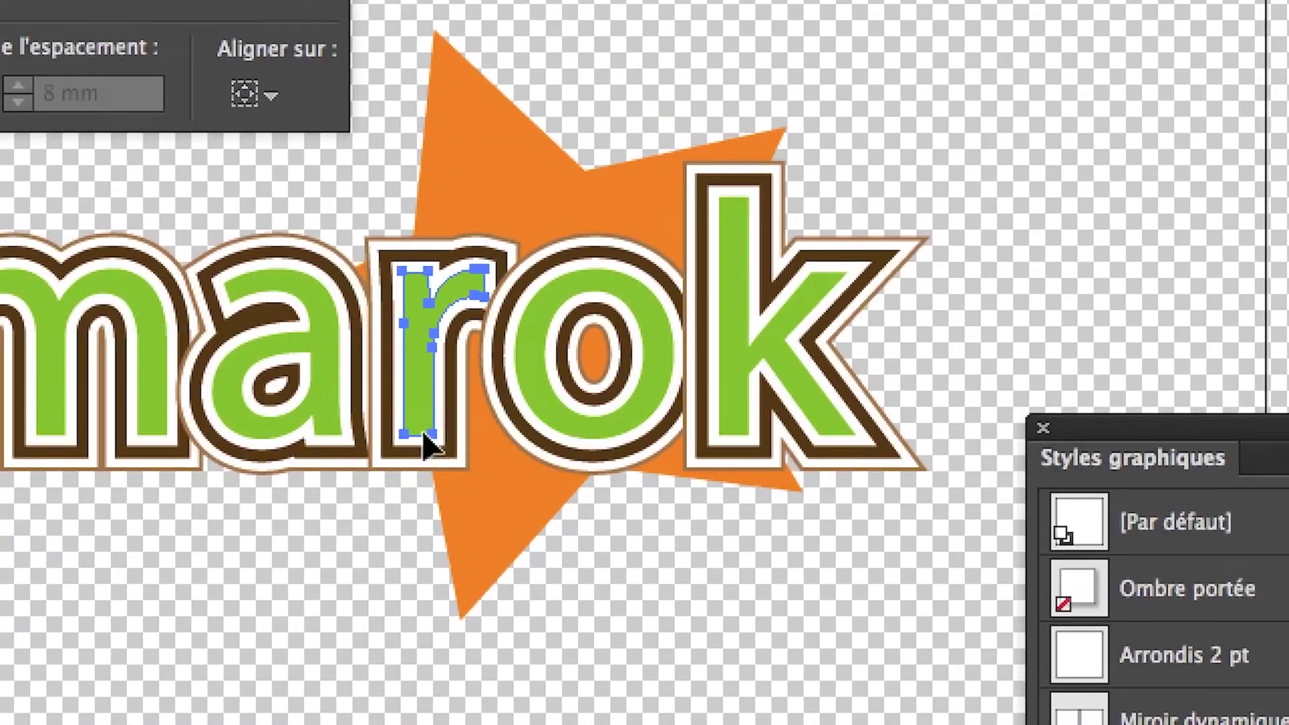
key("Left")
key("Left")
key("Right")
key("Right")
key("Right")
key("Right")
key("Right")
key("Right")
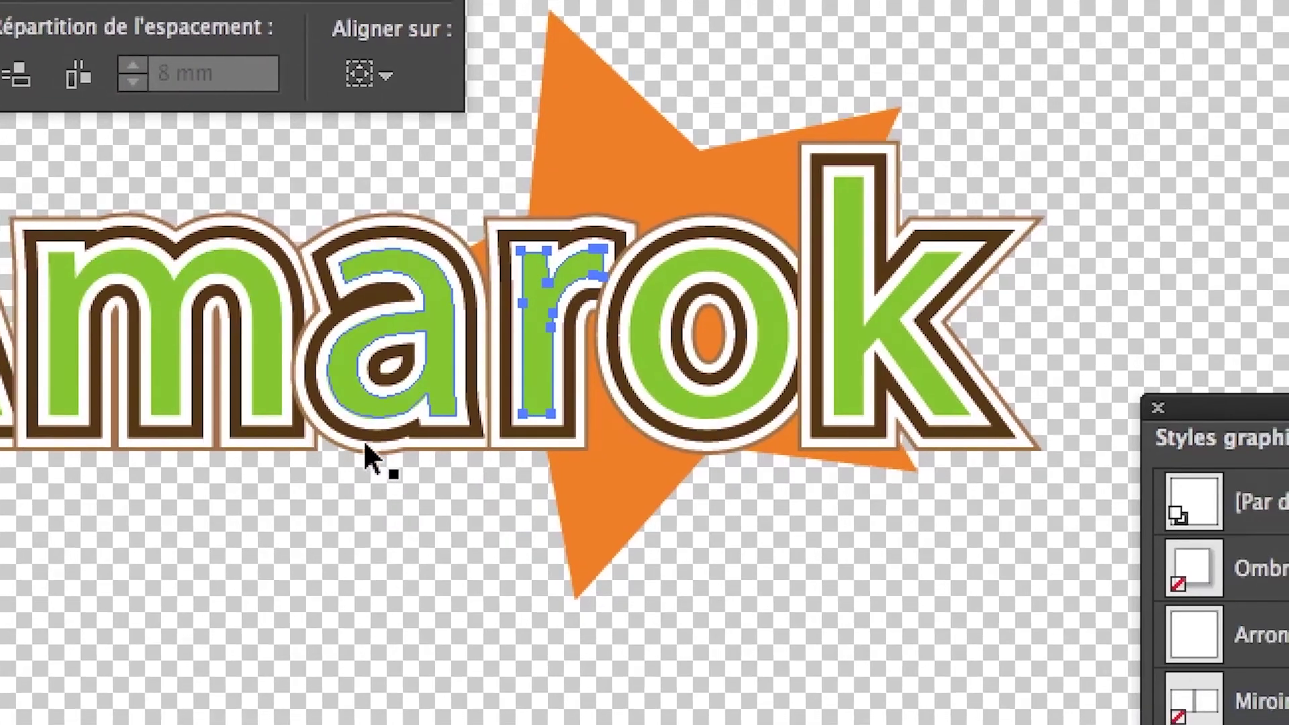
- Select only the second letter "a" and nudge it slightly to the right, closer to the "r"
left_click(252, 463, "shift")
left_click(365, 444)
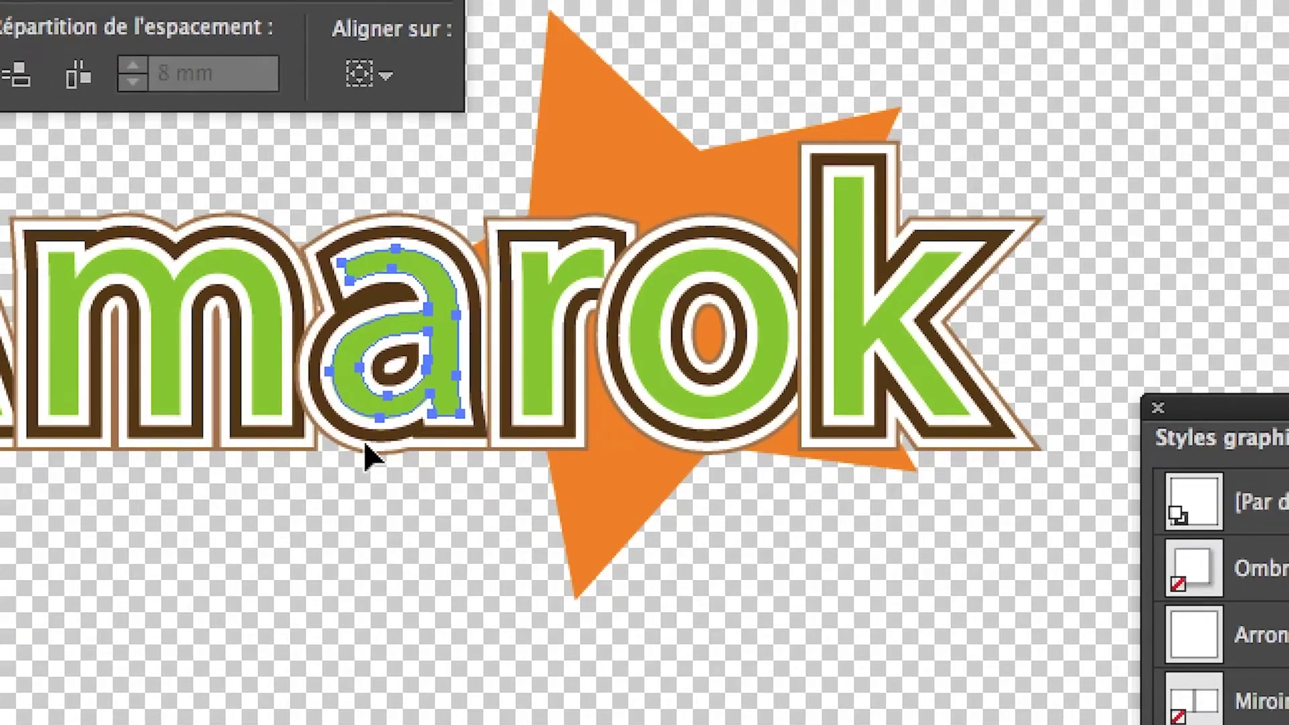
key("Right")
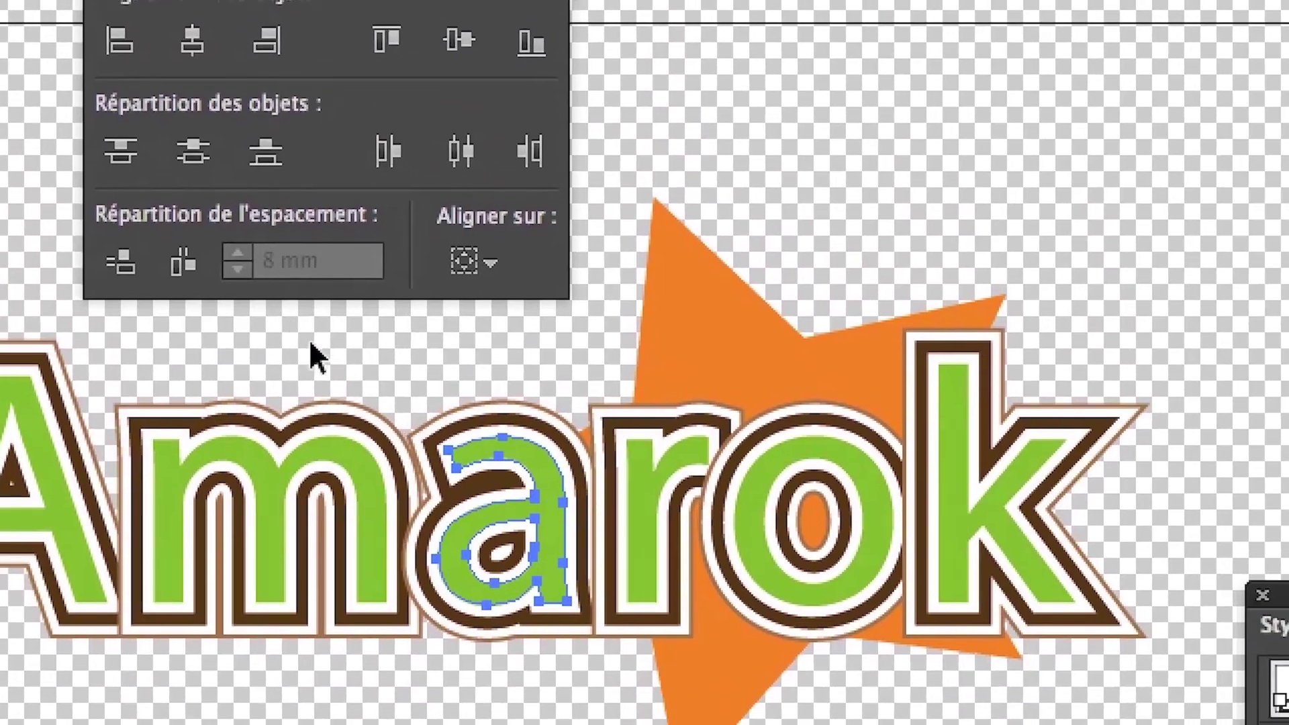
- Select only the letter "k", nudge it a few increments to the left towards the "o", and deselect it
left_click(735, 389, "shift")
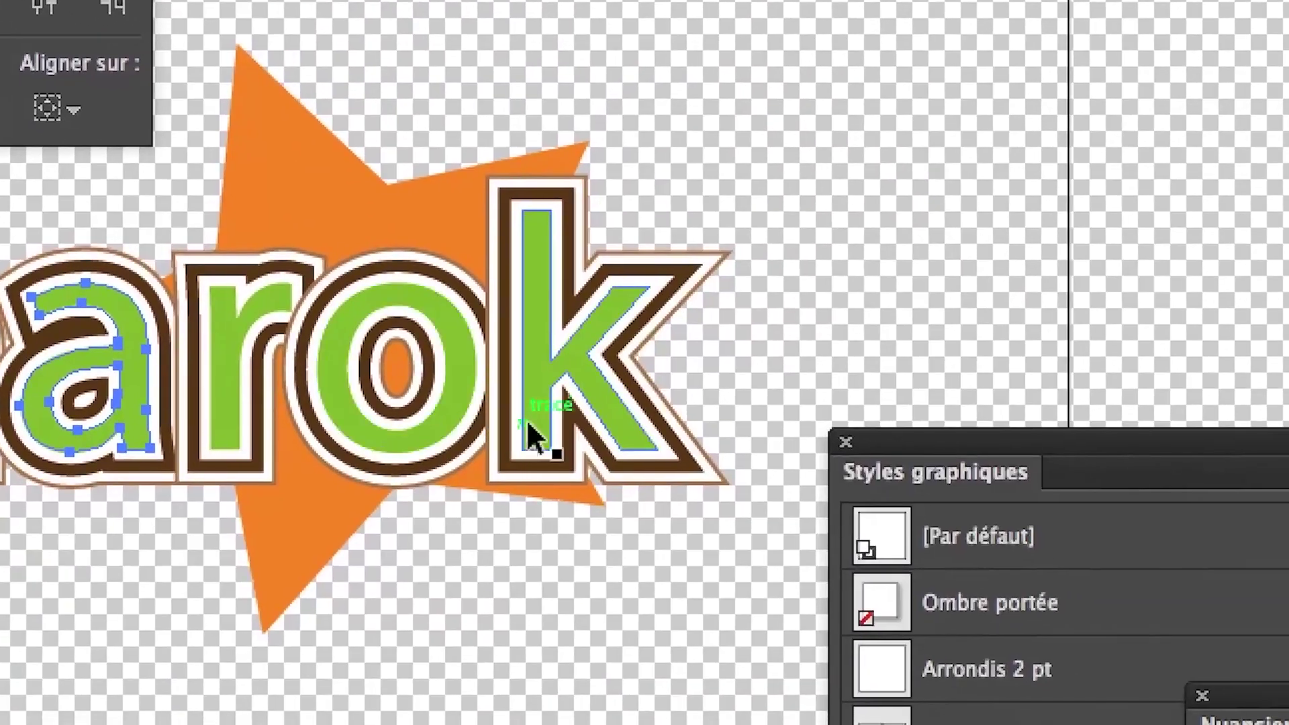
left_click(600, 448)
key("Left")
key("Left")
key("Left")
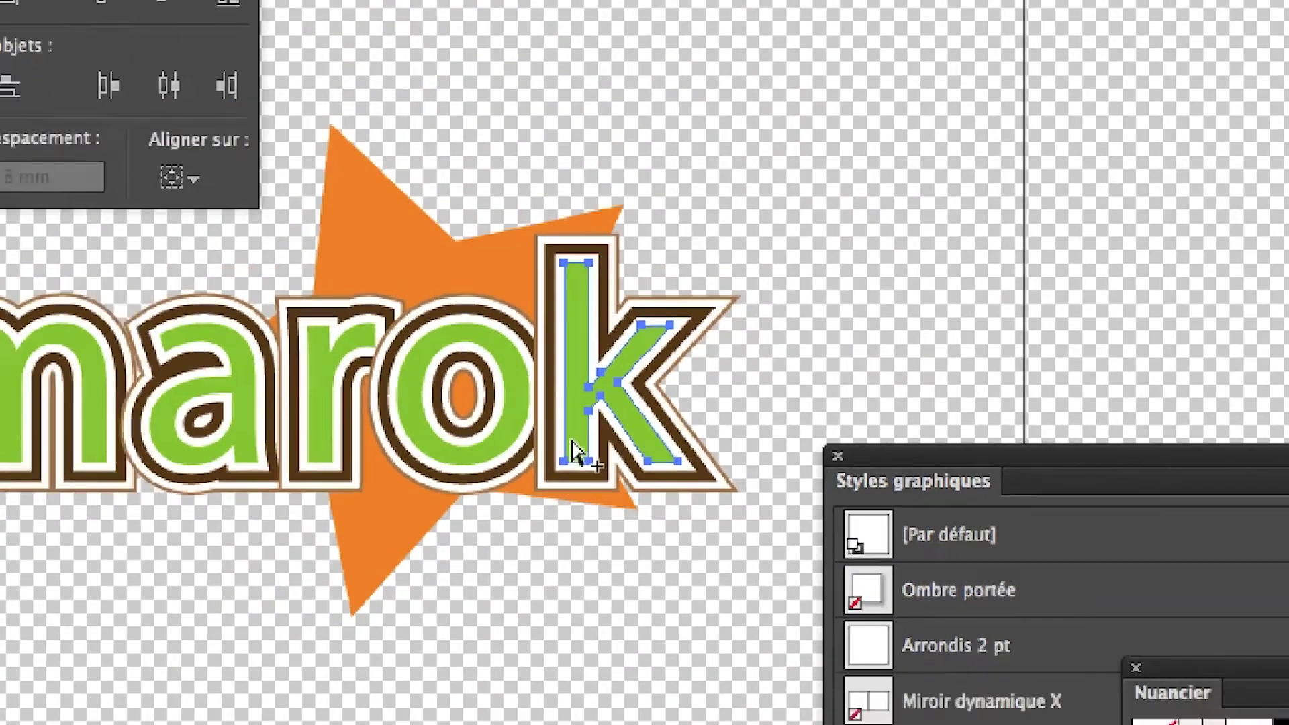
left_click(557, 673)
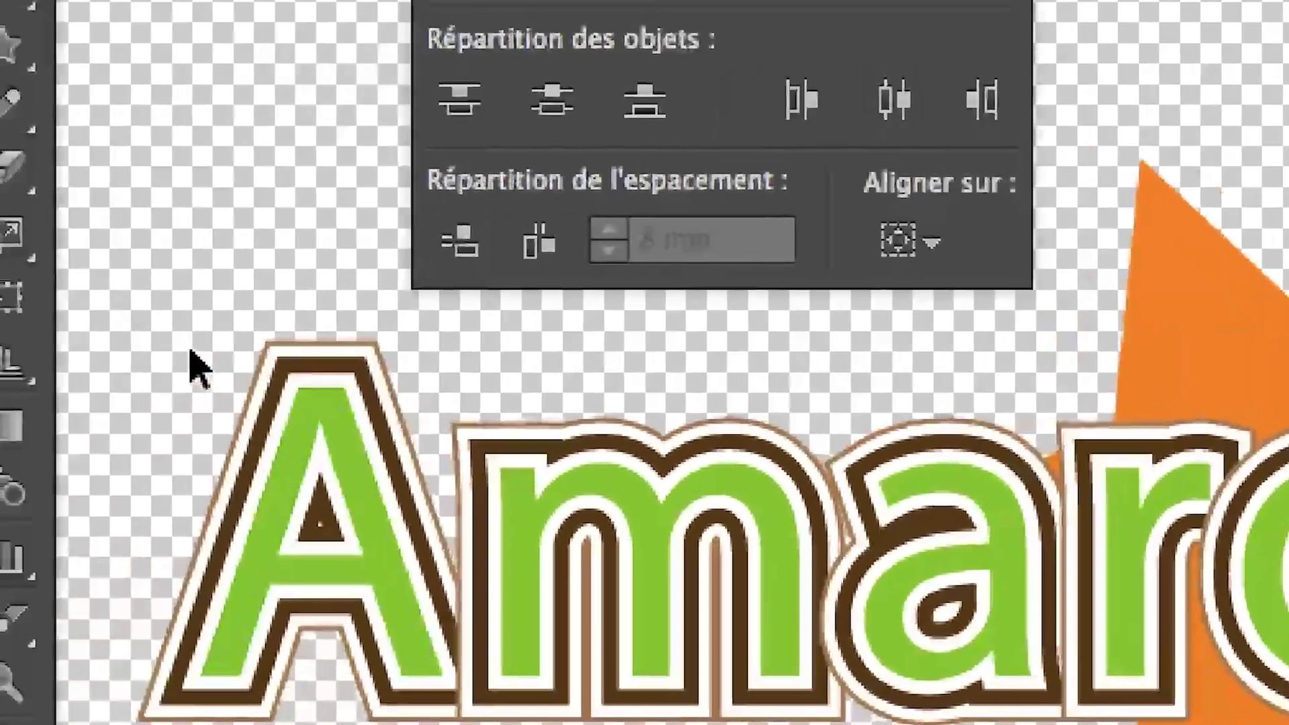
- Select all the letters, make the second "a" the key object for alignment, and distribute them horizontally with 8 mm spacing
left_click(490, 454)
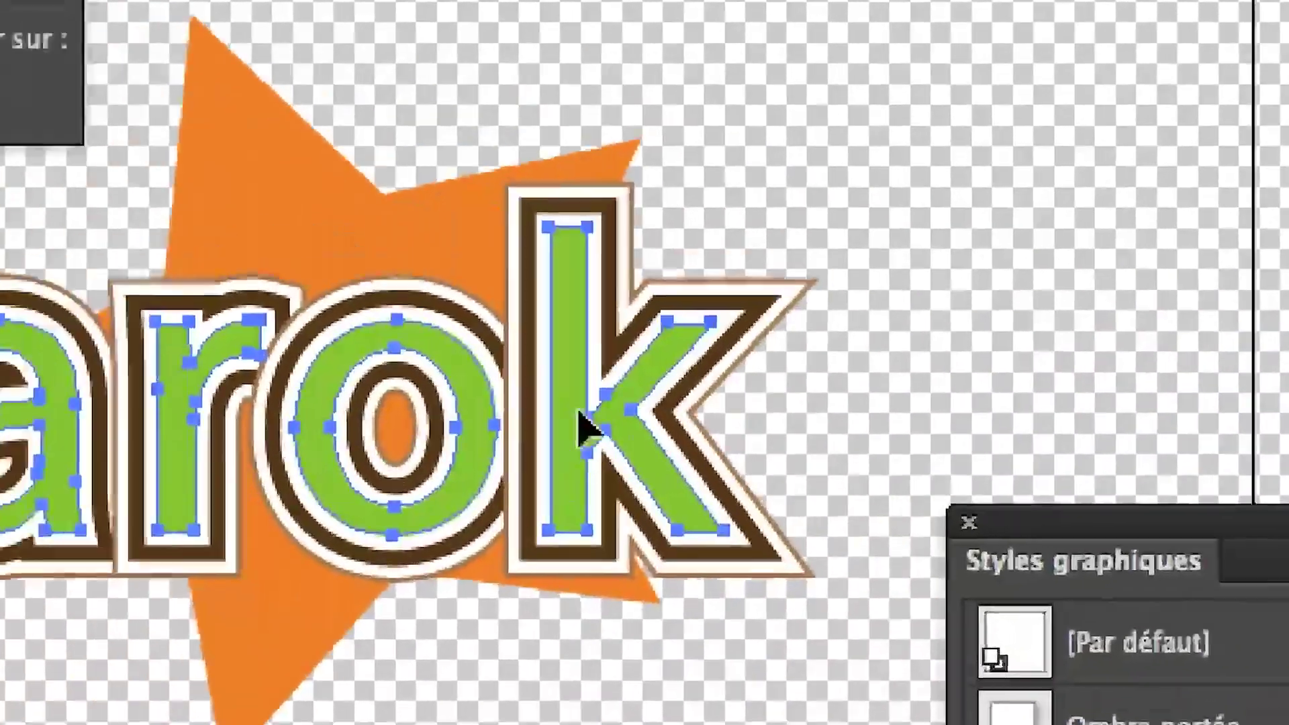
left_click(416, 328)
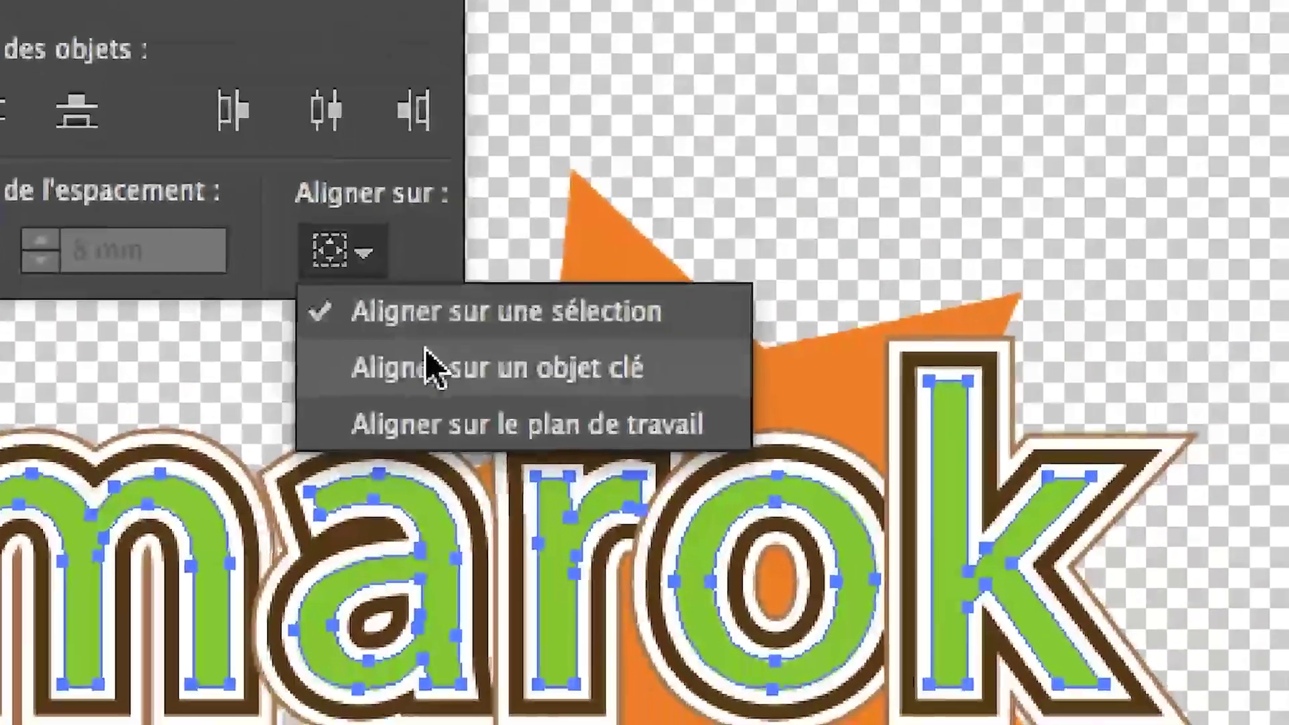
left_click(429, 368)
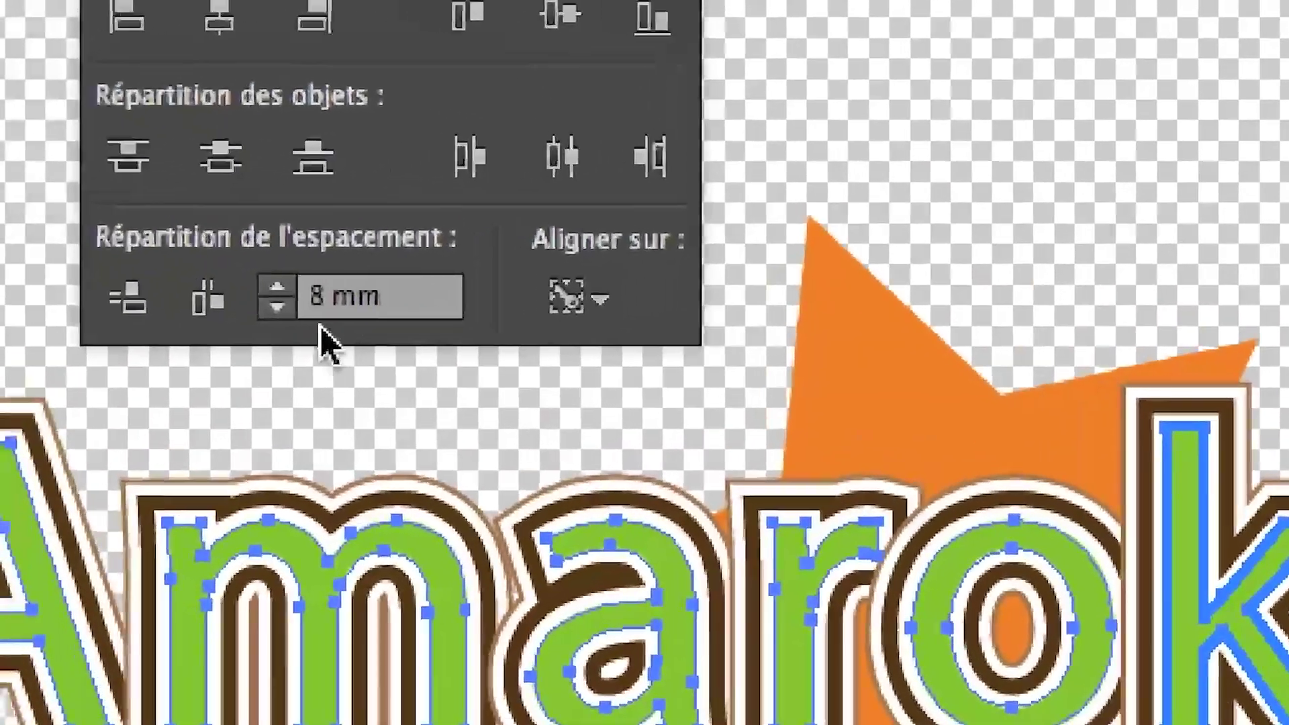
left_click(554, 546)
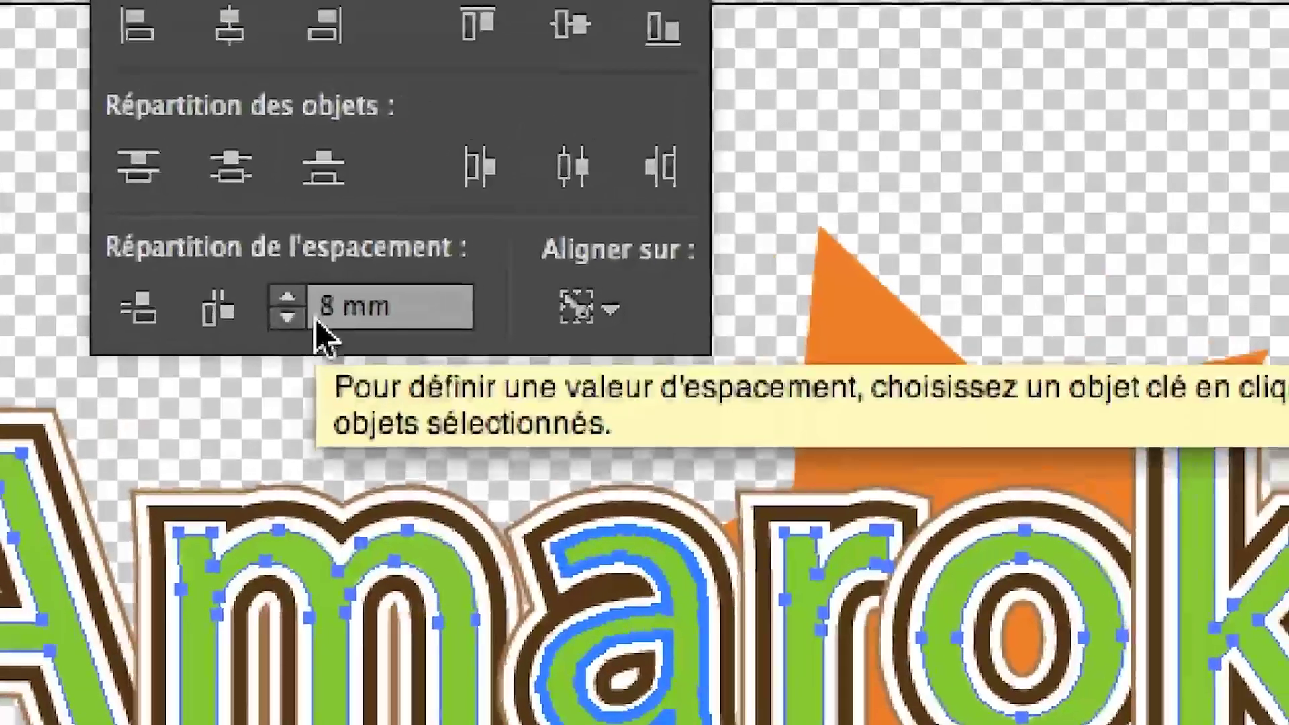
left_click(138, 171)
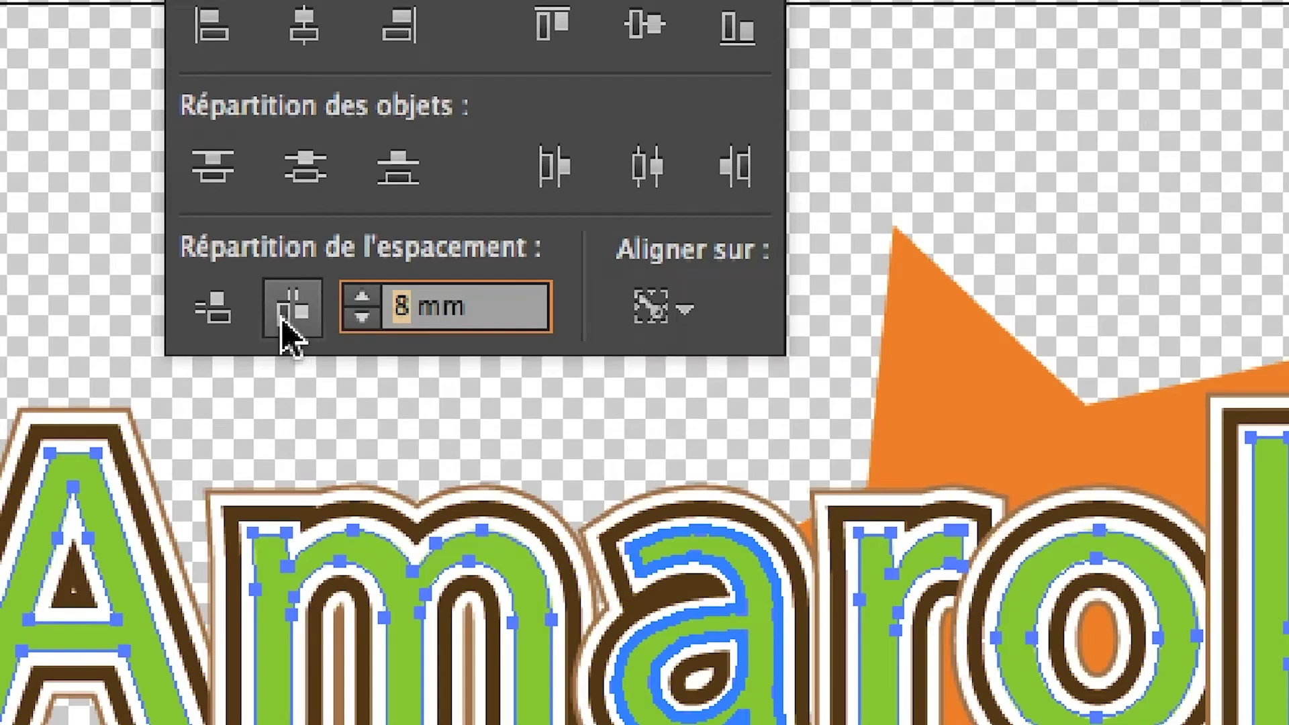
left_click(283, 321)
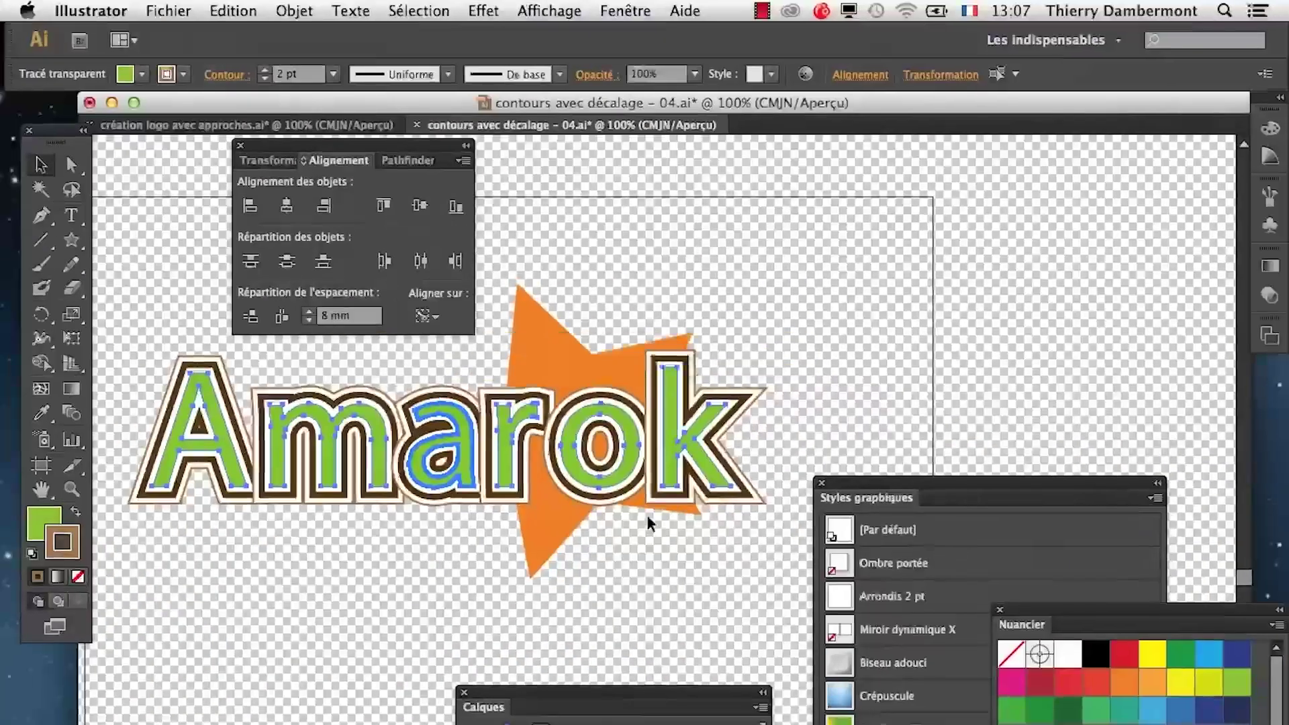
- Try moving the letter "o" freehand towards the "r", and undo the move
left_click(575, 598)
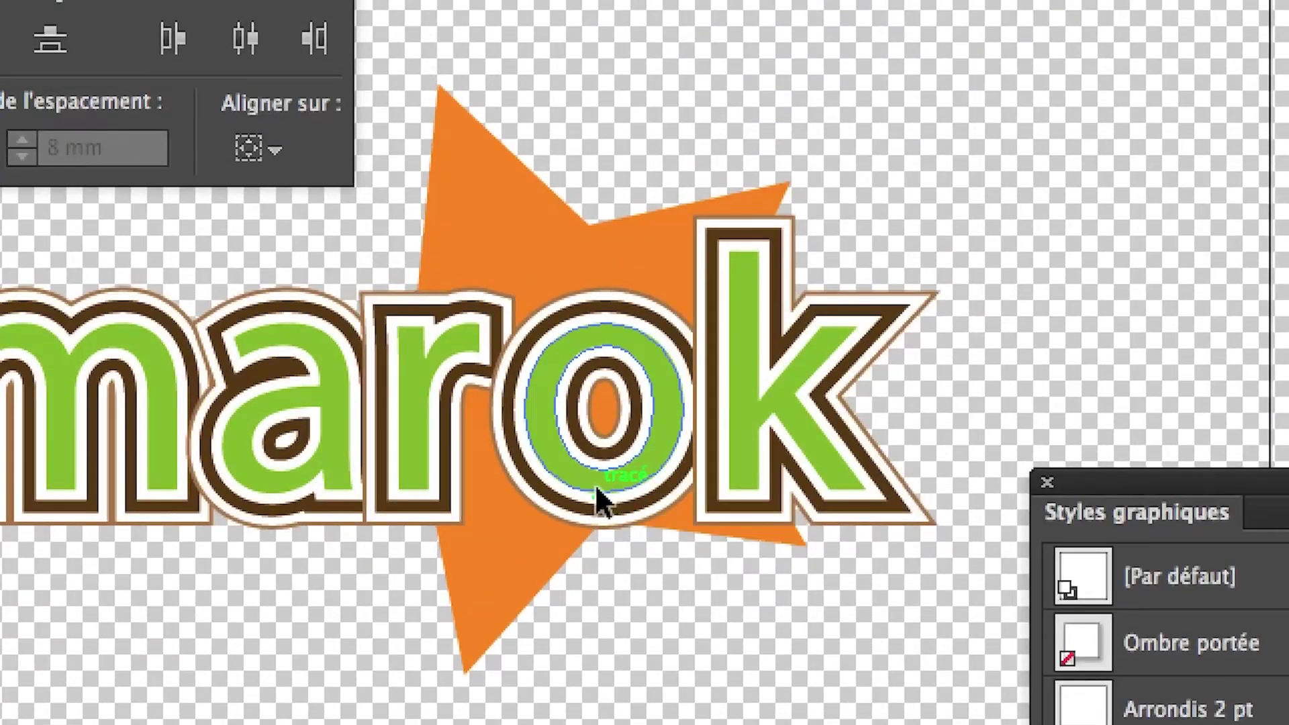
left_click_drag(595, 491, 587, 489)
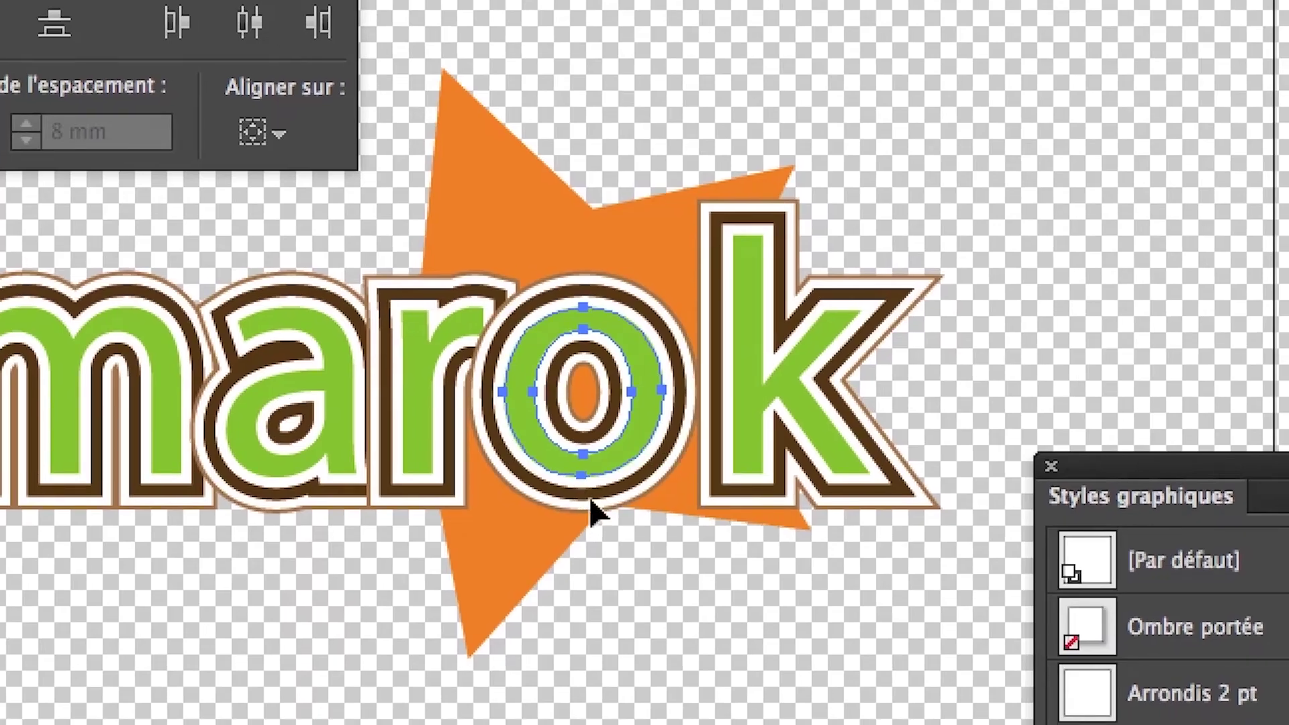
key("ctrl+z")
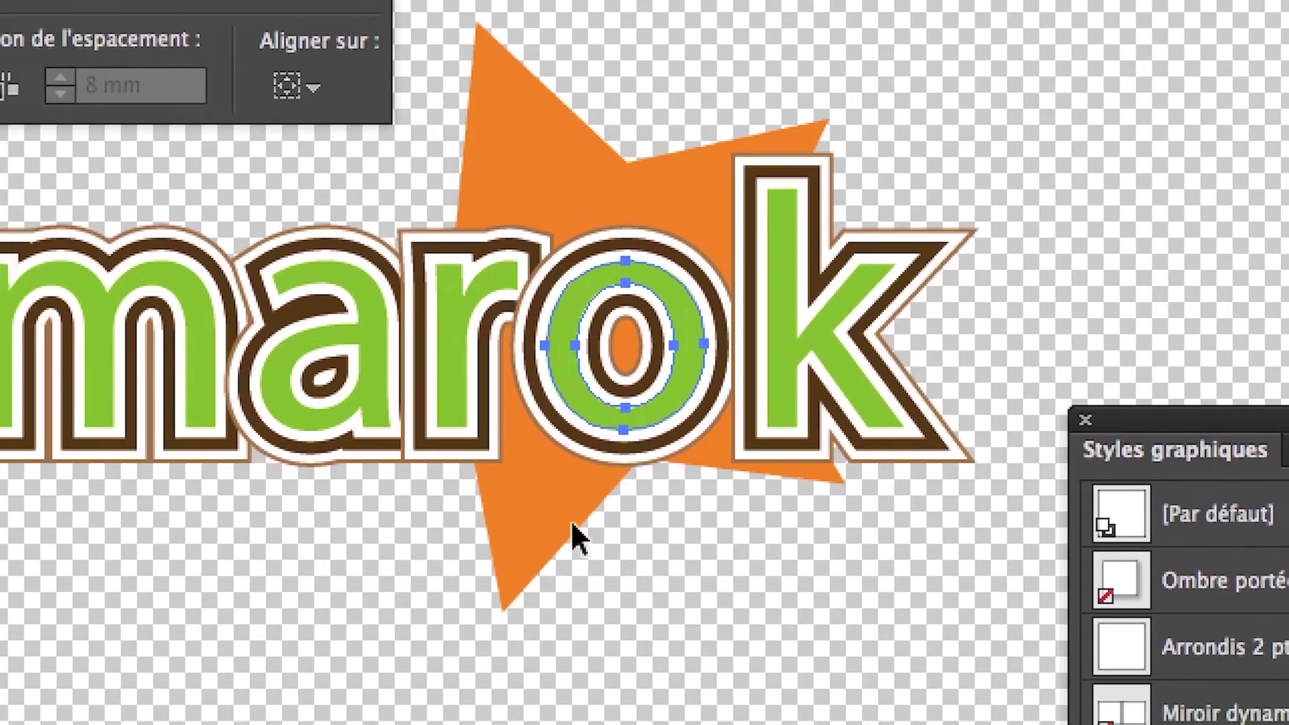
- Select only the letter "o" and fine-tune its horizontal position between "r" and "k" with small left and right nudges
left_click(578, 632)
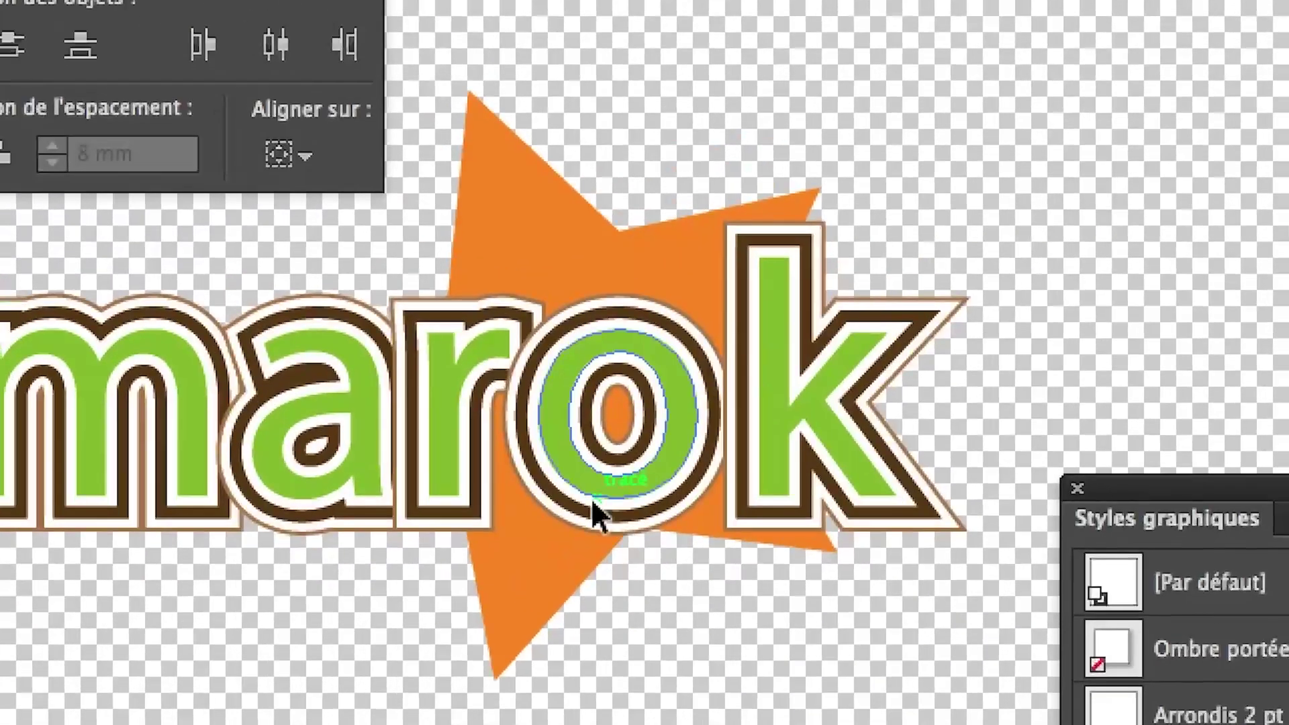
left_click(592, 508)
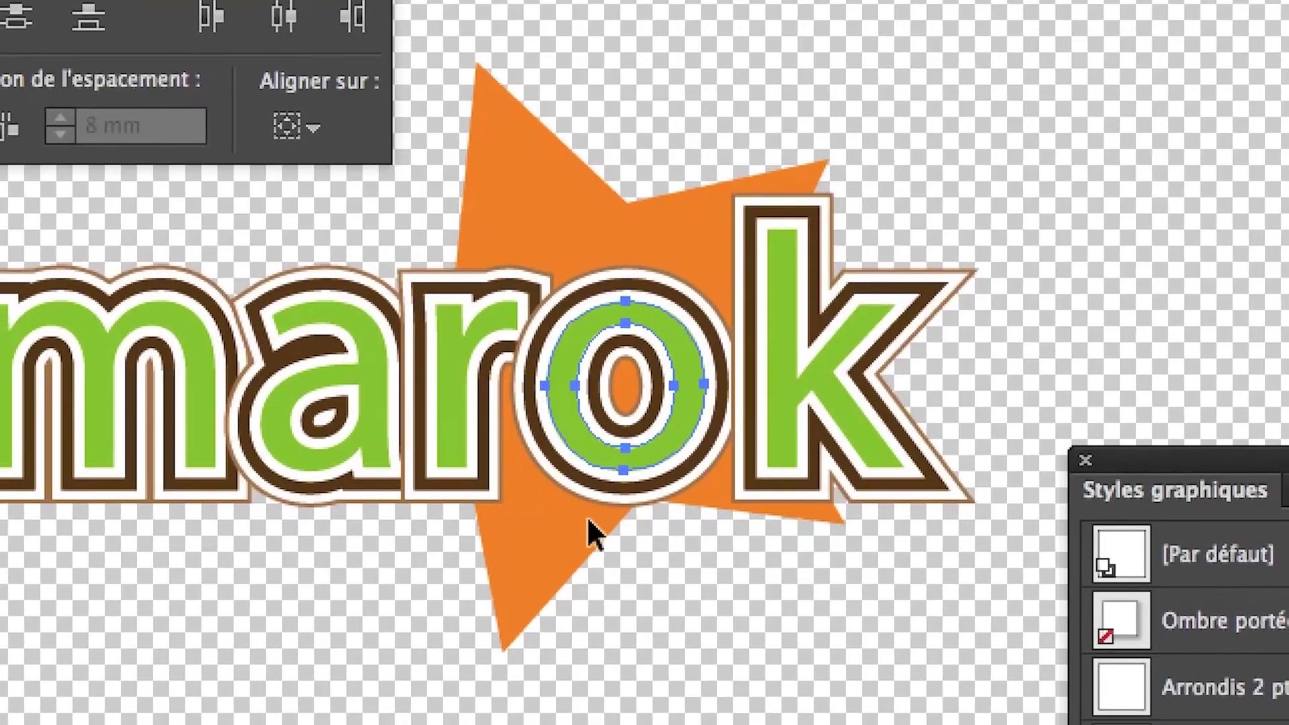
key("Right")
key("Left")
key("Left")
key("Right")
key("Right")
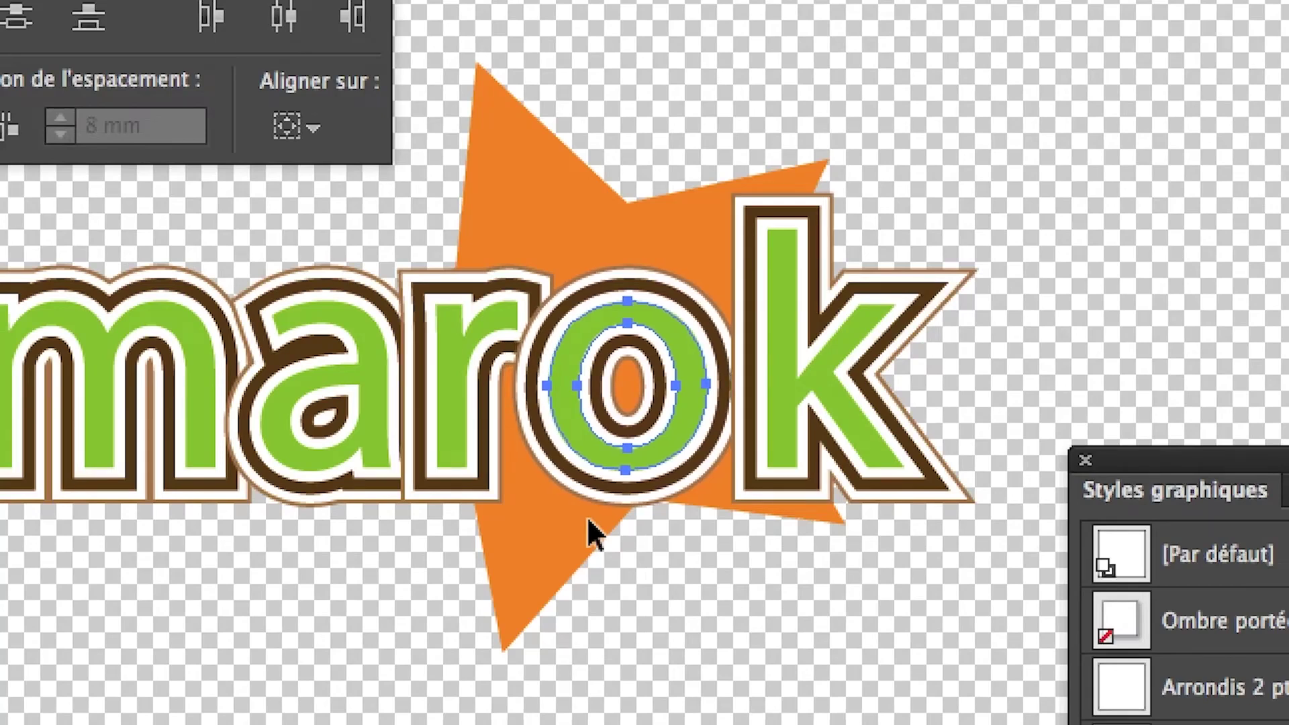
key("Left")
key("Right")
key("Left")
key("Right")
key("Left")
key("Right")
key("Left")
key("Left")
key("Left")
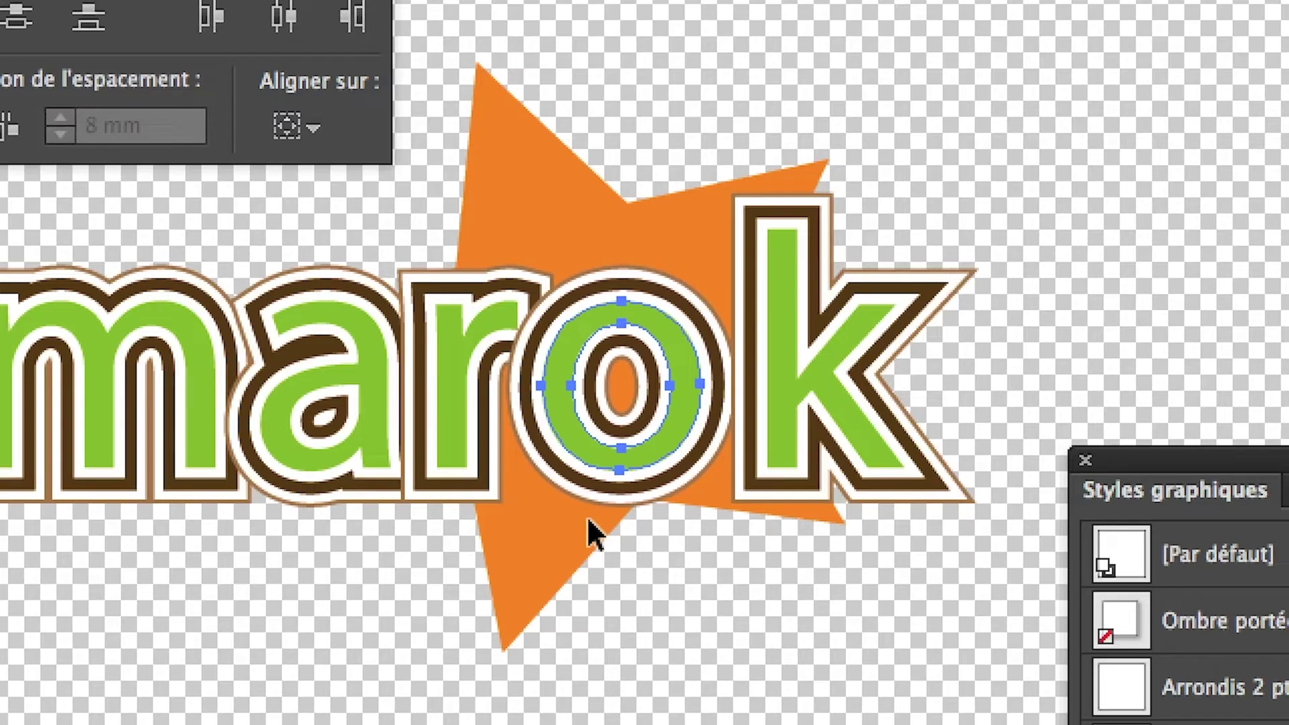
key("Right")
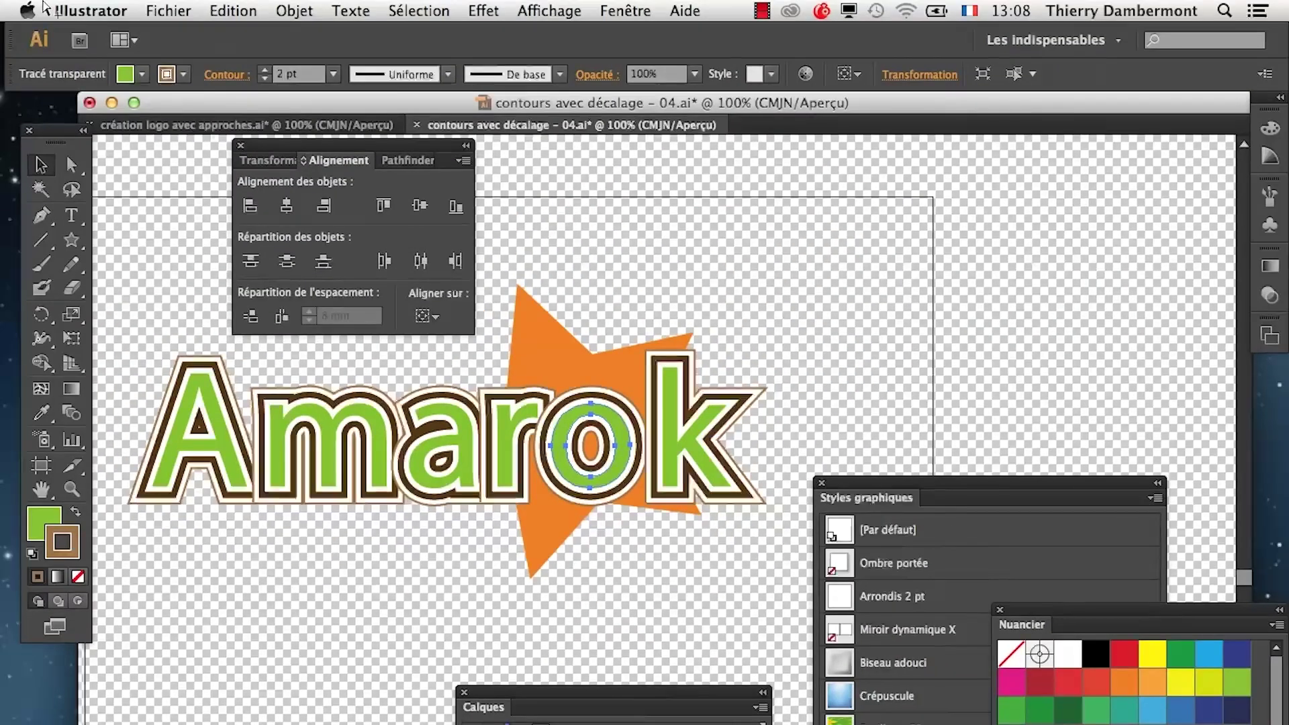
- Open the Units preferences and switch to the General preferences to examine the keyboard increment
left_click(76, 10)
mouse_move(112, 71)
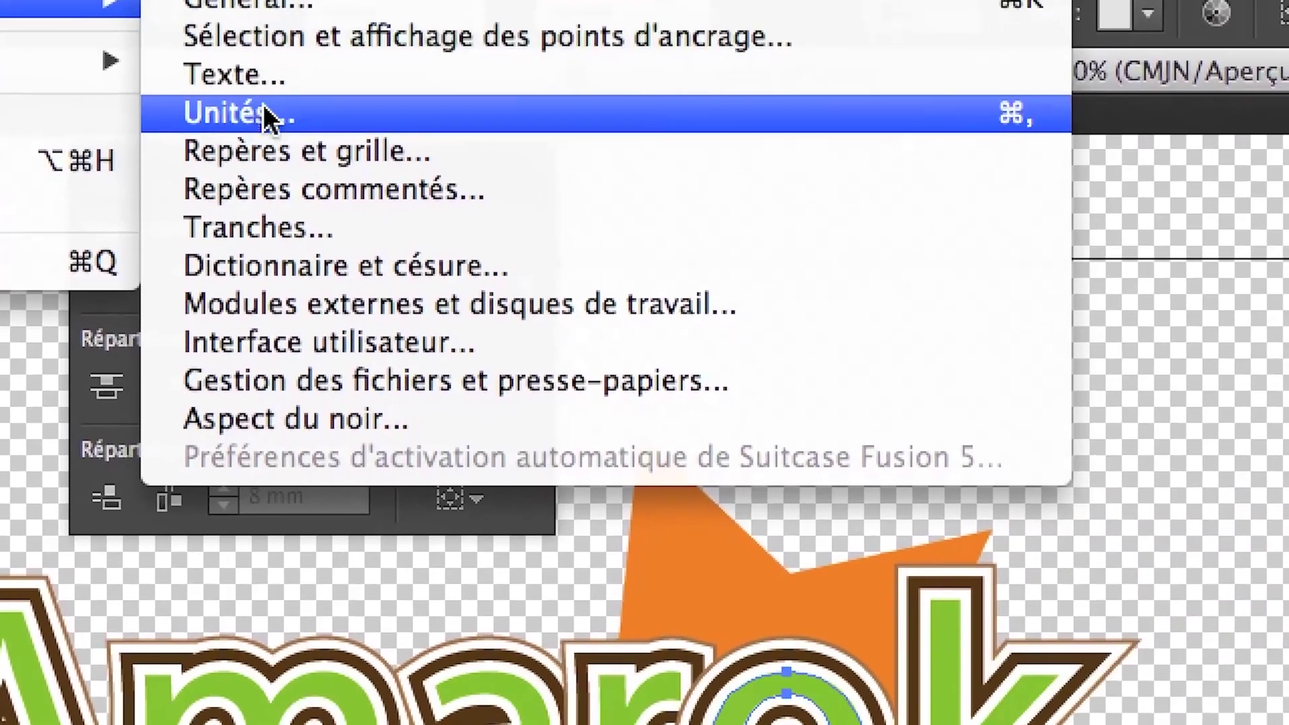
left_click(263, 111)
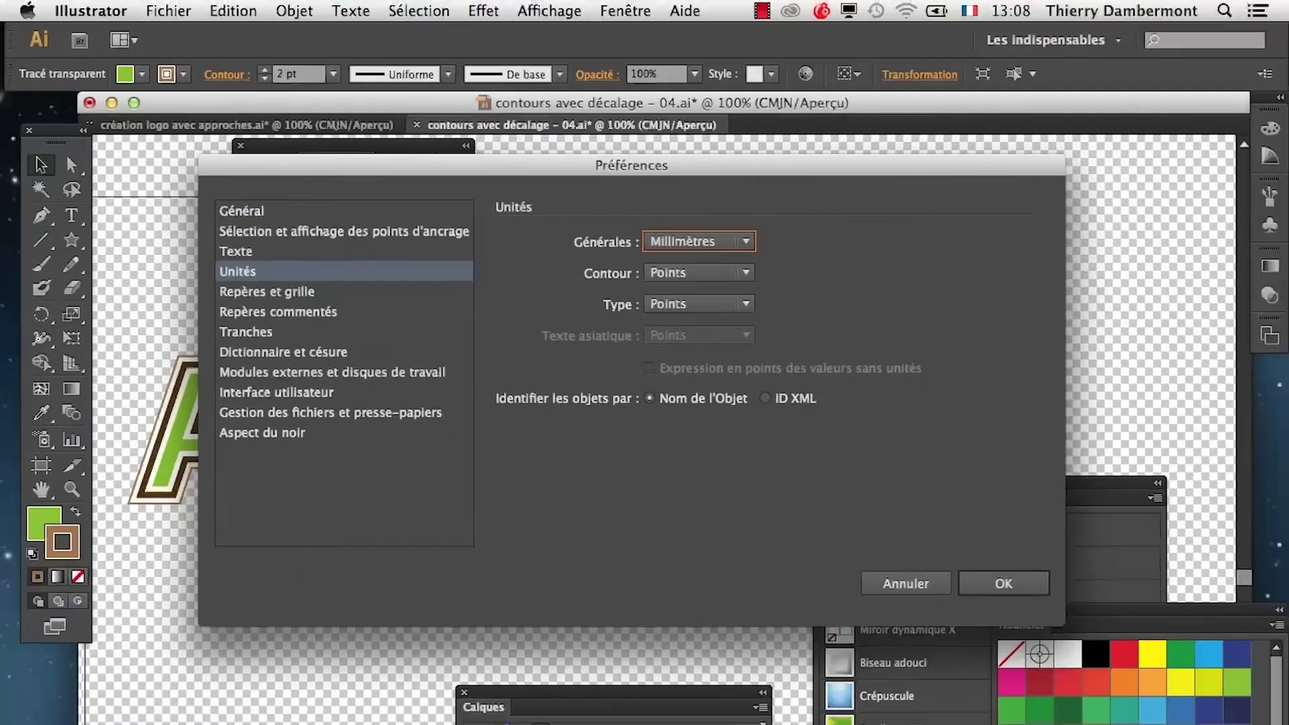
left_click(220, 289)
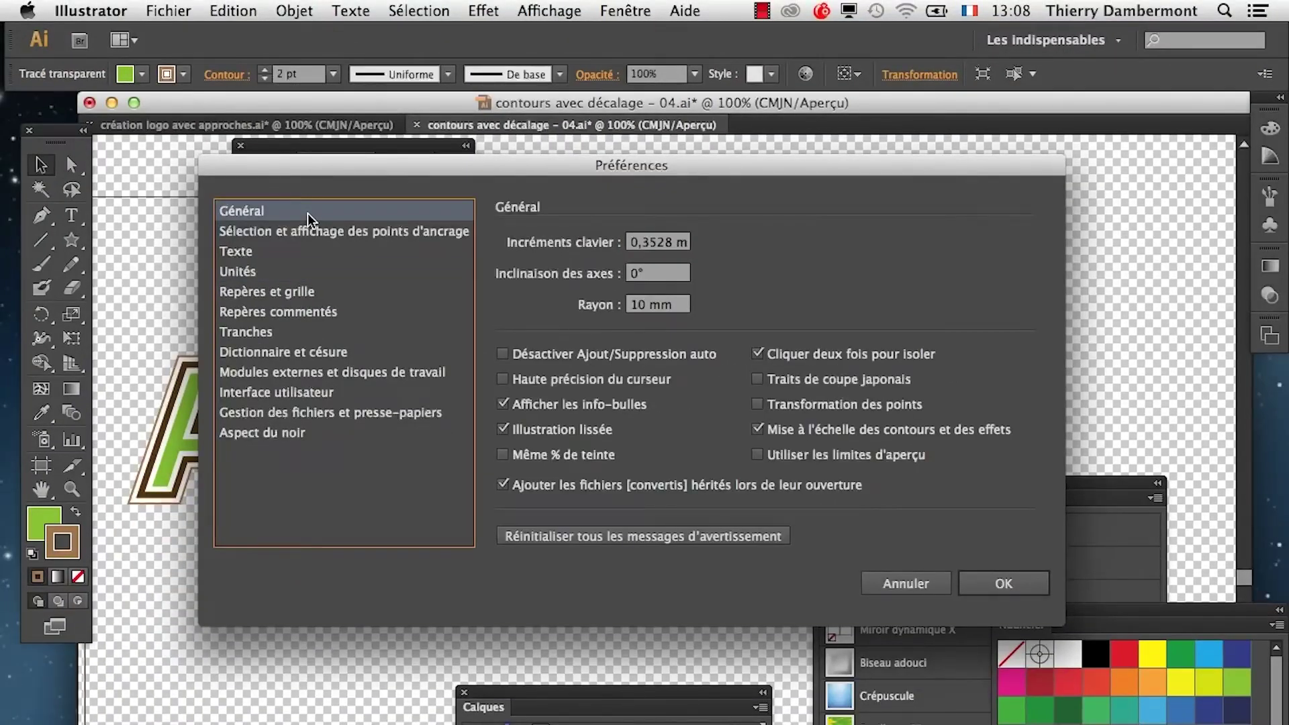
- Browse the preference categories from General down to the black appearance settings and return to General to examine the available options
key("Down")
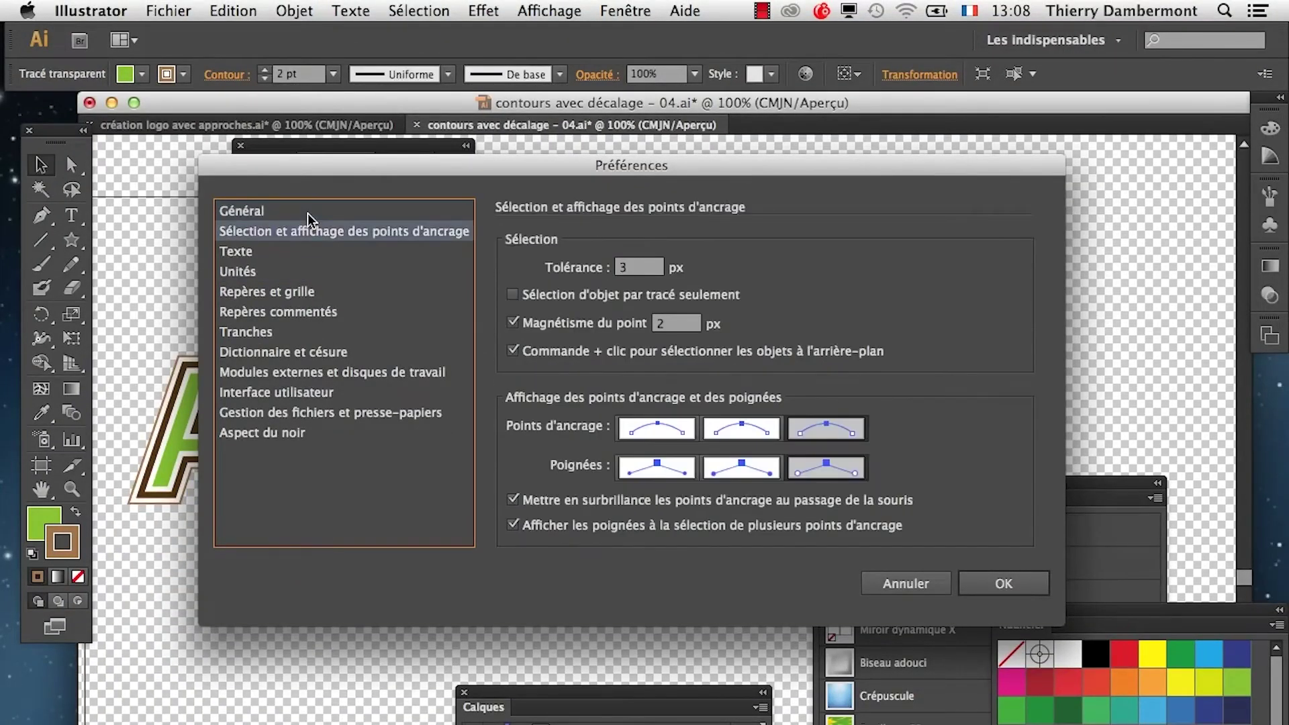
key("Down")
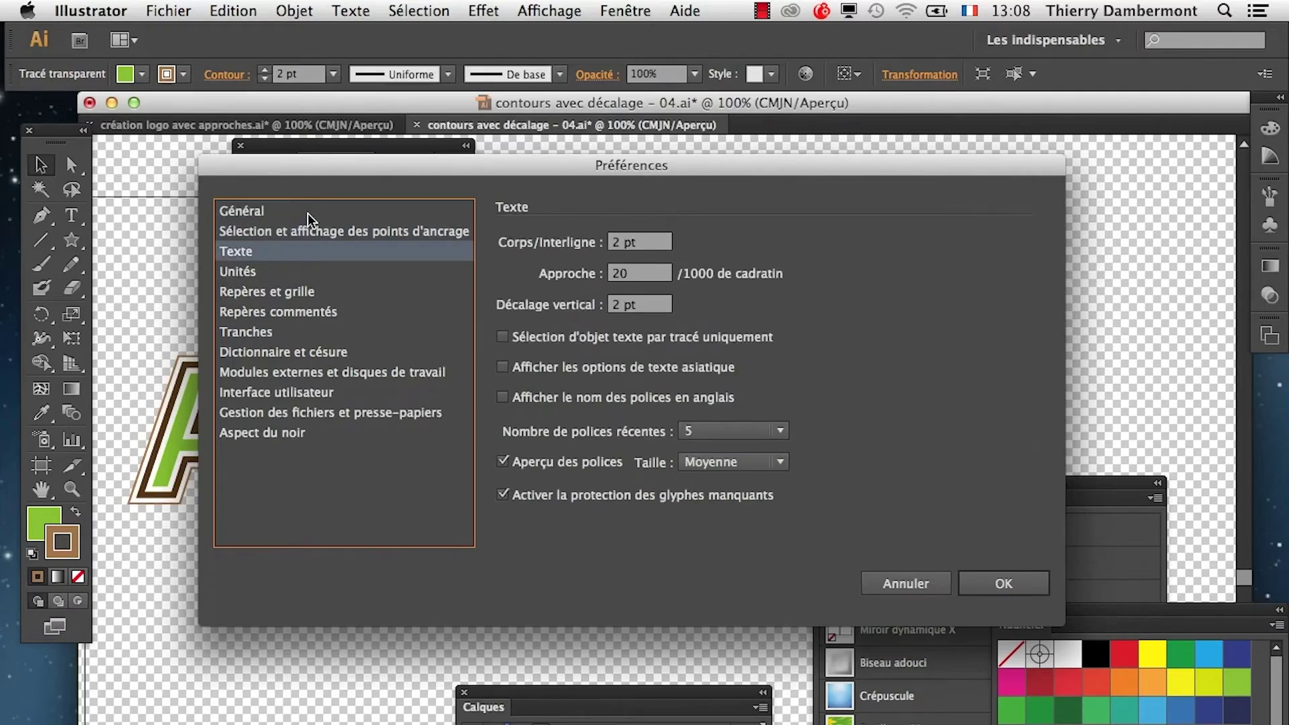
key("Down")
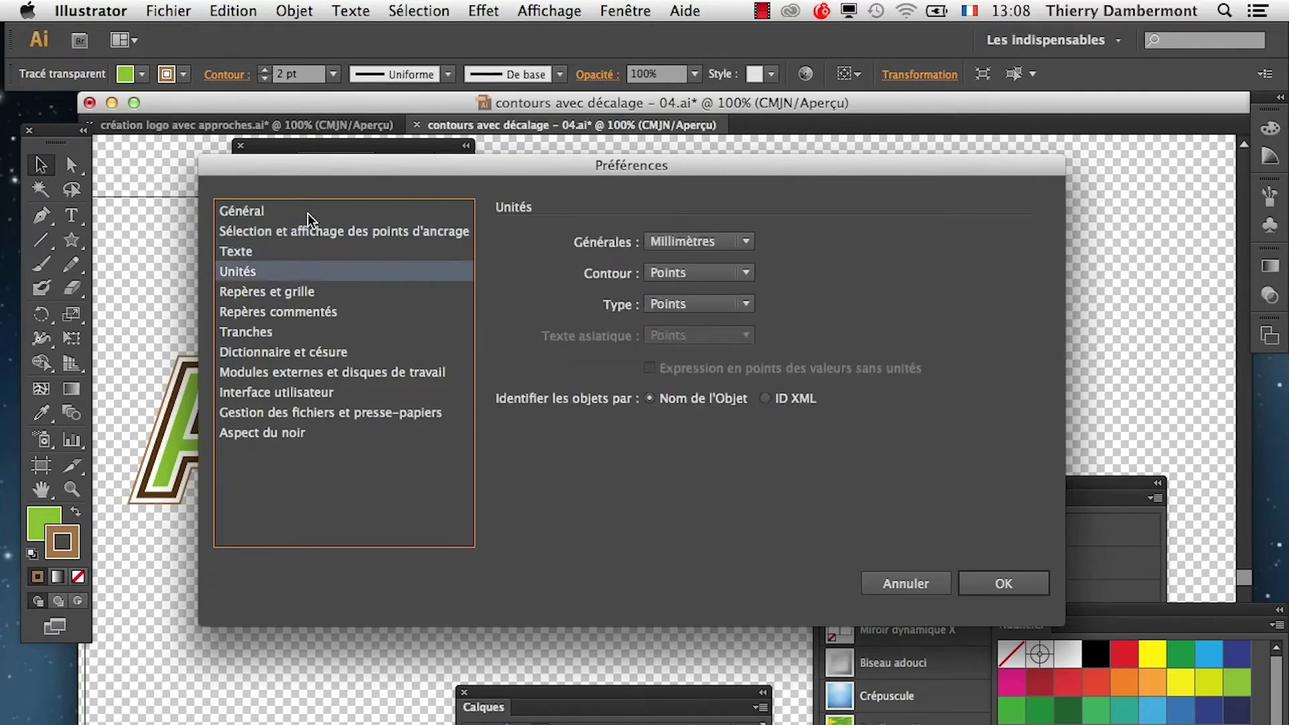
key("Down")
key("Down")
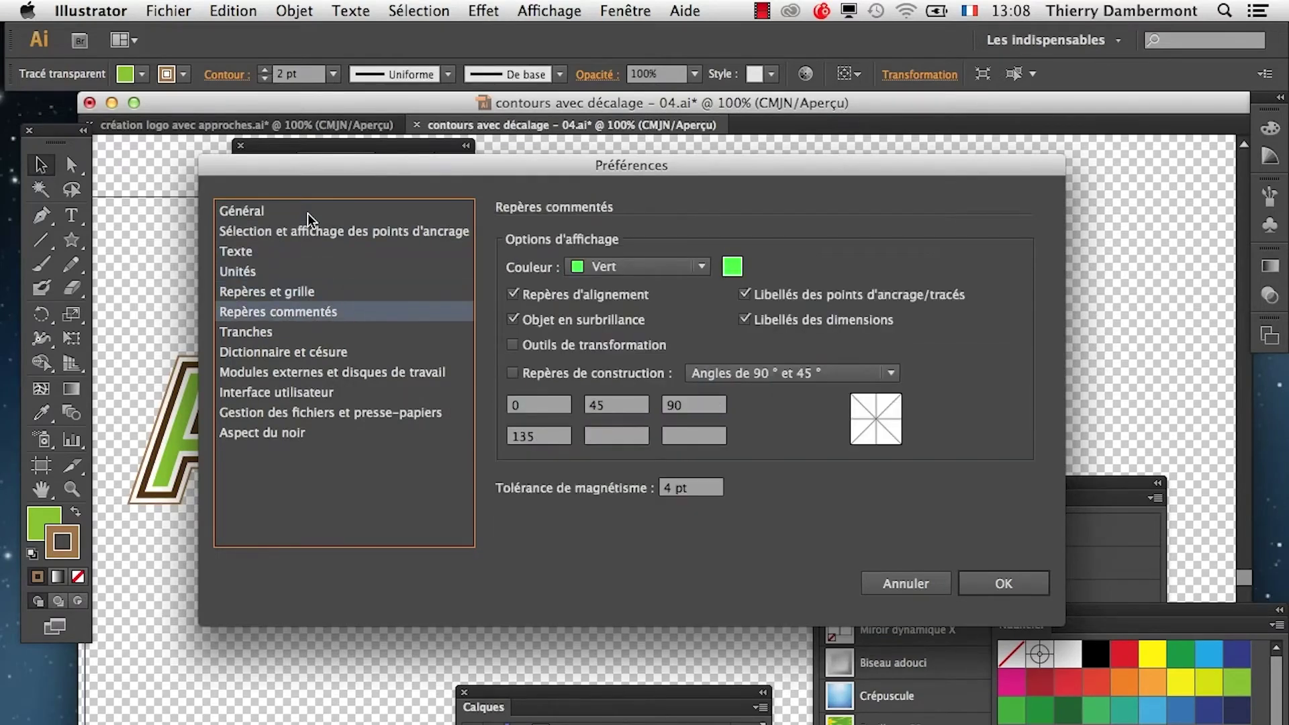
key("Up")
key("Up")
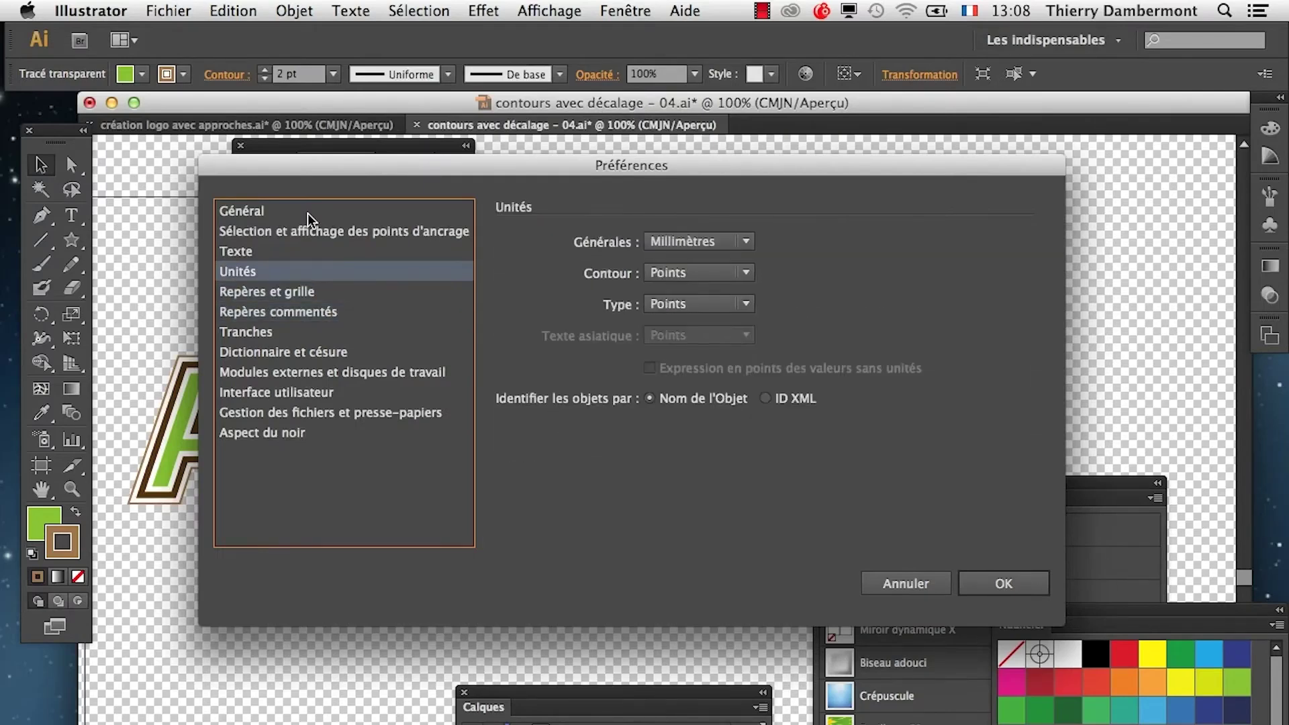
key("Down")
key("Down")
key("Down")
key("Down")
key("Down")
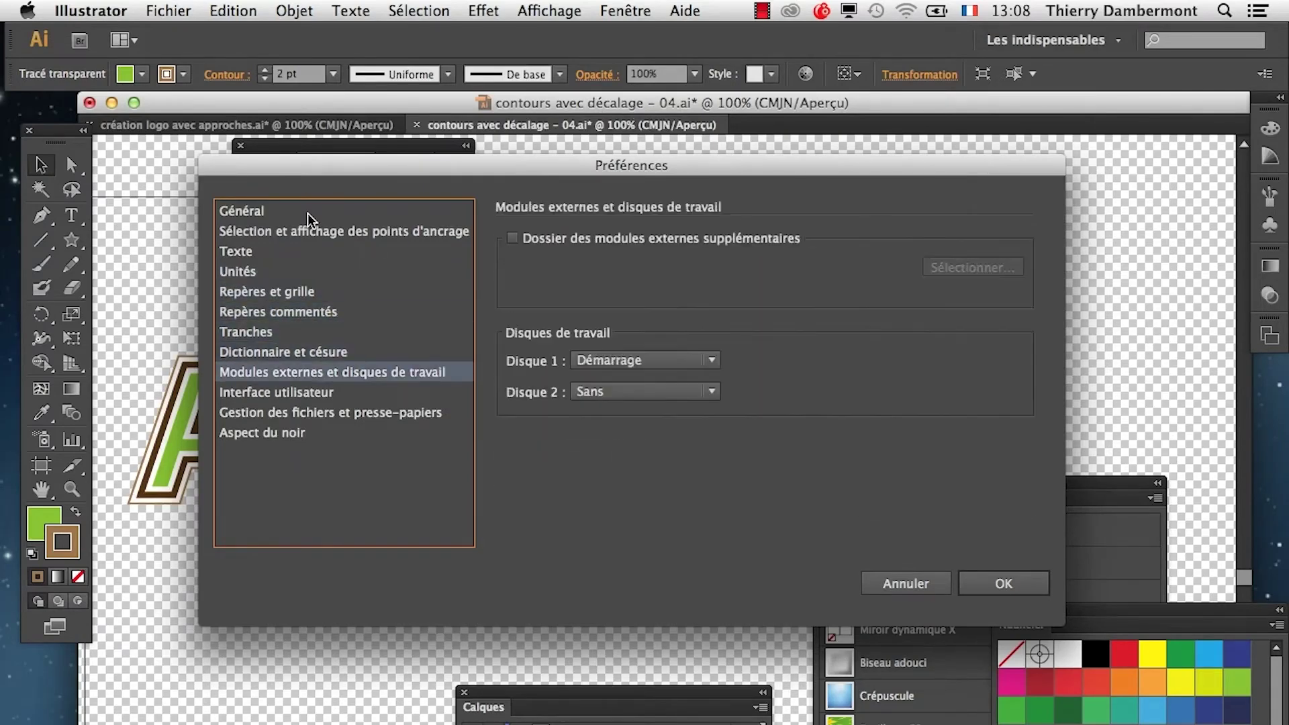
key("Down")
key("Down")
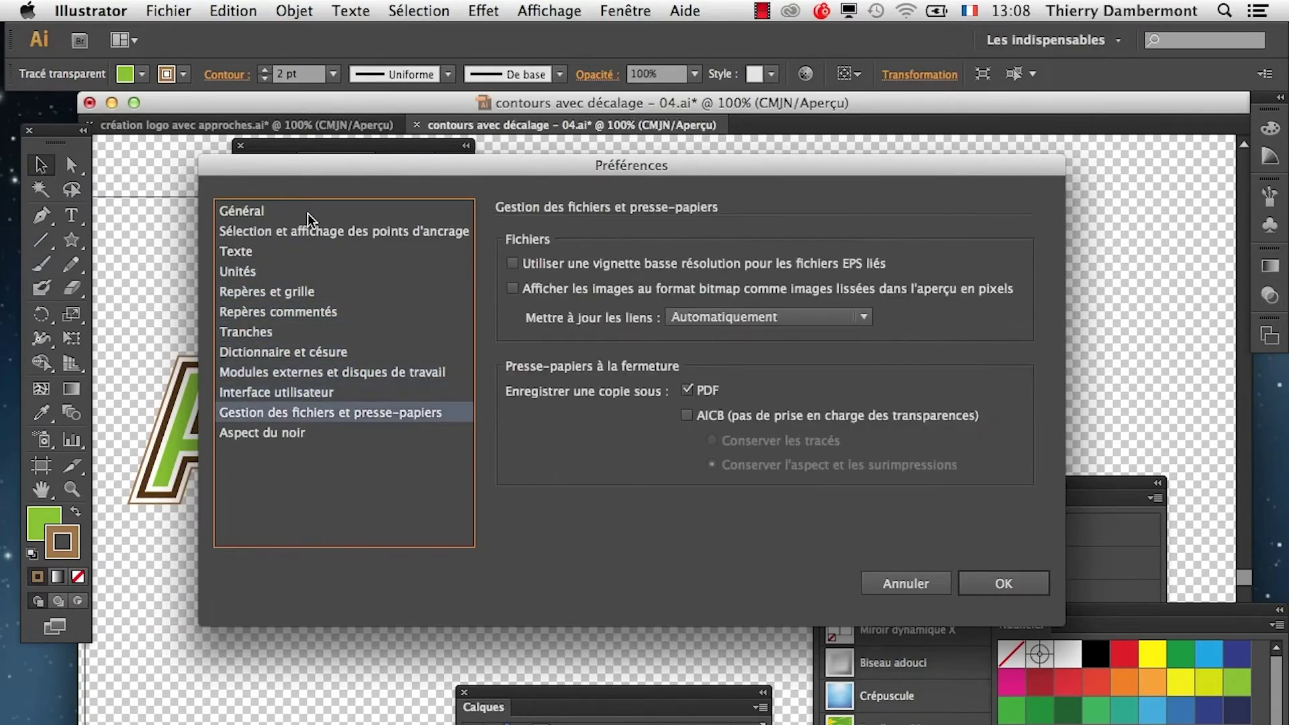
key("Down")
key("Up")
key("Up")
key("Up")
key("Up")
key("Up")
key("Up")
key("Up")
key("Up")
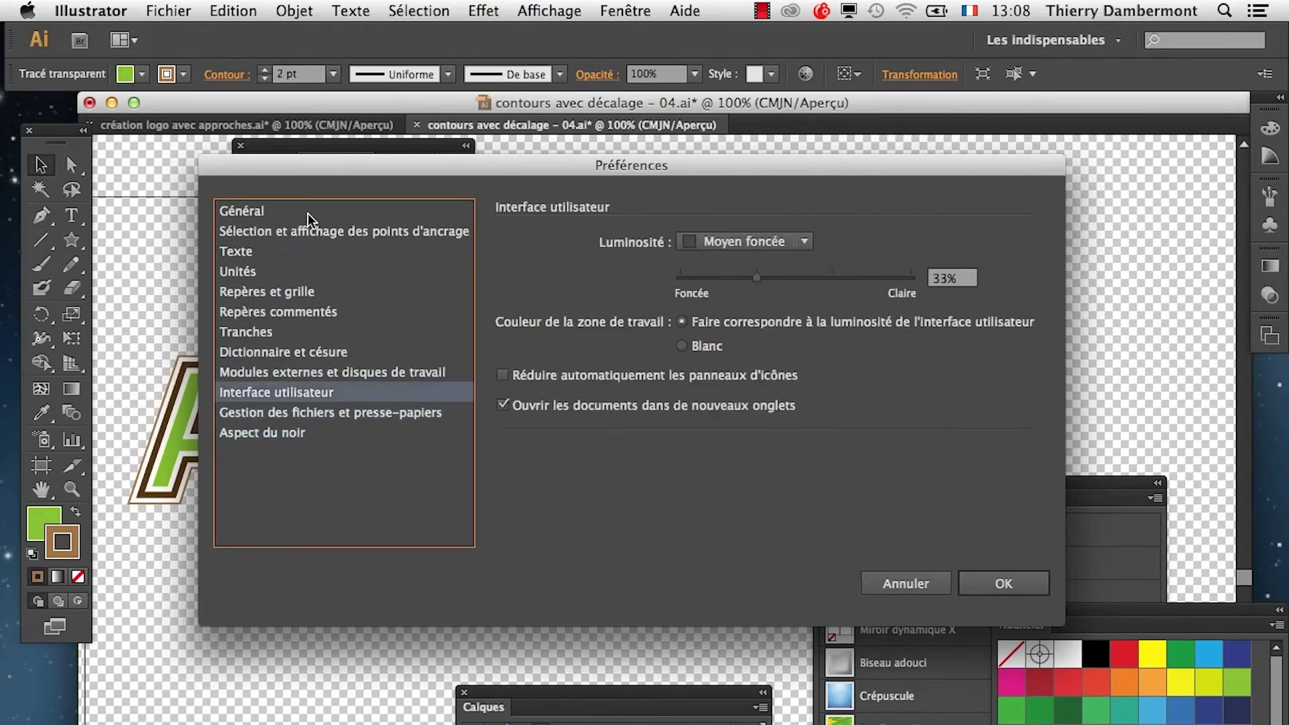
key("Up")
key("Up")
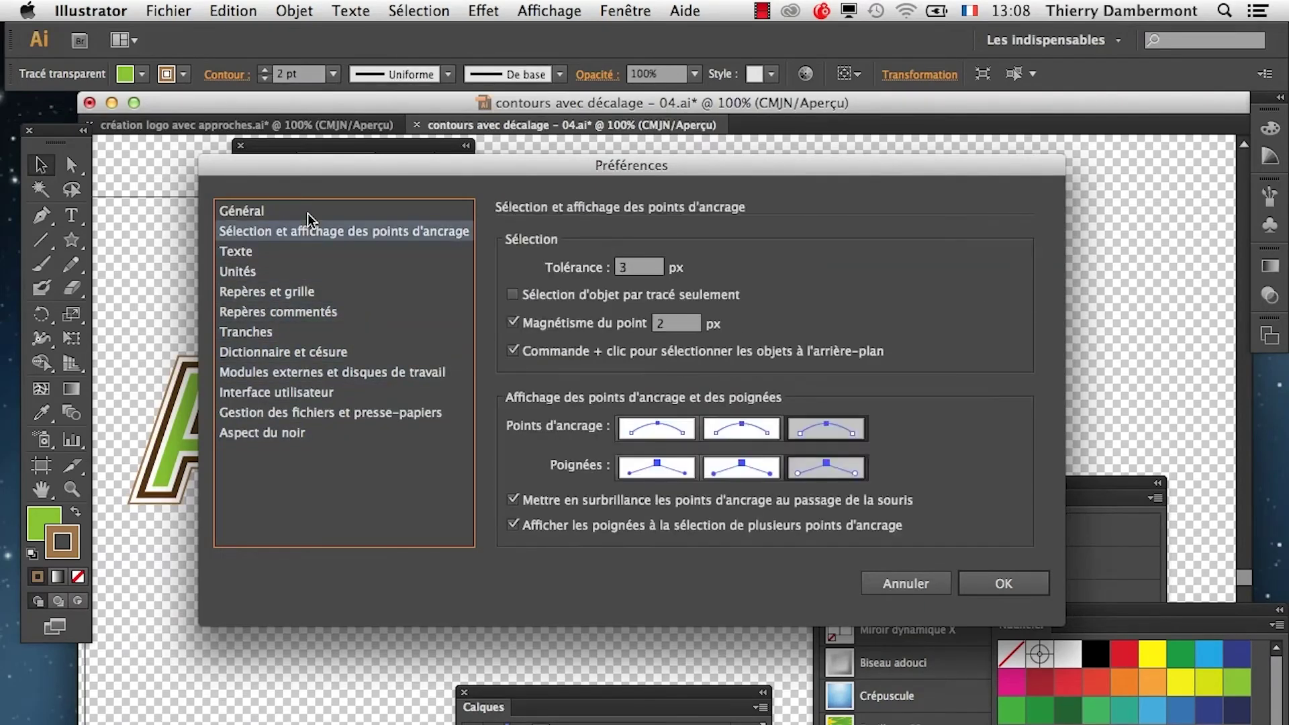
key("Up")
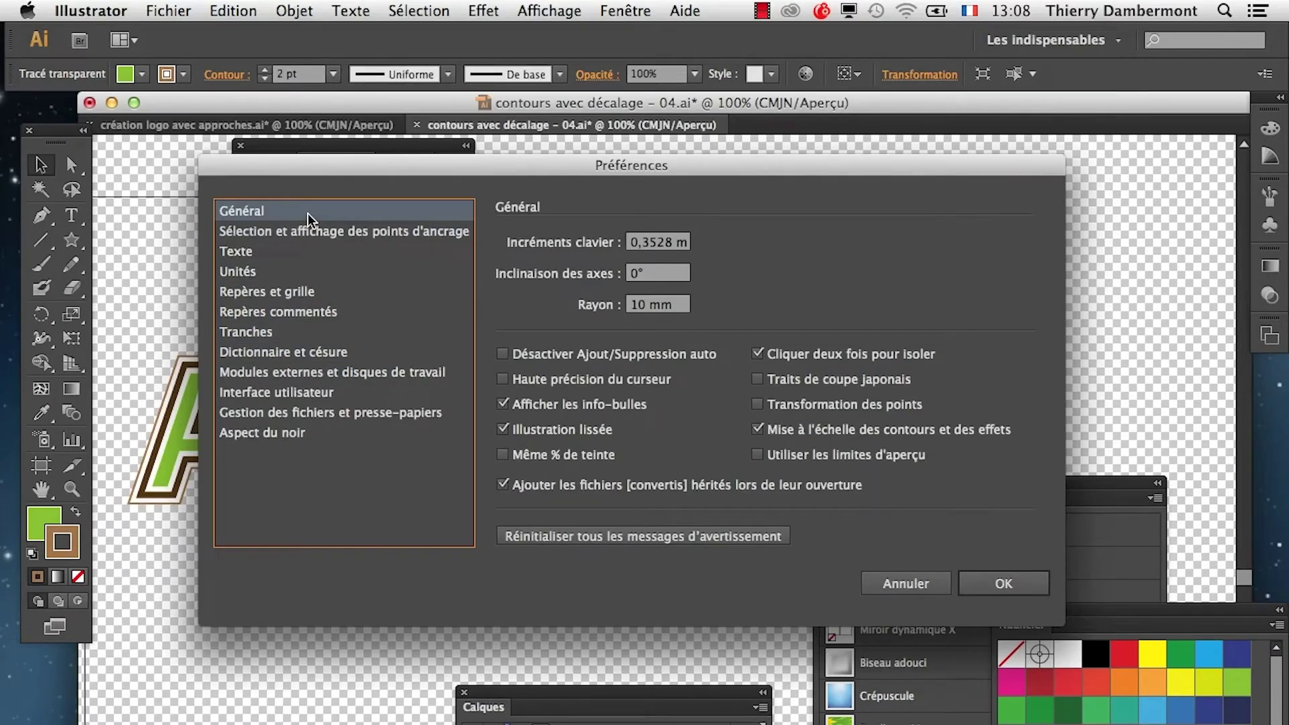
key("Down")
key("Up")
key("Down")
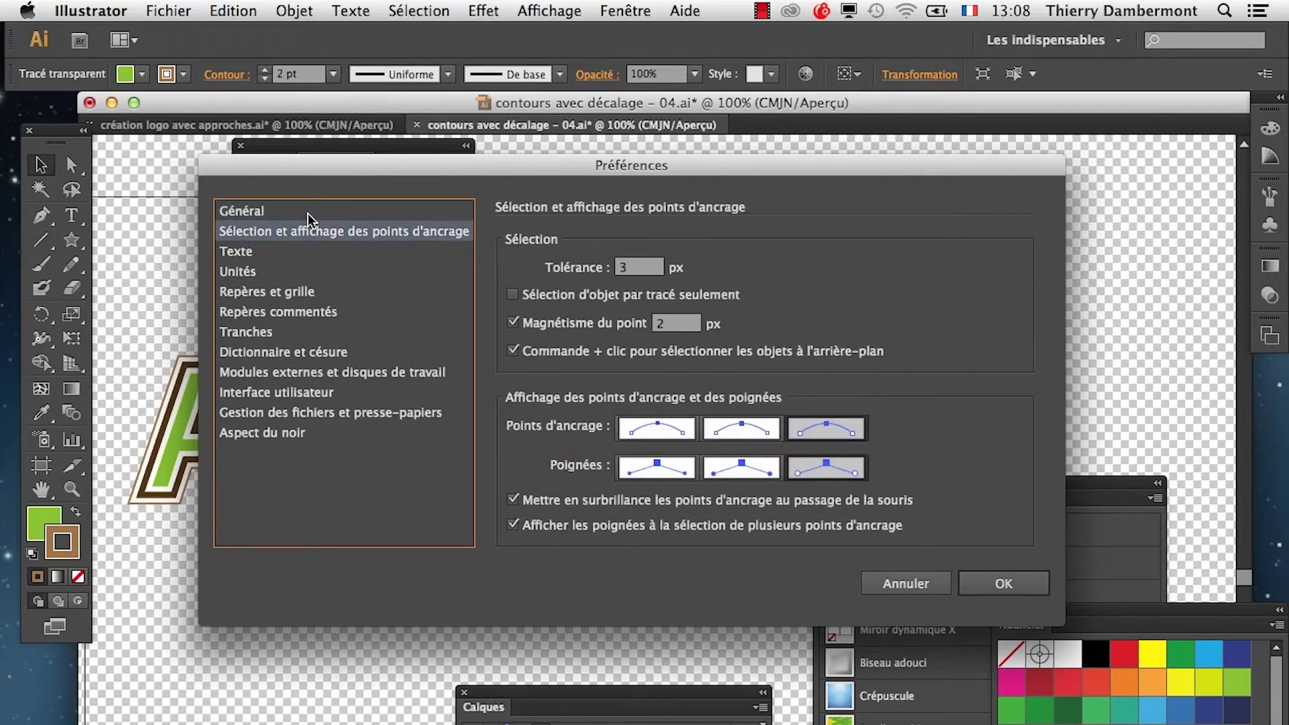
key("Up")
key("Down")
key("Down")
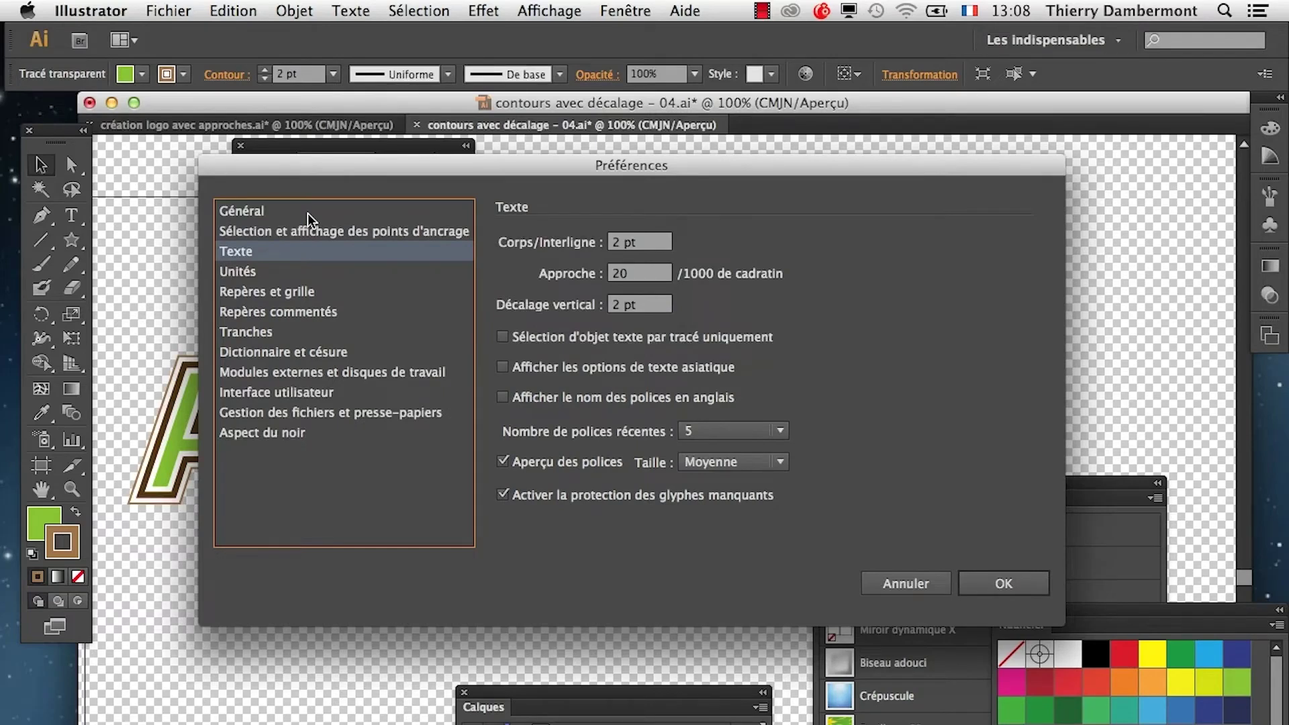
key("Down")
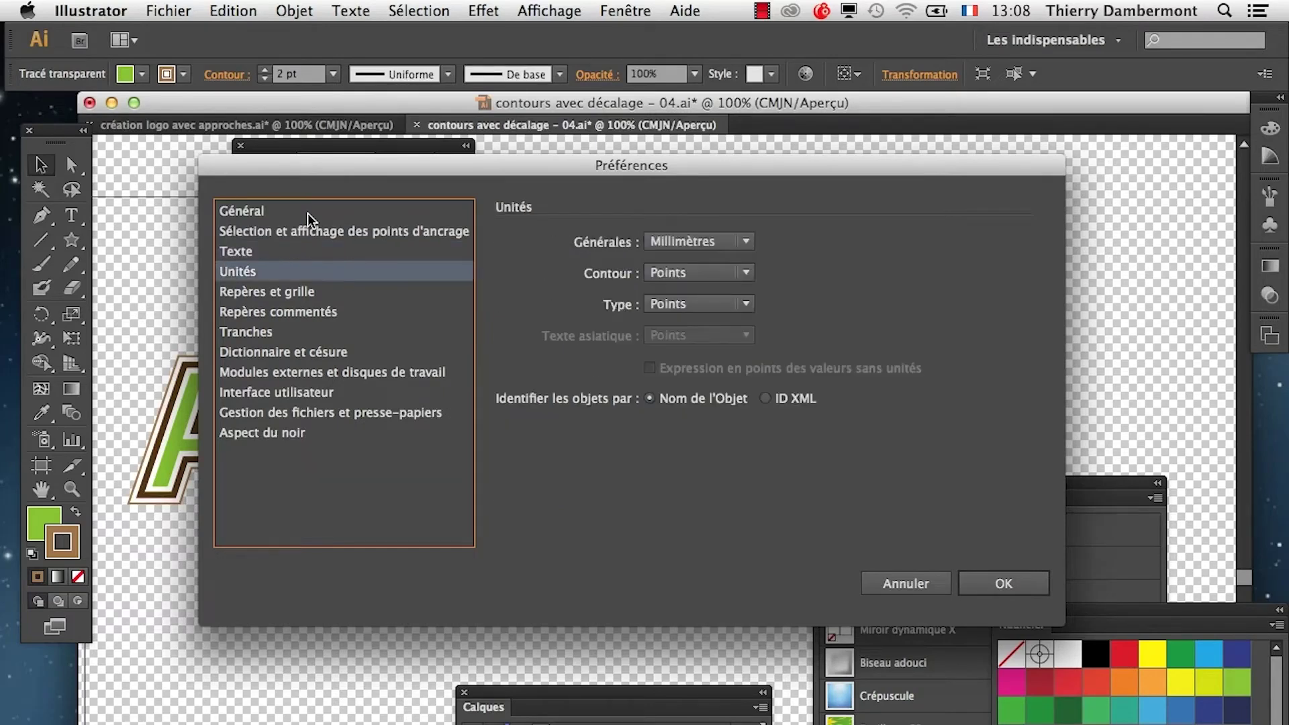
key("Down")
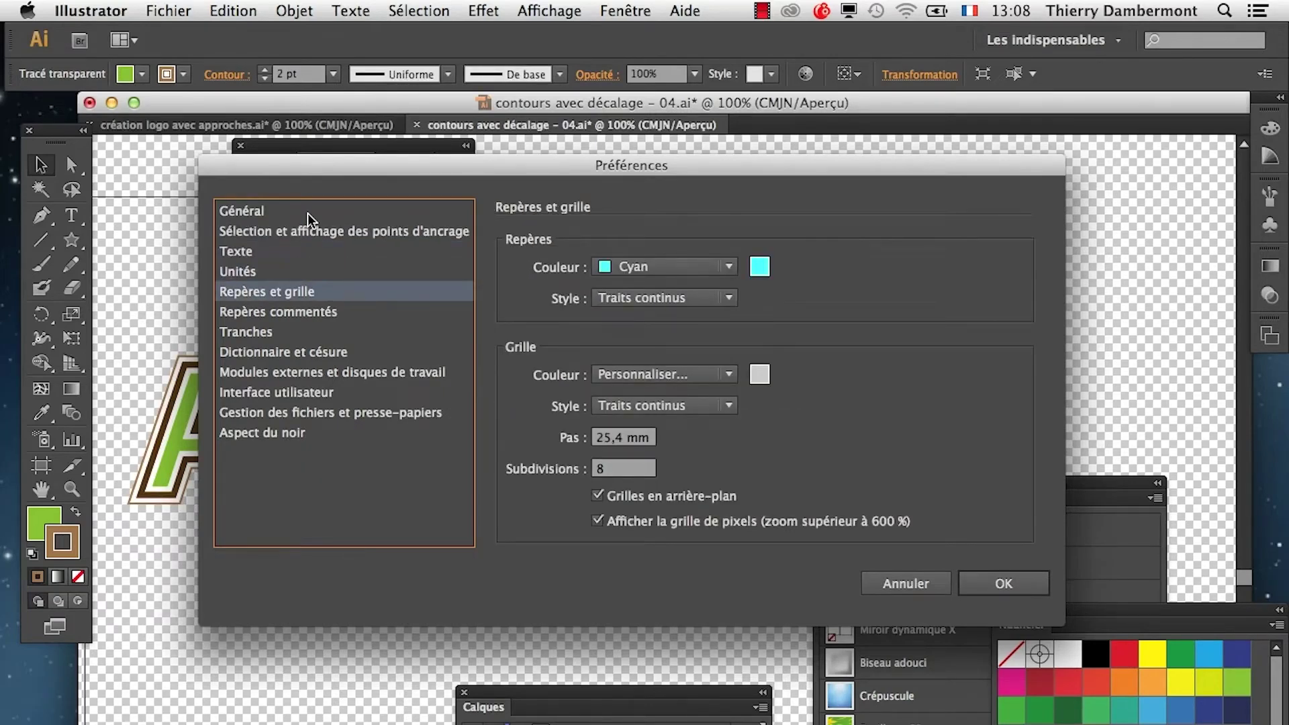
key("Down")
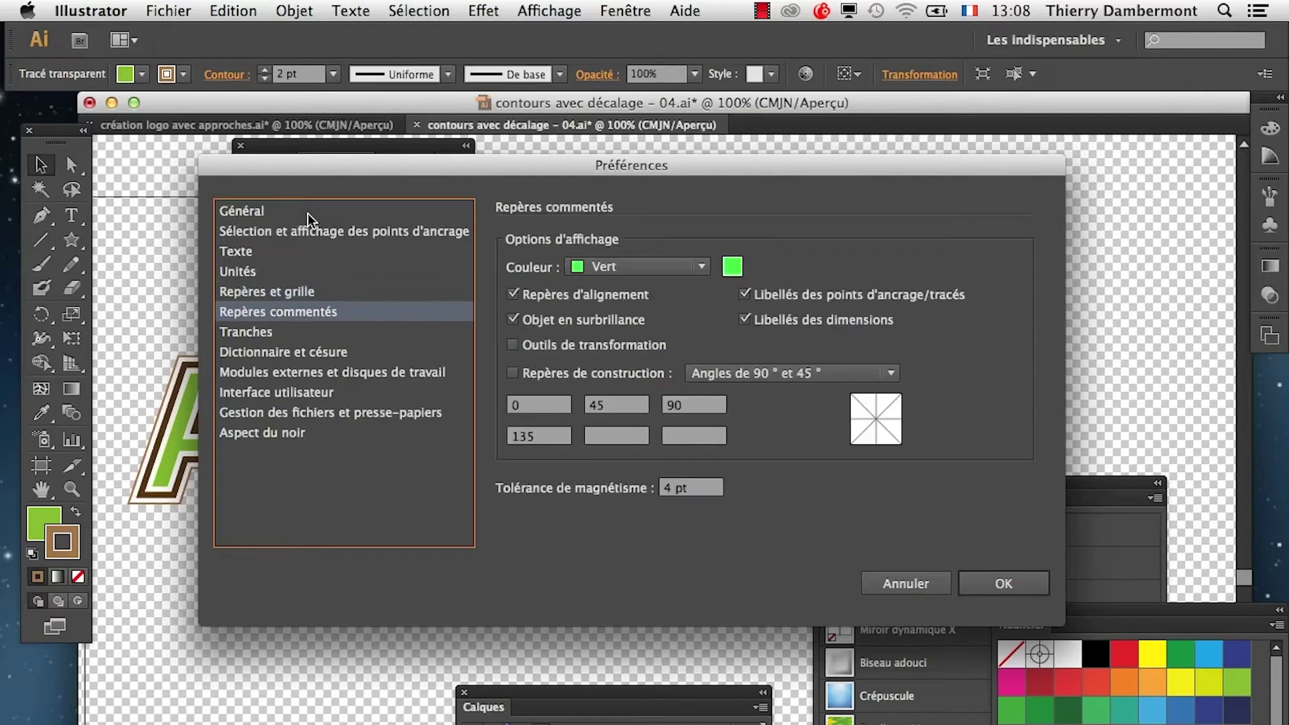
key("Down")
key("Down")
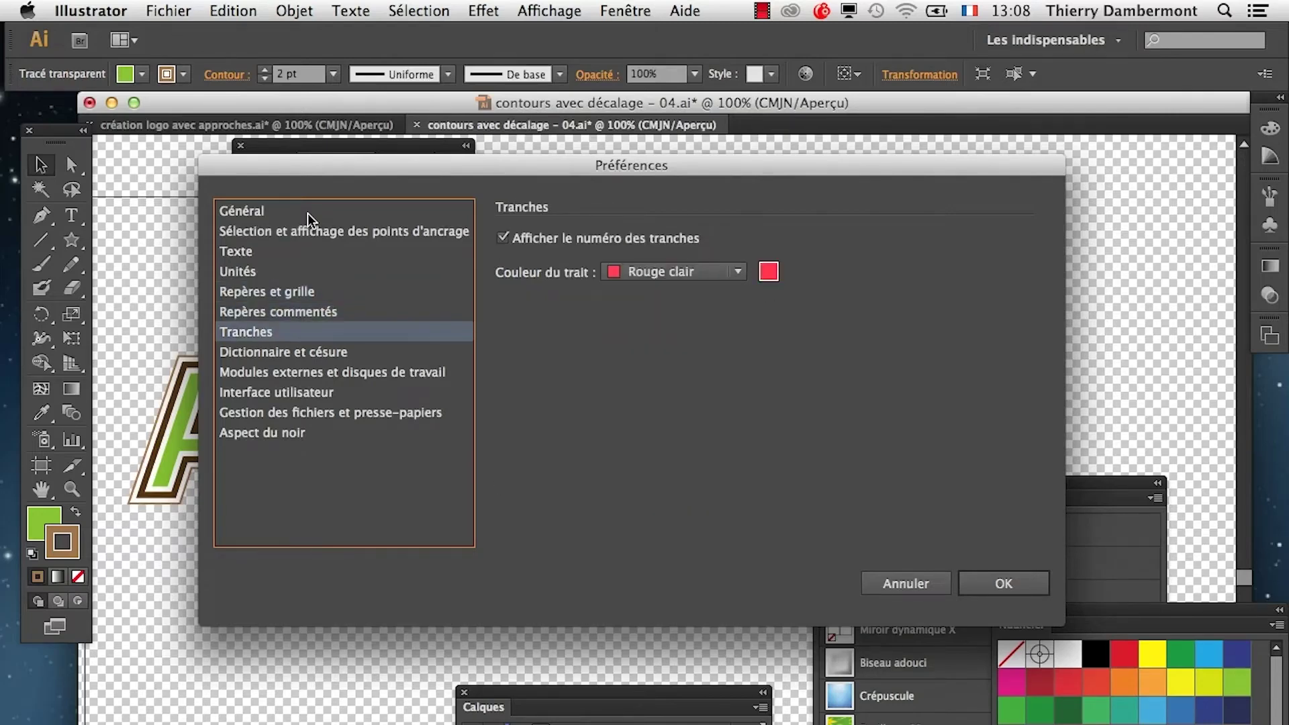
key("Down")
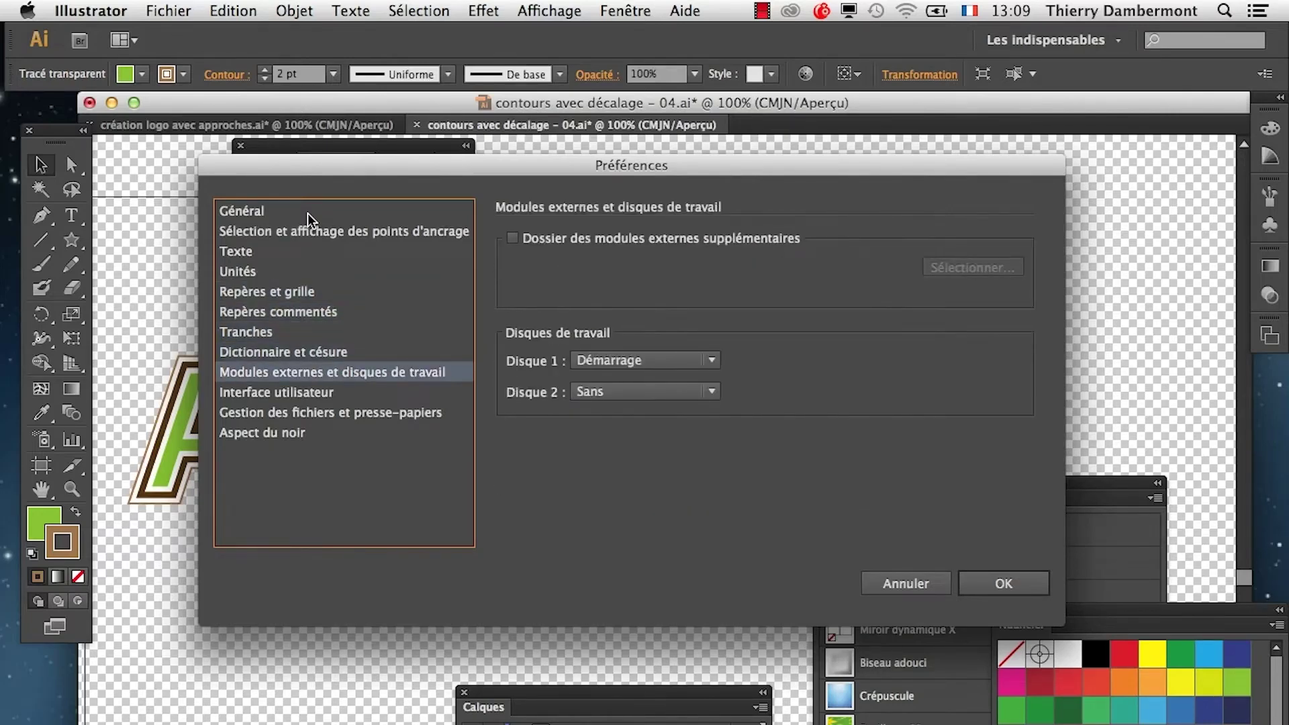
key("Down")
key("Down")
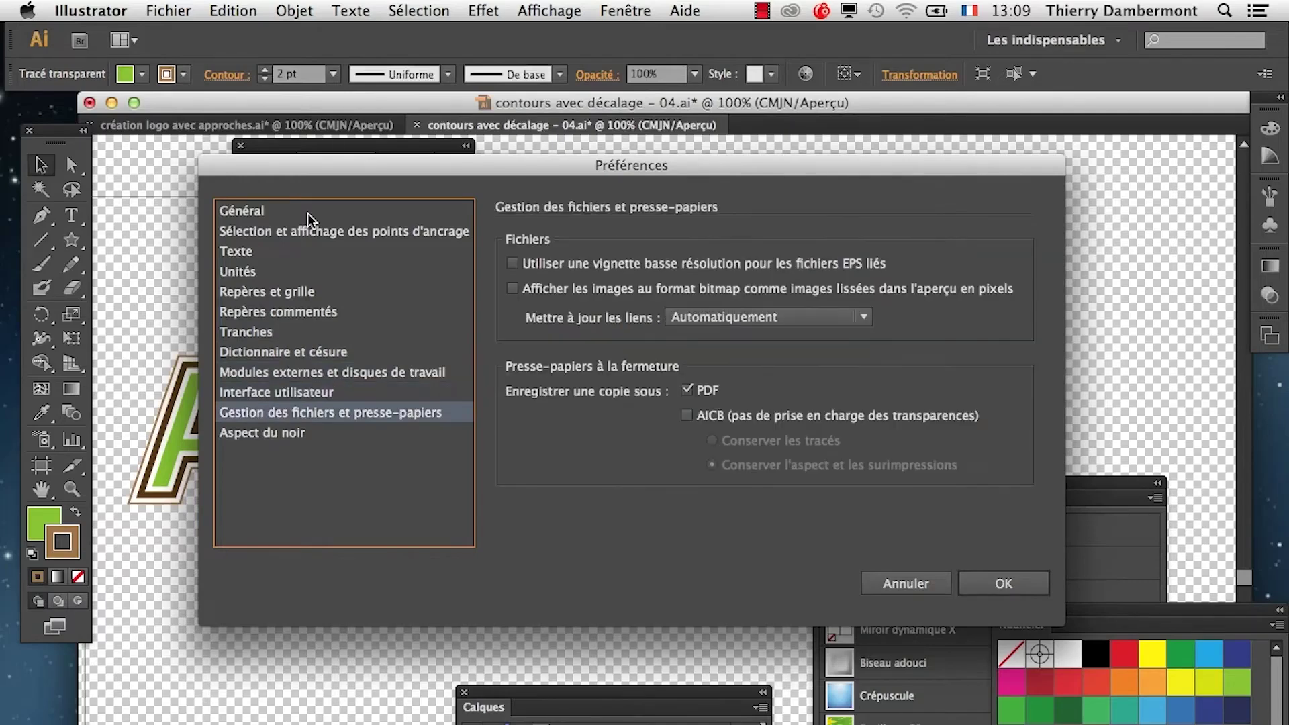
key("Down")
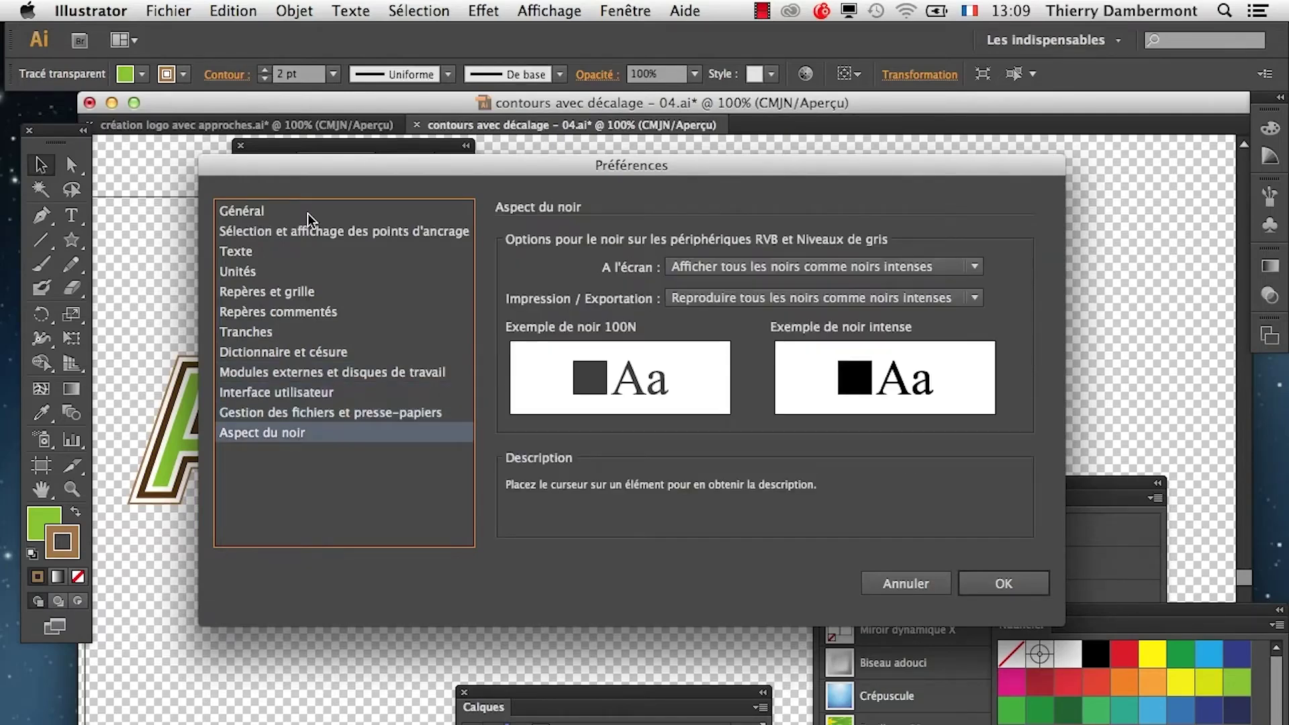
key("Up")
key("Up")
key("Up")
key("Up")
key("Up")
key("Up")
key("Up")
key("Up")
key("Up")
key("Up")
key("Up")
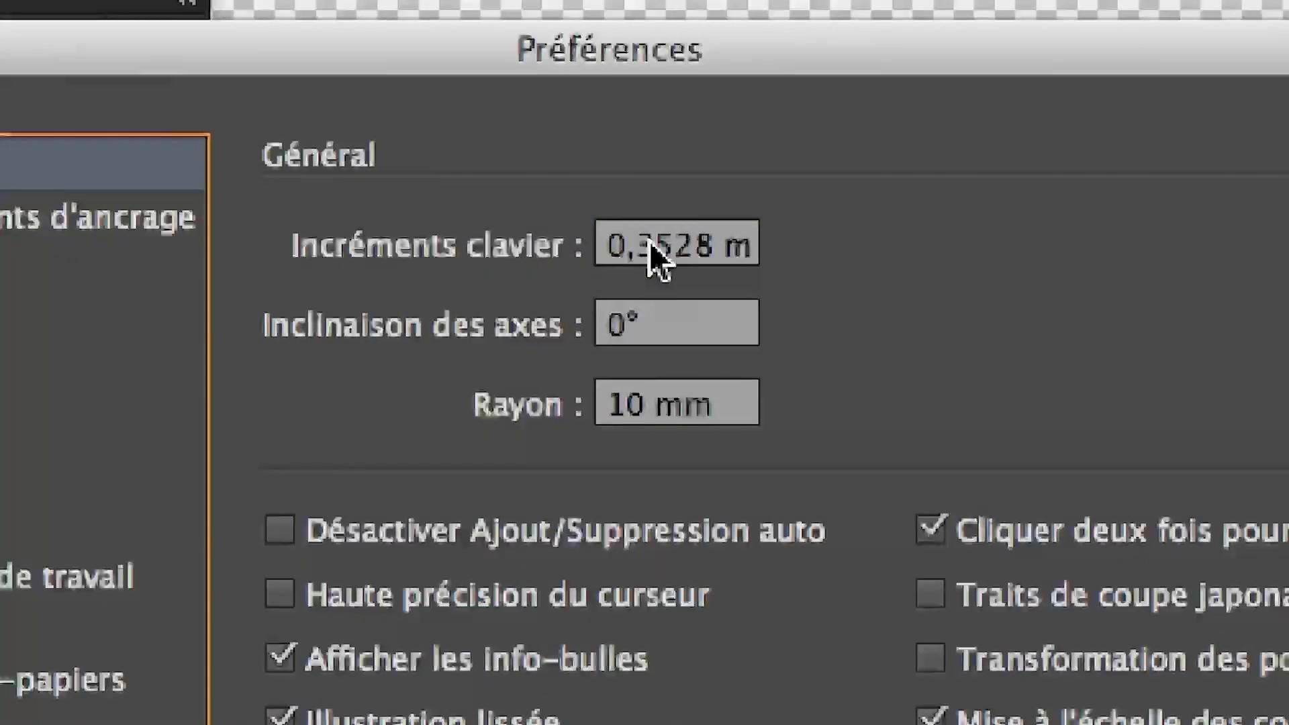
- Set the keyboard increment to 2 mm in the General preferences and apply it
left_click(650, 245)
double_click(631, 245)
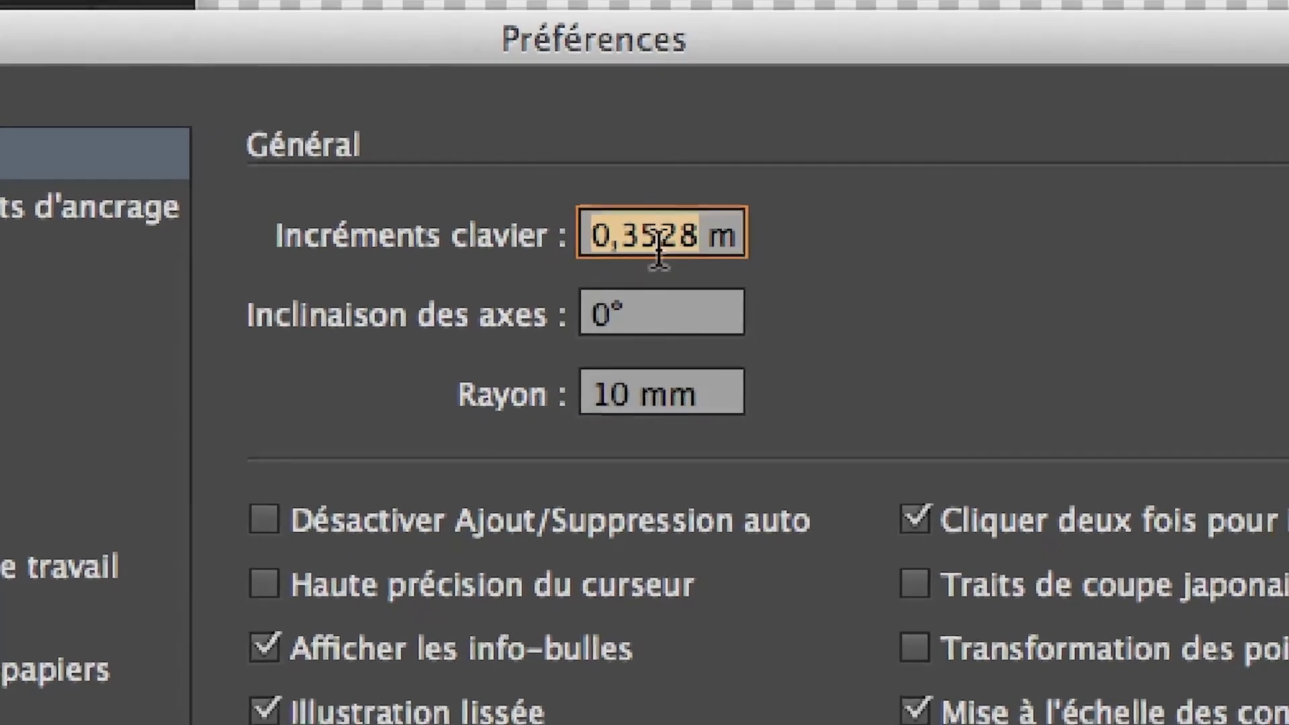
type("2")
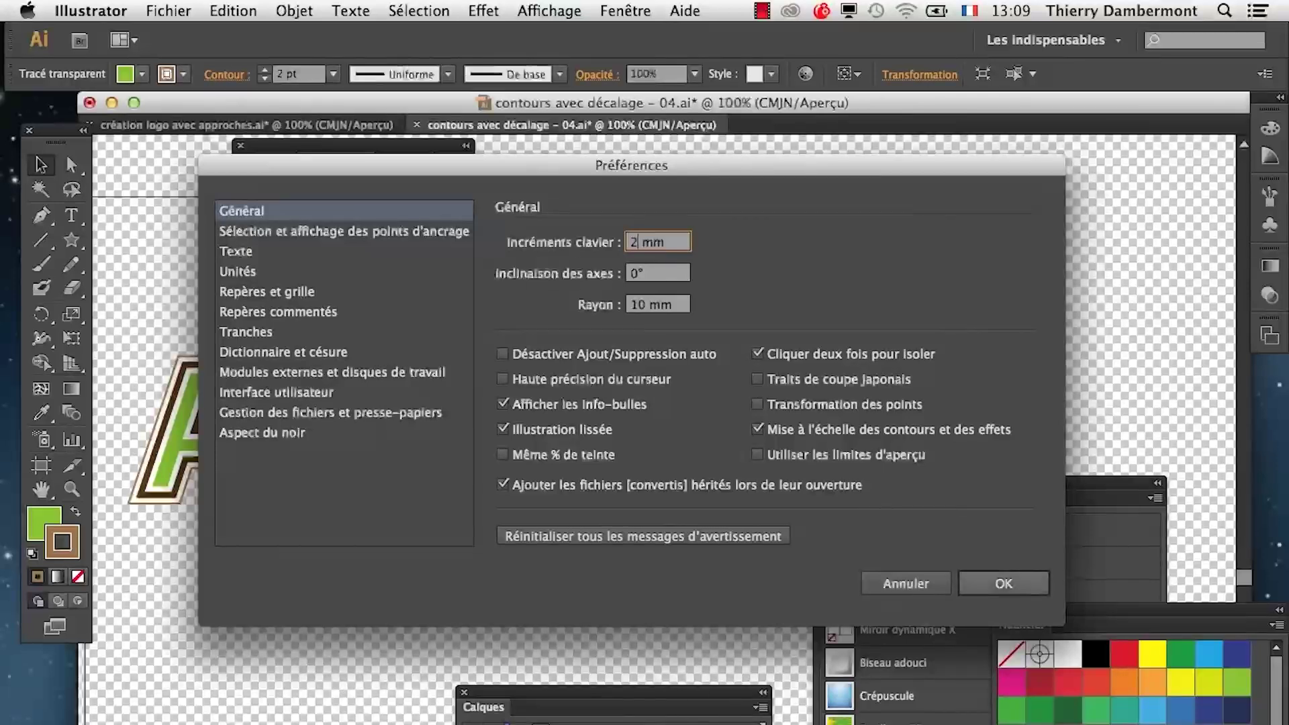
key("Return")
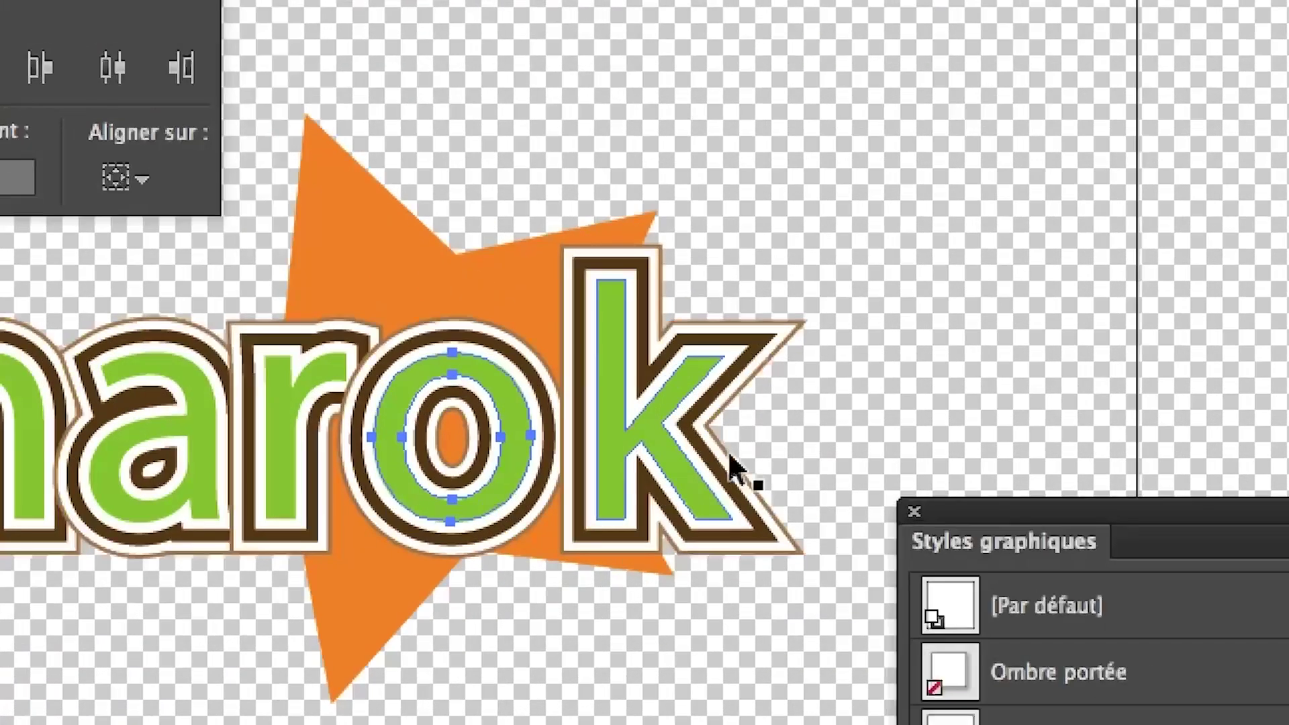
- Reposition the selected letter "o" between "r" and "k" with repeated 2 mm nudges left and right
key("Left")
key("Left")
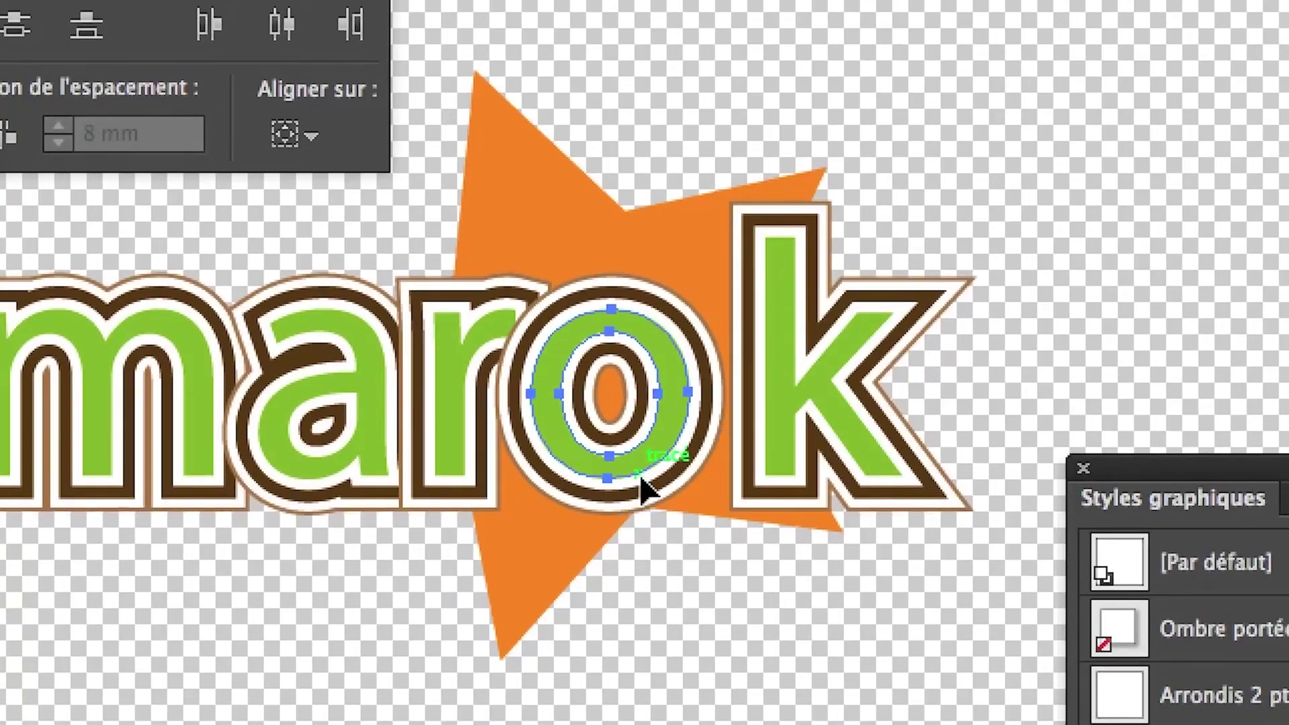
key("Right")
key("Right")
key("Right")
key("Right")
key("Right")
key("Right")
key("Right")
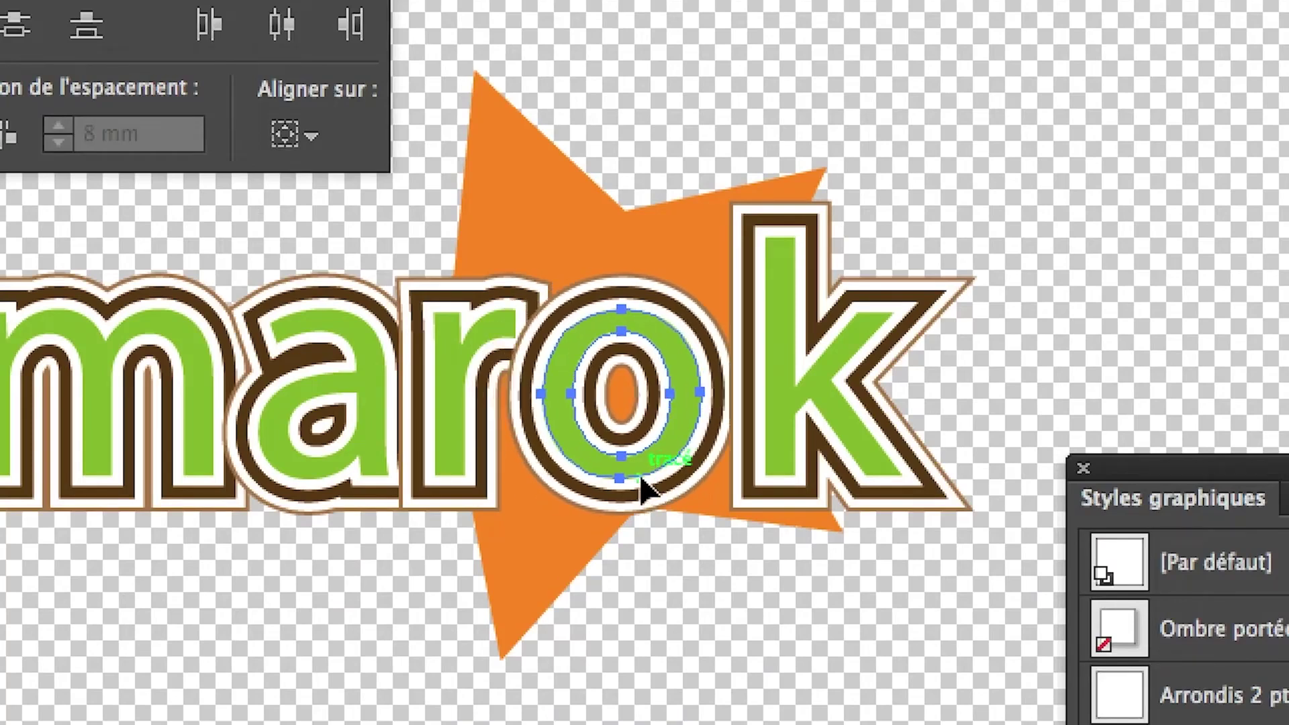
key("Left")
key("Left")
key("Left")
key("Left")
key("Left")
key("Left")
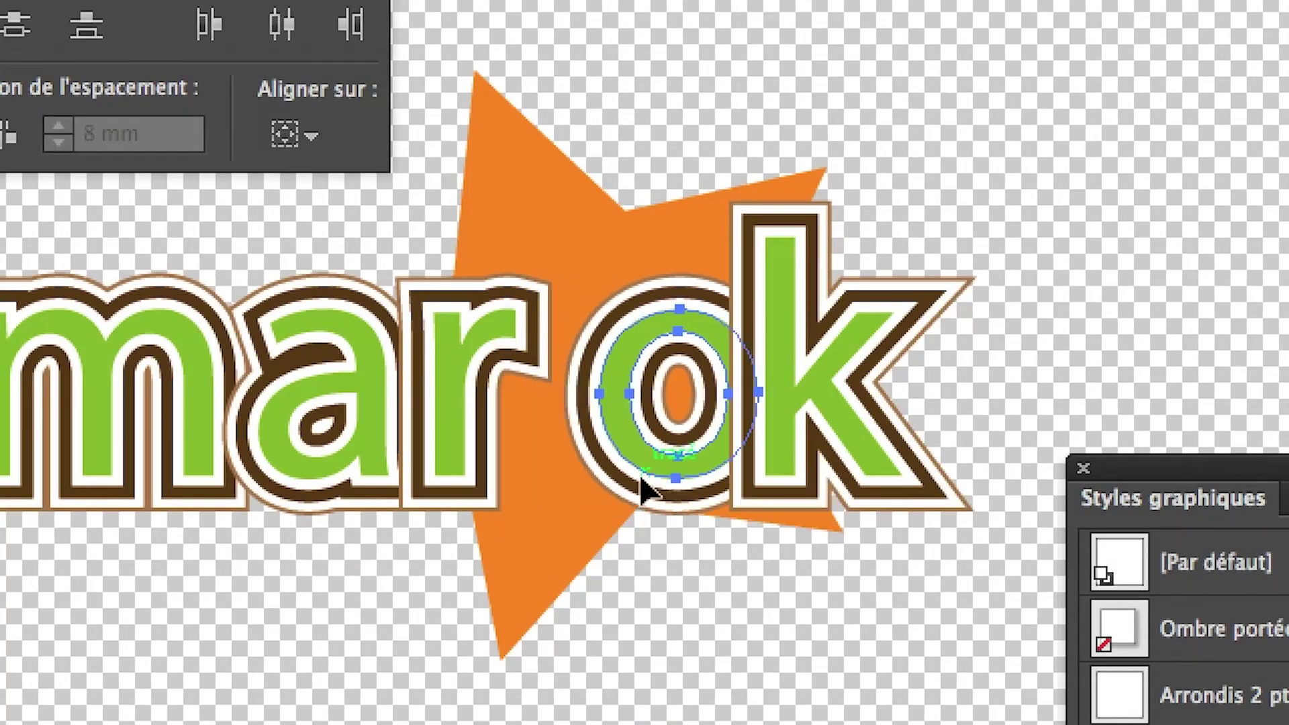
key("Right")
key("Right")
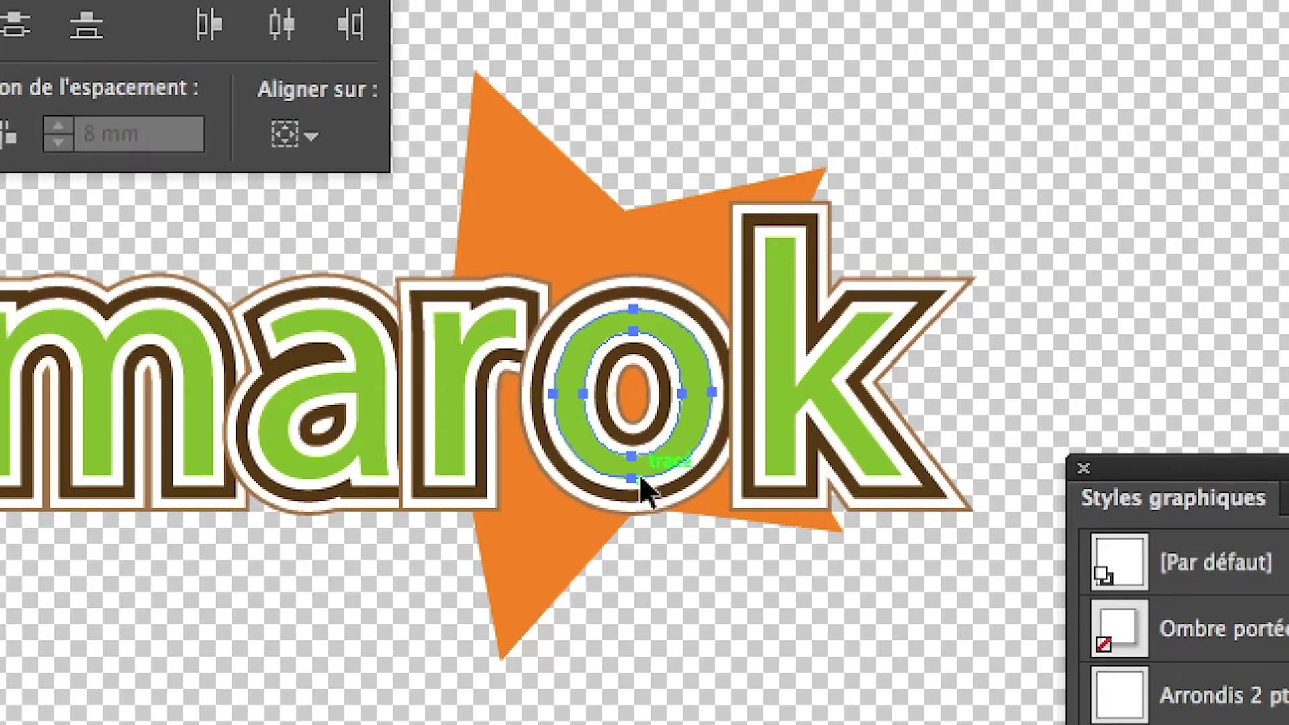
- Try moving the letter "o" leftward over the second "a" in enlarged nudge steps, and bring it back between "r" and "k"
key("shift+Left")
key("shift+Left")
key("shift+Left")
key("shift+Left")
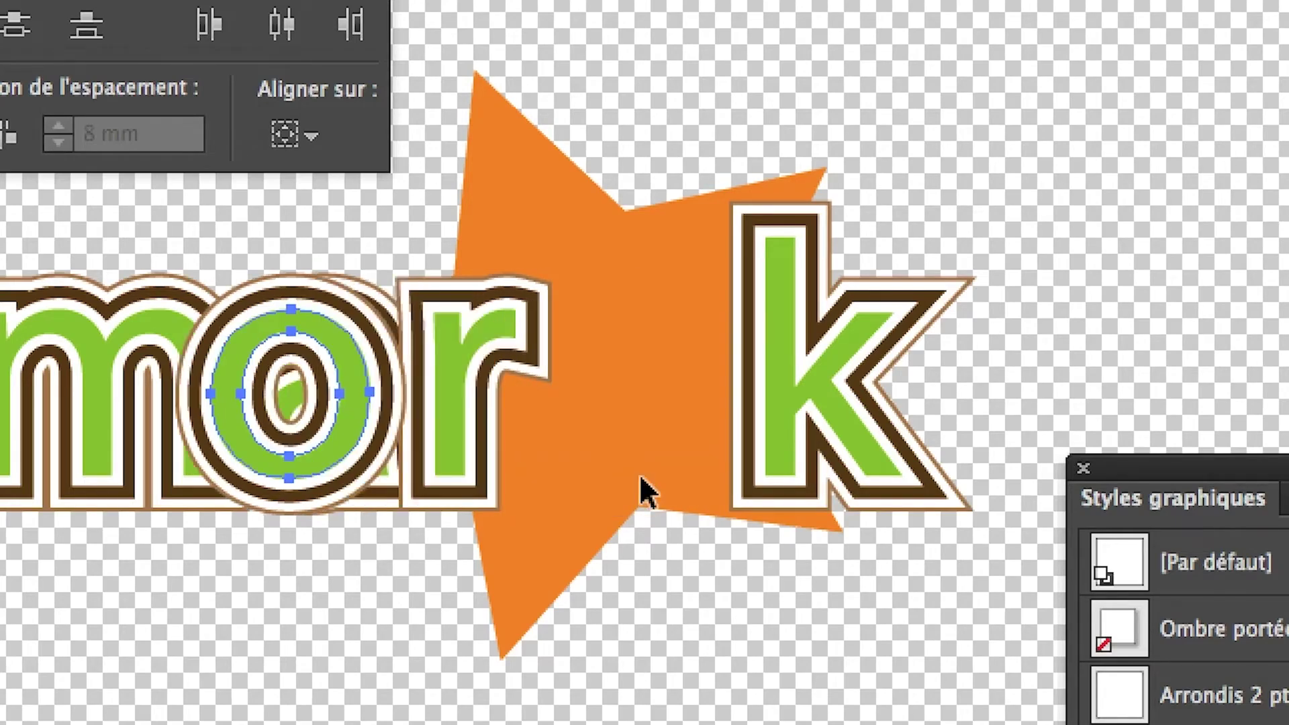
key("shift+Right")
key("shift+Right")
key("shift+Right")
key("shift+Right")
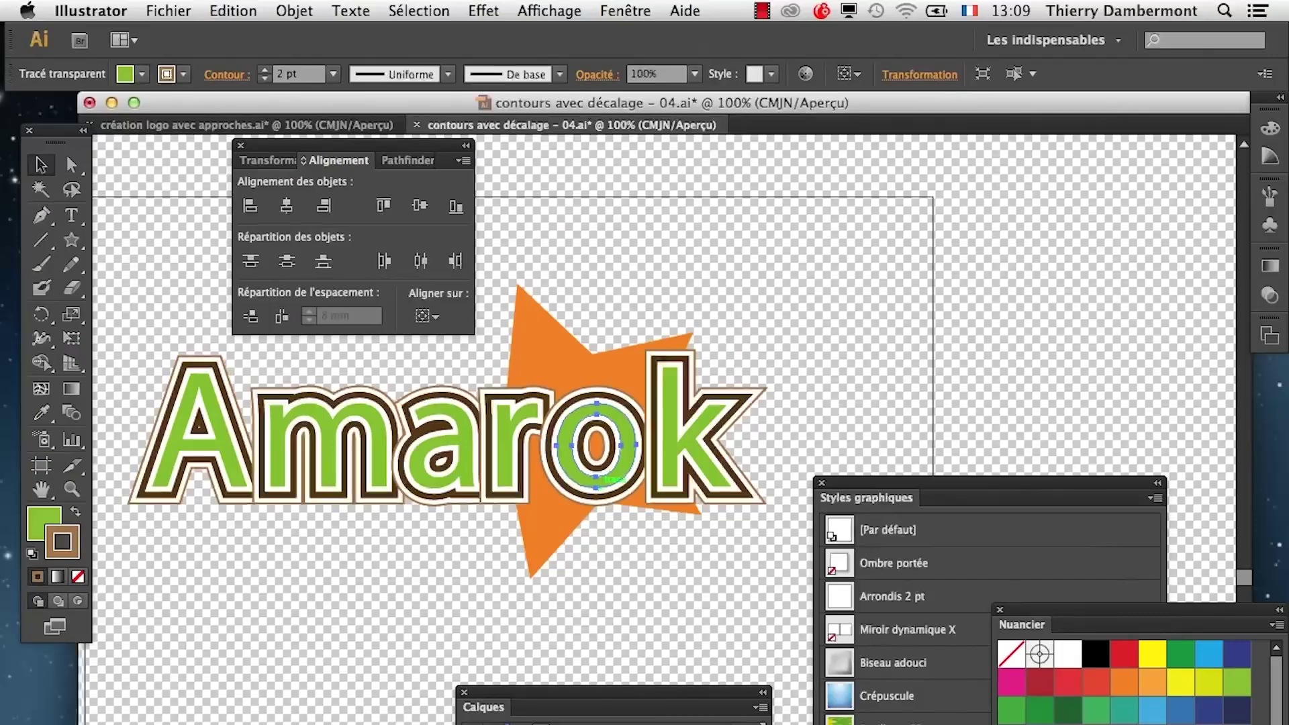
- Reopen the General preferences and set the keyboard increment to 0,05 mm
left_click(91, 11)
mouse_move(123, 65)
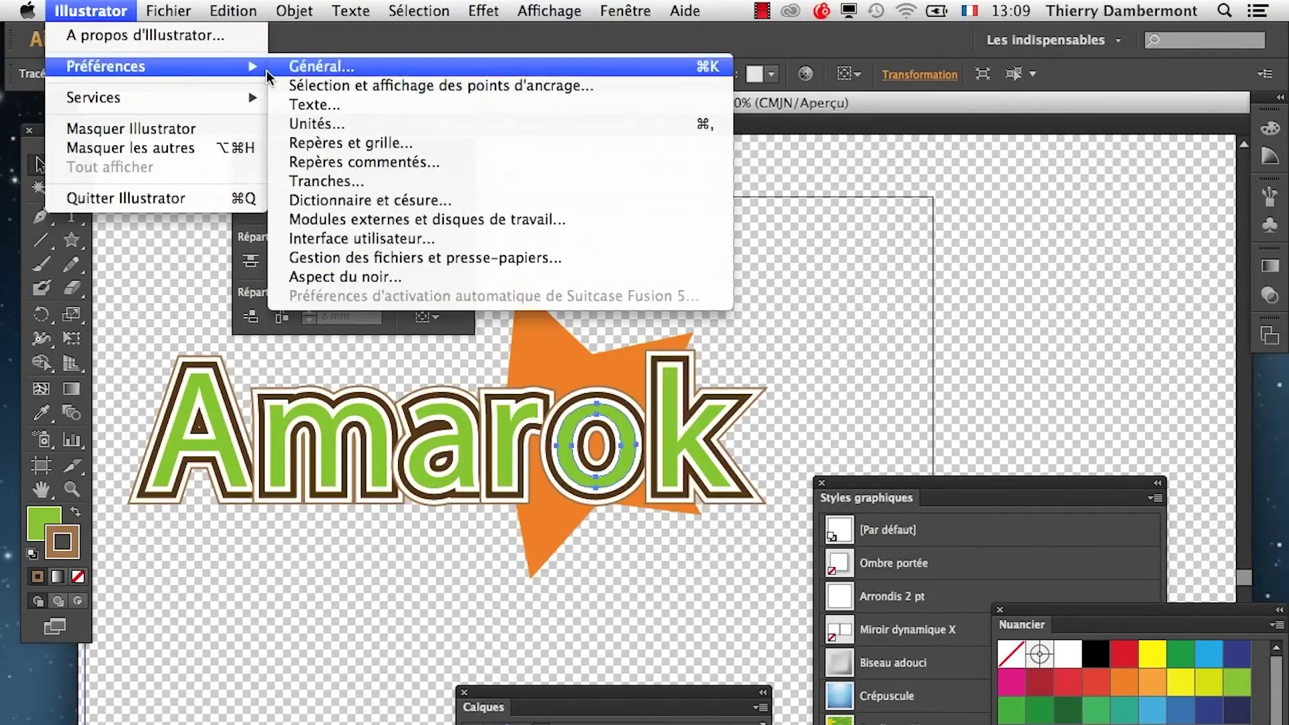
left_click(329, 65)
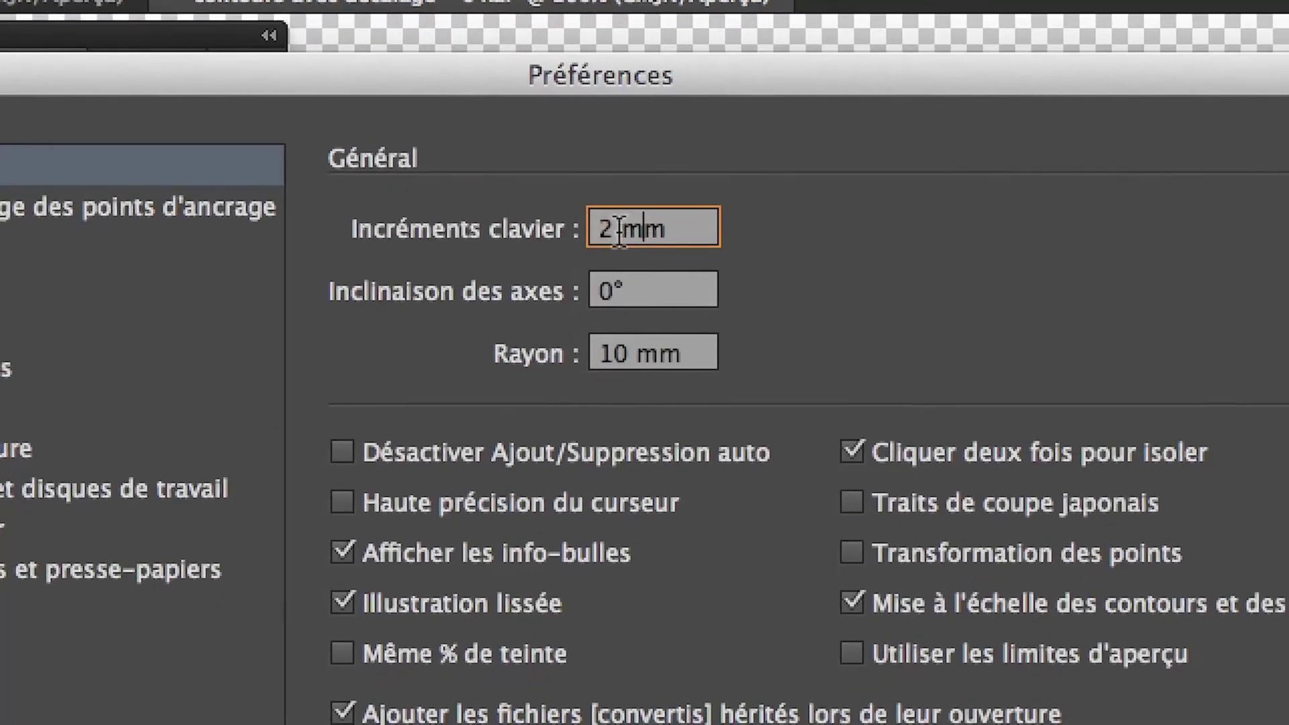
double_click(591, 235)
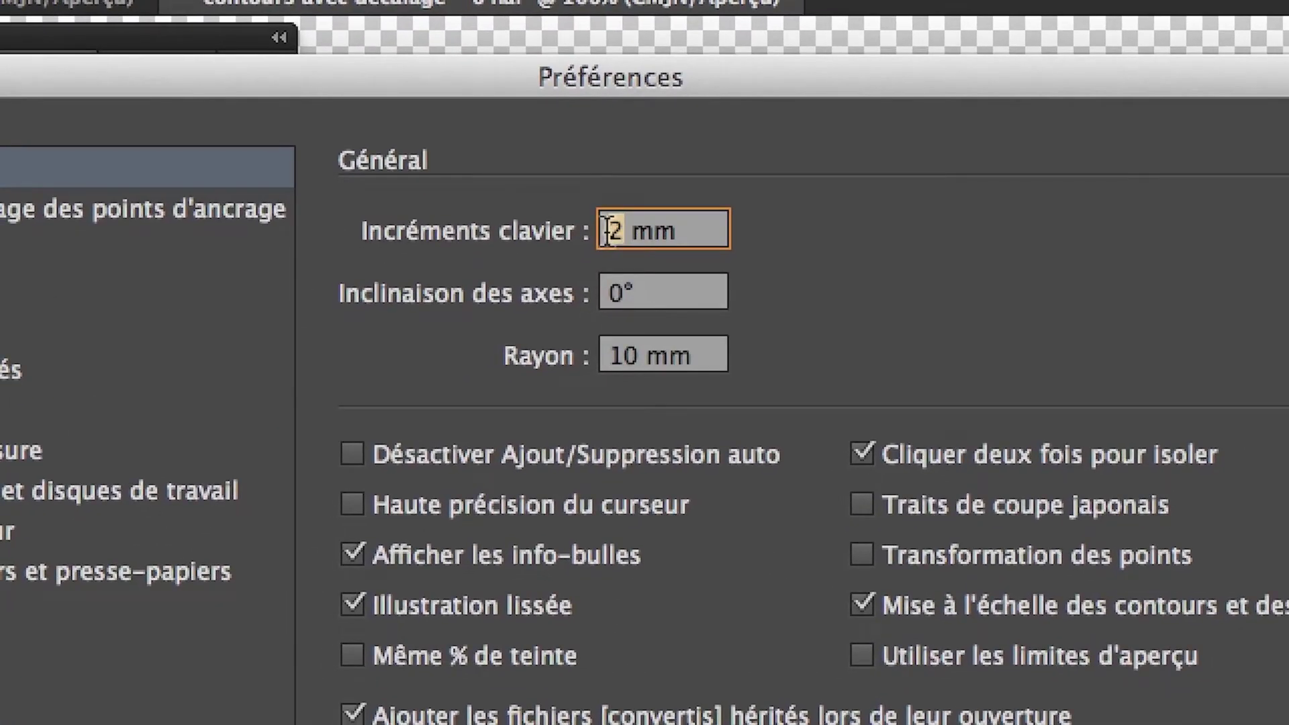
type("0,")
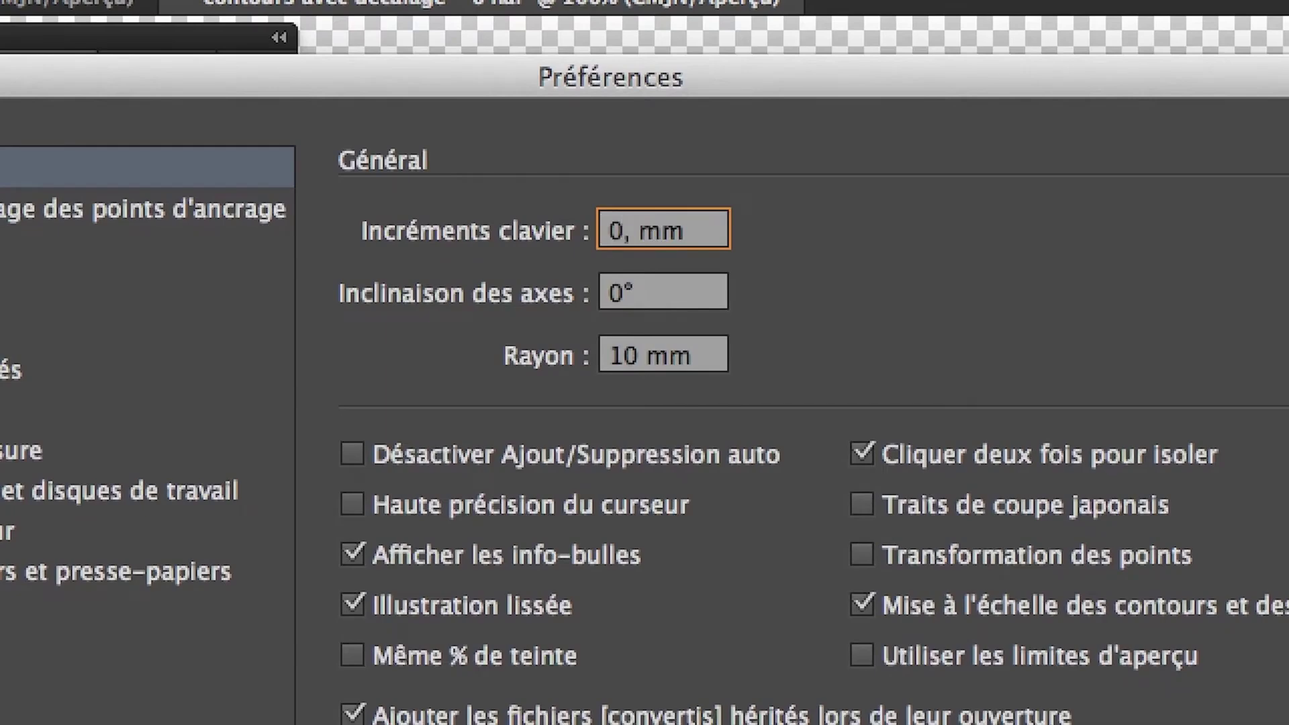
type("05")
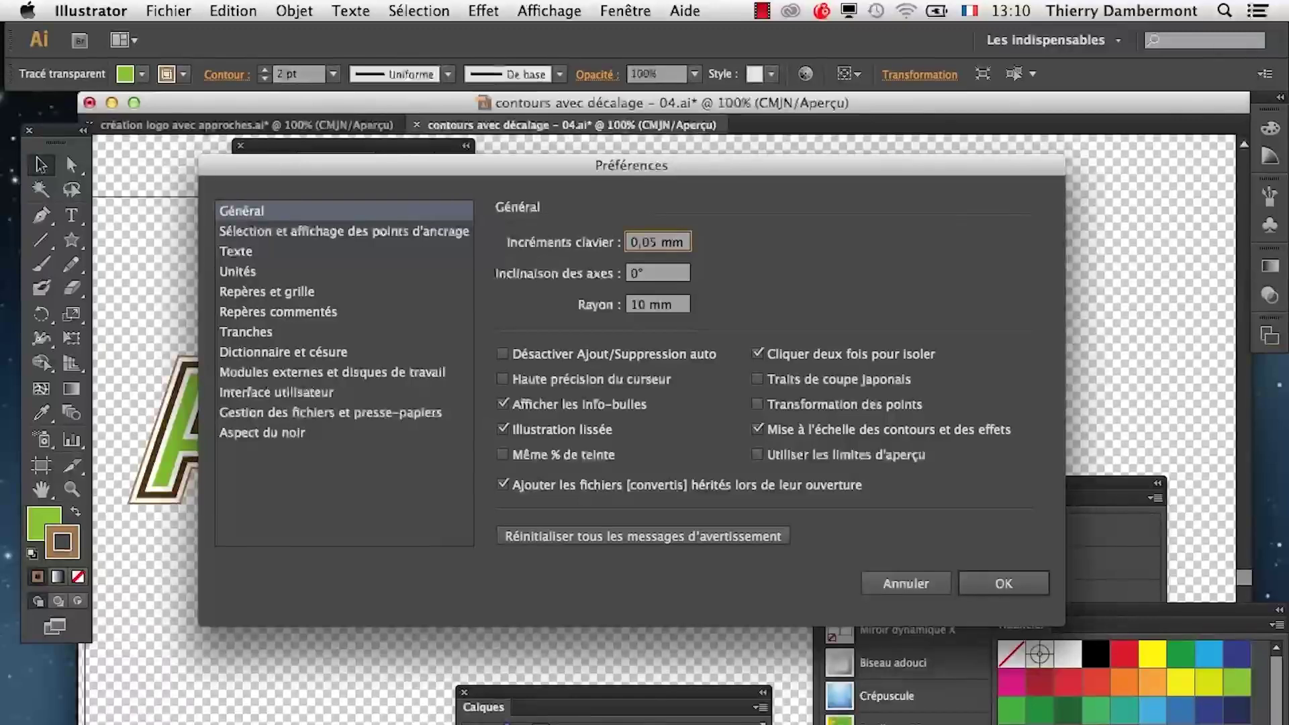
key("Return")
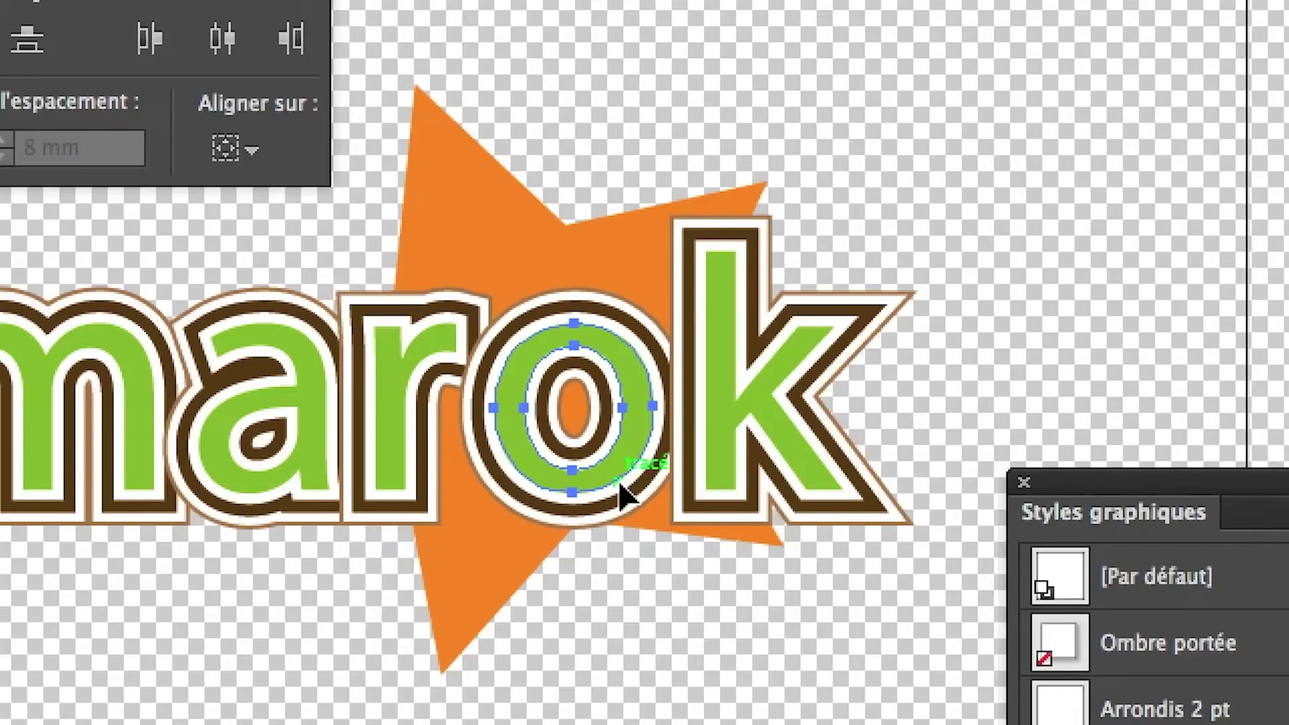
- Nudge the selected letter "o" leftward in 0,05 mm increments until its outline overlaps the stem of the "r"
scroll(621, 497, "up", 2)
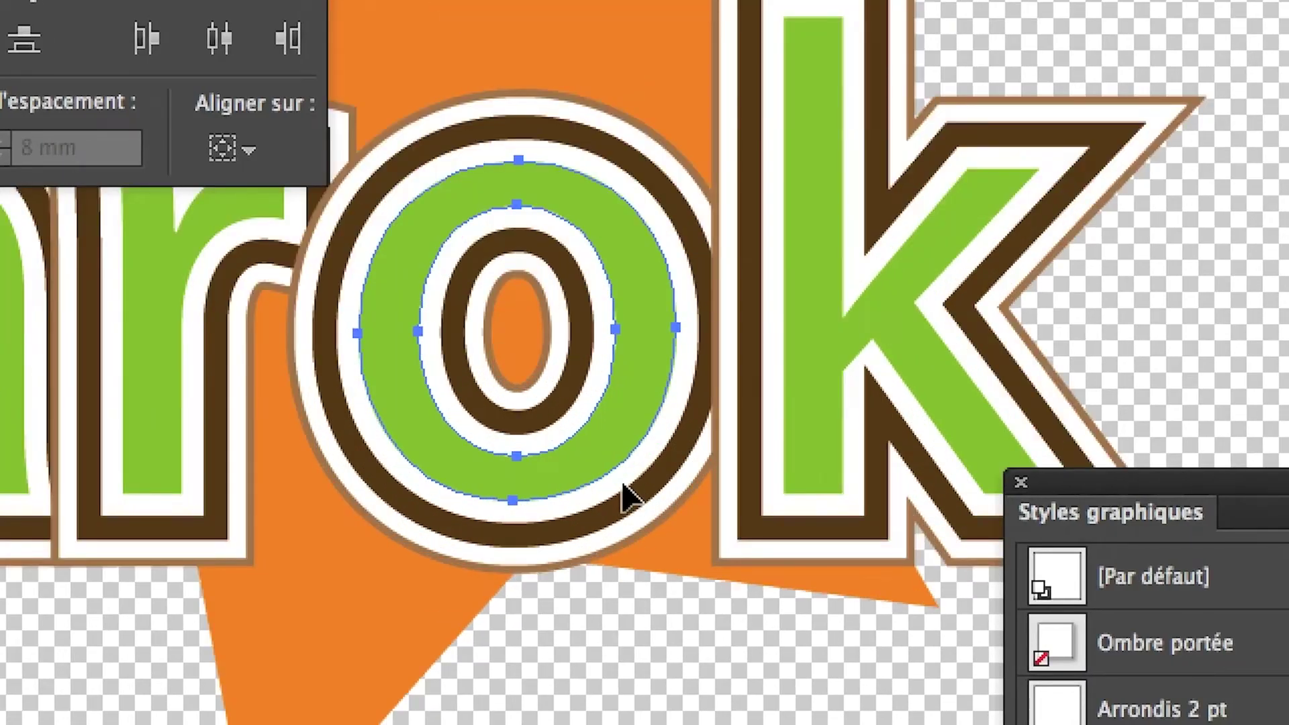
key("Left")
key("Left")
key("Left")
key("Left")
key("Left")
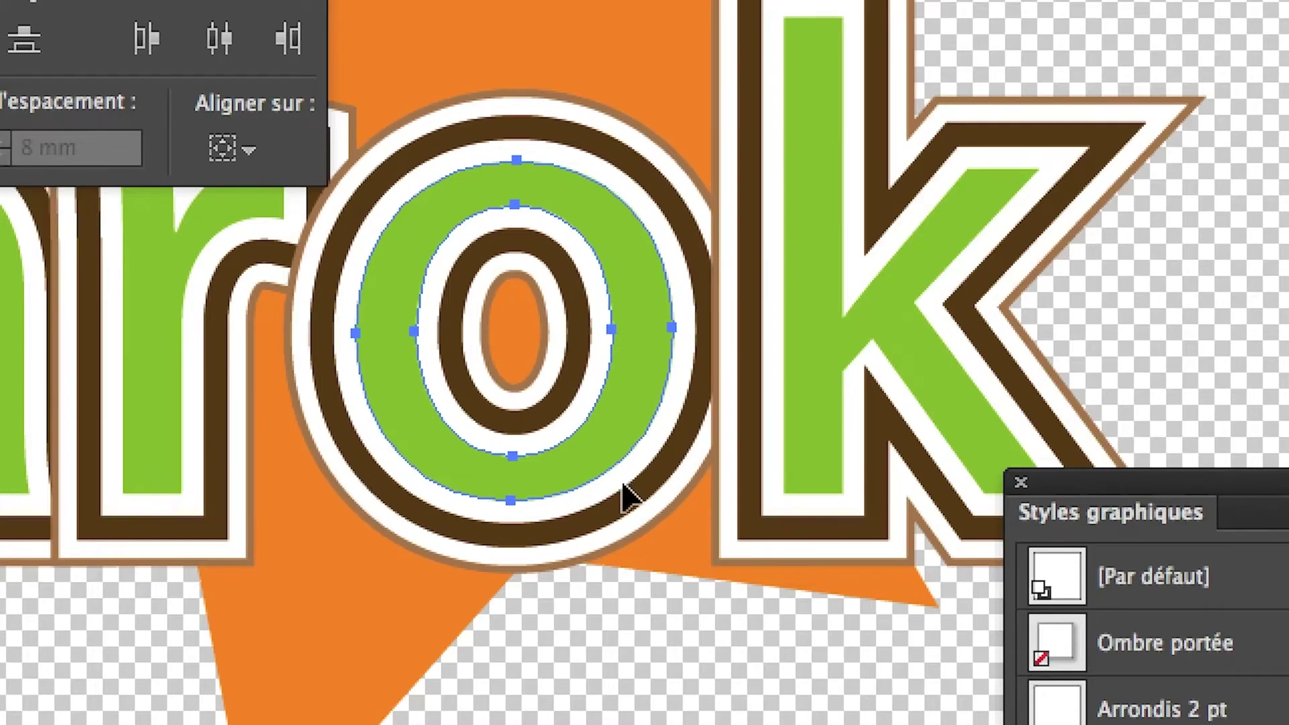
key("Left")
key("Left")
key("Left")
key("Left")
key("Left")
key("Left")
key("Left")
key("Left")
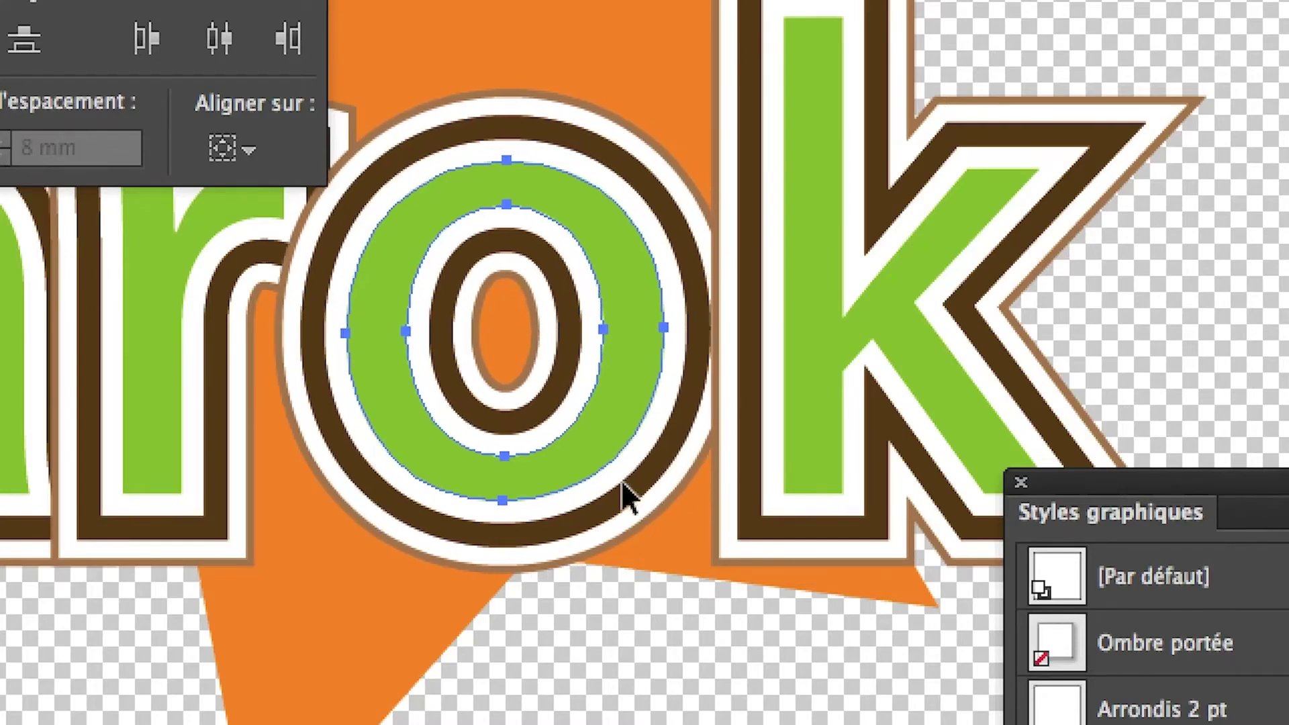
key("Left")
key("Left")
key("Left")
key("Left")
key("Left")
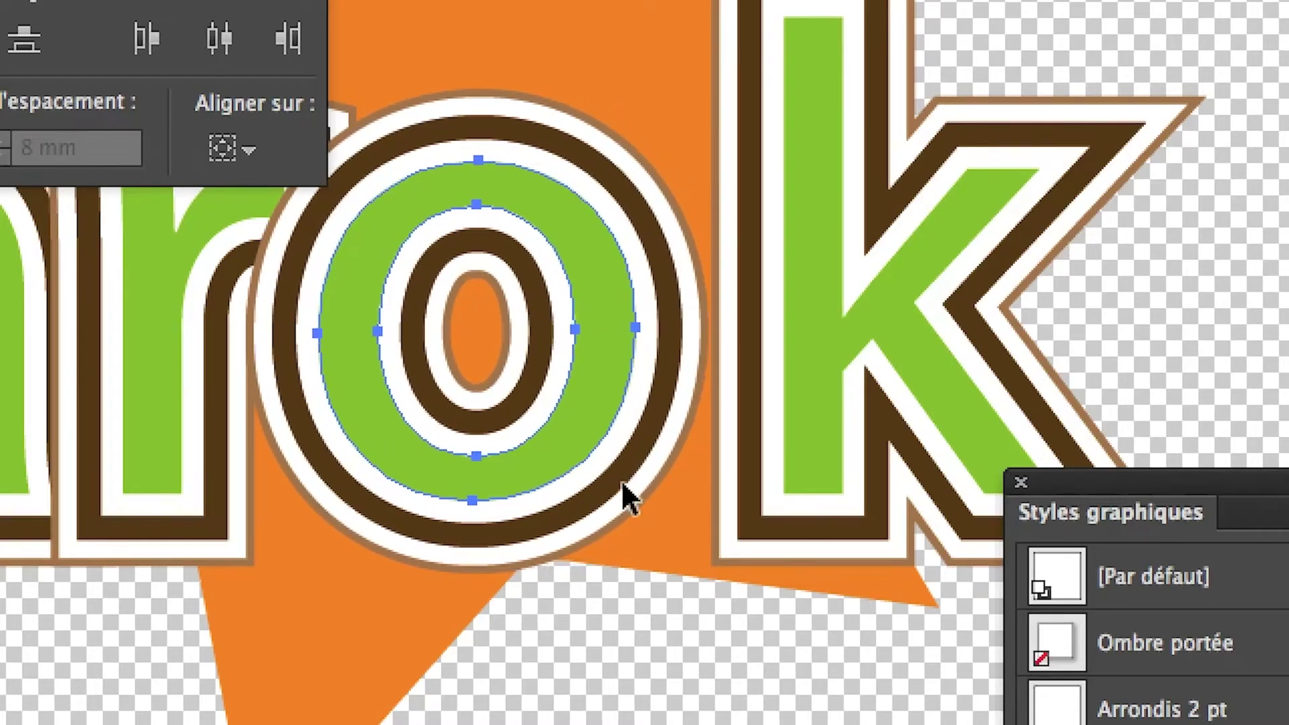
key("Left")
key("Left")
key("Left")
key("Left")
key("Left")
key("Left")
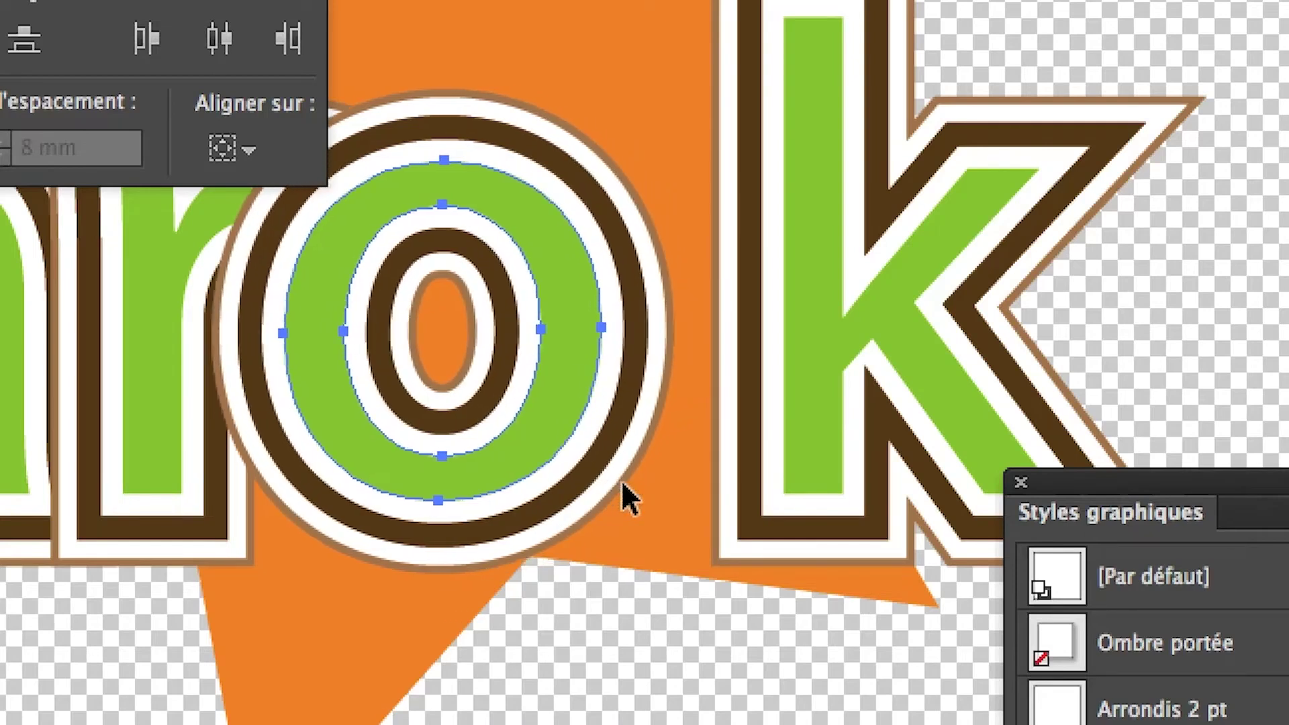
- Nudge the letter "o" back rightward in 0,05 mm increments until its outline meets the "k" again
key("Right")
key("Right")
key("Right")
key("Right")
key("Right")
key("Right")
key("Right")
key("Right")
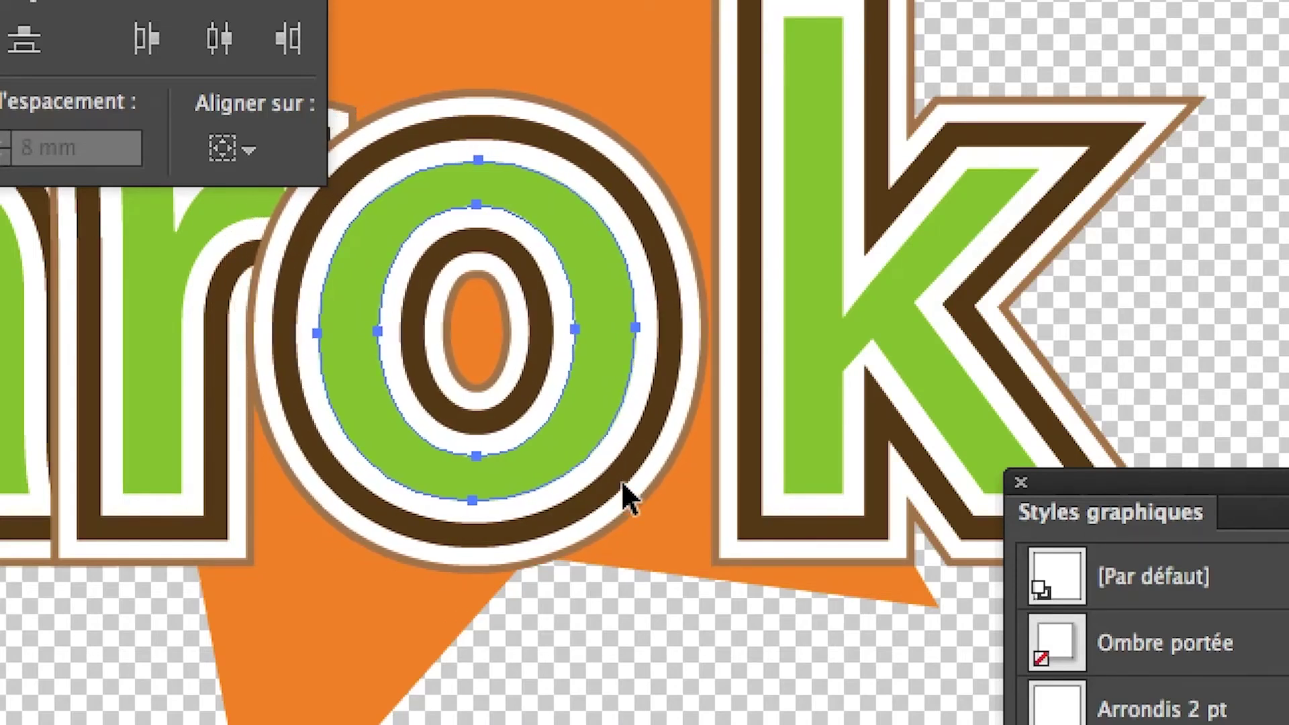
key("Right")
key("Right")
key("Right")
key("Right")
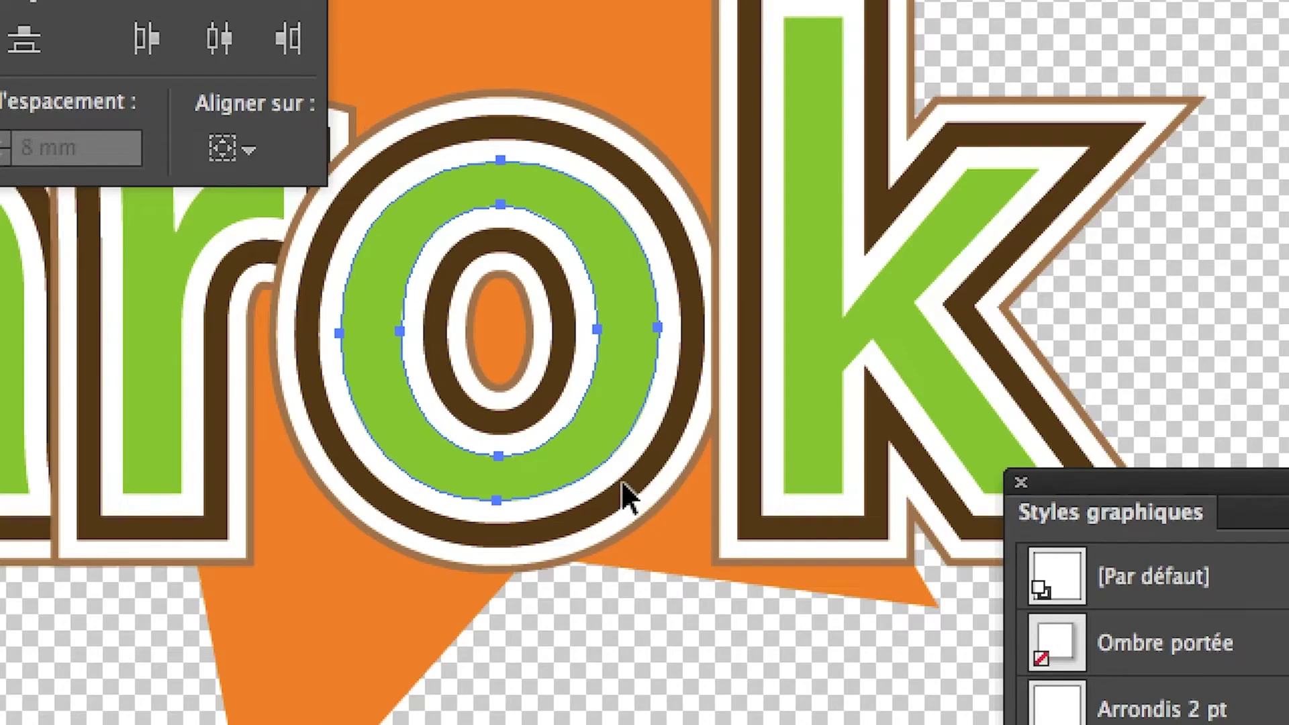
key("Right")
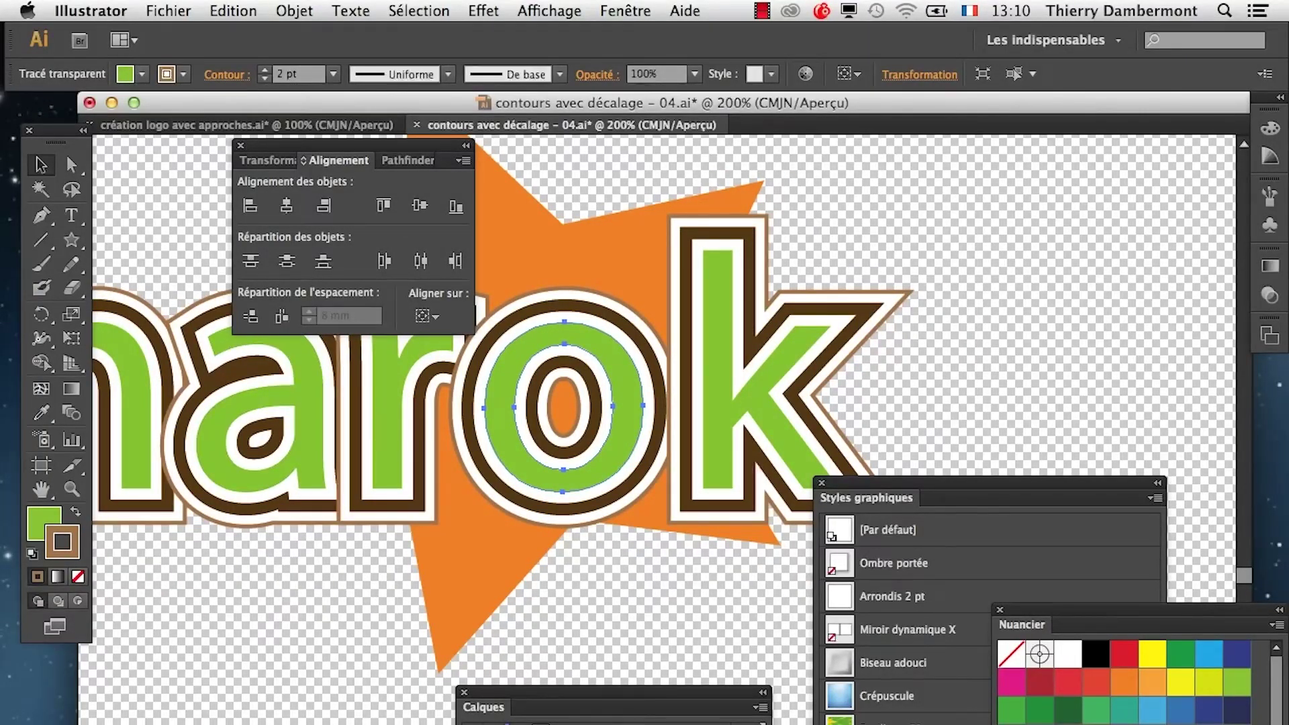
- Set the keyboard increment to 1 mm in the General preferences and apply it
left_click(91, 11)
mouse_move(263, 69)
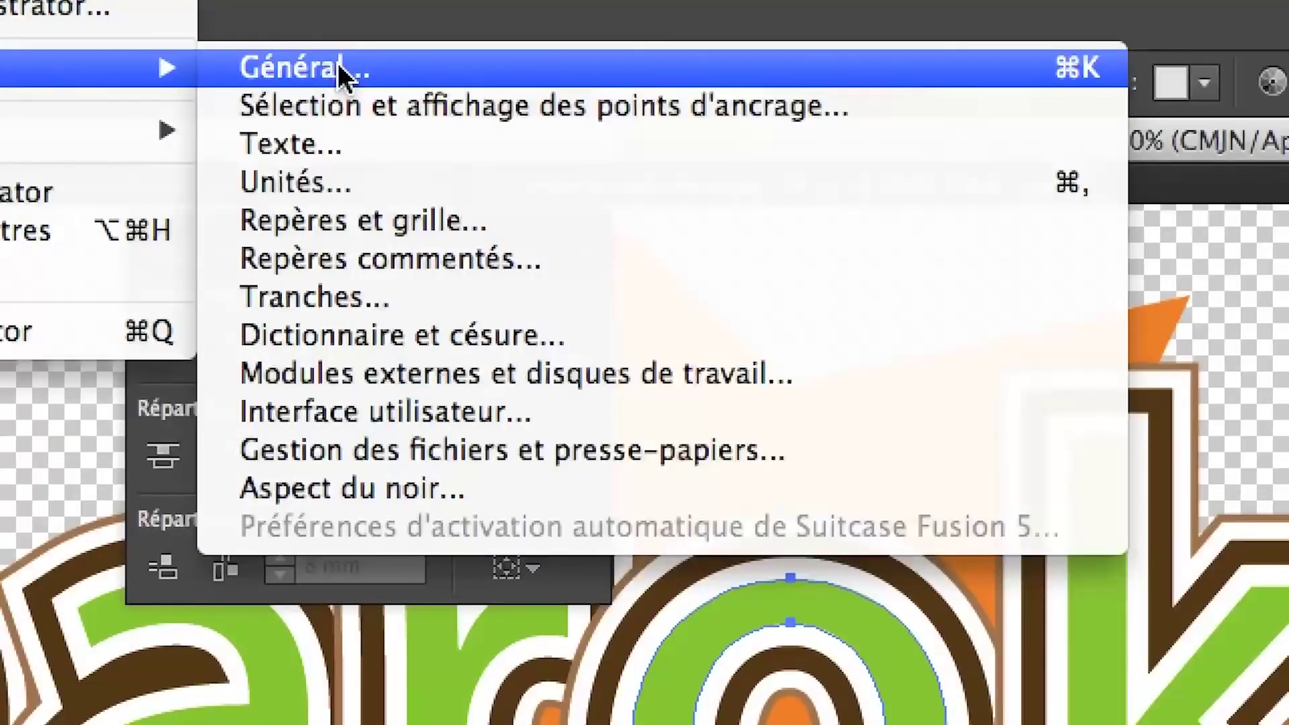
left_click(337, 63)
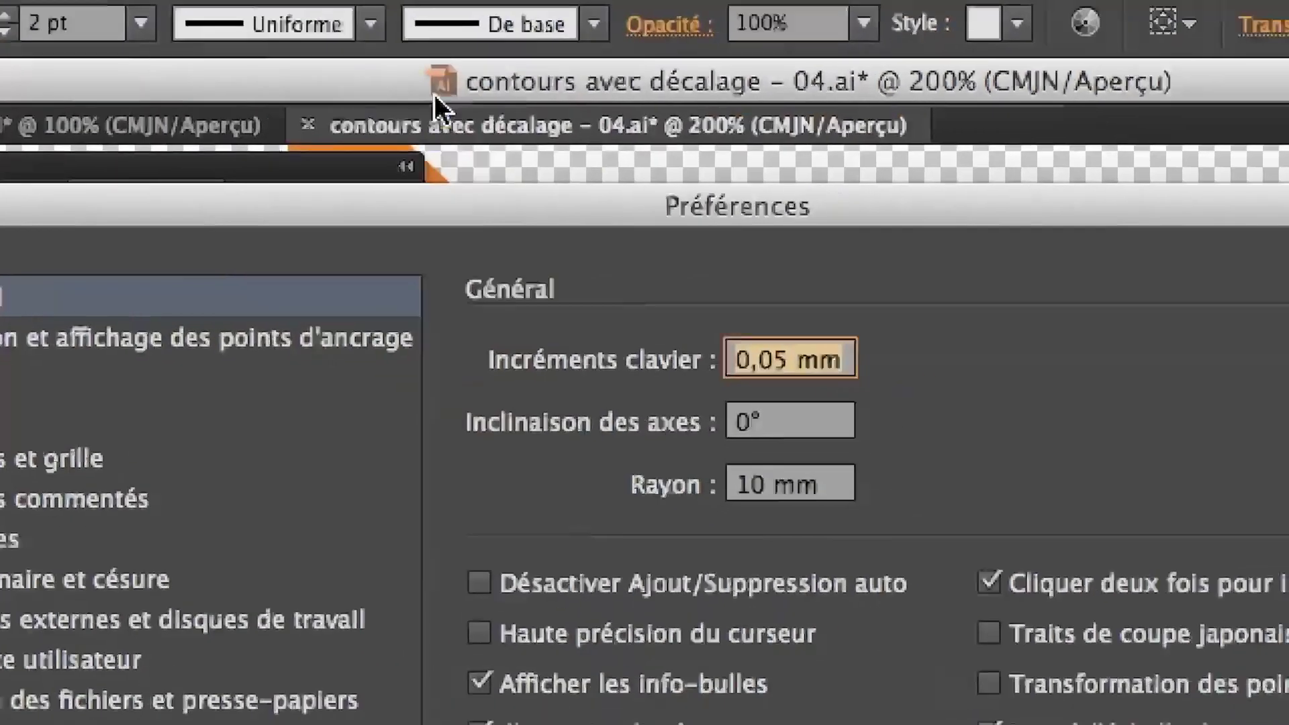
left_click_drag(780, 360, 730, 353)
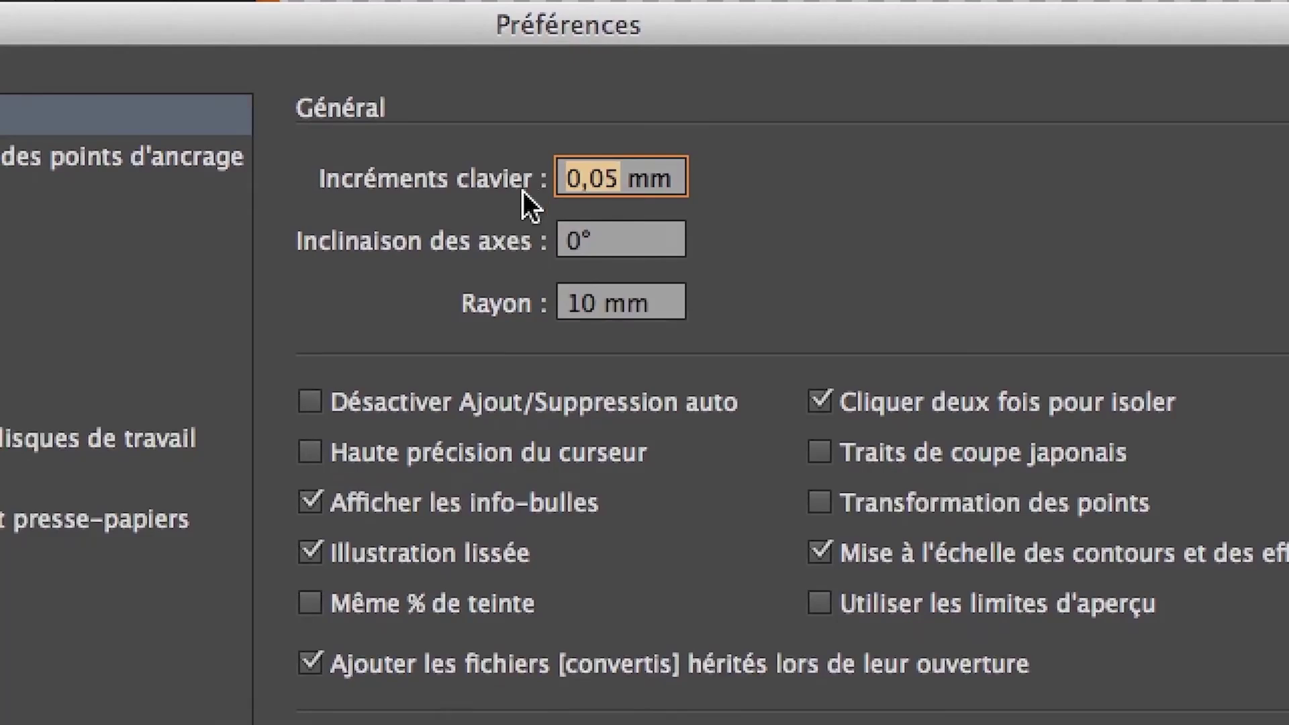
type("1")
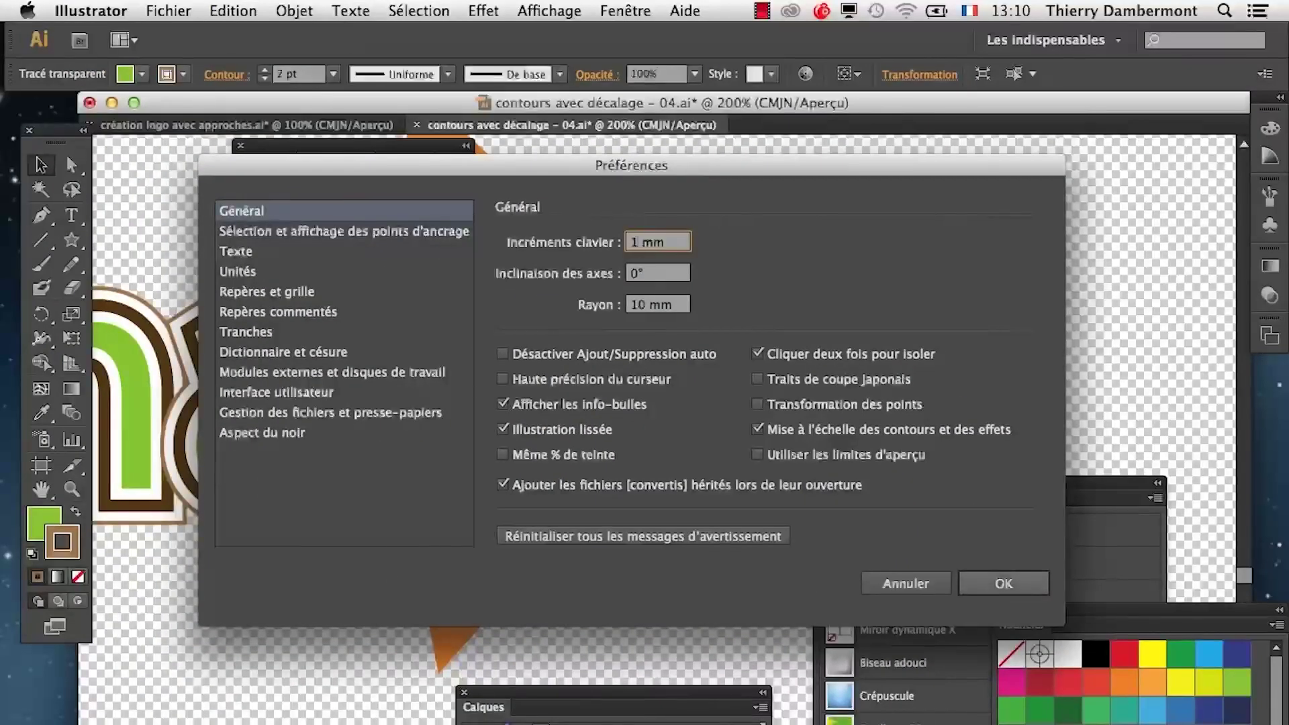
key("Return")
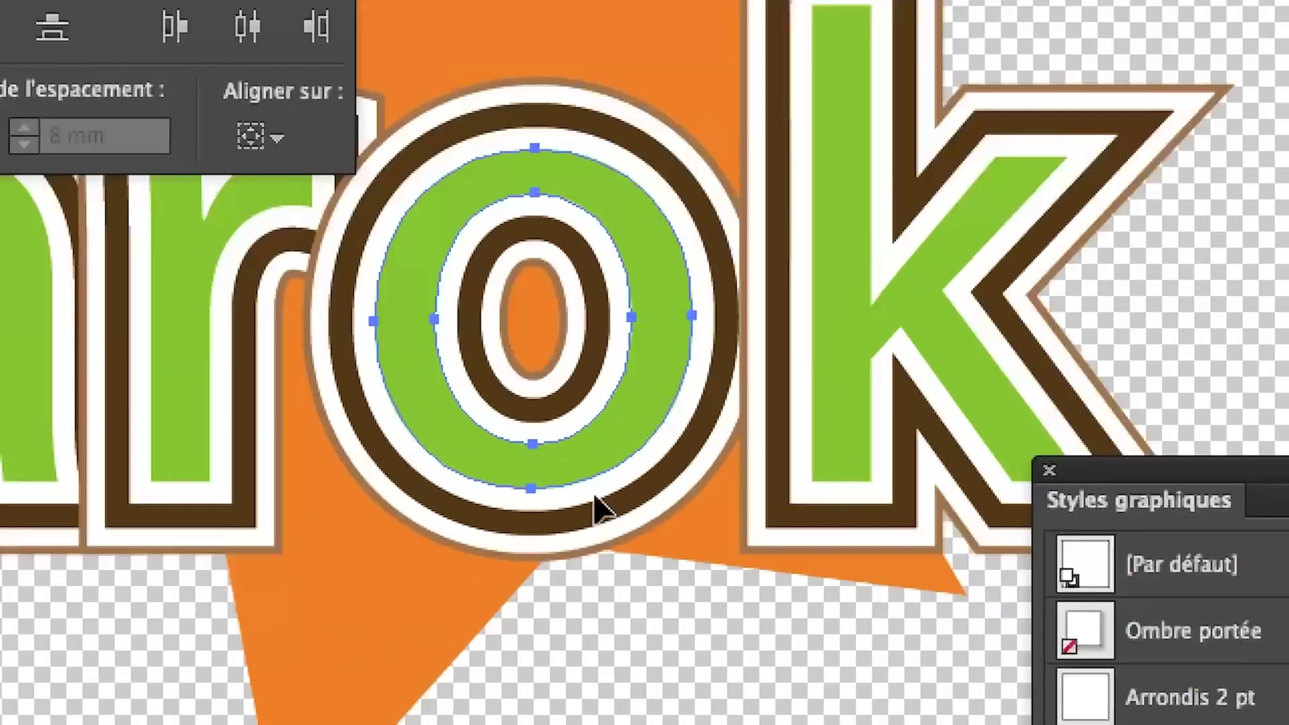
- Test 1 mm nudges on the letter "o" in both directions, leave it one nudge further left, and deselect it
key("Left")
key("Left")
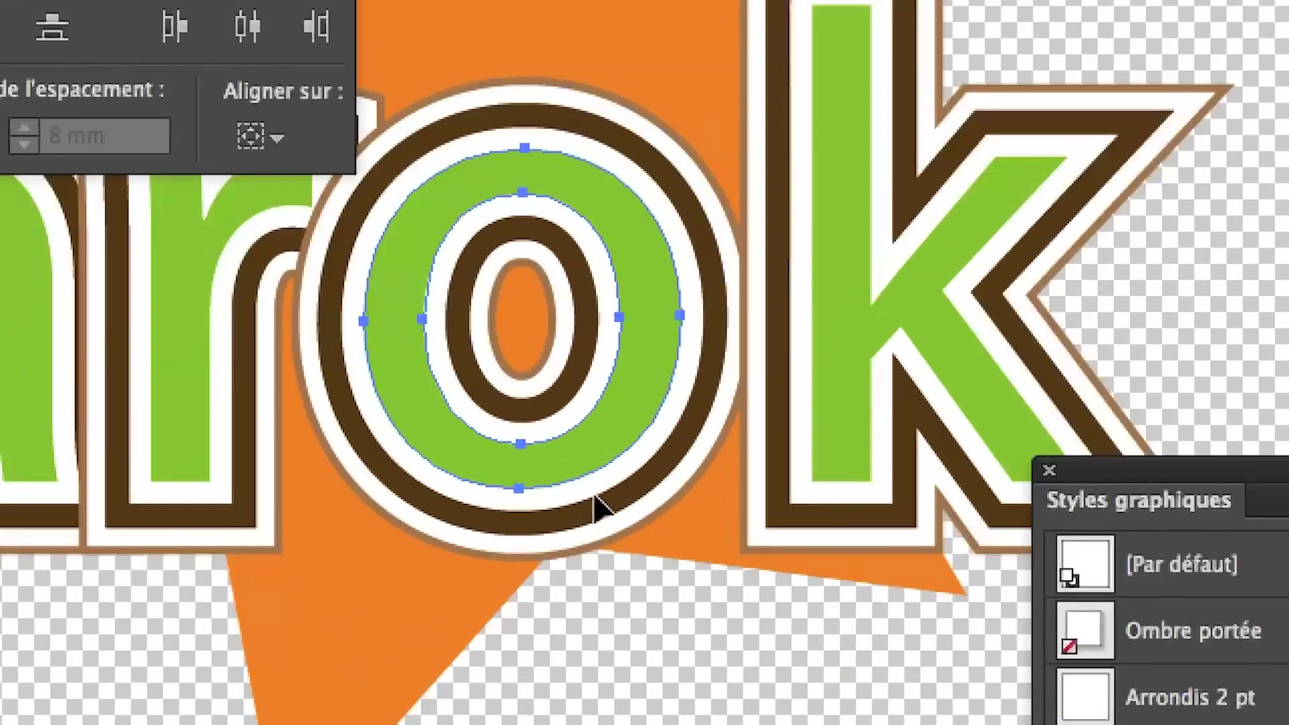
key("Right")
key("Right")
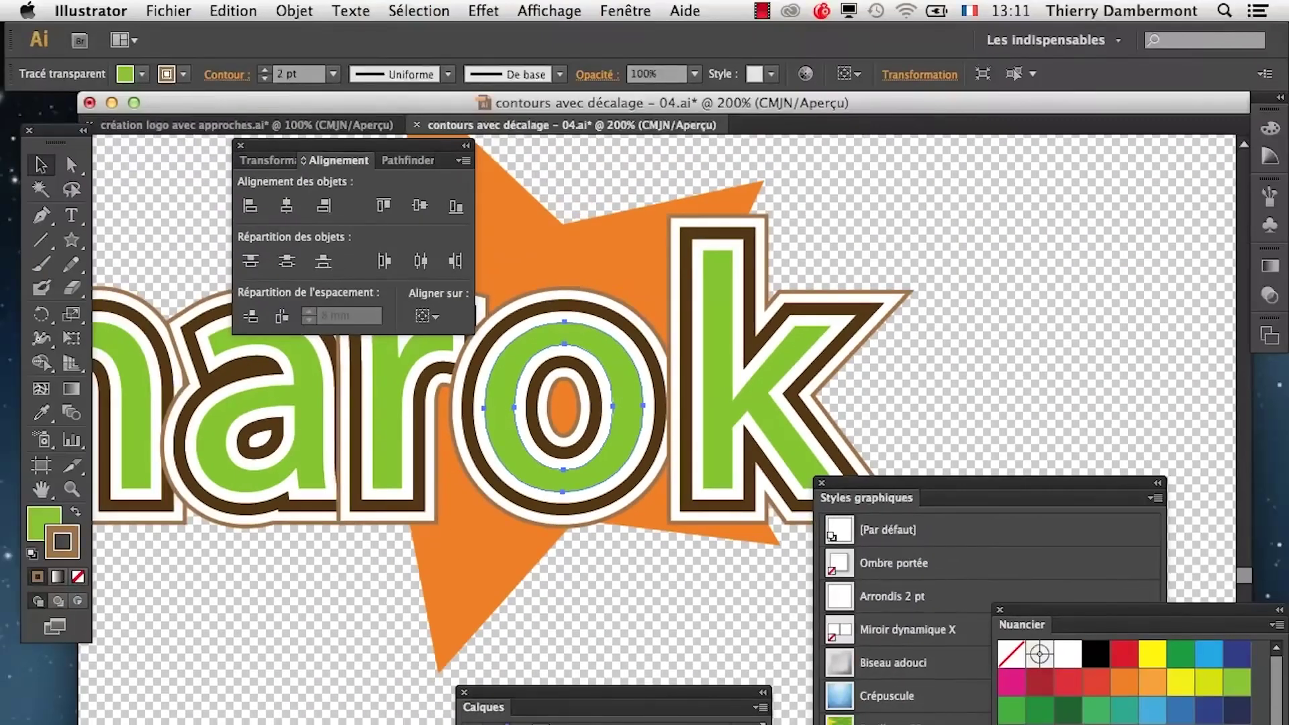
key("Left")
key("super+shift+a")
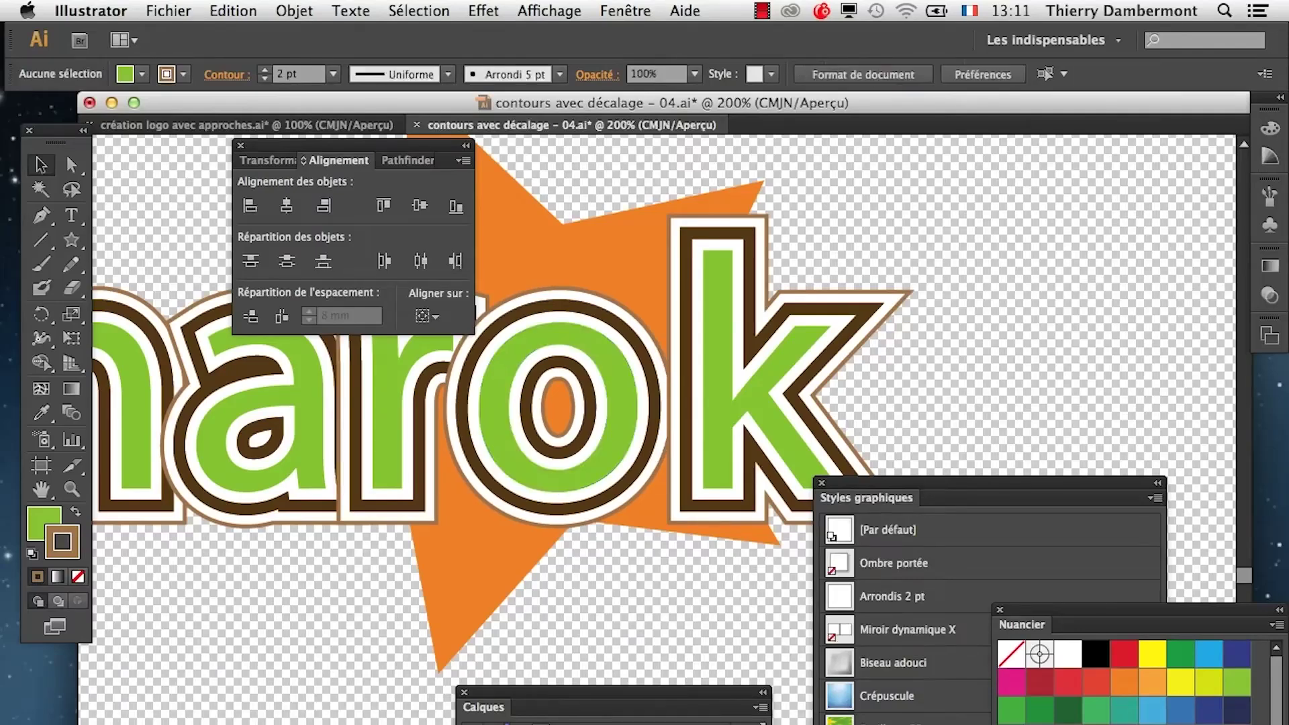
- Examine the letter spacing and overlapping outlines of the Amarok logo, both as a whole and close up around "a", "r" and "o"
key("super+minus")
key("super+minus")
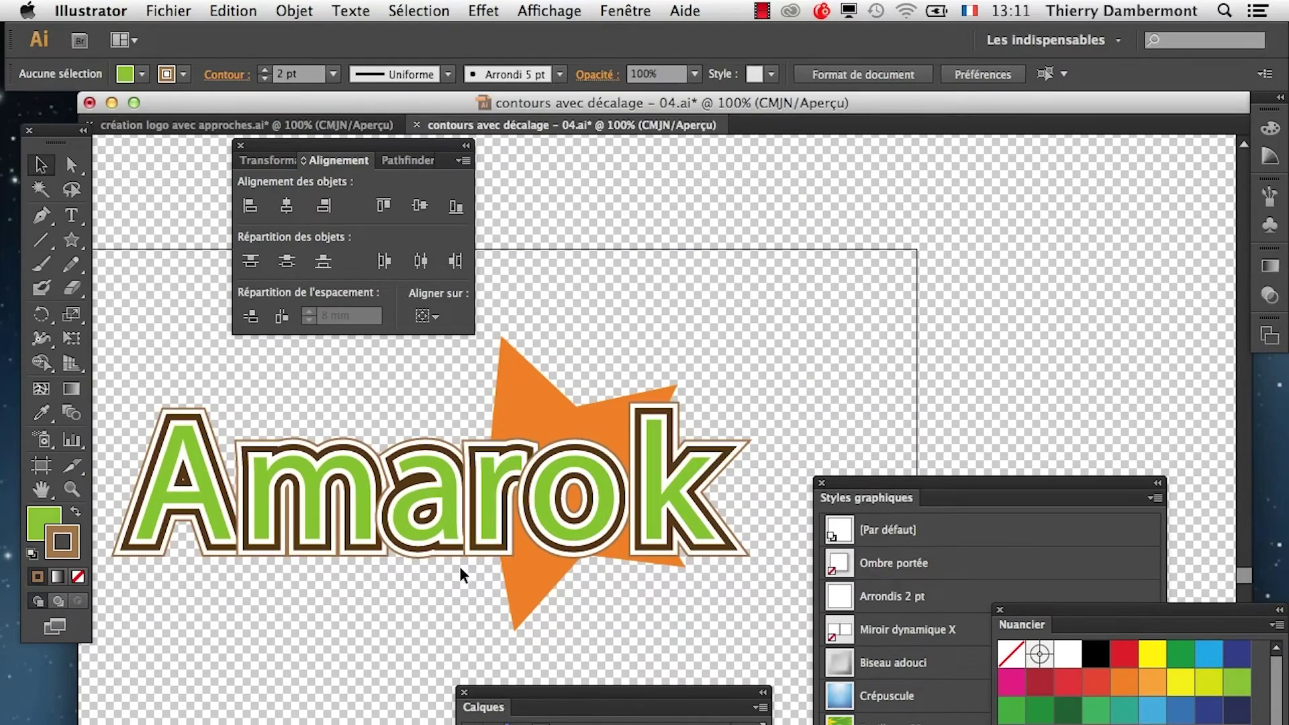
scroll(459, 566, "up", 3)
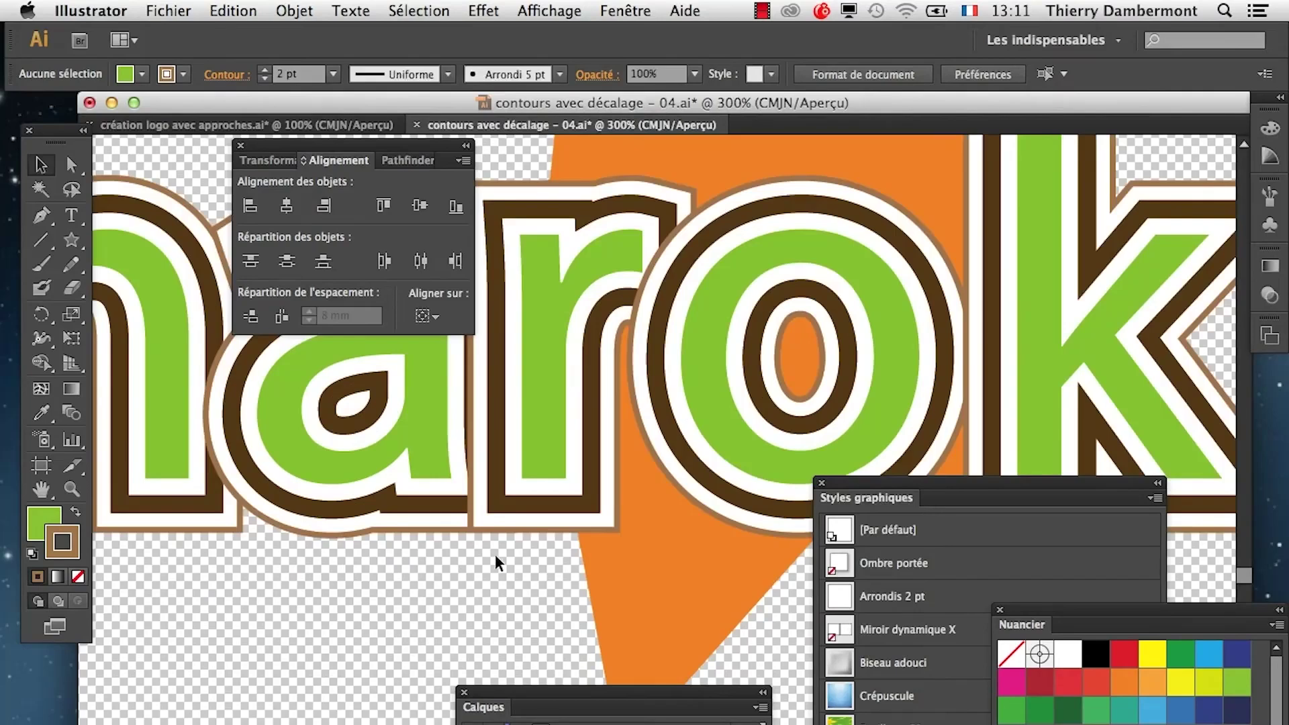
scroll(598, 510, "up", 2)
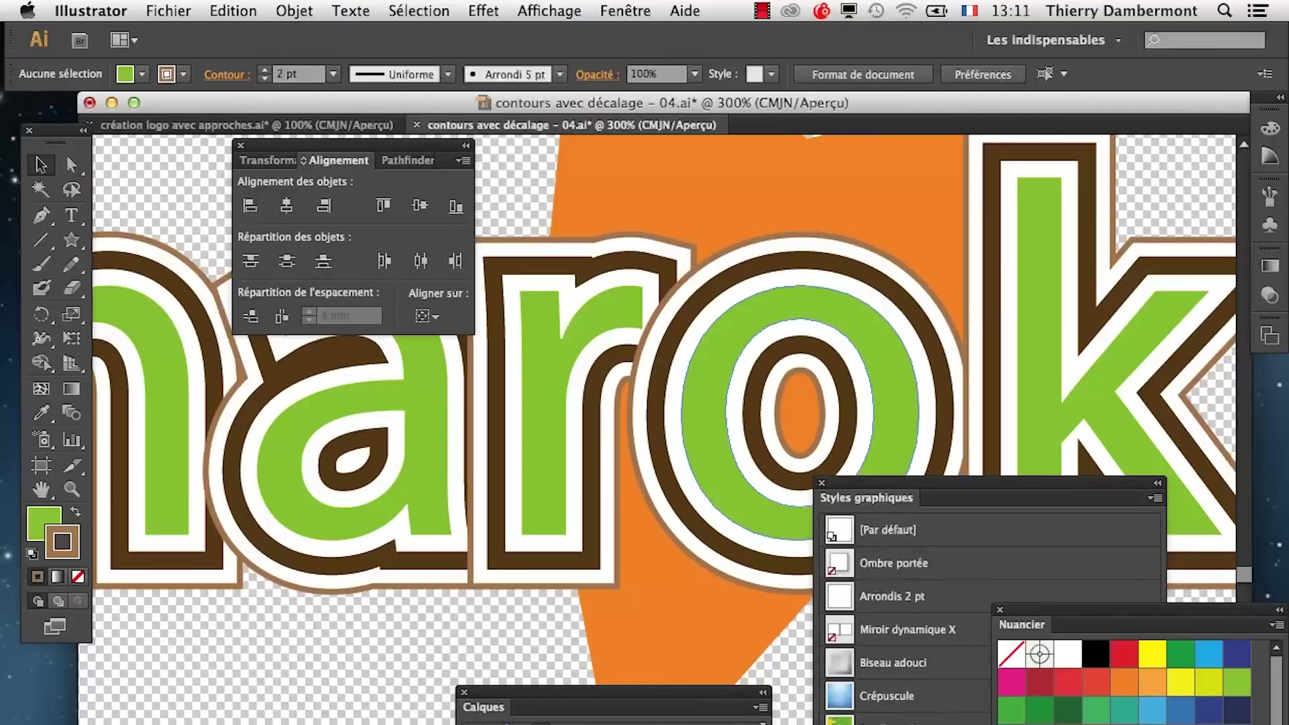
key("super+minus")
key("super+minus")
key("super+minus")
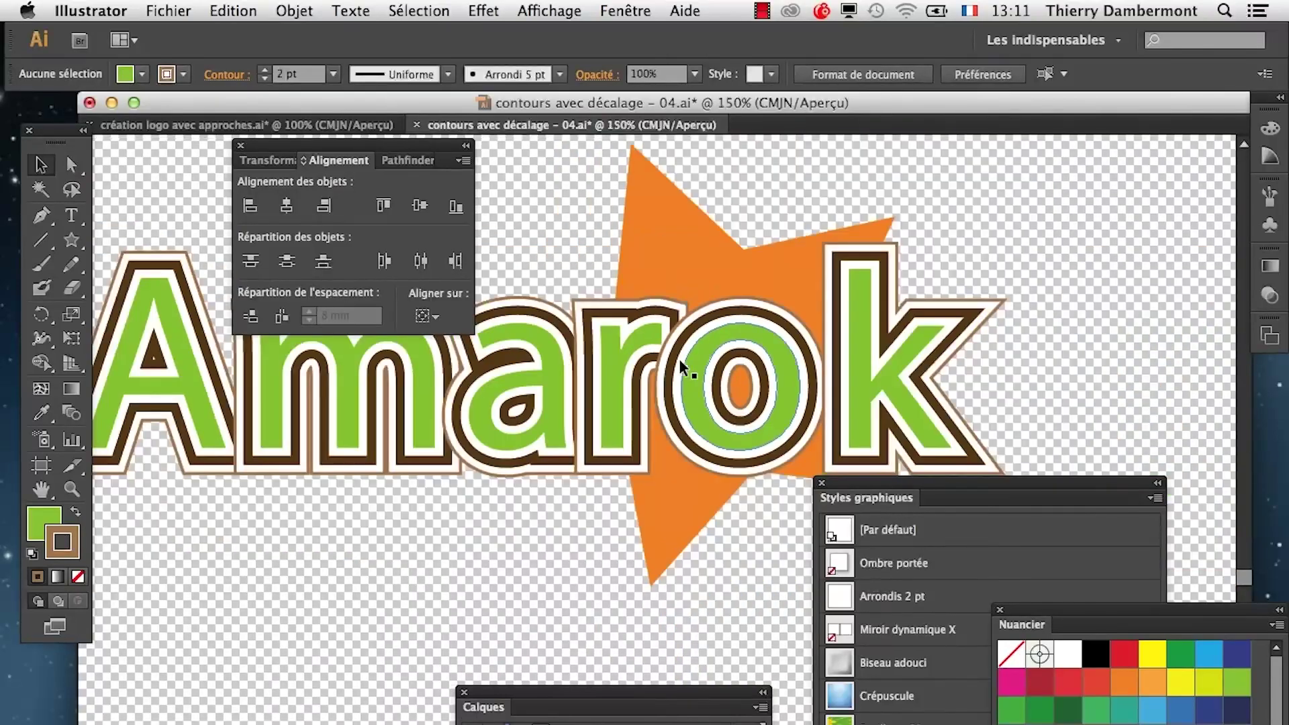
key("super+minus")
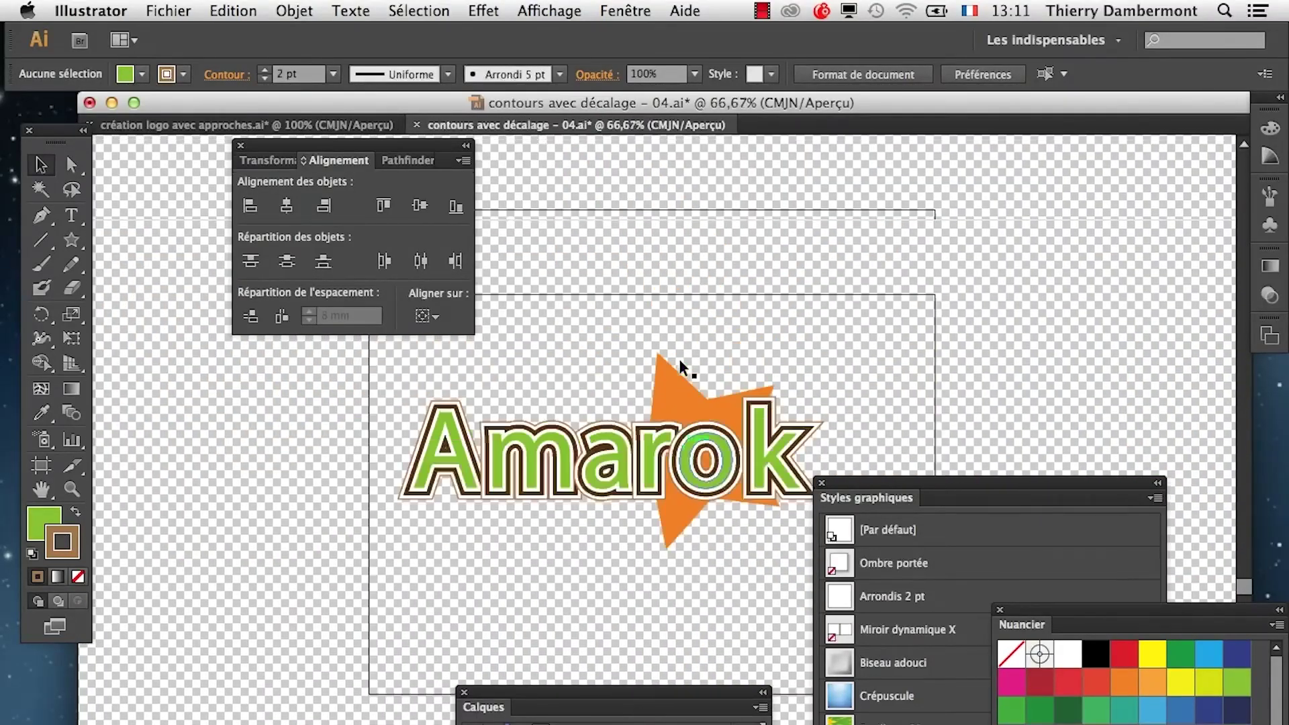
- Rearrange the Graphic Styles and Layers panels so both are accessible, and hide the locked orange star path
left_click_drag(856, 480, 912, 501)
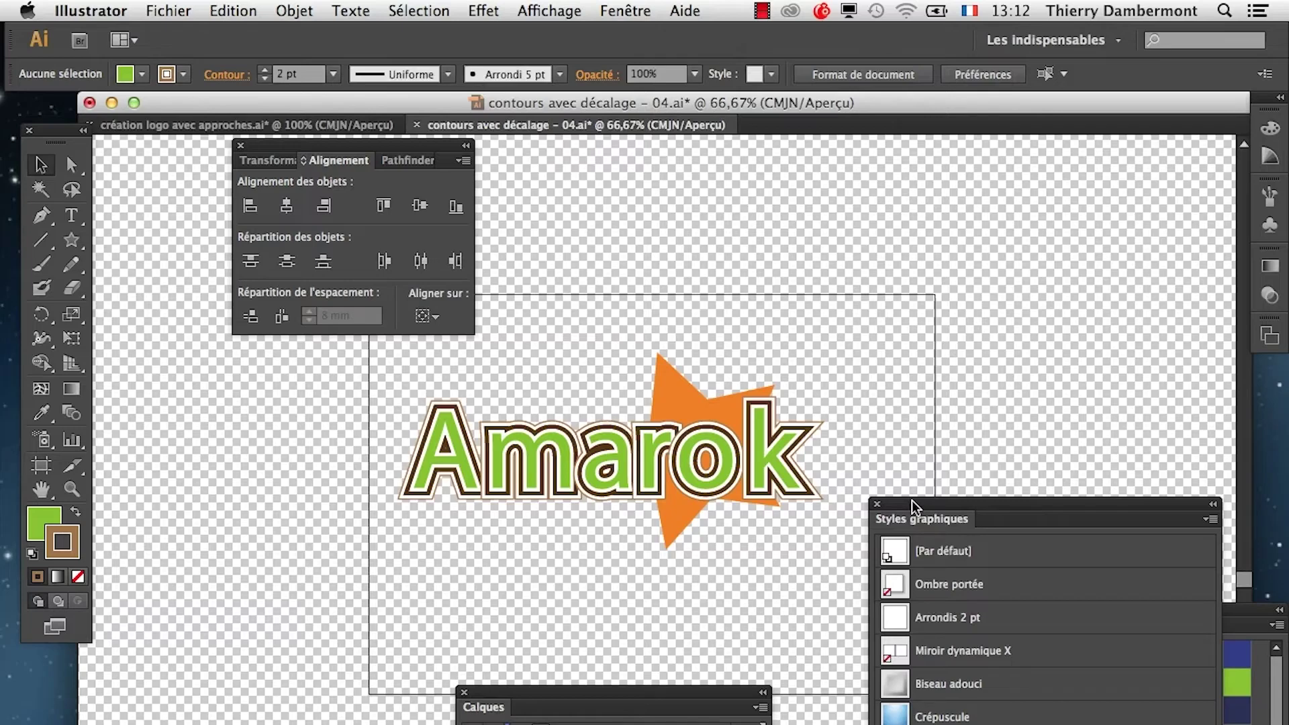
left_click_drag(923, 504, 920, 260)
left_click_drag(528, 683, 840, 194)
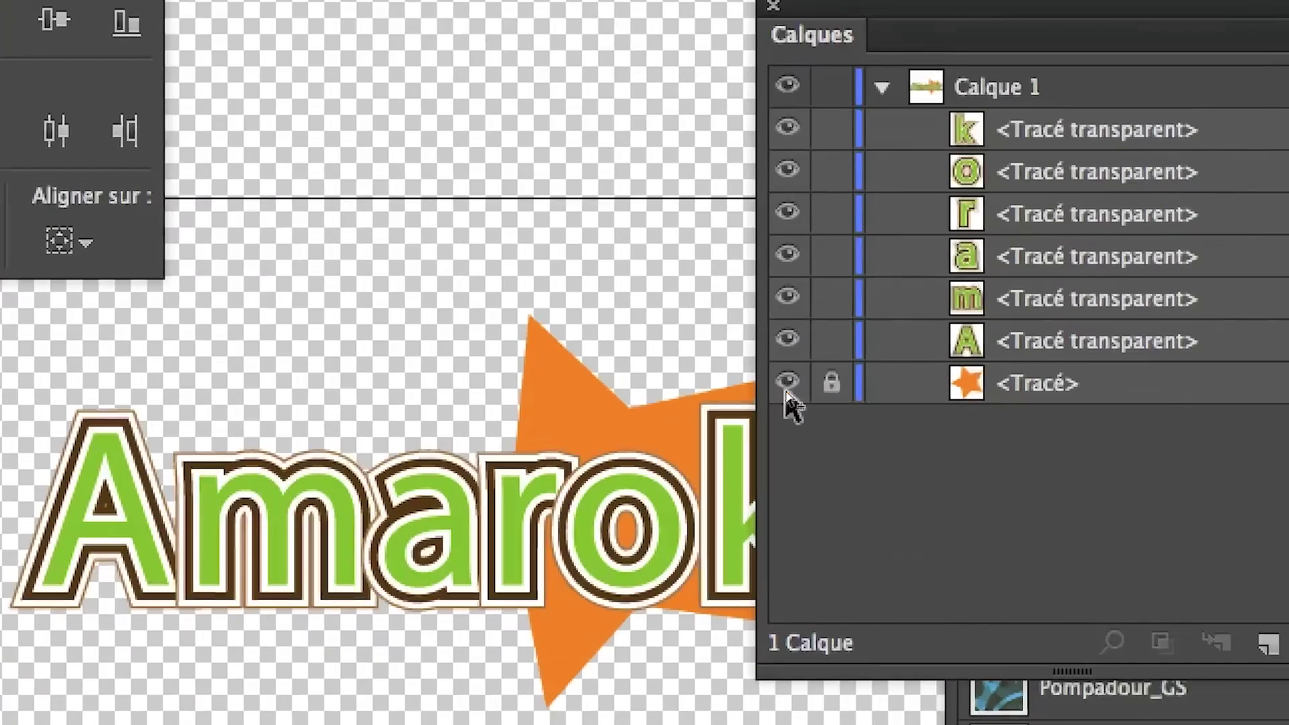
left_click(786, 387)
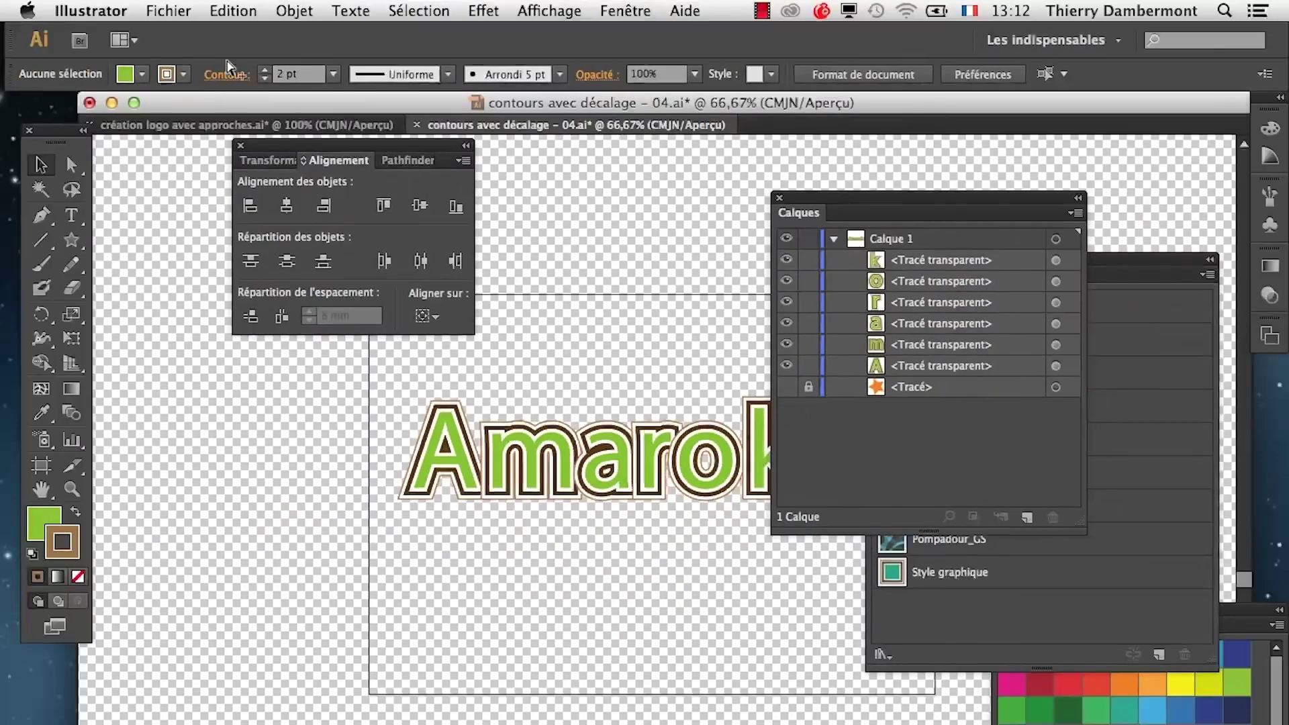
- Save the document under the new name "logo multicontours de AI.ai" in Adobe Illustrator format with the Illustrator CS6 options
left_click(176, 10)
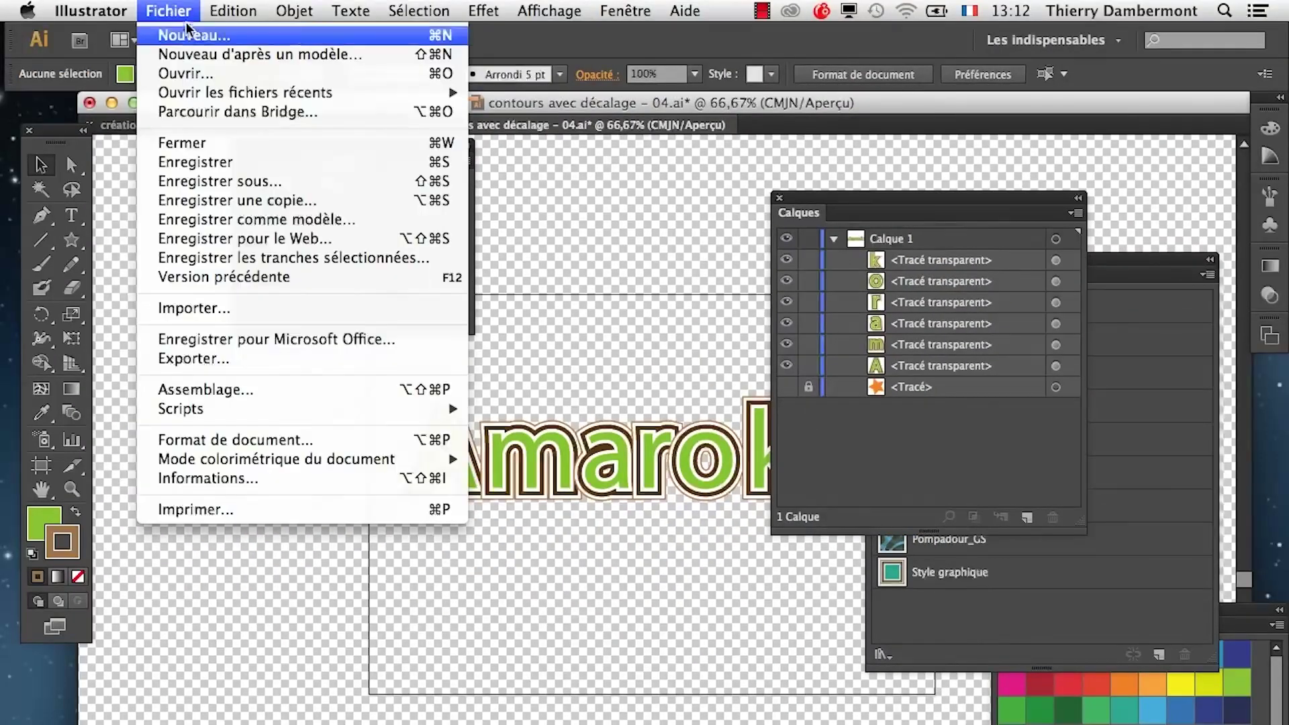
left_click(278, 179)
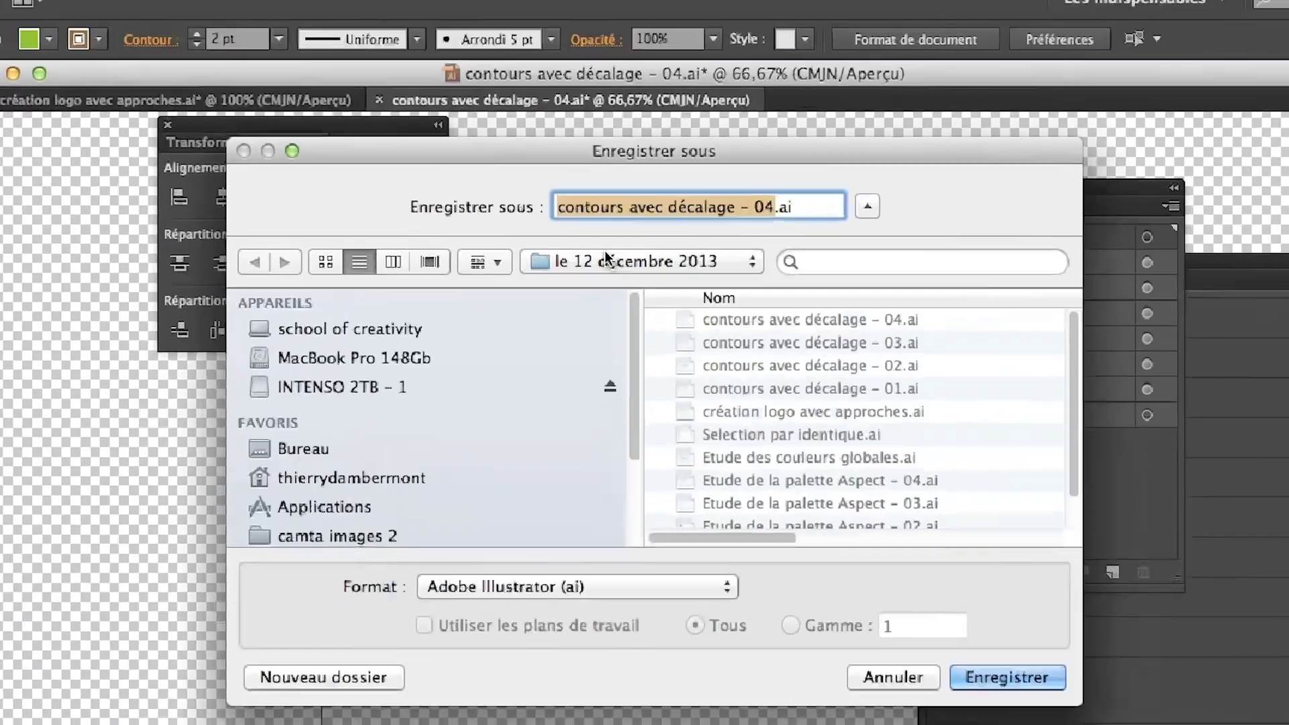
type("logo")
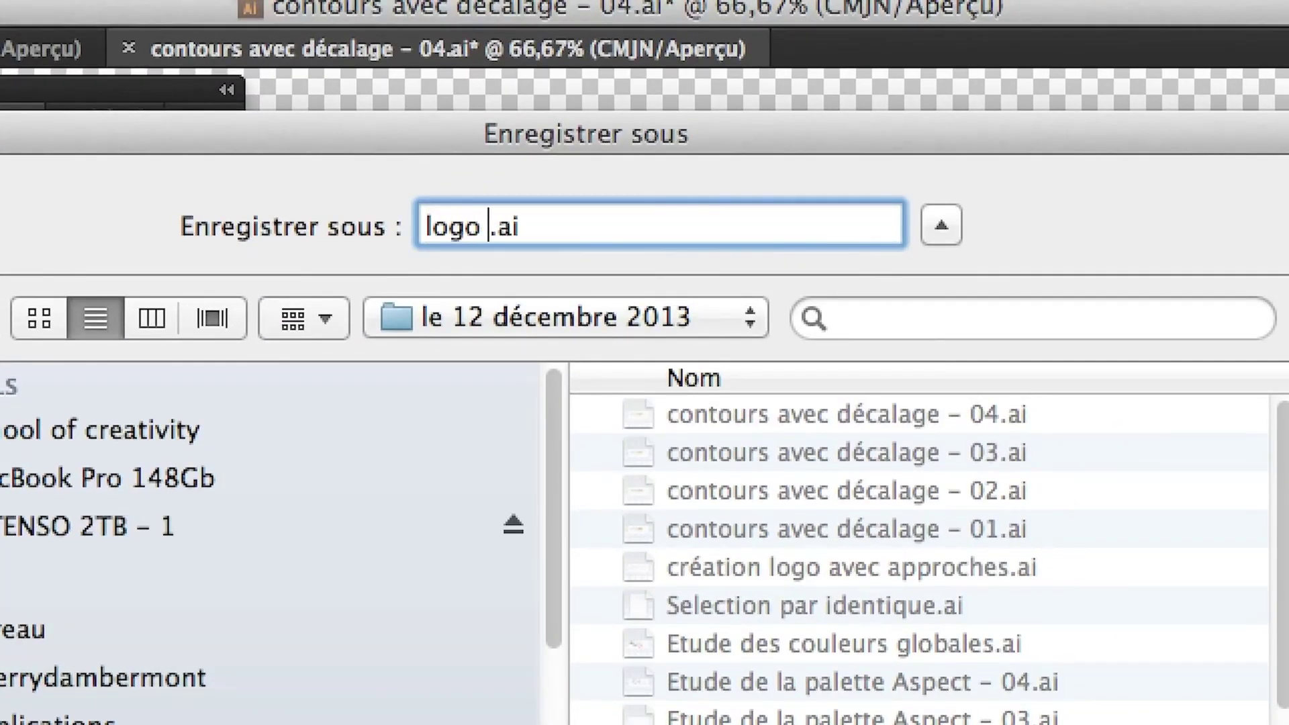
type(" multico")
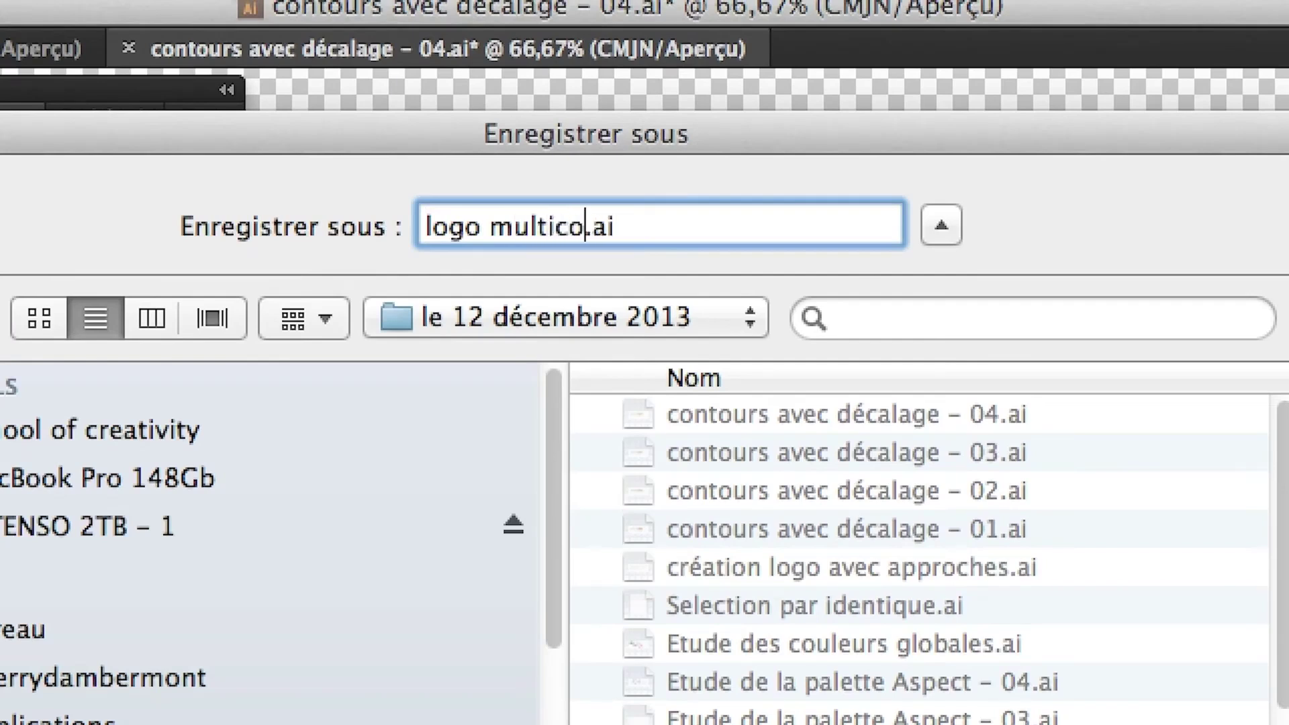
type("ntours de AI")
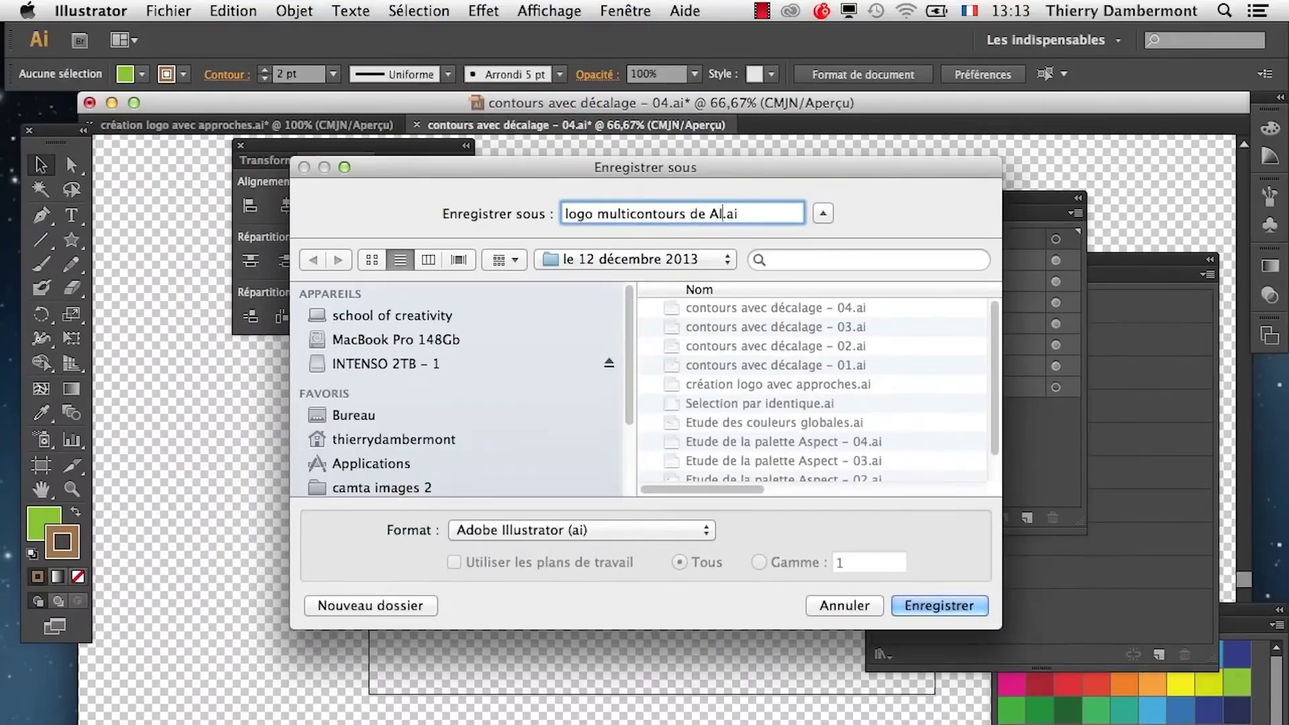
key("Return")
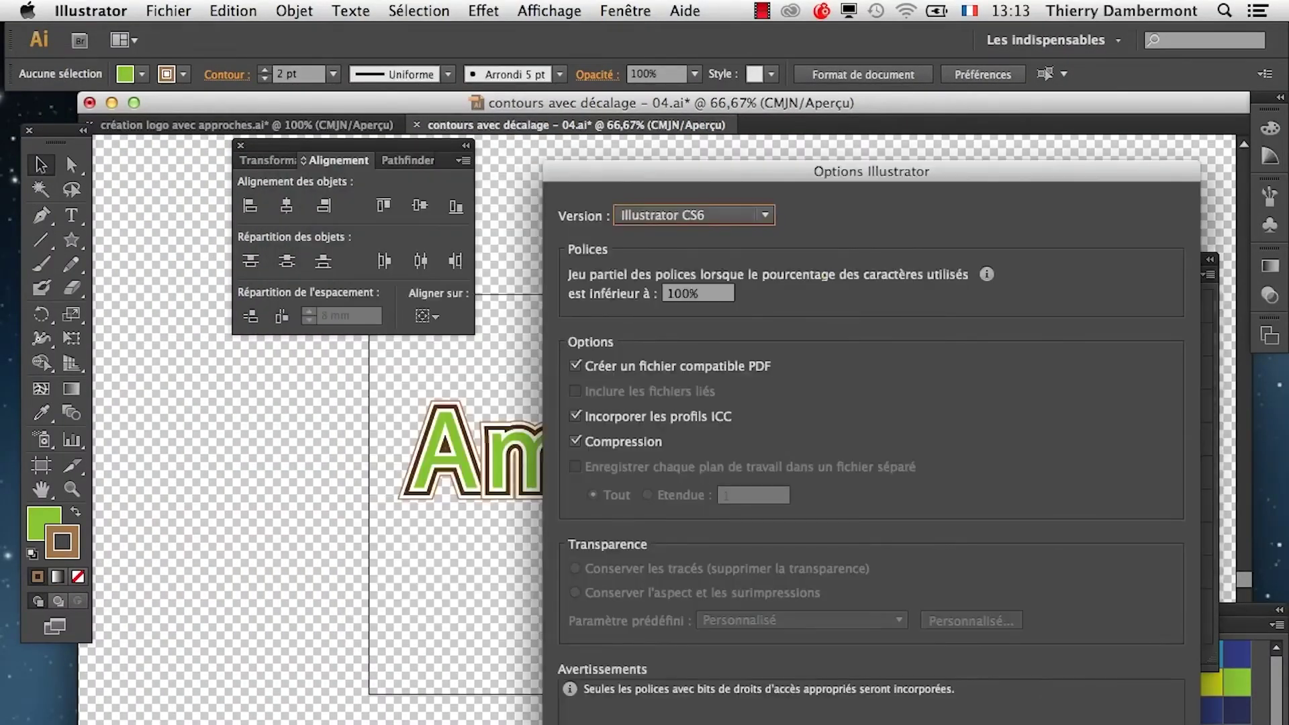
key("Return")
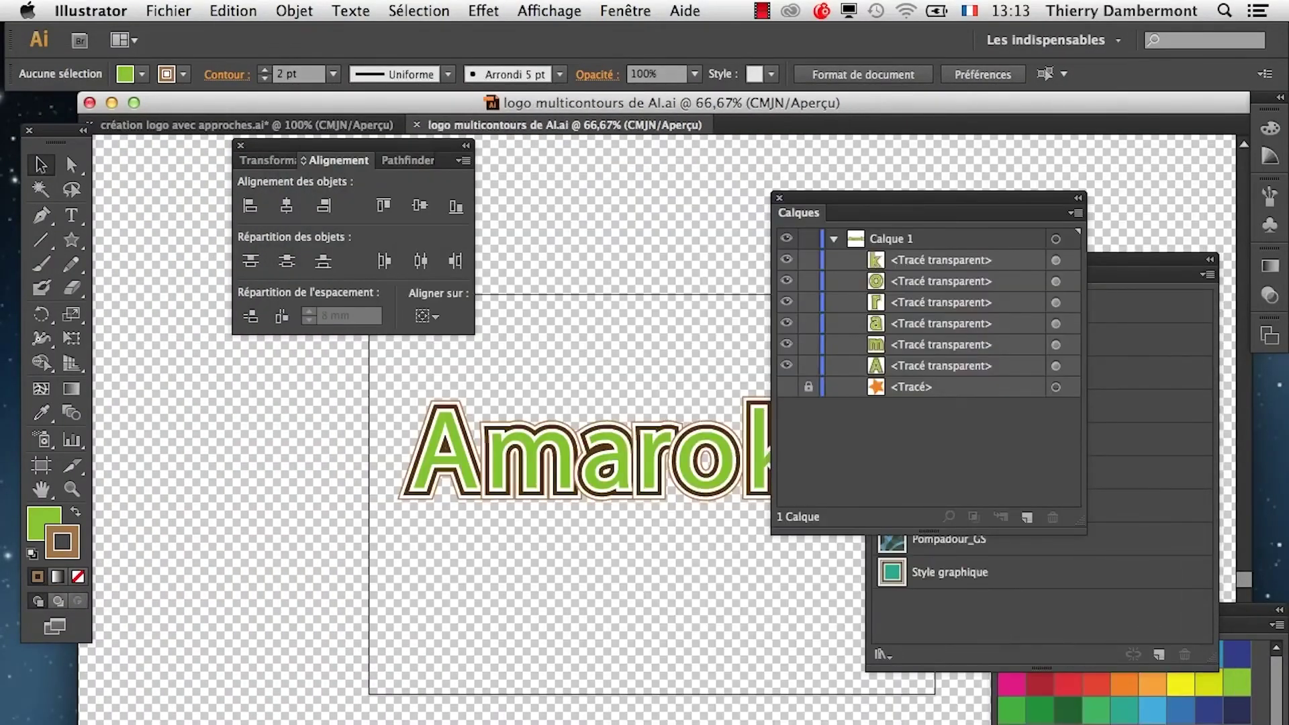
- Move the Layers panel clear of the logo and narrow the artboard so its right edge cuts through the letter "o"
left_click(41, 489)
left_click_drag(570, 430, 418, 500)
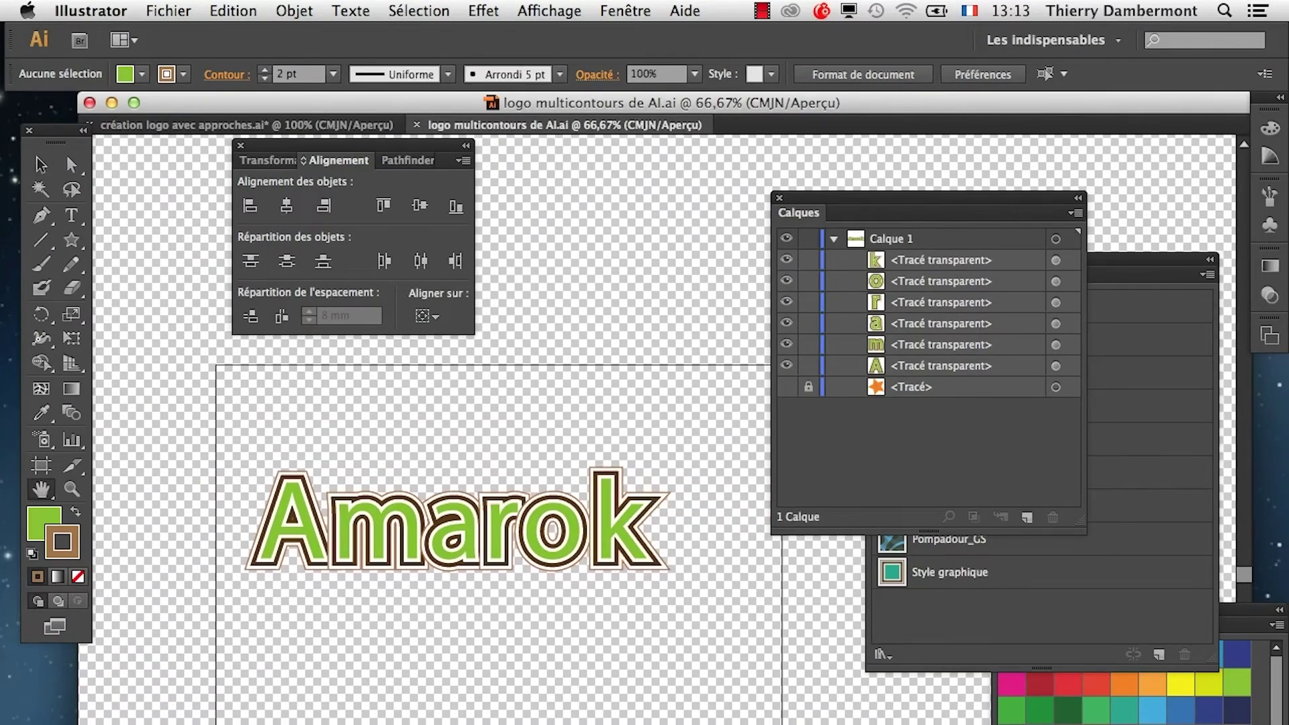
left_click_drag(926, 197, 1041, 162)
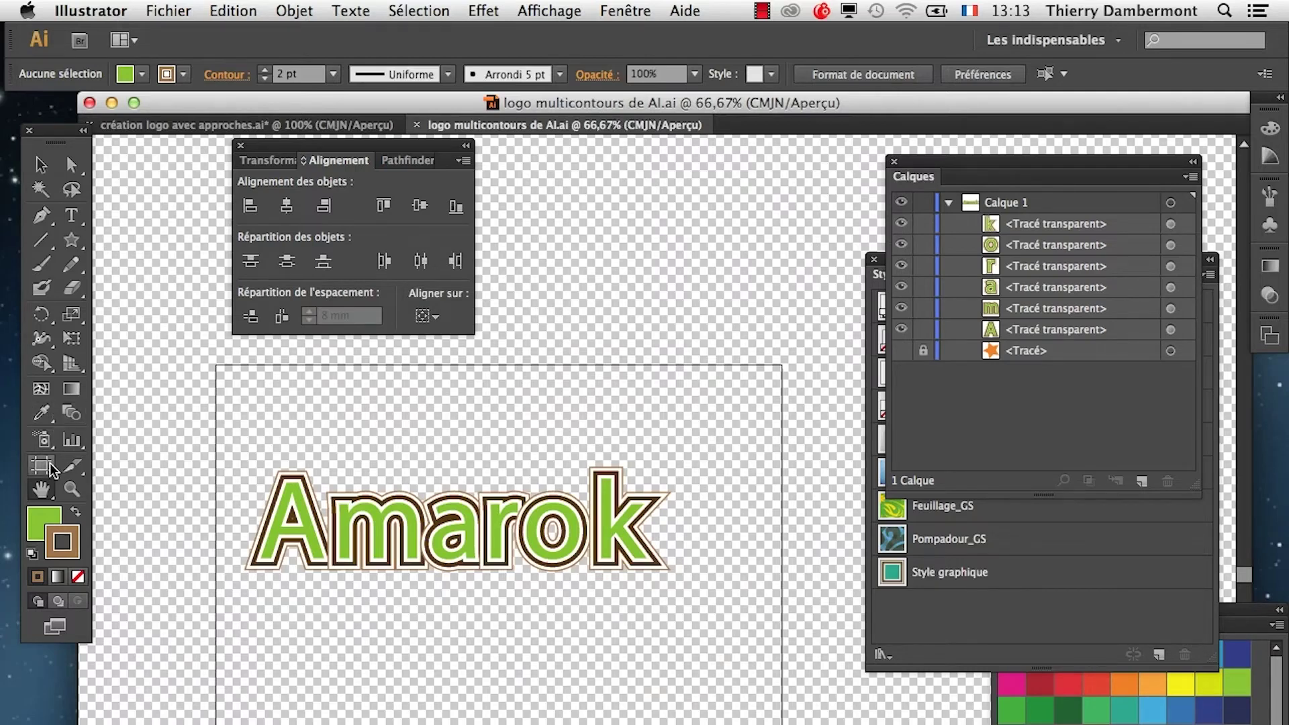
left_click(41, 464)
left_click_drag(782, 564, 576, 551)
left_click(41, 165)
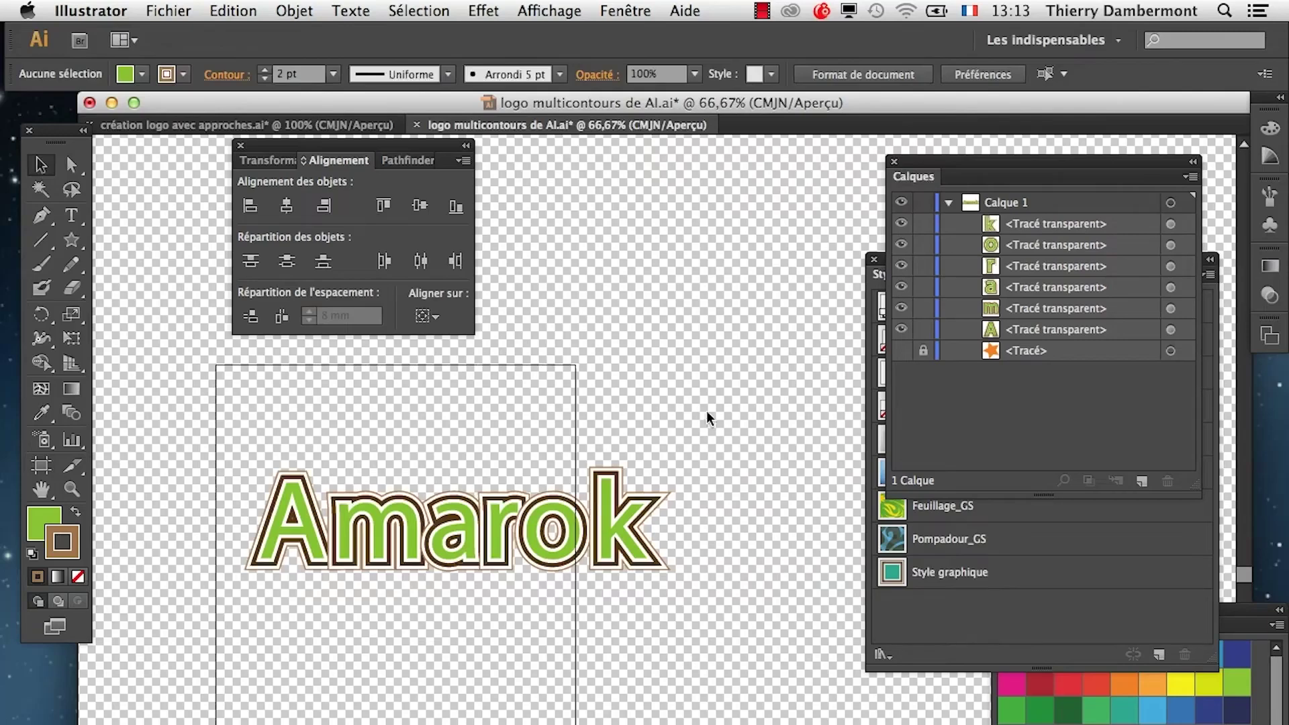
- Hide the transparency grid and resize the artboard to frame the whole Amarok logo with a small margin around it
left_click(527, 10)
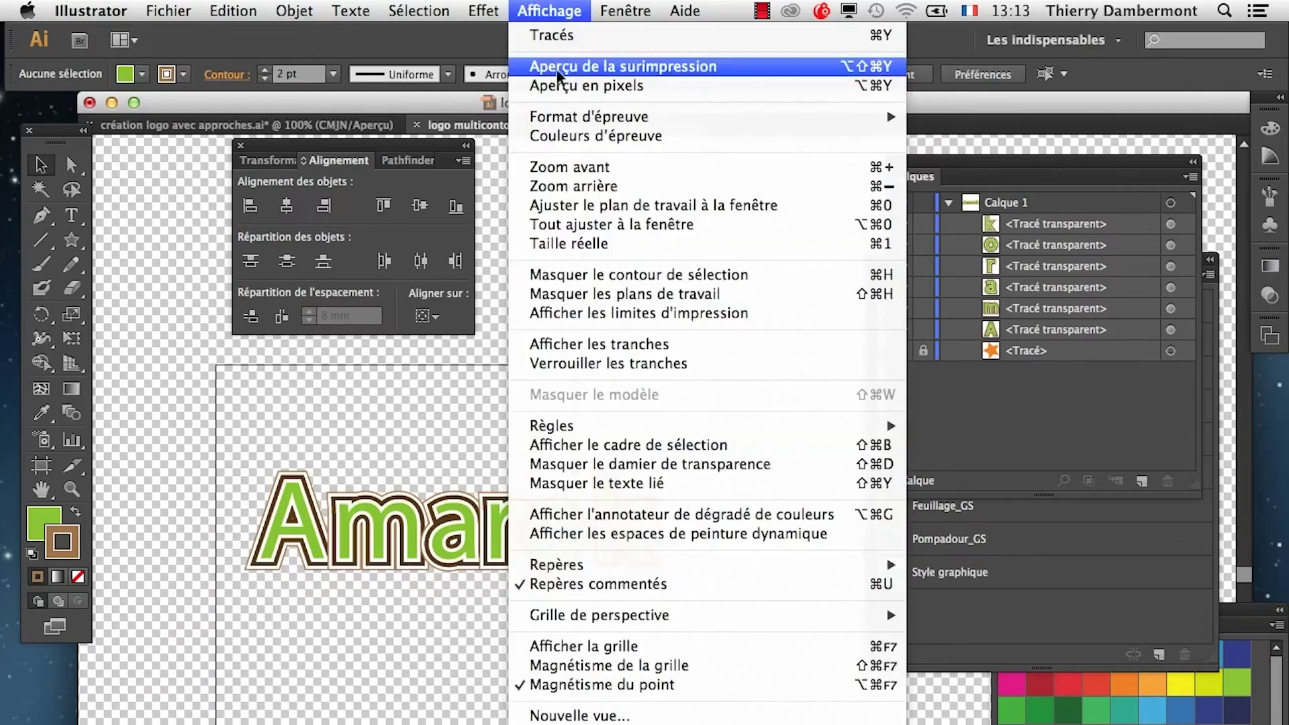
left_click(666, 466)
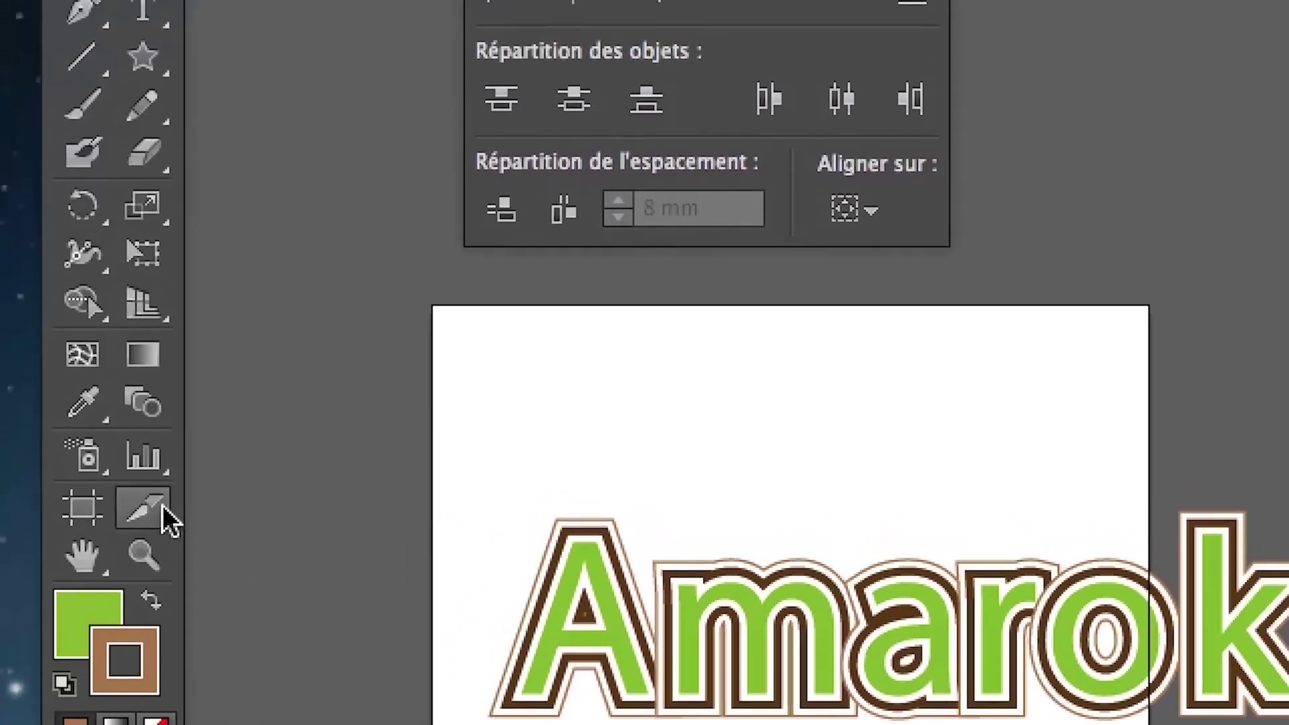
left_click(94, 517)
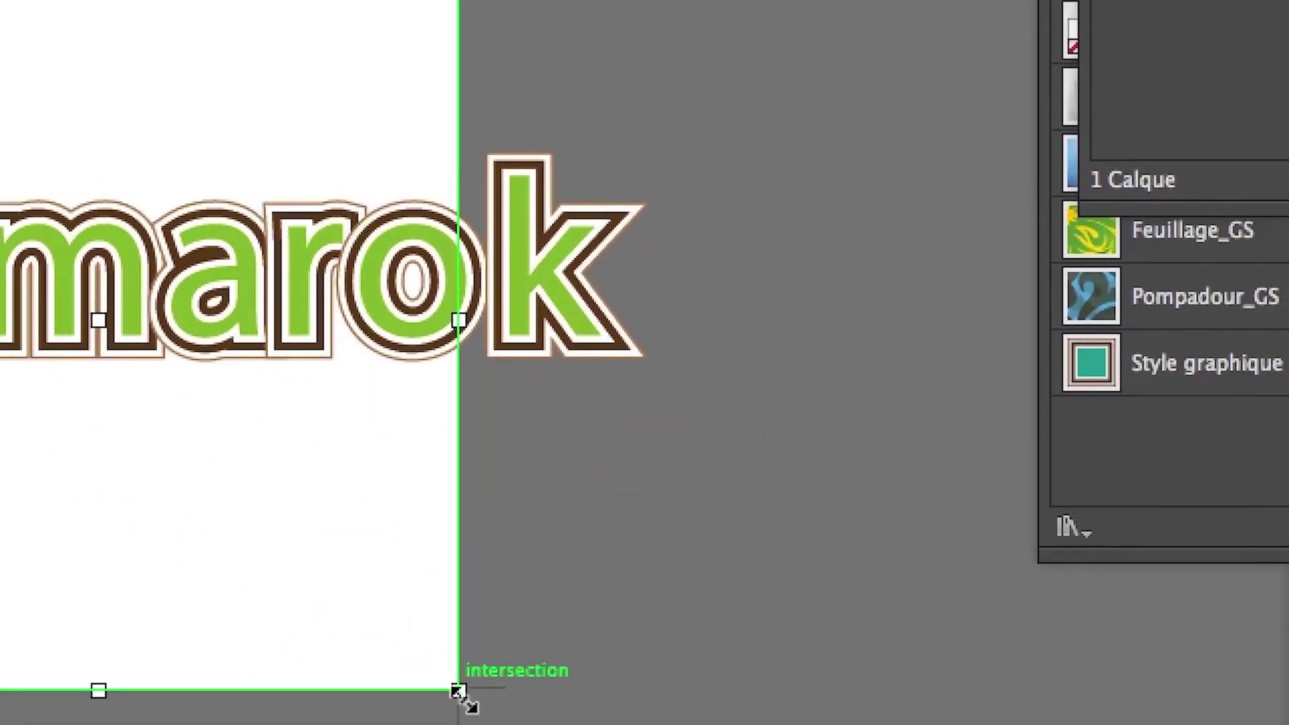
left_click_drag(458, 692, 818, 446)
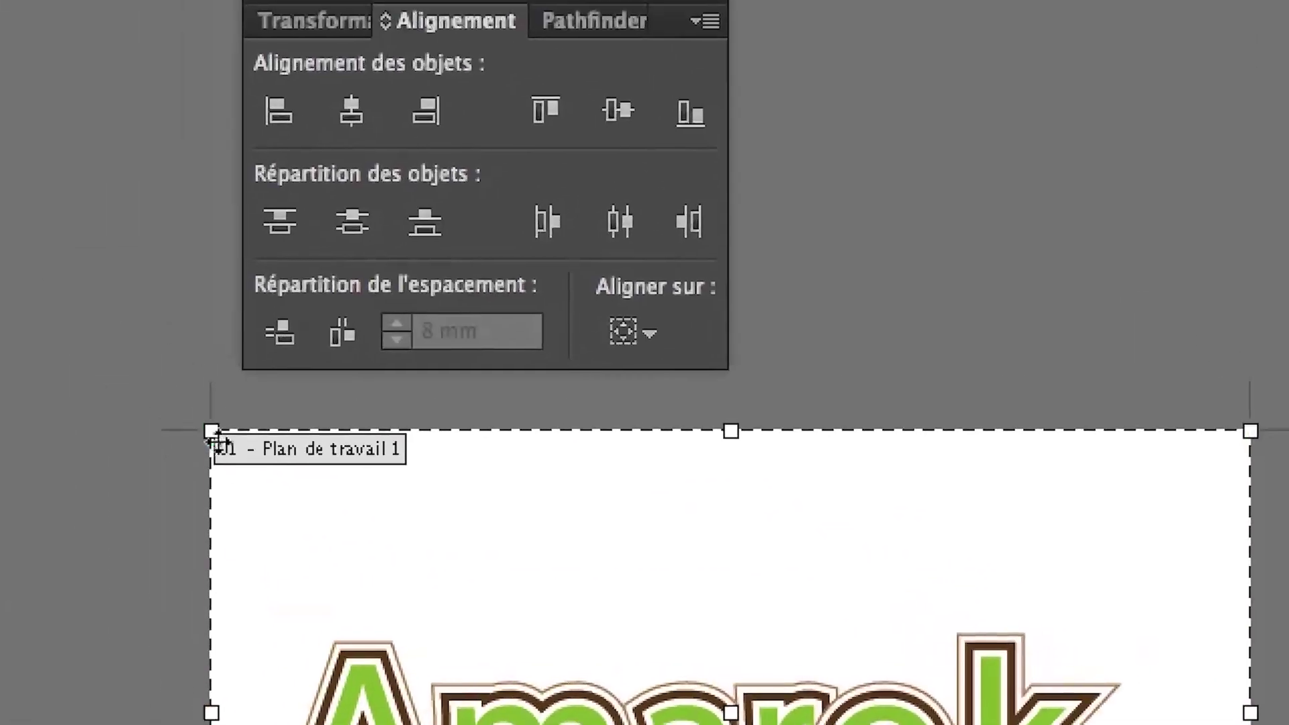
left_click_drag(215, 432, 221, 481)
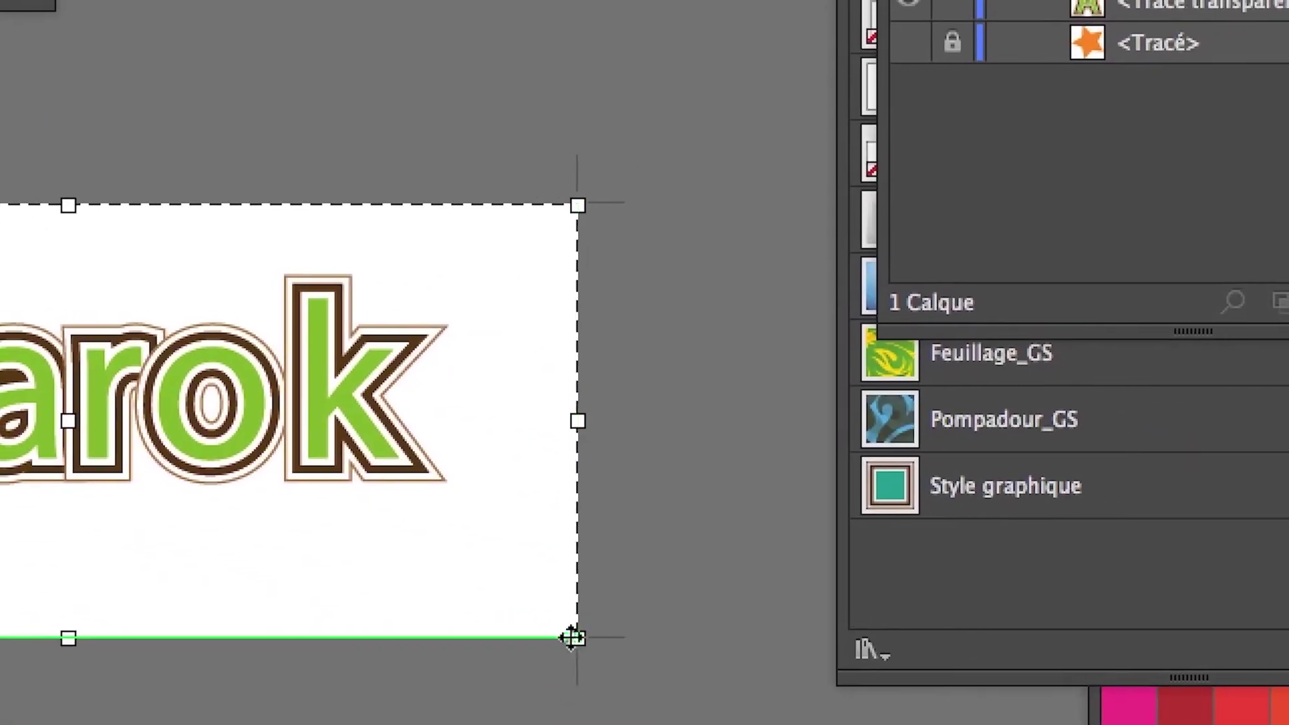
left_click_drag(572, 638, 537, 595)
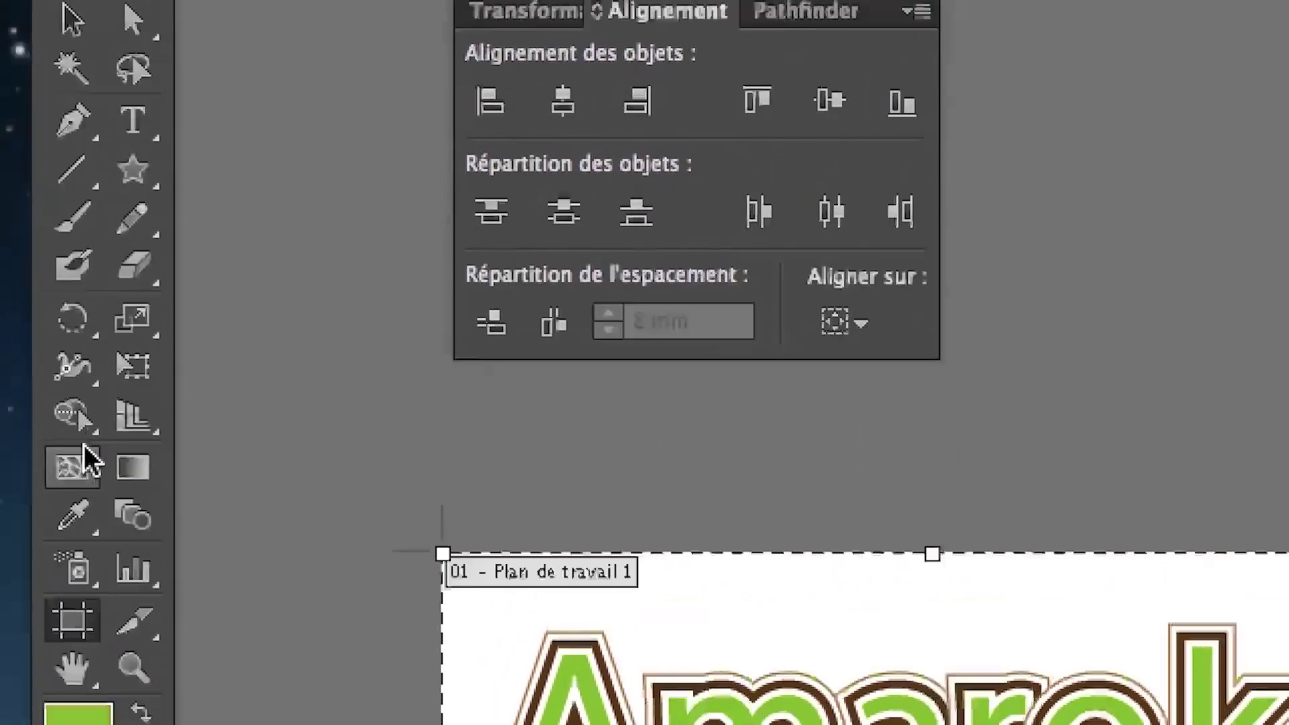
left_click(86, 15)
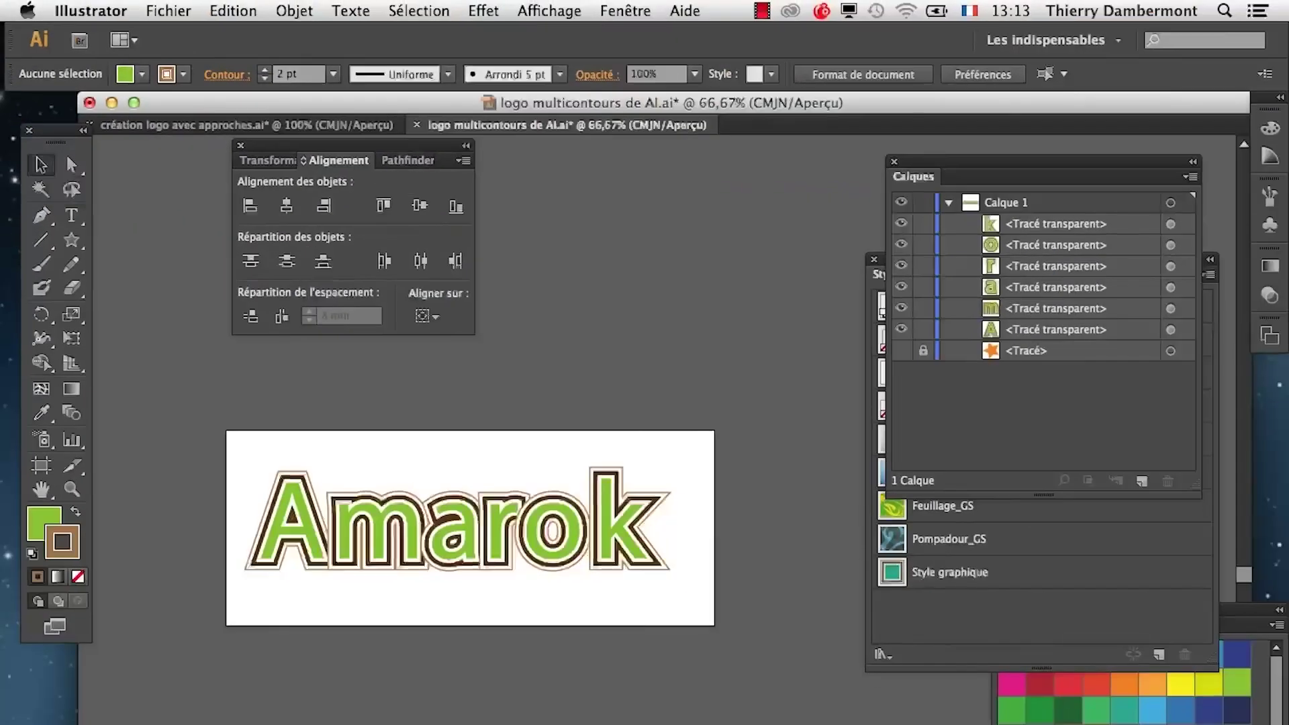
- Save the logo document, then switch to Photoshop and clear the Illustrator window out of view
left_click(322, 0)
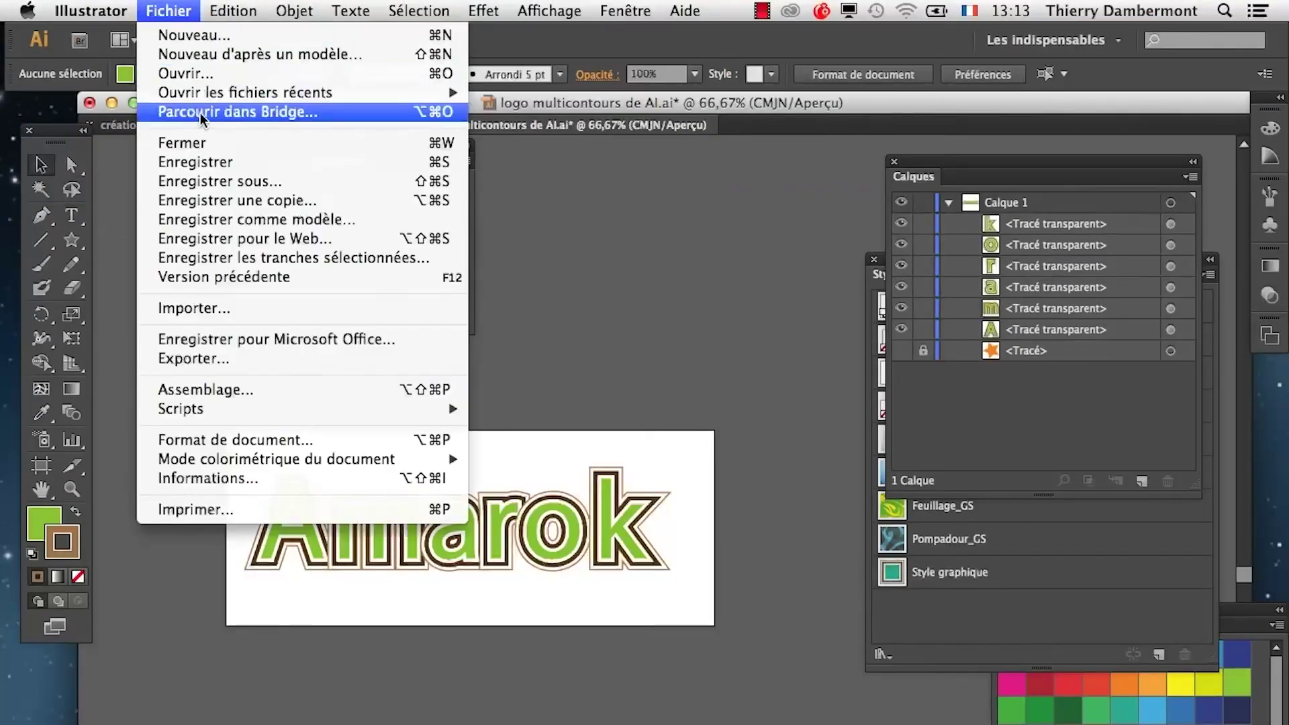
left_click(195, 162)
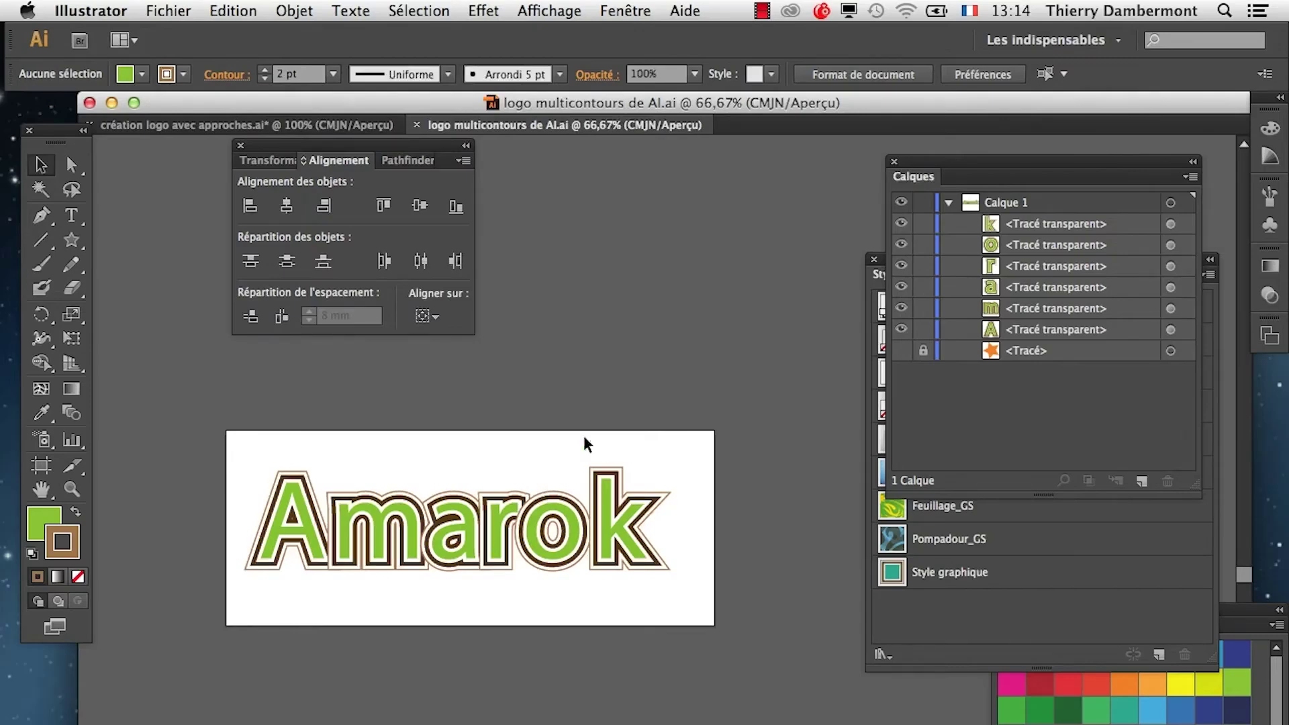
key("super+Tab")
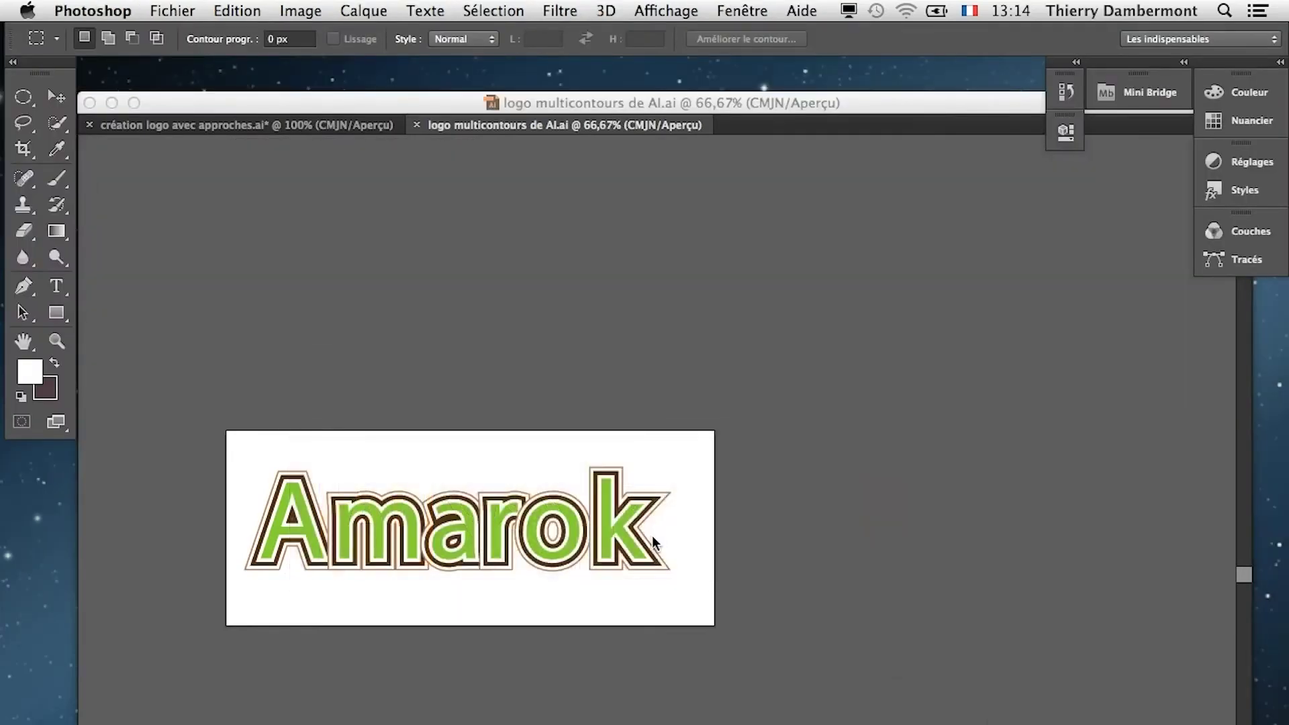
key("super+m")
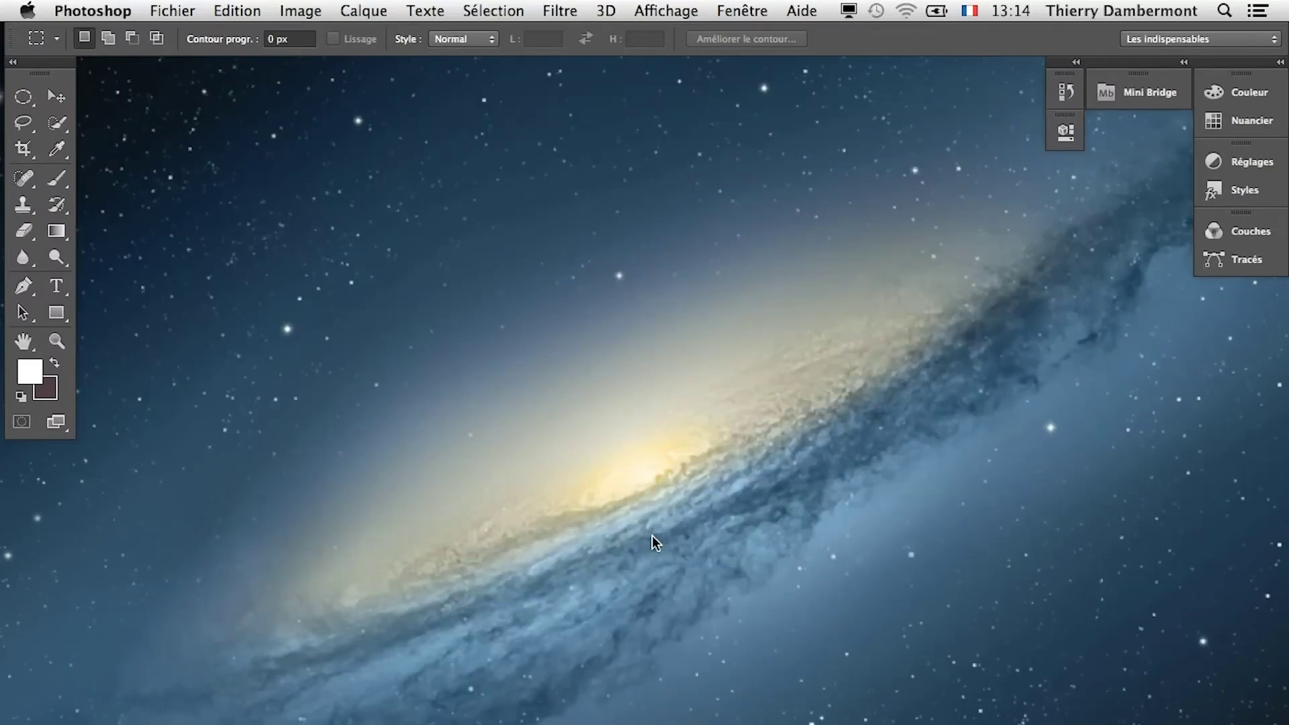
- Open "logo multicontours de AI.ai" as an imported PDF page, cropped to "Cadre de sélection" at 300 pixels per inch, 8 bits per pixel
left_click(175, 9)
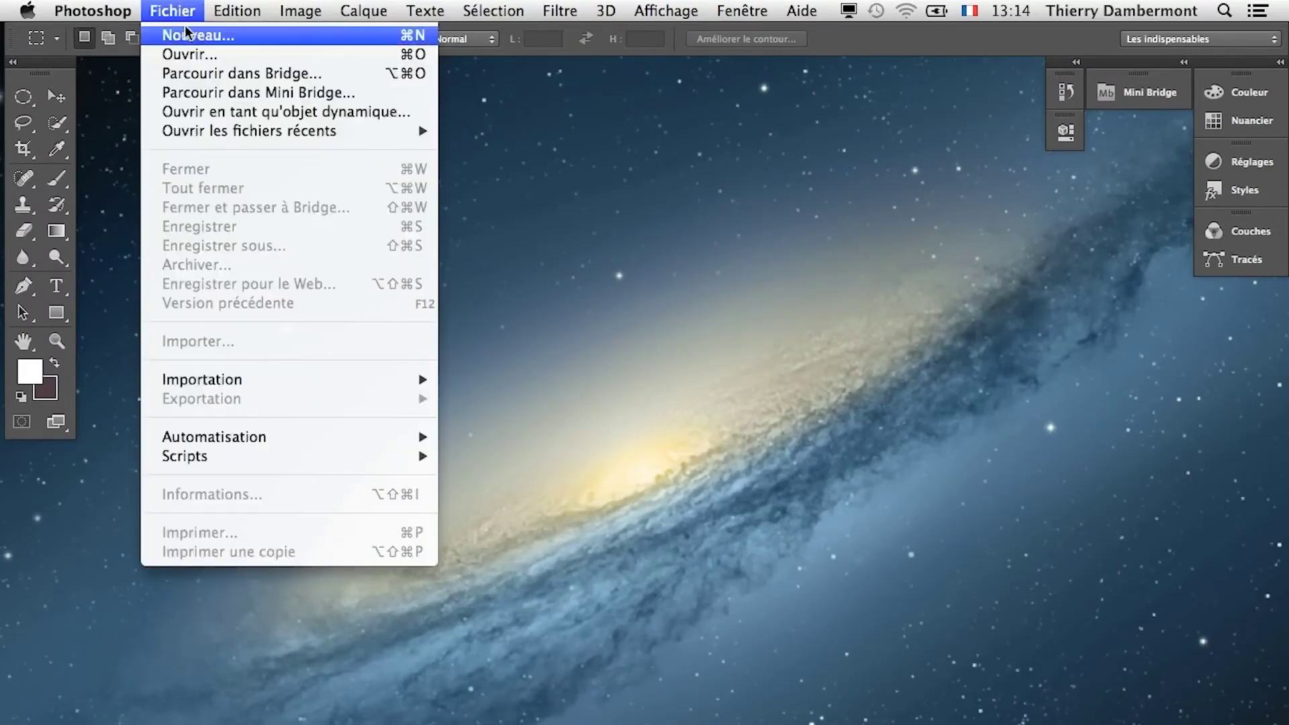
left_click(192, 56)
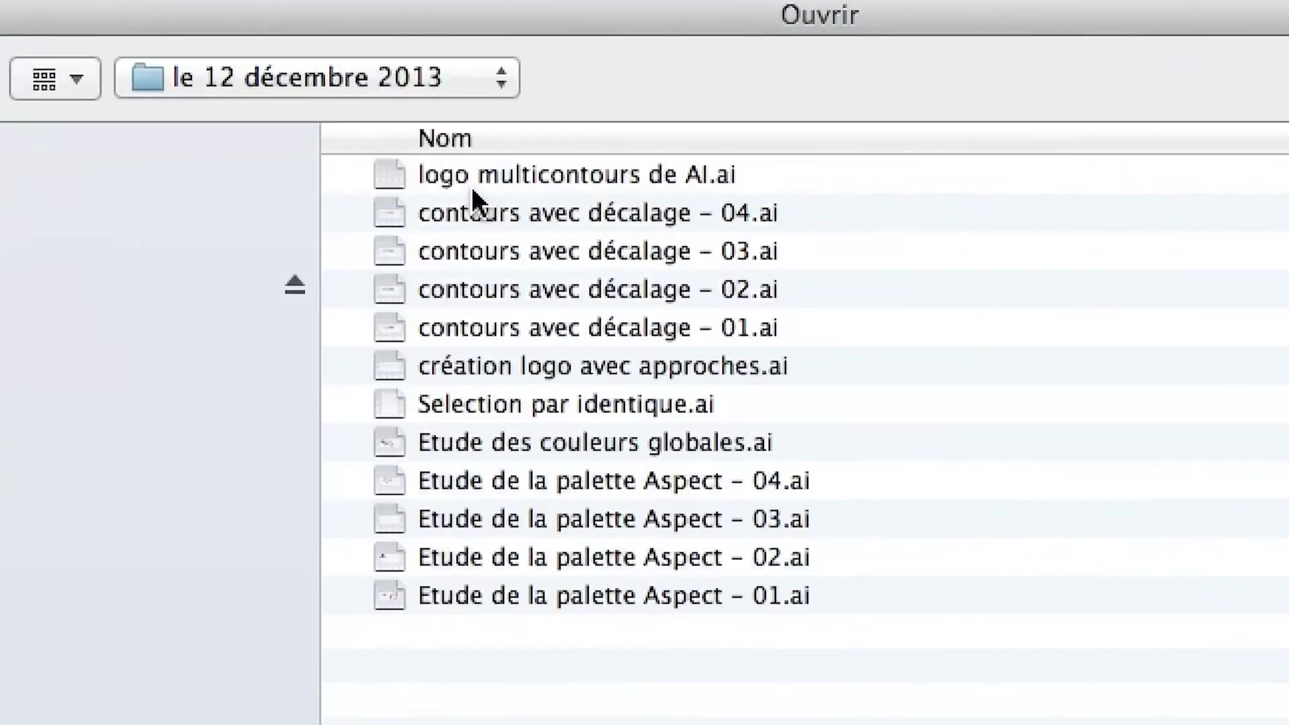
left_click(473, 188)
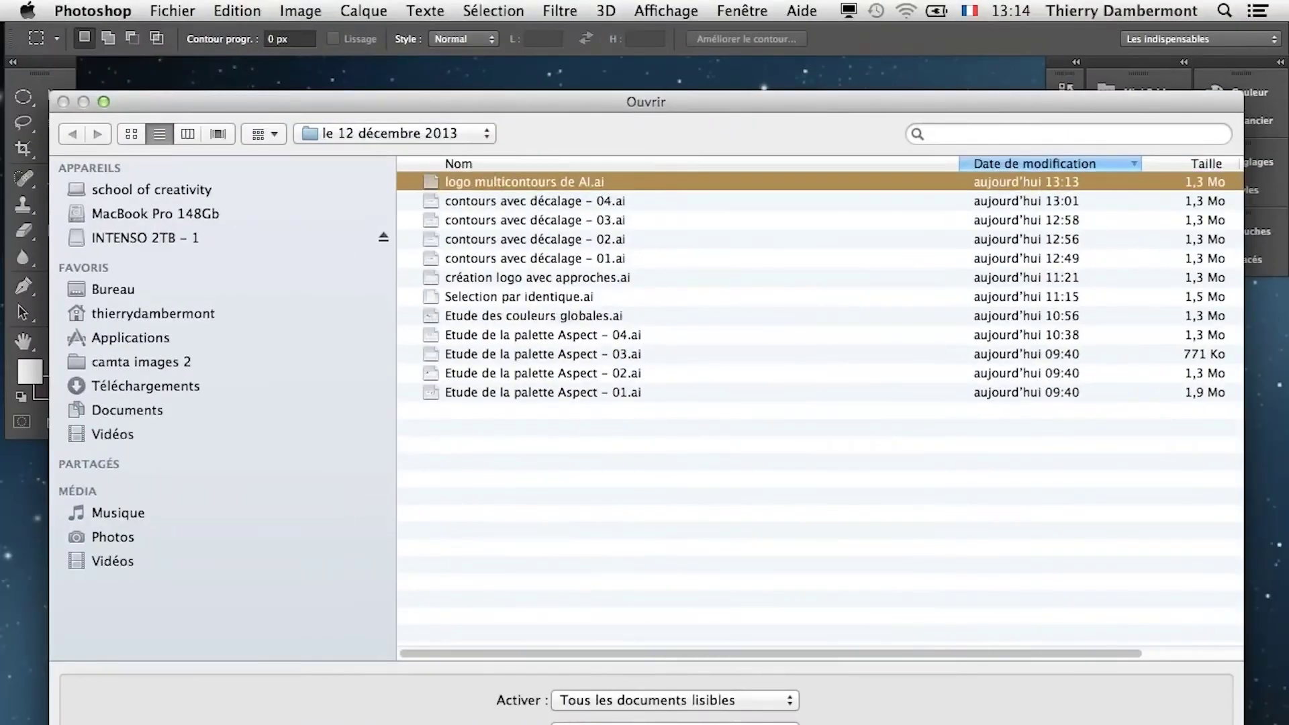
key("Return")
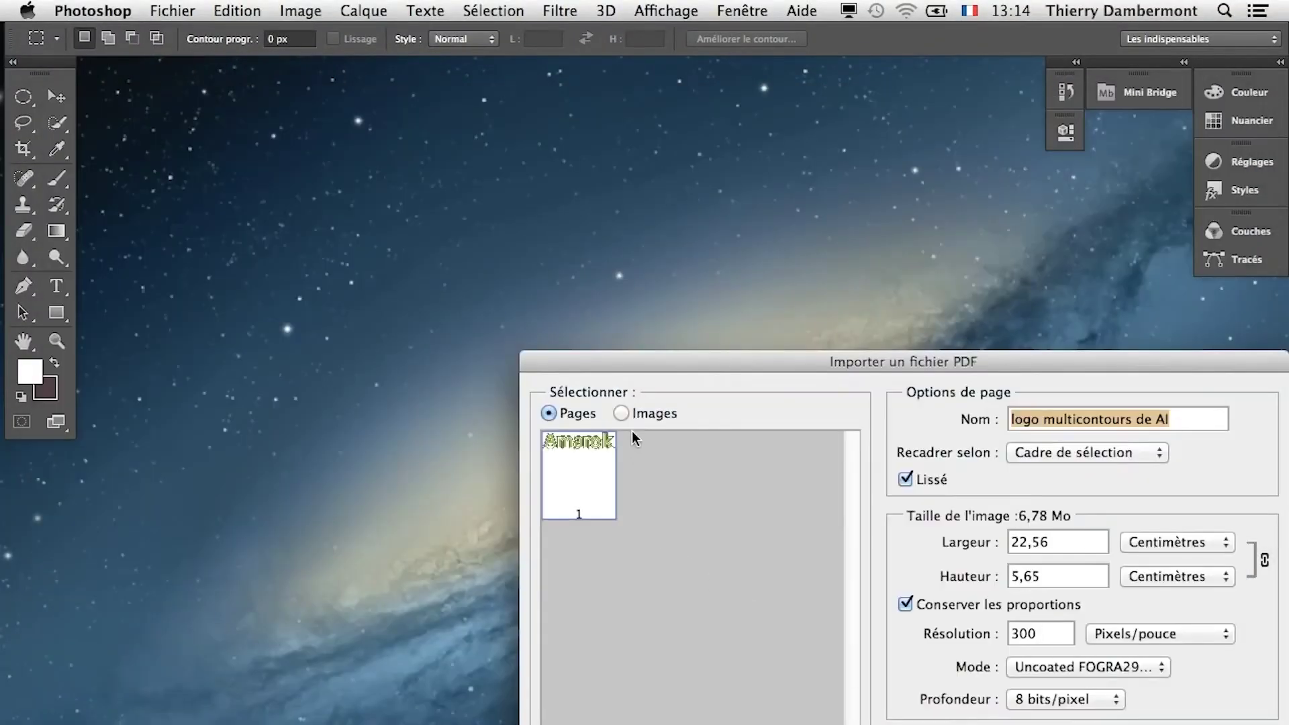
left_click_drag(613, 365, 353, 247)
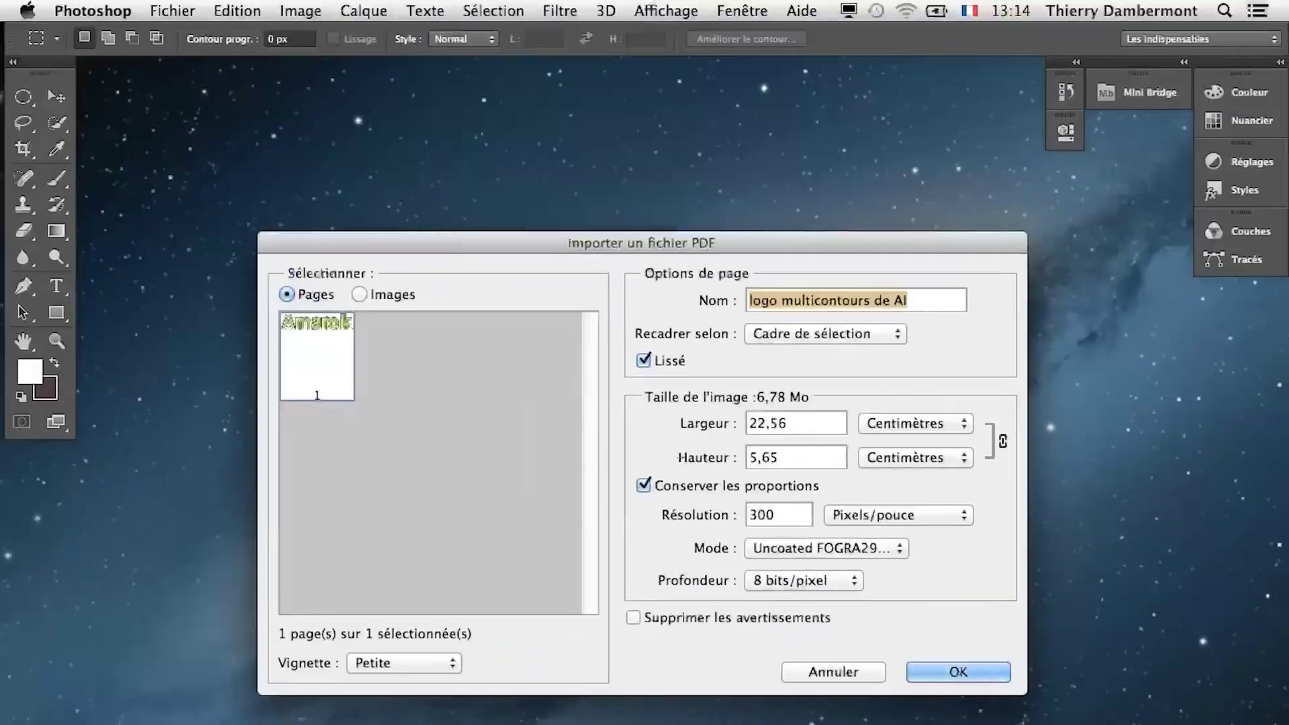
left_click(762, 581)
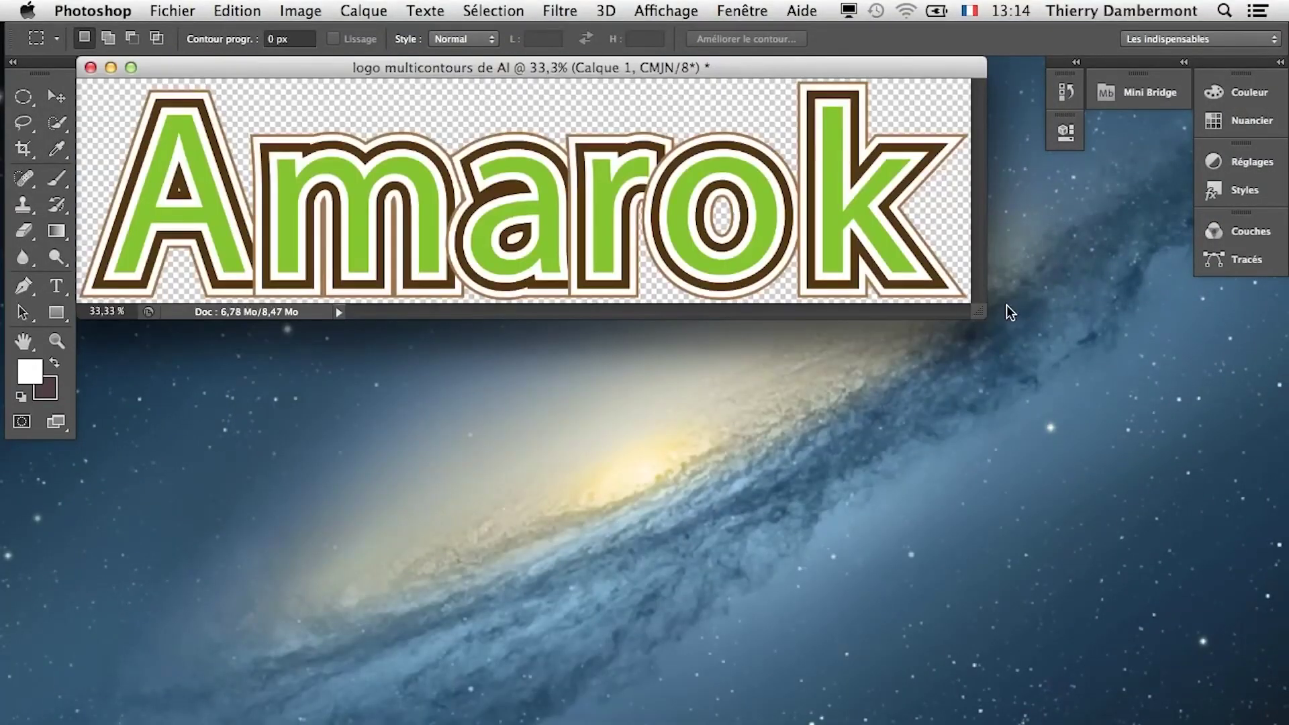
- Enlarge the imported logo's document window and return to Photoshop with the other applications hidden
left_click_drag(980, 306, 1056, 505)
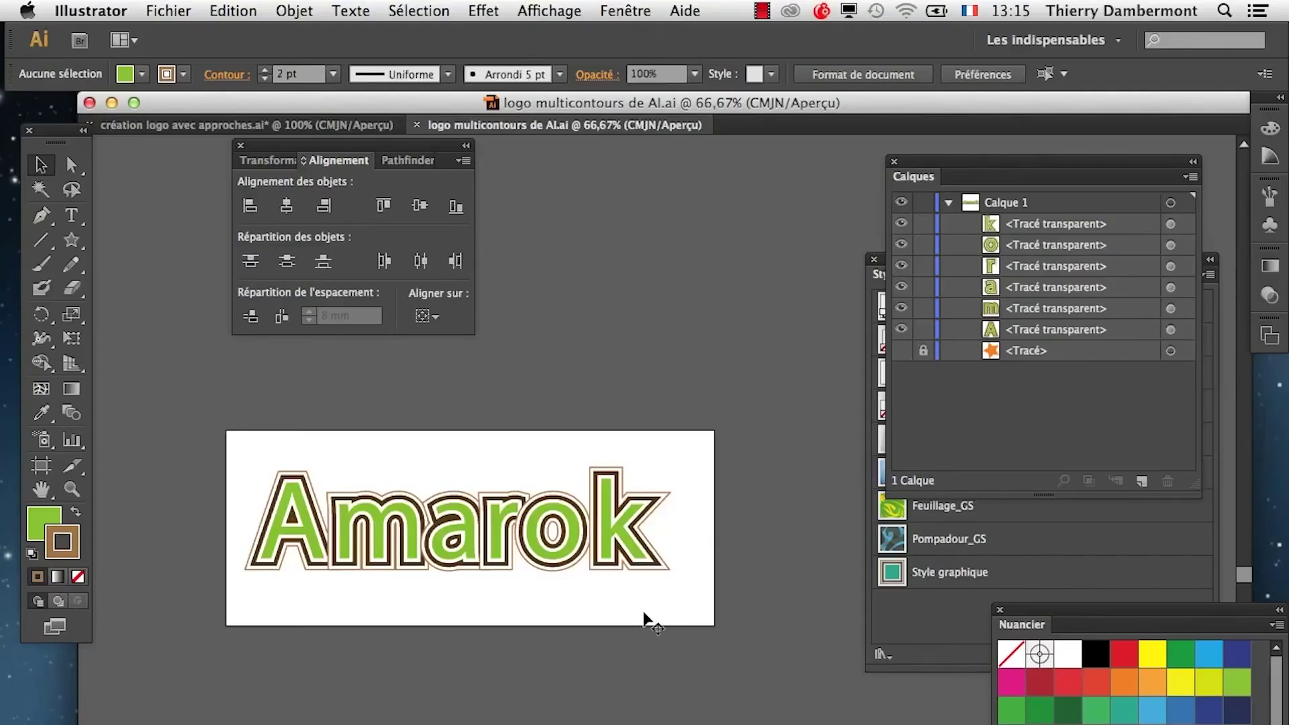
key("super+Tab")
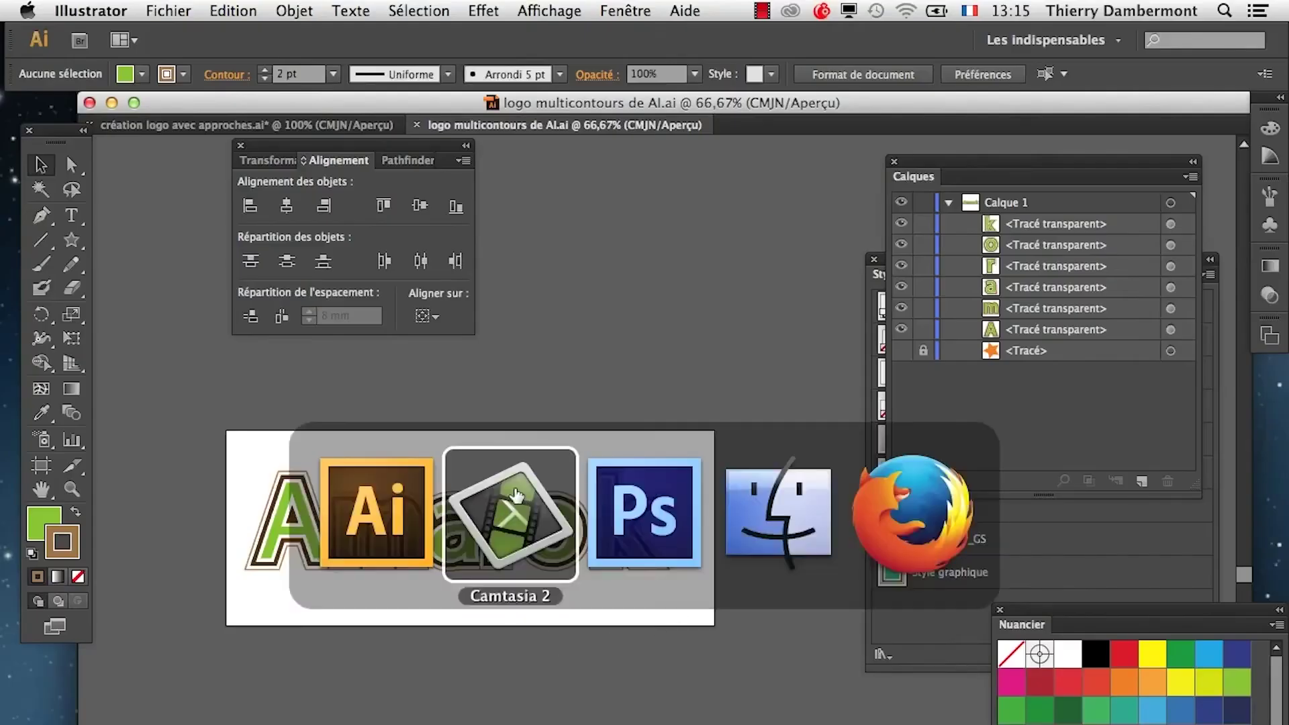
left_click(625, 524)
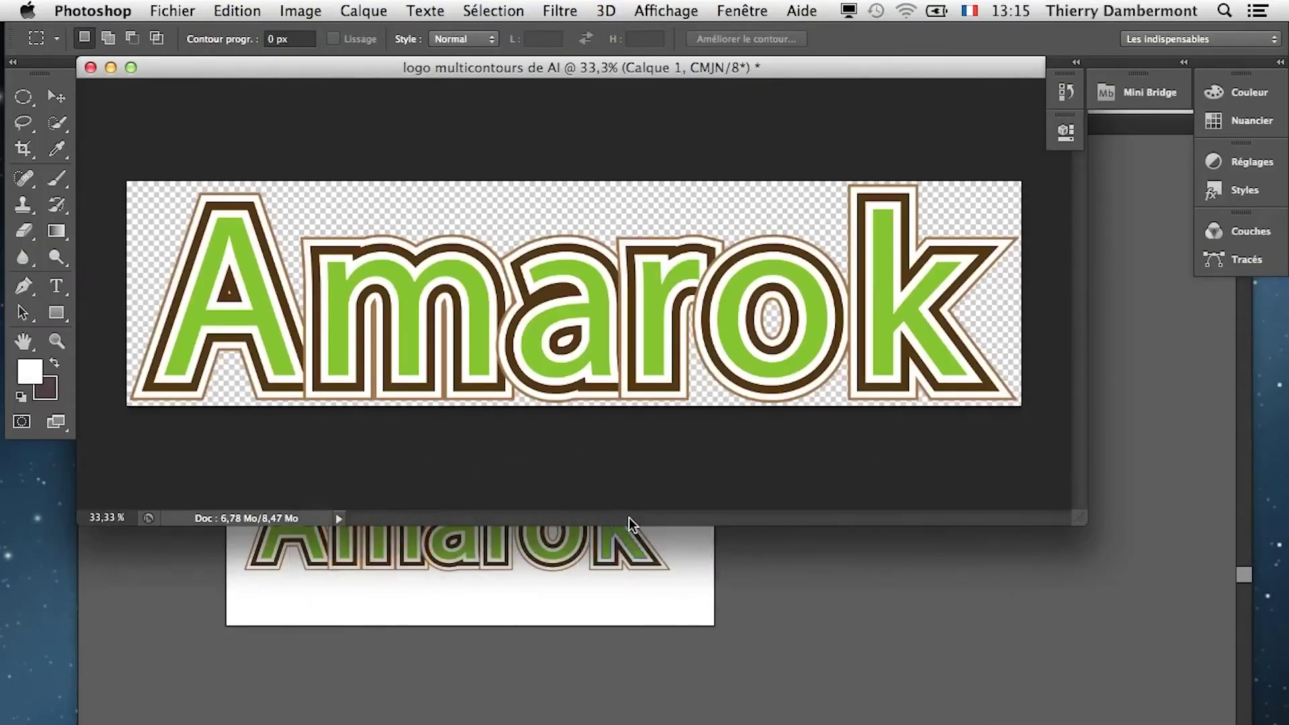
key("super+alt+h")
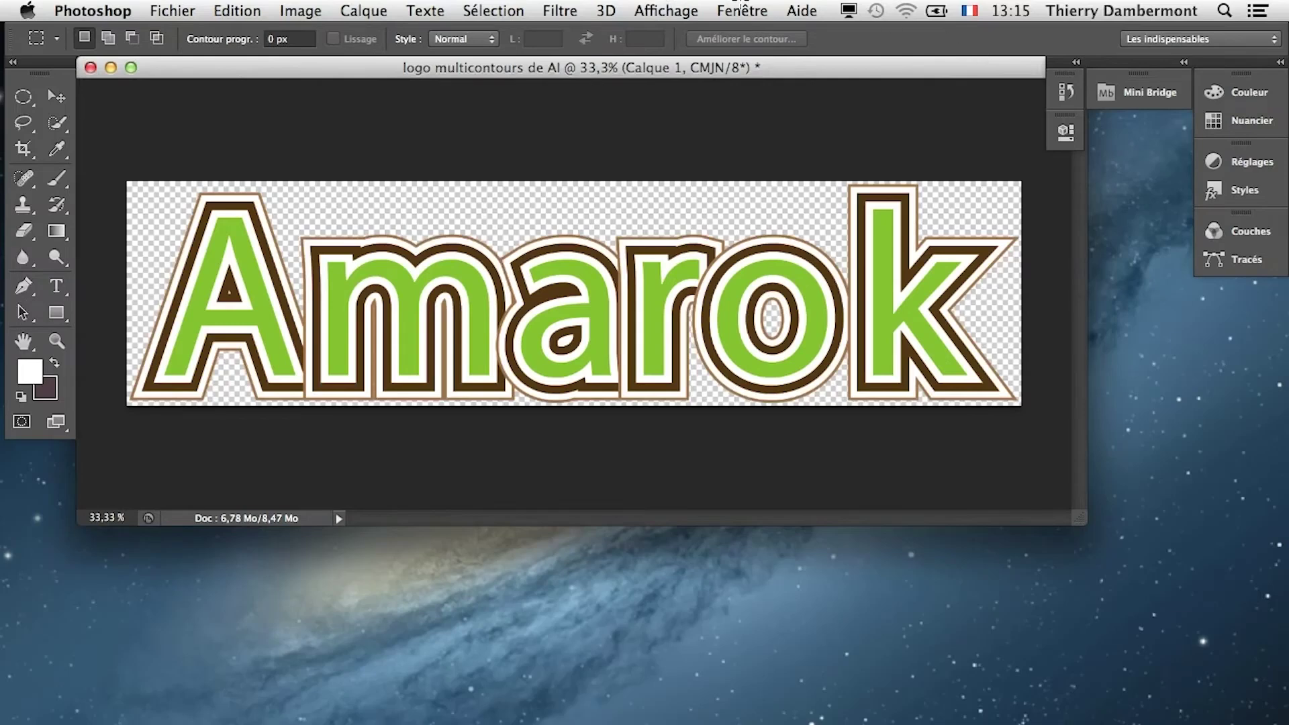
- Show the Layers panel, shorten it and place it below most of the logo
left_click(741, 10)
left_click(745, 179)
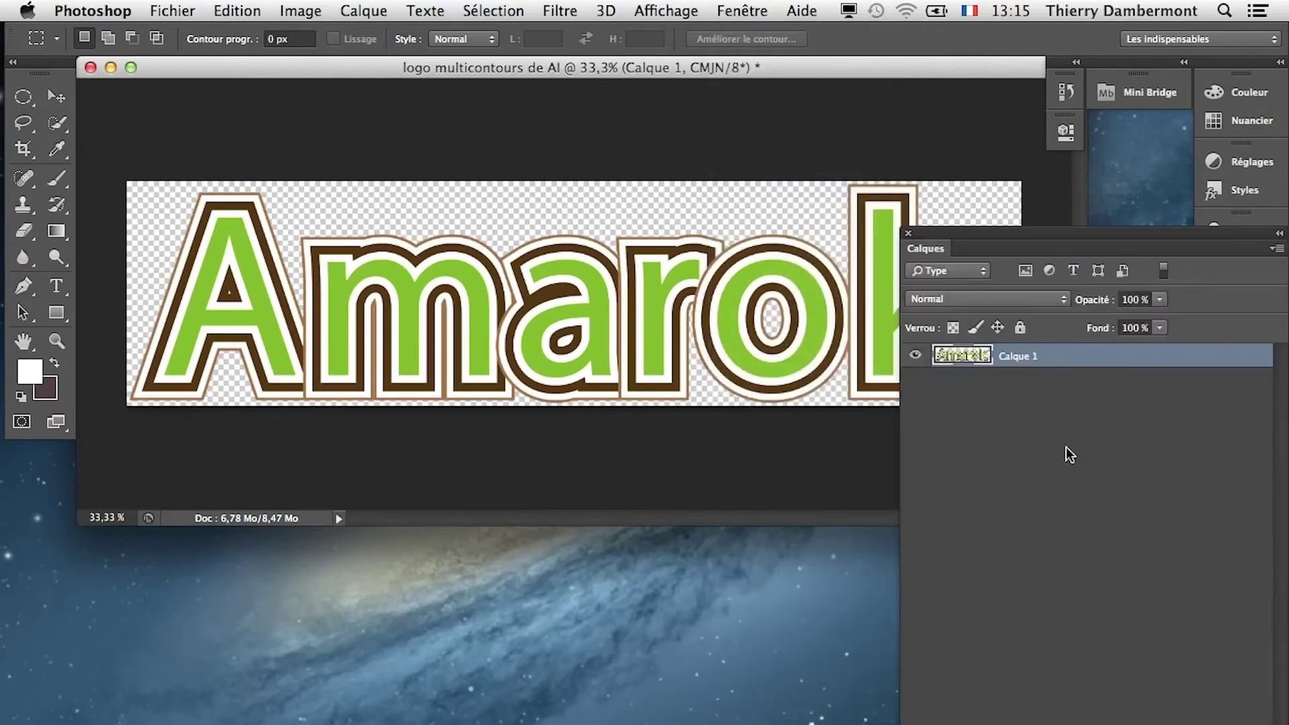
left_click_drag(933, 237, 797, 149)
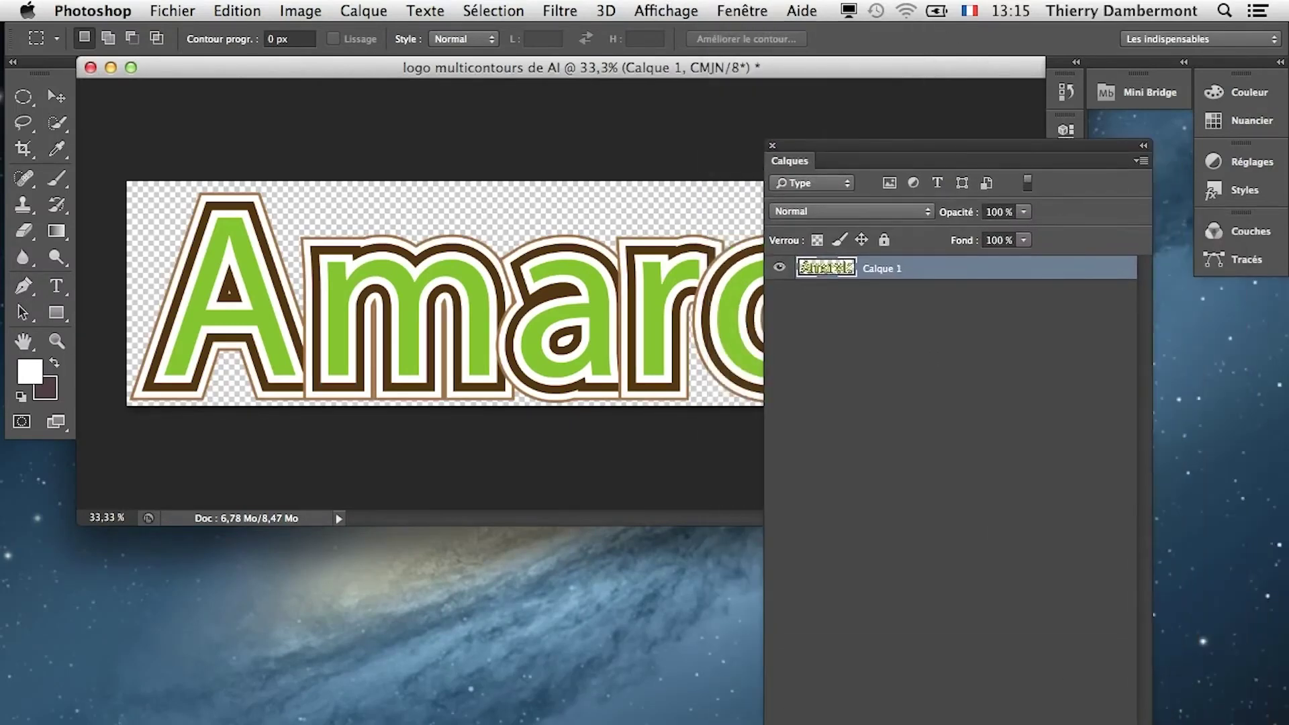
left_click_drag(1149, 722, 1153, 435)
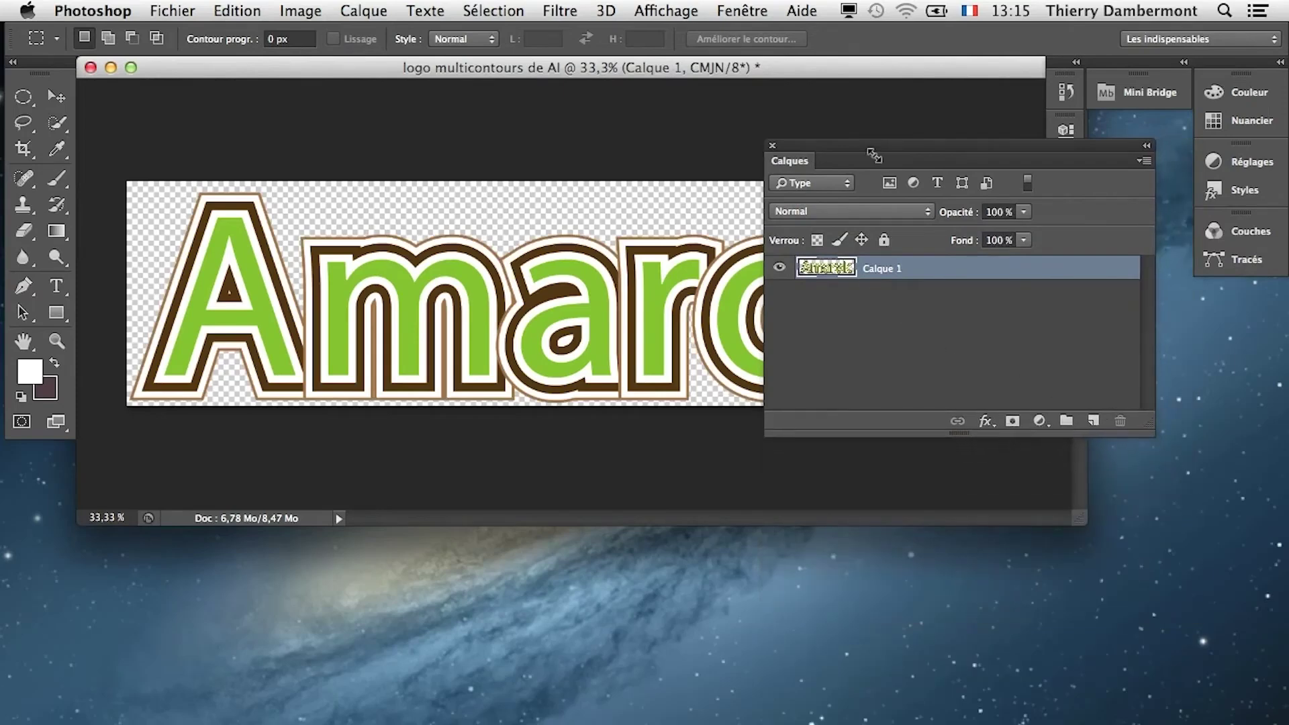
left_click_drag(870, 147, 945, 455)
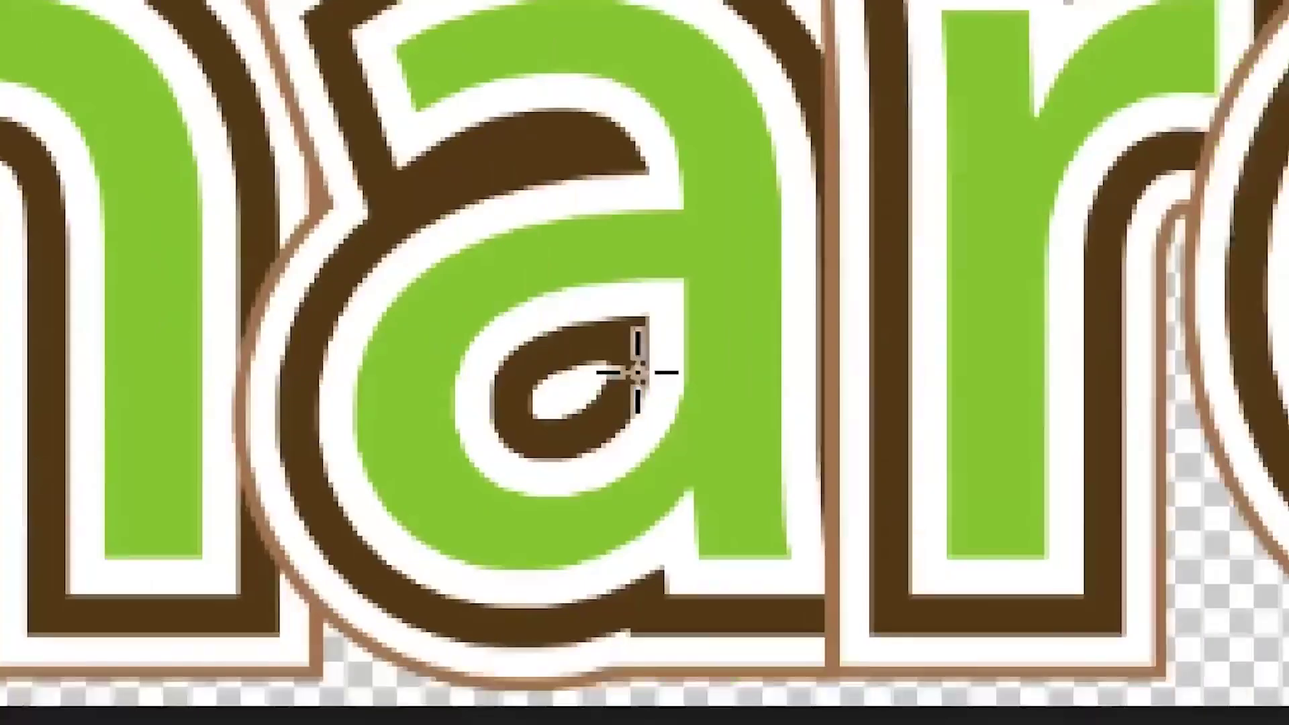
- Examine the pixel edges of the Amarok outlines up close, the logo as a whole, and its layer "Calque 1"
scroll(608, 356, "up", 10)
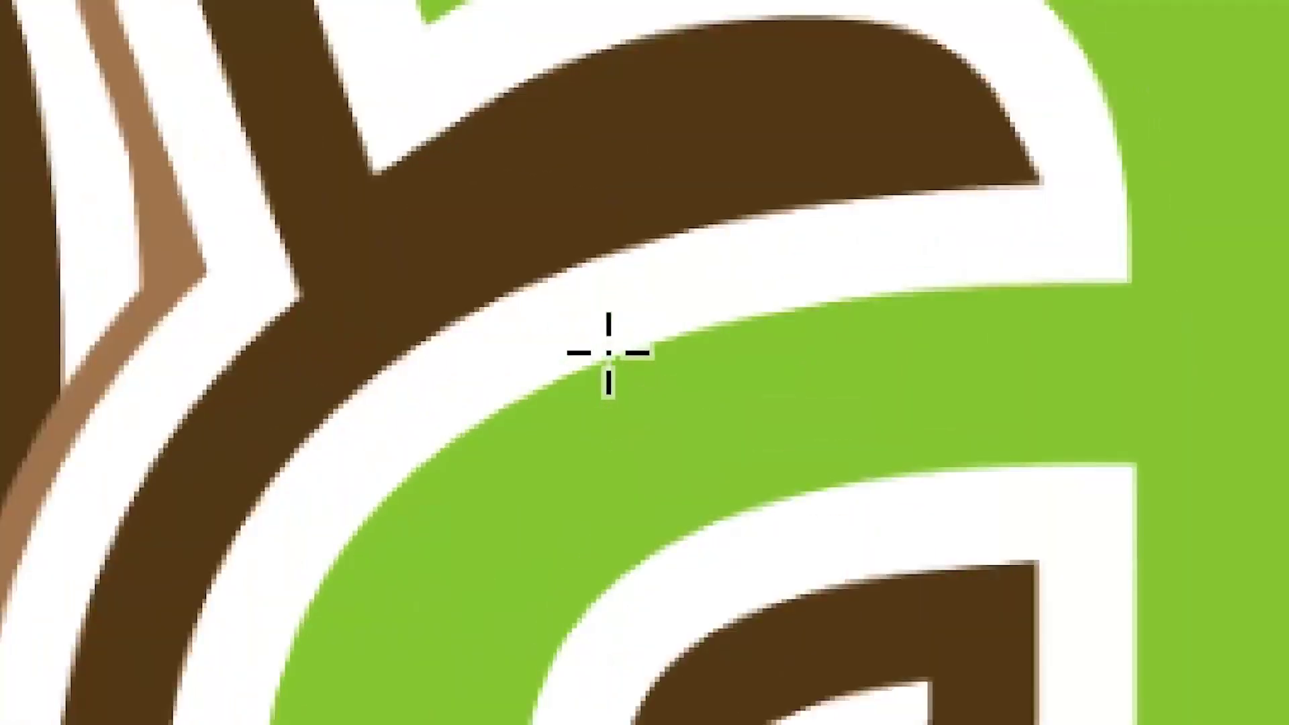
scroll(609, 353, "up", 5)
scroll(608, 353, "up", 3)
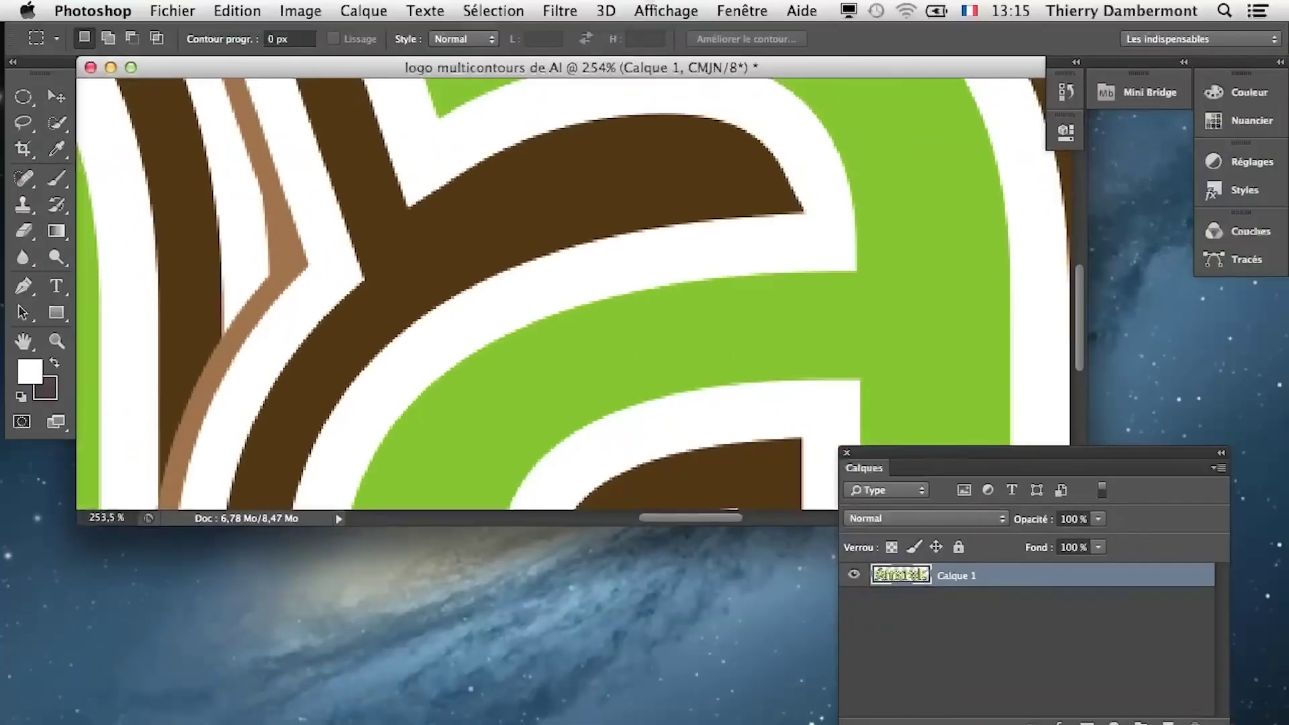
scroll(607, 354, "down", 3)
scroll(545, 315, "down", 2)
scroll(253, 277, "up", 6)
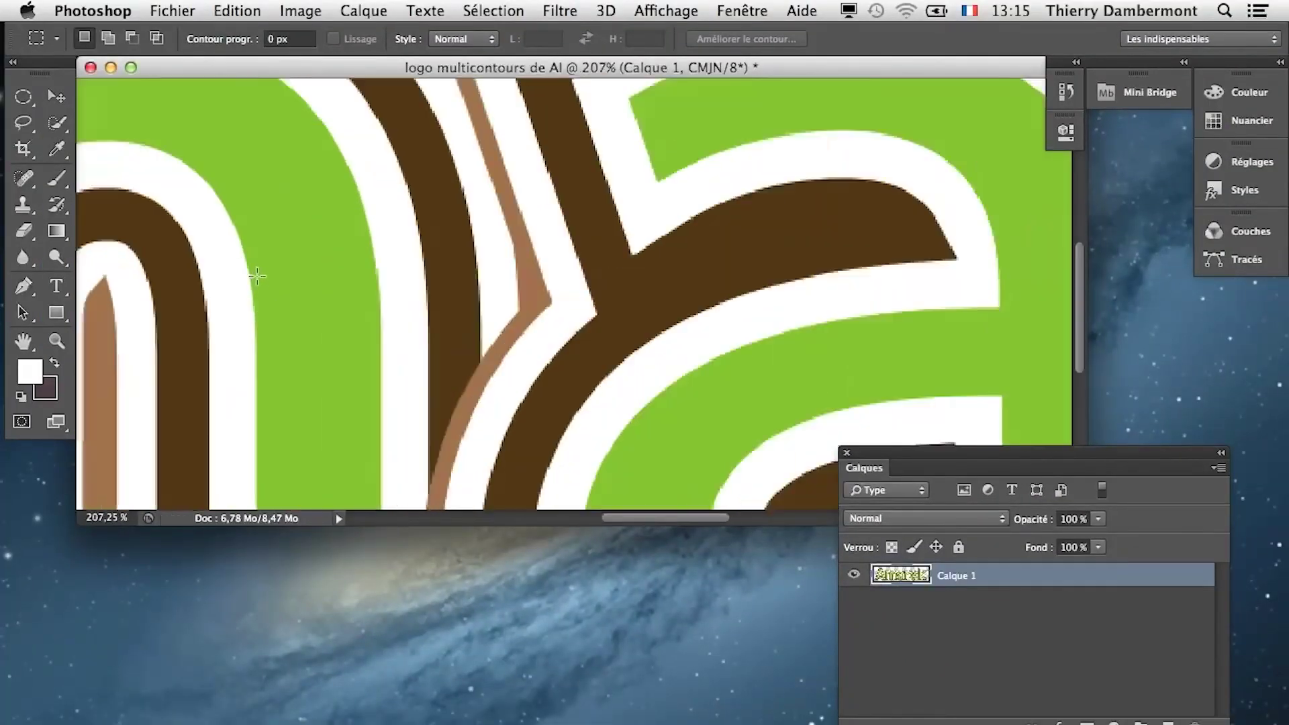
scroll(429, 267, "down", 5)
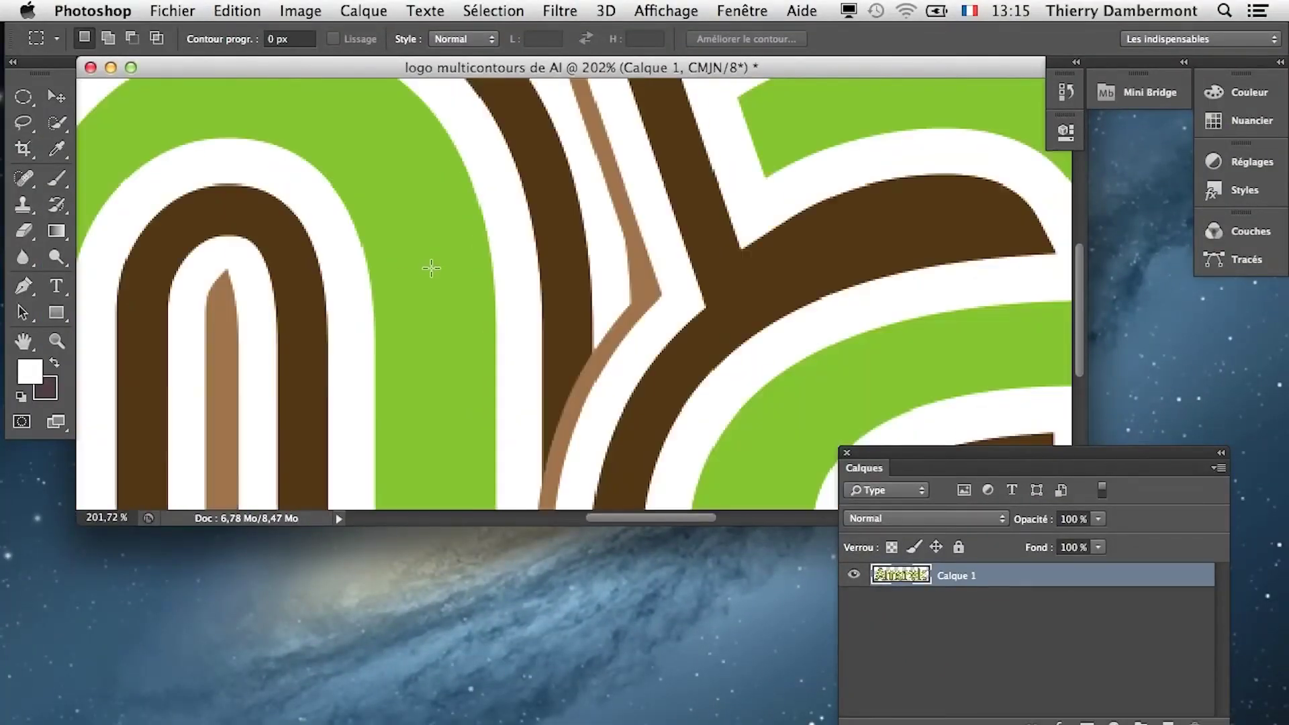
scroll(705, 280, "up", 6)
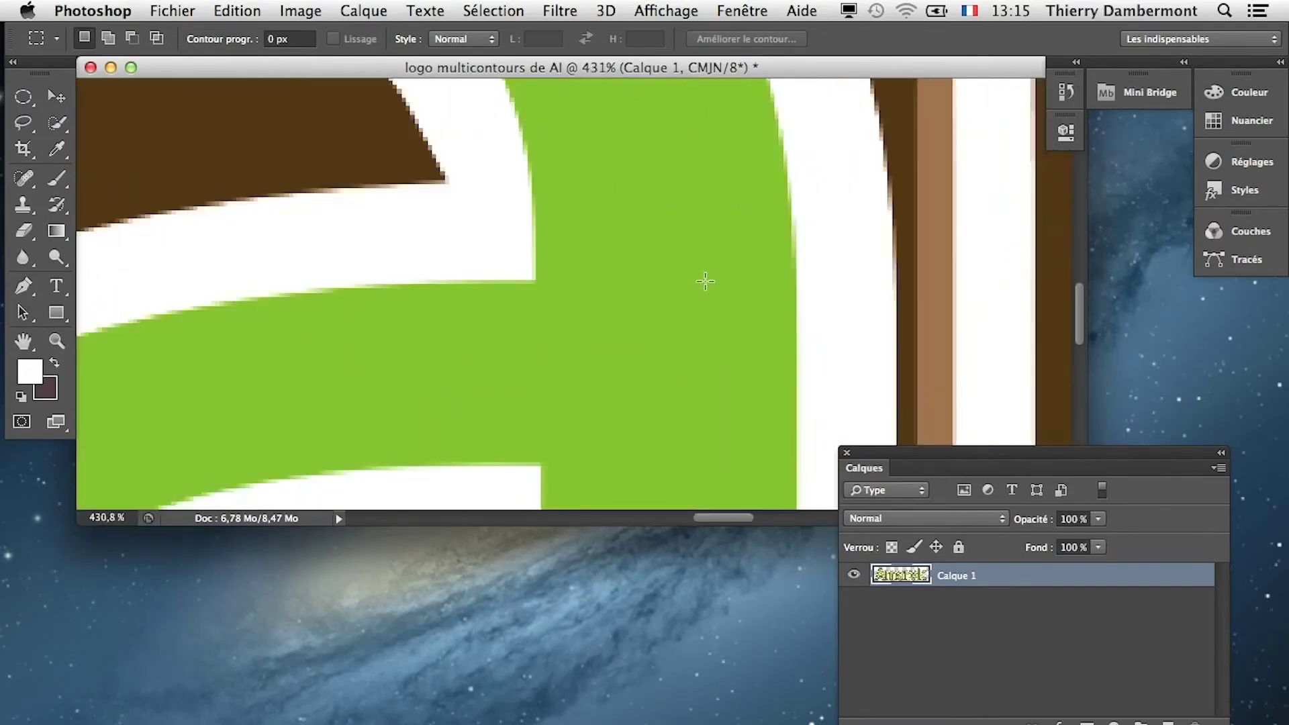
scroll(705, 281, "down", 2)
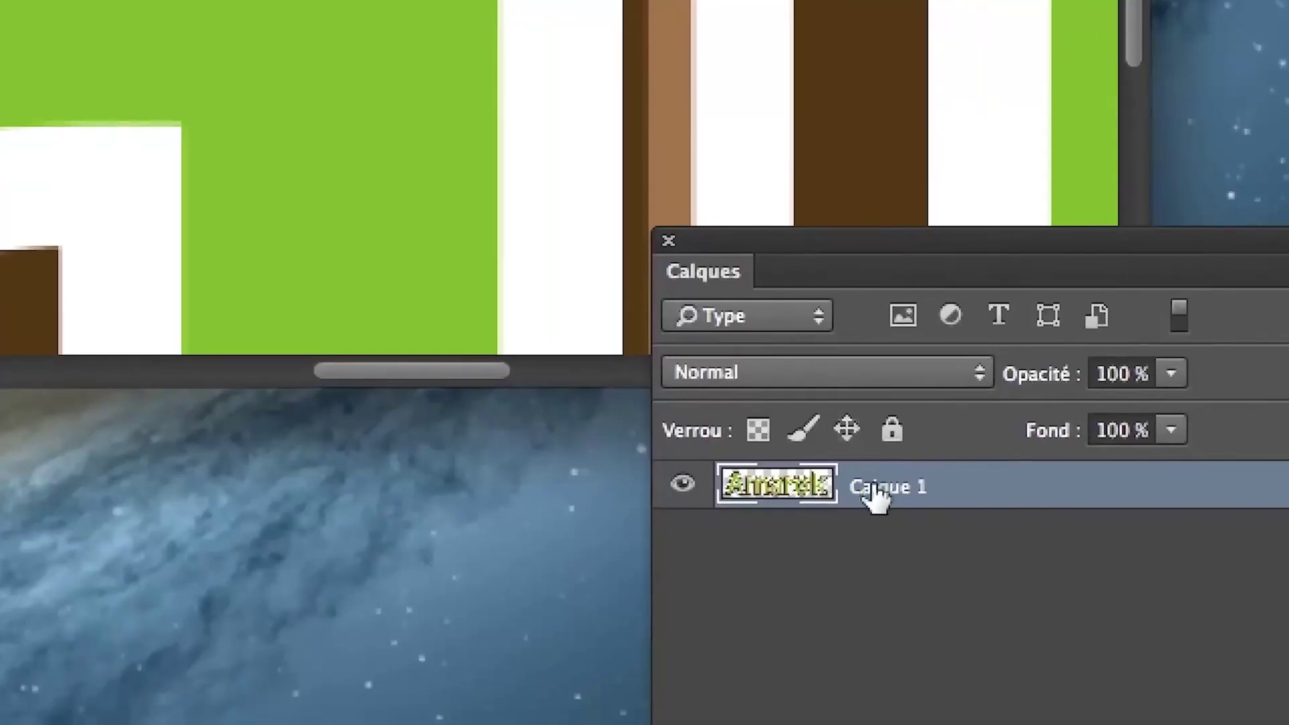
left_click_drag(892, 494, 1094, 631)
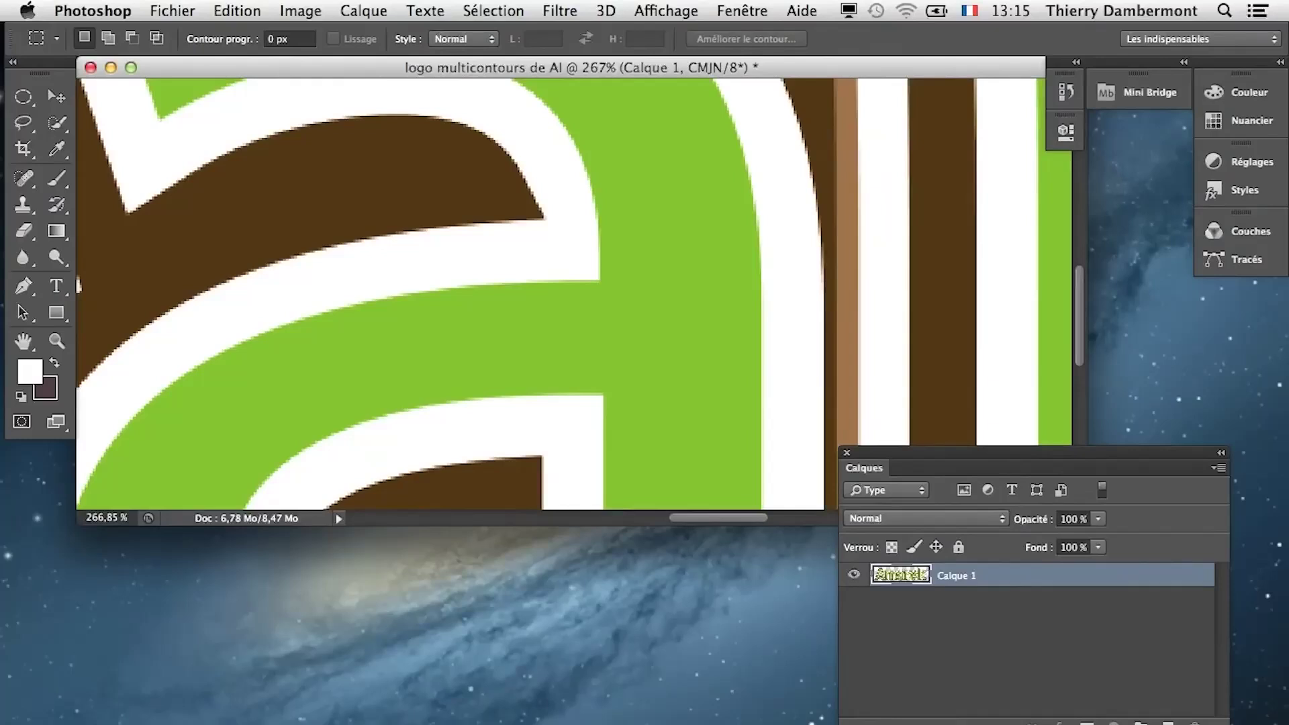
scroll(452, 209, "down", 10)
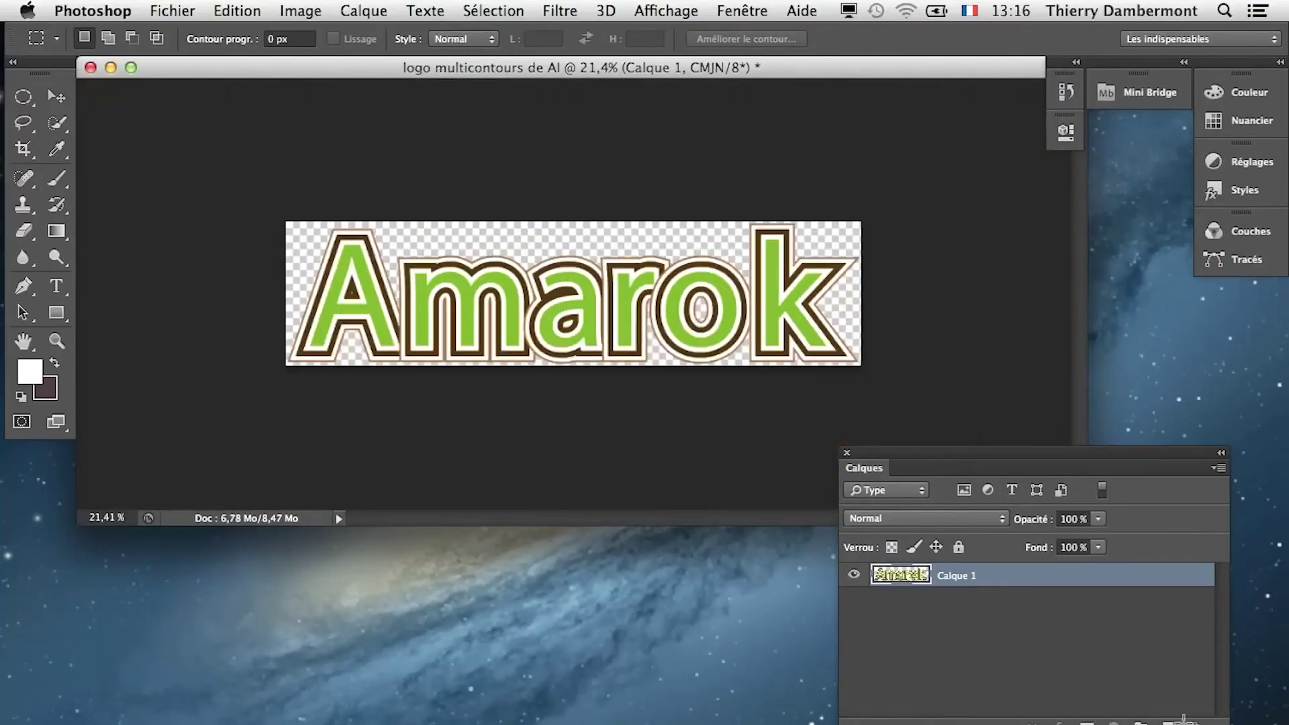
left_click(1064, 624)
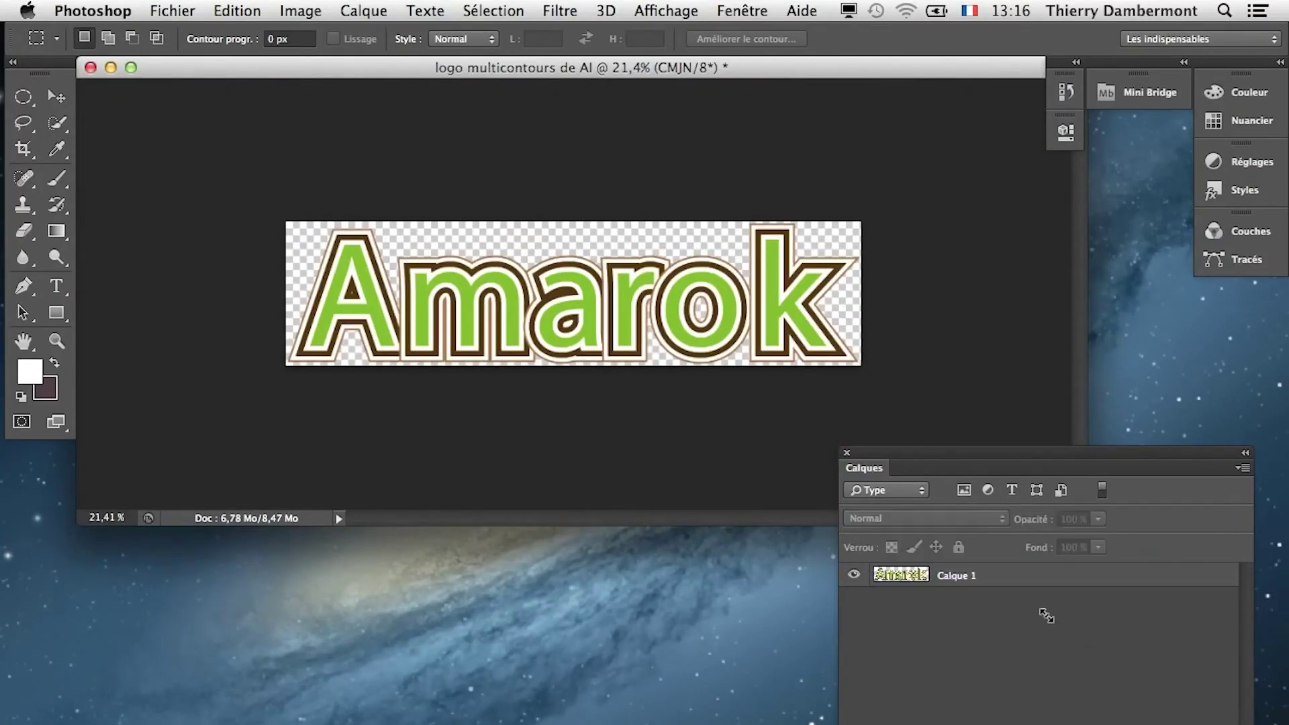
left_click(1021, 592)
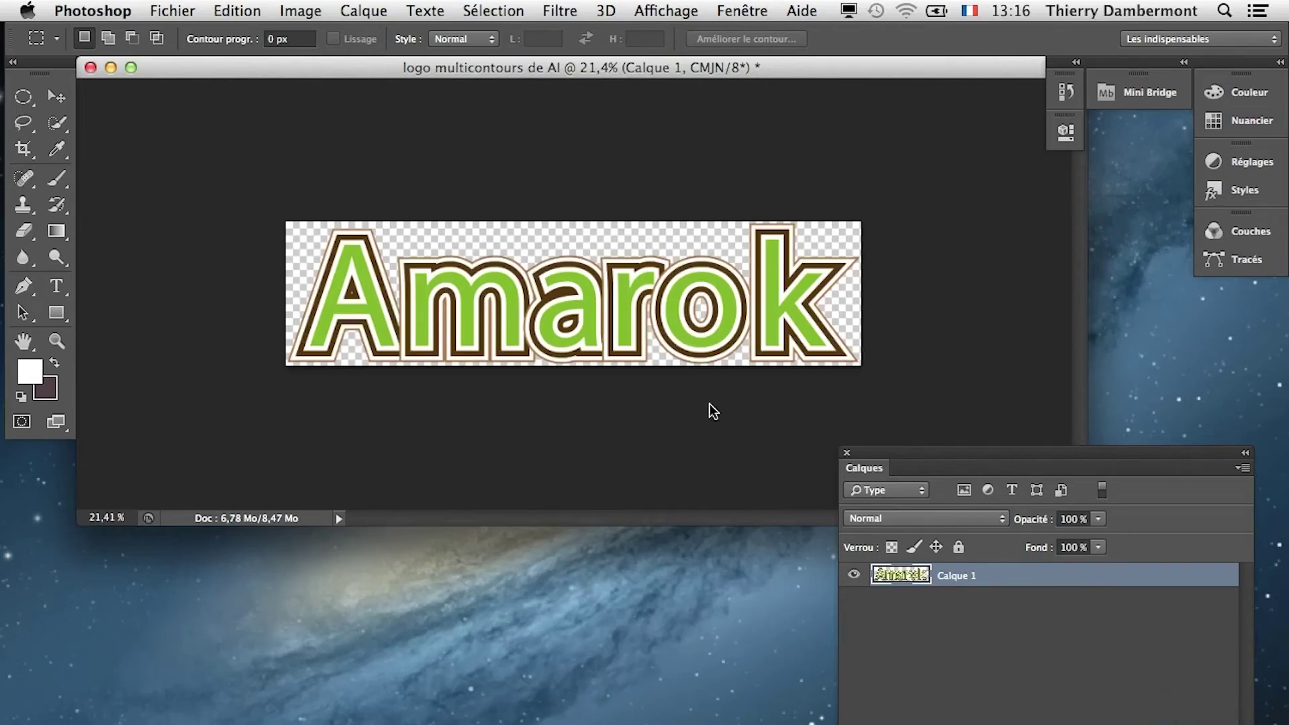
- Select the whole canvas of "Calque 1", delete its pixels and deselect
left_click(473, 9)
left_click(521, 32)
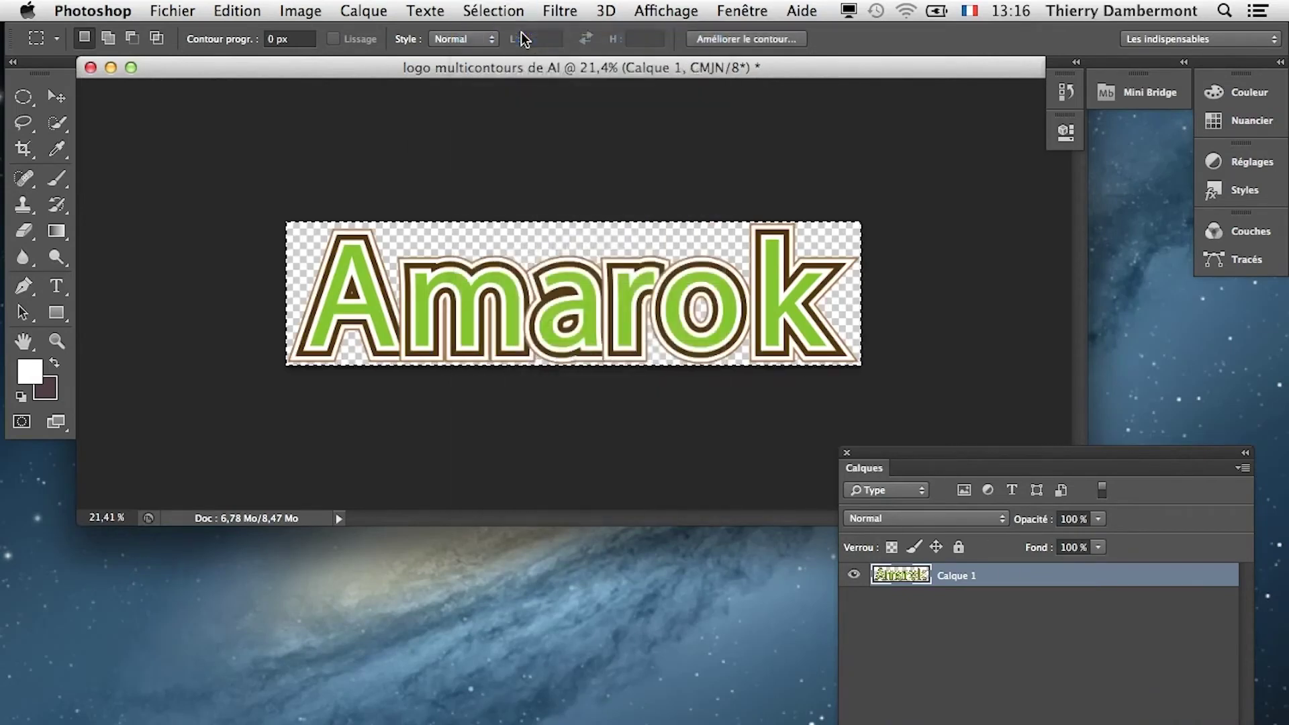
key("Delete")
left_click(493, 10)
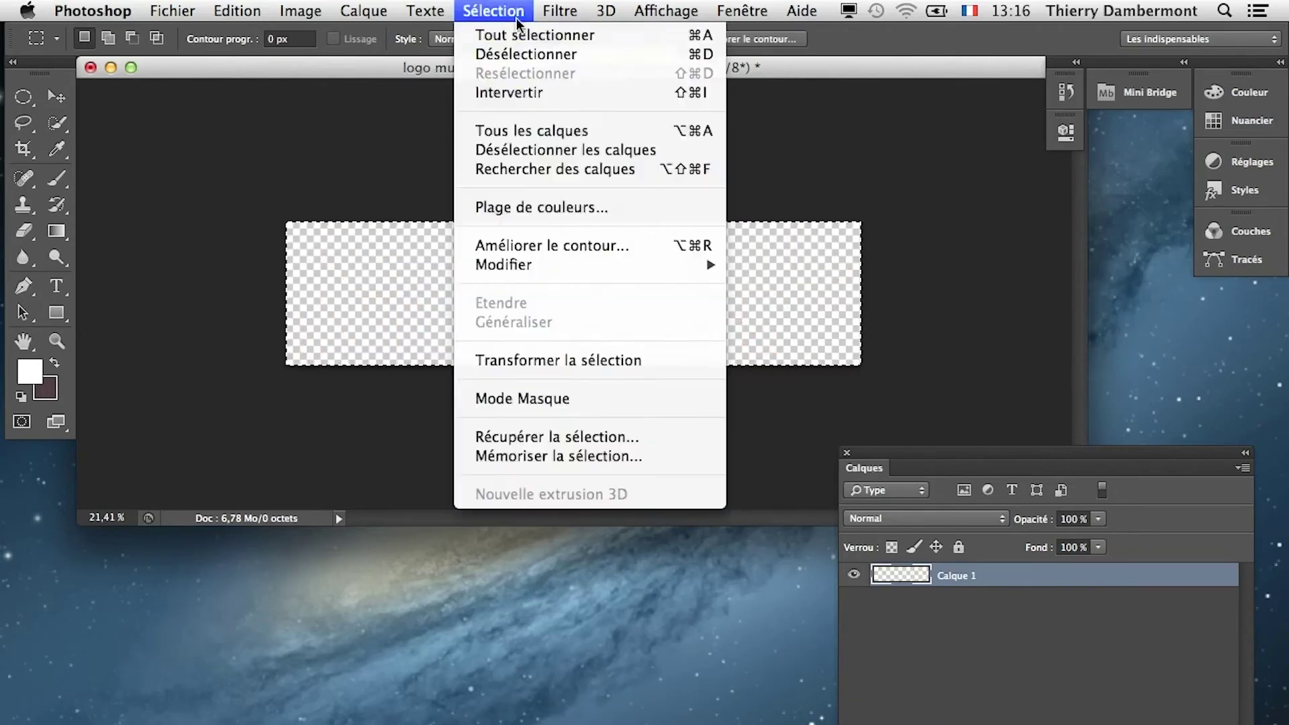
left_click(518, 51)
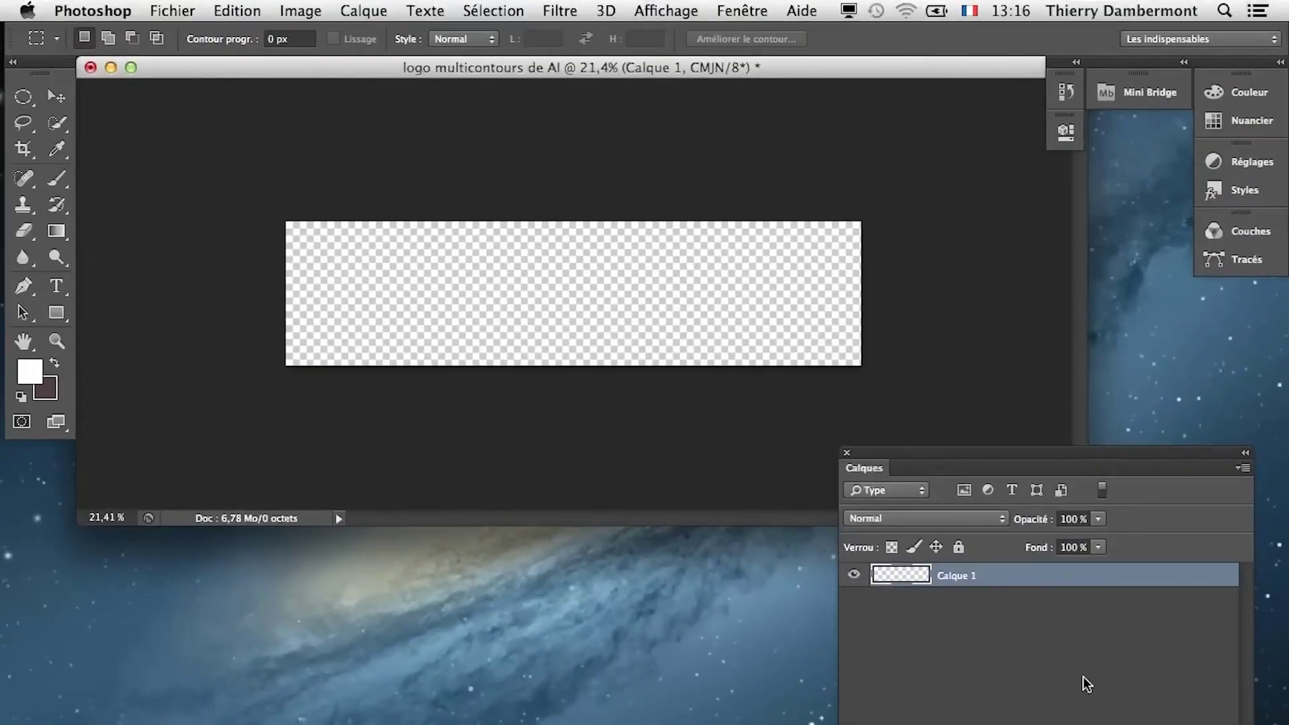
left_click(503, 10)
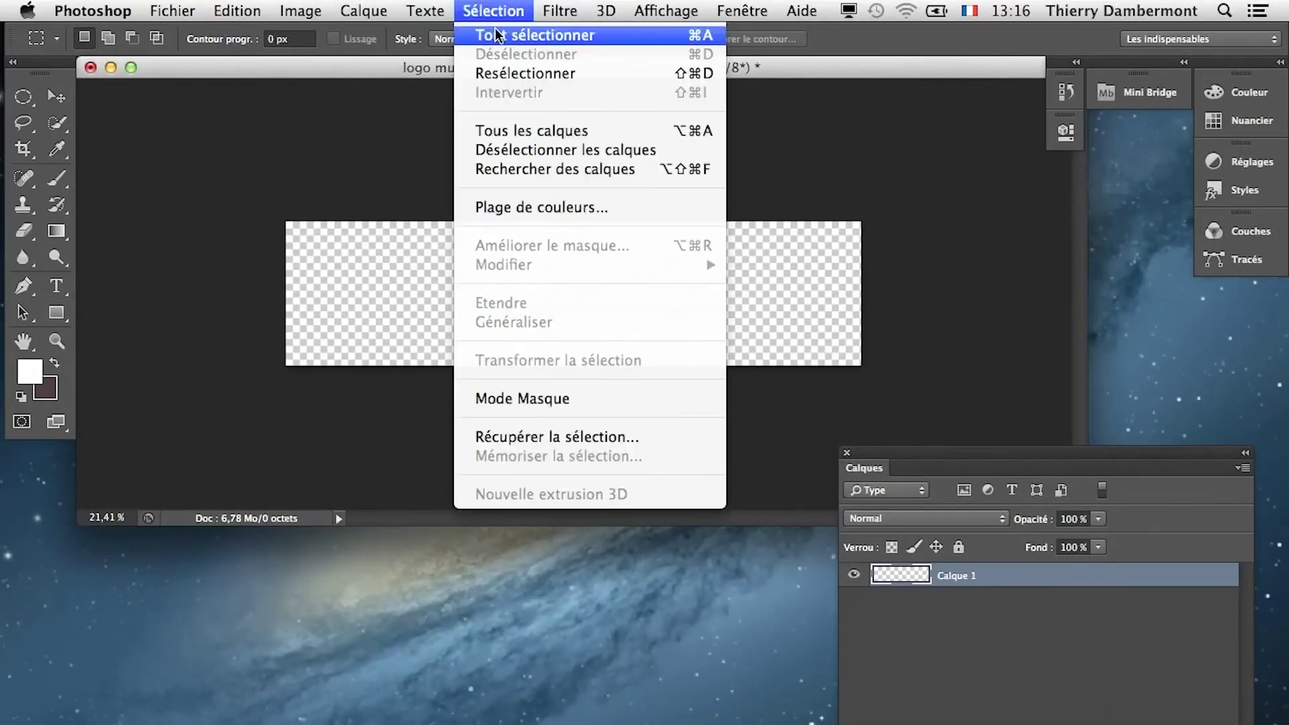
left_click(393, 71)
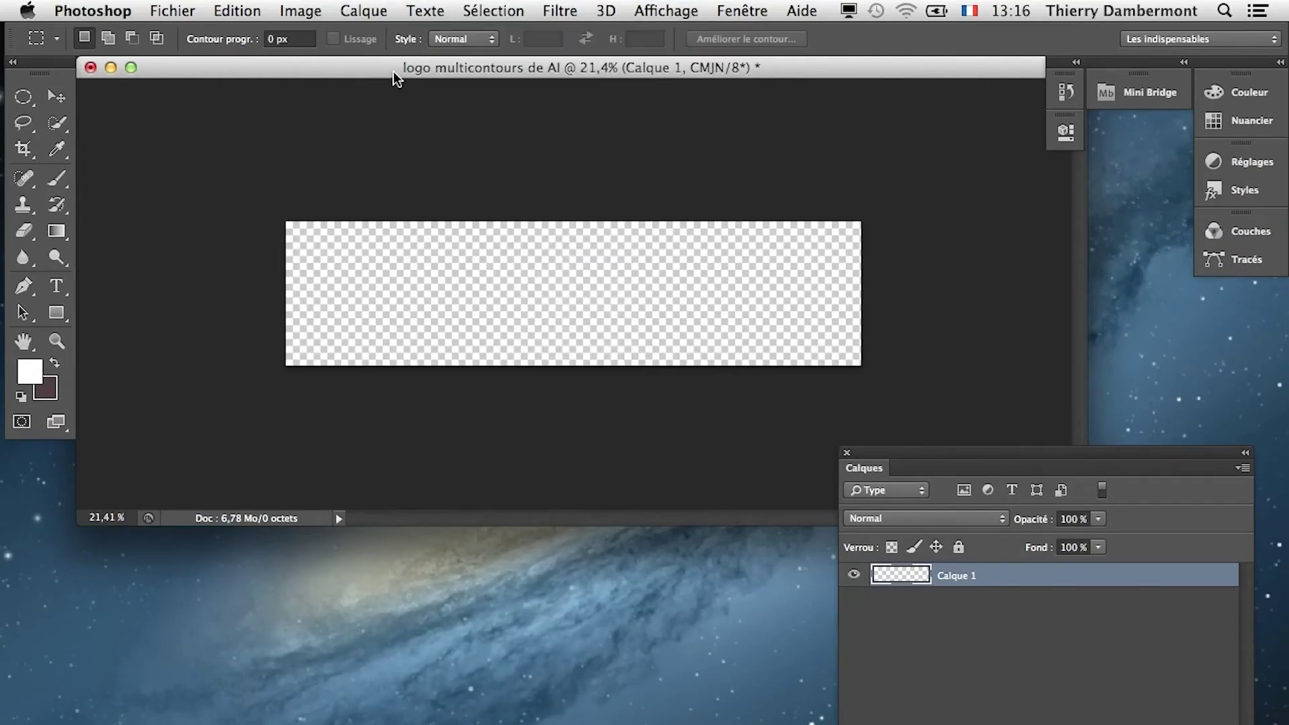
left_click(507, 10)
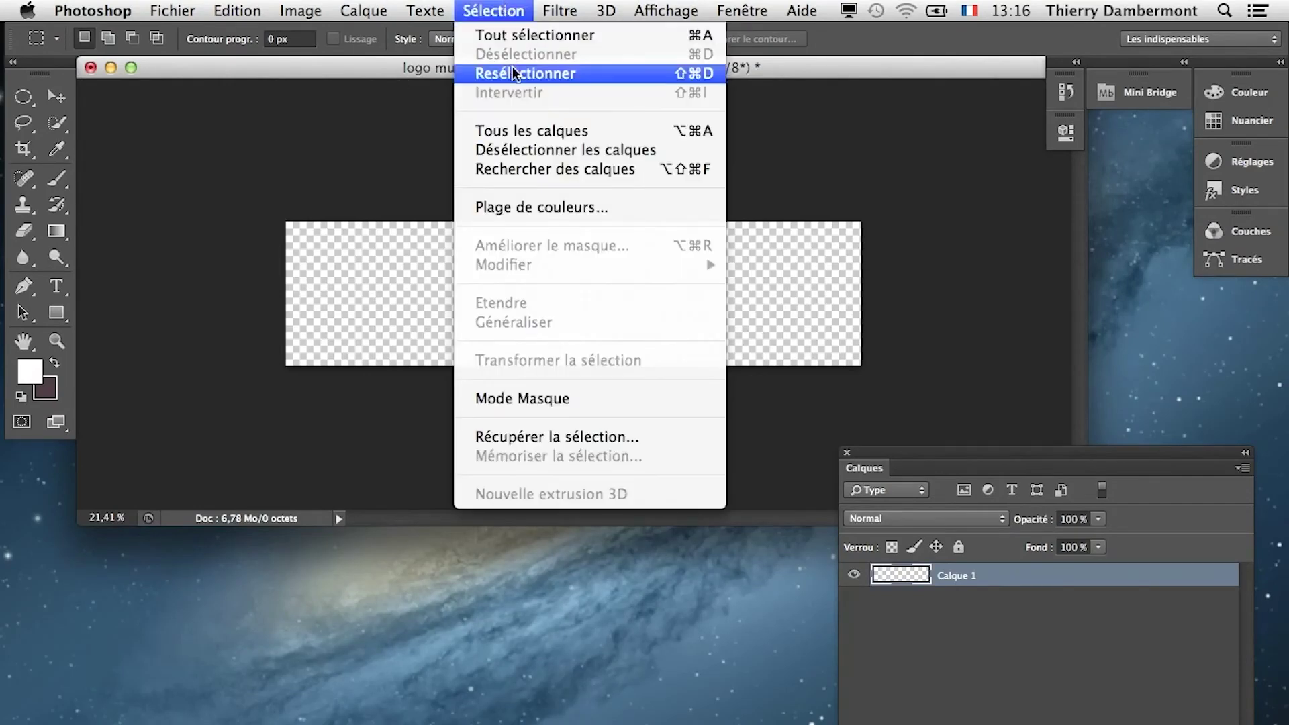
left_click(527, 56)
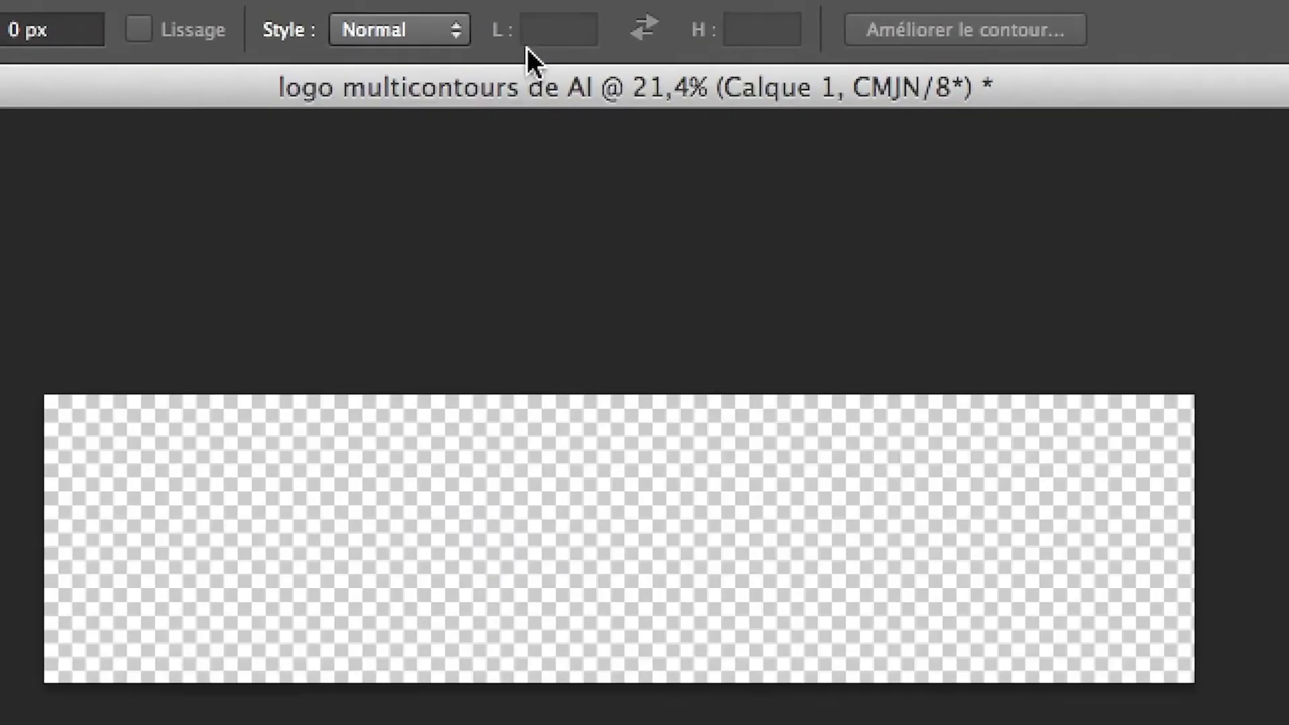
left_click(505, 13)
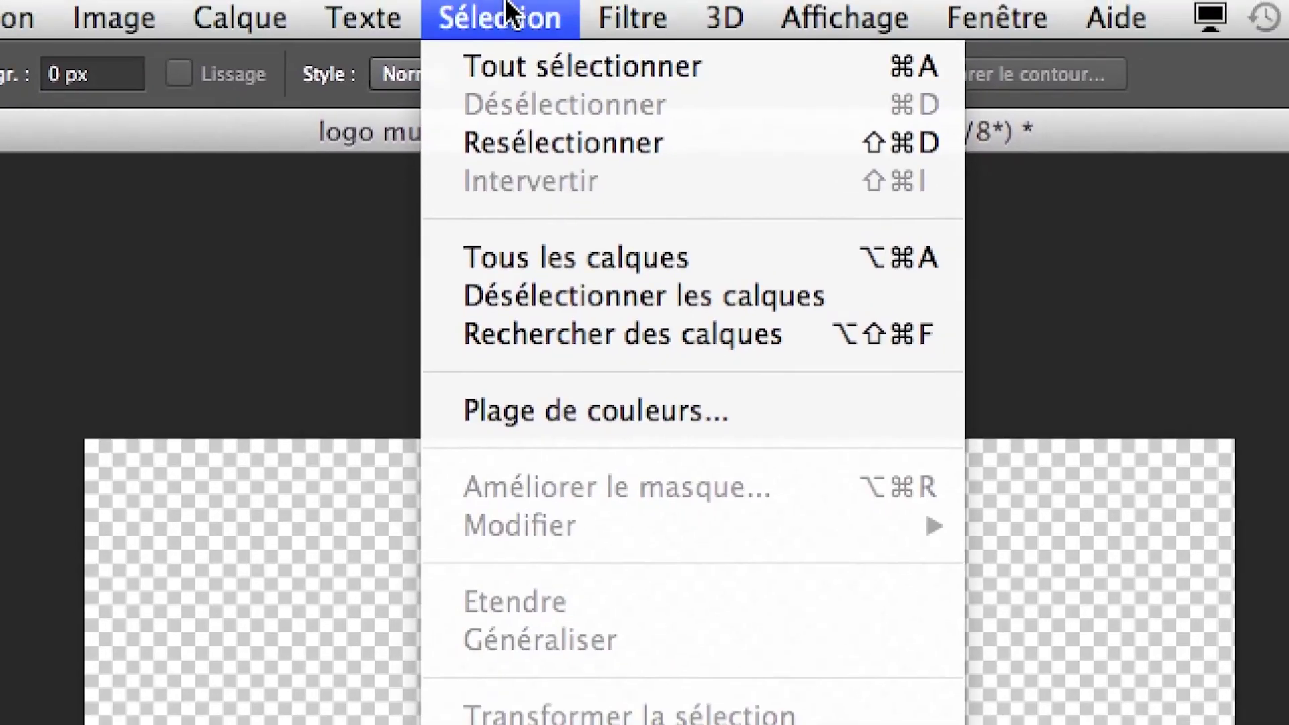
left_click(510, 10)
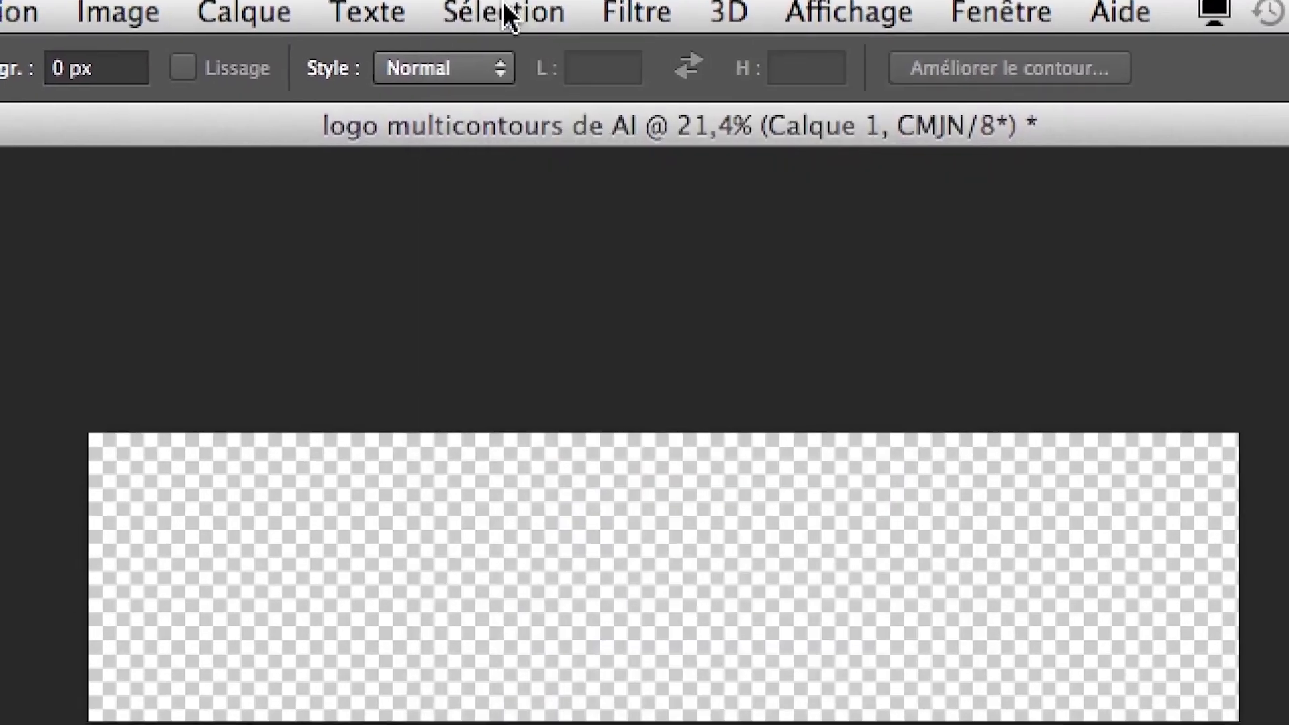
left_click(511, 10)
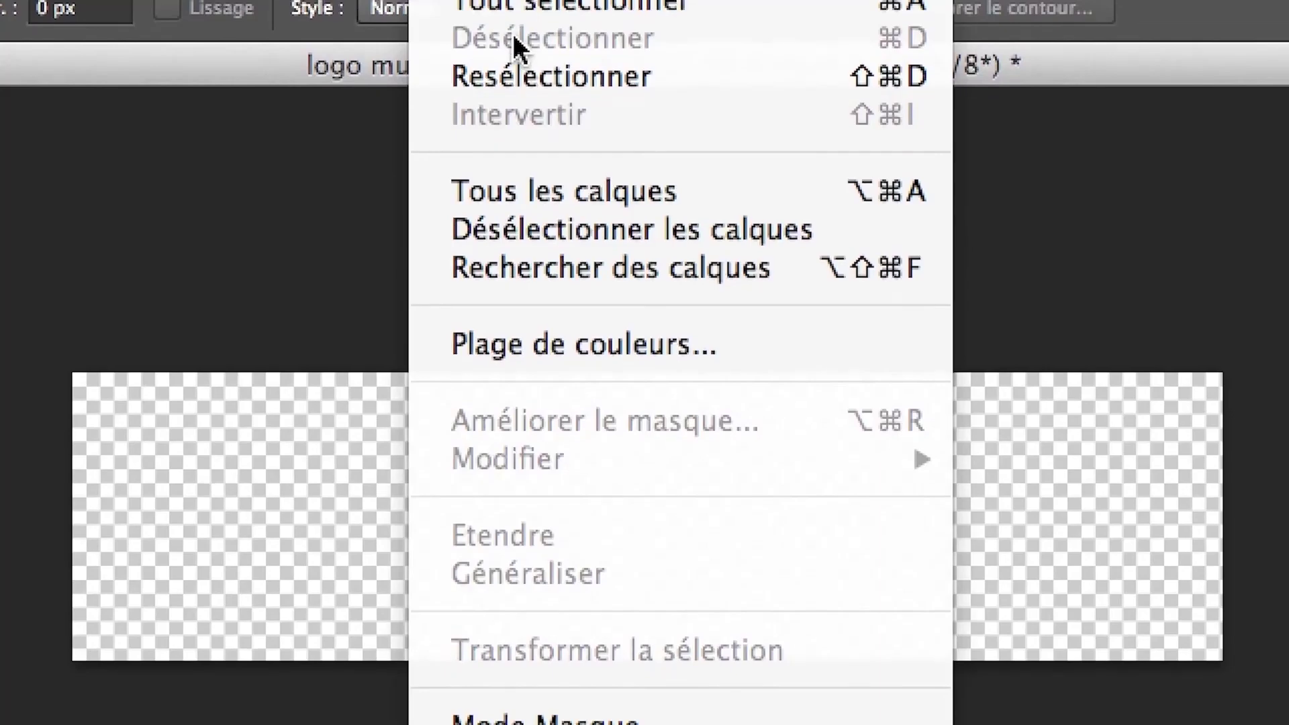
left_click(513, 30)
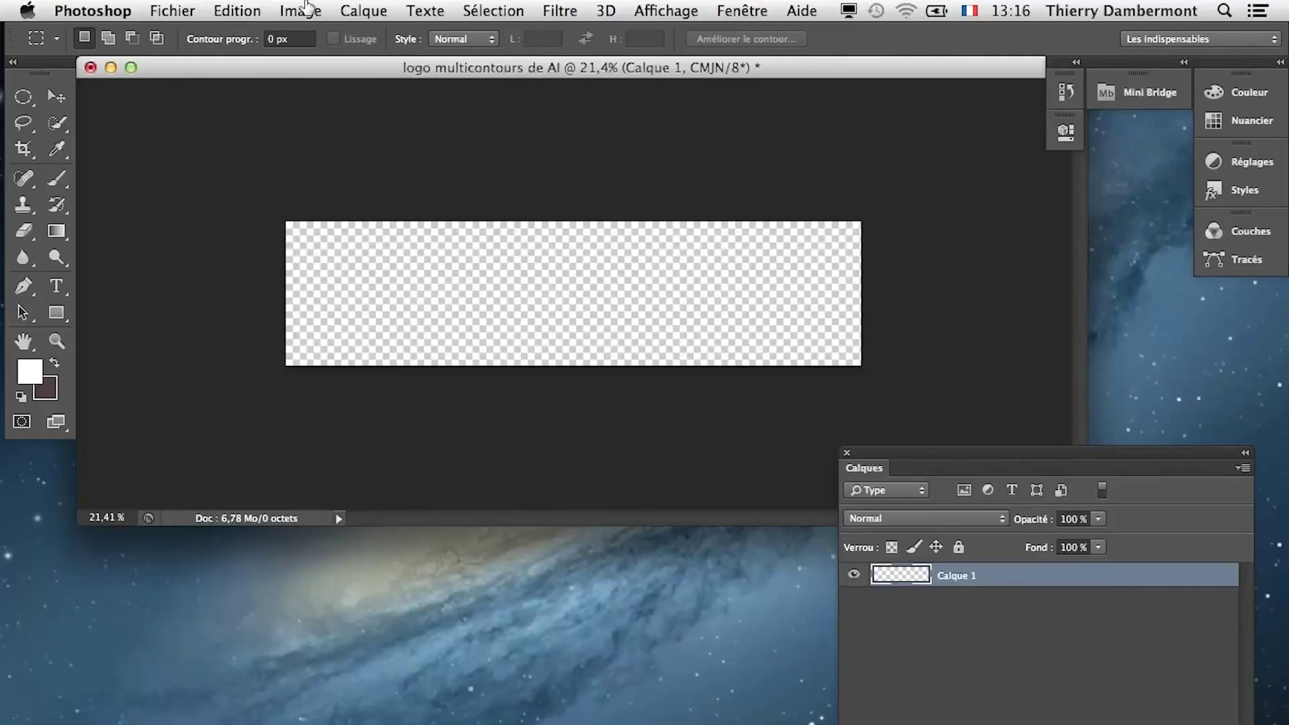
- Place "logo multicontours de AI.ai" in the document as a PDF page cropped to "Cadre de sélection" and validate its placement
left_click(173, 10)
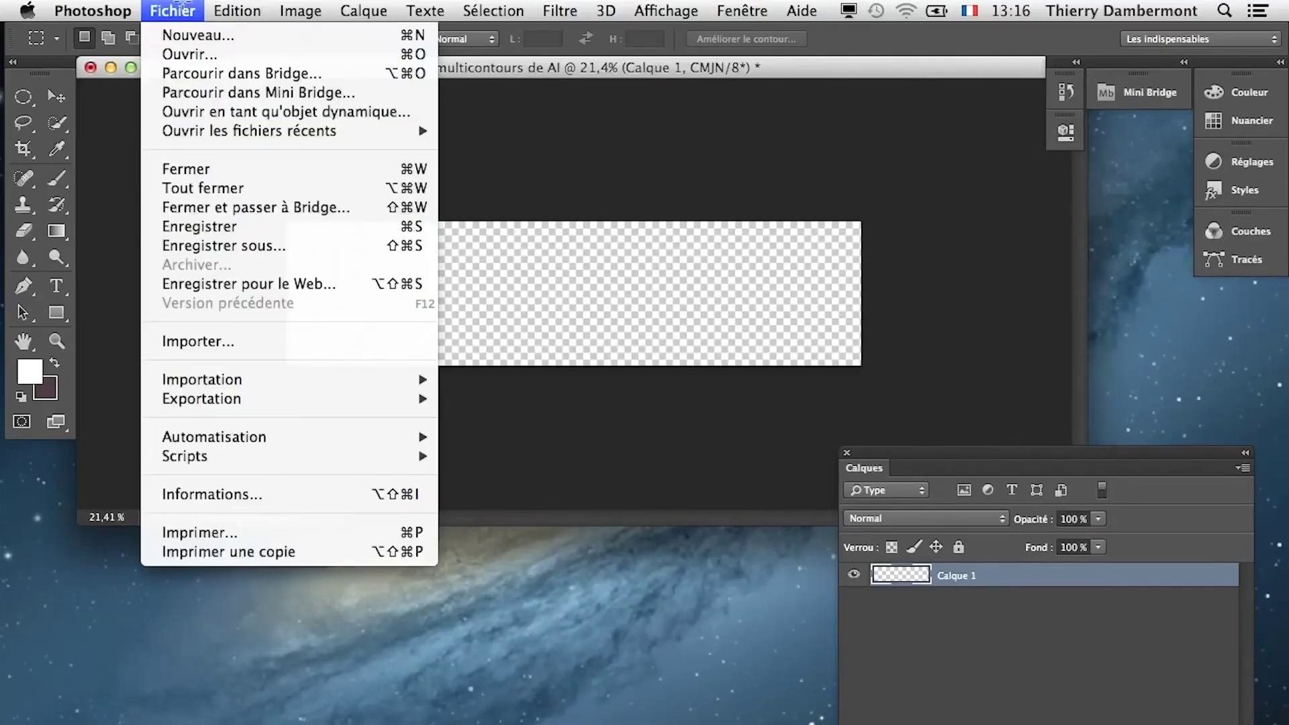
left_click(224, 341)
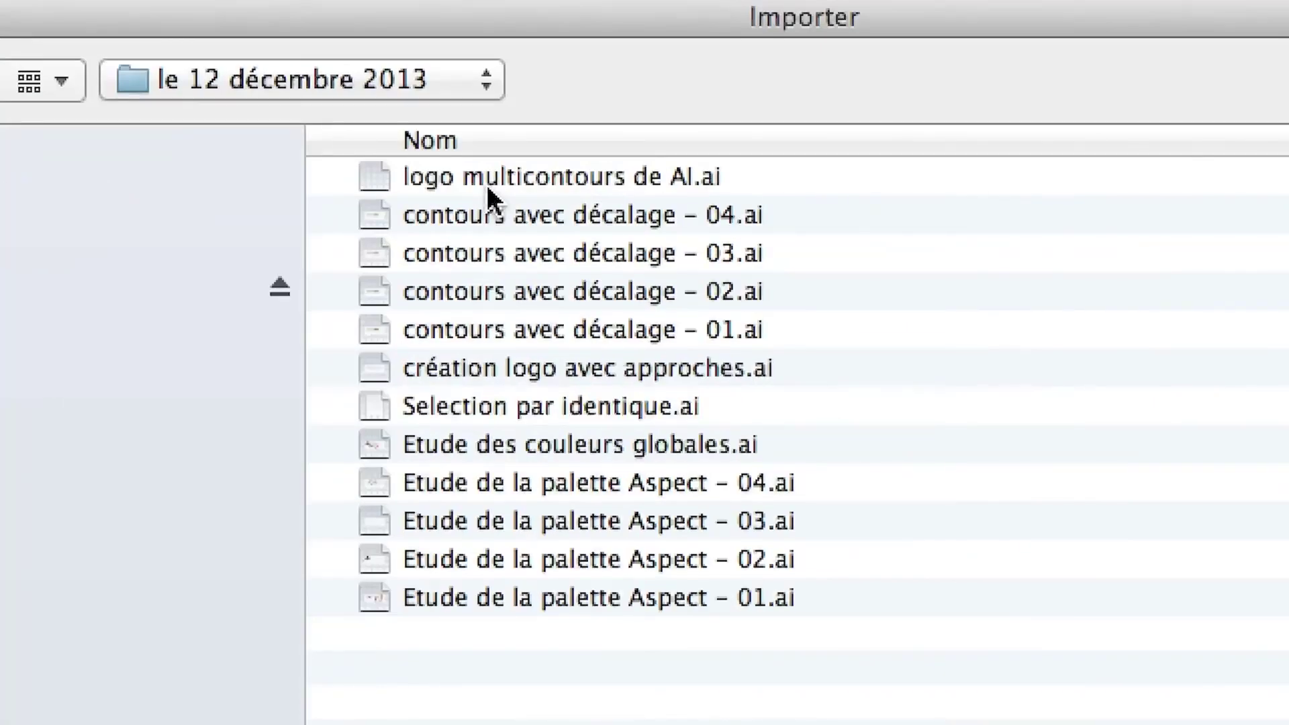
left_click(487, 185)
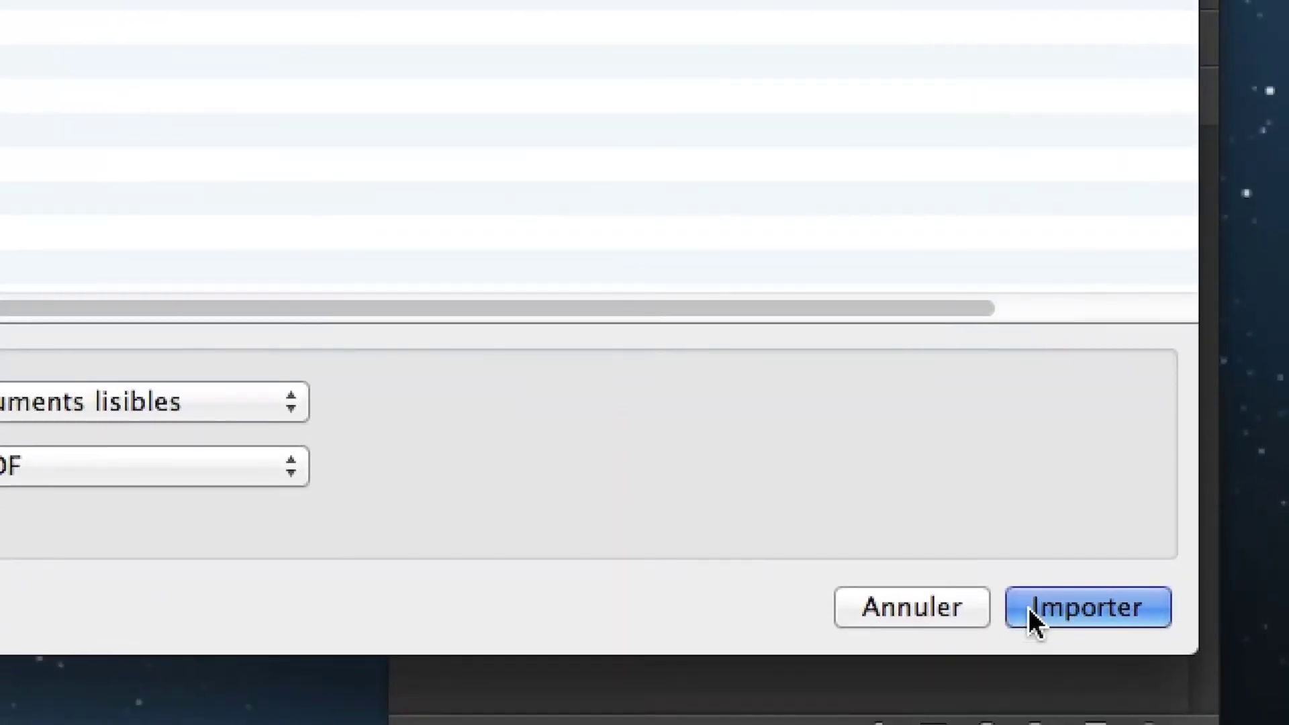
left_click(1028, 607)
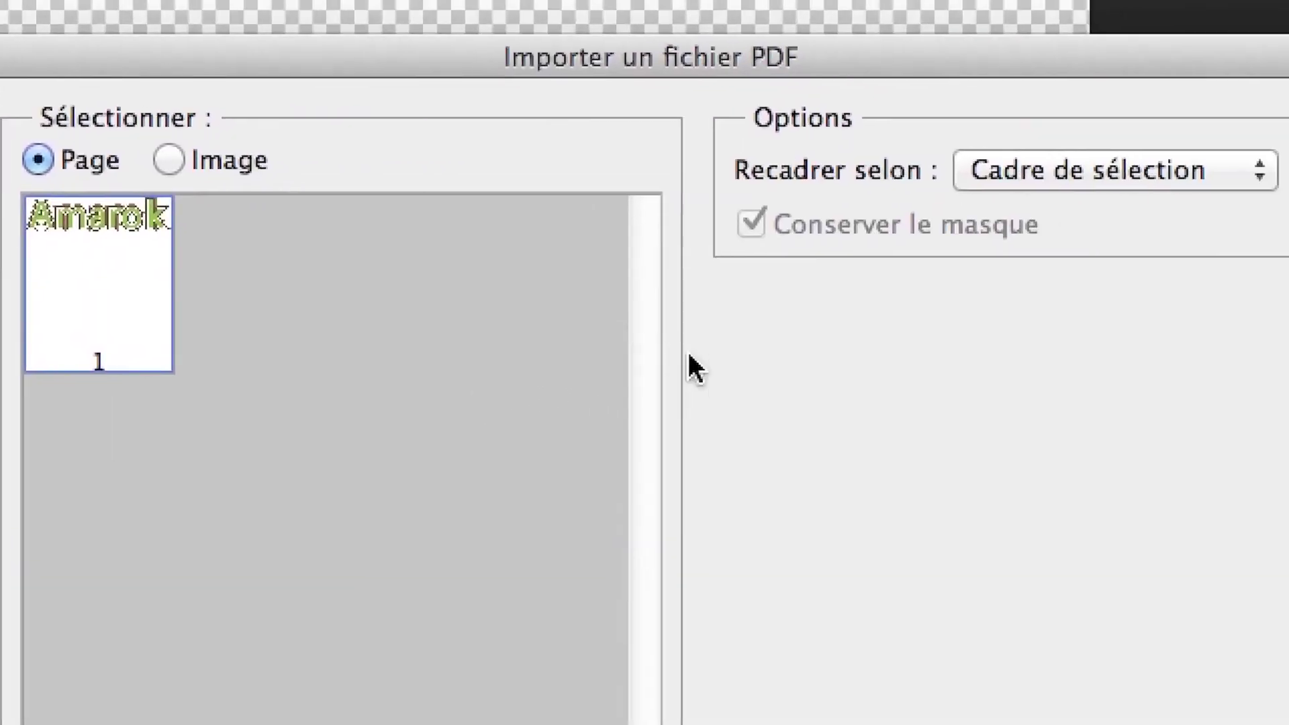
left_click(872, 535)
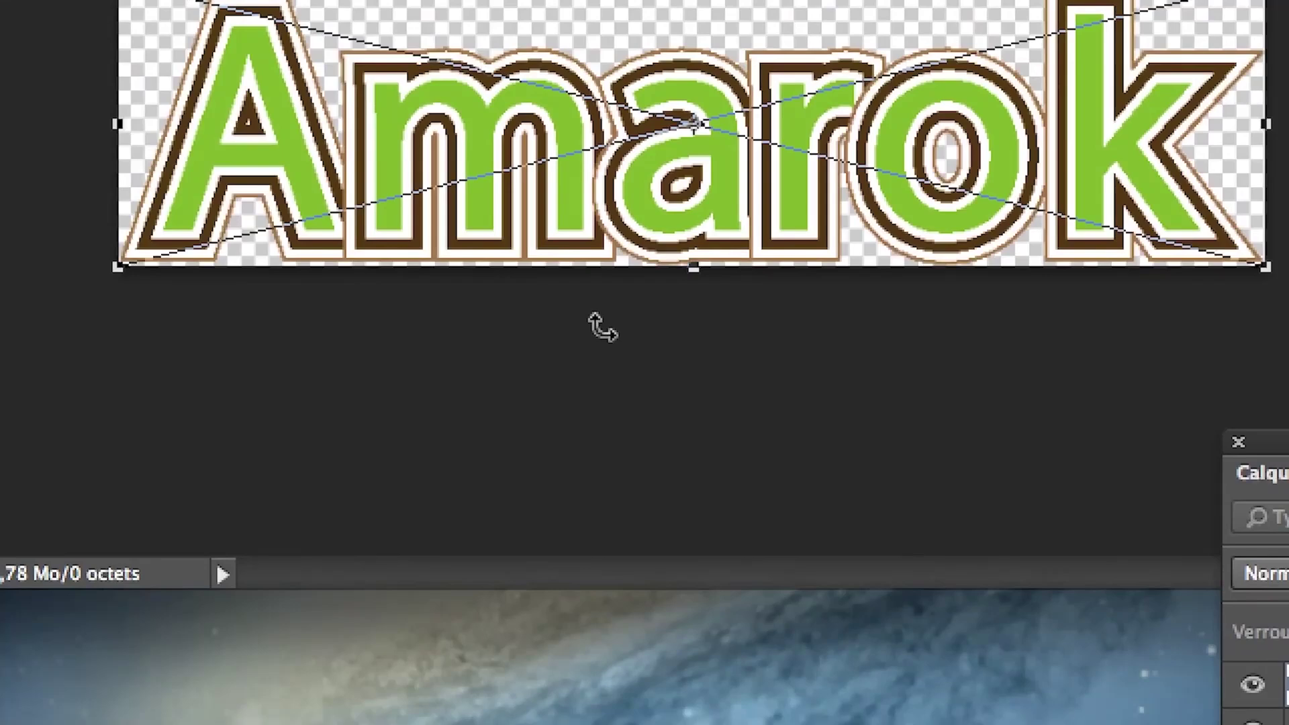
key("Return")
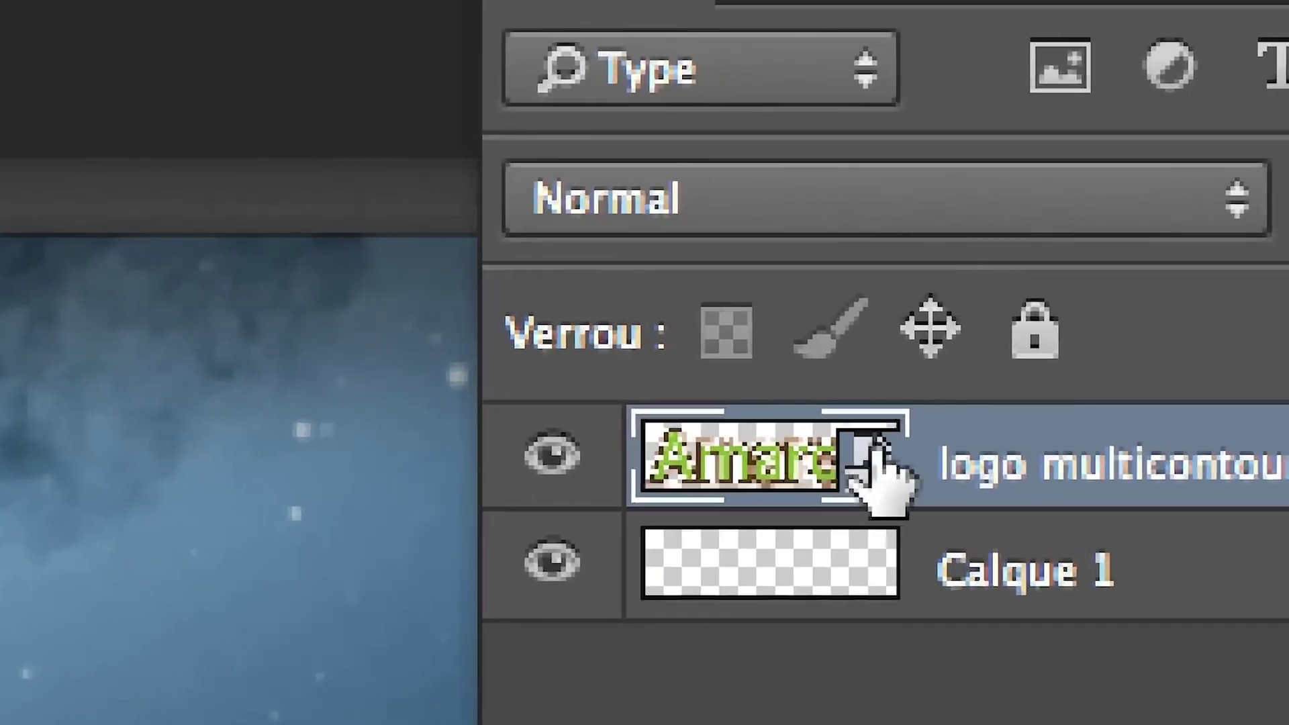
- Examine the smart object layer "logo multicontours de AI" and the placed logo's edges up close, then as a whole
double_click(868, 459)
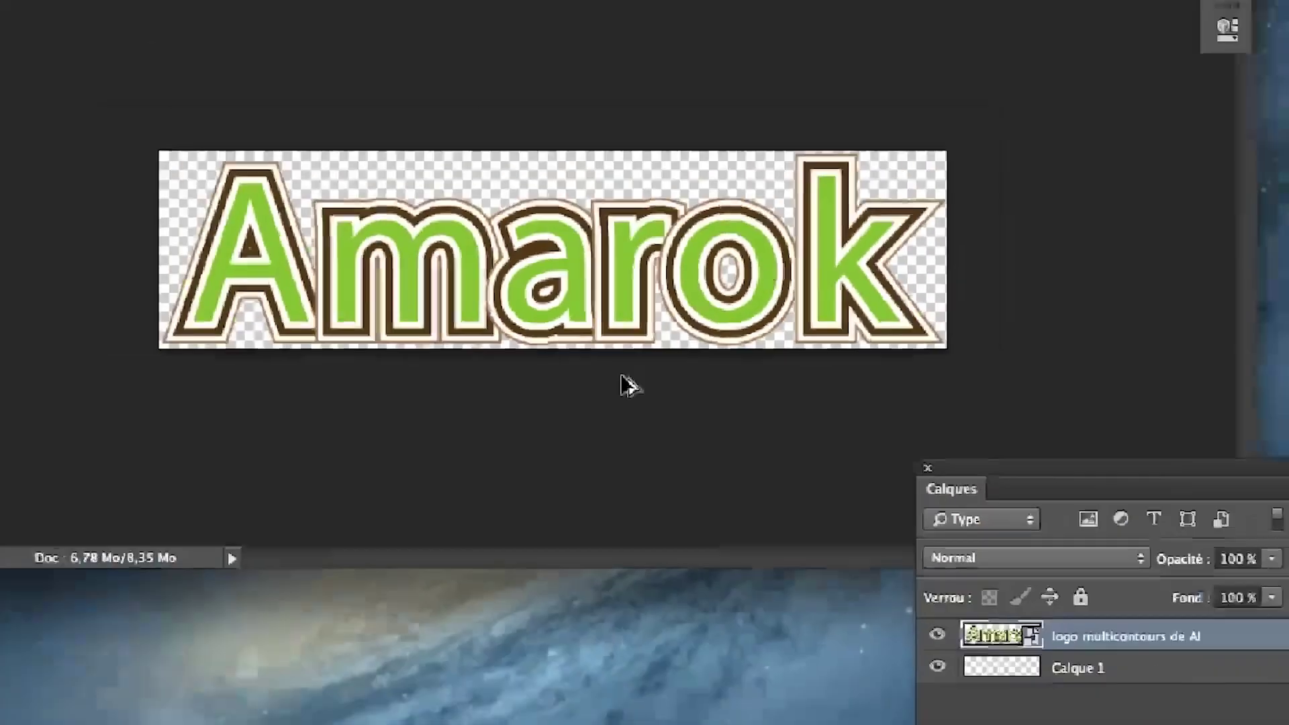
scroll(602, 289, "up", 3)
scroll(603, 288, "up", 5)
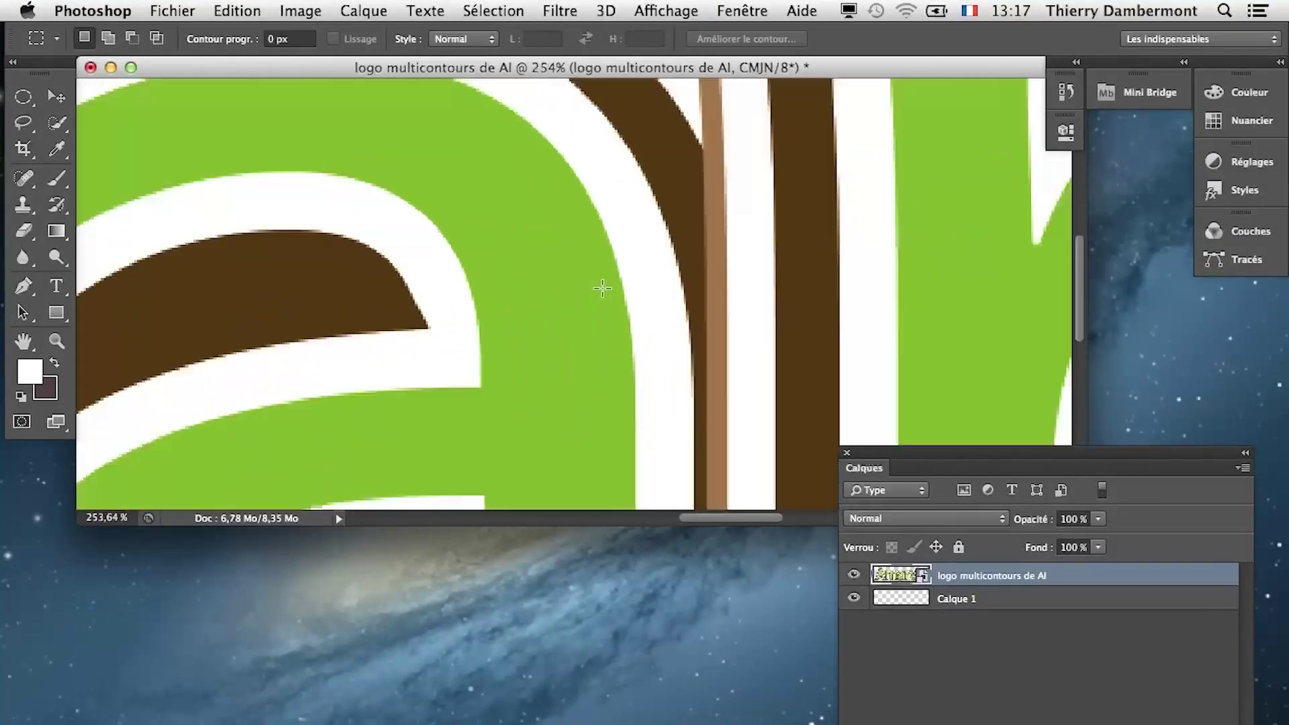
scroll(602, 293, "up", 1)
scroll(602, 298, "down", 5)
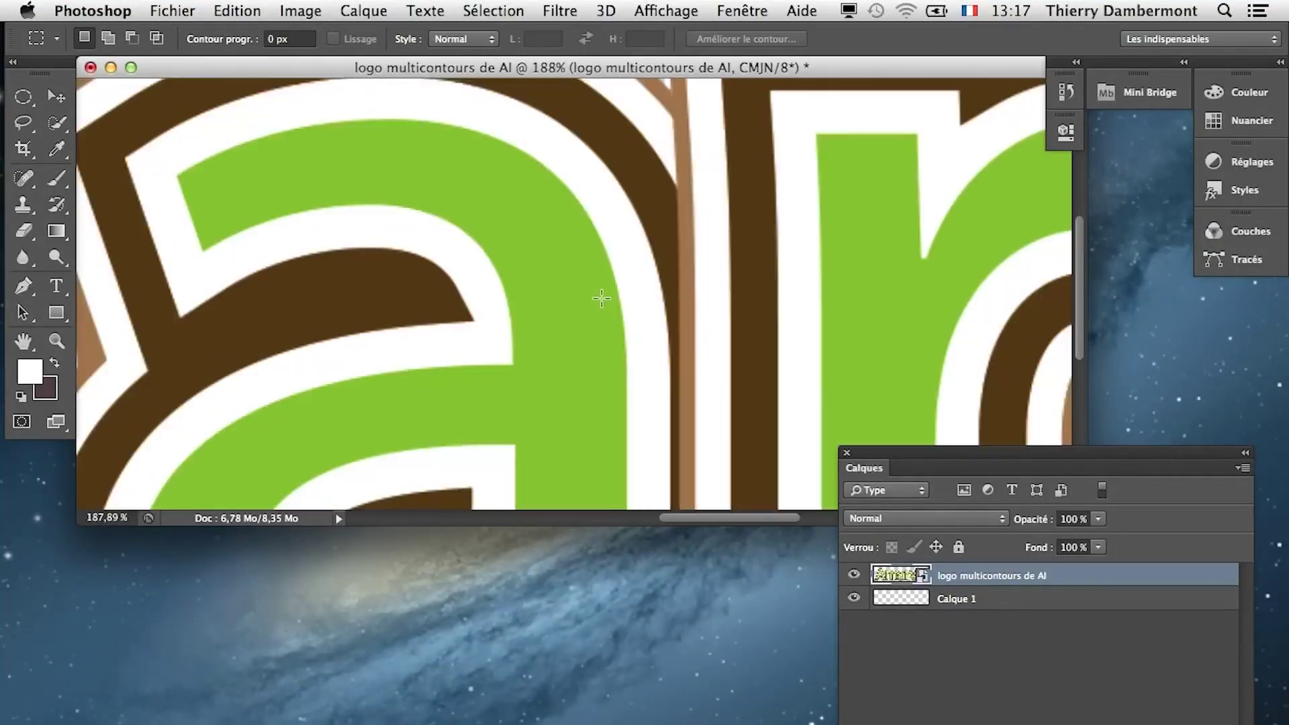
scroll(602, 301, "down", 1)
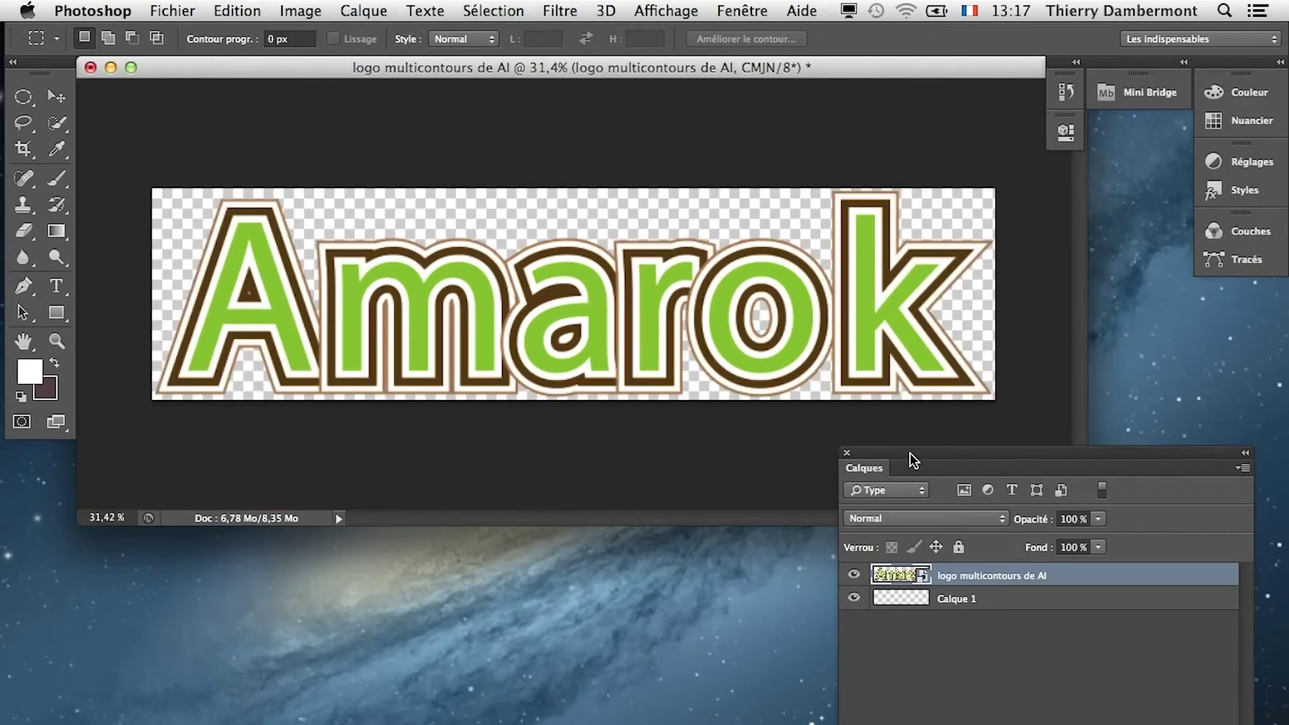
- Reposition the Layers panel just below the logo so that it leaves the artwork uncovered
left_click_drag(909, 453, 885, 436)
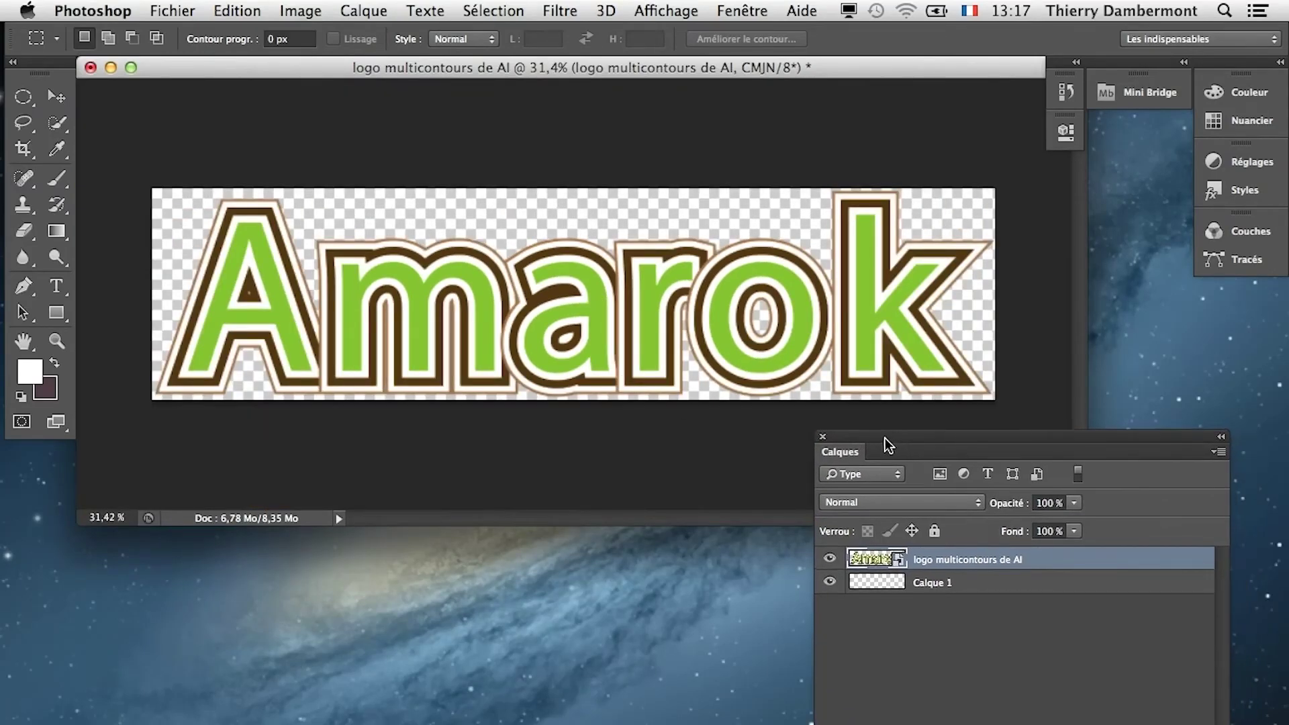
key("super+alt+2")
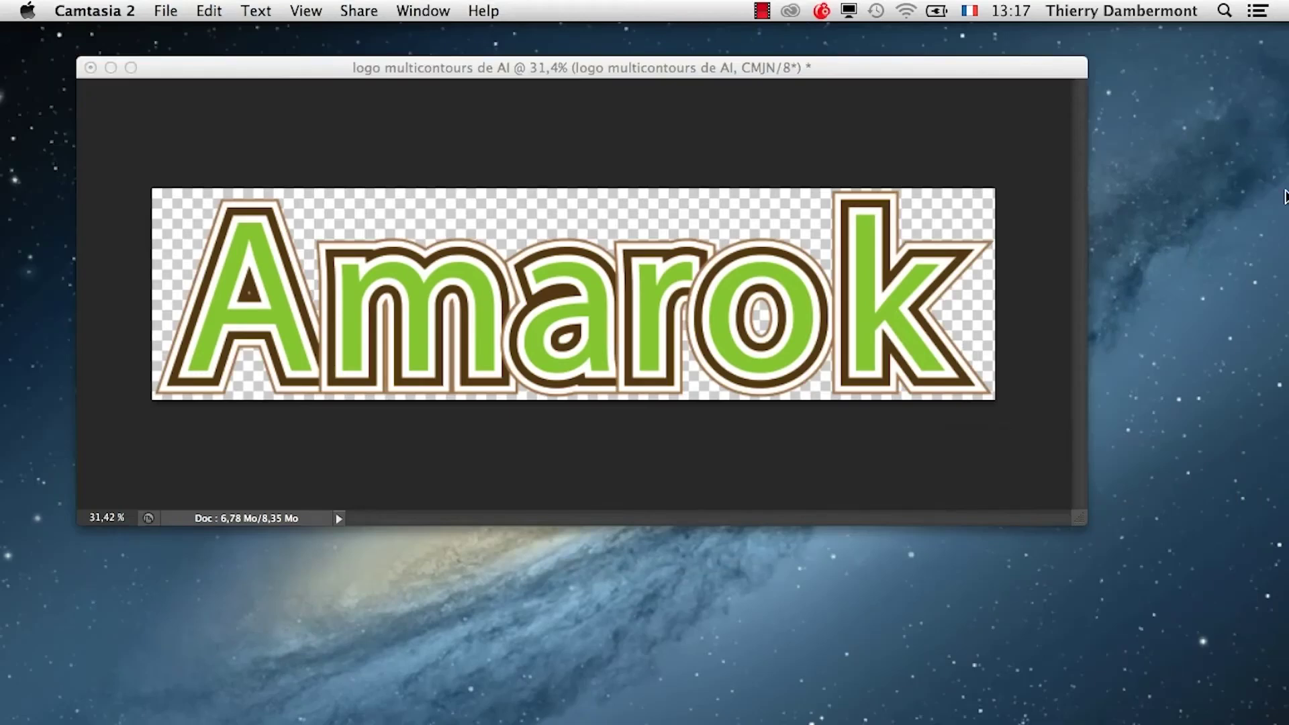
left_click(1074, 517)
left_click_drag(1064, 518, 1012, 486)
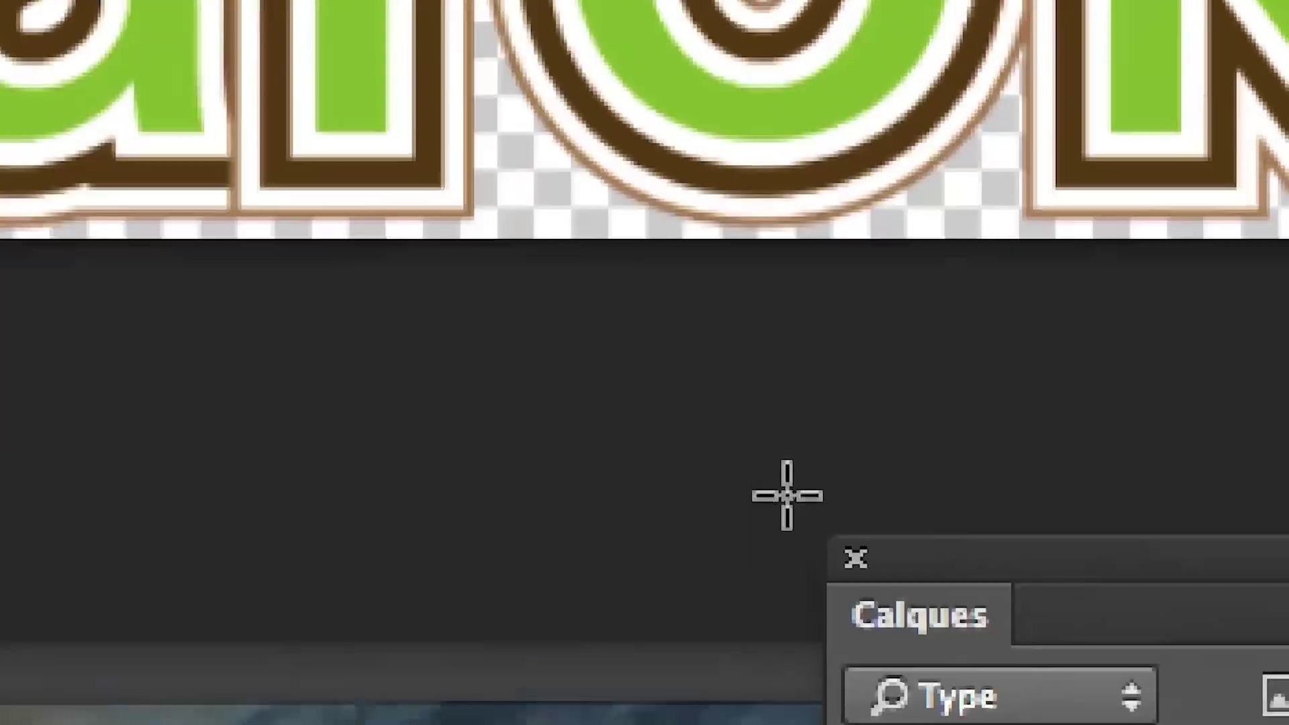
- Resize the image to 15 % of its pixel dimensions, with proportions kept and "Bicubique automatique" resampling
left_click(417, 41)
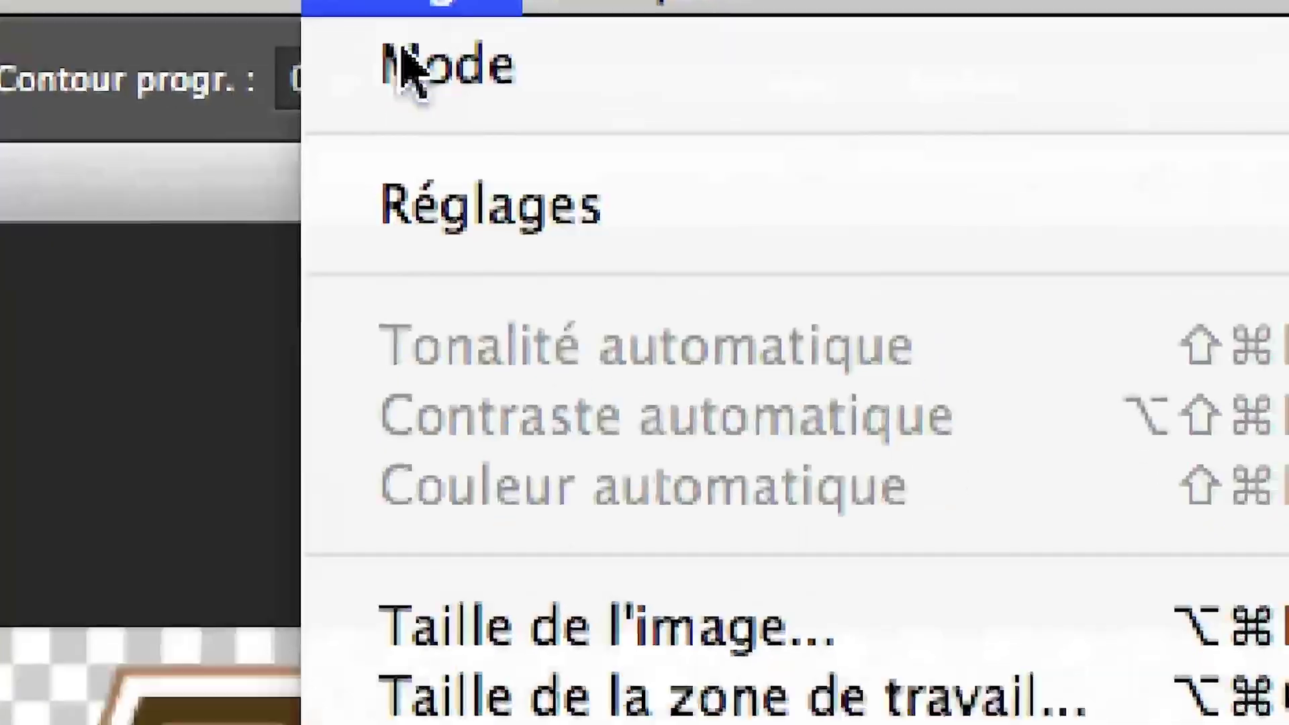
left_click(537, 627)
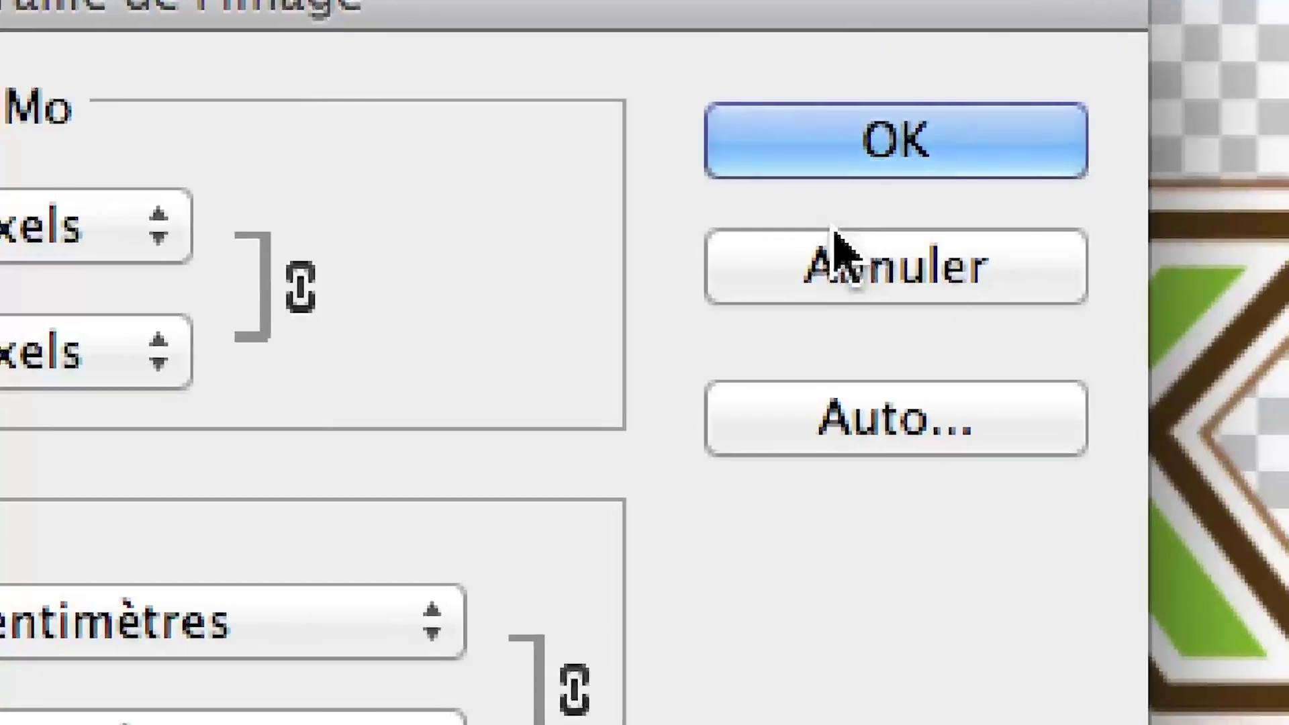
key("alt")
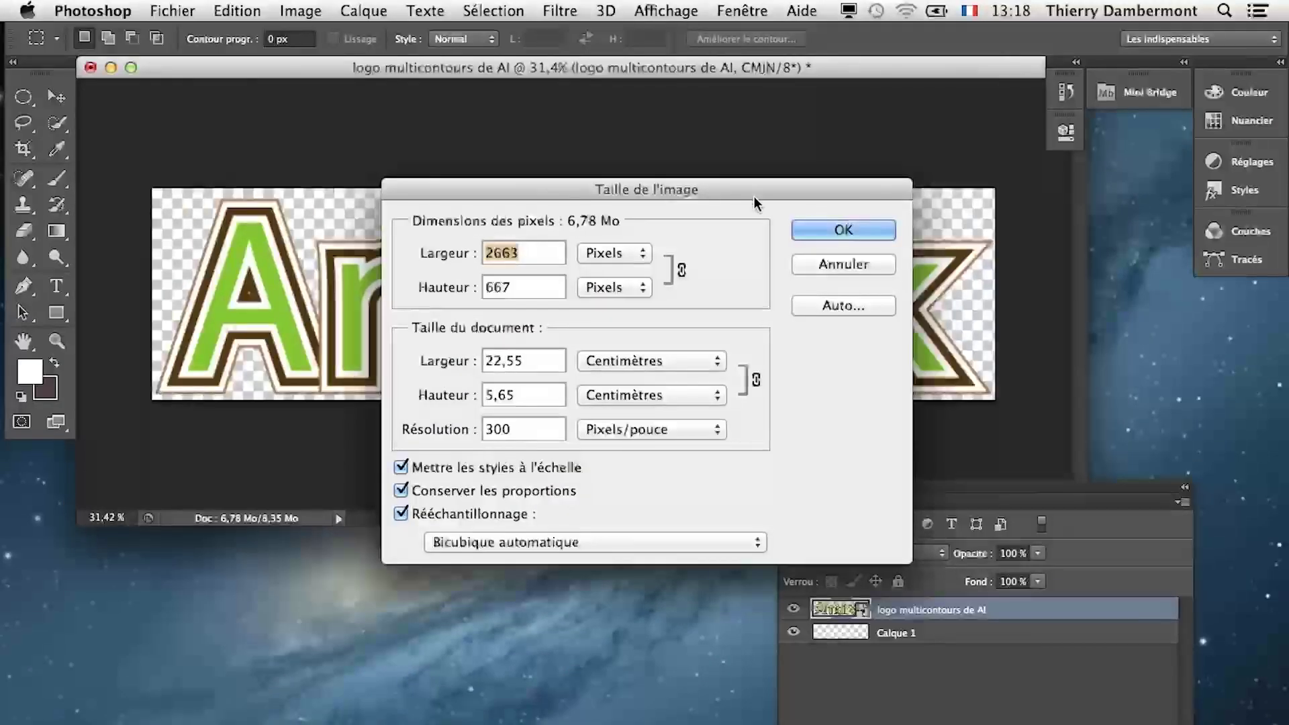
left_click_drag(755, 196, 642, 480)
key("alt")
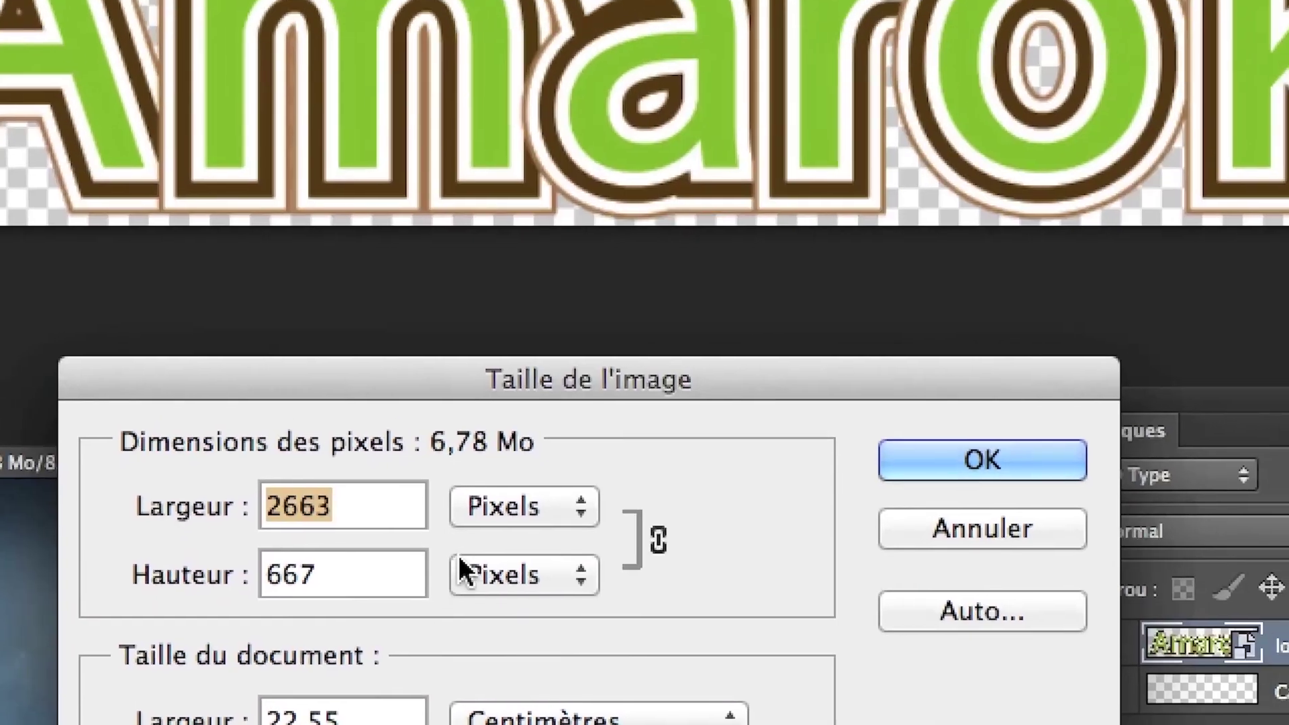
left_click(604, 193)
left_click(597, 159)
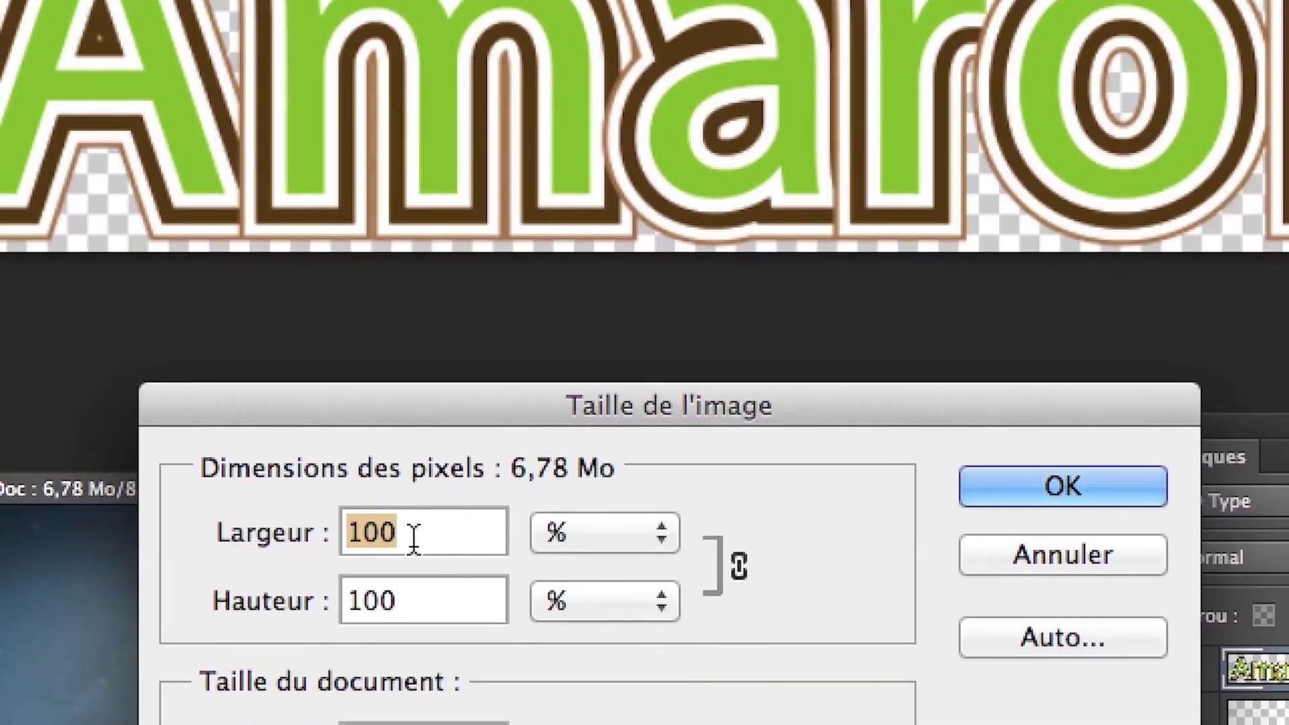
type("15")
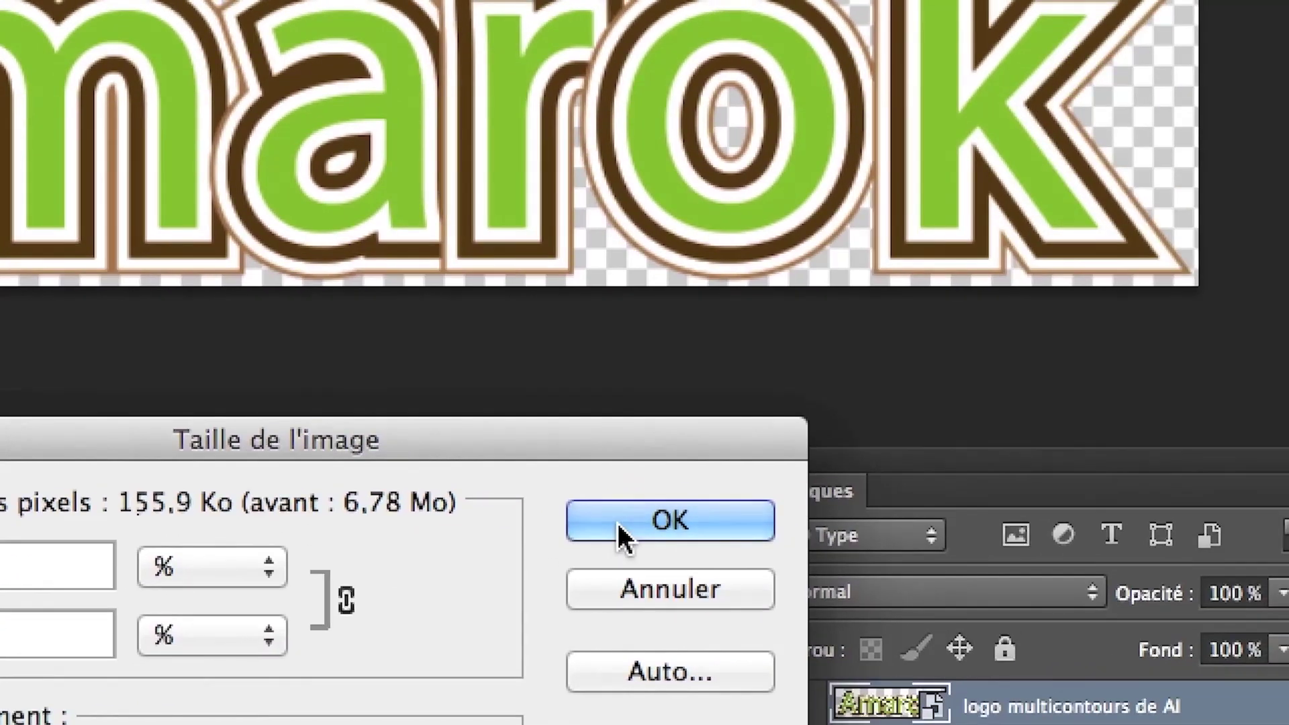
left_click(905, 525)
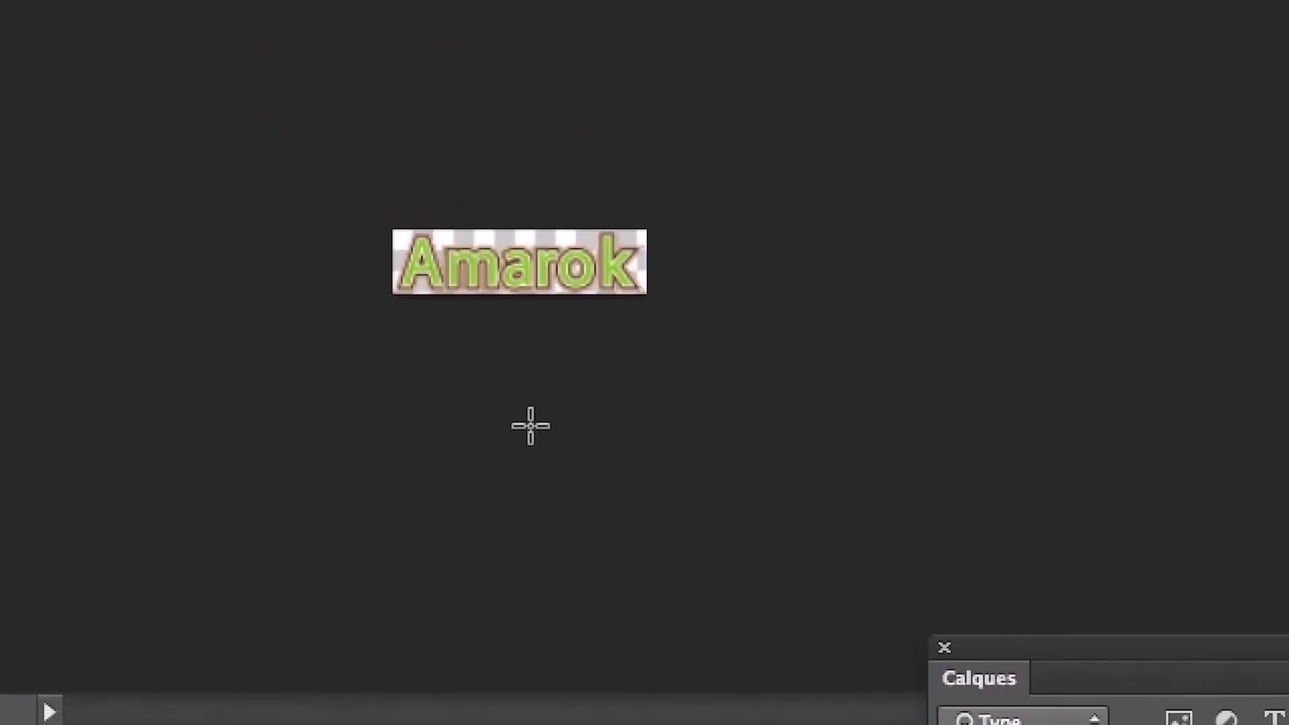
- Examine the pixel edges of the reduced Amarok logo at about 360 % magnification
key("ctrl+plus")
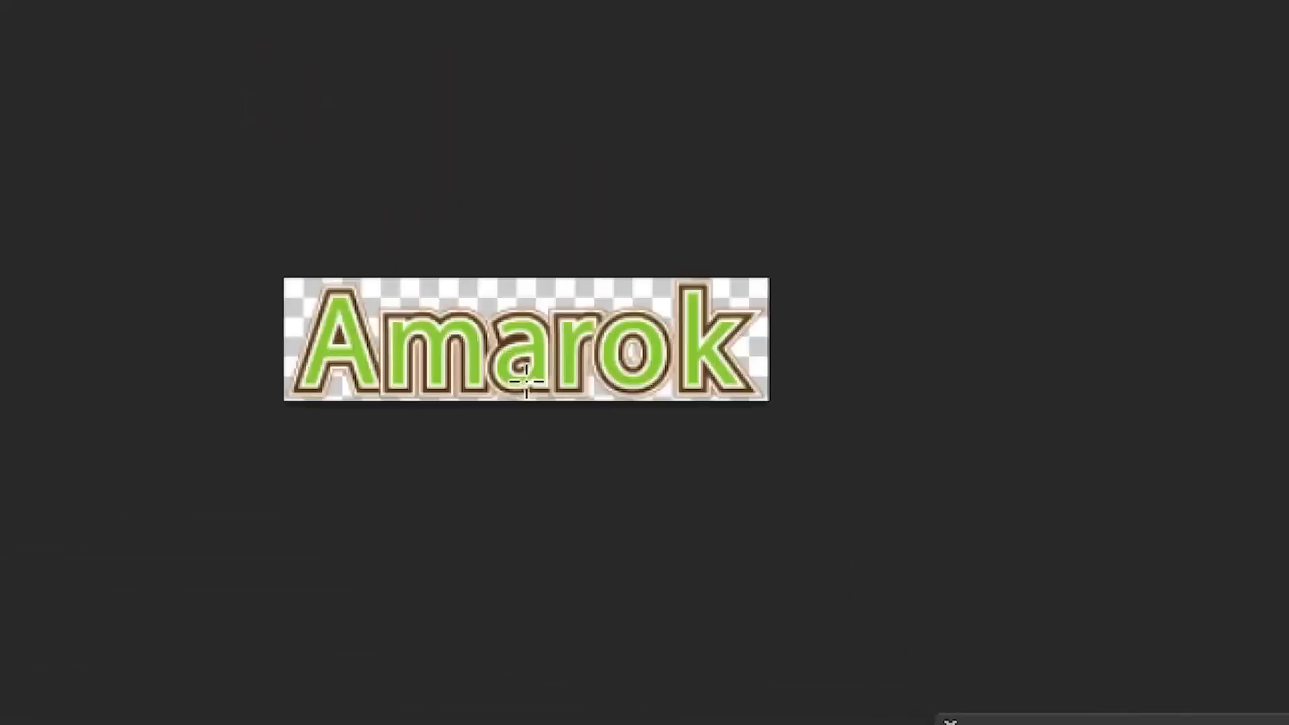
key("ctrl+plus")
key("ctrl+plus")
key("ctrl+plus")
key("ctrl+plus")
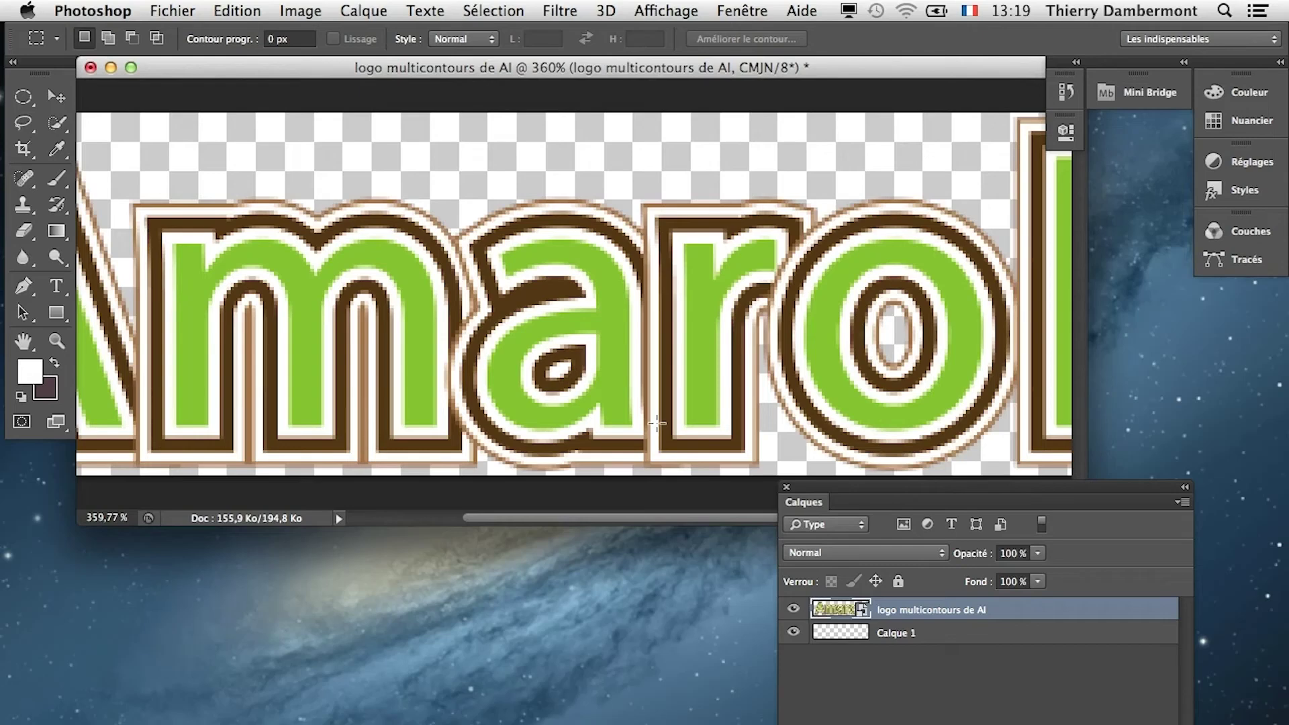
left_click(296, 10)
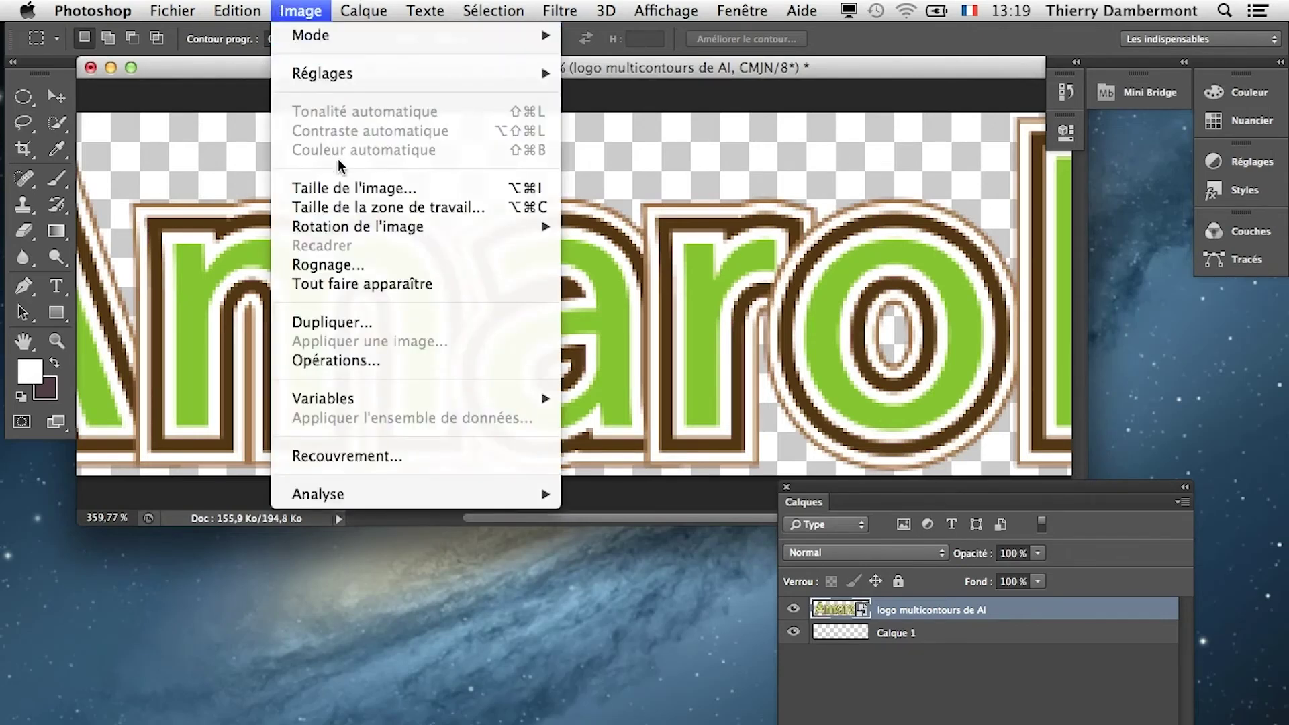
left_click(339, 188)
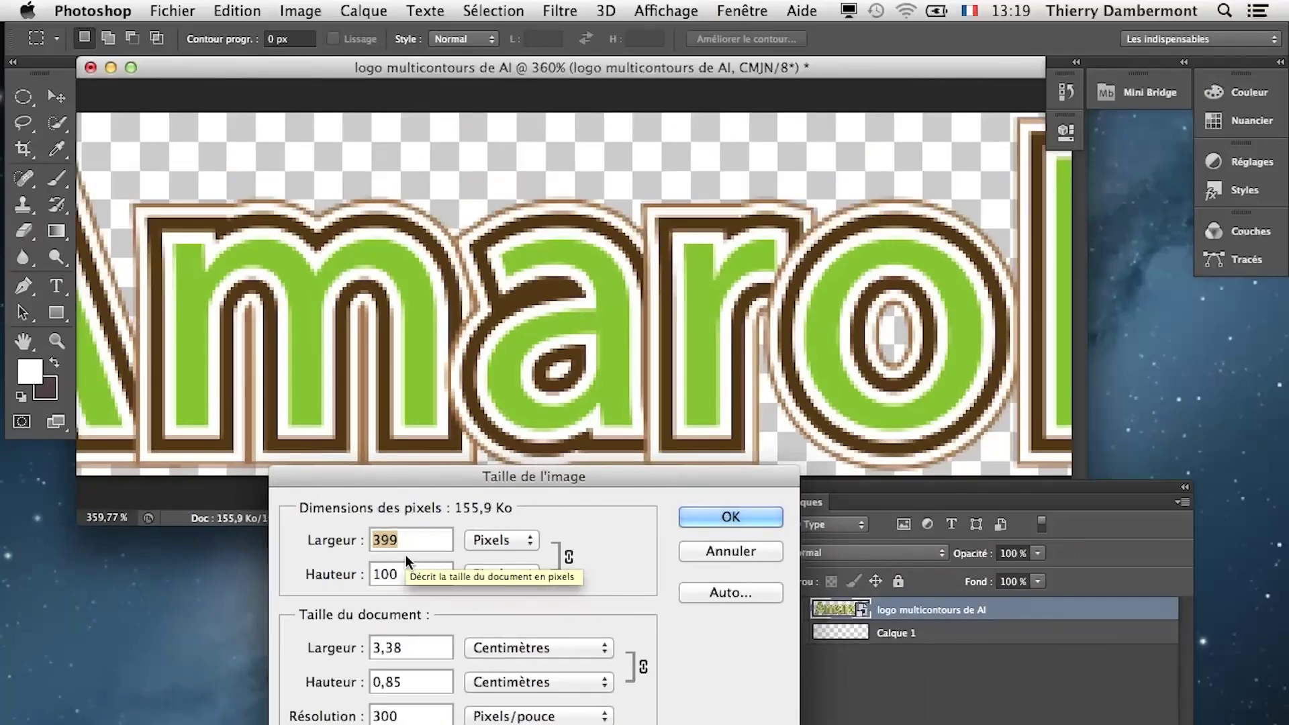
left_click(722, 550)
- Resize the image to 600 % of its pixel dimensions, with width and height kept in proportion
left_click(315, 9)
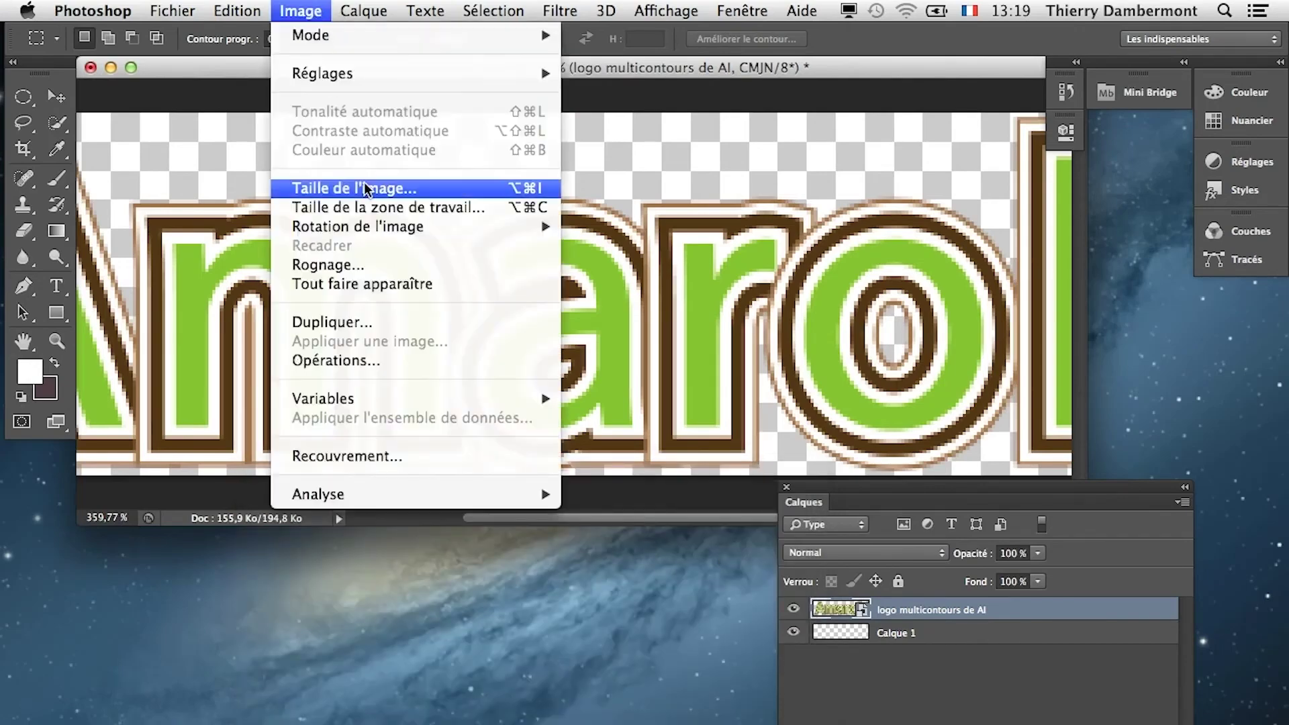
left_click(364, 184)
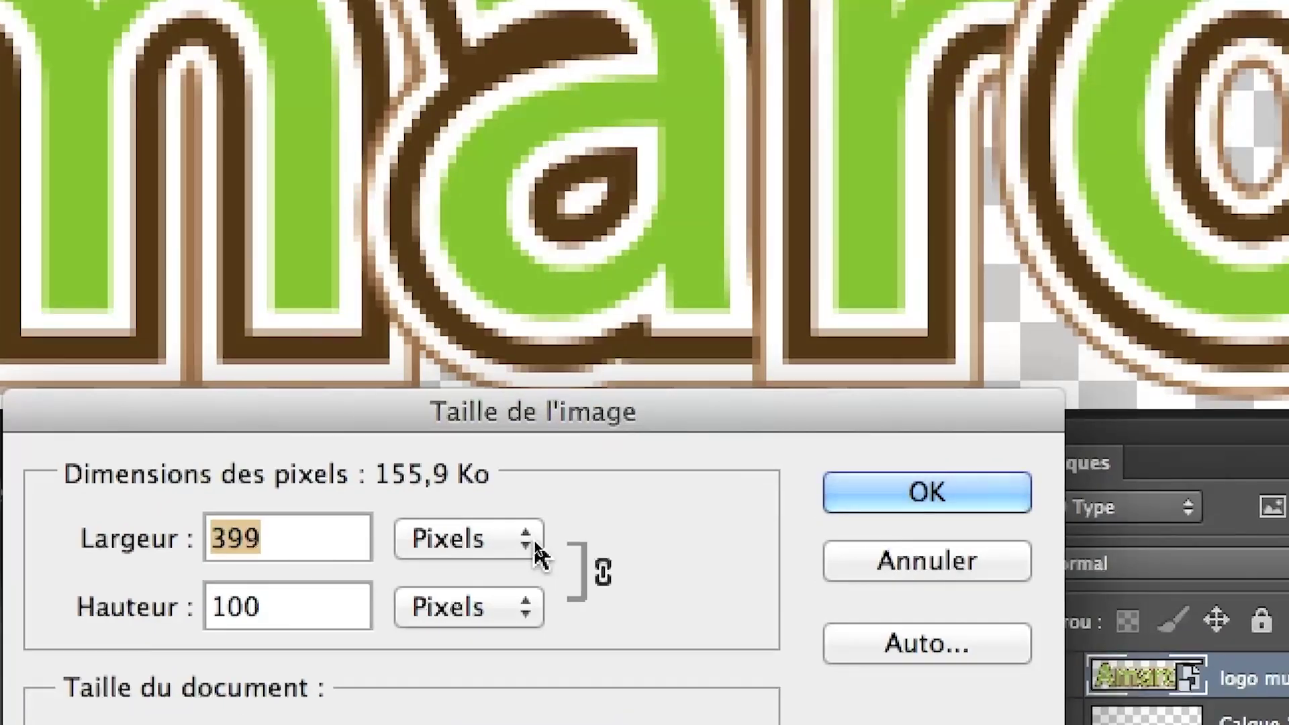
left_click(535, 541)
left_click(519, 527)
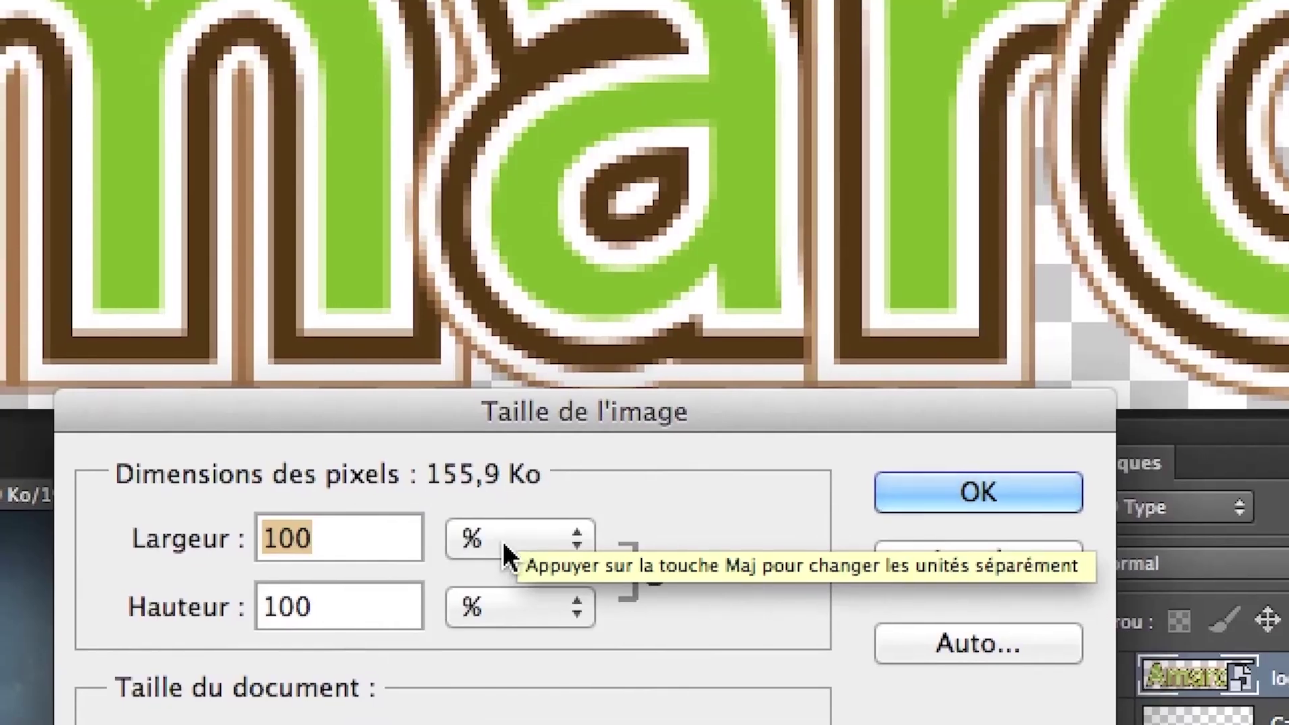
type("600")
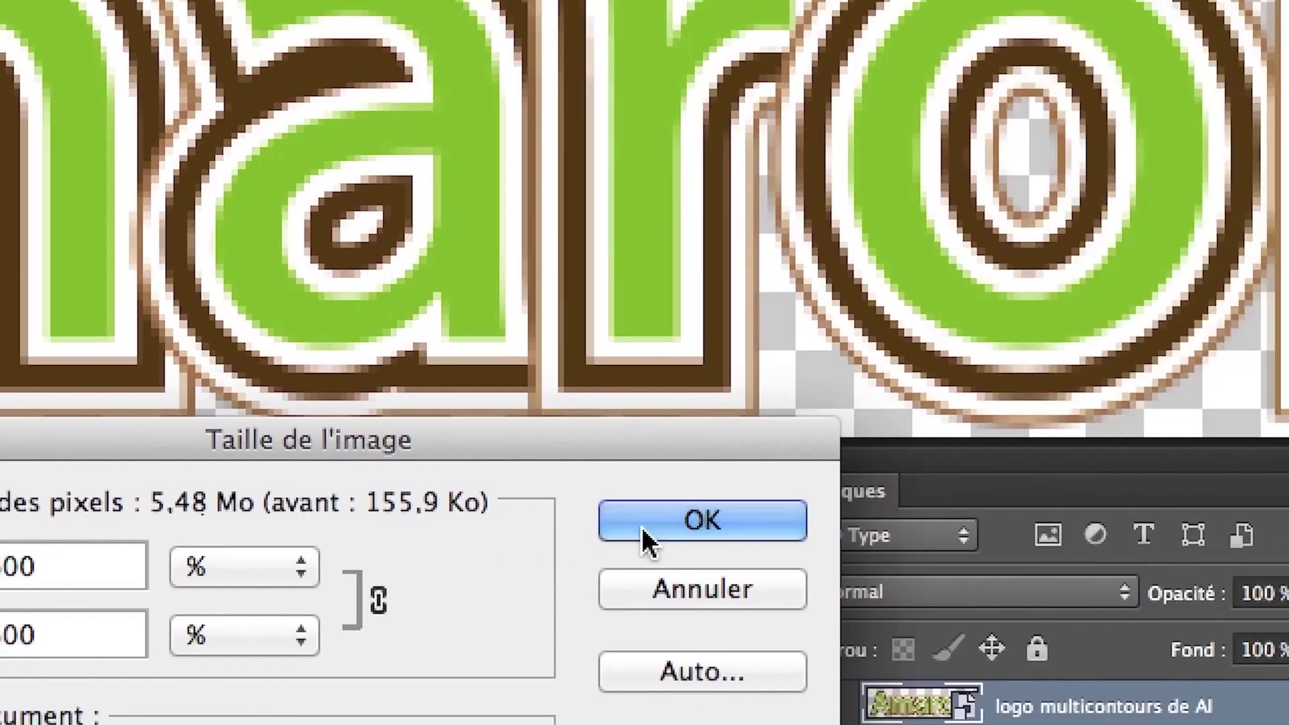
left_click(983, 549)
- Examine the edges of the enlarged Amarok logo, alternating between close-ups of the letters and the whole logo
scroll(543, 312, "down", 5)
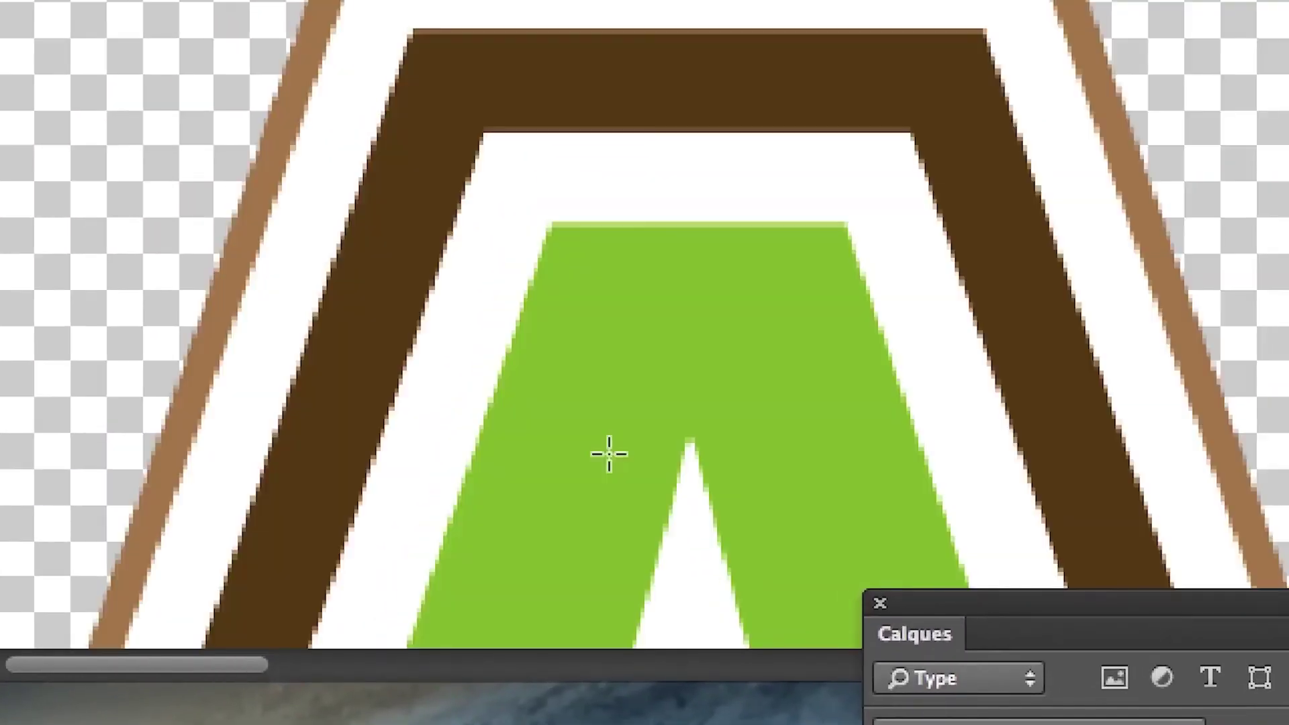
scroll(609, 453, "down", 5)
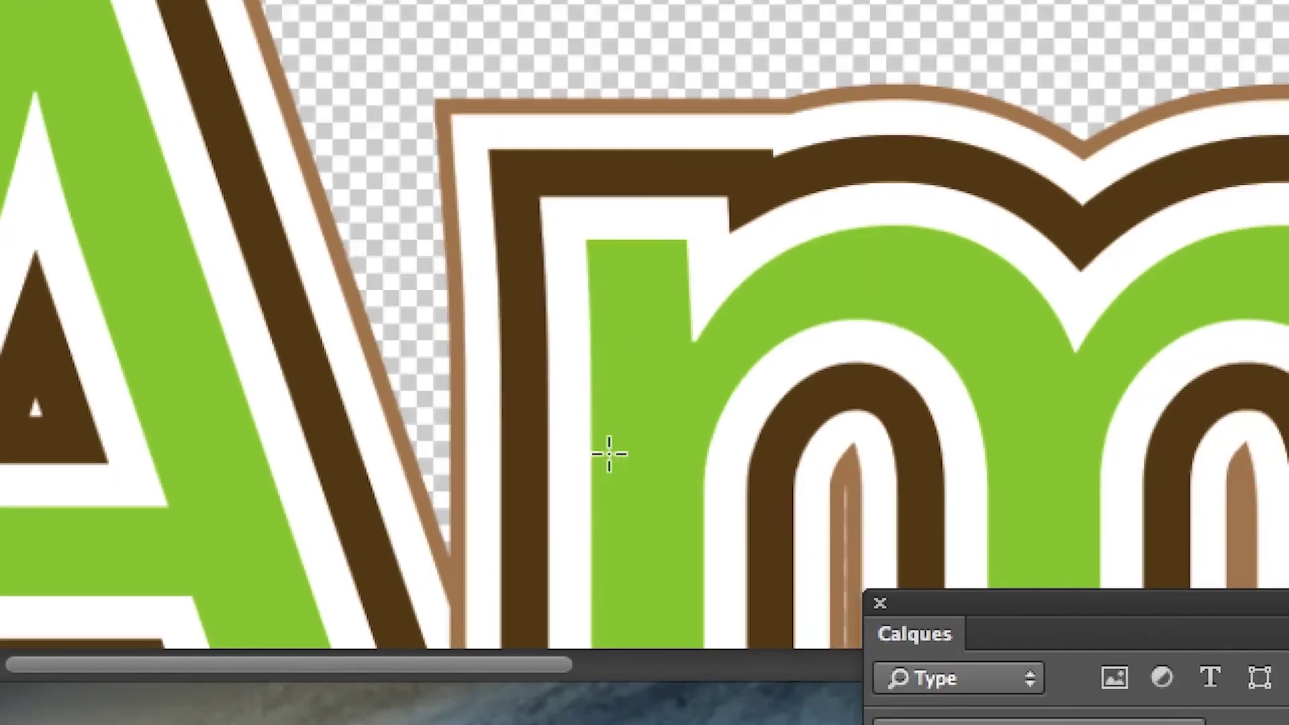
scroll(609, 453, "right", 10)
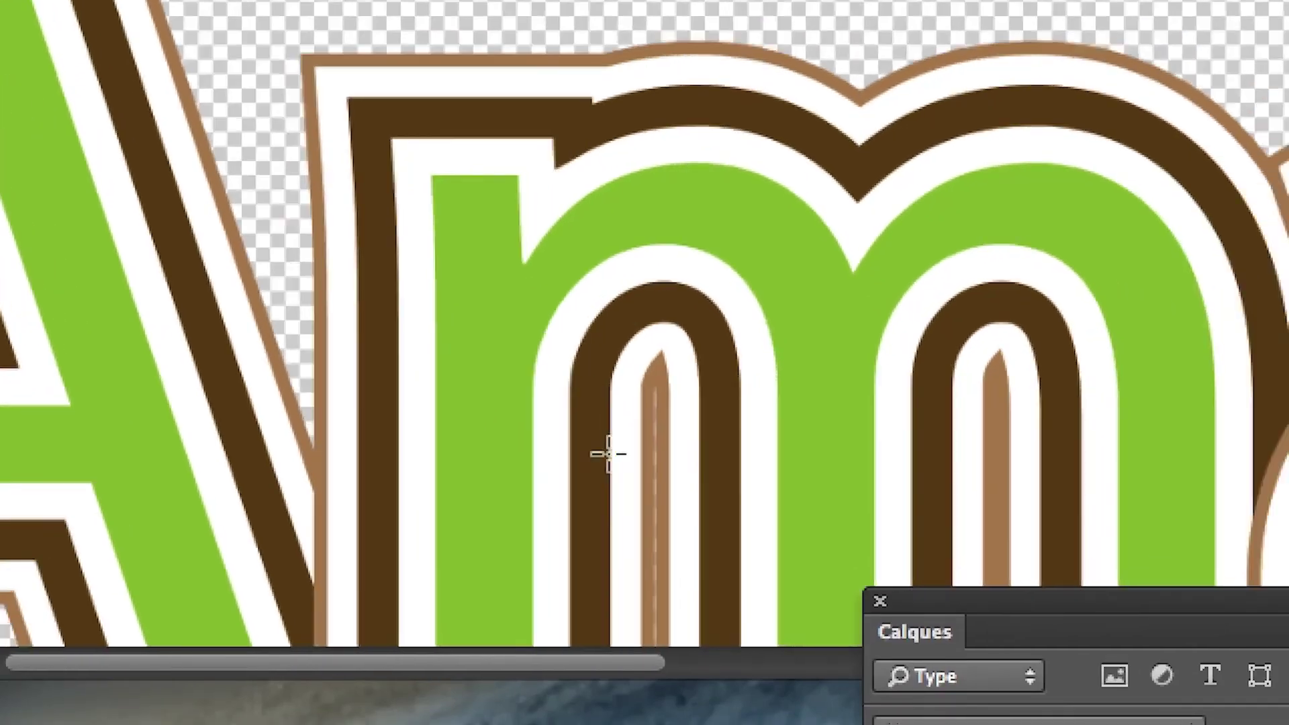
scroll(609, 454, "down", 6)
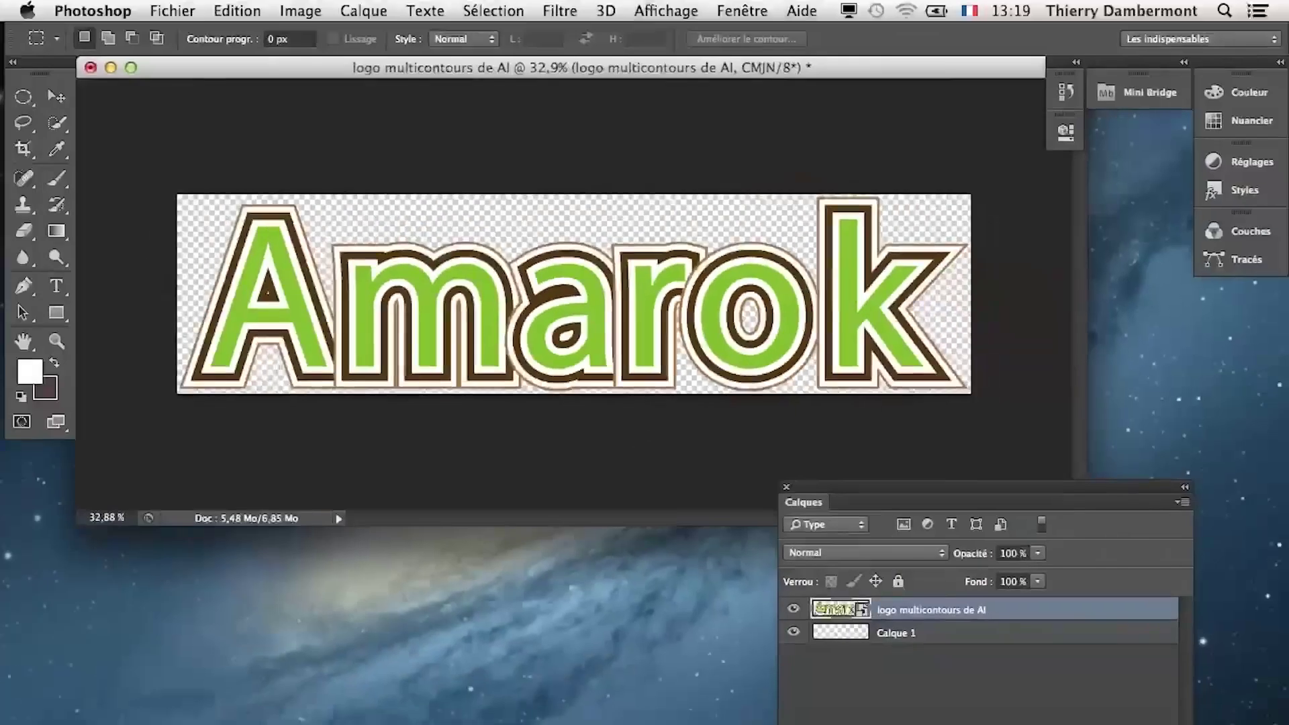
scroll(709, 368, "up", 5)
scroll(709, 368, "up", 10)
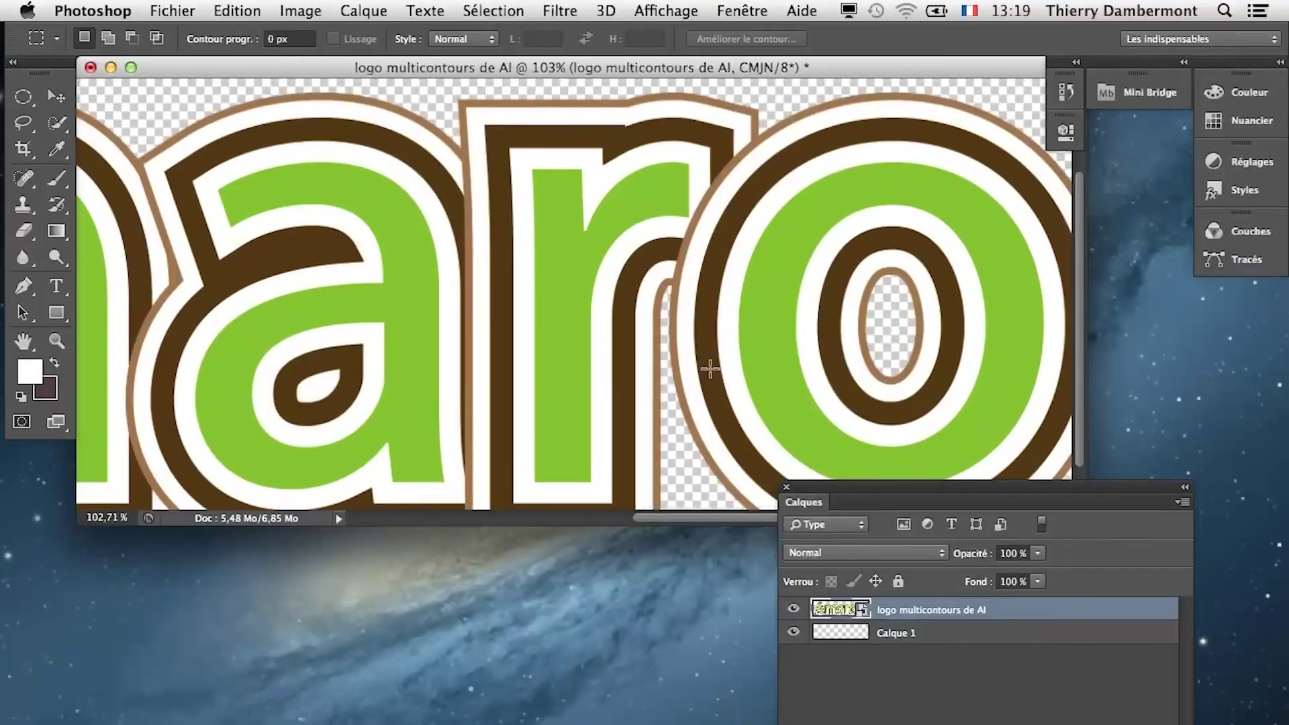
scroll(710, 368, "down", 10)
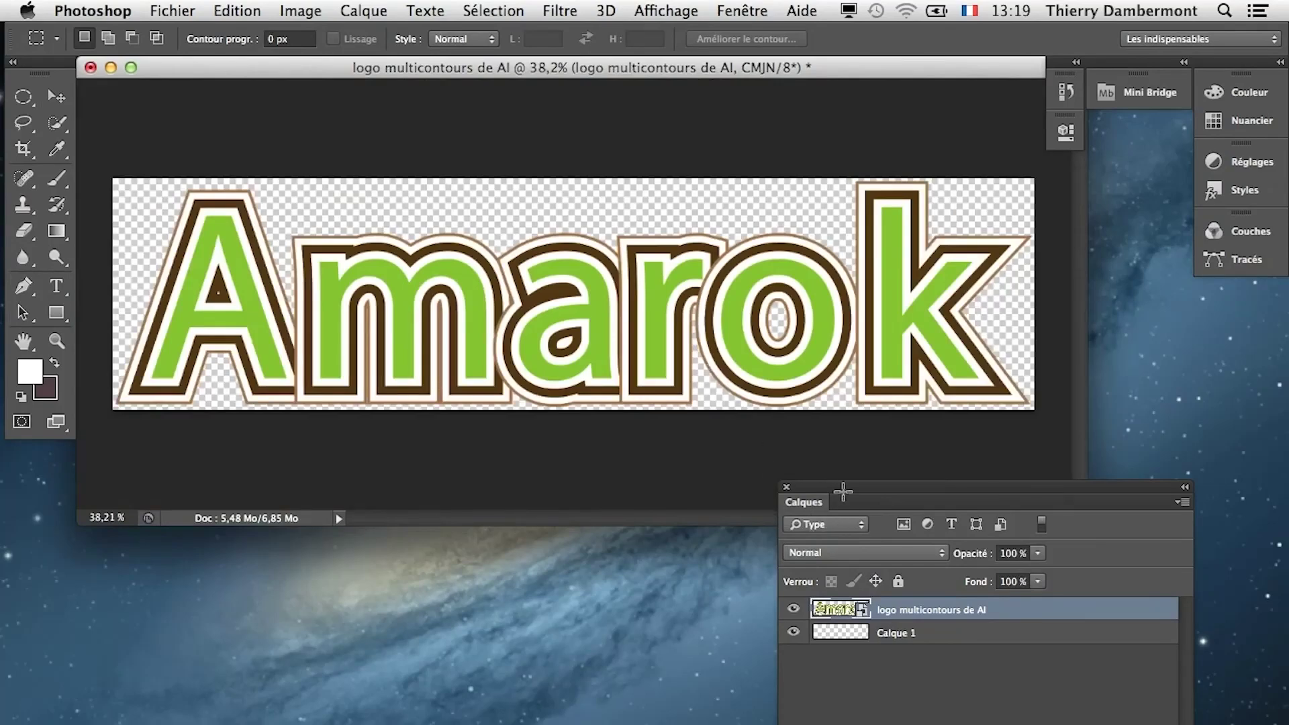
- Bring the Layers and Tools panels below the logo and try to paint on its smart object with the Brush, declining to rasterize it
left_click_drag(843, 492, 694, 456)
left_click_drag(40, 73, 514, 461)
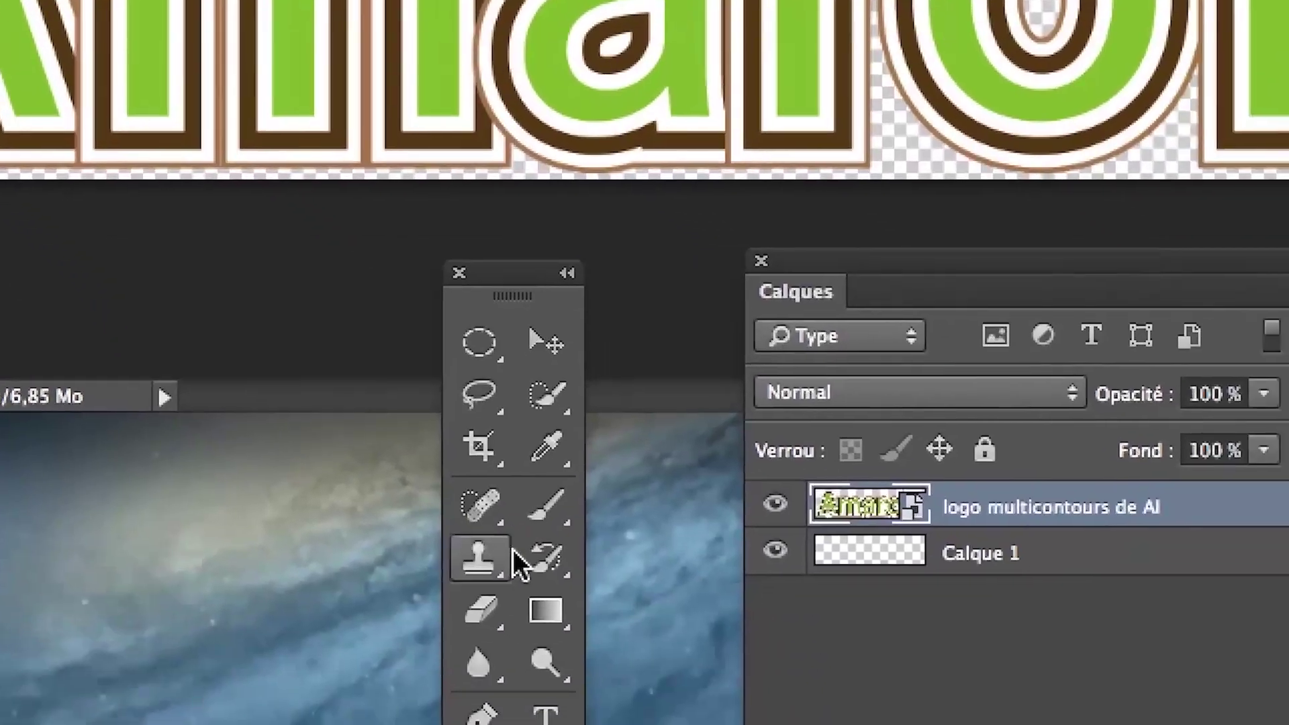
left_click(530, 578)
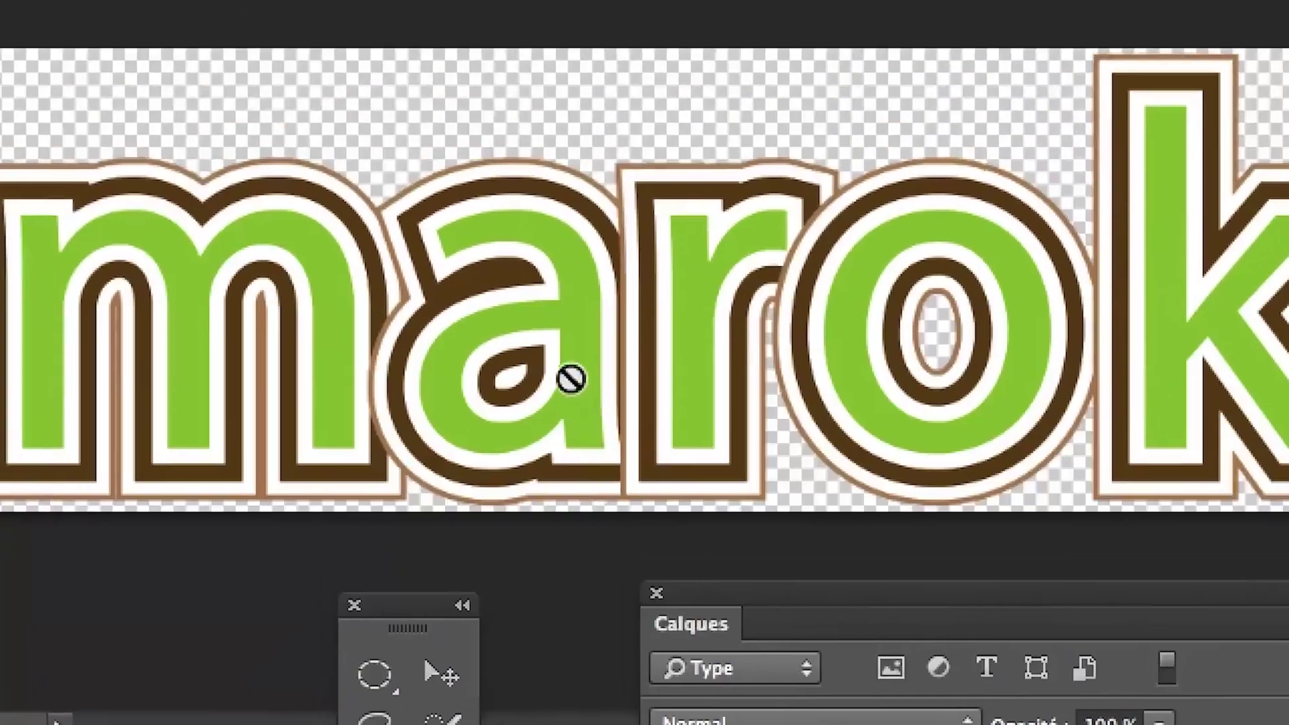
left_click(653, 64)
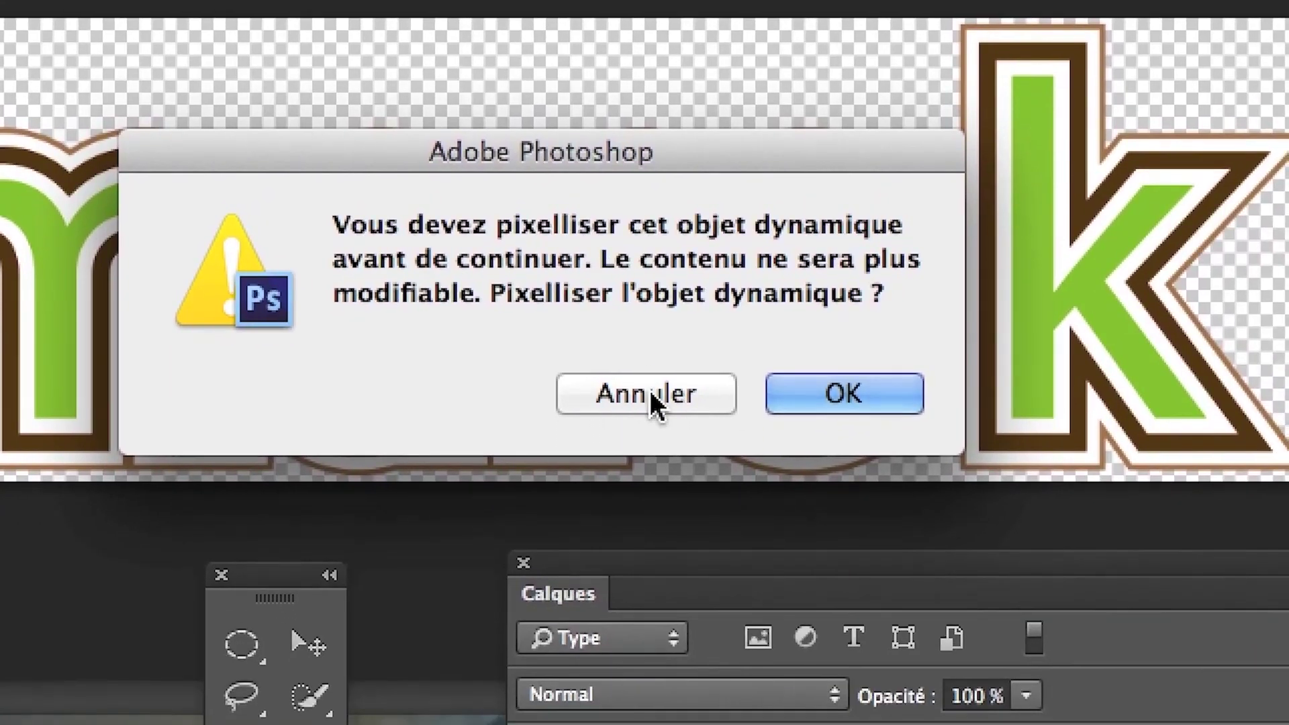
left_click(655, 479)
key("Return")
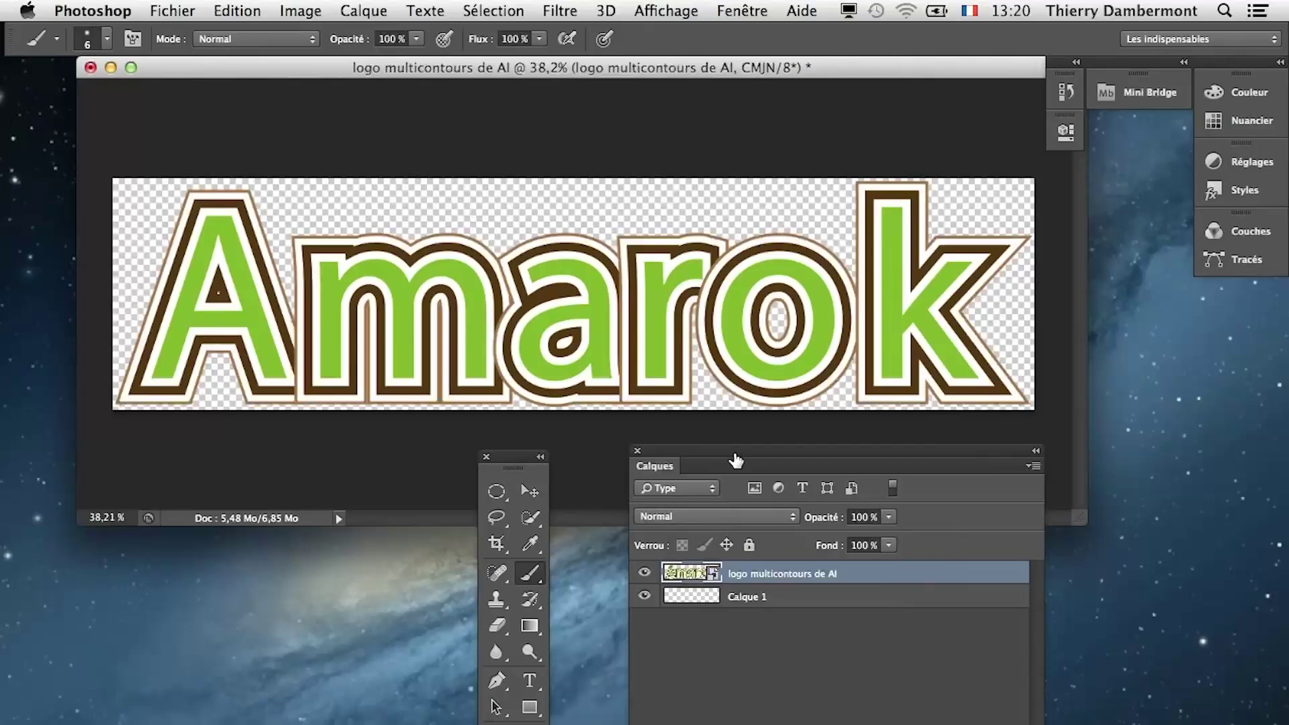
key("super+alt+2")
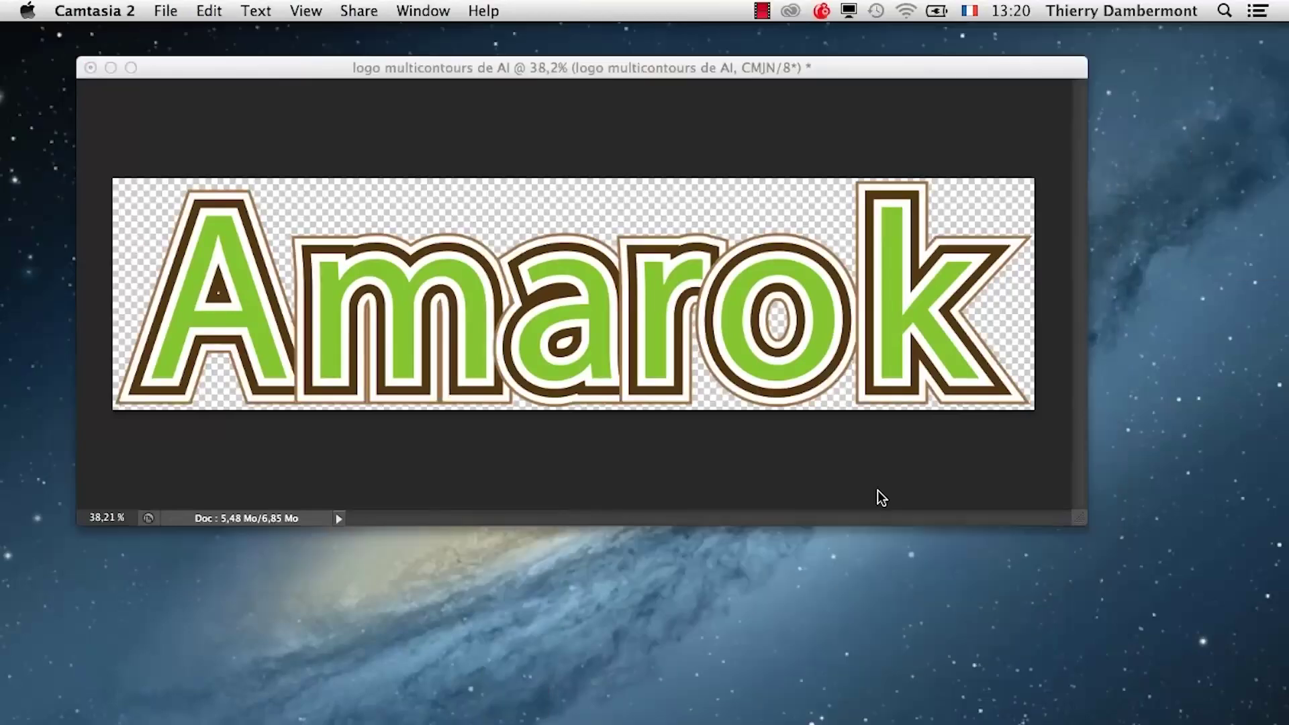
left_click(641, 78)
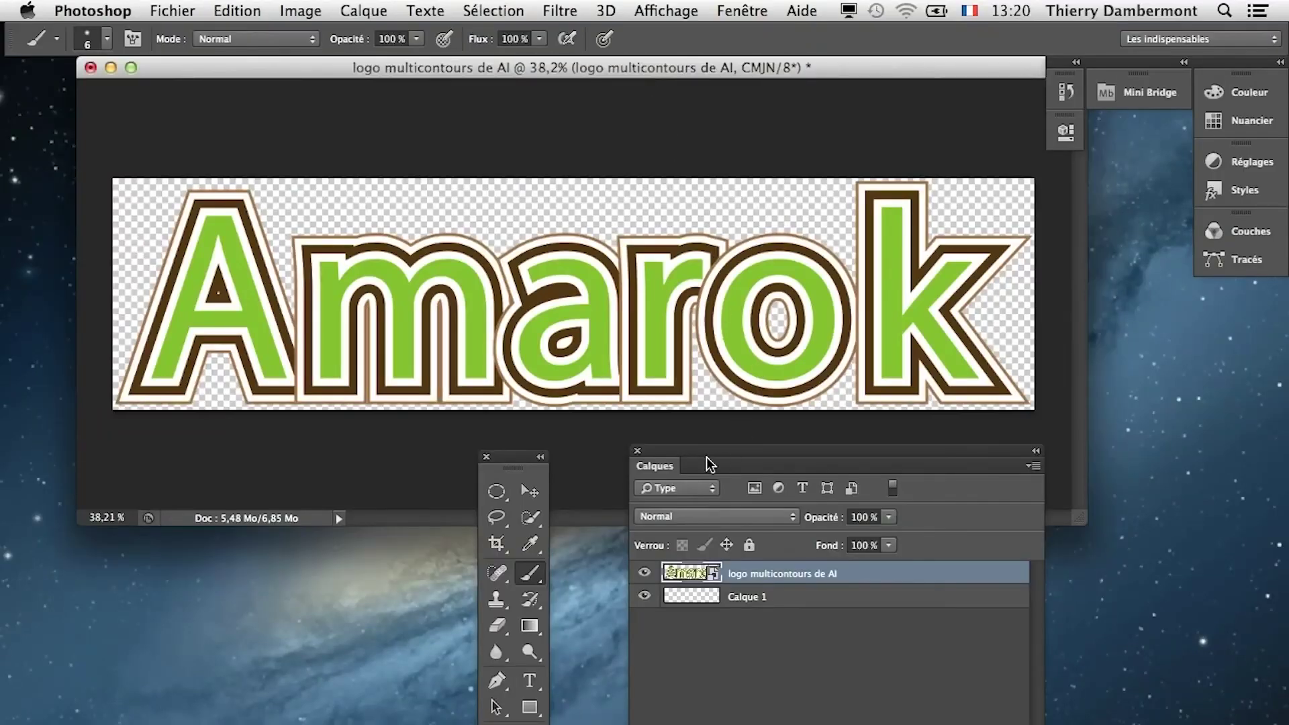
- Move the Tools panel well away from the Layers panel, then widen the Layers panel and lower it clear of the logo
left_click_drag(518, 450, 73, 447)
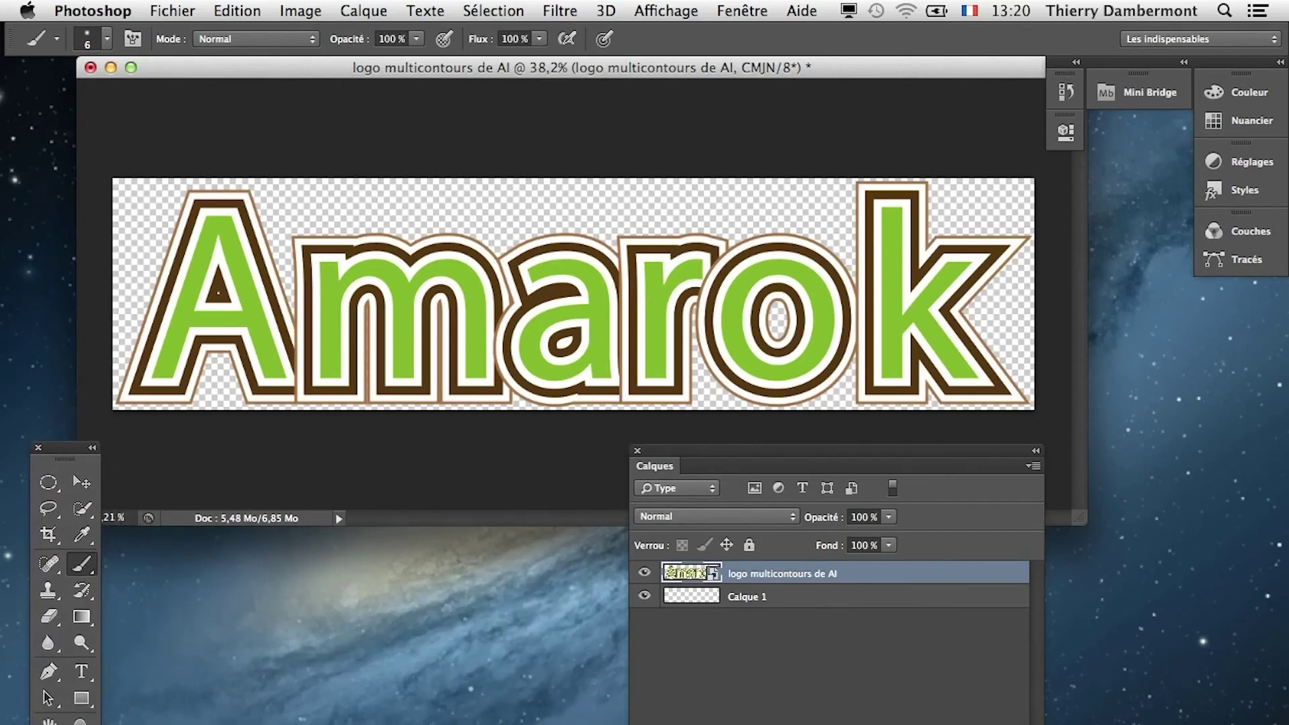
left_click_drag(1037, 724, 1165, 704)
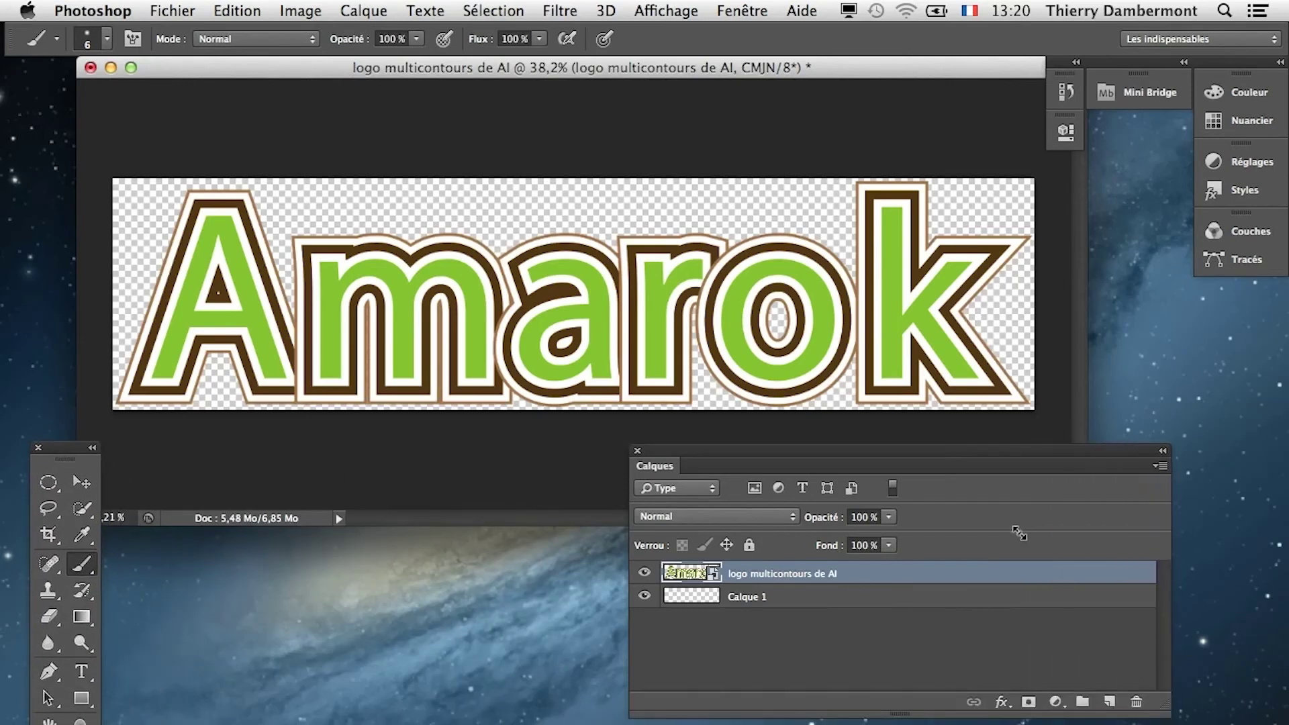
left_click_drag(947, 446, 986, 489)
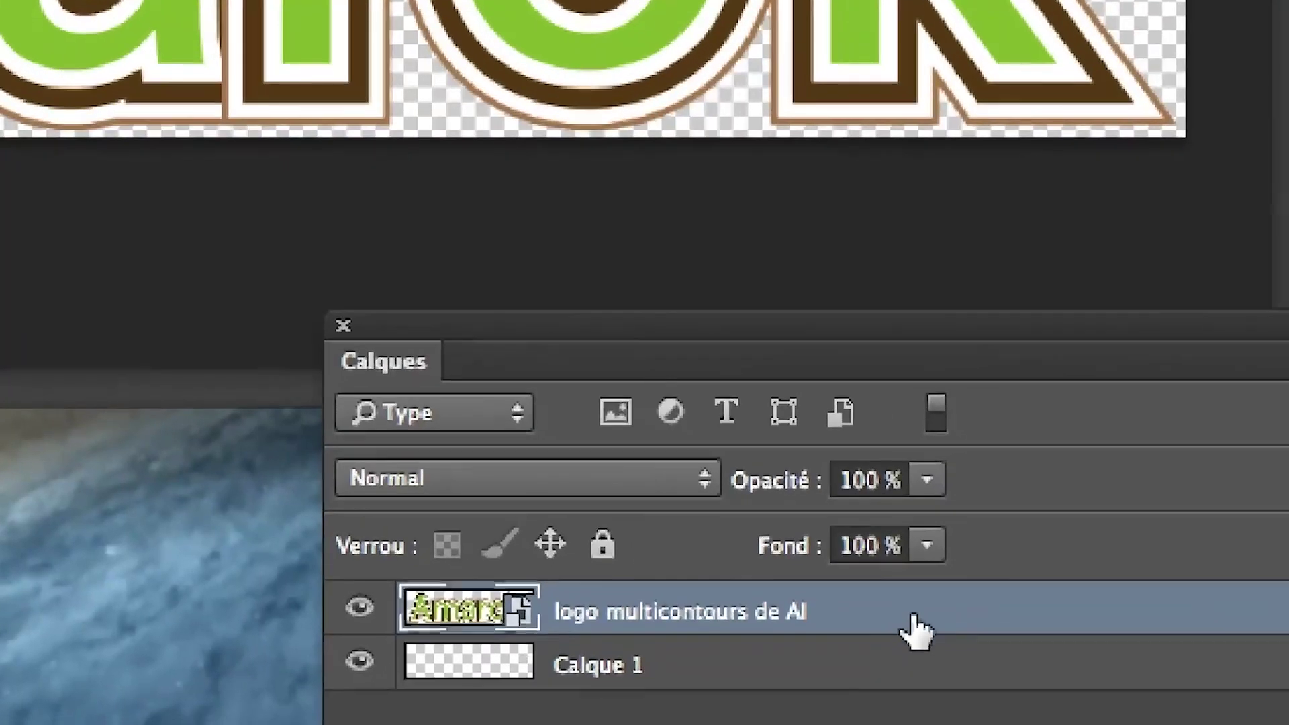
- Hide the white areas of the layer "logo multicontours de AI" by lowering the "Ce calque" white limit to about 246 in its blending options
double_click(906, 628)
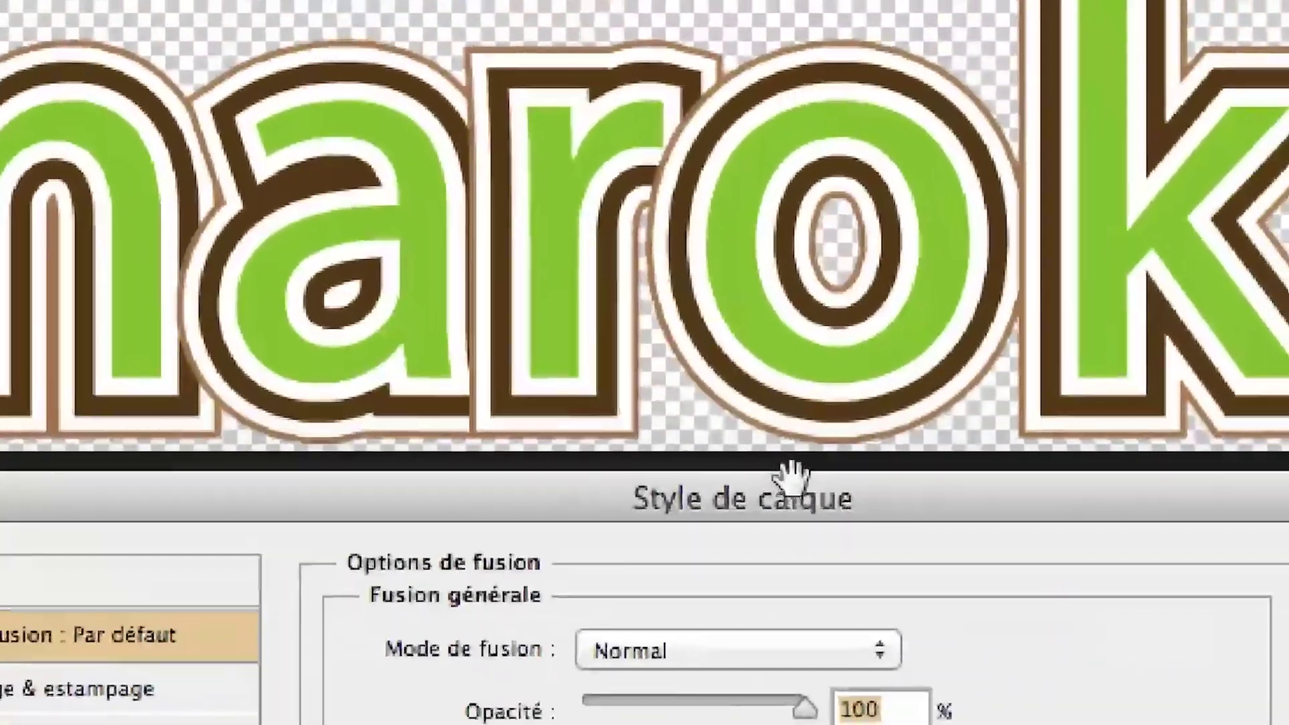
left_click_drag(795, 488, 826, 494)
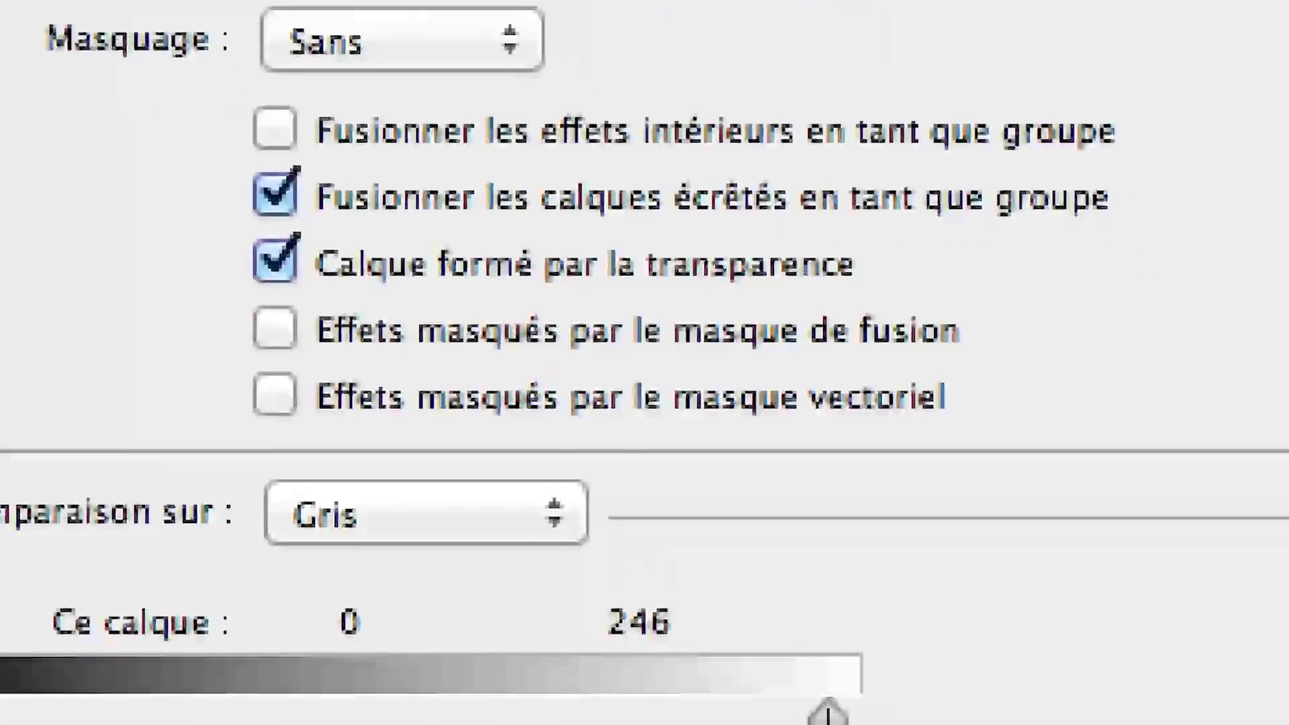
left_click_drag(828, 711, 853, 715)
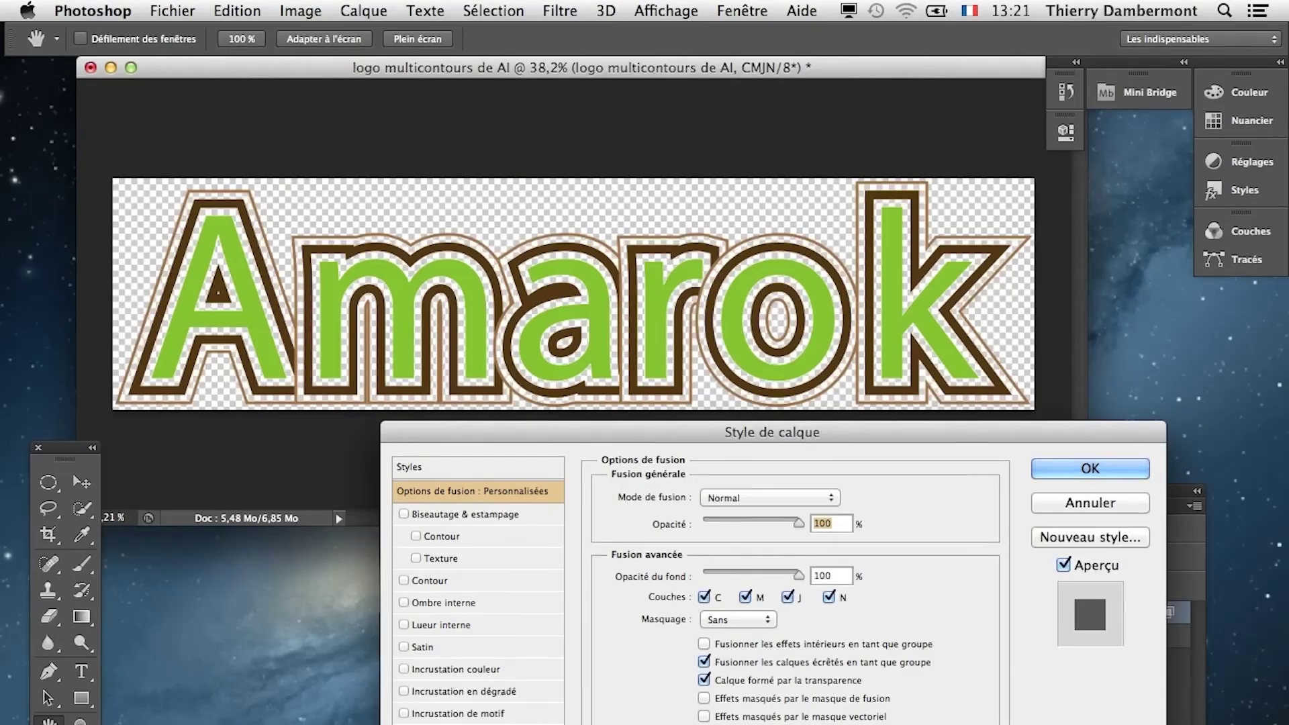
left_click(1062, 469)
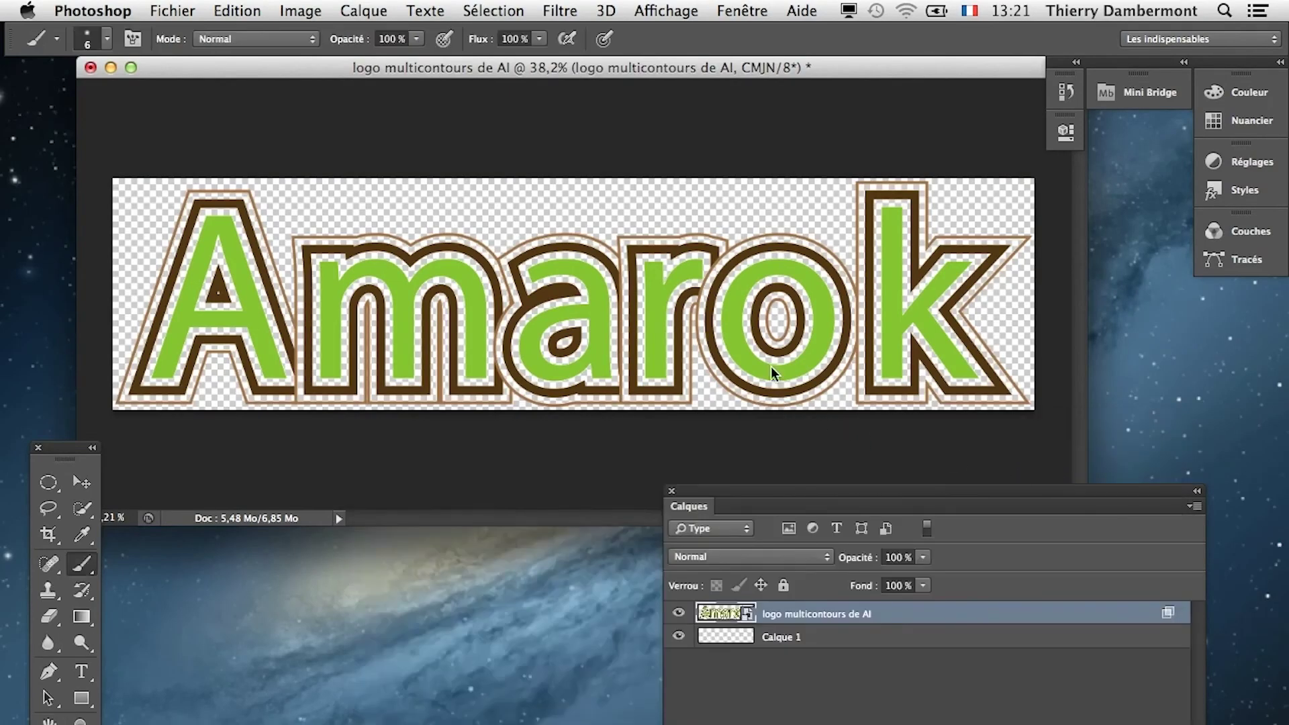
- Split the logo layer's "Ce calque" white limit into 194 / 243 in the blending options to soften the edges where white is hidden
scroll(771, 366, "up", 10)
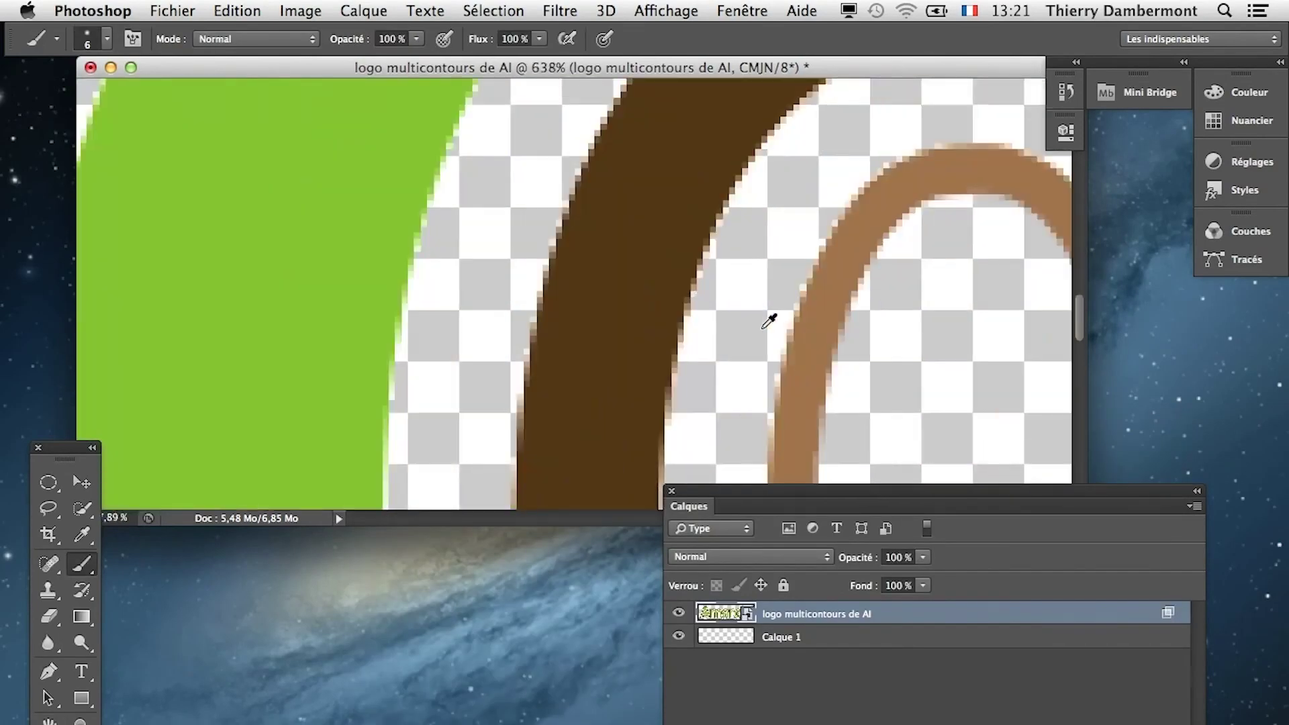
scroll(769, 321, "down", 3)
scroll(769, 322, "up", 4)
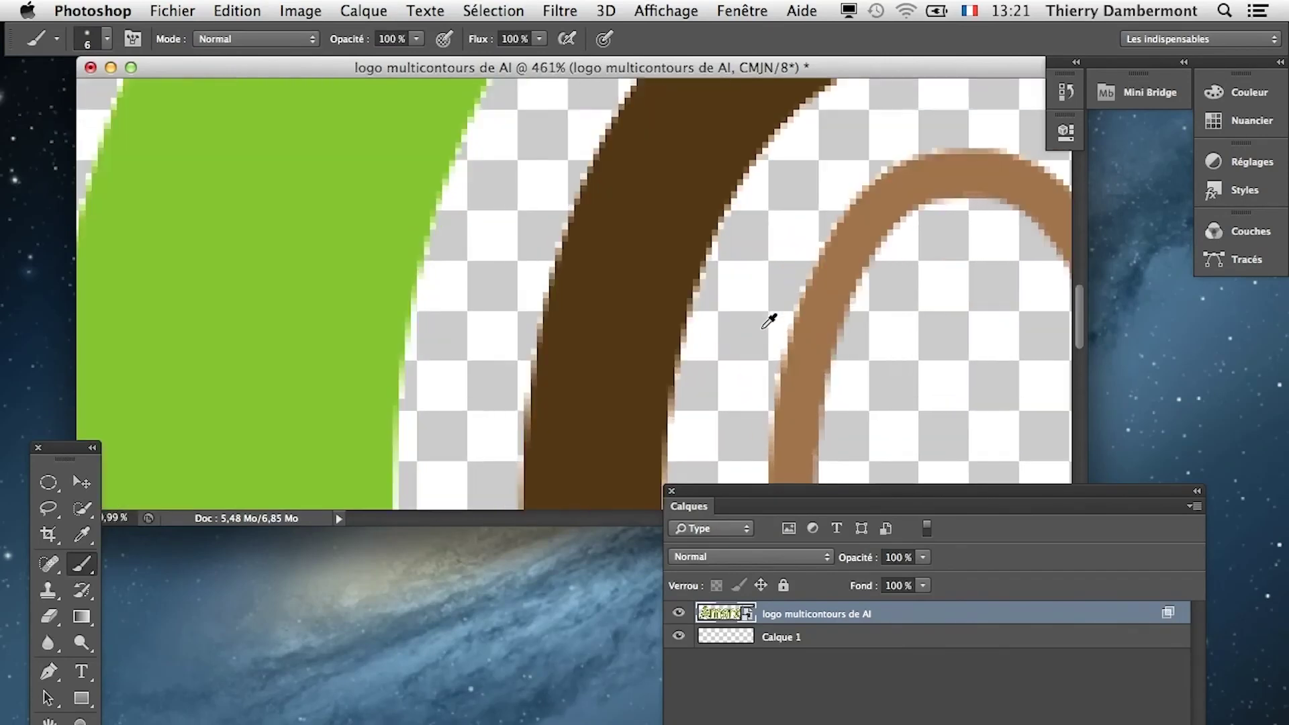
double_click(949, 610)
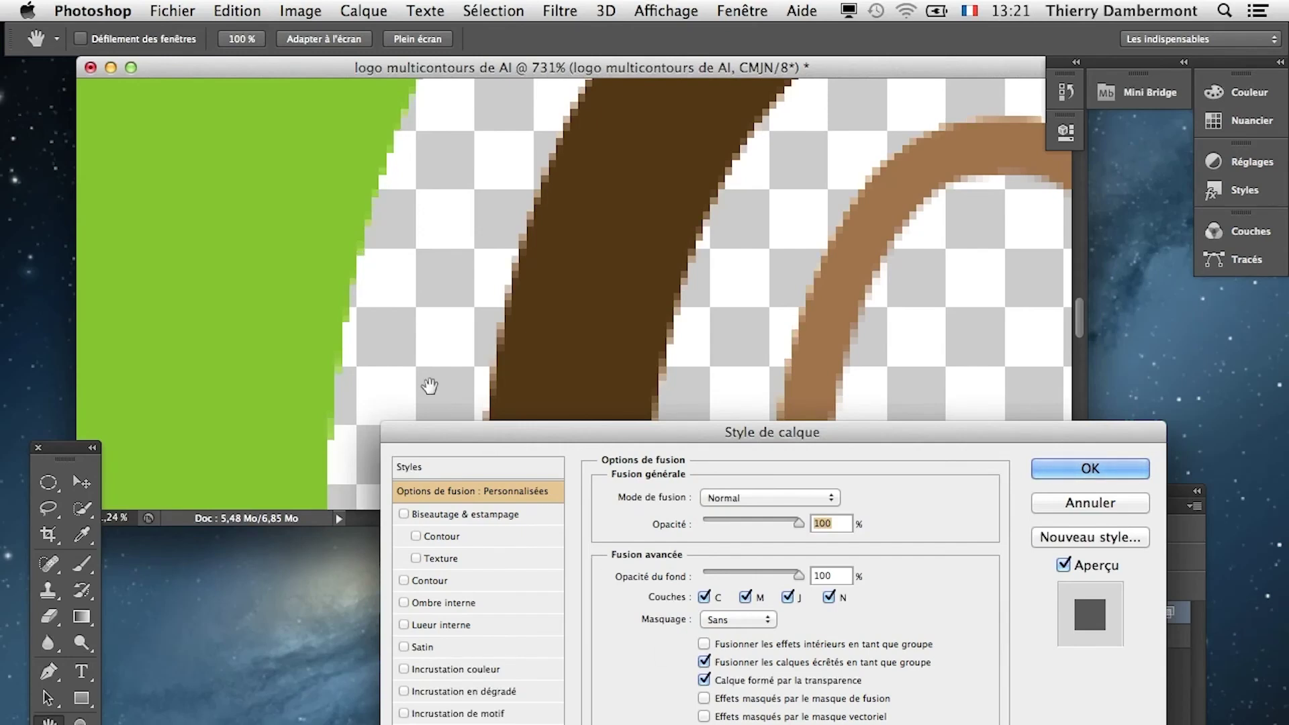
key("alt")
key("super+alt+2")
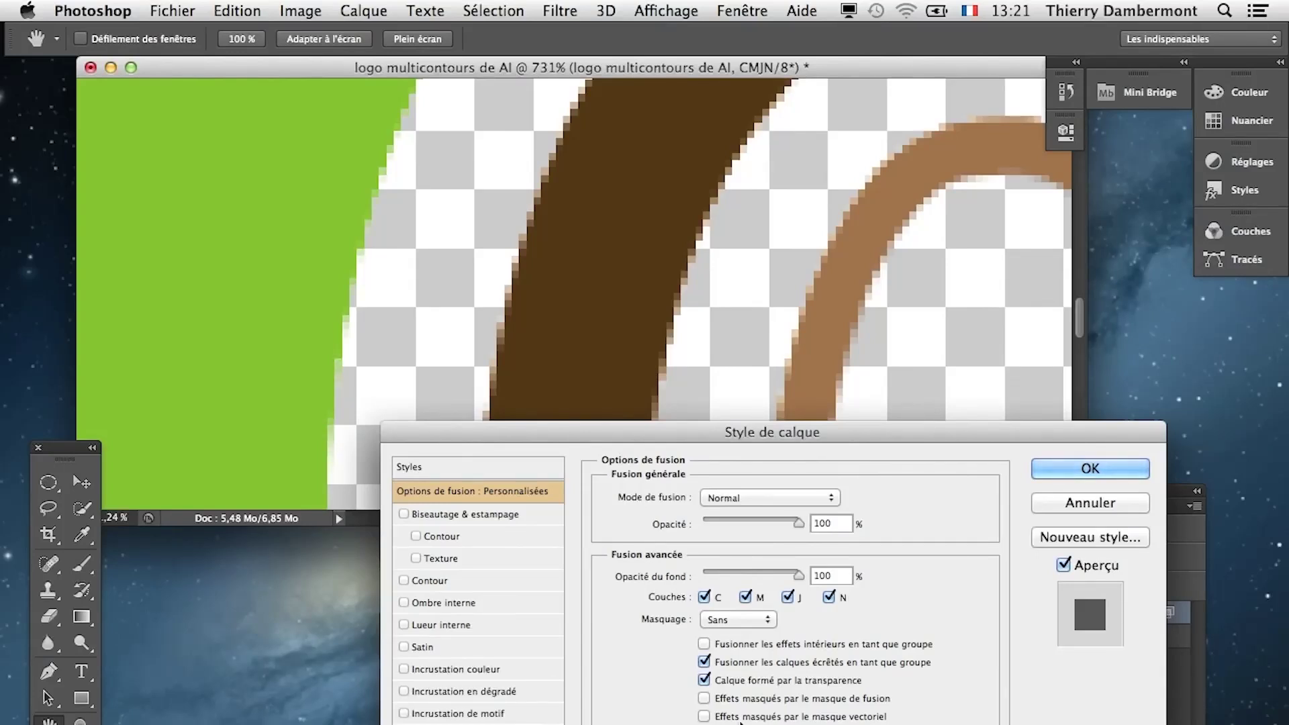
scroll(382, 301, "up", 1)
scroll(382, 305, "up", 3)
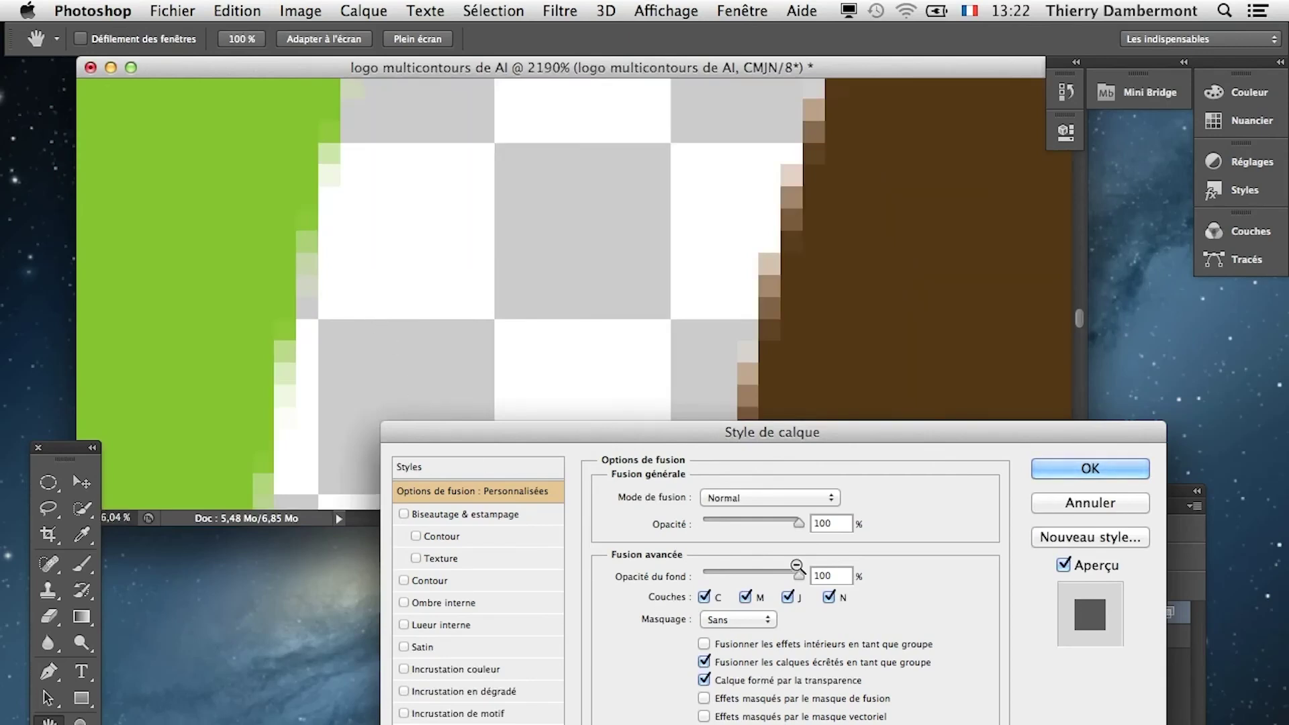
left_click_drag(738, 436, 693, 178)
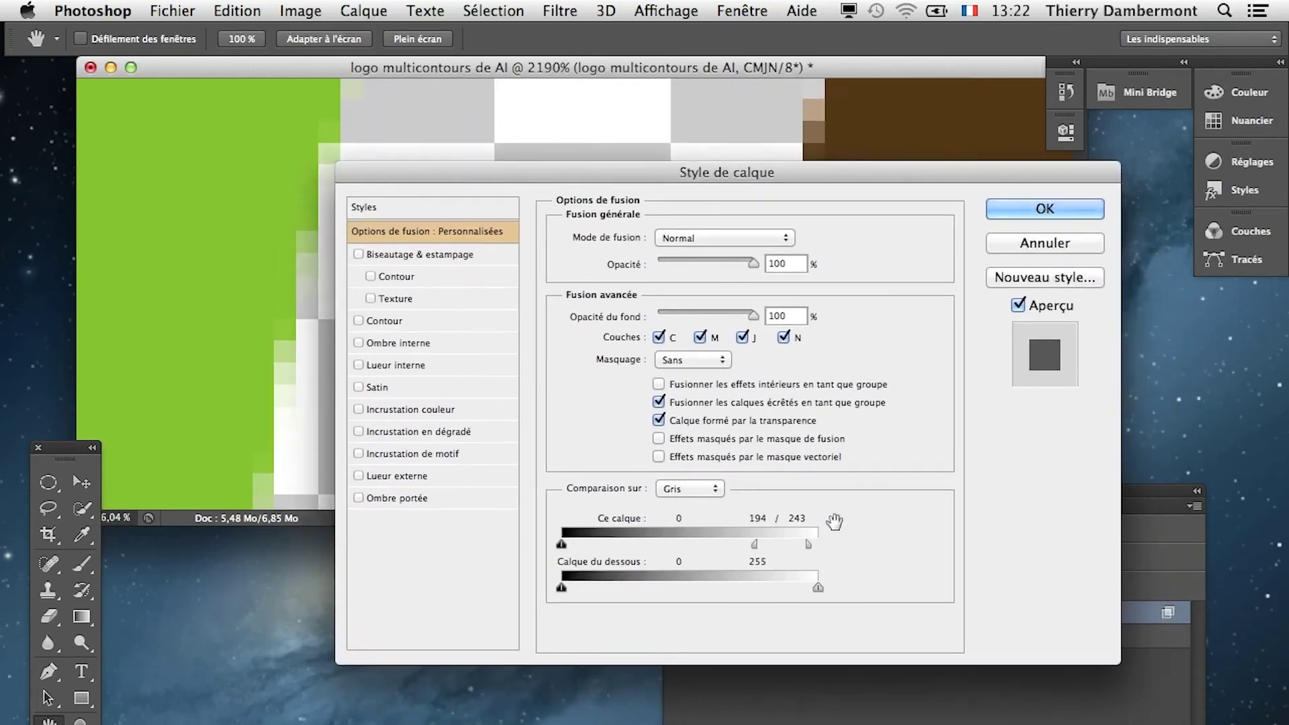
- Bring the upper half of the "Ce calque" white limit close to its lower half and check the edges across the whole logo
left_click_drag(808, 545, 758, 546)
left_click_drag(667, 177, 714, 500)
scroll(577, 368, "down", 5)
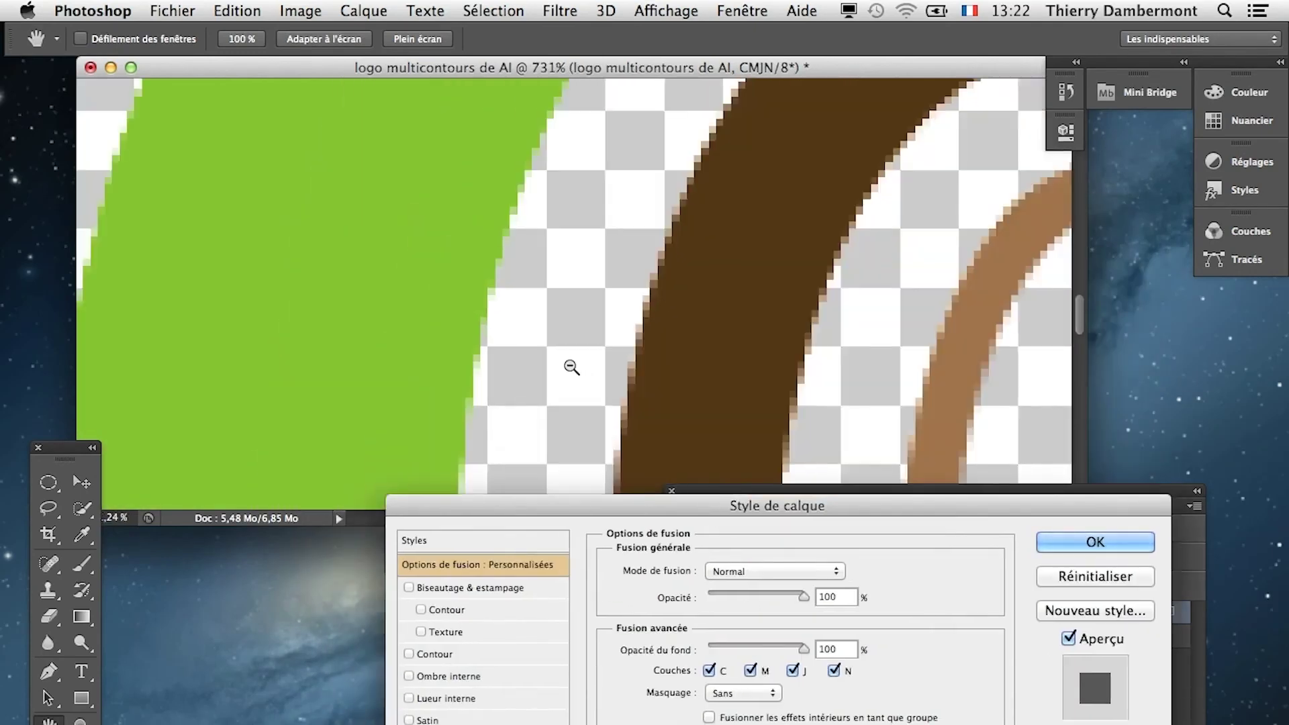
scroll(569, 370, "down", 5)
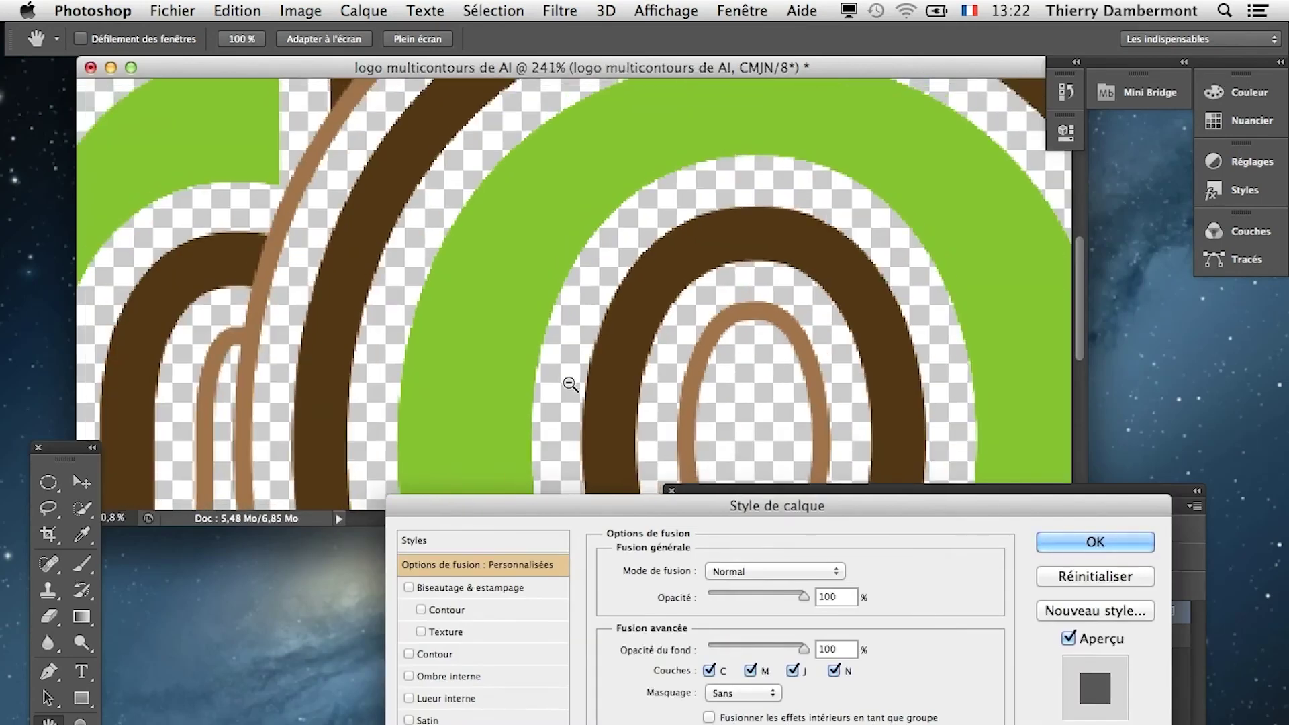
scroll(570, 384, "down", 4)
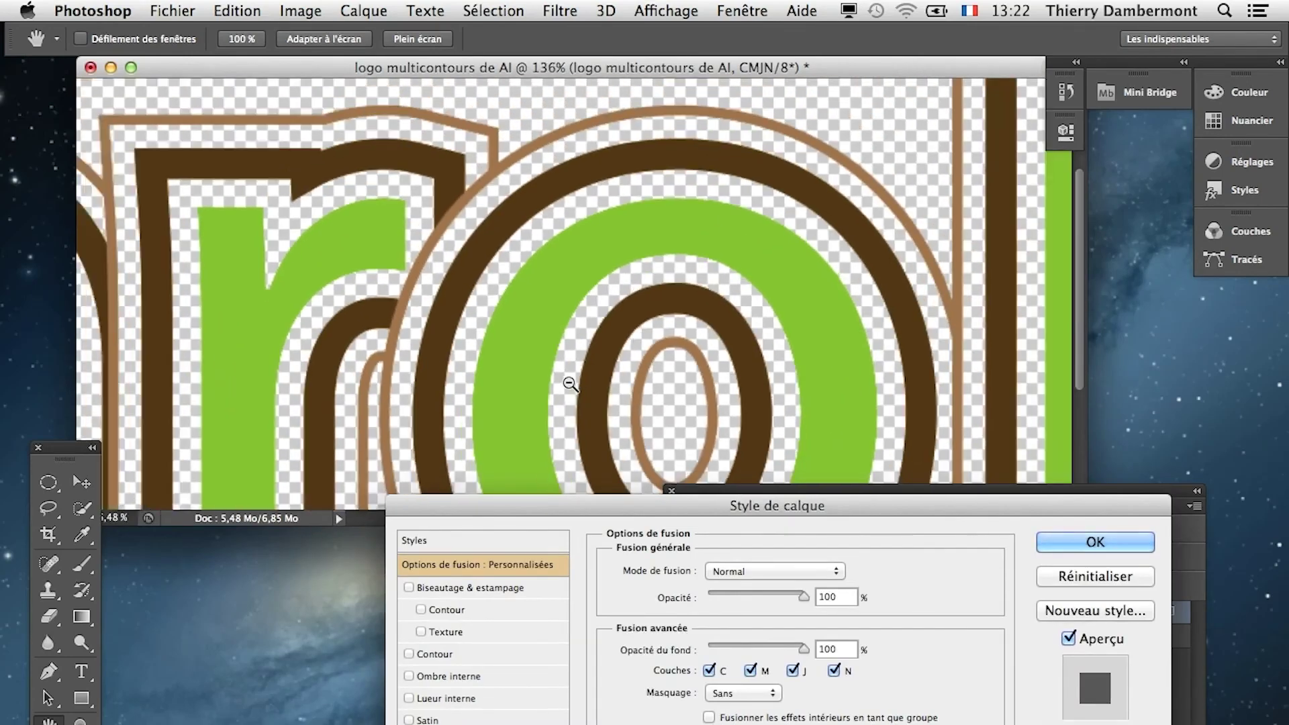
scroll(570, 384, "down", 4)
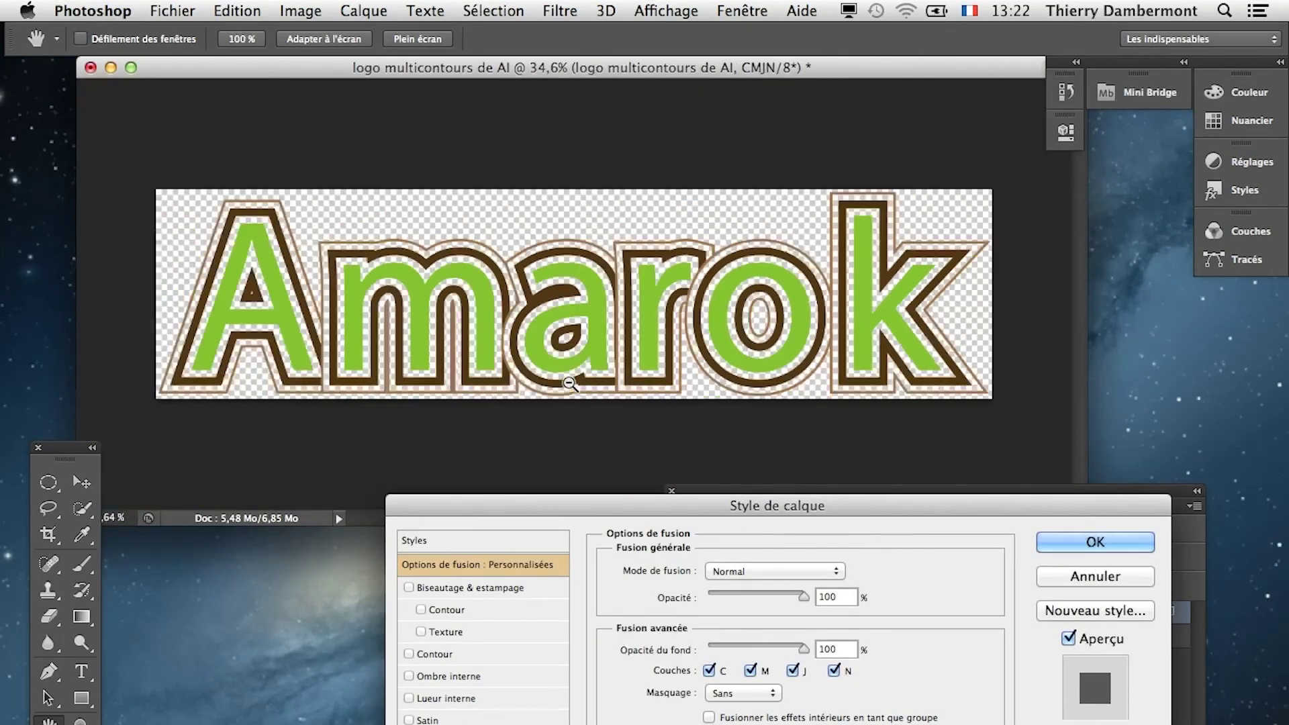
- Accept the layer's blending options and save the document as "logo multicontours de AI passé dans PS.psd" in Photoshop format with maximum compatibility
left_click(1048, 541)
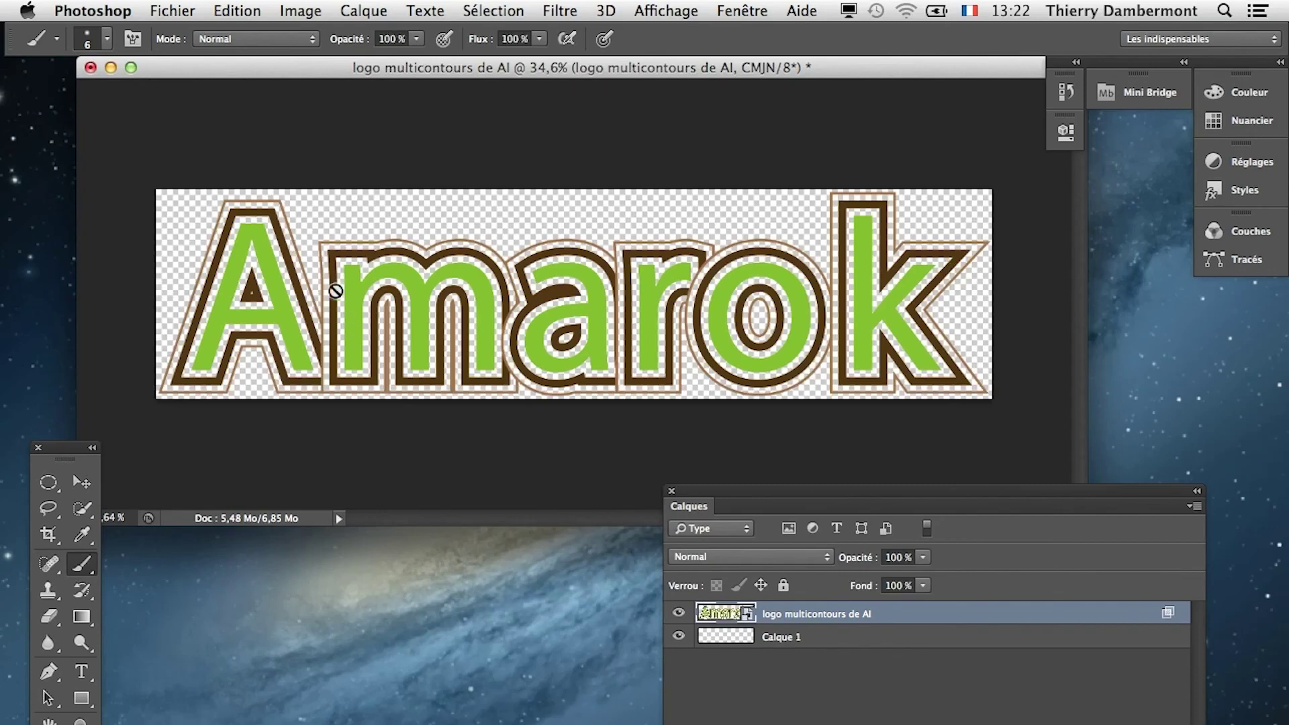
left_click(191, 10)
left_click(201, 226)
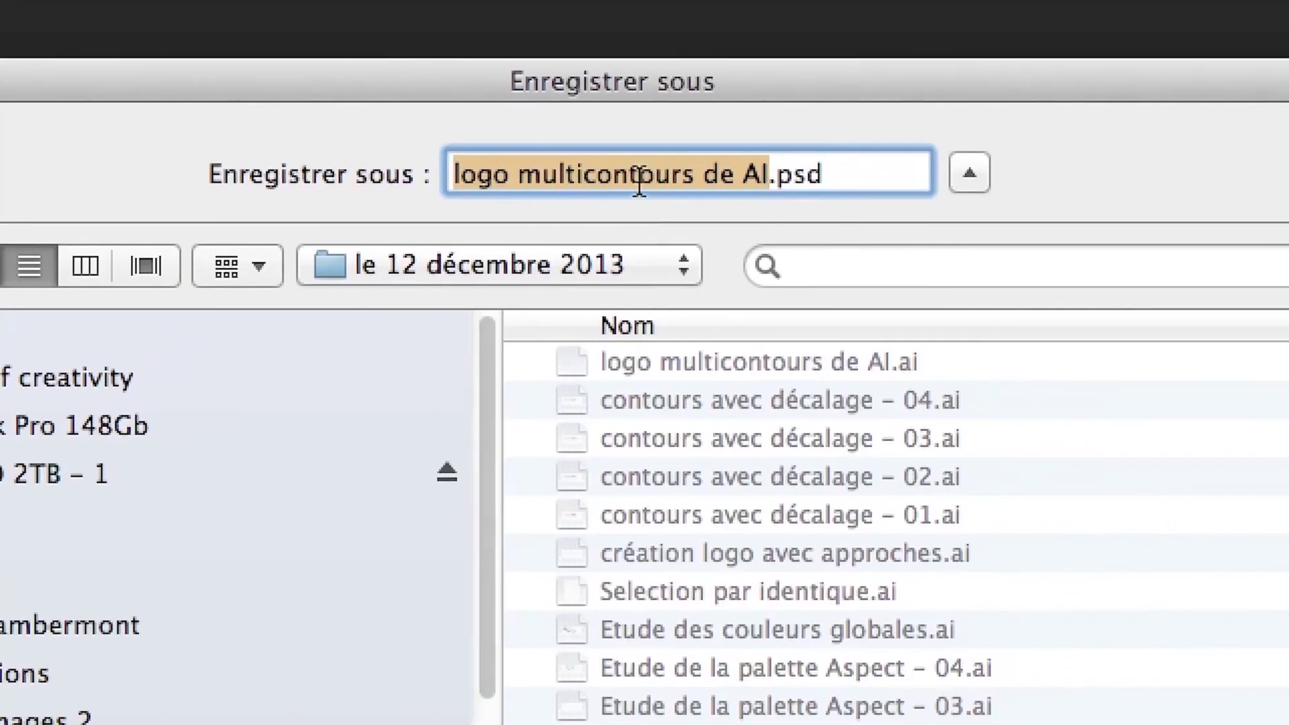
left_click(727, 159)
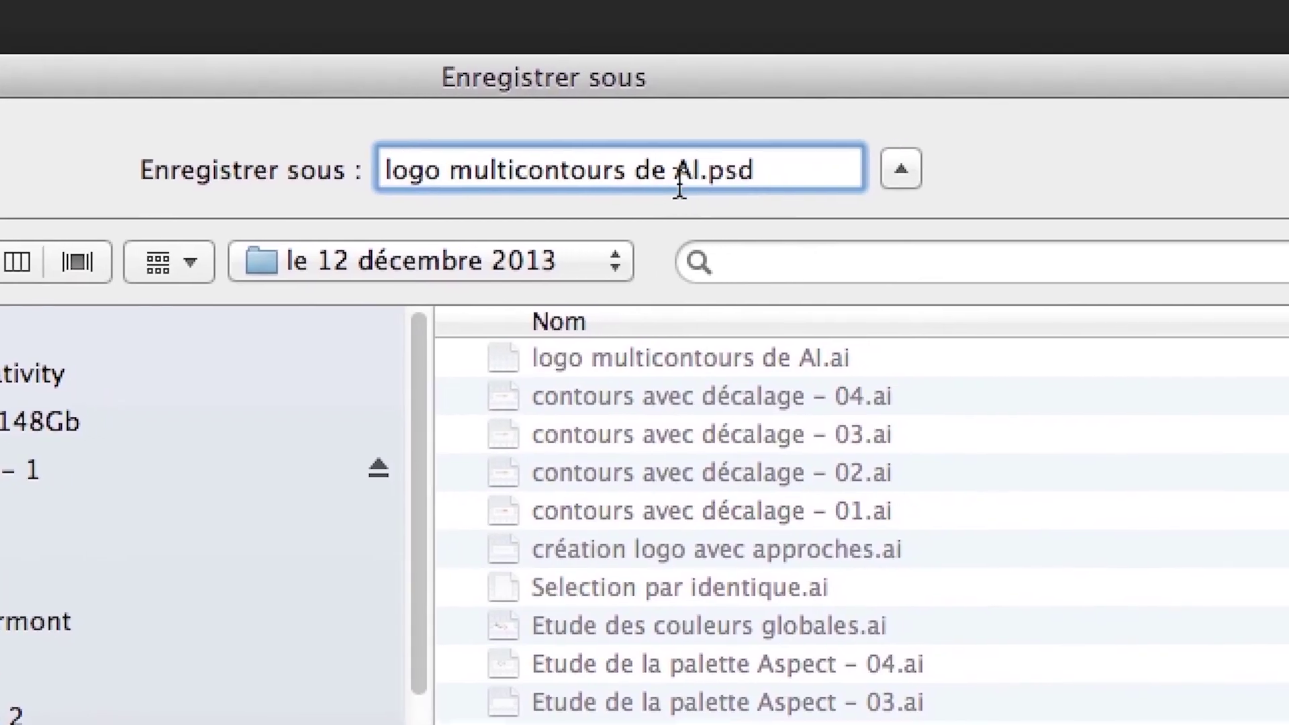
type("pass")
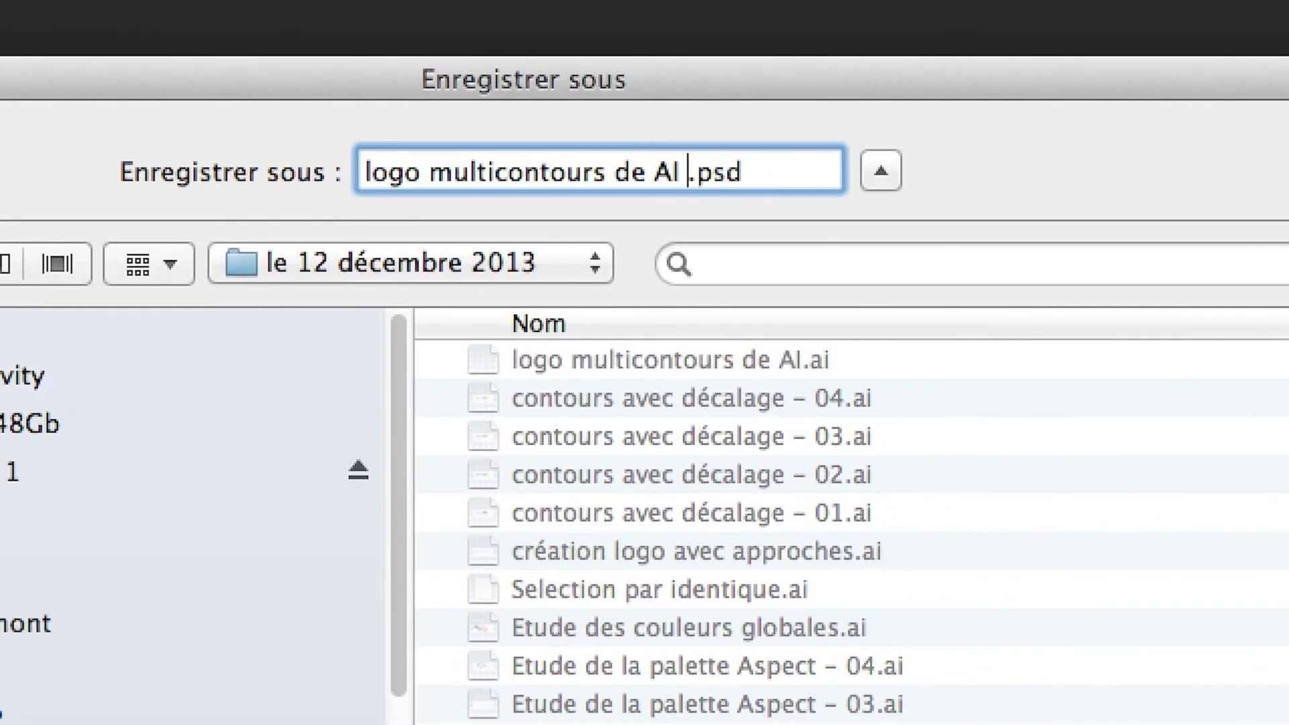
type("é")
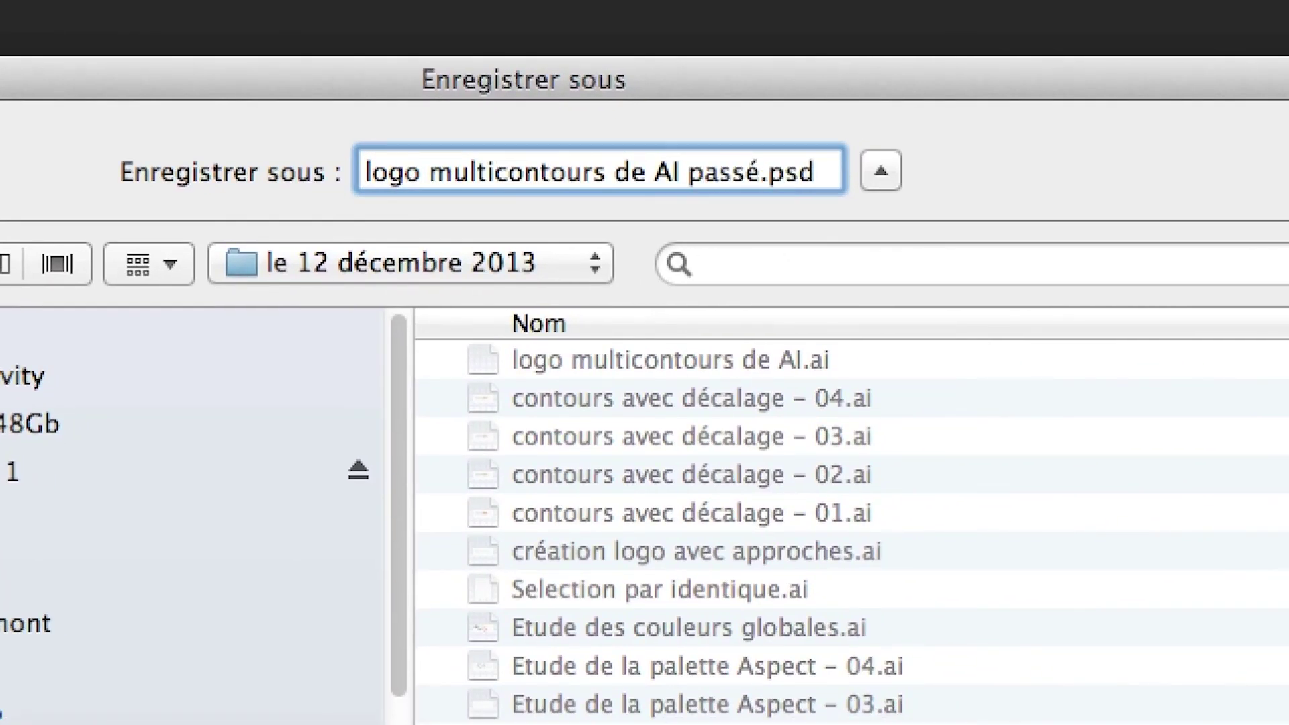
type(" dans PS")
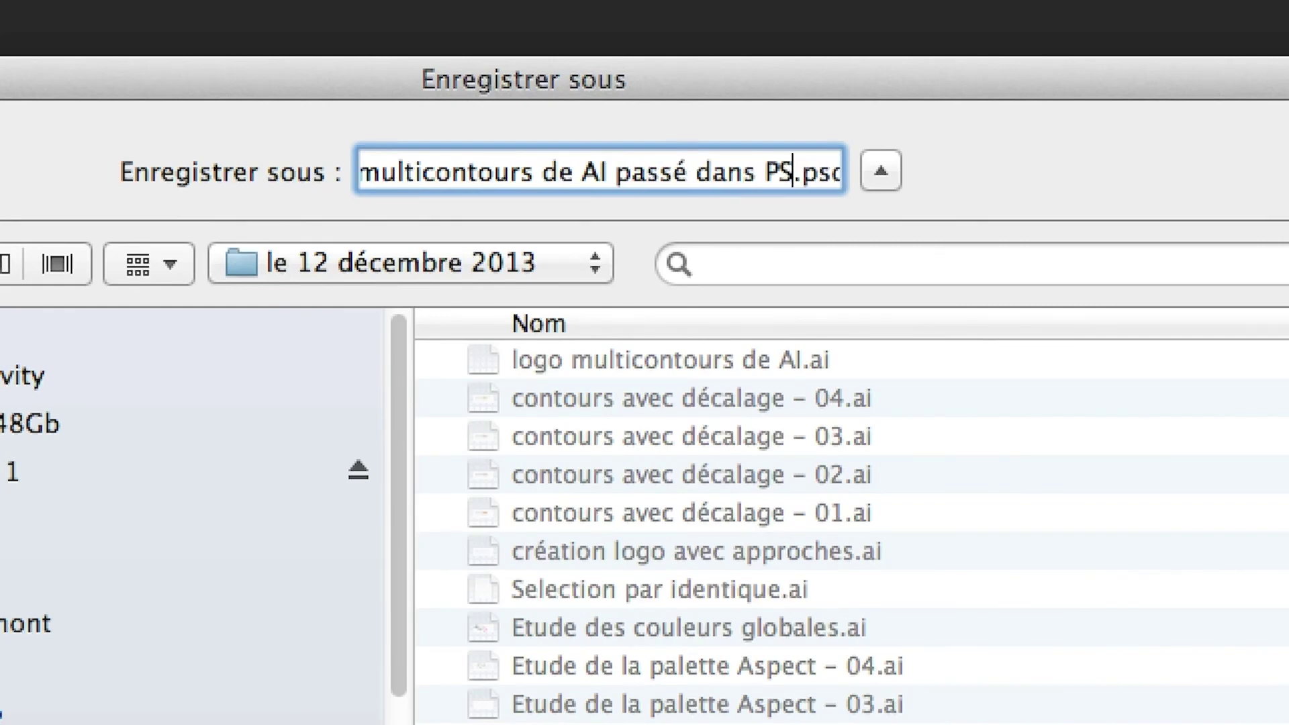
key("Right")
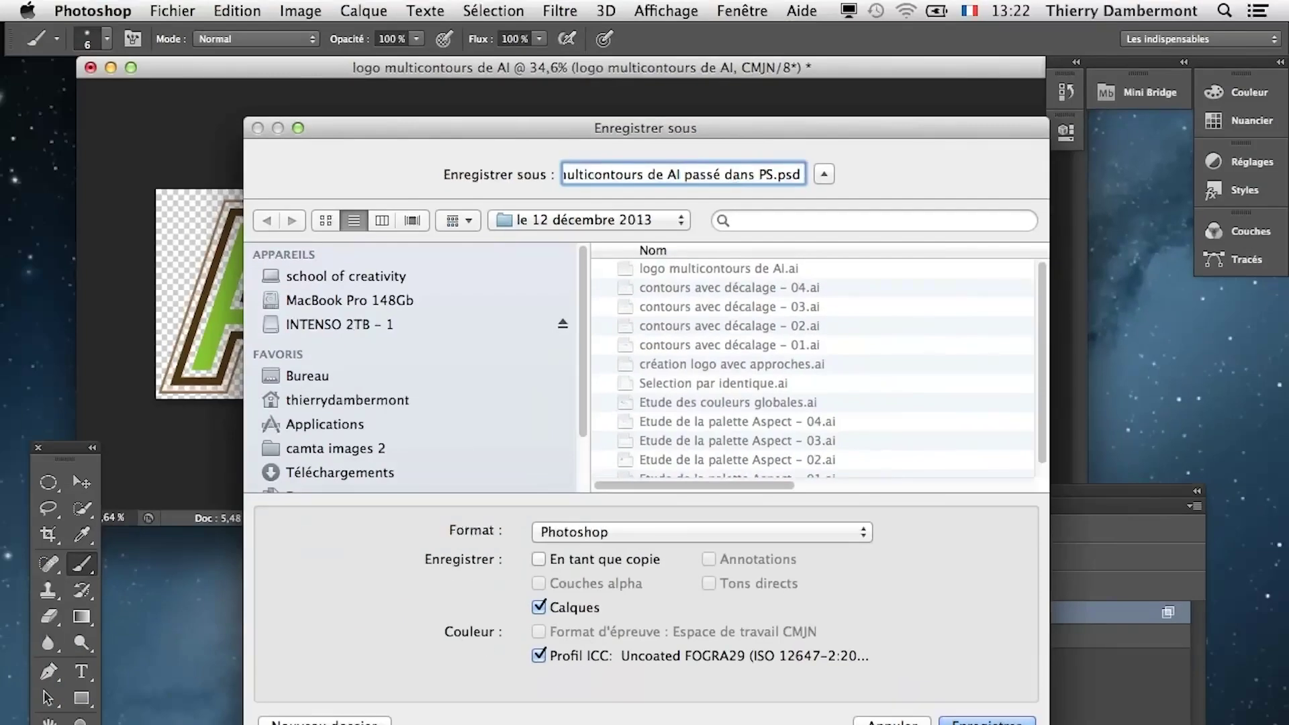
key("Return")
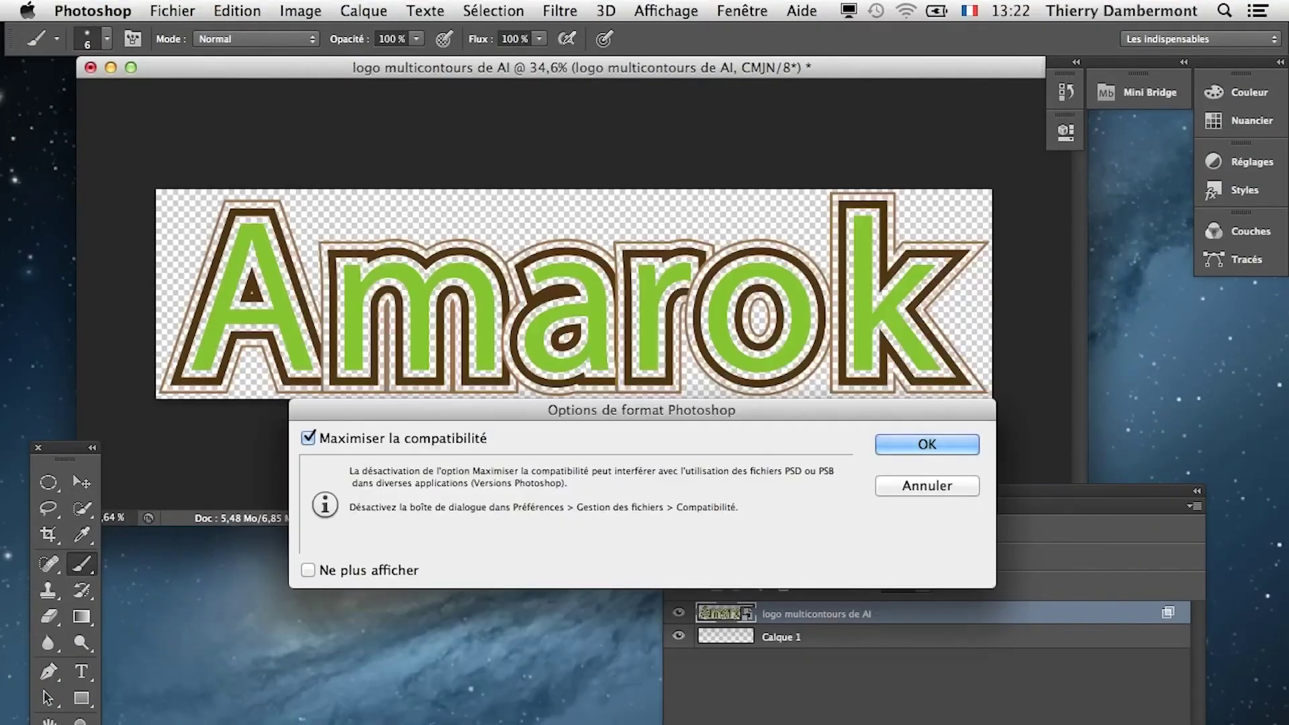
key("Return")
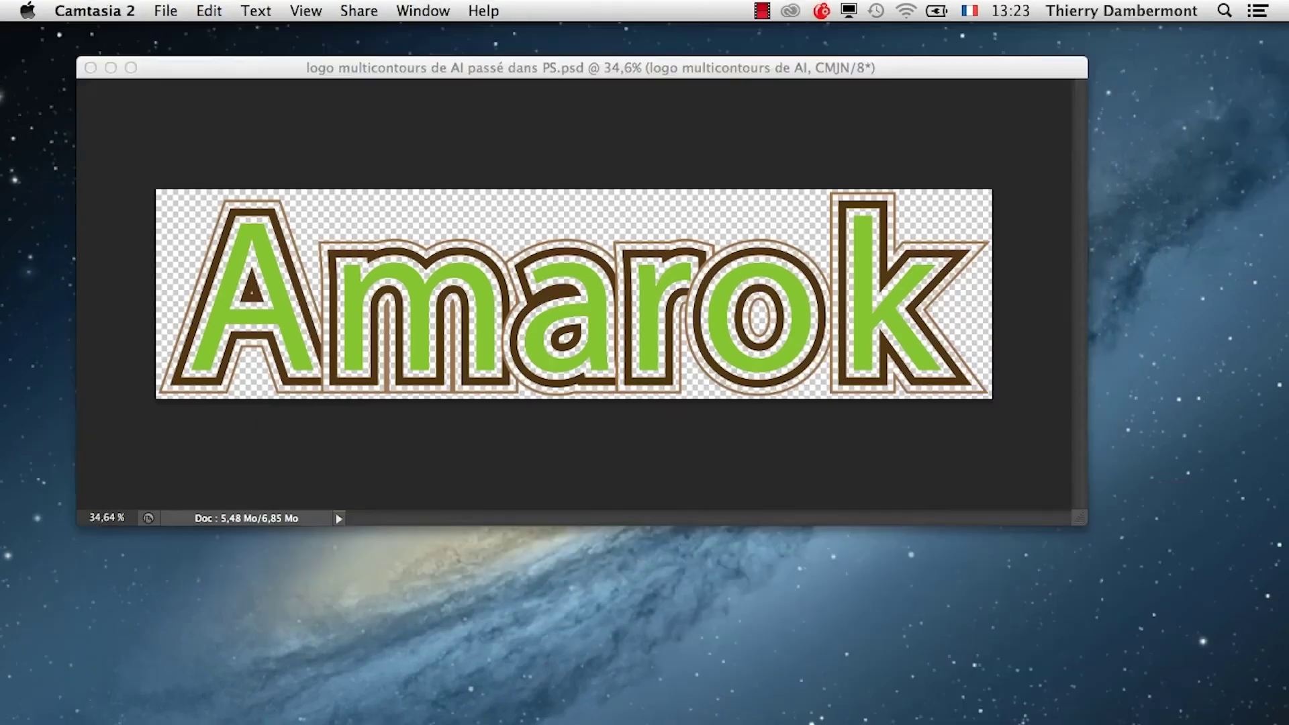
- Switch to Illustrator and create a new A3 document in portrait orientation, 297 × 420 mm
key("super+Tab")
key("super+Tab")
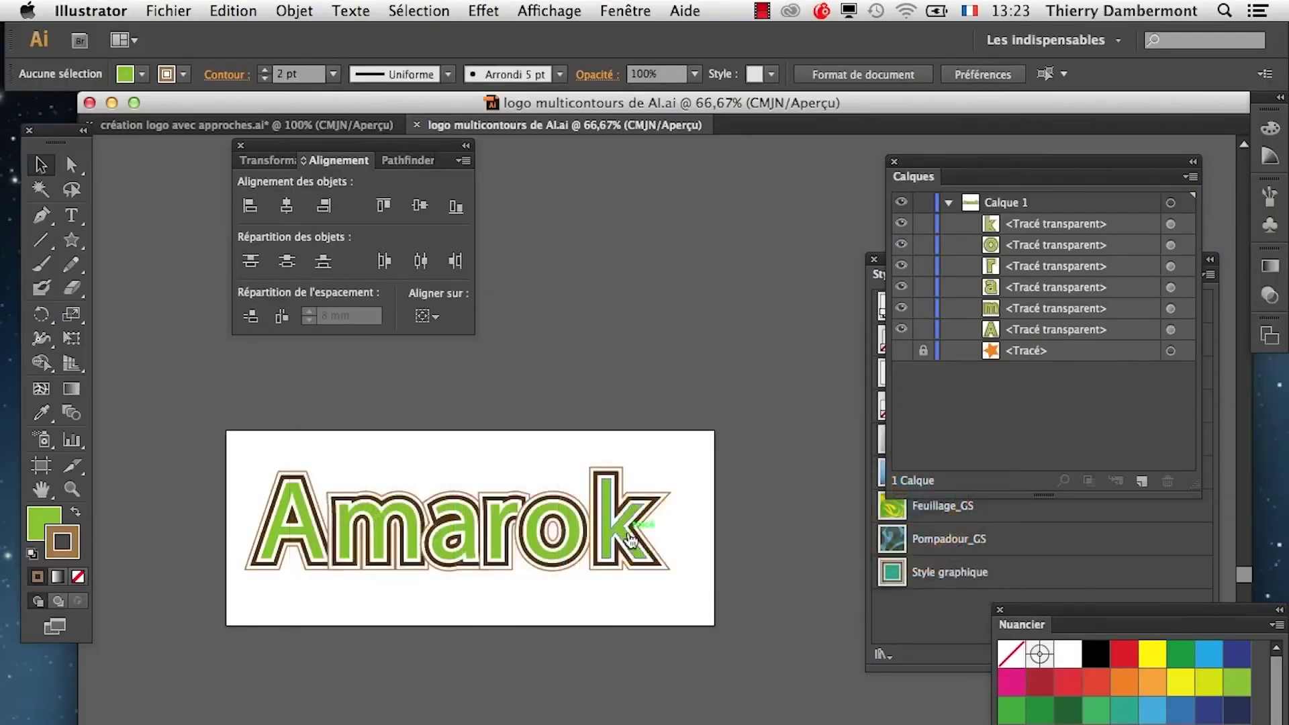
scroll(631, 537, "down", 1)
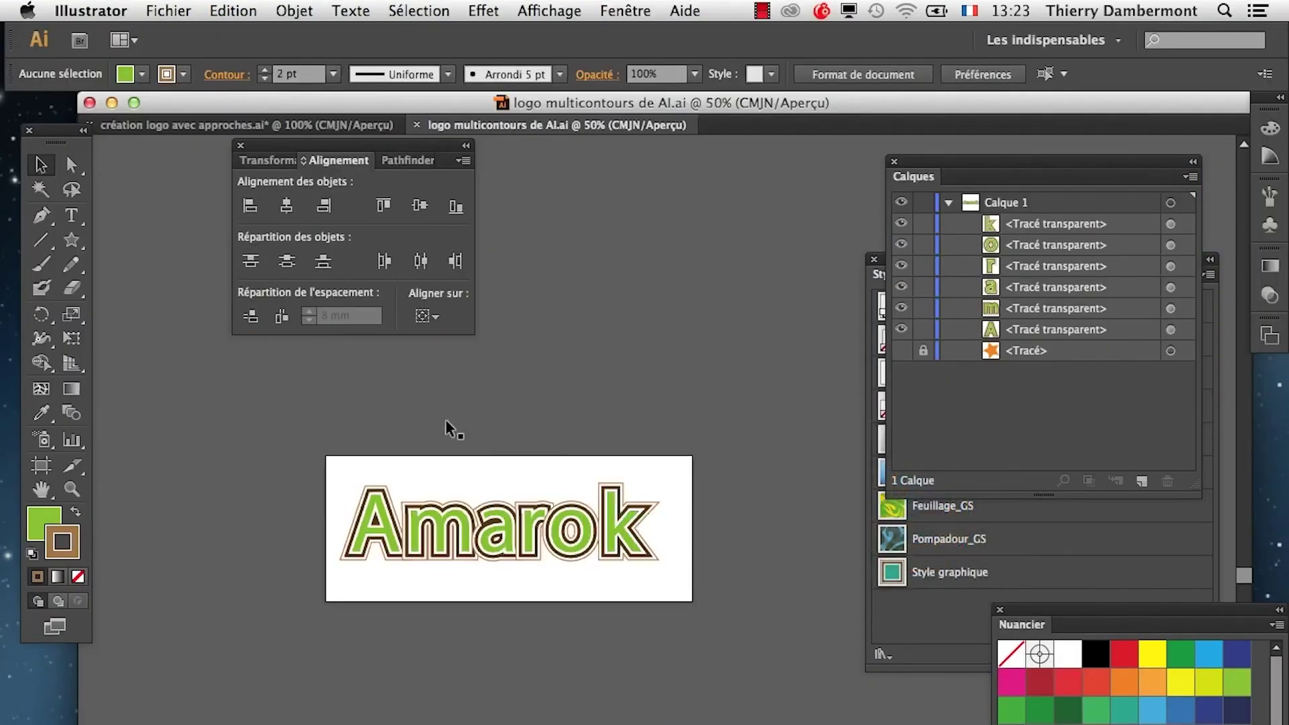
left_click(168, 11)
left_click(195, 38)
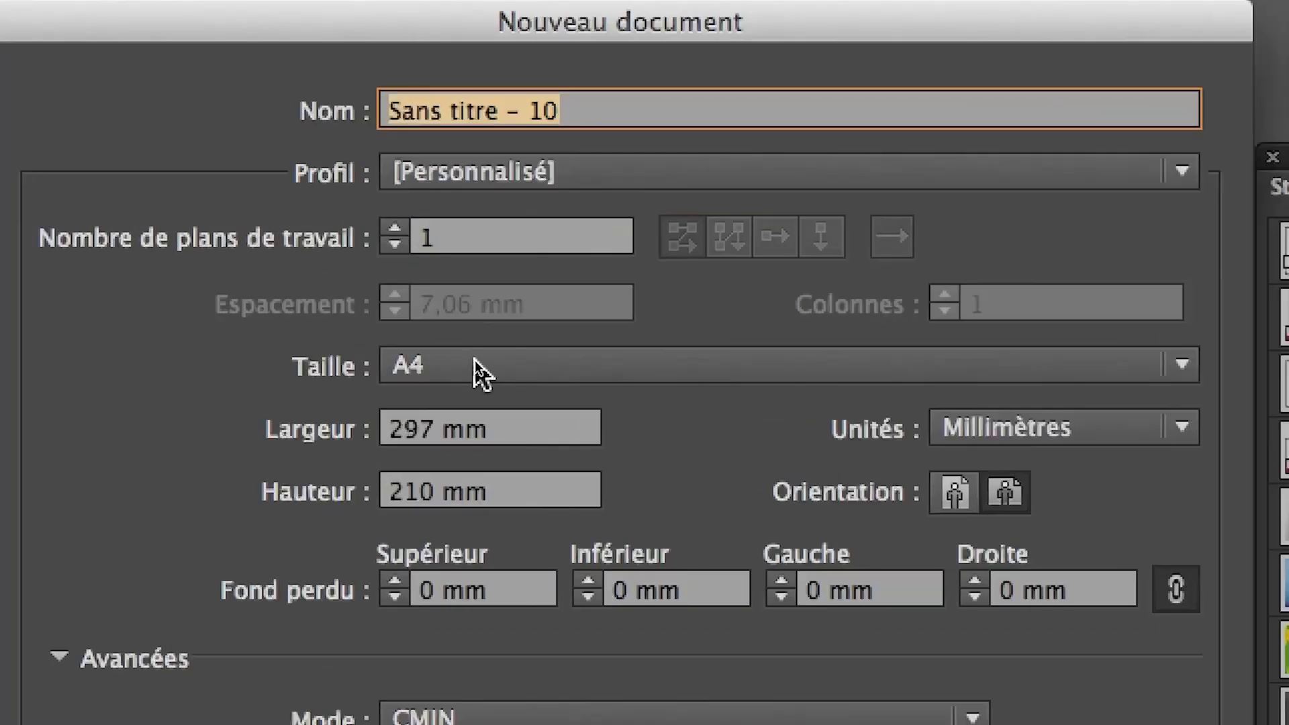
left_click(474, 362)
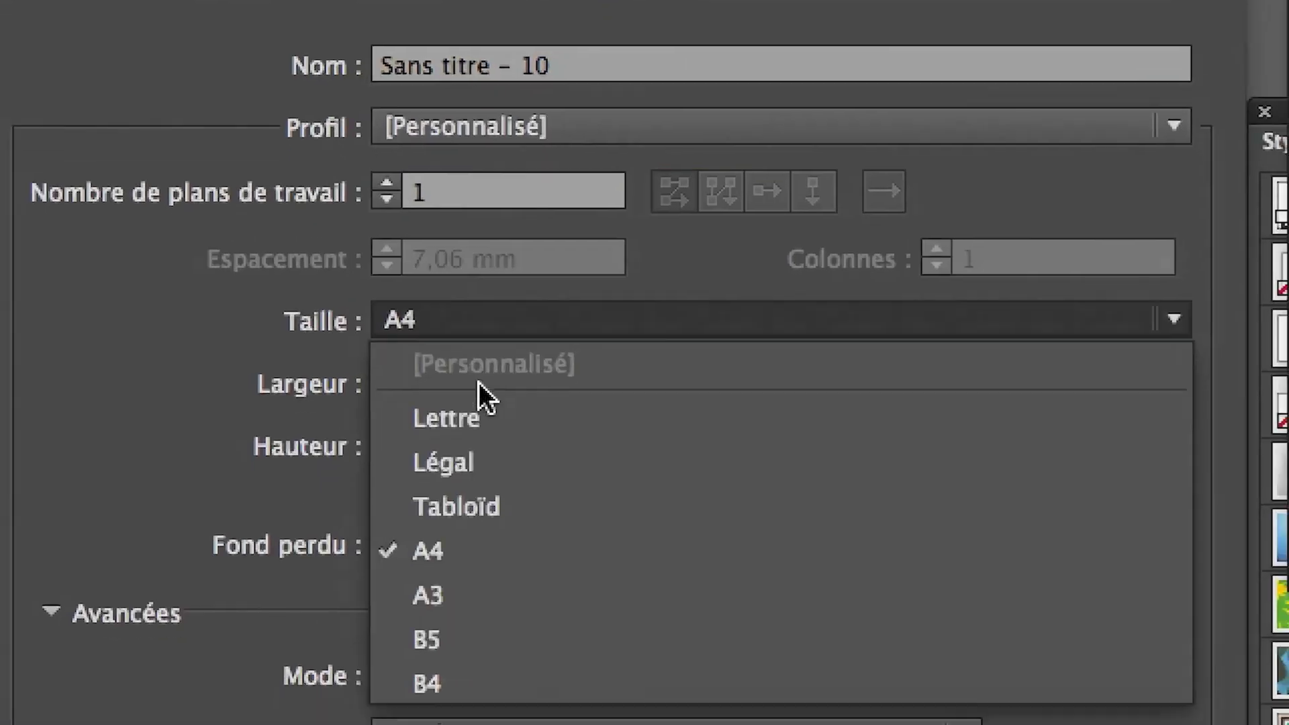
left_click(479, 474)
left_click(946, 328)
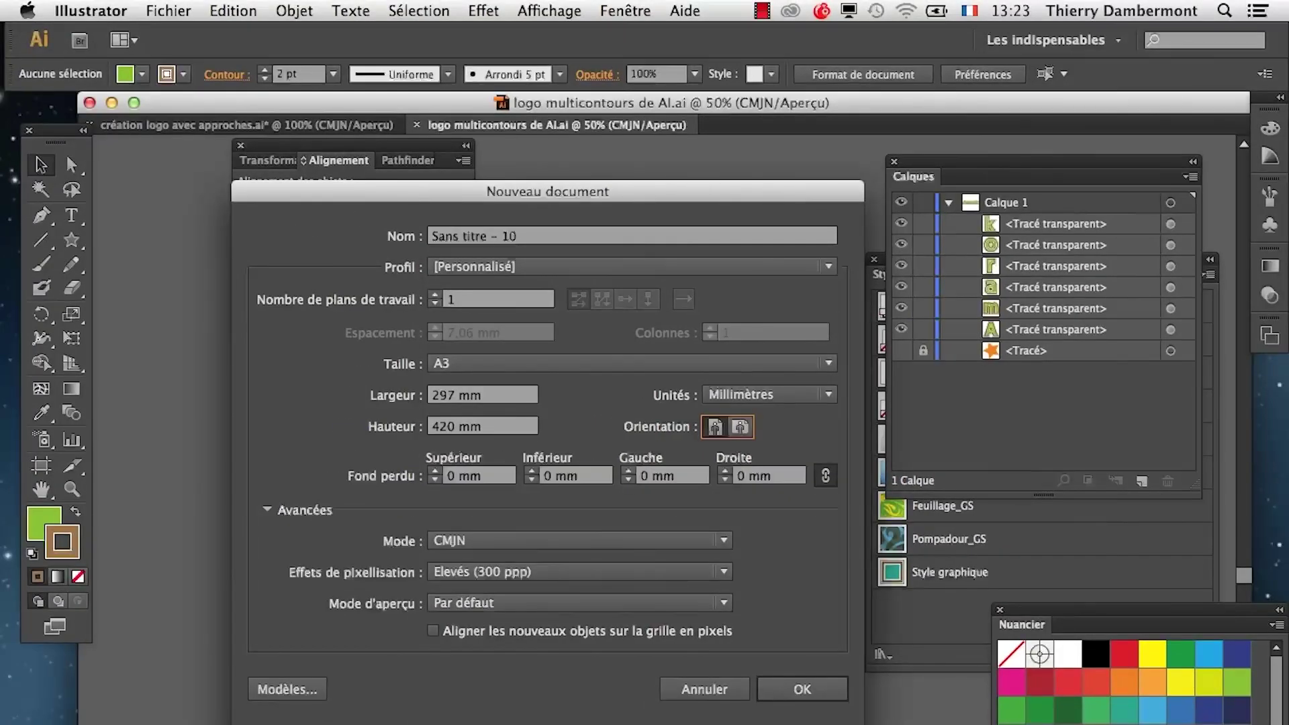
left_click(811, 693)
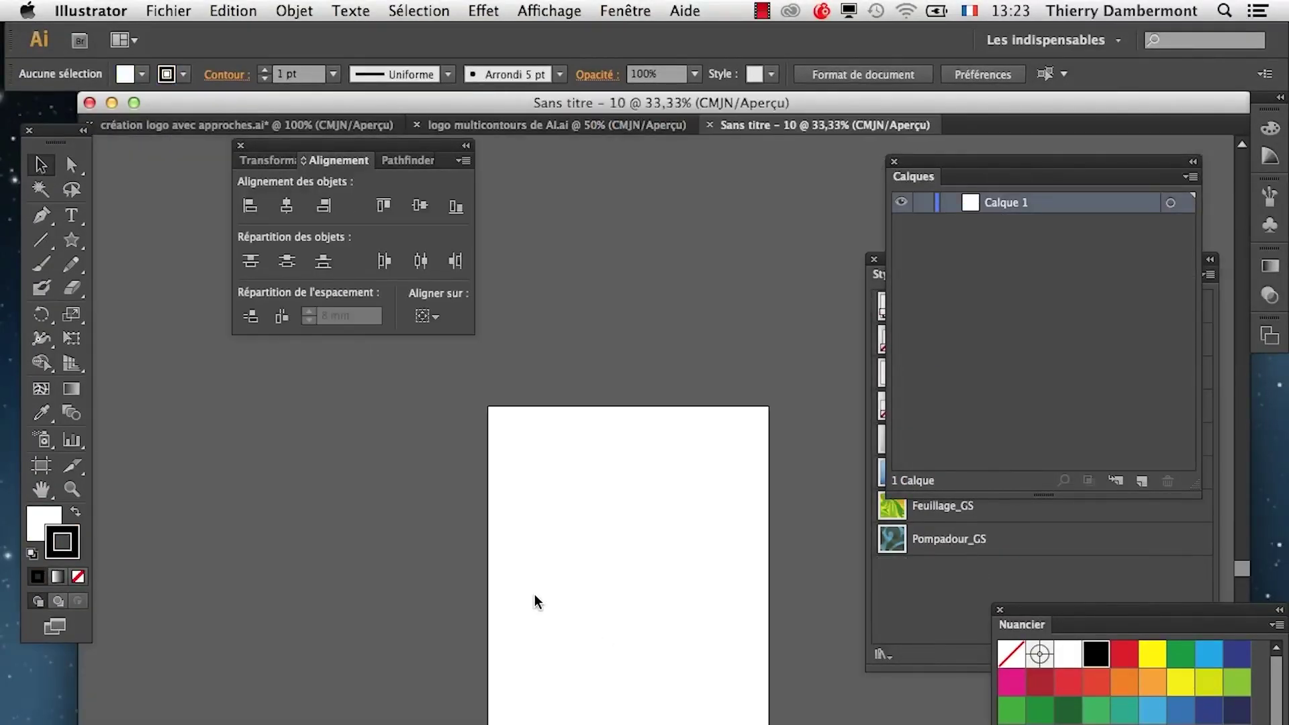
- Place "logo multicontours de AI passé dans PS.psd" as a linked file and move it onto the artboard, centred across its width
left_click(168, 11)
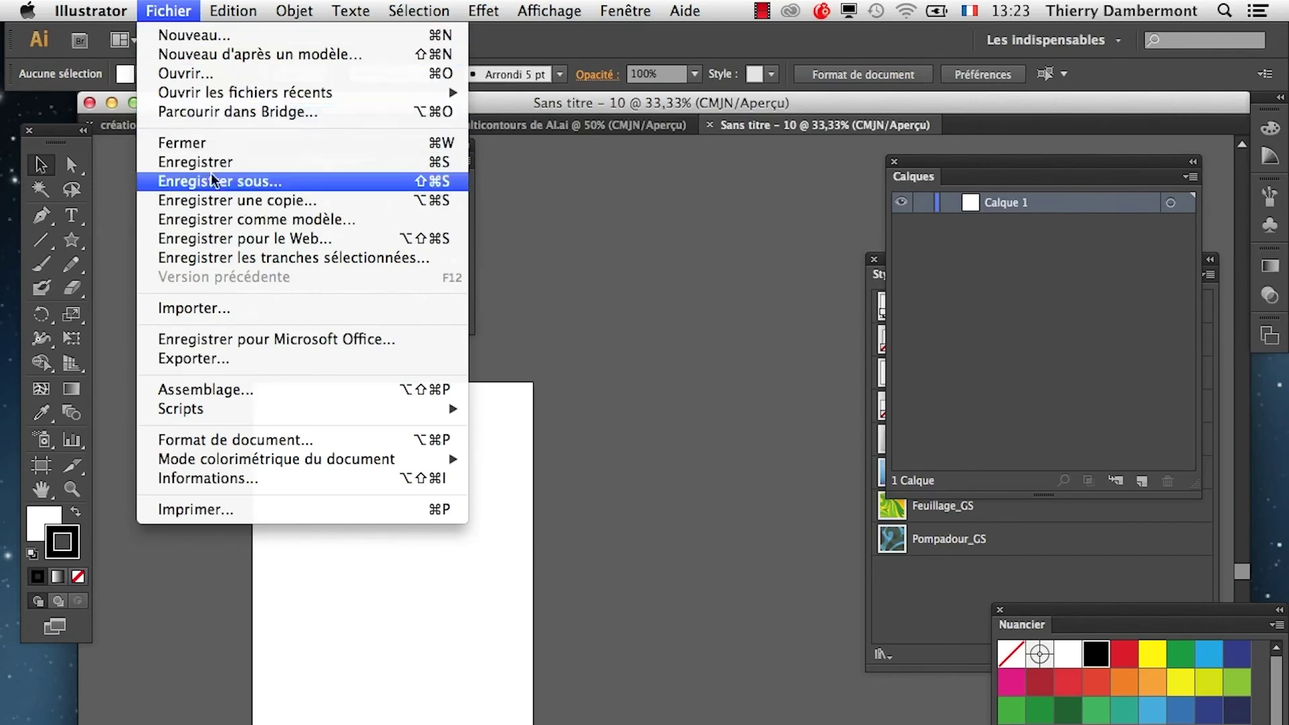
left_click(247, 308)
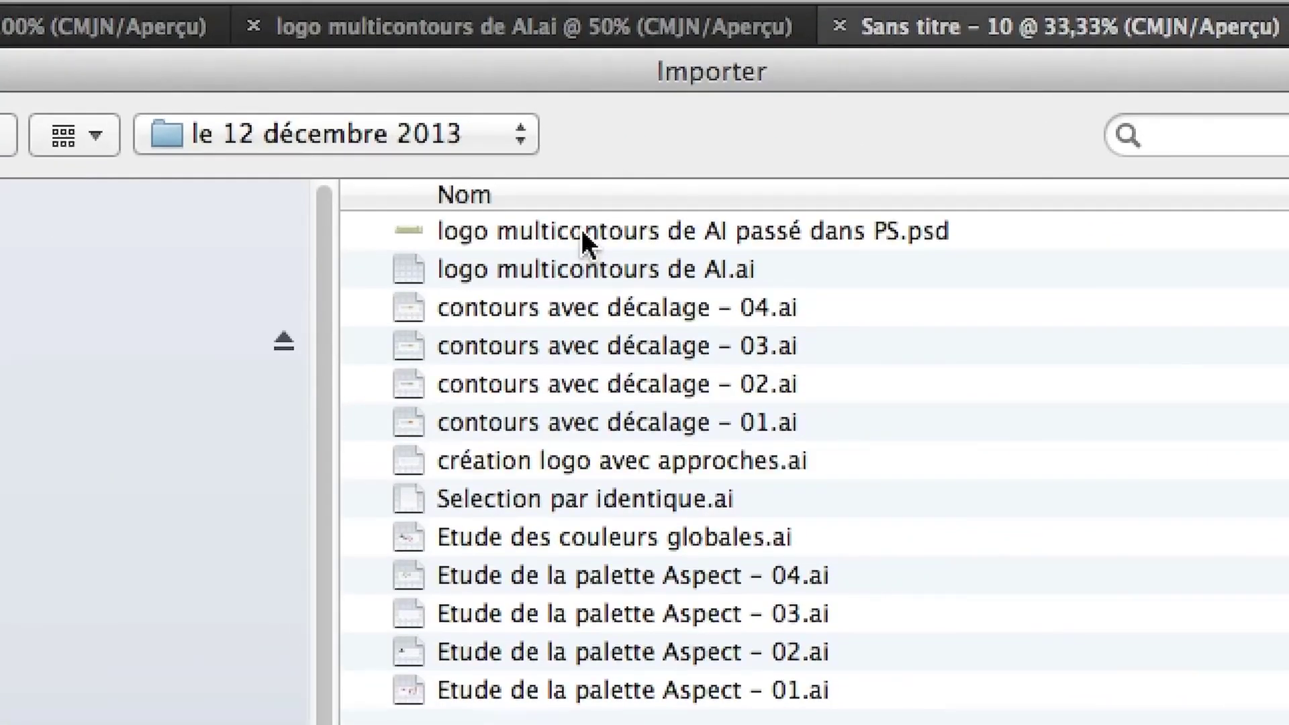
left_click(580, 228)
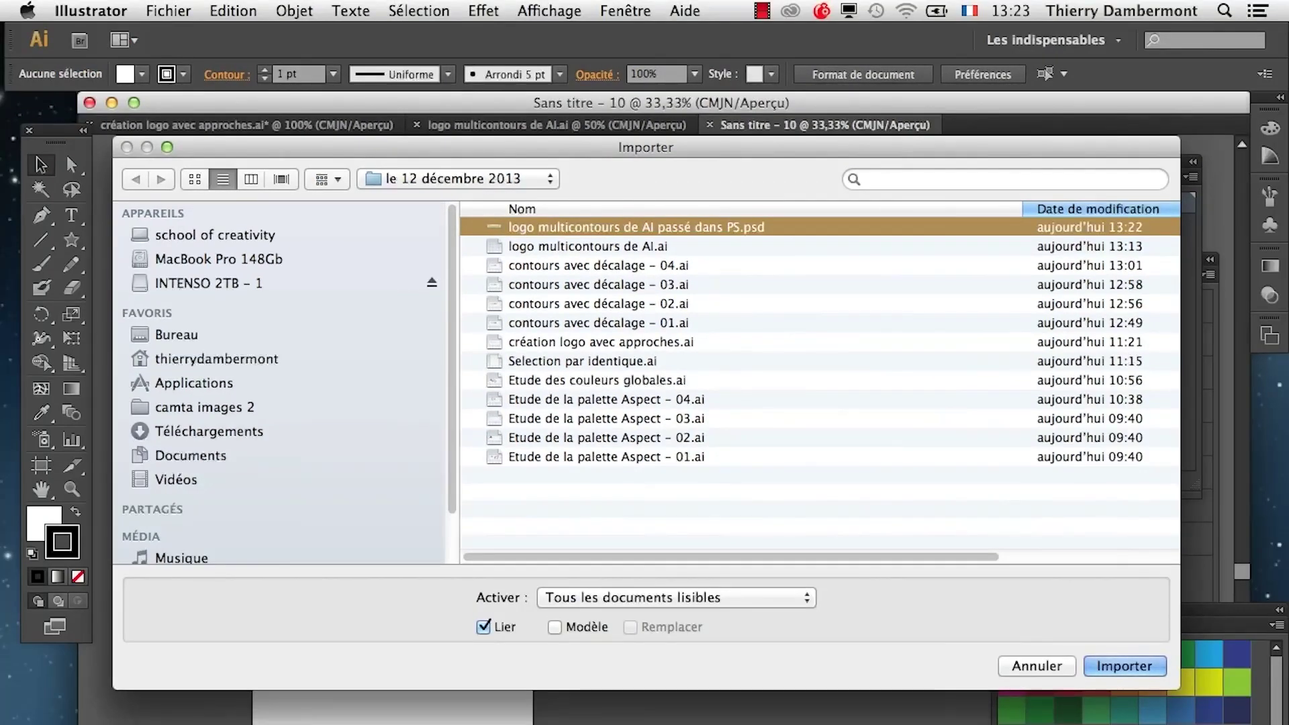
left_click(1125, 666)
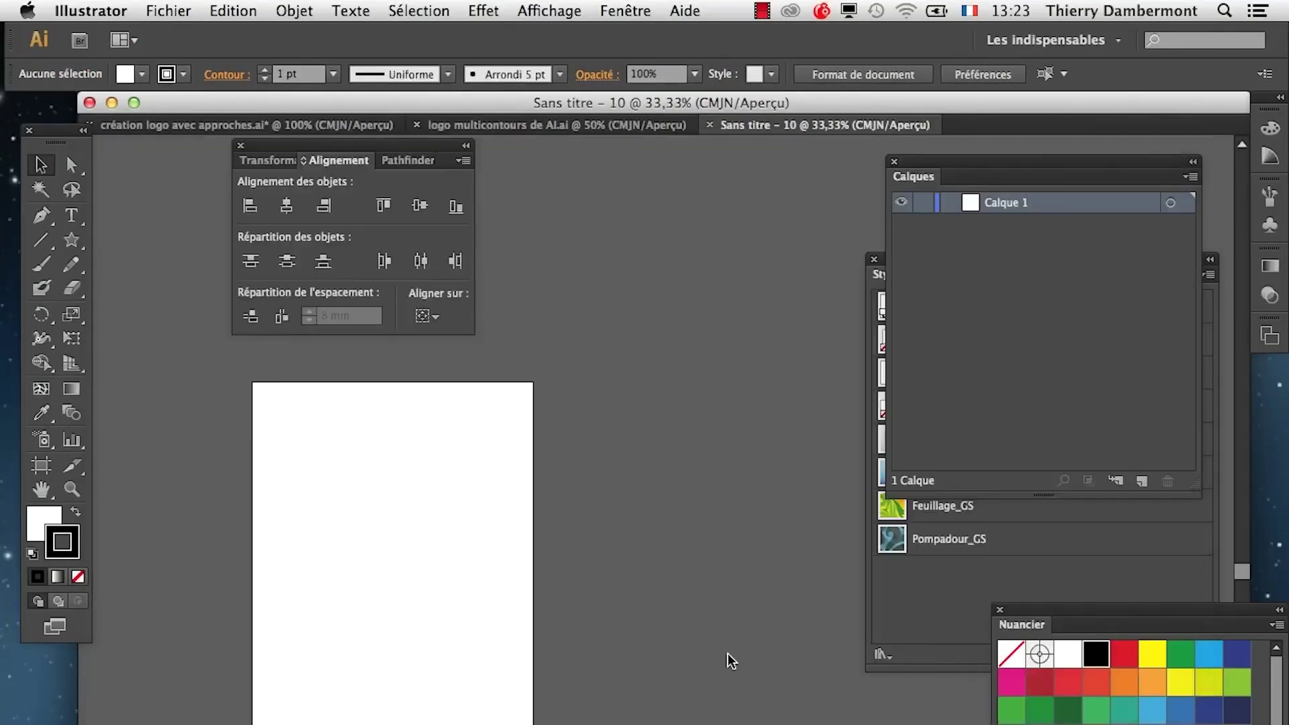
left_click_drag(586, 597, 324, 547)
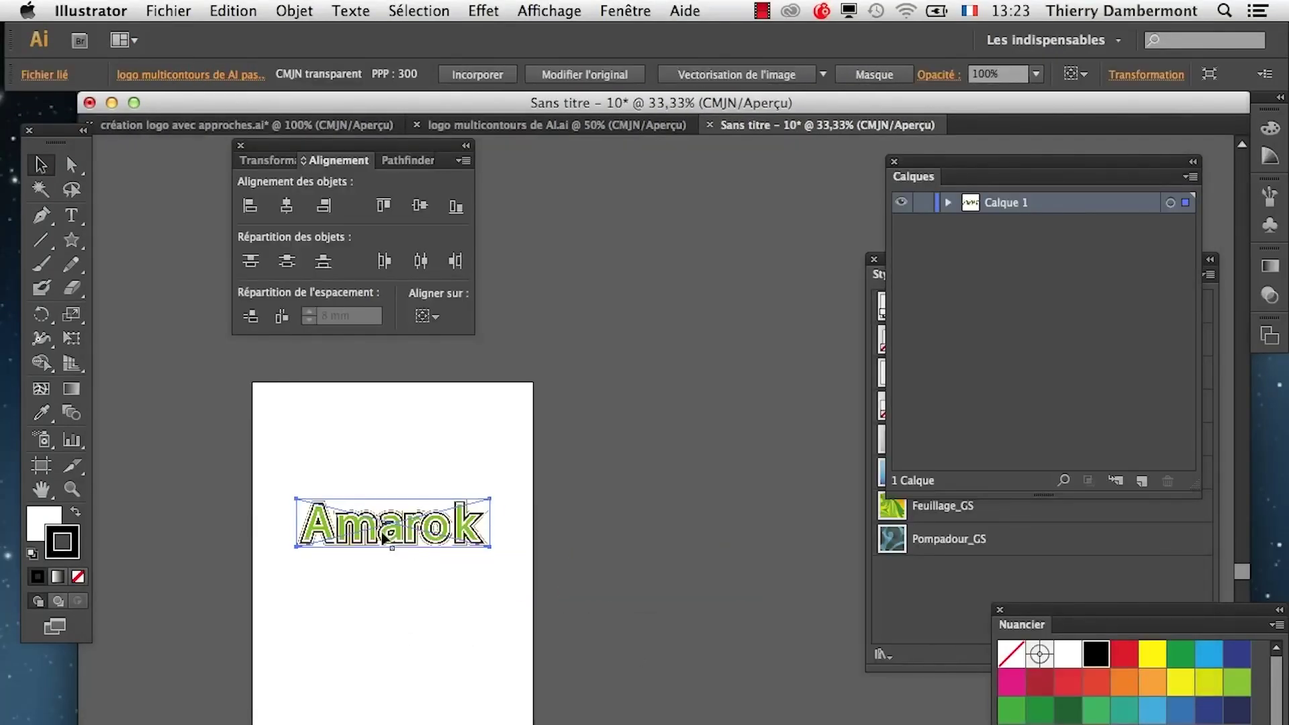
- Show the transparency grid behind the enlarged placed logo to check its hidden white areas
scroll(382, 514, "up", 7)
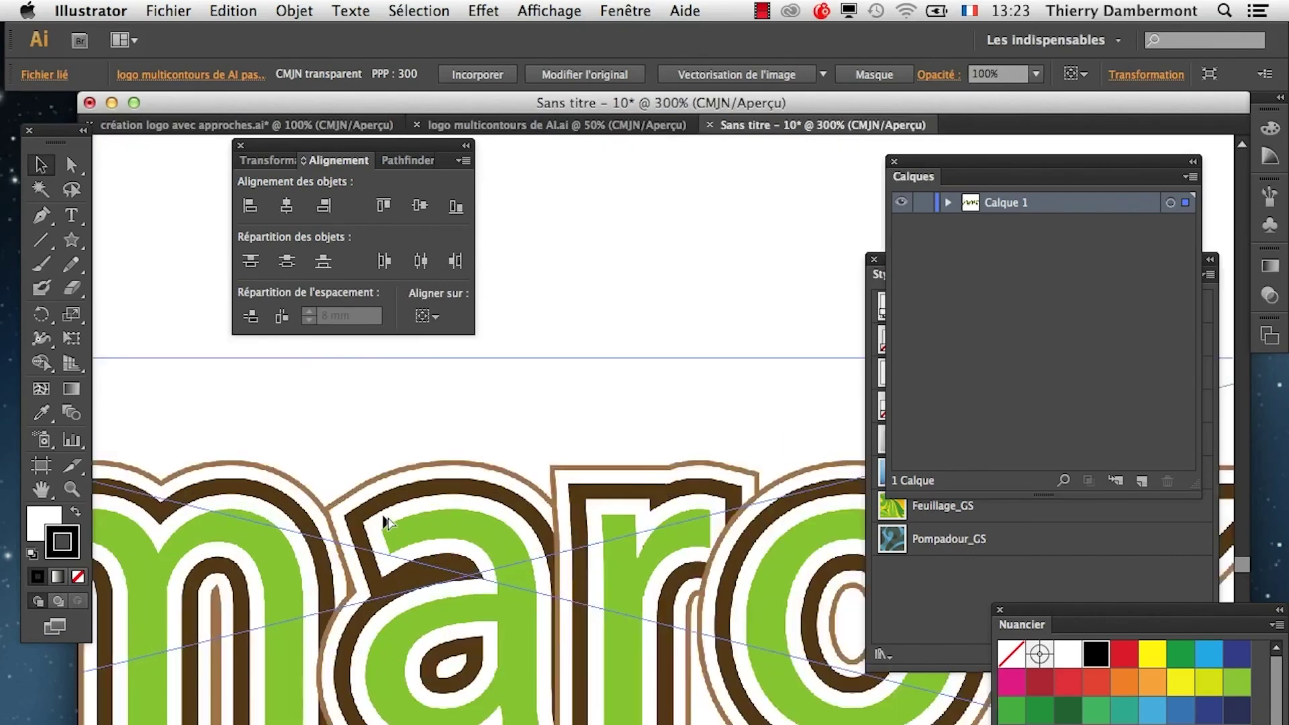
left_click(568, 10)
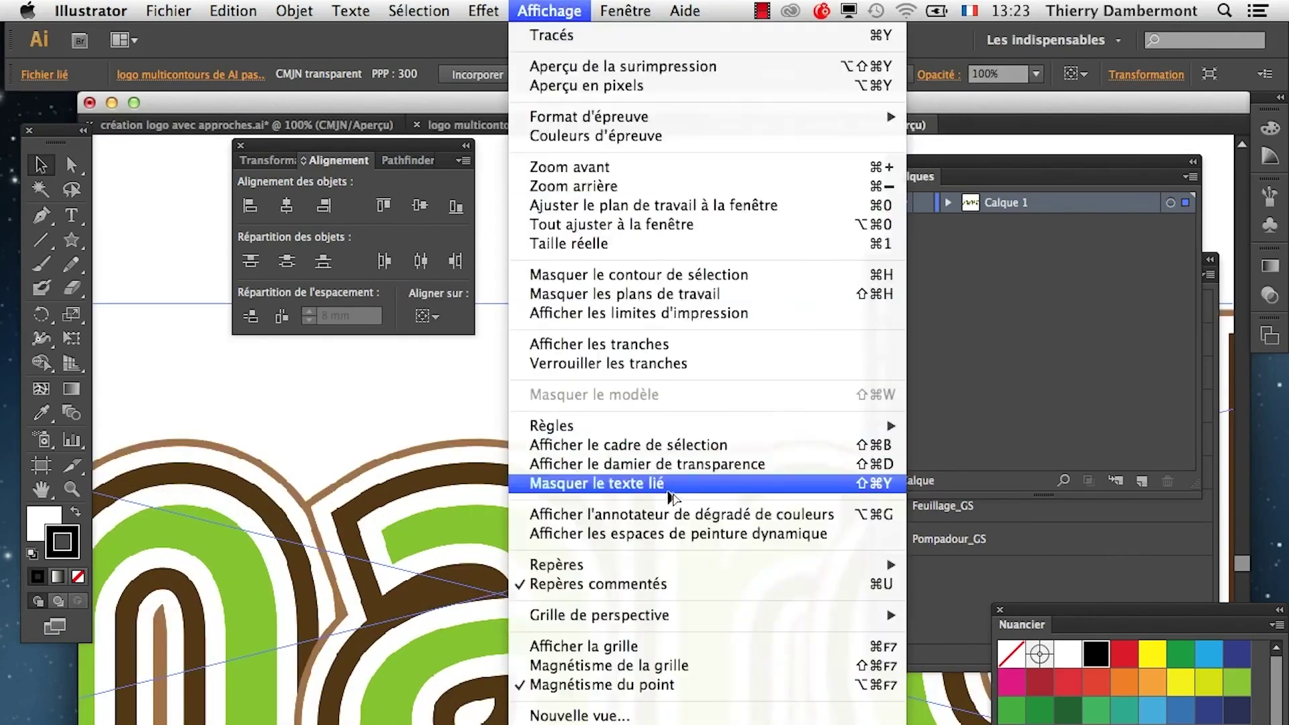
left_click(663, 466)
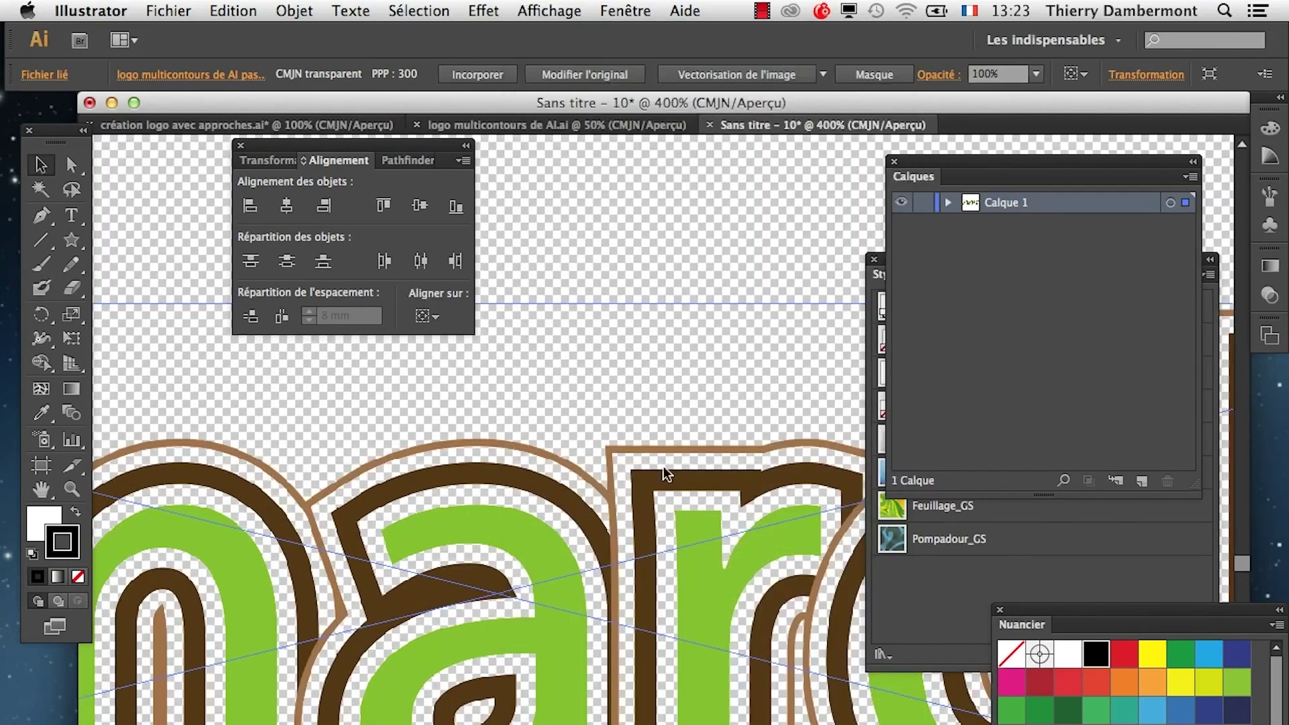